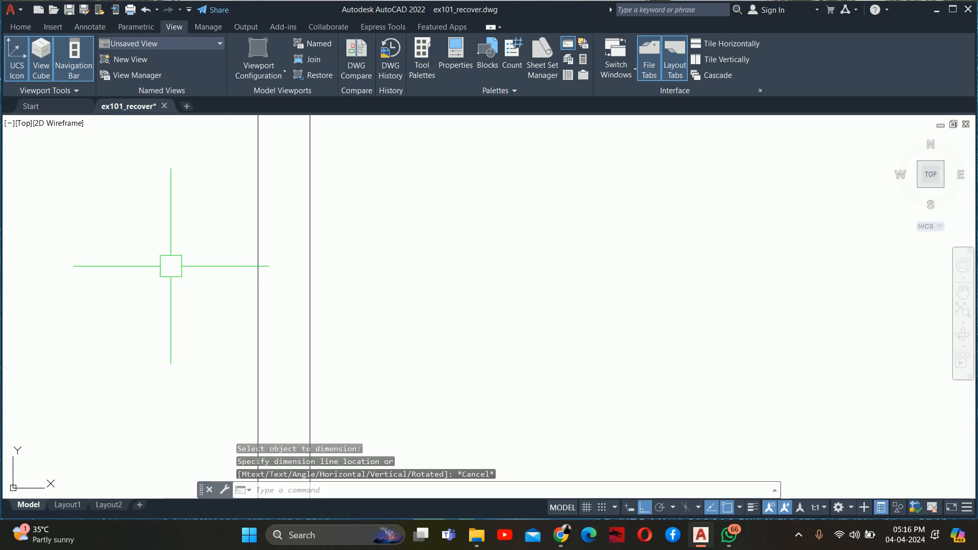
- Examine the wardrobe plan layouts, ending on the one with subdivided compartments and the A/WC elevation marker
{"action": "scroll", "coordinate": [557, 290], "scroll_direction": "down", "scroll_amount": 5}
{"action": "scroll", "coordinate": [269, 231], "scroll_direction": "up", "scroll_amount": 3}
{"action": "scroll", "coordinate": [393, 174], "scroll_direction": "down", "scroll_amount": 5}
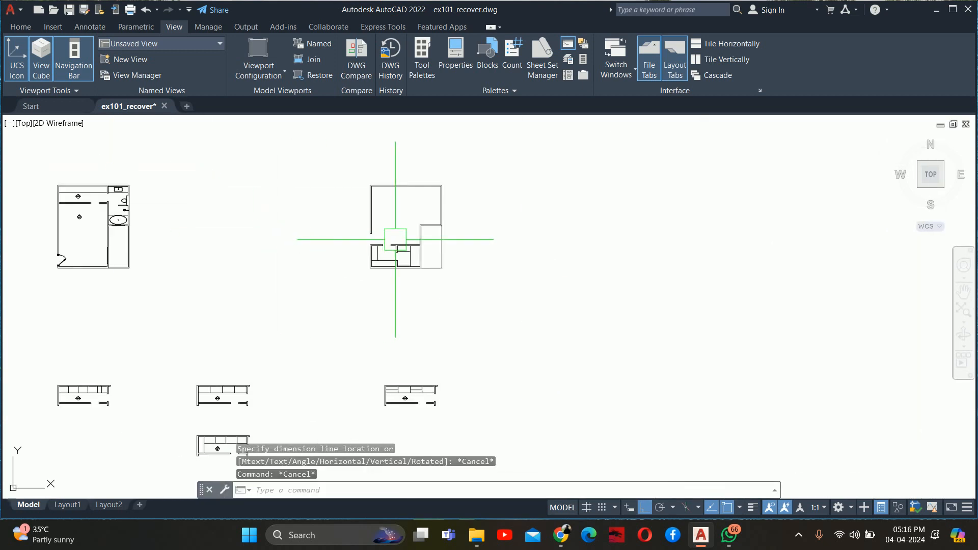
{"action": "scroll", "coordinate": [411, 366], "scroll_direction": "up", "scroll_amount": 6}
{"action": "middle_click_drag", "start_coordinate": [384, 376], "coordinate": [384, 281]}
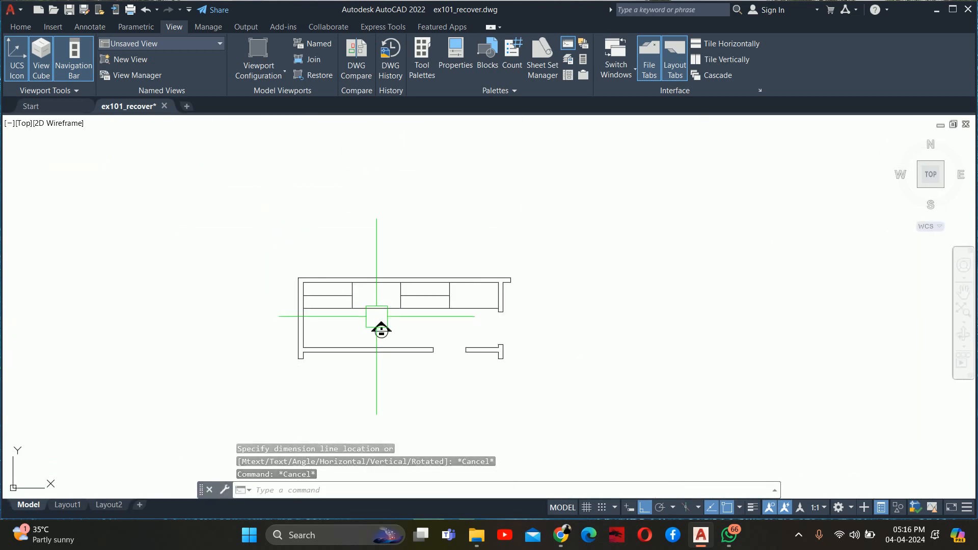
{"action": "scroll", "coordinate": [320, 299], "scroll_direction": "down", "scroll_amount": 5}
{"action": "scroll", "coordinate": [421, 283], "scroll_direction": "up", "scroll_amount": 4}
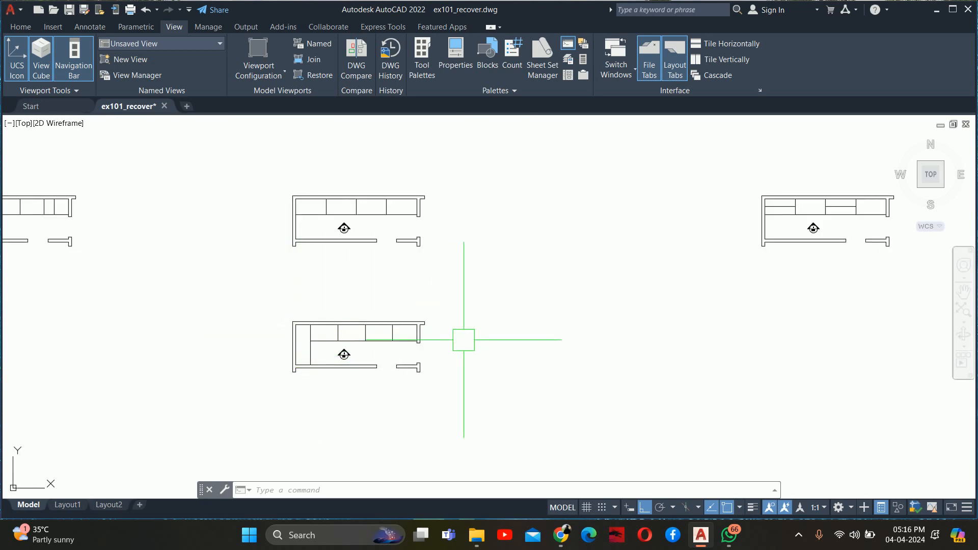
{"action": "scroll", "coordinate": [433, 325], "scroll_direction": "down", "scroll_amount": 3}
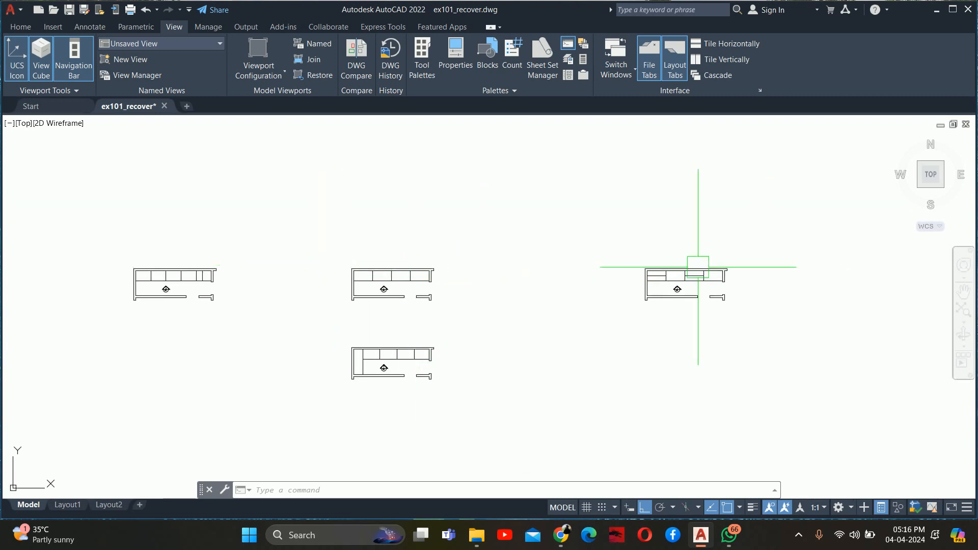
{"action": "scroll", "coordinate": [678, 283], "scroll_direction": "up", "scroll_amount": 7}
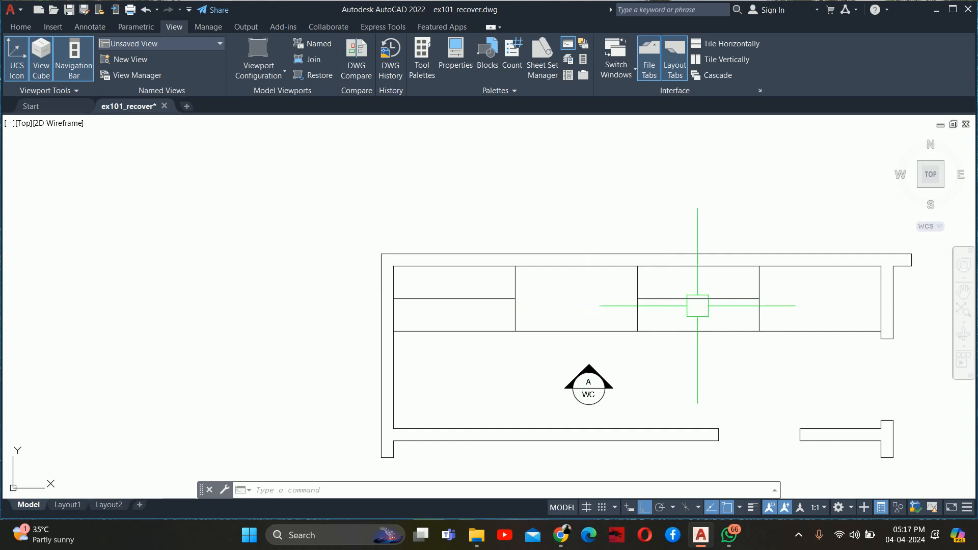
{"action": "middle_click_drag", "start_coordinate": [688, 317], "coordinate": [598, 304]}
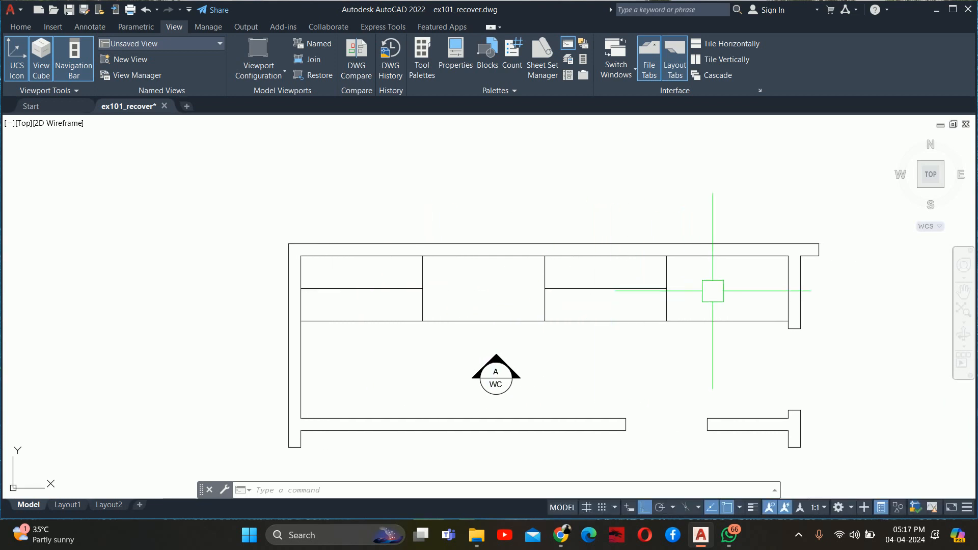
{"action": "key", "text": "Escape"}
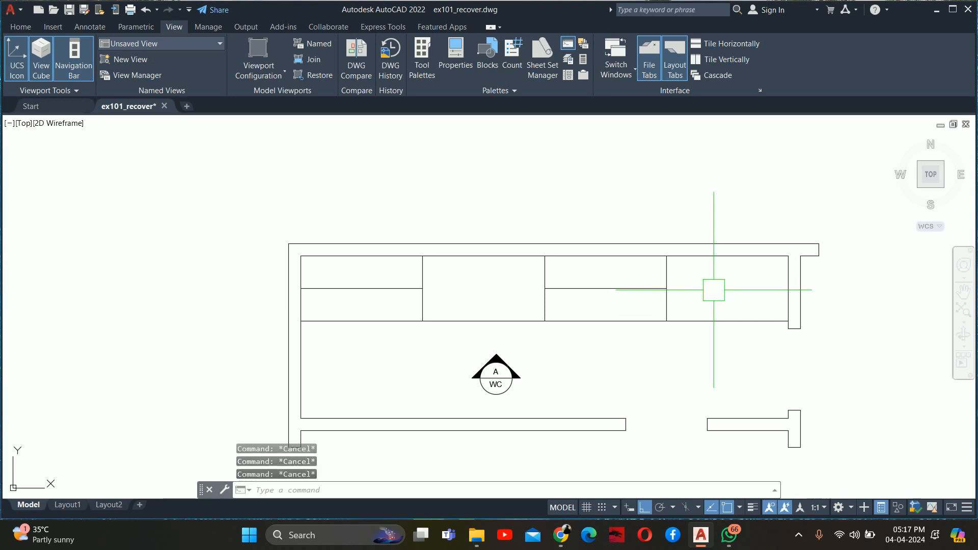
- Draw vertical construction lines through the inner and outer faces of the left wall of the wardrobe plan with subdivided compartments
{"action": "scroll", "coordinate": [564, 239], "scroll_direction": "down", "scroll_amount": 4}
{"action": "middle_click_drag", "start_coordinate": [564, 240], "coordinate": [543, 215]}
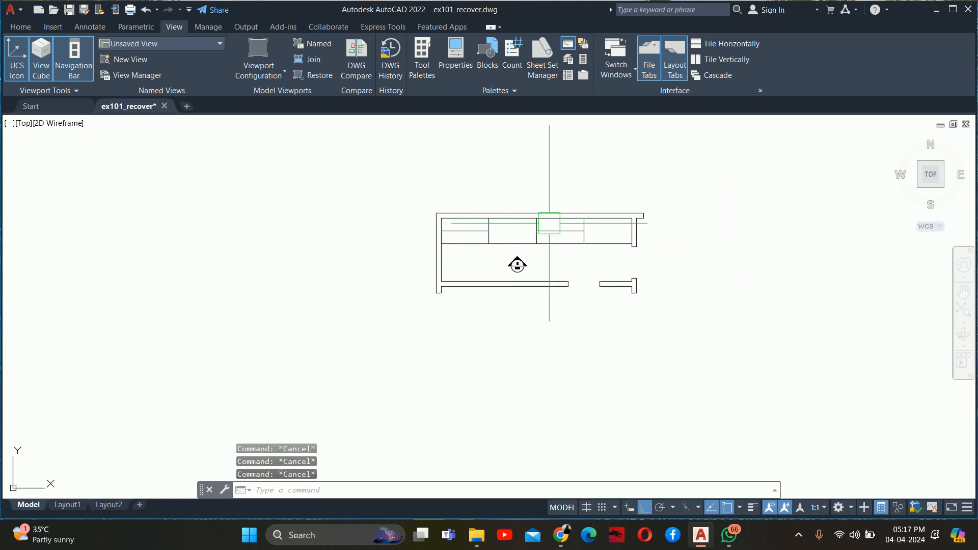
{"action": "middle_click_drag", "start_coordinate": [489, 261], "coordinate": [464, 332]}
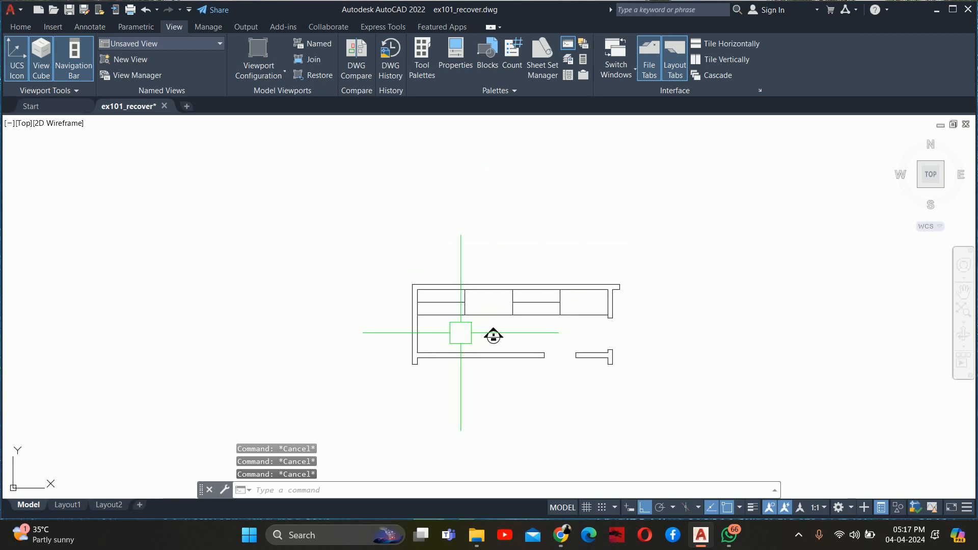
{"action": "type", "text": "xl"}
{"action": "key", "text": "Return"}
{"action": "type", "text": "v"}
{"action": "key", "text": "Return"}
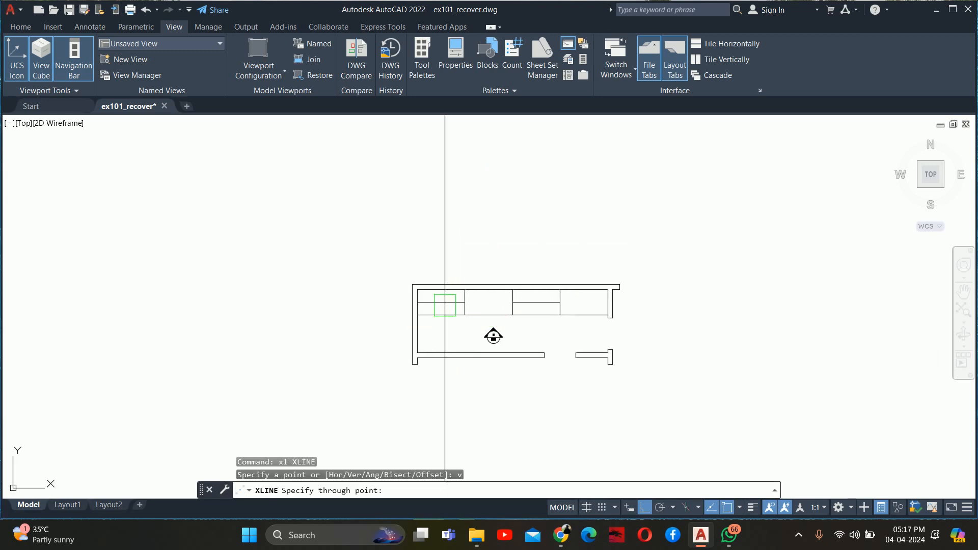
{"action": "scroll", "coordinate": [445, 301], "scroll_direction": "up", "scroll_amount": 6}
{"action": "left_click", "coordinate": [329, 260]}
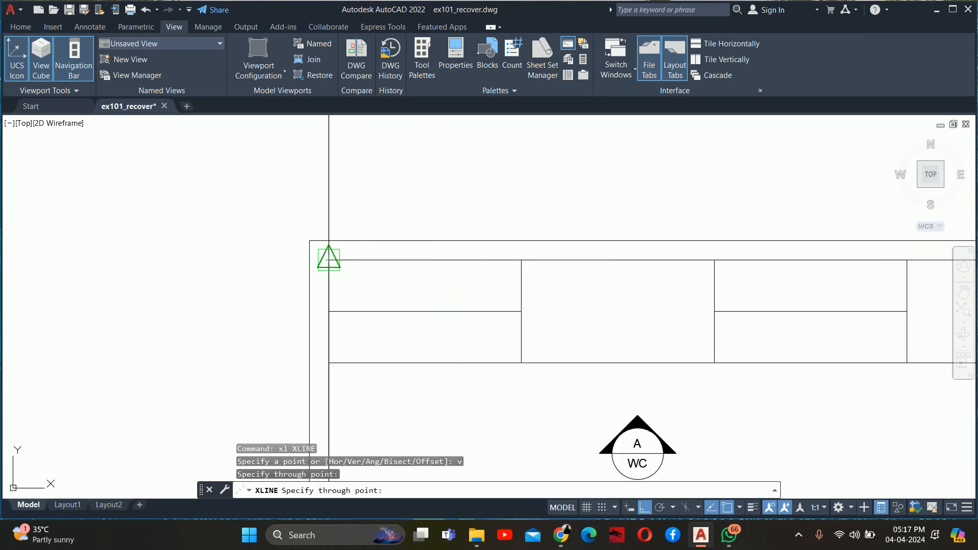
{"action": "left_click", "coordinate": [309, 240]}
- Add vertical construction lines through the inner and outer faces of the same plan's right wall
{"action": "scroll", "coordinate": [490, 286], "scroll_direction": "down", "scroll_amount": 3}
{"action": "middle_click_drag", "start_coordinate": [534, 285], "coordinate": [324, 287]}
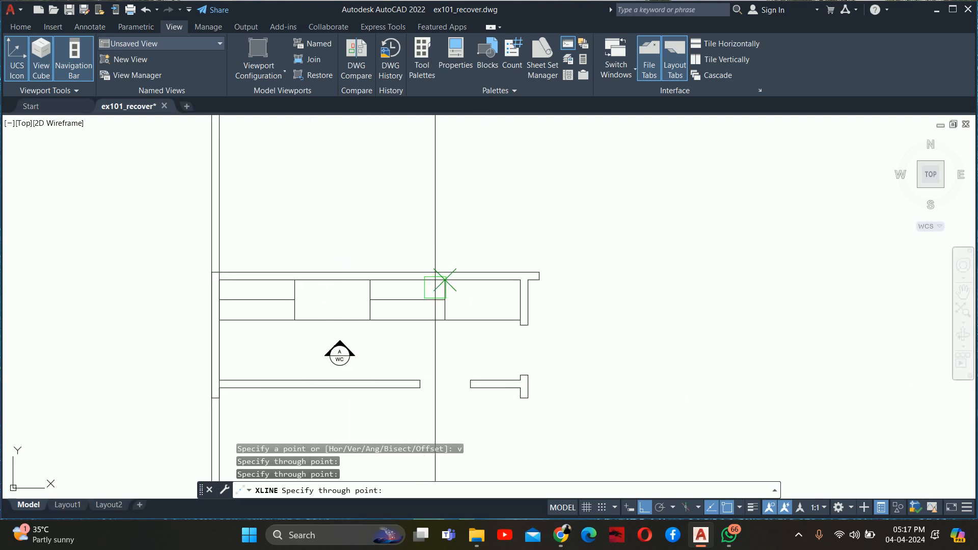
{"action": "scroll", "coordinate": [483, 281], "scroll_direction": "up", "scroll_amount": 6}
{"action": "left_click", "coordinate": [630, 269]}
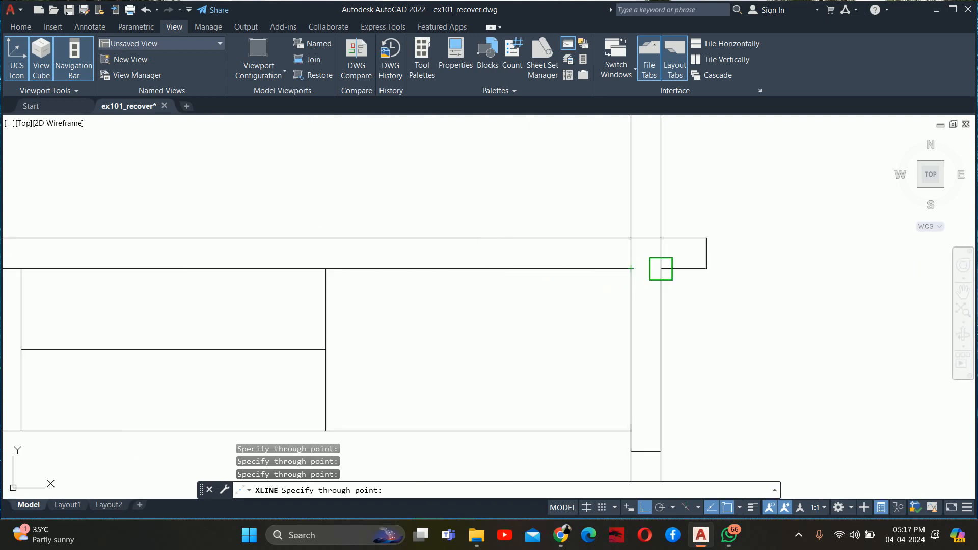
{"action": "key", "text": "Escape"}
- Draw a horizontal line above the plan, crossing all four vertical construction lines
{"action": "scroll", "coordinate": [637, 275], "scroll_direction": "down", "scroll_amount": 3}
{"action": "type", "text": "l"}
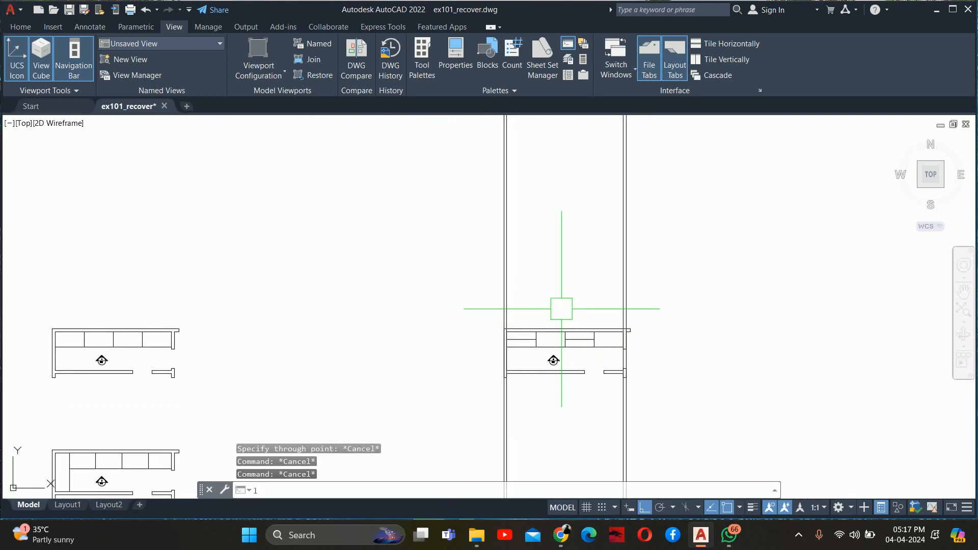
{"action": "key", "text": "Return"}
{"action": "left_click", "coordinate": [470, 268]}
{"action": "left_click", "coordinate": [675, 268]}
{"action": "key", "text": "Escape"}
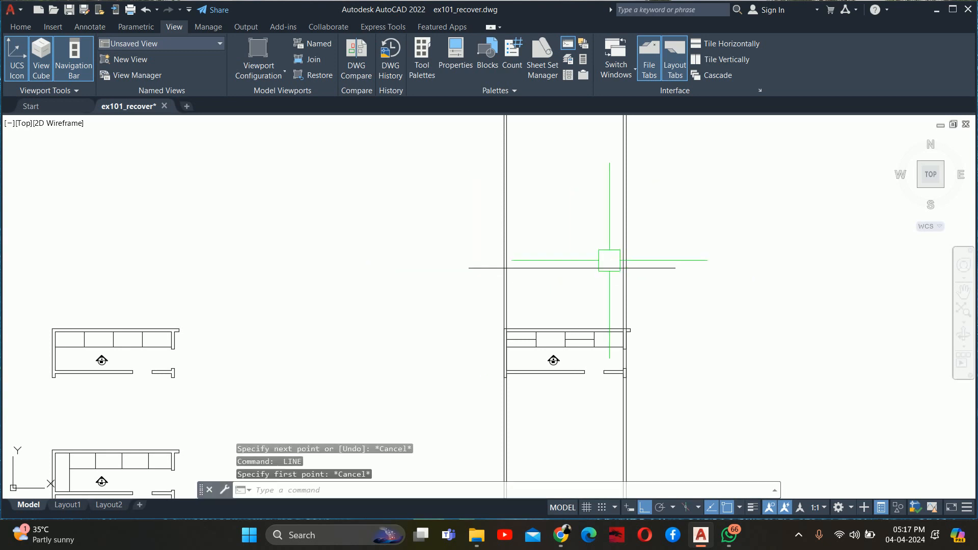
- Trim the horizontal line's overhanging ends back to the outer construction lines
{"action": "type", "text": "tr"}
{"action": "key", "text": "Return"}
{"action": "left_click", "coordinate": [643, 267]}
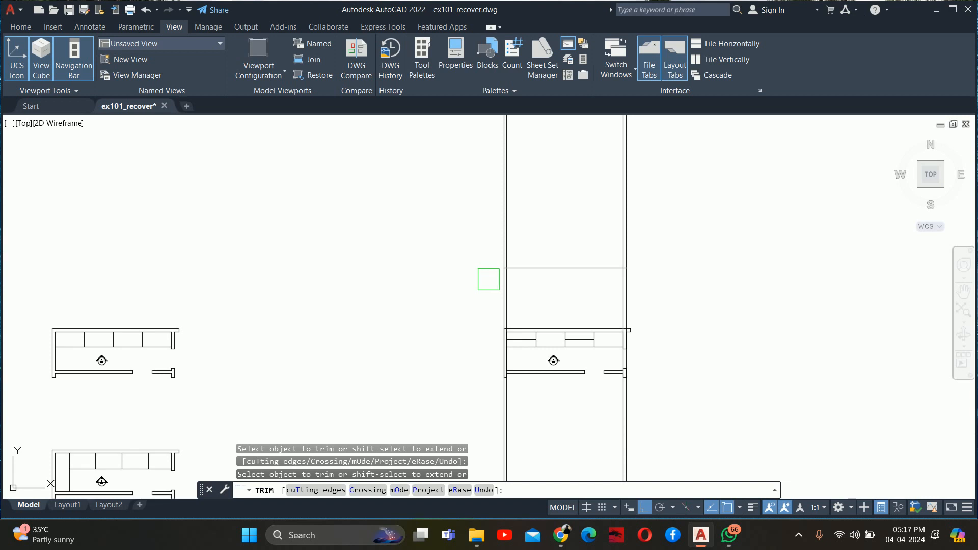
{"action": "key", "text": "Escape"}
- Offset the horizontal base line upward by 10' to set the elevation's height
{"action": "type", "text": "o"}
{"action": "key", "text": "Return"}
{"action": "type", "text": "10'"}
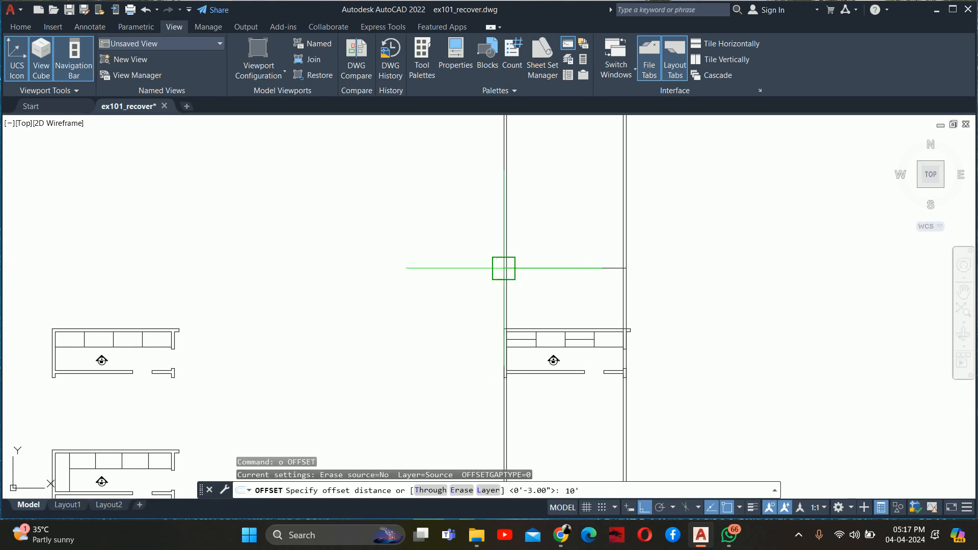
{"action": "key", "text": "Return"}
{"action": "left_click", "coordinate": [550, 268]}
{"action": "left_click", "coordinate": [552, 240]}
{"action": "key", "text": "Return"}
{"action": "middle_click_drag", "start_coordinate": [552, 240], "coordinate": [536, 273]}
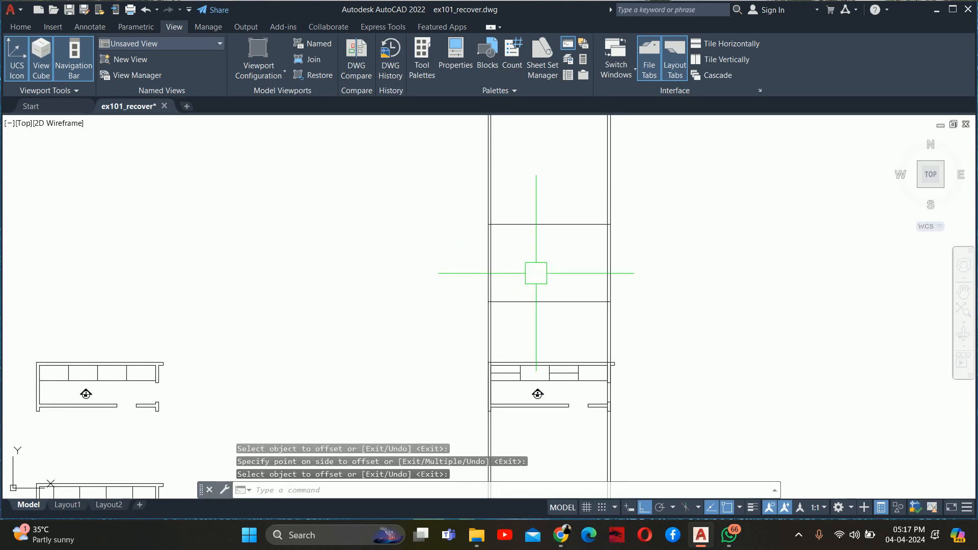
{"action": "key", "text": "Return"}
{"action": "key", "text": "Escape"}
- Trim the vertical construction lines above the upper horizontal line and below the lower one
{"action": "type", "text": "tr"}
{"action": "key", "text": "Return"}
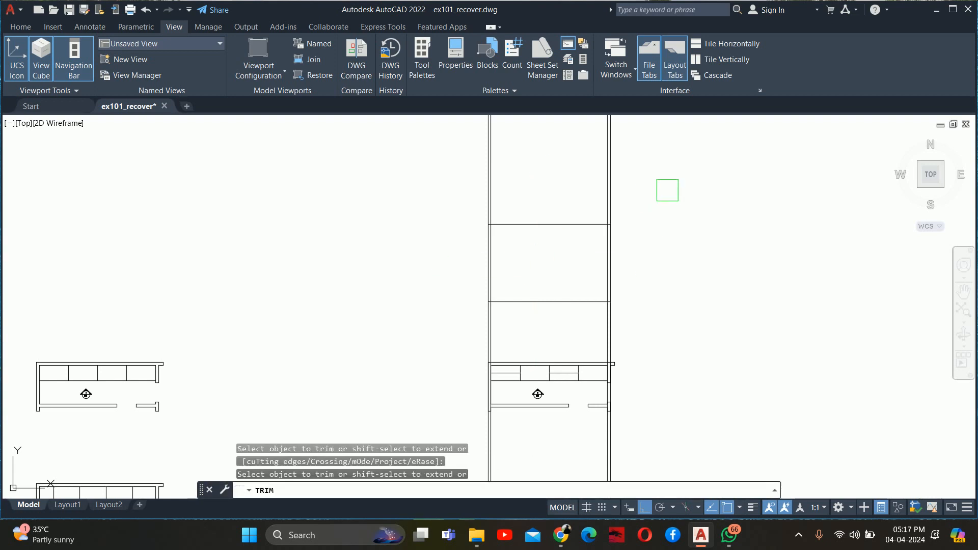
{"action": "mouse_move", "coordinate": [667, 190]}
{"action": "left_mouse_down"}
{"action": "mouse_move", "coordinate": [397, 168]}
{"action": "mouse_move", "coordinate": [384, 183]}
{"action": "left_mouse_up"}
{"action": "scroll", "coordinate": [411, 307], "scroll_direction": "up", "scroll_amount": 6}
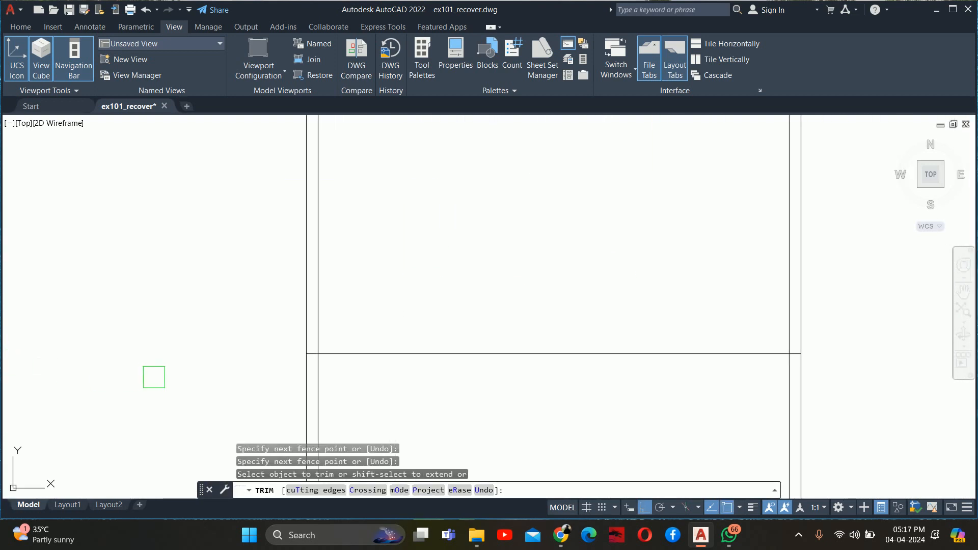
{"action": "mouse_move", "coordinate": [153, 376]}
{"action": "left_mouse_down"}
{"action": "mouse_move", "coordinate": [807, 371]}
{"action": "mouse_move", "coordinate": [810, 380]}
{"action": "mouse_move", "coordinate": [746, 383]}
{"action": "left_mouse_up"}
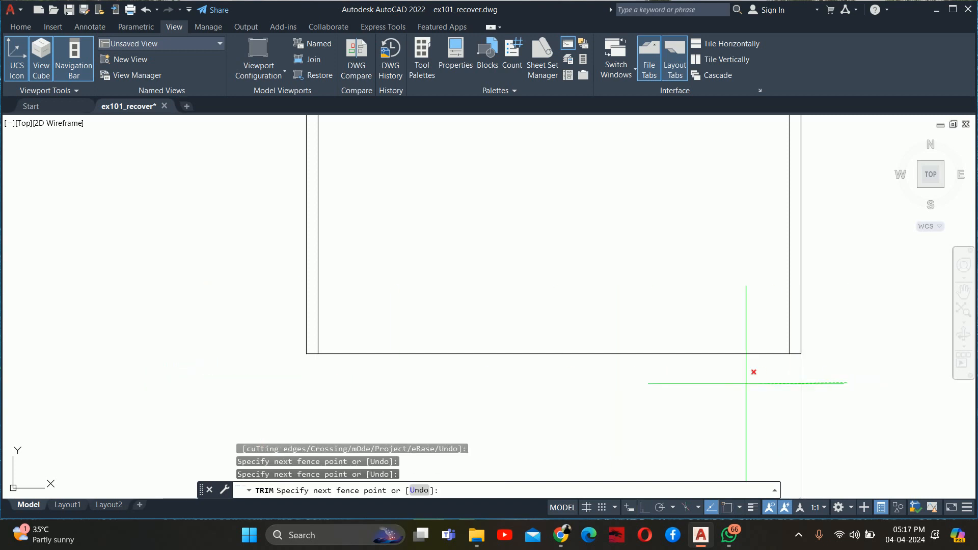
{"action": "key", "text": "Escape"}
{"action": "key", "text": "Escape"}
{"action": "key", "text": "Escape"}
- Offset the elevation's upper line 6 inches inward and its lower line 6 inches outward to form the slab thicknesses
{"action": "scroll", "coordinate": [731, 378], "scroll_direction": "down", "scroll_amount": 6}
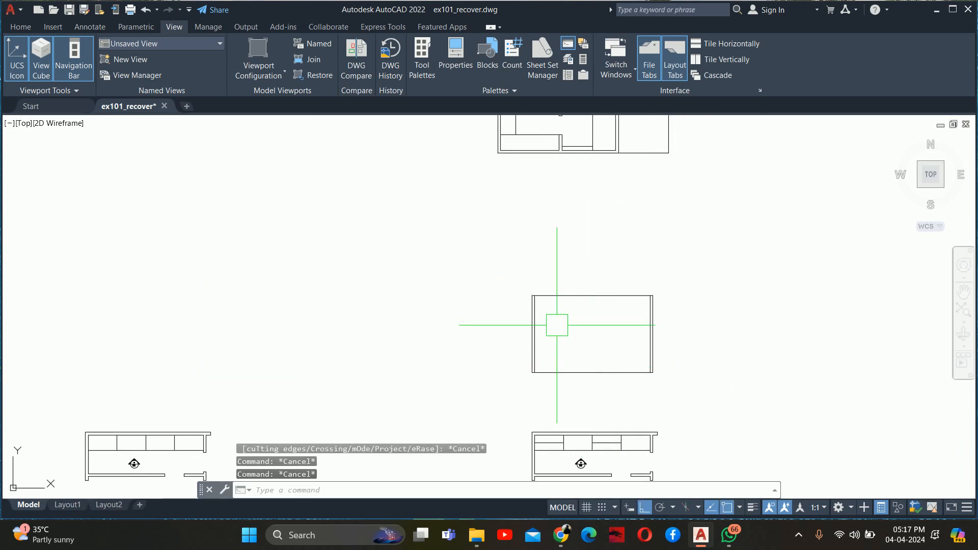
{"action": "type", "text": "o"}
{"action": "key", "text": "Return"}
{"action": "type", "text": "6"}
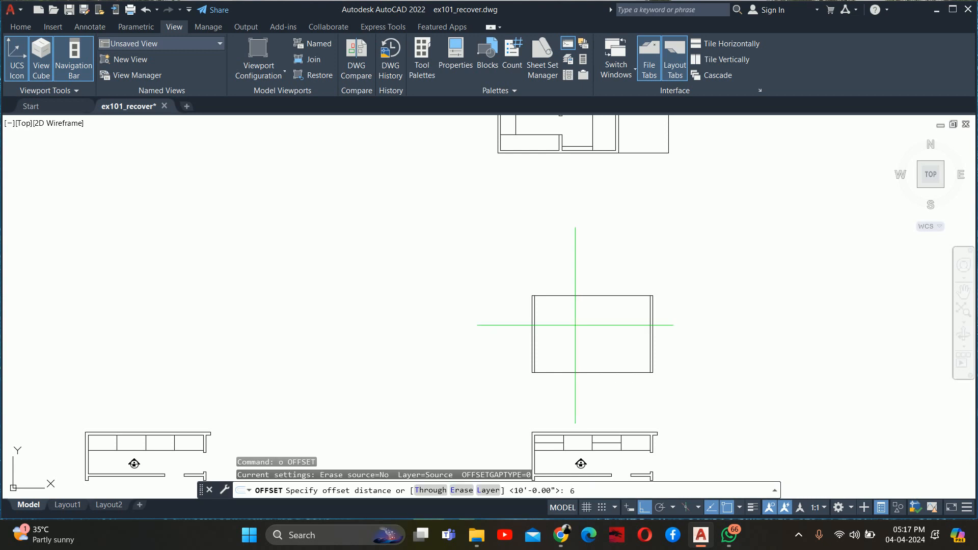
{"action": "key", "text": "Return"}
{"action": "left_click", "coordinate": [594, 296]}
{"action": "left_click", "coordinate": [588, 341]}
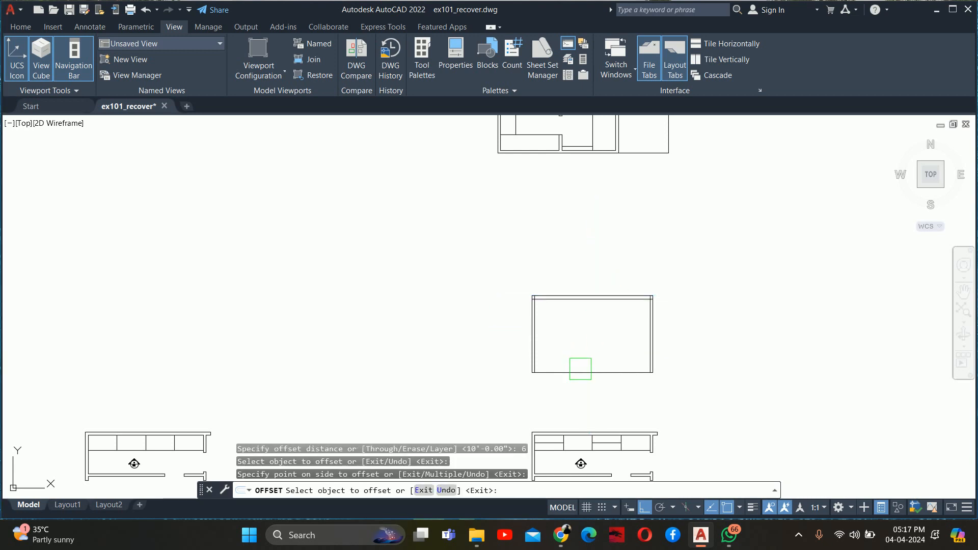
{"action": "left_click", "coordinate": [580, 371]}
{"action": "left_click", "coordinate": [580, 393]}
{"action": "key", "text": "Escape"}
{"action": "key", "text": "Escape"}
- Extend the elevation's outer wall lines down to the lower slab line
{"action": "type", "text": "ex"}
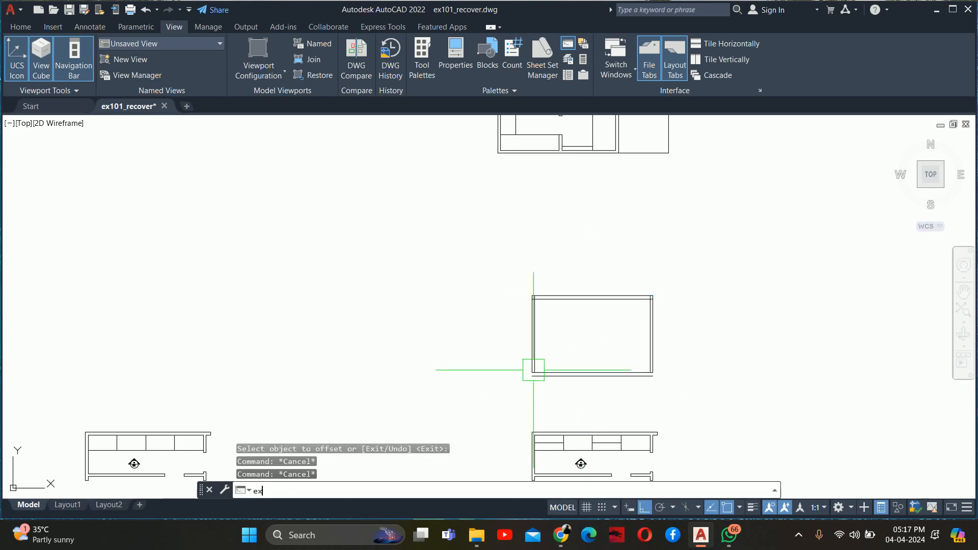
{"action": "scroll", "coordinate": [533, 369], "scroll_direction": "up", "scroll_amount": 4}
{"action": "key", "text": "Return"}
{"action": "left_click", "coordinate": [532, 363]}
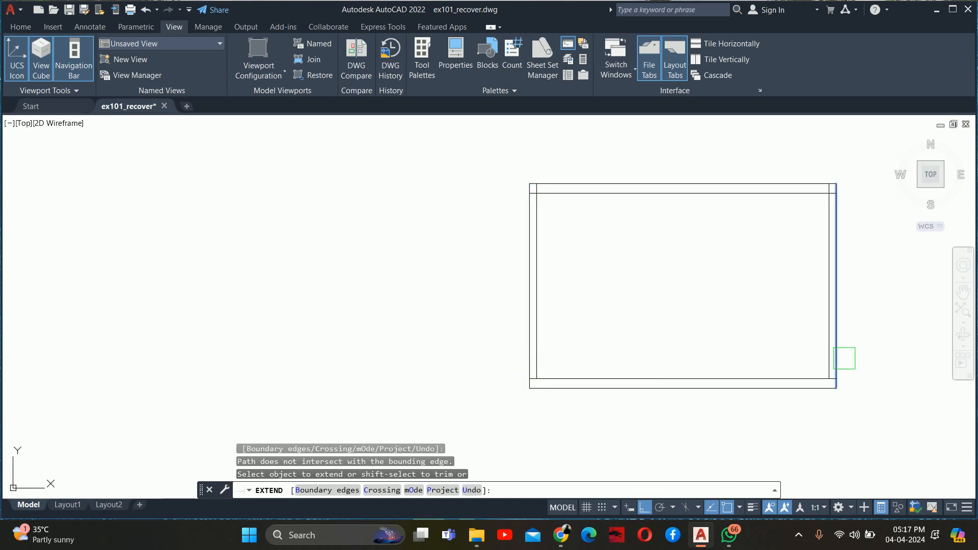
- Trim both inner wall lines where they cross the elevation's upper slab
{"action": "scroll", "coordinate": [725, 389], "scroll_direction": "up", "scroll_amount": 5}
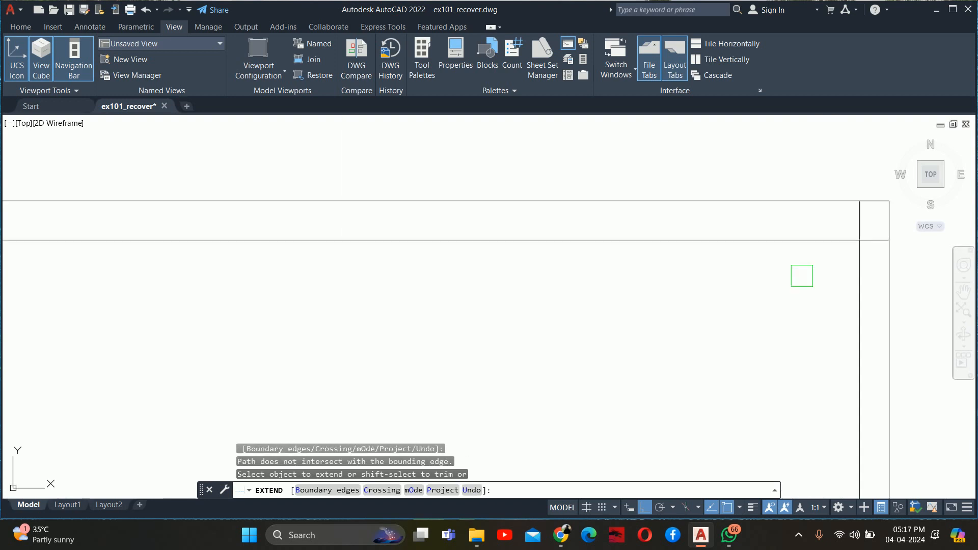
{"action": "scroll", "coordinate": [802, 276], "scroll_direction": "up", "scroll_amount": 2}
{"action": "left_click", "coordinate": [849, 221]}
{"action": "scroll", "coordinate": [880, 183], "scroll_direction": "down", "scroll_amount": 8}
{"action": "middle_click_drag", "start_coordinate": [817, 218], "coordinate": [815, 223]}
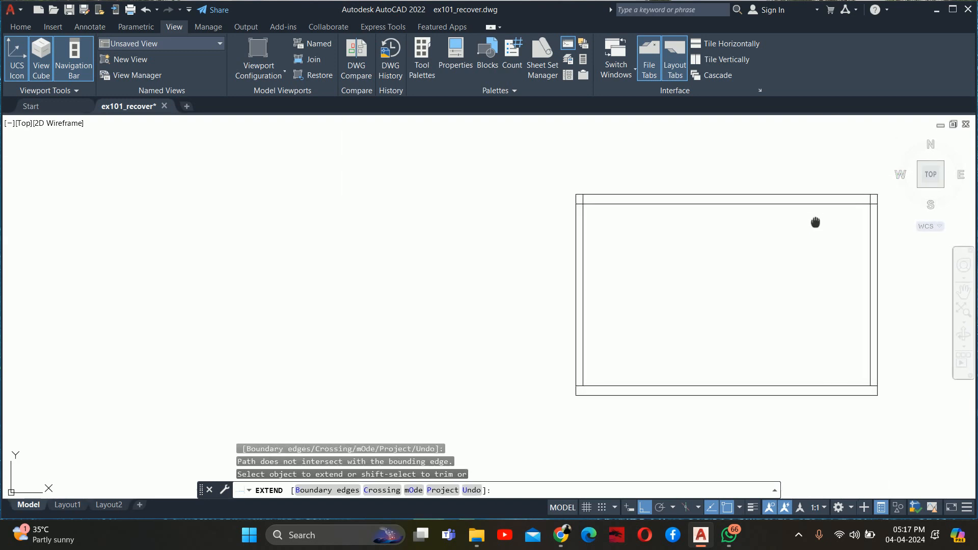
{"action": "scroll", "coordinate": [816, 222], "scroll_direction": "up", "scroll_amount": 4}
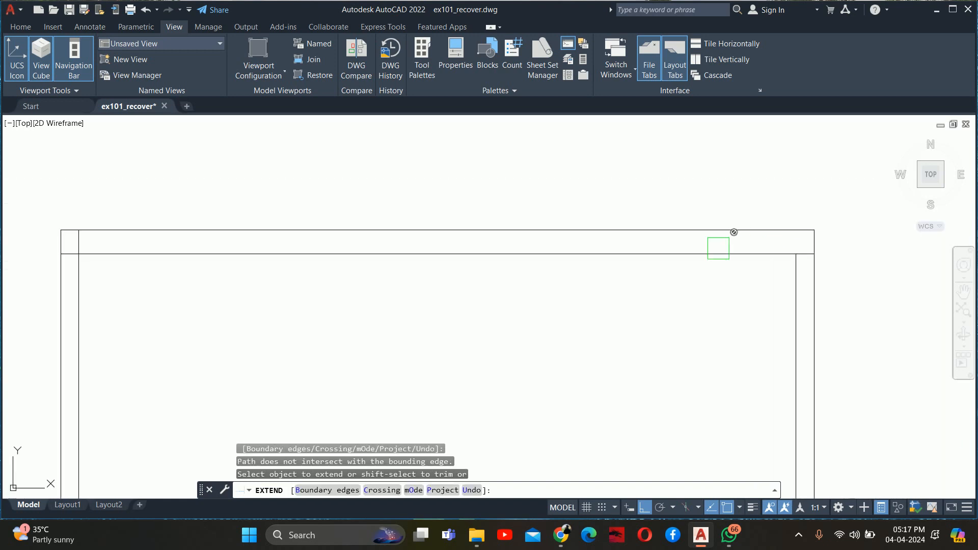
{"action": "scroll", "coordinate": [641, 252], "scroll_direction": "down", "scroll_amount": 2}
{"action": "scroll", "coordinate": [274, 248], "scroll_direction": "up", "scroll_amount": 8}
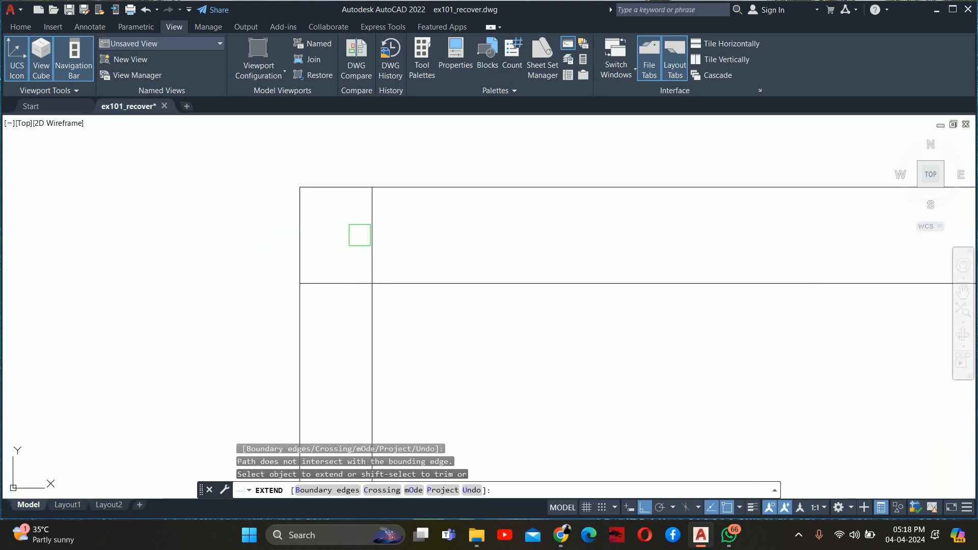
{"action": "left_click", "coordinate": [375, 232], "text": "shift"}
{"action": "scroll", "coordinate": [375, 231], "scroll_direction": "down", "scroll_amount": 6}
{"action": "left_click", "coordinate": [375, 232]}
{"action": "scroll", "coordinate": [387, 232], "scroll_direction": "down", "scroll_amount": 2}
{"action": "key", "text": "Escape"}
{"action": "key", "text": "Escape"}
{"action": "scroll", "coordinate": [466, 255], "scroll_direction": "down", "scroll_amount": 2}
{"action": "middle_click_drag", "start_coordinate": [476, 253], "coordinate": [493, 259]}
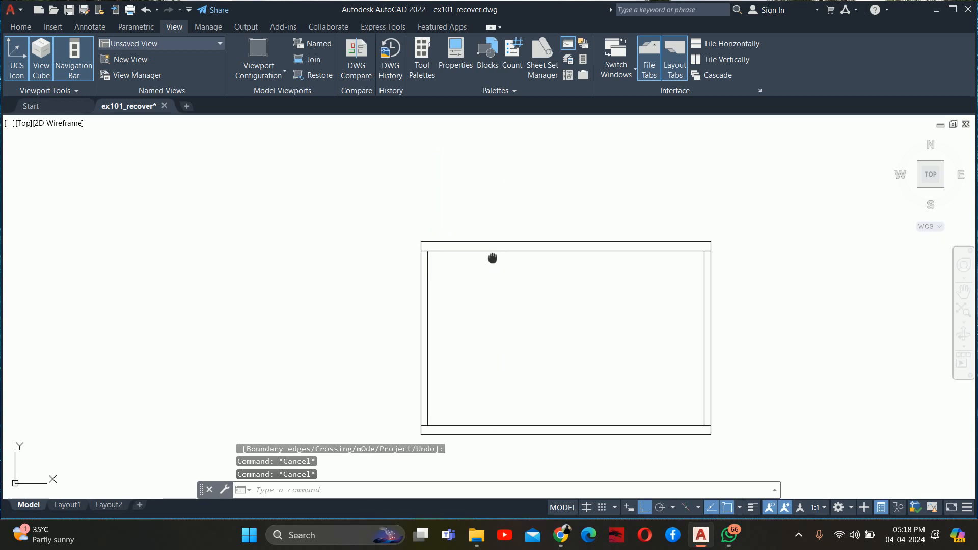
- Use Stretch to shift the whole elevation frame straight down, closer to the wardrobe plan
{"action": "scroll", "coordinate": [611, 251], "scroll_direction": "down", "scroll_amount": 7}
{"action": "type", "text": "s"}
{"action": "key", "text": "Return"}
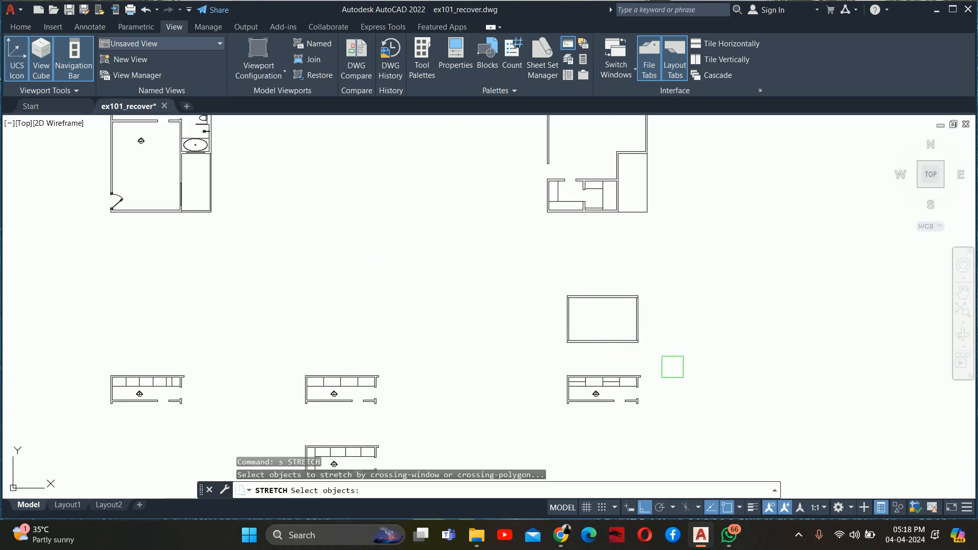
{"action": "left_click", "coordinate": [662, 351]}
{"action": "left_click", "coordinate": [590, 311]}
{"action": "key", "text": "Return"}
{"action": "left_click", "coordinate": [512, 295]}
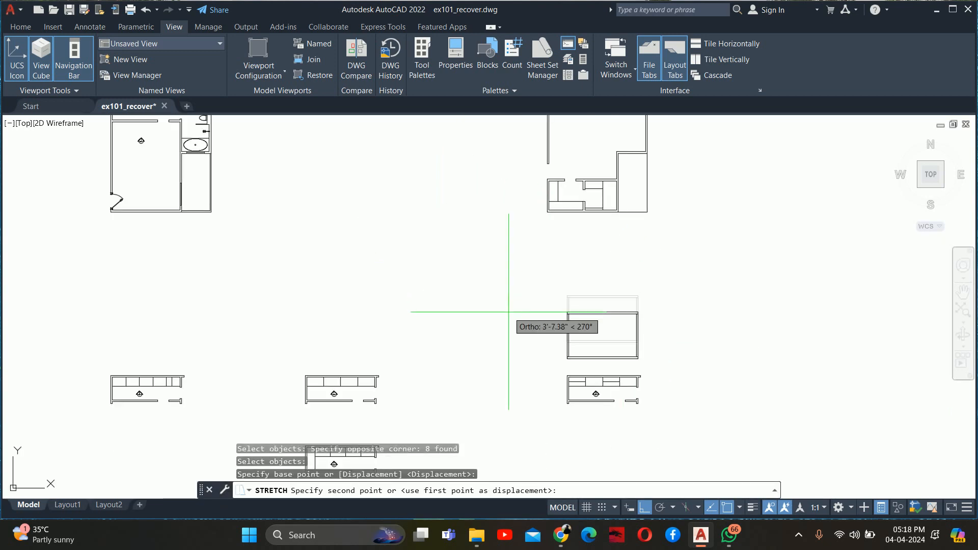
{"action": "left_click", "coordinate": [508, 318]}
{"action": "key", "text": "Escape"}
{"action": "key", "text": "Escape"}
{"action": "scroll", "coordinate": [619, 357], "scroll_direction": "up", "scroll_amount": 8}
{"action": "middle_click_drag", "start_coordinate": [607, 337], "coordinate": [607, 297]}
{"action": "key", "text": "Escape"}
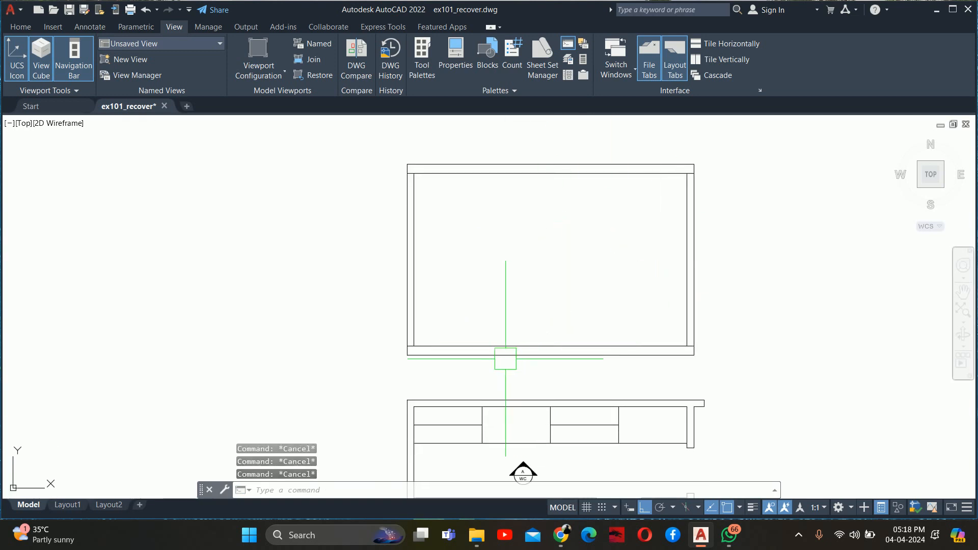
{"action": "middle_click_drag", "start_coordinate": [477, 346], "coordinate": [478, 324]}
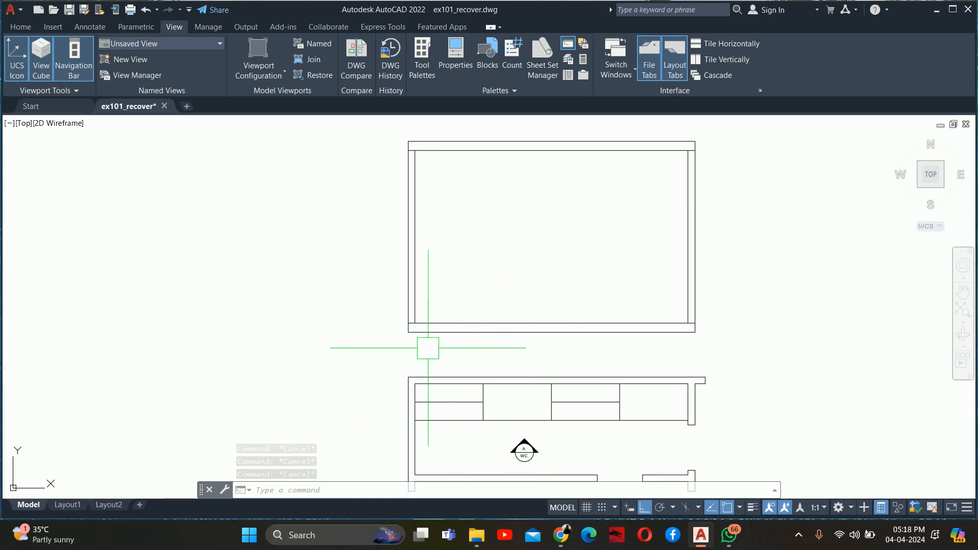
- Offset the top line of the elevation's lower slab 3 inches upward, inside the frame
{"action": "key", "text": "Escape"}
{"action": "key", "text": "Escape"}
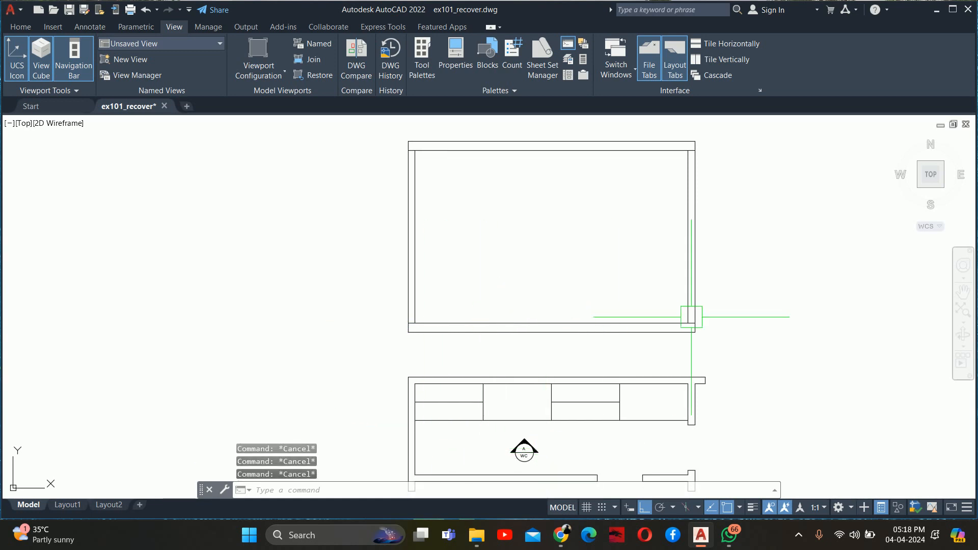
{"action": "key", "text": "Return"}
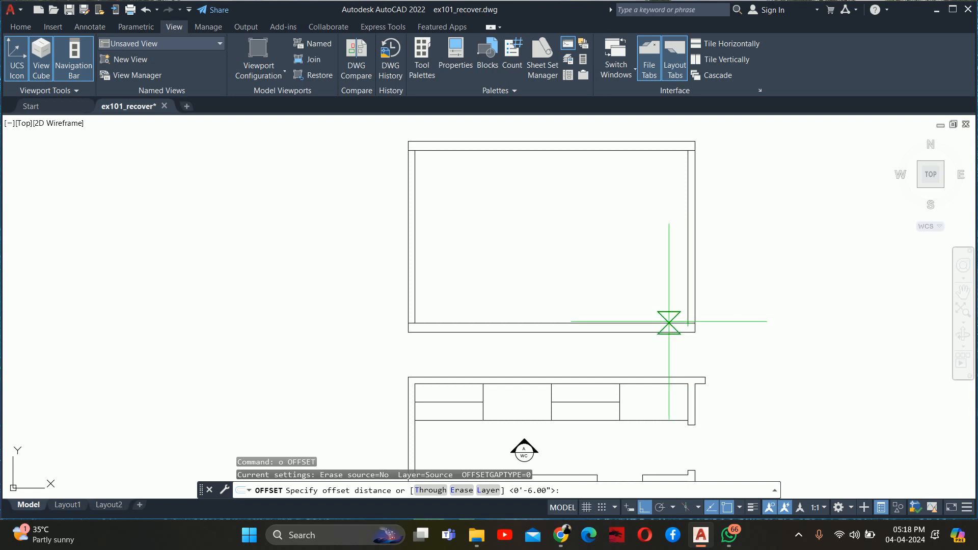
{"action": "type", "text": "3"}
{"action": "key", "text": "Return"}
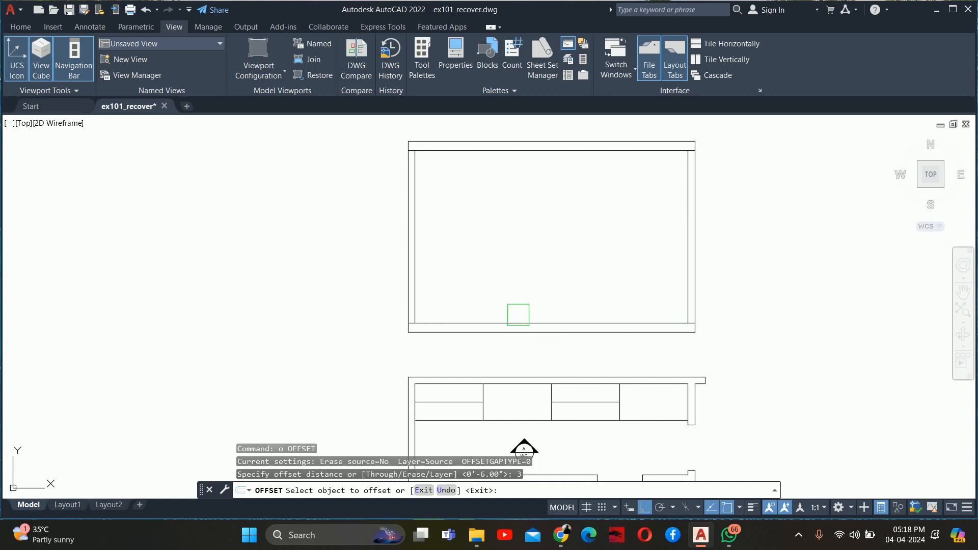
{"action": "scroll", "coordinate": [514, 314], "scroll_direction": "up", "scroll_amount": 4}
{"action": "left_click", "coordinate": [442, 331]}
{"action": "left_click", "coordinate": [407, 252]}
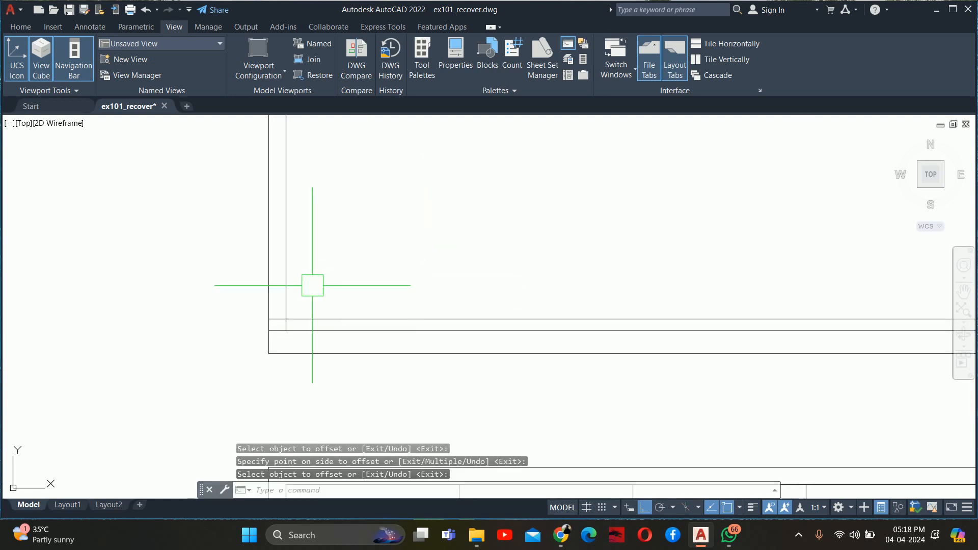
- Trim both ends of the new offset line so it spans only between the inner wall lines
{"action": "key", "text": "Escape"}
{"action": "type", "text": "tr"}
{"action": "key", "text": "Return"}
{"action": "scroll", "coordinate": [278, 305], "scroll_direction": "up", "scroll_amount": 2}
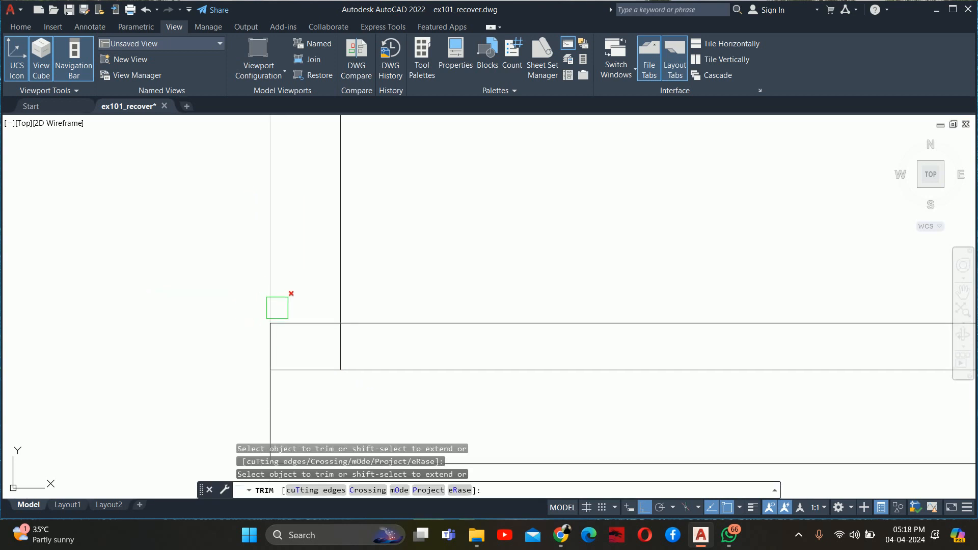
{"action": "scroll", "coordinate": [290, 323], "scroll_direction": "down", "scroll_amount": 5}
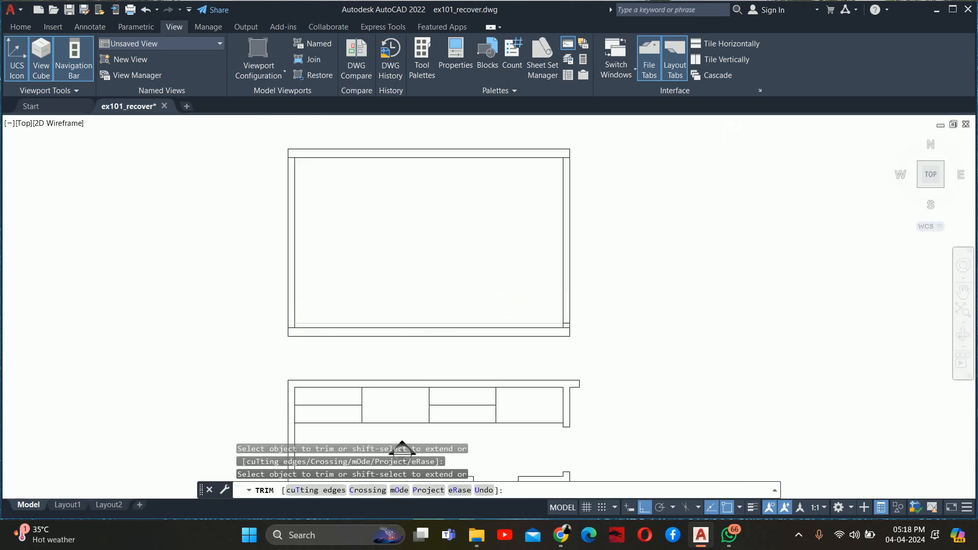
{"action": "scroll", "coordinate": [566, 322], "scroll_direction": "up", "scroll_amount": 5}
{"action": "key", "text": "Escape"}
{"action": "key", "text": "Escape"}
{"action": "key", "text": "Escape"}
{"action": "scroll", "coordinate": [567, 334], "scroll_direction": "down", "scroll_amount": 5}
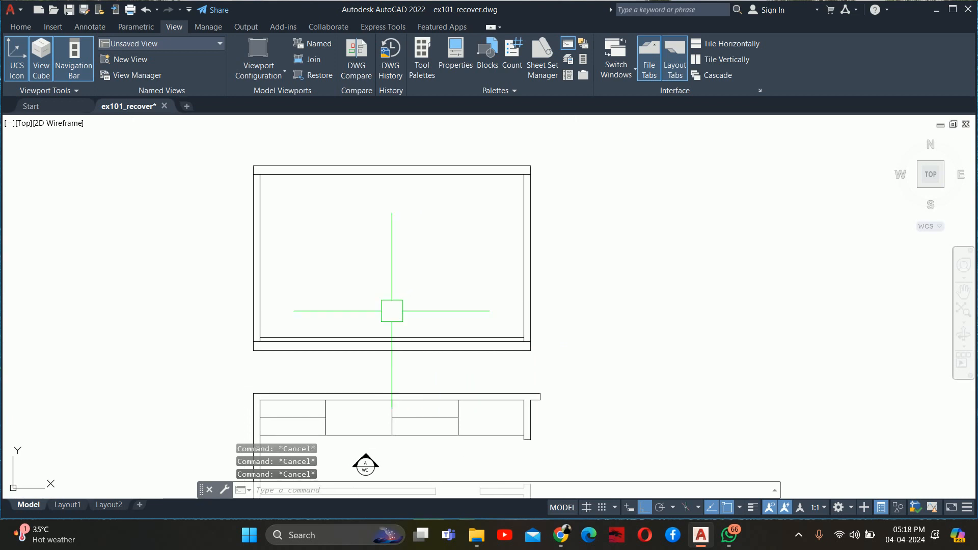
{"action": "mouse_move", "coordinate": [392, 311]}
{"action": "middle_mouse_down"}
{"action": "mouse_move", "coordinate": [430, 338]}
{"action": "mouse_move", "coordinate": [415, 343]}
{"action": "middle_mouse_up"}
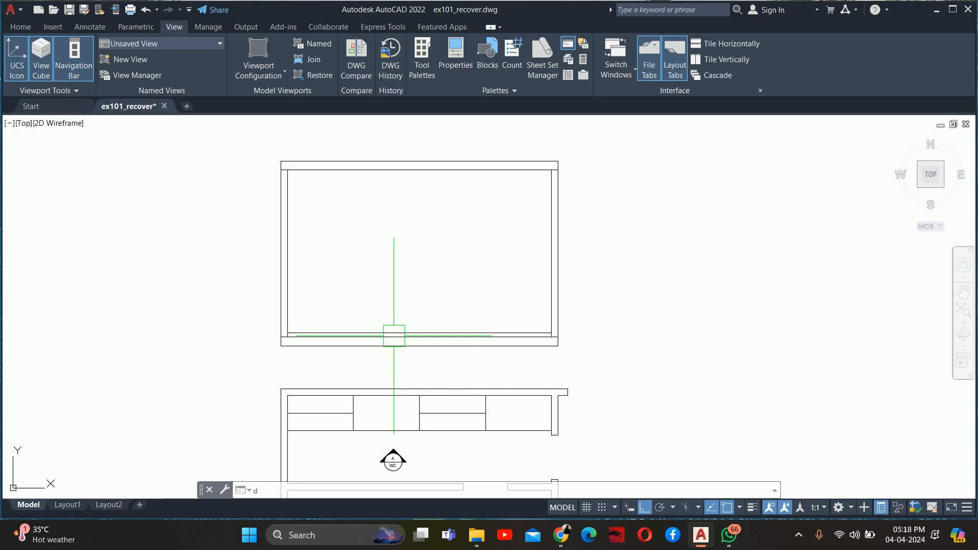
- Measure the clear height along the inner wall, from the offset line up to the upper slab, with a linear dimension
{"action": "type", "text": "DLI"}
{"action": "key", "text": "Return"}
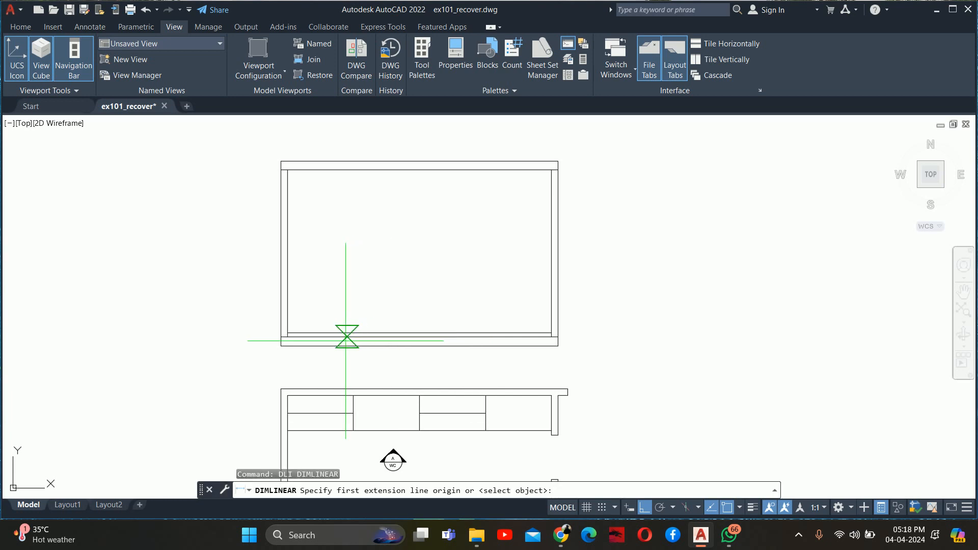
{"action": "left_click", "coordinate": [288, 333]}
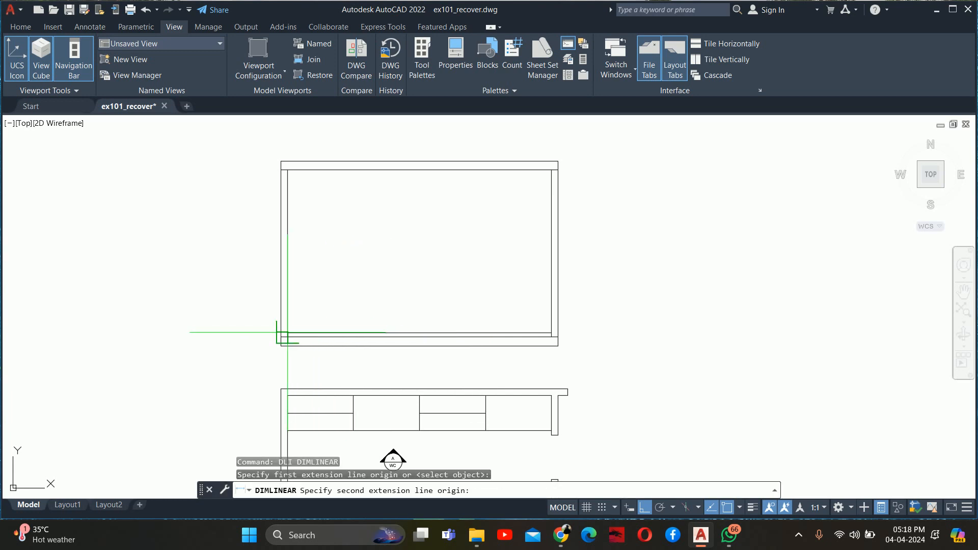
{"action": "left_click", "coordinate": [287, 169]}
{"action": "scroll", "coordinate": [266, 281], "scroll_direction": "up", "scroll_amount": 5}
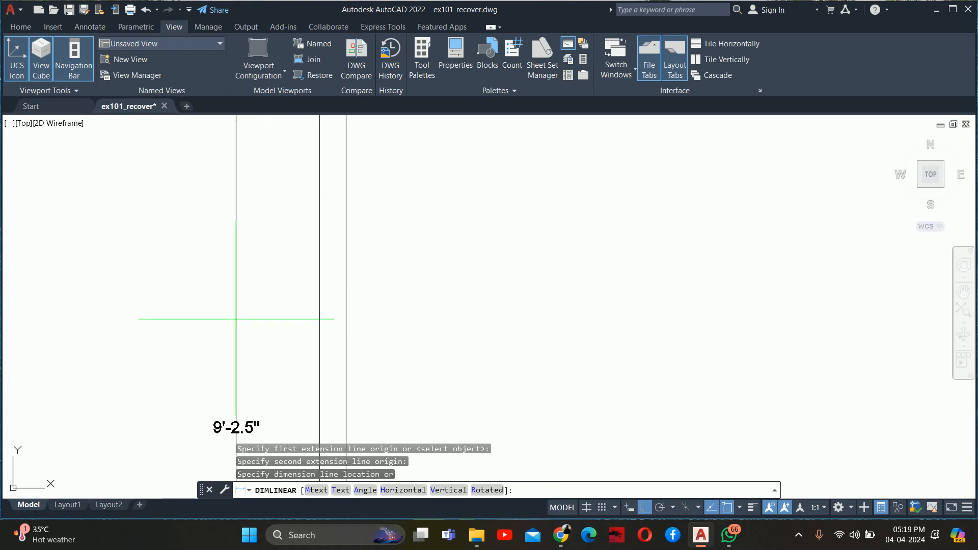
{"action": "key", "text": "Escape"}
{"action": "key", "text": "Escape"}
{"action": "key", "text": "Escape"}
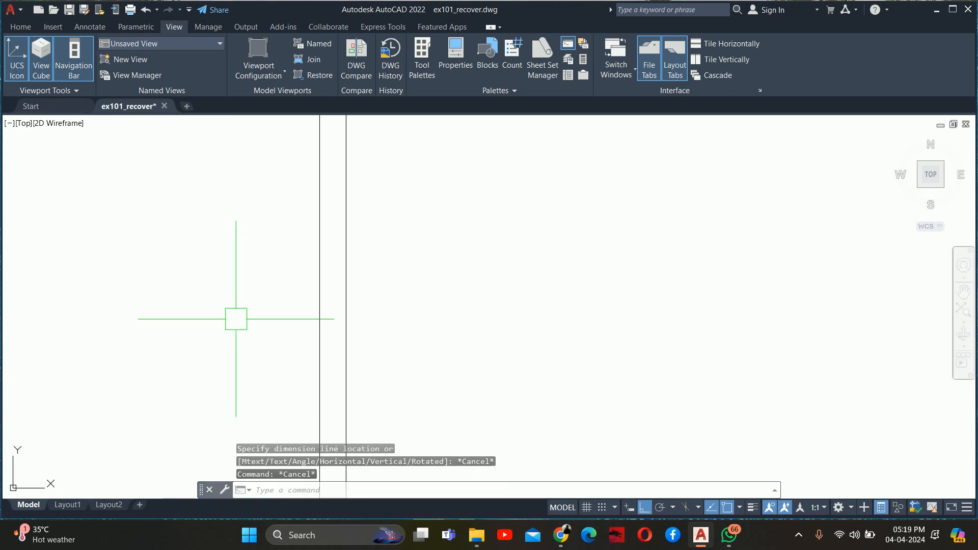
{"action": "scroll", "coordinate": [352, 288], "scroll_direction": "down", "scroll_amount": 4}
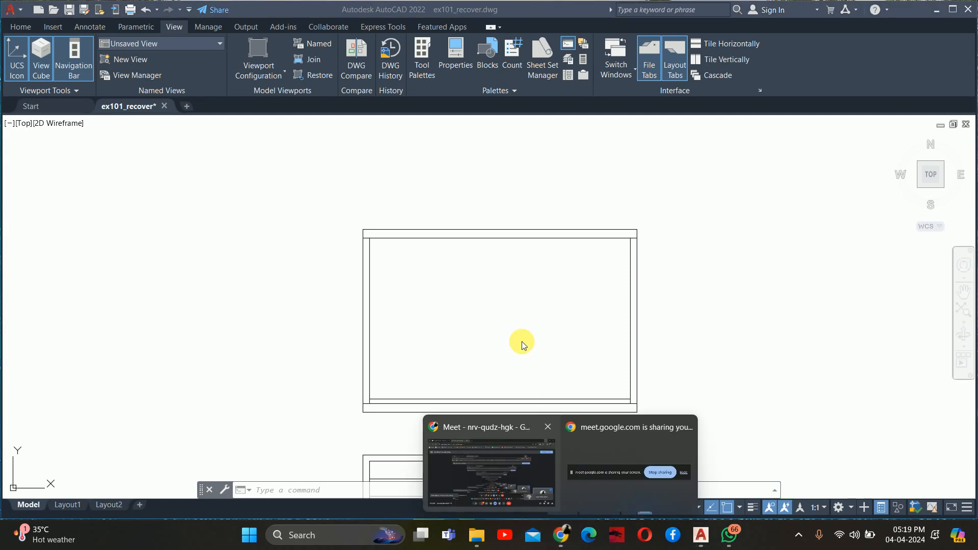
- Switch to Chrome, open Pinterest in a new tab and search for "wardrobe"
{"action": "left_click", "coordinate": [485, 456]}
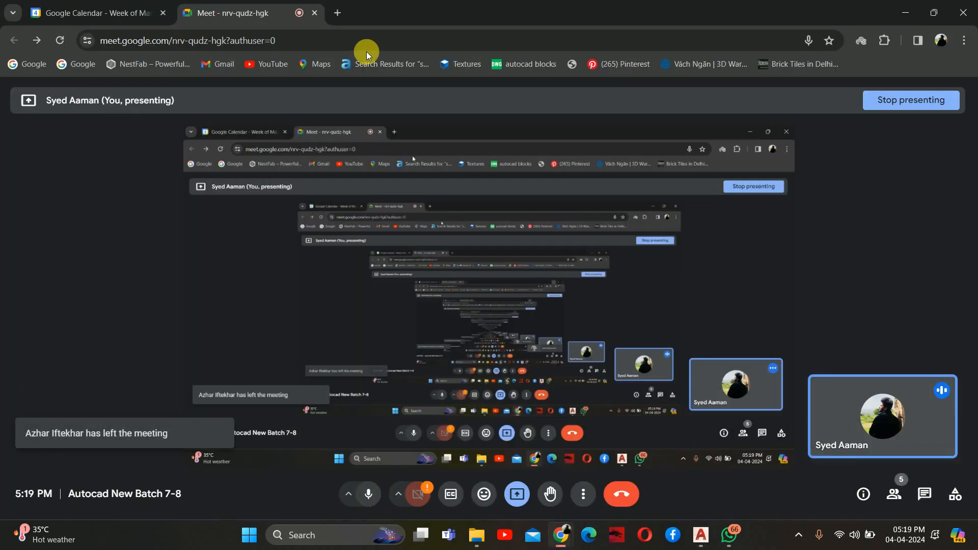
{"action": "left_click", "coordinate": [338, 12]}
{"action": "left_click", "coordinate": [453, 397]}
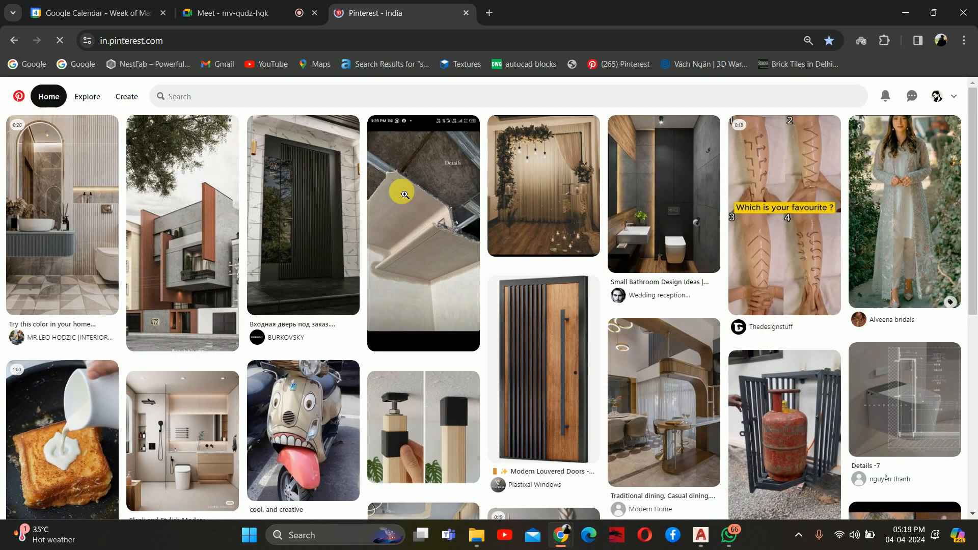
{"action": "left_click", "coordinate": [351, 96]}
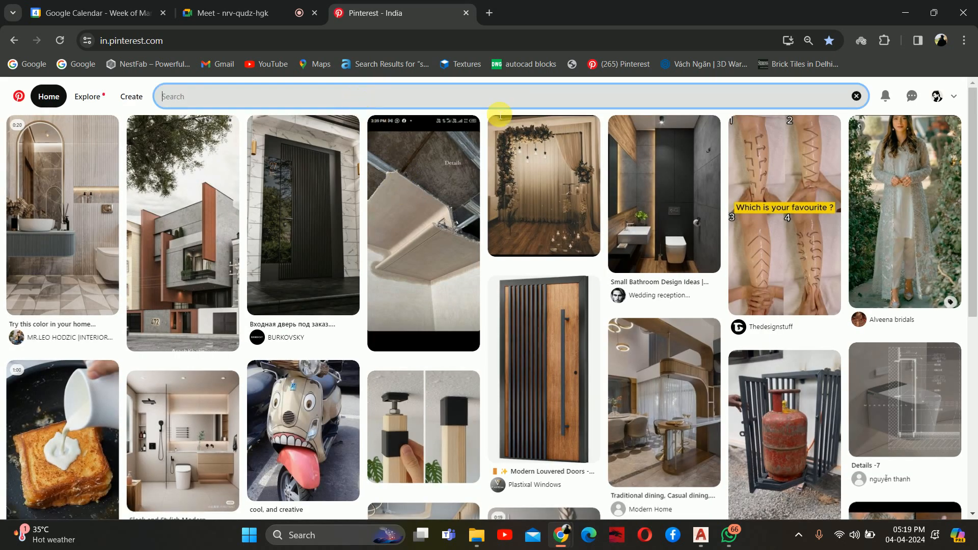
{"action": "type", "text": "wardrobe"}
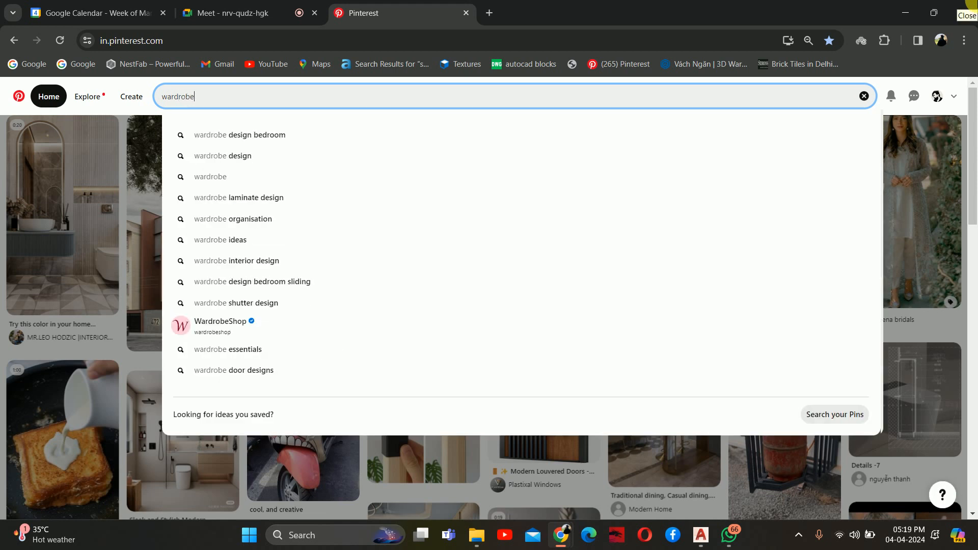
{"action": "key", "text": "Return"}
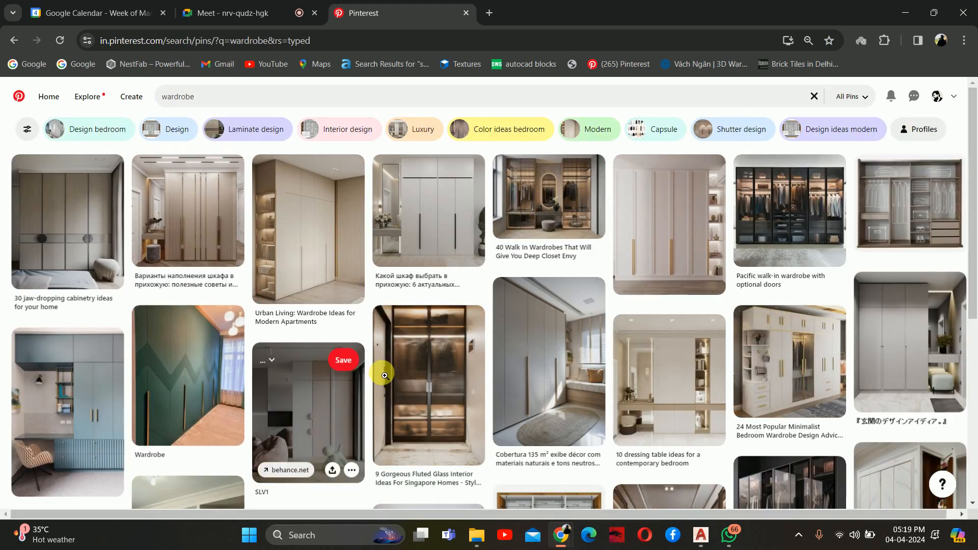
- Examine the walk-in wardrobe pin and the related glass-fronted wardrobe with a dressing table, and browse the similar designs
{"action": "left_click", "coordinate": [550, 202]}
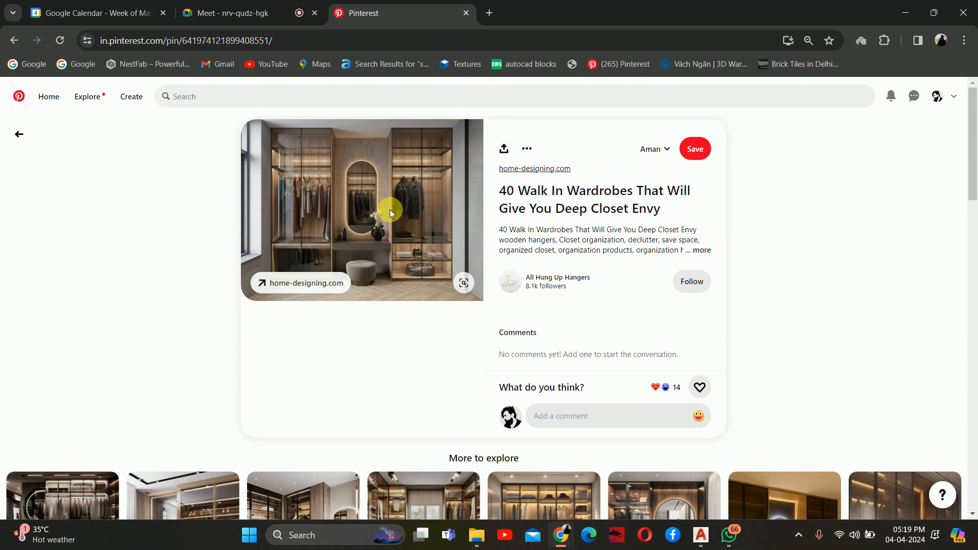
{"action": "scroll", "coordinate": [349, 216], "scroll_direction": "down", "scroll_amount": 4}
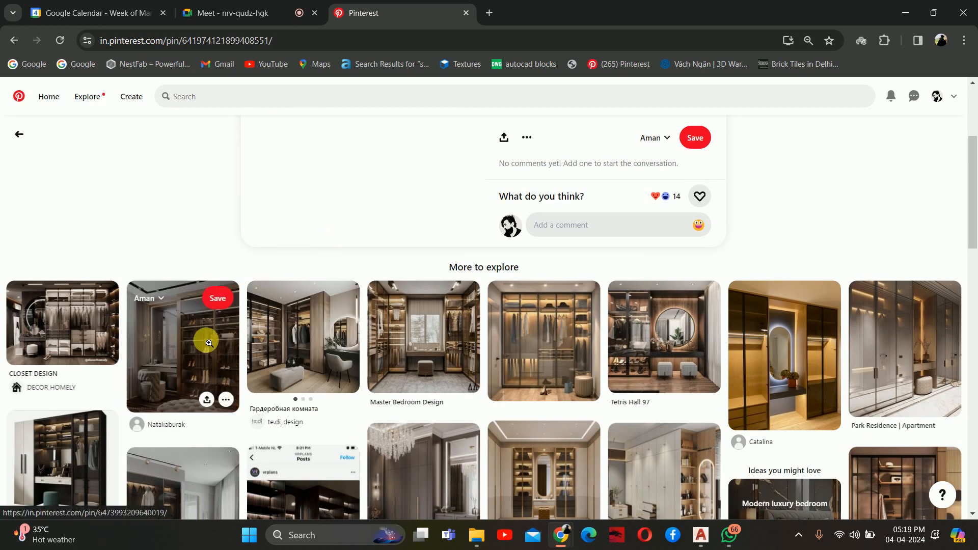
{"action": "left_click", "coordinate": [206, 342]}
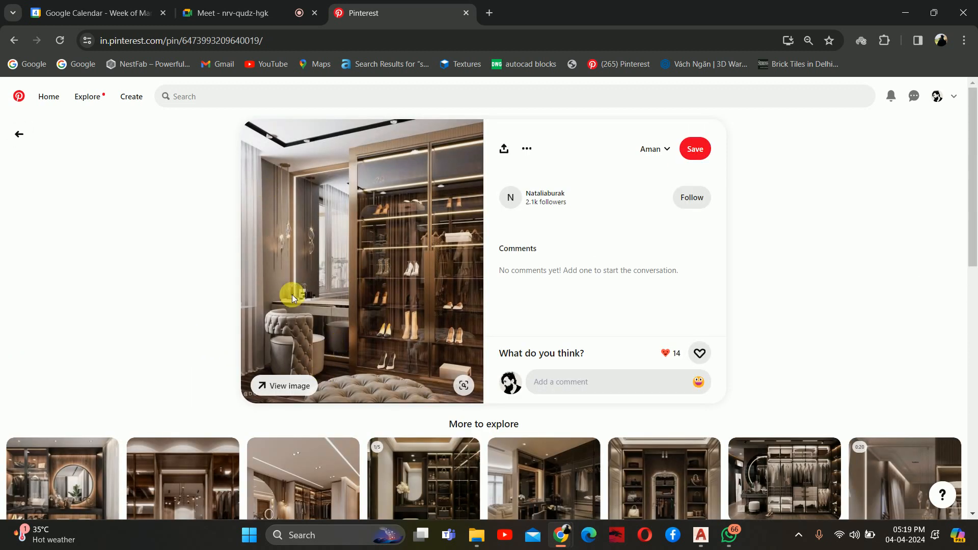
{"action": "scroll", "coordinate": [410, 235], "scroll_direction": "down", "scroll_amount": 4}
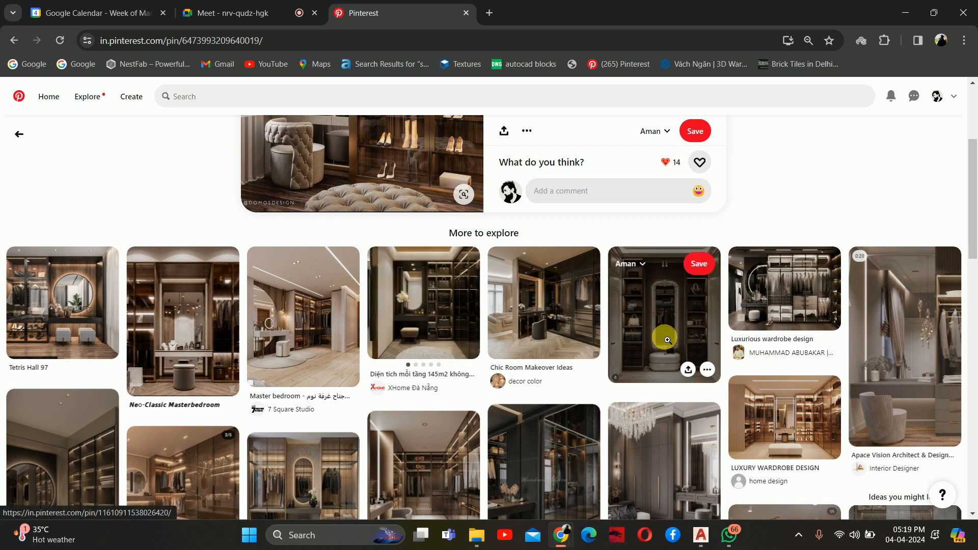
{"action": "scroll", "coordinate": [509, 351], "scroll_direction": "down", "scroll_amount": 3}
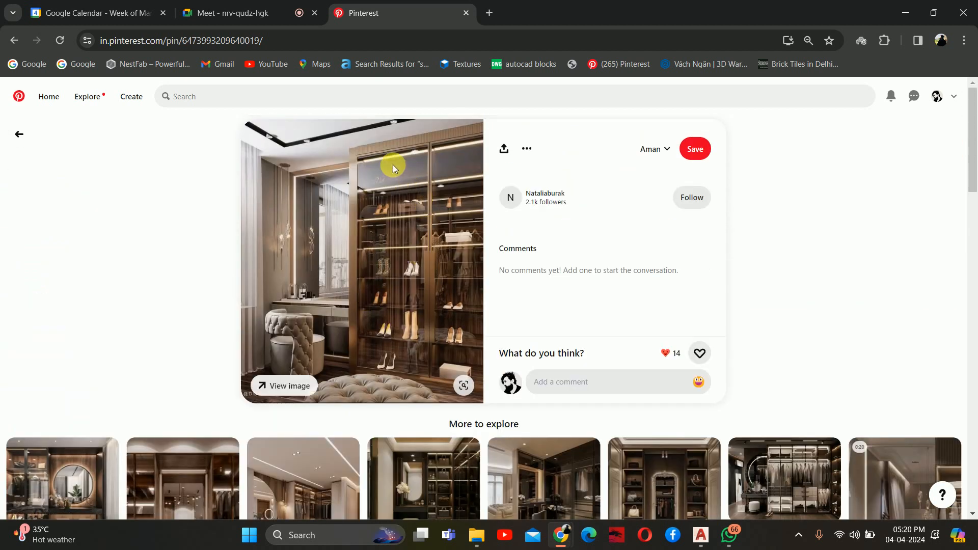
{"action": "scroll", "coordinate": [407, 179], "scroll_direction": "down", "scroll_amount": 5}
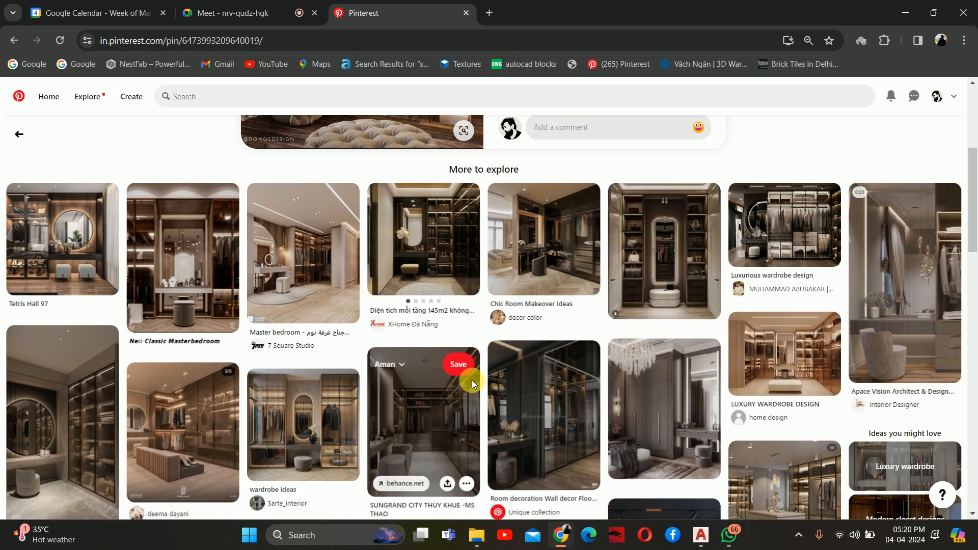
{"action": "scroll", "coordinate": [519, 360], "scroll_direction": "down", "scroll_amount": 1}
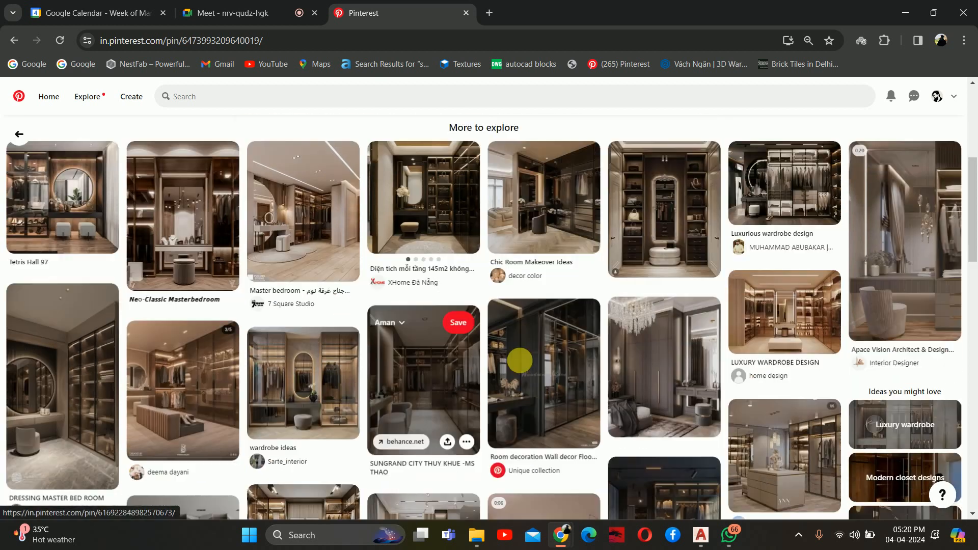
- Examine the panelled bedroom wardrobe with the chandelier and mirrored dressing table, and look through its related pins
{"action": "left_click", "coordinate": [681, 344]}
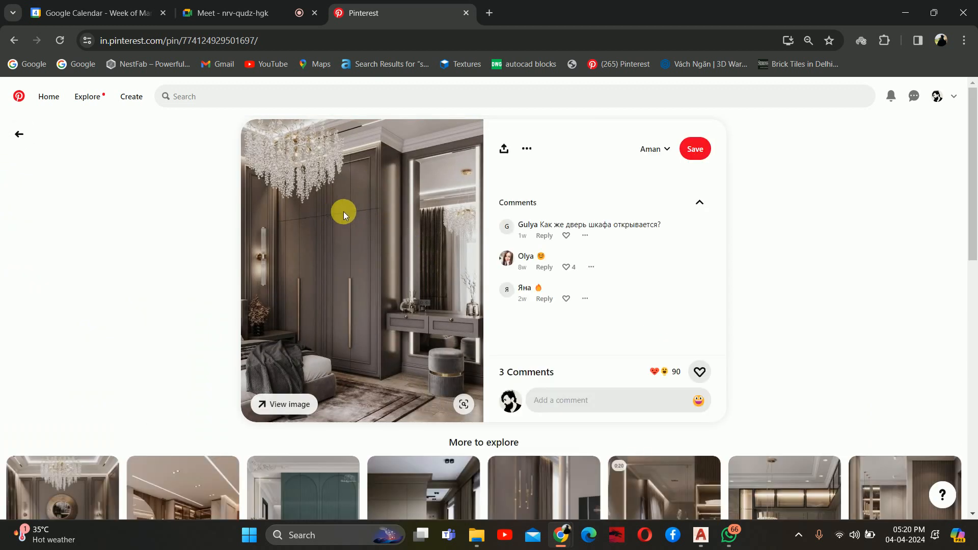
{"action": "scroll", "coordinate": [377, 211], "scroll_direction": "down", "scroll_amount": 2}
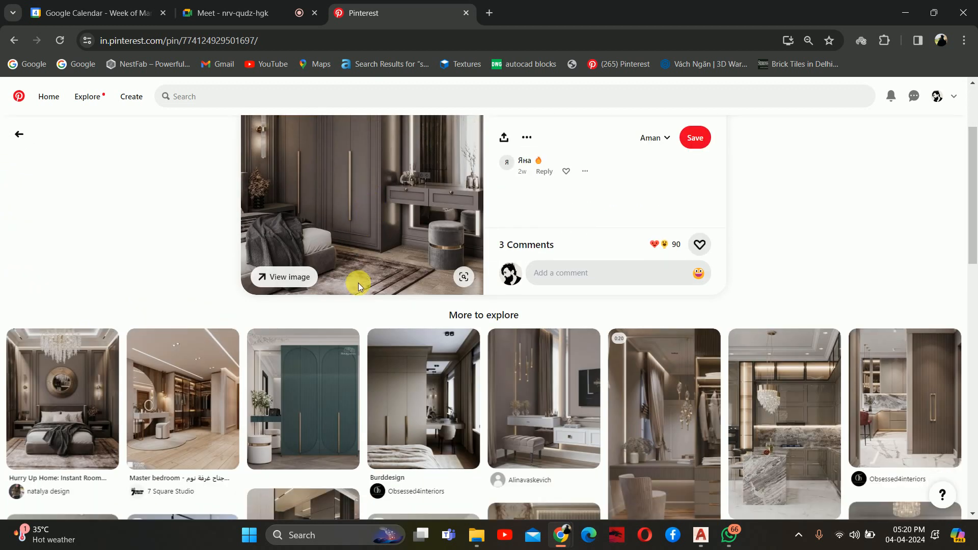
{"action": "scroll", "coordinate": [390, 222], "scroll_direction": "up", "scroll_amount": 2}
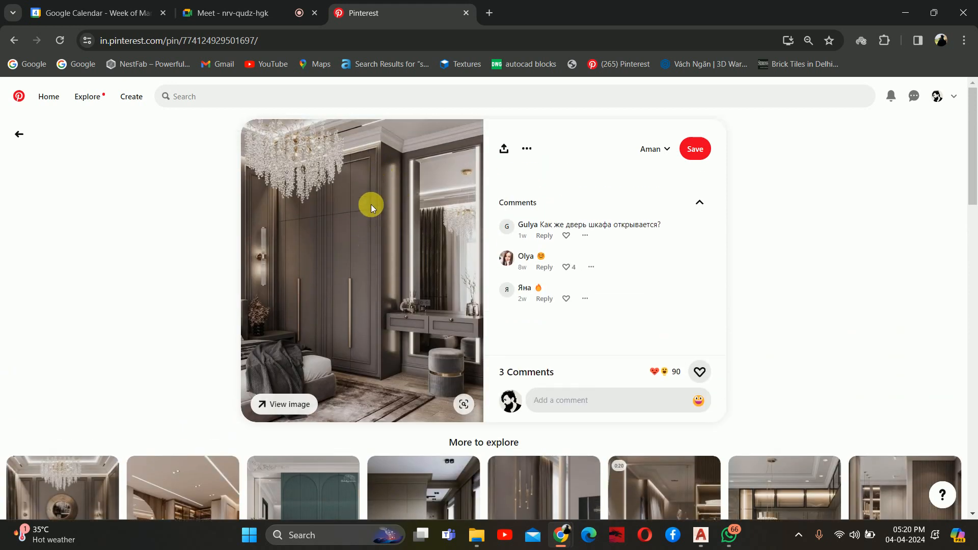
{"action": "scroll", "coordinate": [357, 213], "scroll_direction": "down", "scroll_amount": 7}
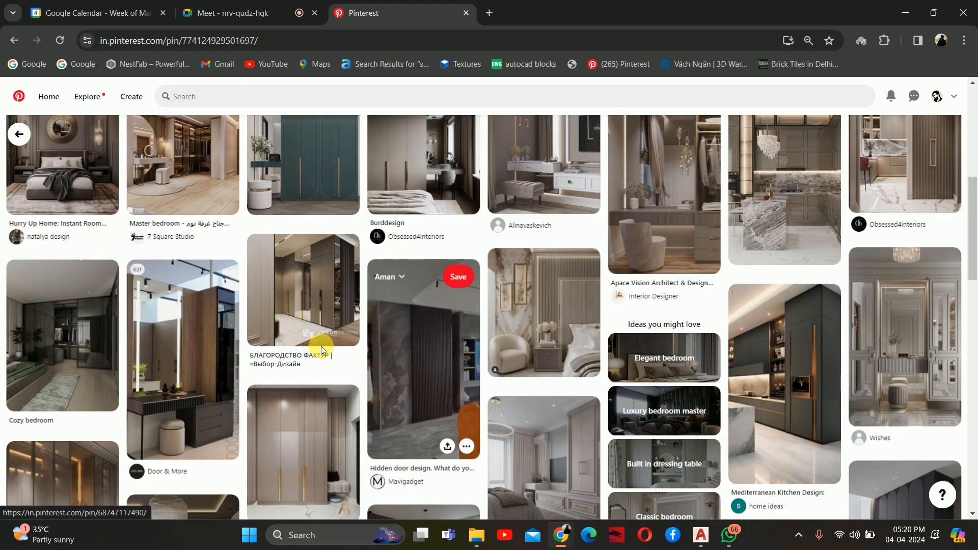
- Examine the shutter designs of the fluted-panel wardrobes with long vertical handles, and browse the related hinged-door wardrobes
{"action": "left_click", "coordinate": [308, 441]}
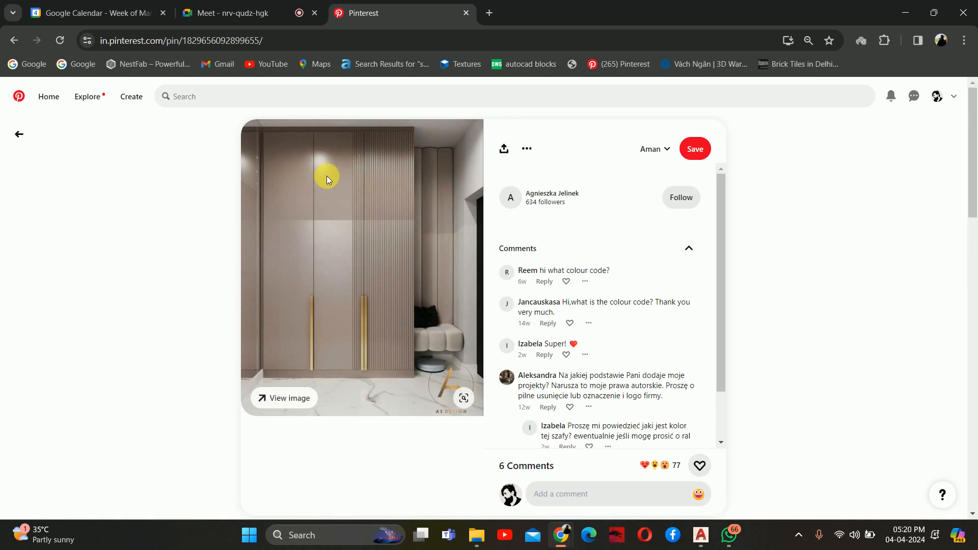
{"action": "scroll", "coordinate": [336, 201], "scroll_direction": "down", "scroll_amount": 4}
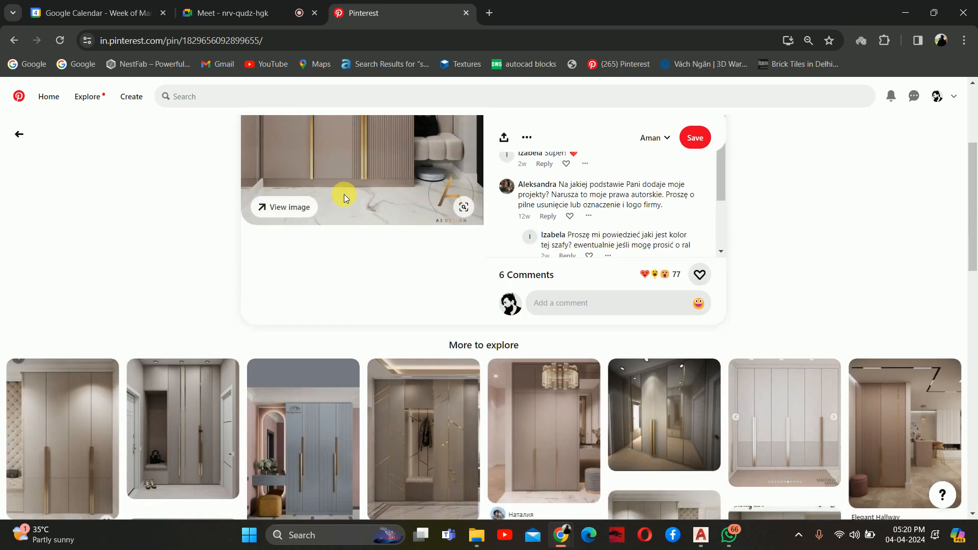
{"action": "scroll", "coordinate": [341, 222], "scroll_direction": "down", "scroll_amount": 3}
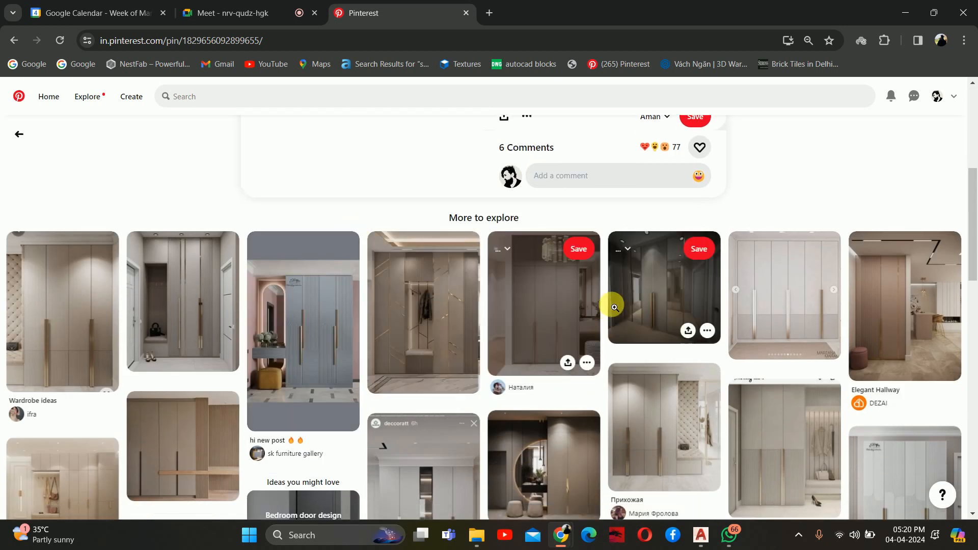
{"action": "left_click", "coordinate": [98, 324]}
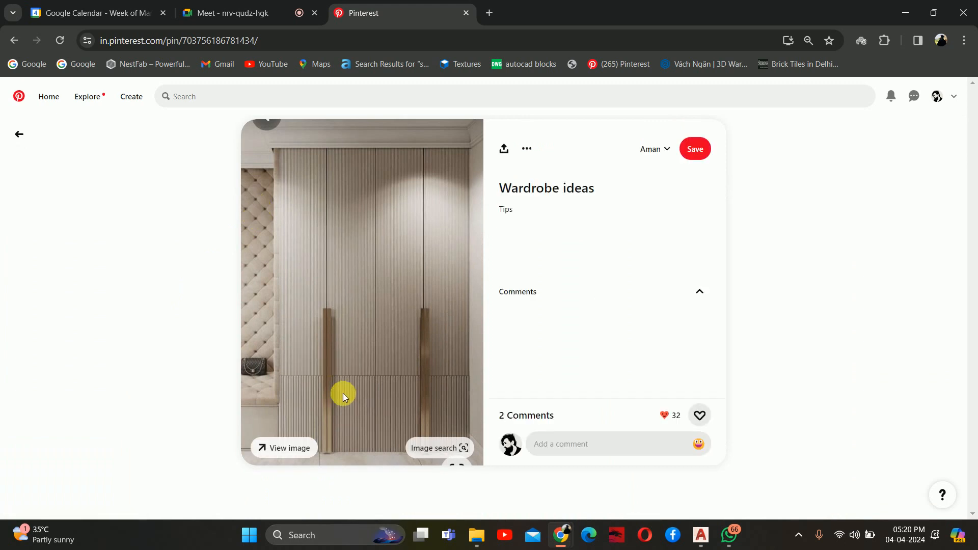
{"action": "scroll", "coordinate": [382, 316], "scroll_direction": "down", "scroll_amount": 5}
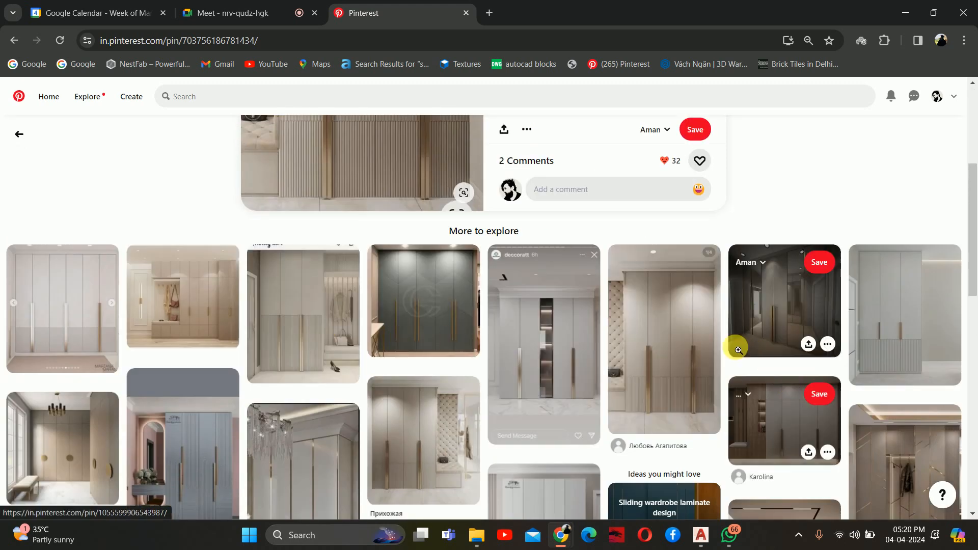
{"action": "scroll", "coordinate": [563, 363], "scroll_direction": "down", "scroll_amount": 3}
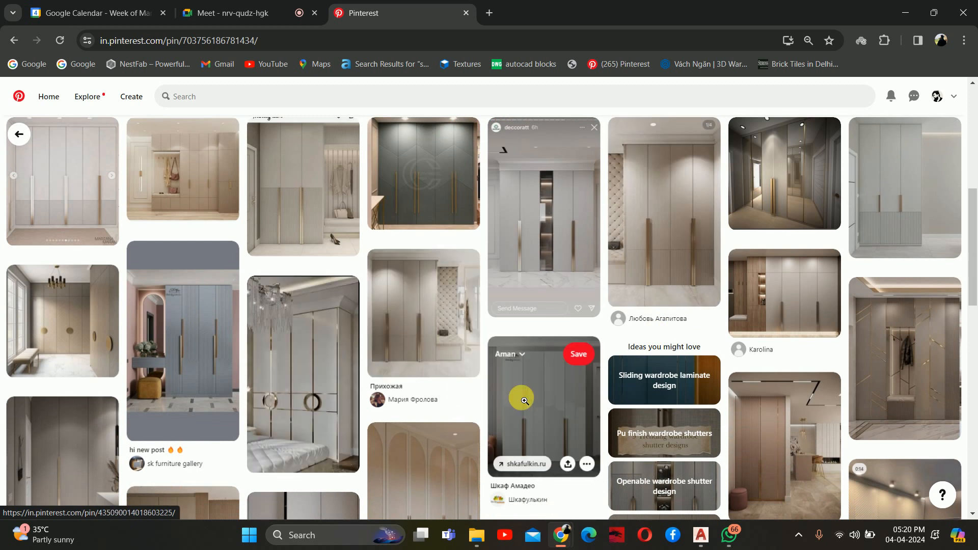
- Examine the entryway wardrobes with round brass handles and with long bar handles, and browse their related designs
{"action": "scroll", "coordinate": [71, 323], "scroll_direction": "down", "scroll_amount": 1}
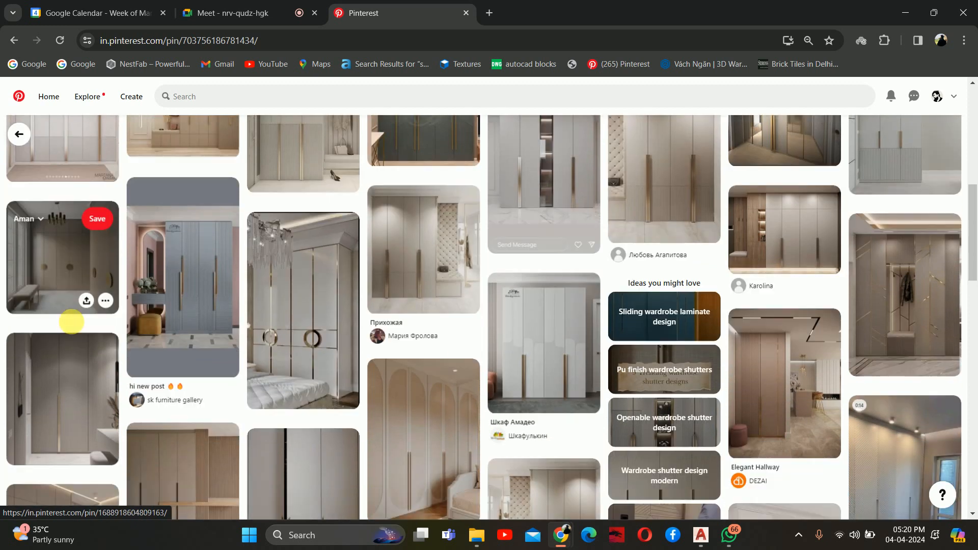
{"action": "left_click", "coordinate": [80, 285]}
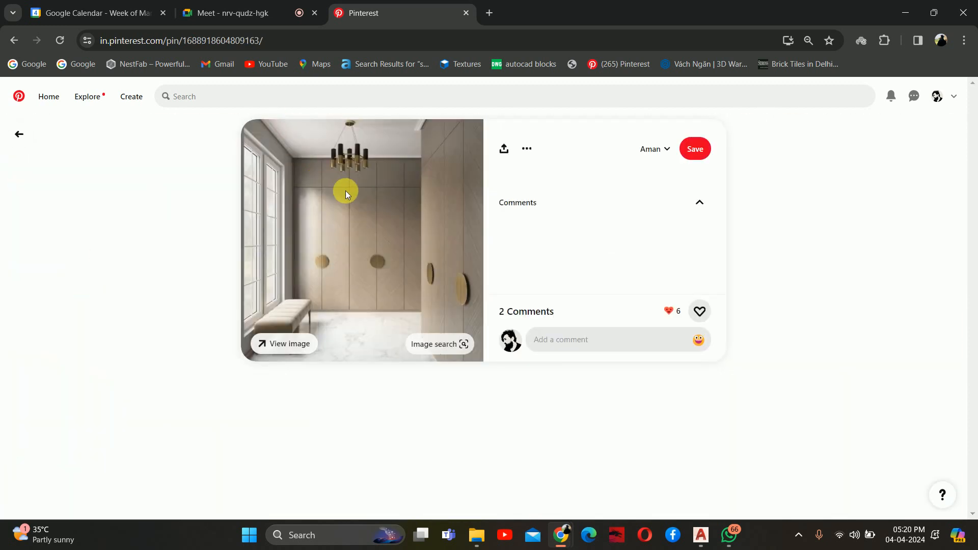
{"action": "scroll", "coordinate": [359, 169], "scroll_direction": "down", "scroll_amount": 5}
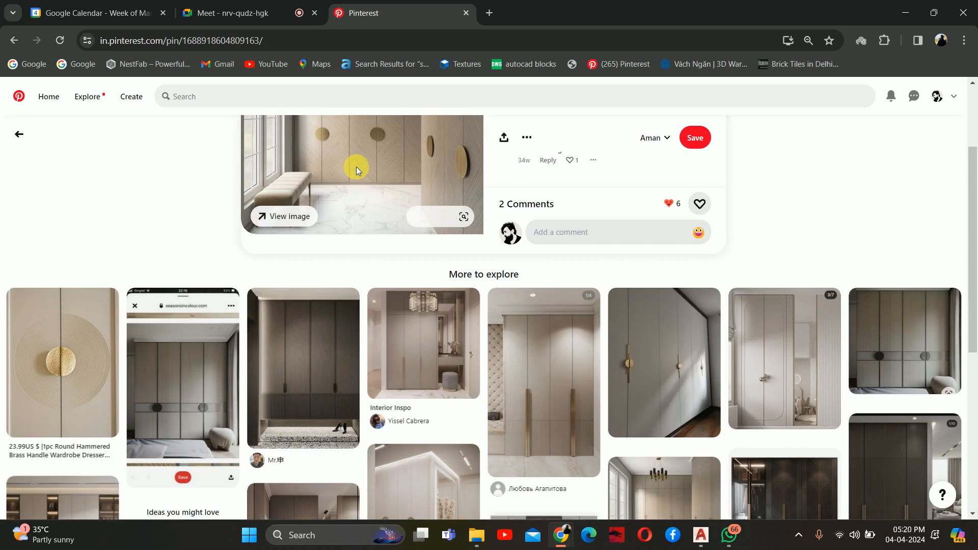
{"action": "scroll", "coordinate": [354, 166], "scroll_direction": "down", "scroll_amount": 3}
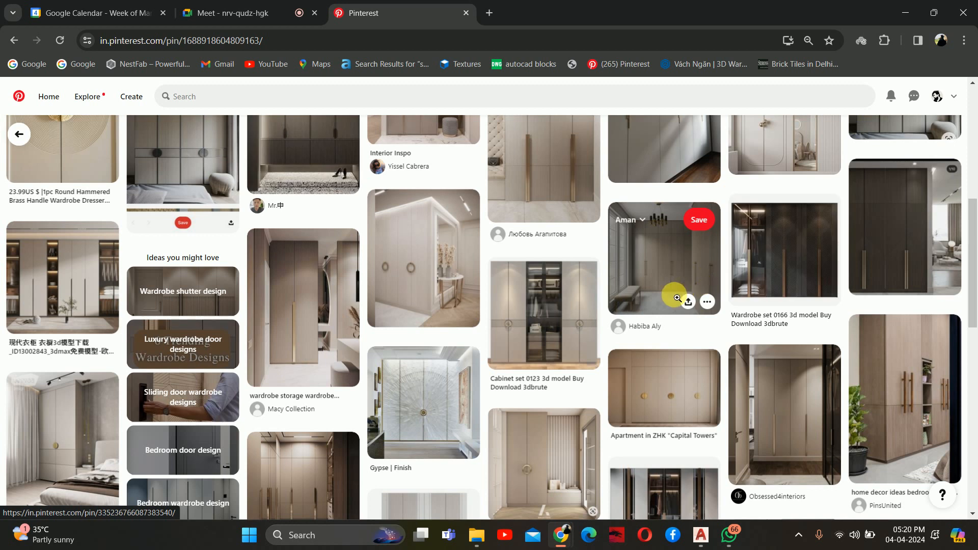
{"action": "left_click", "coordinate": [666, 267]}
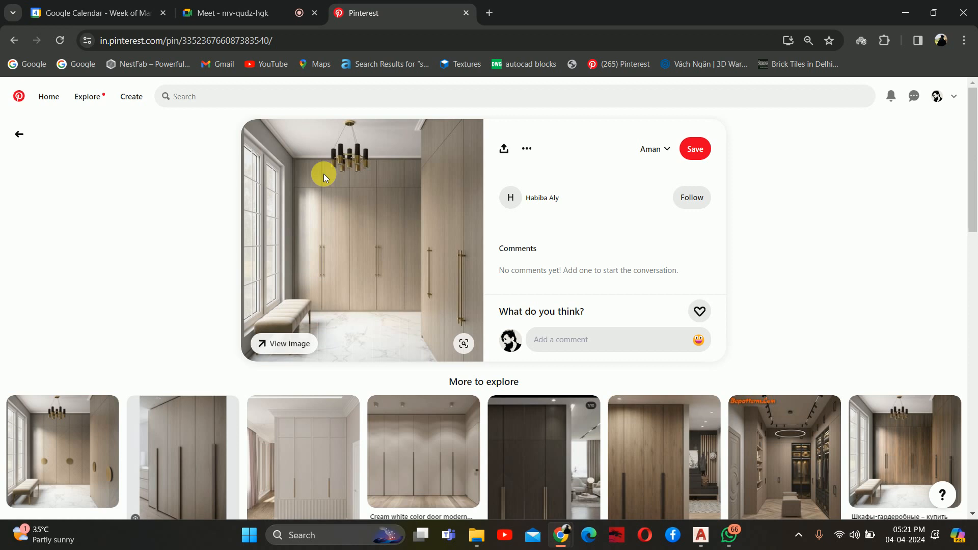
{"action": "scroll", "coordinate": [324, 176], "scroll_direction": "down", "scroll_amount": 6}
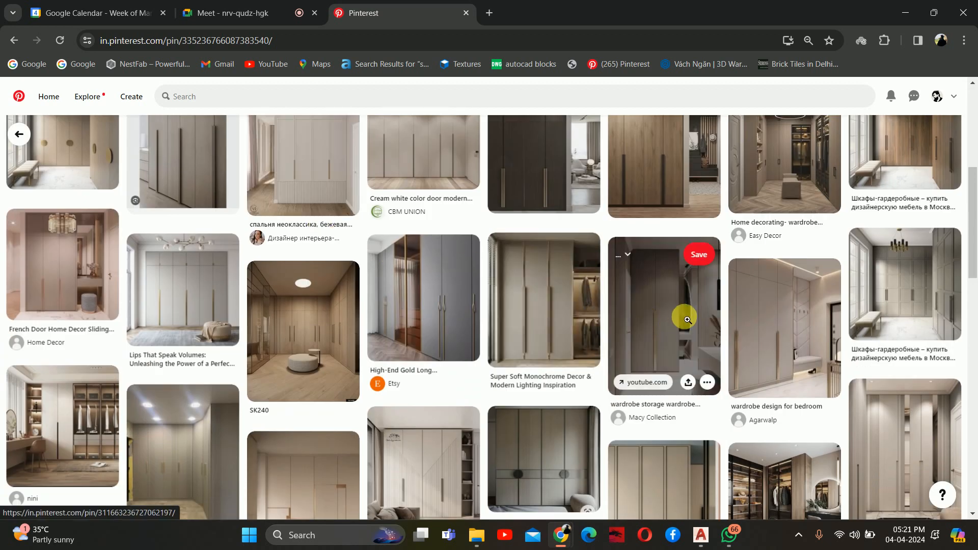
- Examine the dark fluted wardrobe with long paired handles and open the dark arched-panel wardrobe from the related pins
{"action": "scroll", "coordinate": [625, 289], "scroll_direction": "up", "scroll_amount": 4}
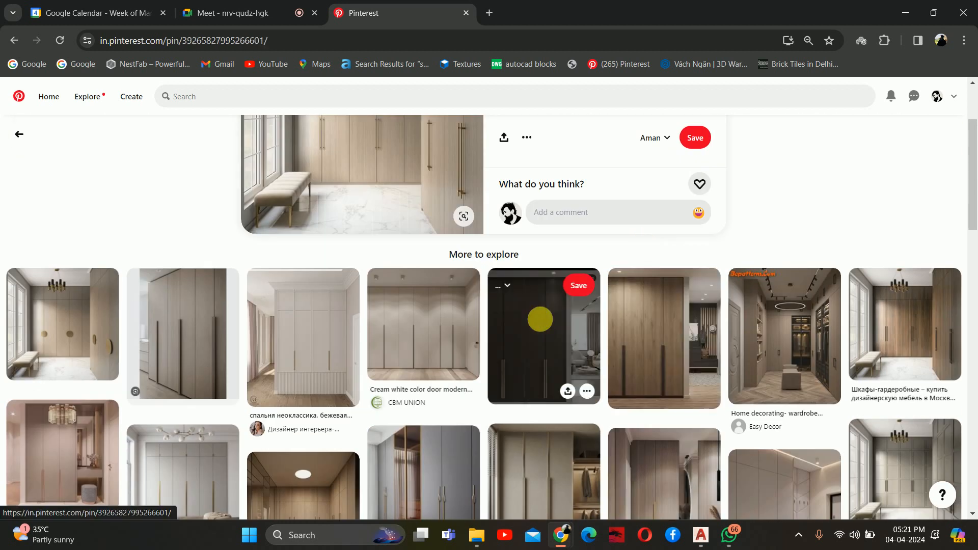
{"action": "left_click", "coordinate": [540, 316]}
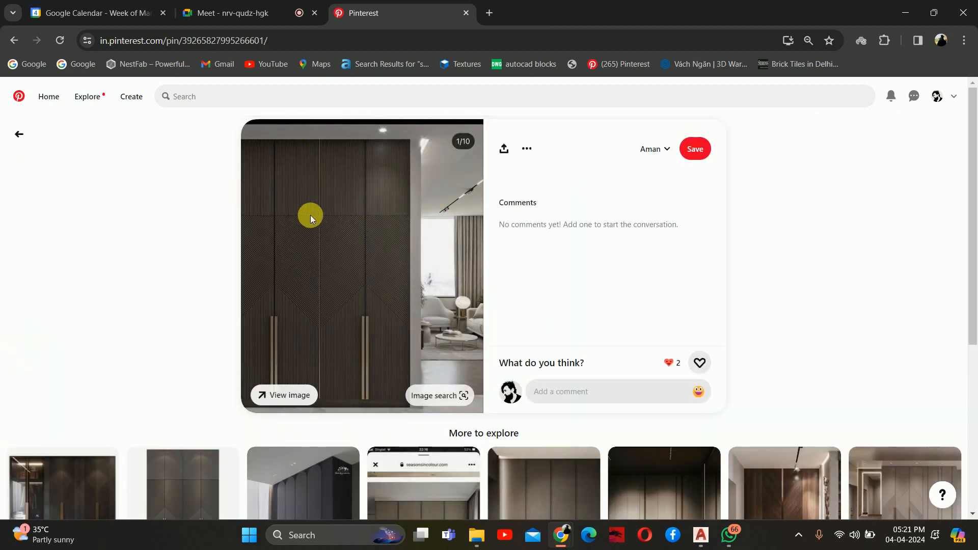
{"action": "scroll", "coordinate": [313, 306], "scroll_direction": "down", "scroll_amount": 3}
{"action": "left_click", "coordinate": [320, 388]}
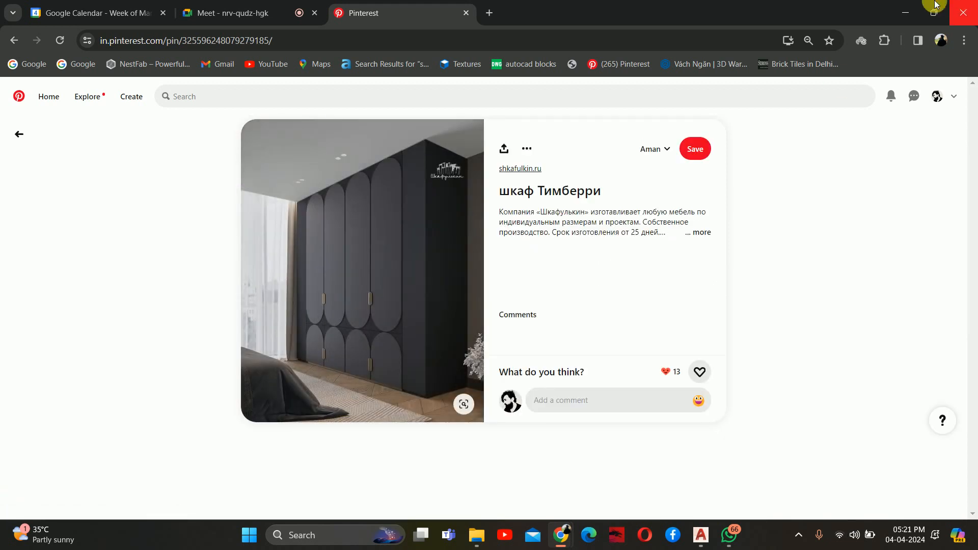
- Switch to AutoCAD and measure the elevation's clear height from the upper floor line to the underside of the ceiling slab
{"action": "left_click", "coordinate": [904, 13]}
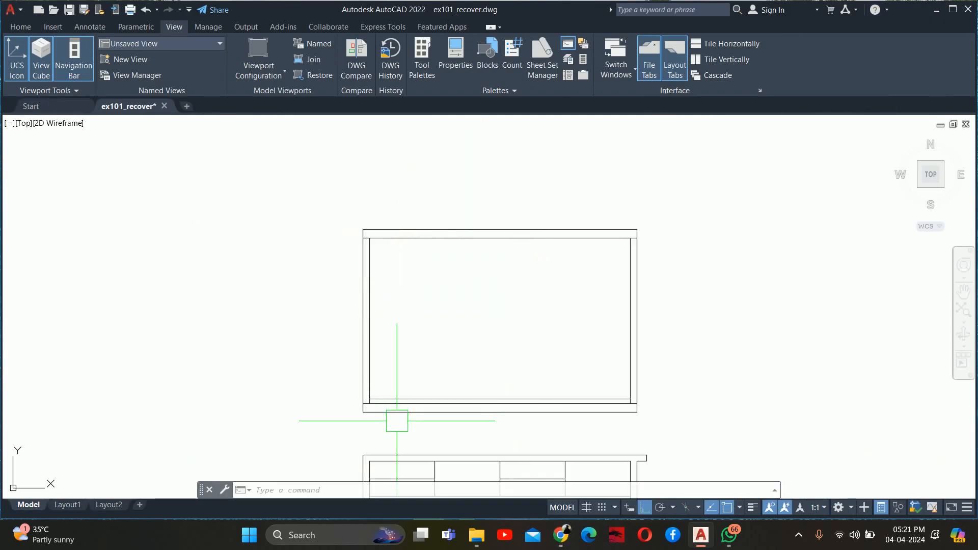
{"action": "scroll", "coordinate": [400, 432], "scroll_direction": "up", "scroll_amount": 5}
{"action": "key", "text": "Escape"}
{"action": "key", "text": "Escape"}
{"action": "scroll", "coordinate": [394, 380], "scroll_direction": "down", "scroll_amount": 5}
{"action": "middle_click_drag", "start_coordinate": [388, 353], "coordinate": [385, 388]}
{"action": "key", "text": "Escape"}
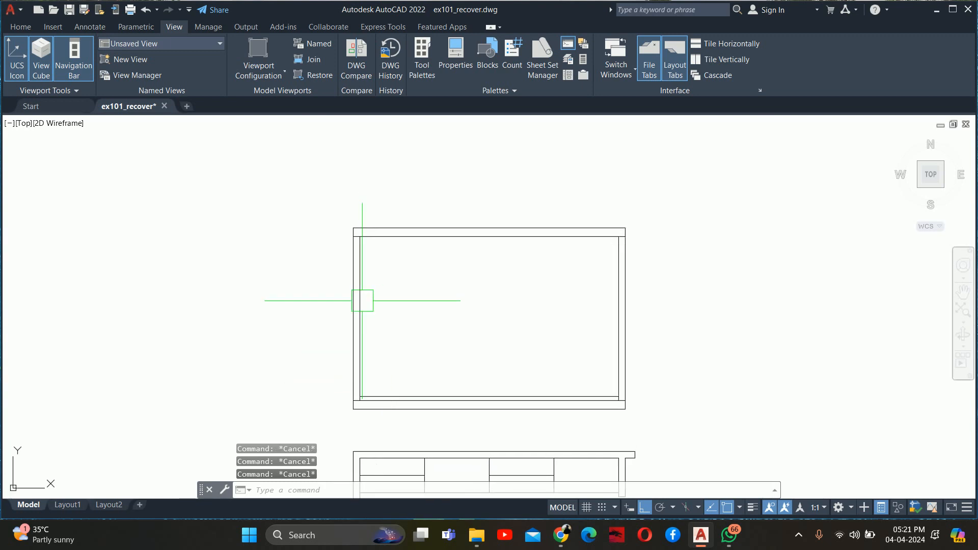
{"action": "type", "text": "dli"}
{"action": "key", "text": "Return"}
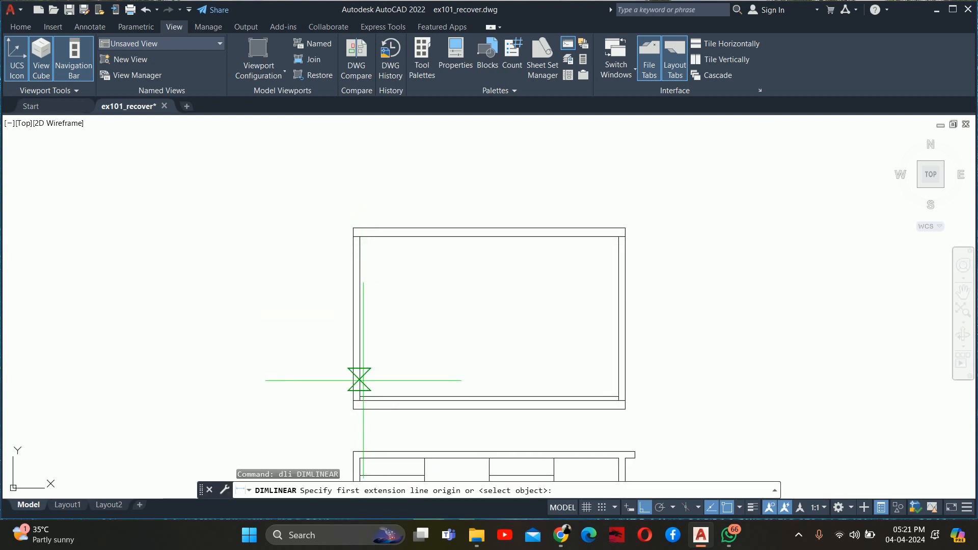
{"action": "left_click", "coordinate": [359, 396]}
{"action": "left_click", "coordinate": [359, 237]}
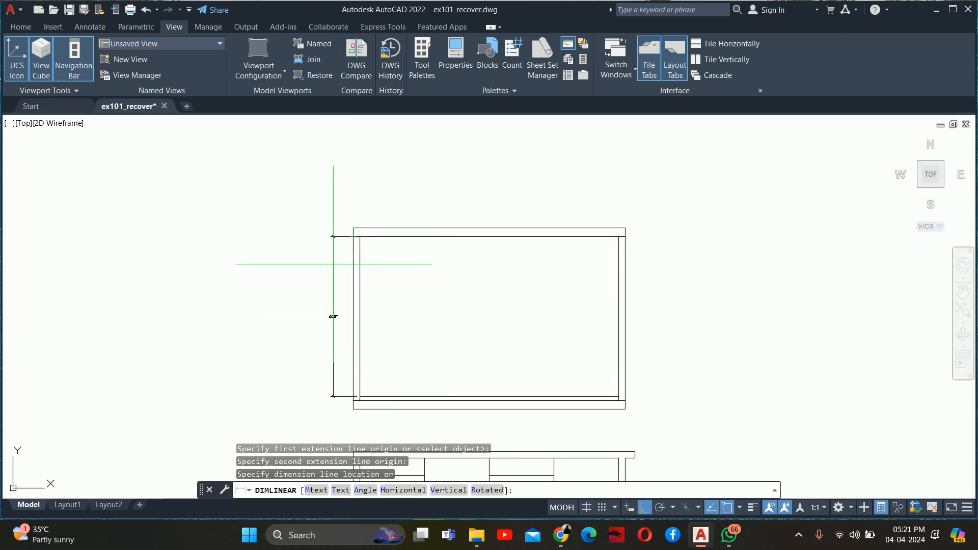
{"action": "scroll", "coordinate": [327, 351], "scroll_direction": "up", "scroll_amount": 5}
{"action": "scroll", "coordinate": [343, 365], "scroll_direction": "down", "scroll_amount": 2}
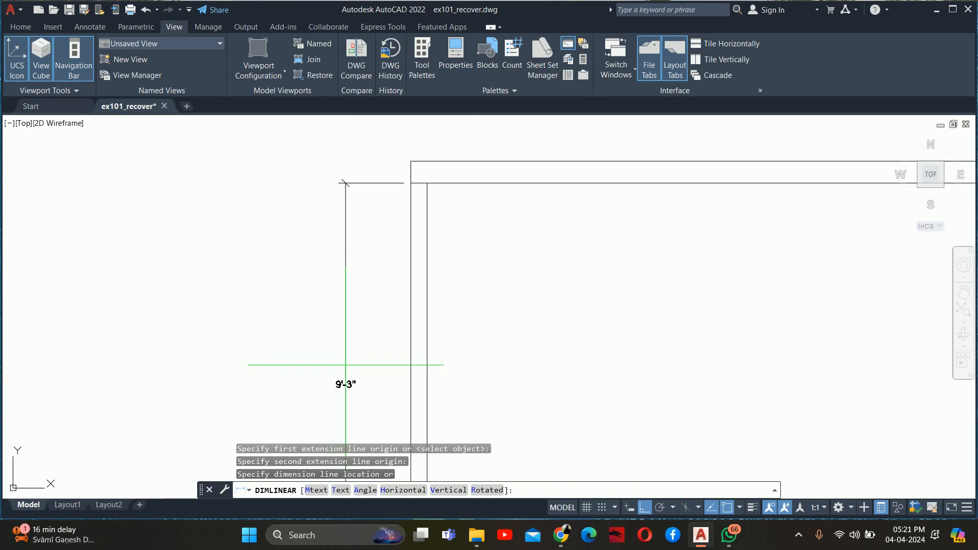
{"action": "key", "text": "Escape"}
{"action": "scroll", "coordinate": [392, 339], "scroll_direction": "down", "scroll_amount": 2}
{"action": "key", "text": "Escape"}
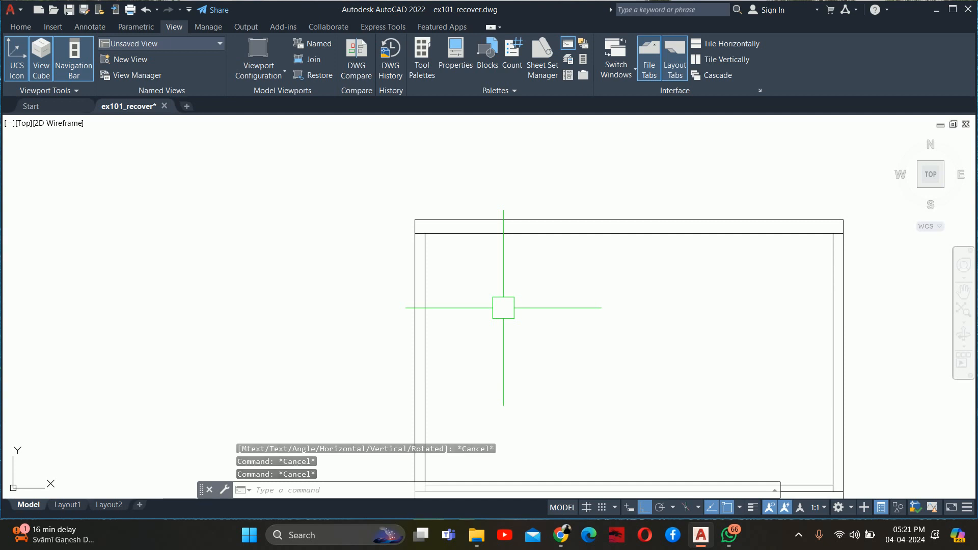
{"action": "key", "text": "Escape"}
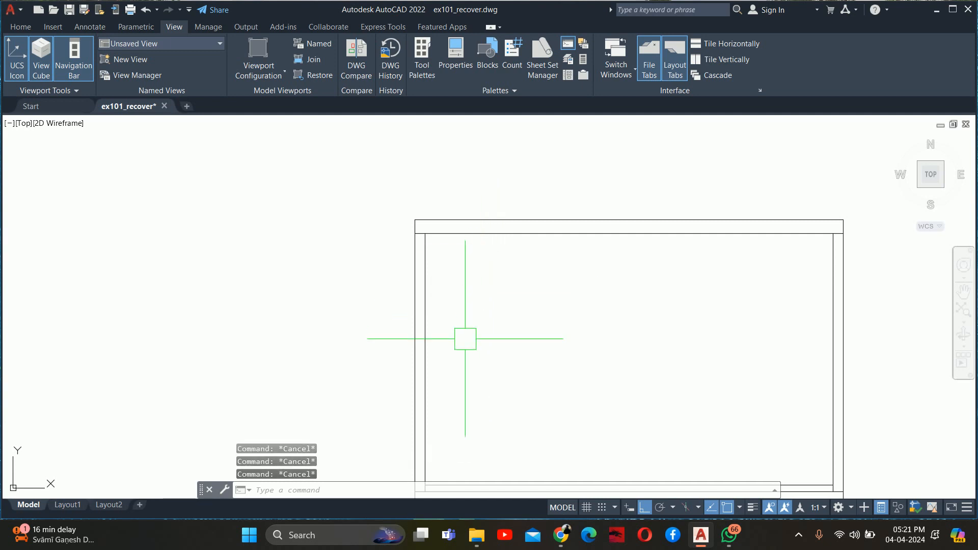
- Offset the lower line of the ceiling slab 6 inches downward in the elevation
{"action": "type", "text": "o"}
{"action": "key", "text": "Return"}
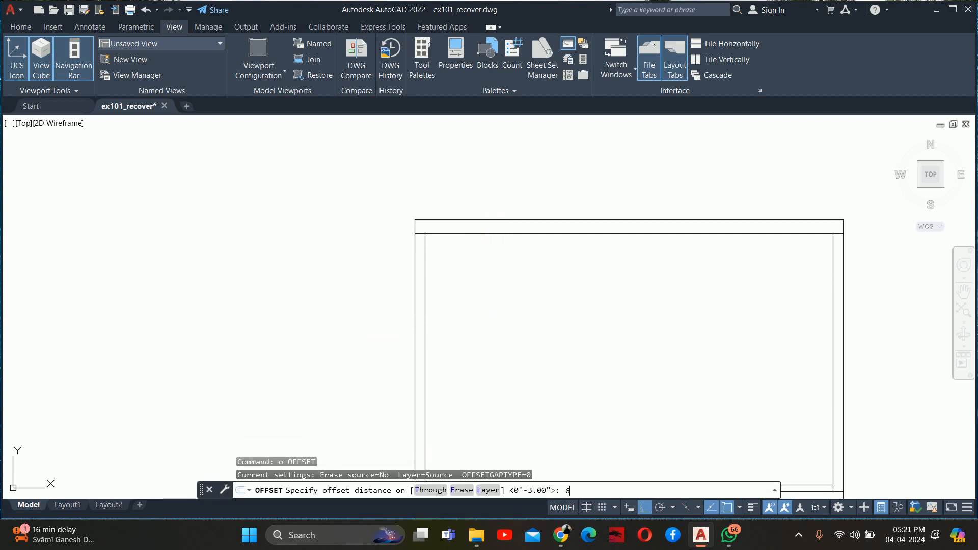
{"action": "type", "text": "6"}
{"action": "key", "text": "Return"}
{"action": "left_click", "coordinate": [488, 243]}
{"action": "left_click", "coordinate": [448, 269]}
{"action": "key", "text": "Escape"}
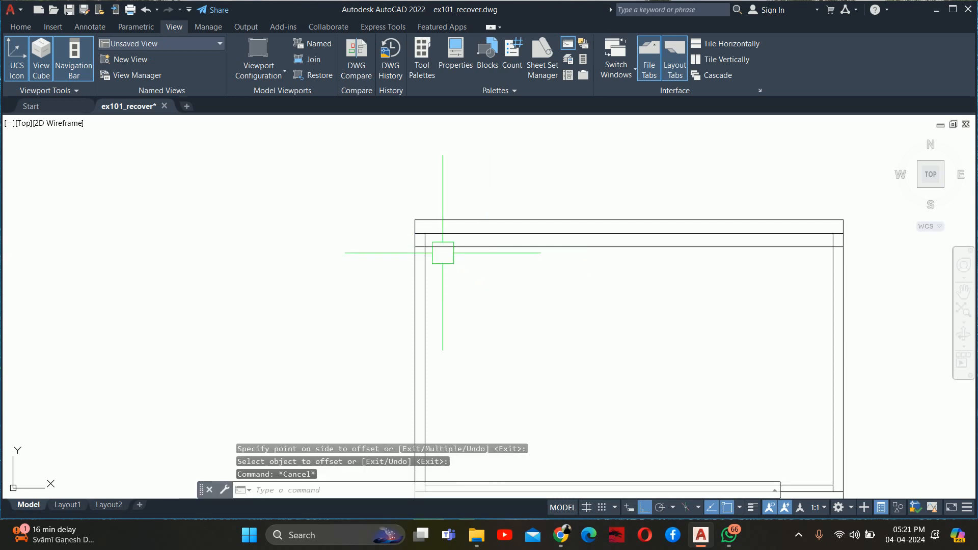
- Trim both ends of the offset ceiling line back to the inner faces of the side walls
{"action": "scroll", "coordinate": [441, 251], "scroll_direction": "up", "scroll_amount": 5}
{"action": "key", "text": "Escape"}
{"action": "key", "text": "Escape"}
{"action": "type", "text": "tr"}
{"action": "key", "text": "Return"}
{"action": "scroll", "coordinate": [362, 251], "scroll_direction": "down", "scroll_amount": 5}
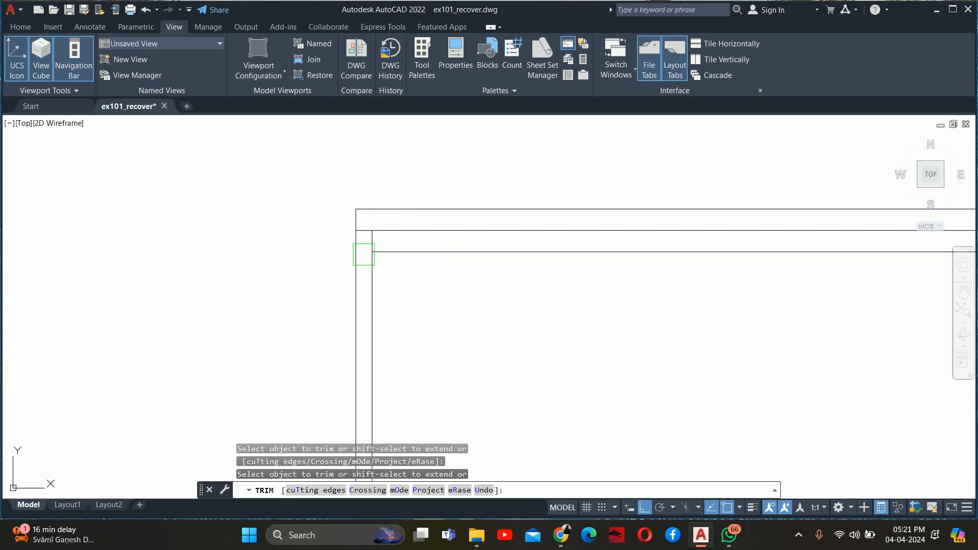
{"action": "scroll", "coordinate": [659, 273], "scroll_direction": "up", "scroll_amount": 5}
{"action": "middle_click_drag", "start_coordinate": [902, 276], "coordinate": [755, 301]}
{"action": "left_click", "coordinate": [788, 281]}
{"action": "key", "text": "Escape"}
{"action": "key", "text": "Escape"}
{"action": "key", "text": "Escape"}
{"action": "scroll", "coordinate": [733, 290], "scroll_direction": "down", "scroll_amount": 5}
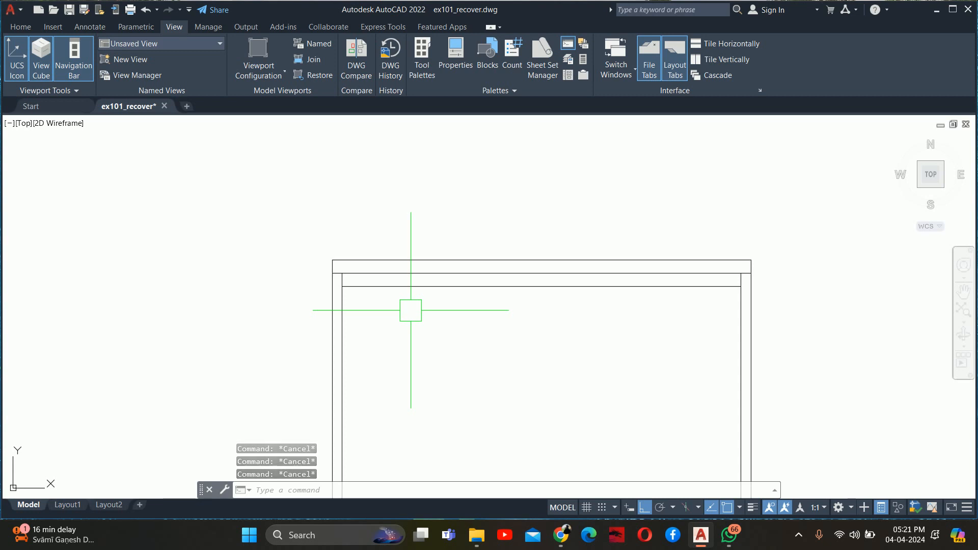
{"action": "type", "text": "o"}
{"action": "key", "text": "Return"}
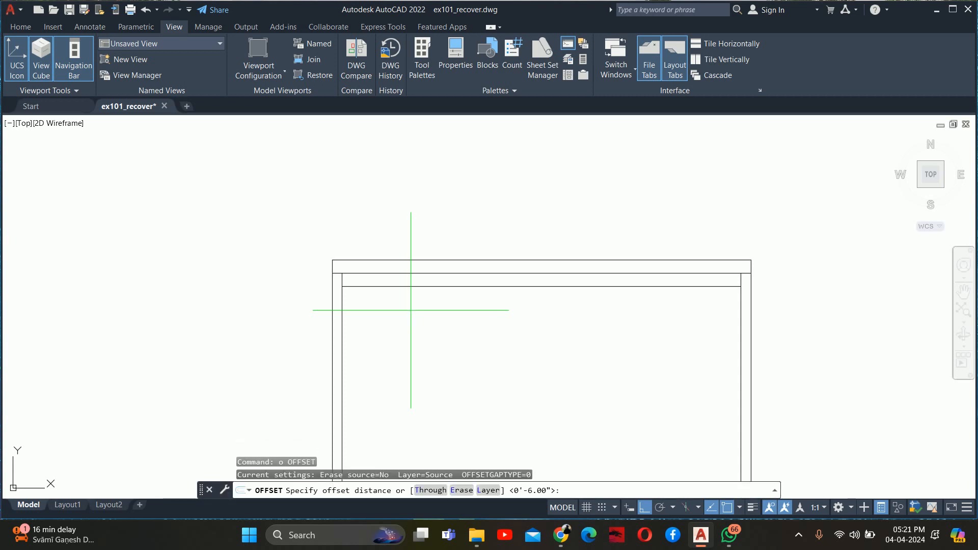
{"action": "key", "text": "Escape"}
{"action": "key", "text": "Escape"}
{"action": "key", "text": "Escape"}
- Move the trimmed line below the ceiling slab 3 inches straight down
{"action": "type", "text": "m"}
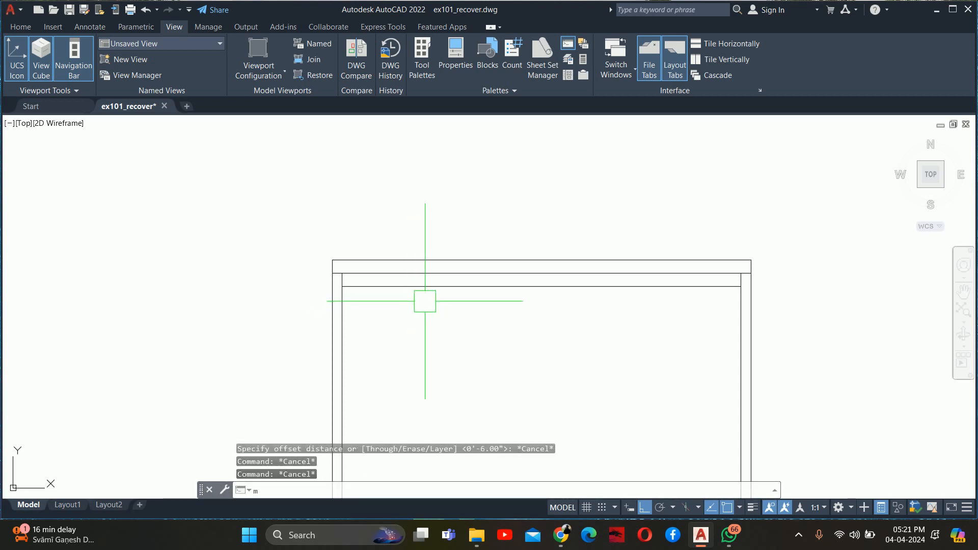
{"action": "key", "text": "Return"}
{"action": "left_click", "coordinate": [425, 291]}
{"action": "left_click", "coordinate": [423, 305]}
{"action": "key", "text": "Return"}
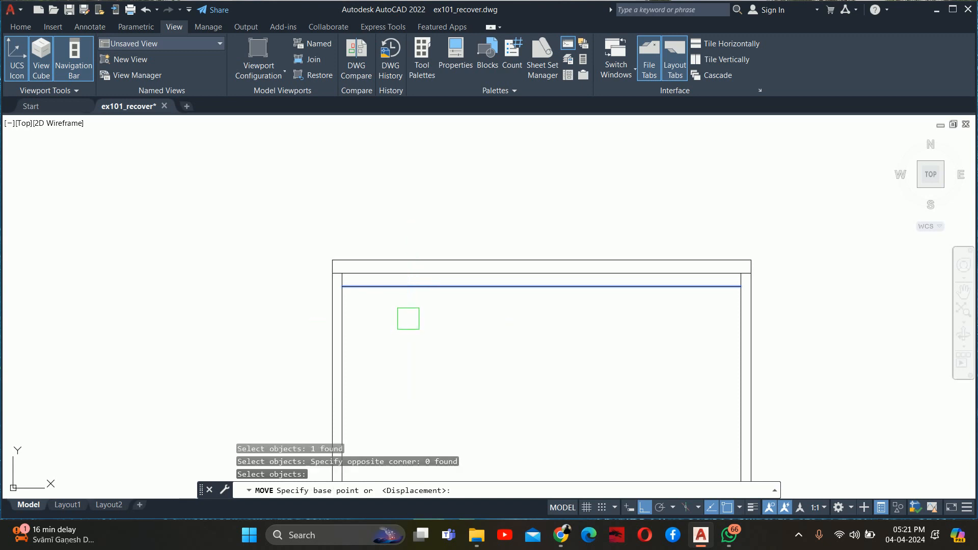
{"action": "left_click", "coordinate": [412, 317]}
{"action": "type", "text": "3"}
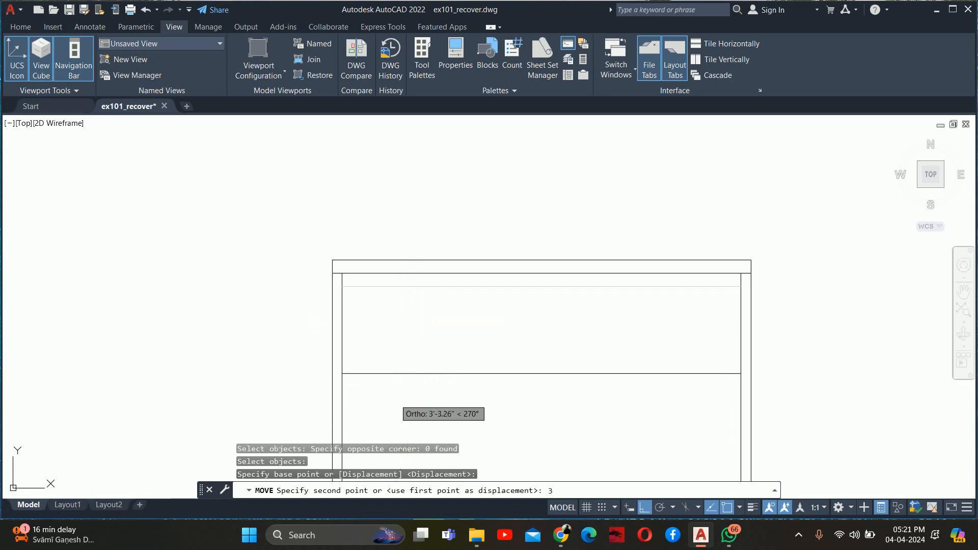
{"action": "key", "text": "Return"}
- Lower the same ceiling line by another 3 inches
{"action": "key", "text": "Return"}
{"action": "left_click", "coordinate": [397, 311]}
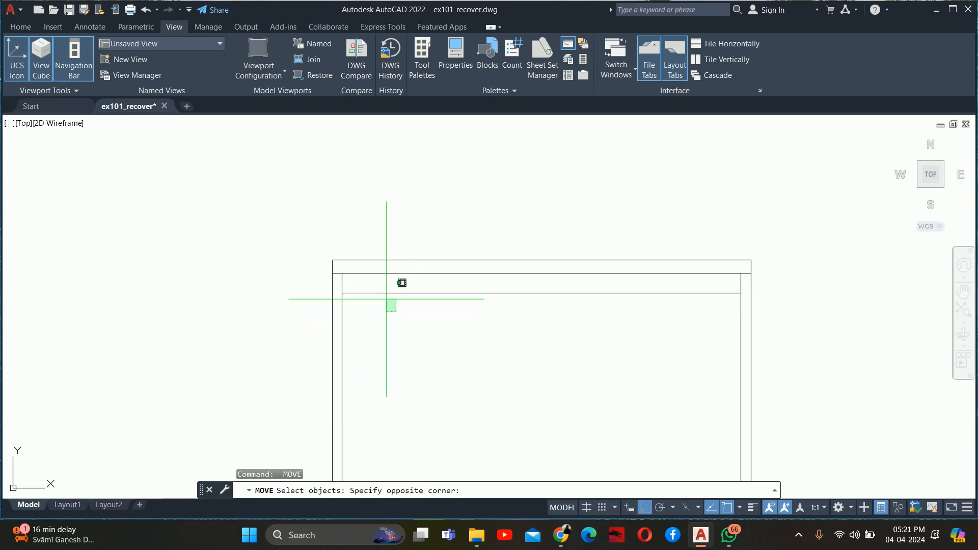
{"action": "left_click", "coordinate": [368, 290]}
{"action": "key", "text": "Return"}
{"action": "left_click", "coordinate": [397, 325]}
{"action": "type", "text": "3"}
{"action": "key", "text": "Return"}
{"action": "key", "text": "Escape"}
{"action": "key", "text": "Escape"}
{"action": "key", "text": "Escape"}
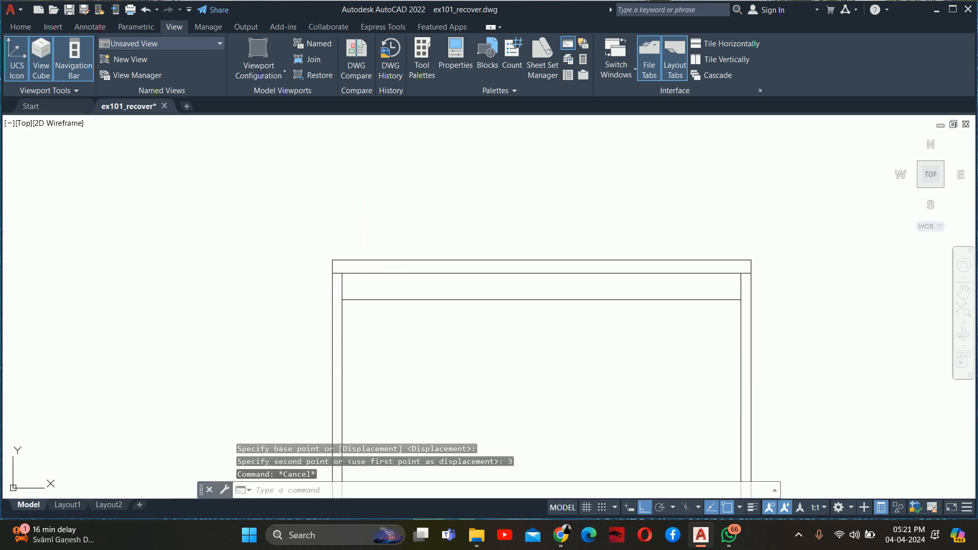
- Measure the height from the upper floor line to the lowered ceiling line, and select the lowered line
{"action": "scroll", "coordinate": [340, 331], "scroll_direction": "down", "scroll_amount": 2}
{"action": "middle_click_drag", "start_coordinate": [340, 306], "coordinate": [348, 261]}
{"action": "type", "text": "d"}
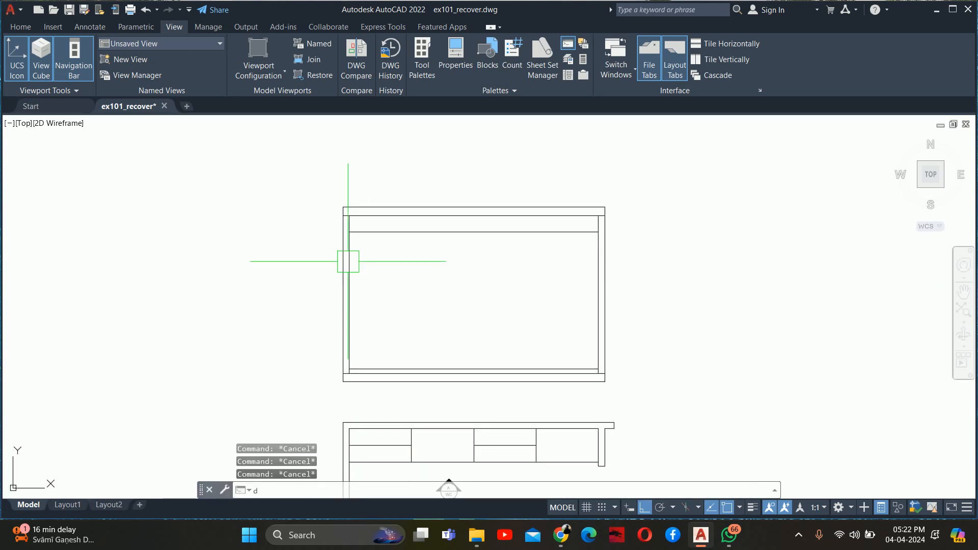
{"action": "type", "text": "li"}
{"action": "key", "text": "Return"}
{"action": "left_click", "coordinate": [349, 369]}
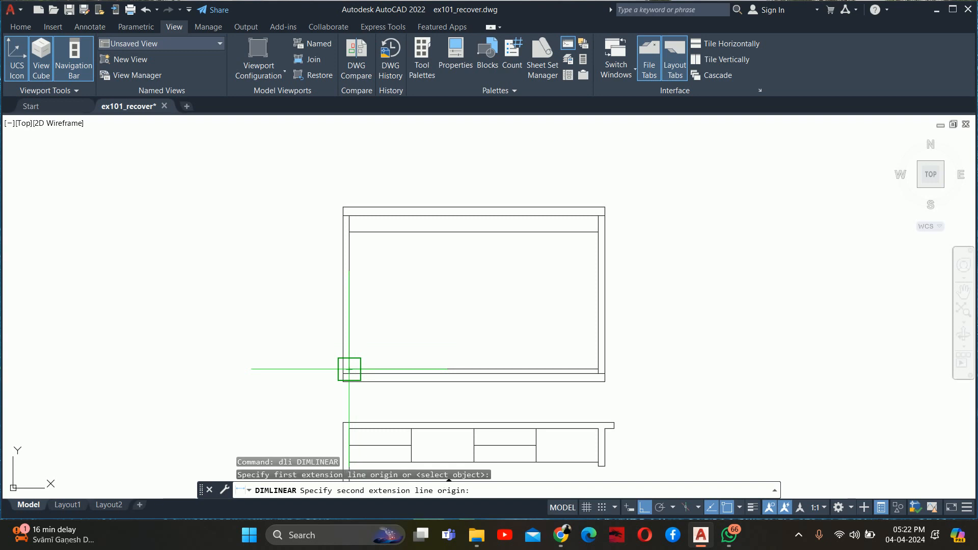
{"action": "left_click", "coordinate": [349, 232]}
{"action": "scroll", "coordinate": [313, 305], "scroll_direction": "up", "scroll_amount": 8}
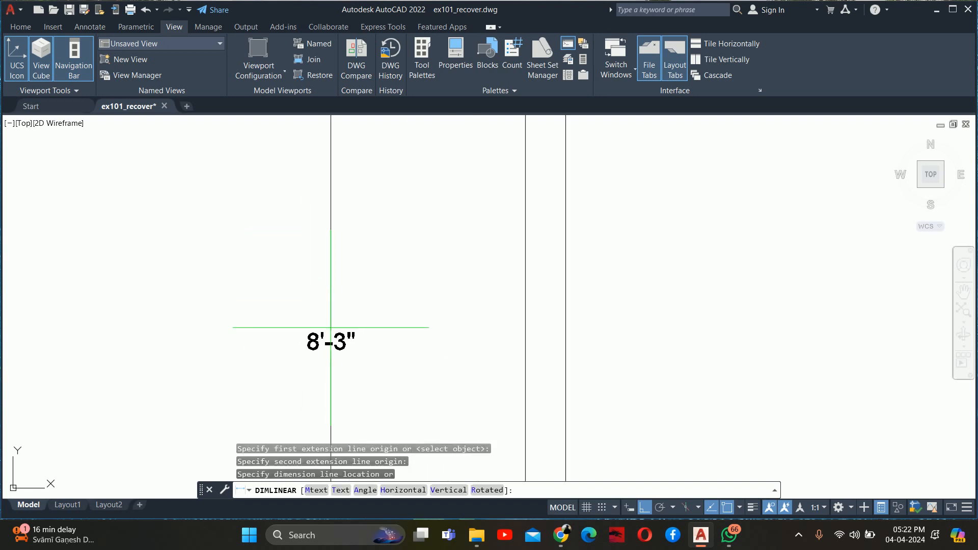
{"action": "key", "text": "Escape"}
{"action": "key", "text": "Escape"}
{"action": "key", "text": "Escape"}
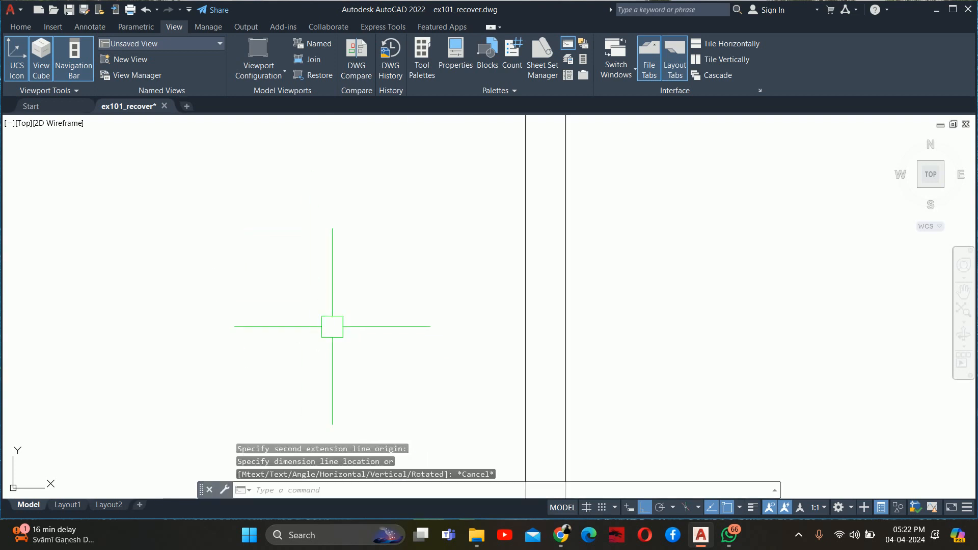
{"action": "scroll", "coordinate": [332, 328], "scroll_direction": "down", "scroll_amount": 6}
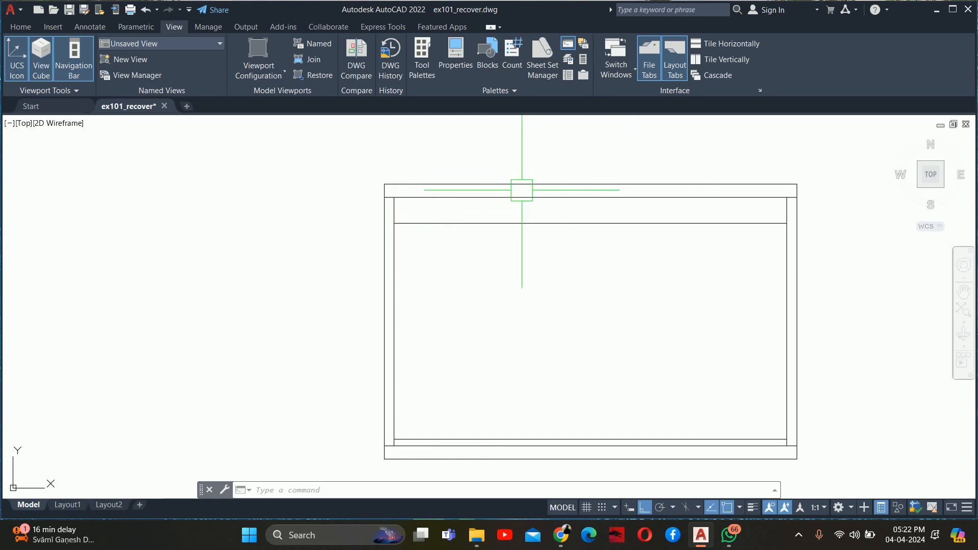
{"action": "left_click", "coordinate": [545, 237]}
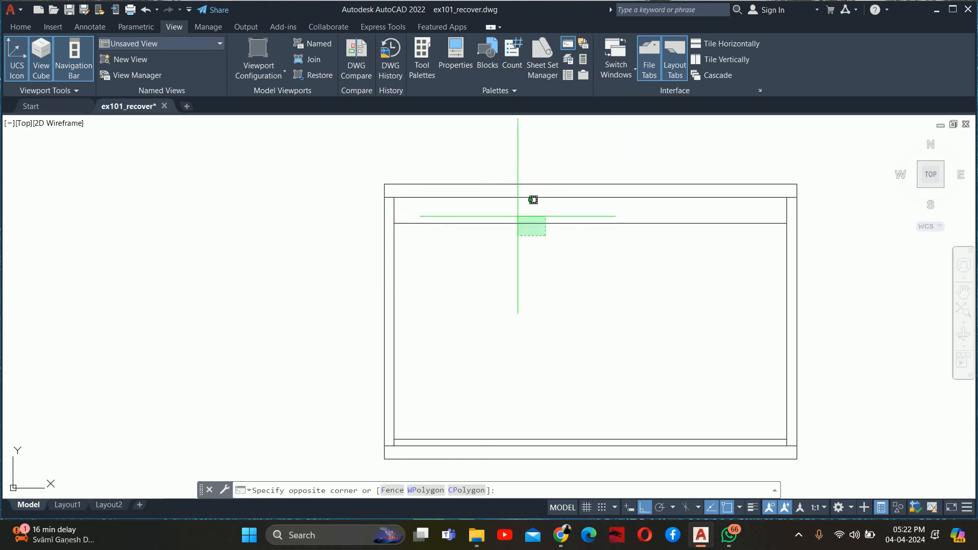
{"action": "left_click", "coordinate": [517, 213]}
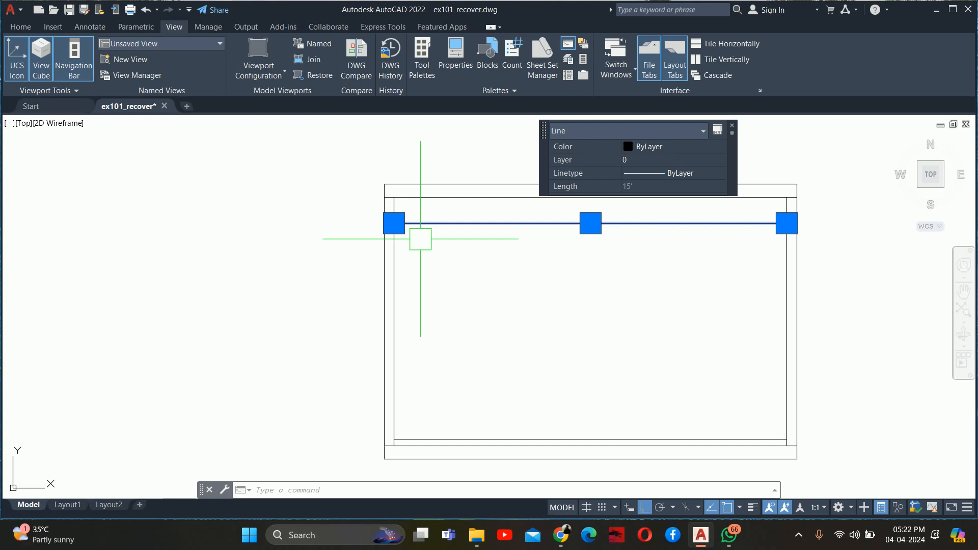
- Switch to Pinterest in Chrome, open two full-height wardrobe designs to examine their shutter layout, and return to AutoCAD
{"action": "left_click", "coordinate": [558, 536]}
{"action": "left_click", "coordinate": [535, 489]}
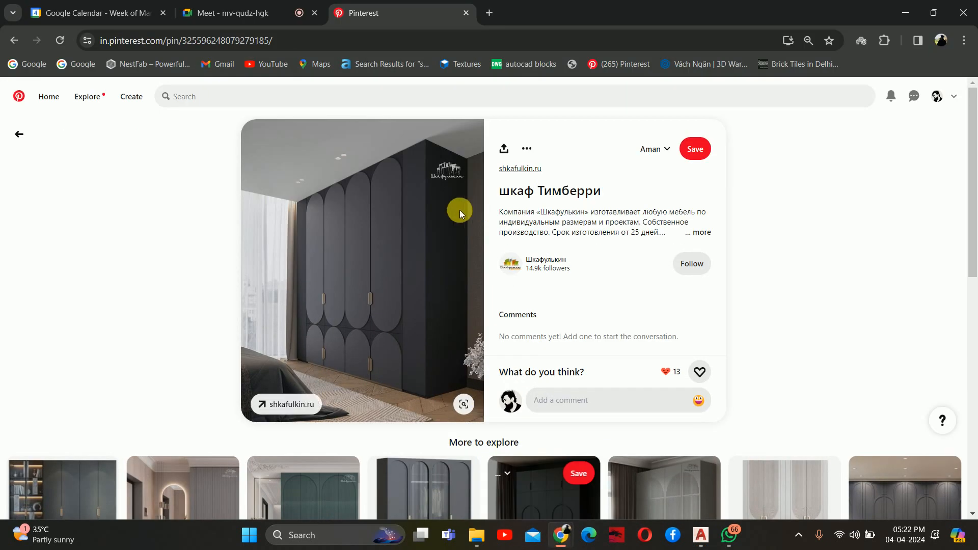
{"action": "scroll", "coordinate": [502, 313], "scroll_direction": "down", "scroll_amount": 3}
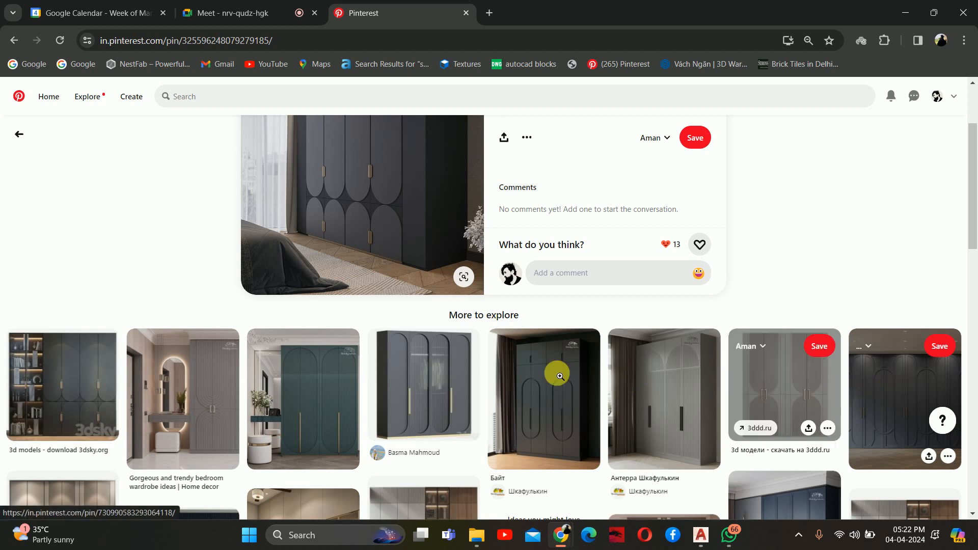
{"action": "scroll", "coordinate": [555, 369], "scroll_direction": "down", "scroll_amount": 5}
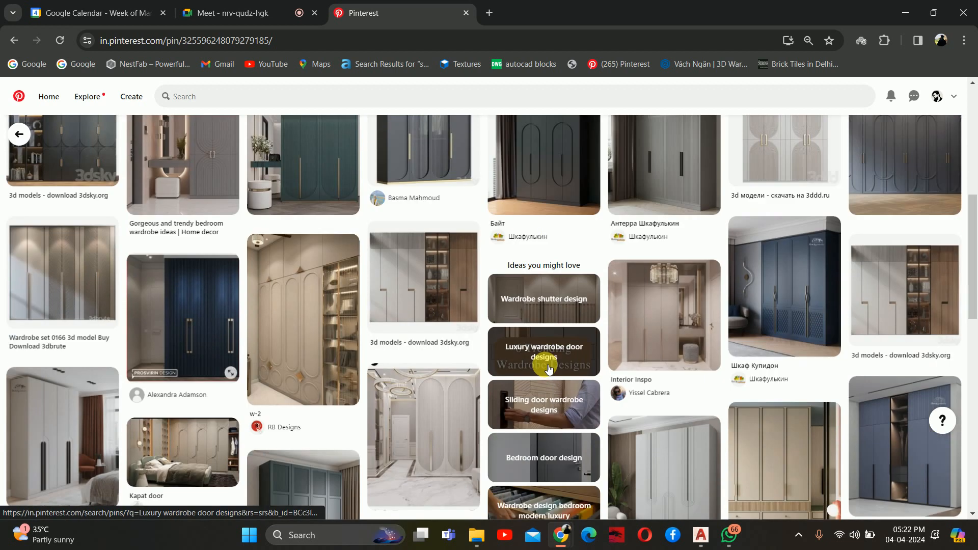
{"action": "left_click", "coordinate": [664, 307]}
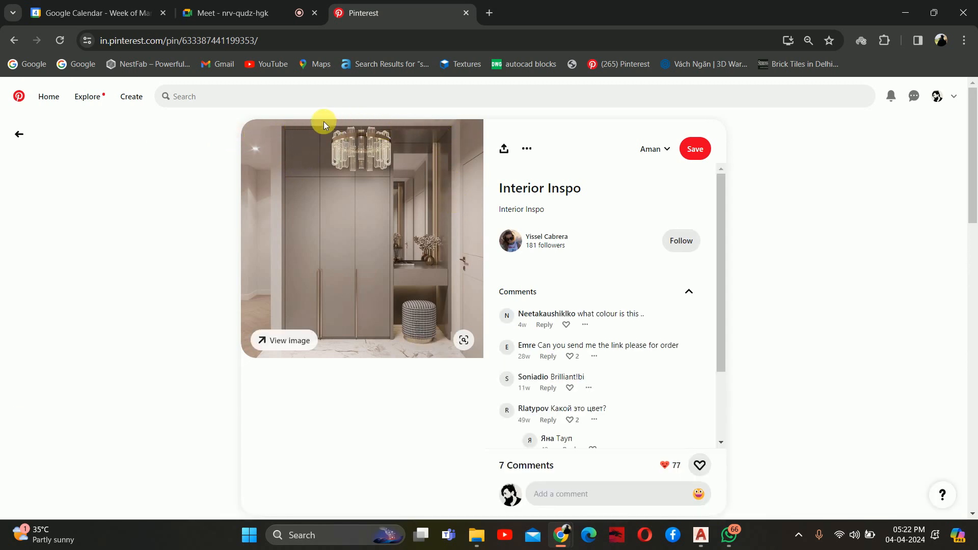
{"action": "scroll", "coordinate": [278, 233], "scroll_direction": "down", "scroll_amount": 4}
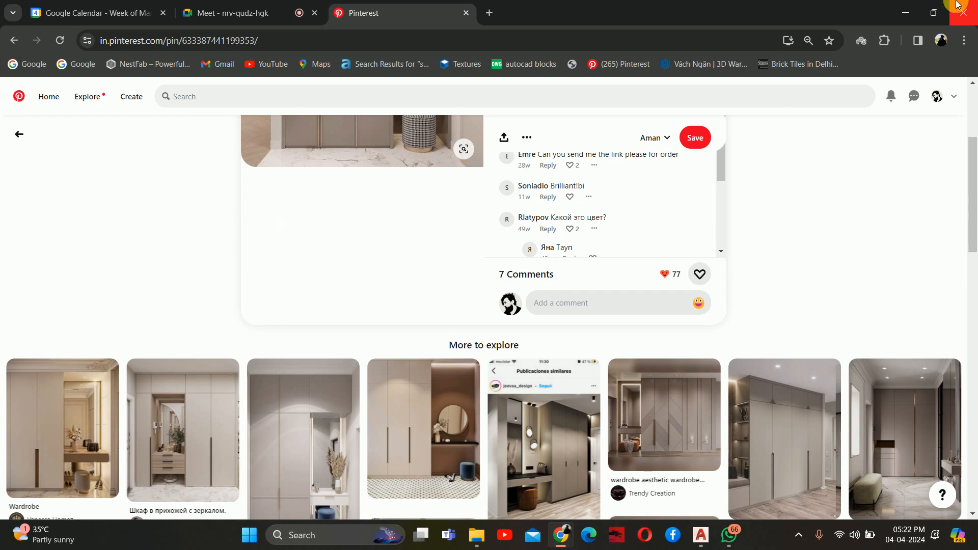
{"action": "left_click", "coordinate": [795, 408]}
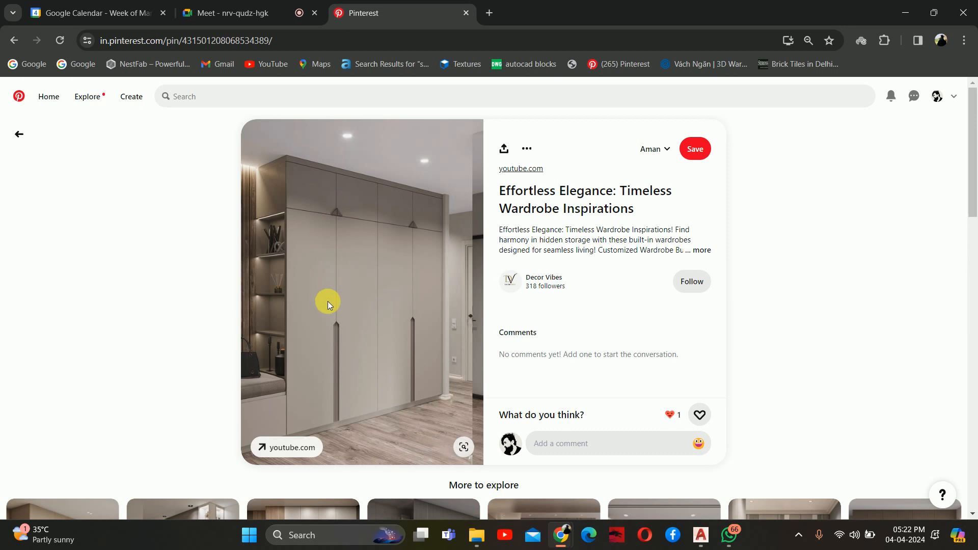
{"action": "left_click", "coordinate": [906, 9]}
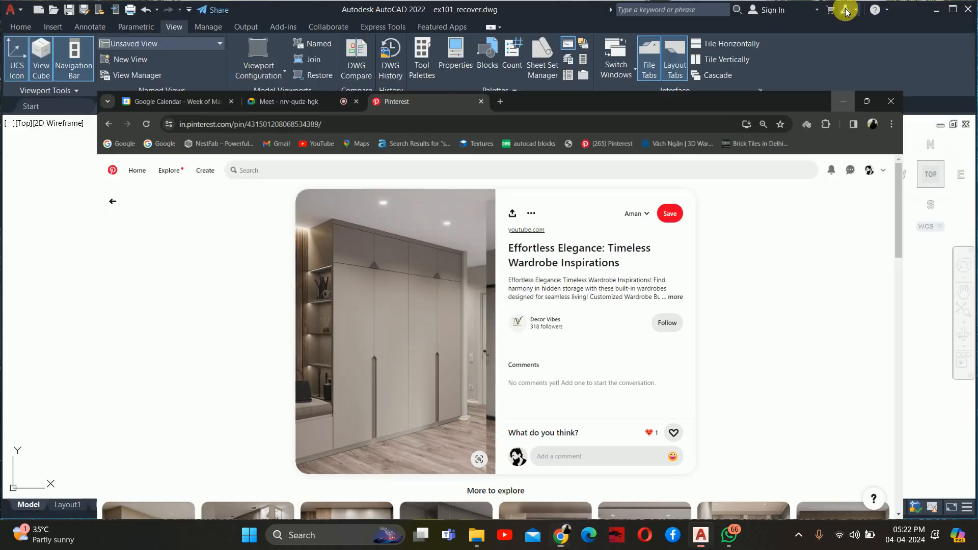
- Delete the lowered ceiling line below the top slab of the elevation
{"action": "key", "text": "Escape"}
{"action": "key", "text": "Escape"}
{"action": "key", "text": "Escape"}
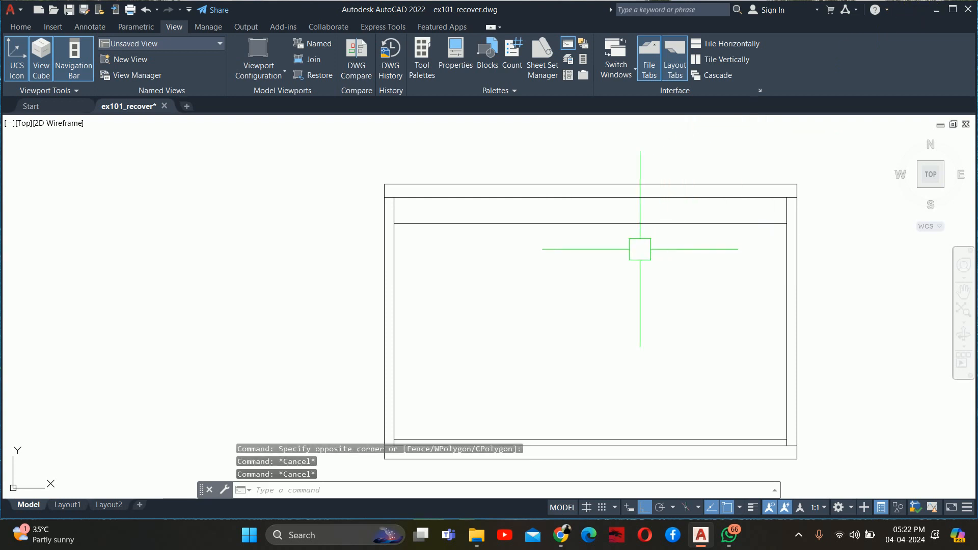
{"action": "middle_click_drag", "start_coordinate": [552, 248], "coordinate": [509, 257]}
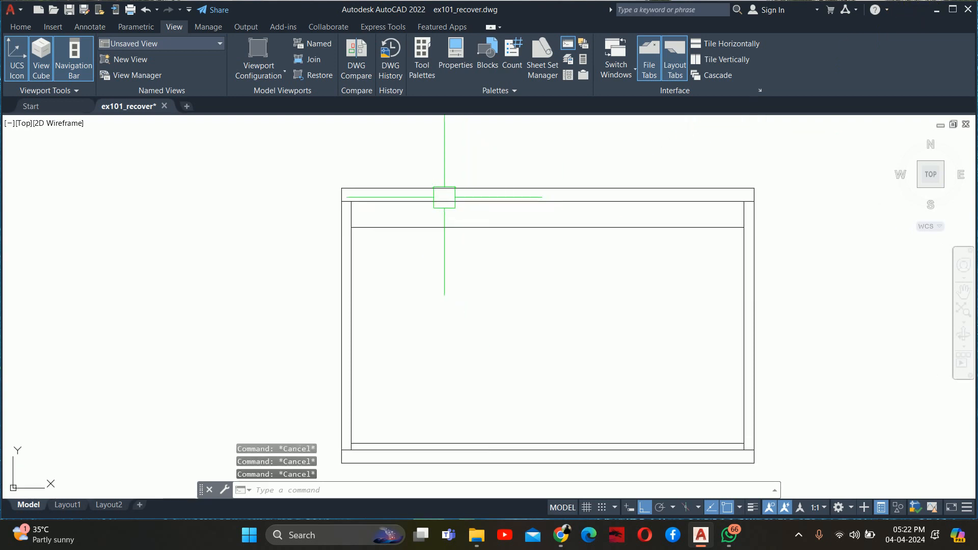
{"action": "left_click", "coordinate": [436, 222]}
{"action": "key", "text": "Delete"}
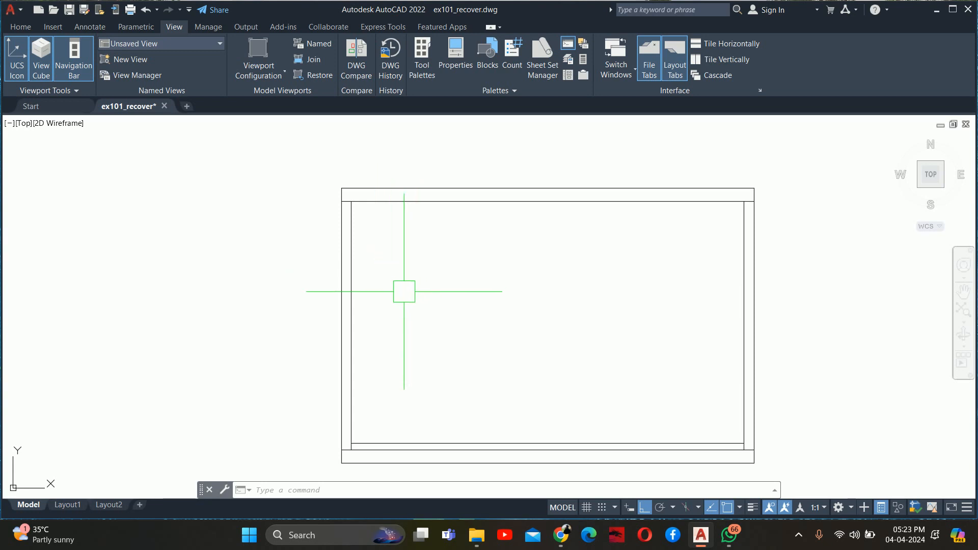
- Draw three vertical construction lines through the wardrobe's compartment divisions in the plan so they cross the elevation
{"action": "scroll", "coordinate": [404, 288], "scroll_direction": "down", "scroll_amount": 5}
{"action": "scroll", "coordinate": [406, 292], "scroll_direction": "up", "scroll_amount": 3}
{"action": "middle_click_drag", "start_coordinate": [406, 292], "coordinate": [396, 340]}
{"action": "type", "text": "xl"}
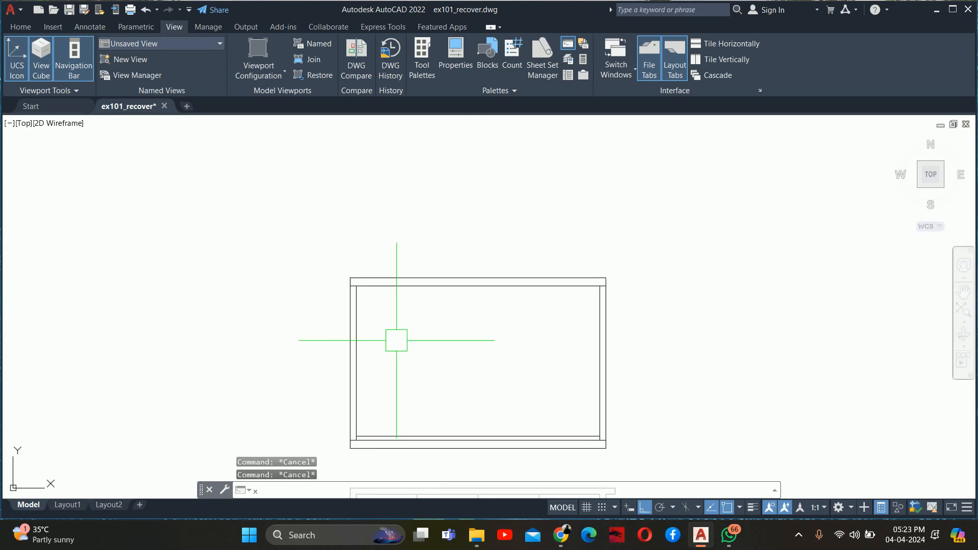
{"action": "key", "text": "Return"}
{"action": "type", "text": "v"}
{"action": "key", "text": "Return"}
{"action": "scroll", "coordinate": [408, 330], "scroll_direction": "down", "scroll_amount": 4}
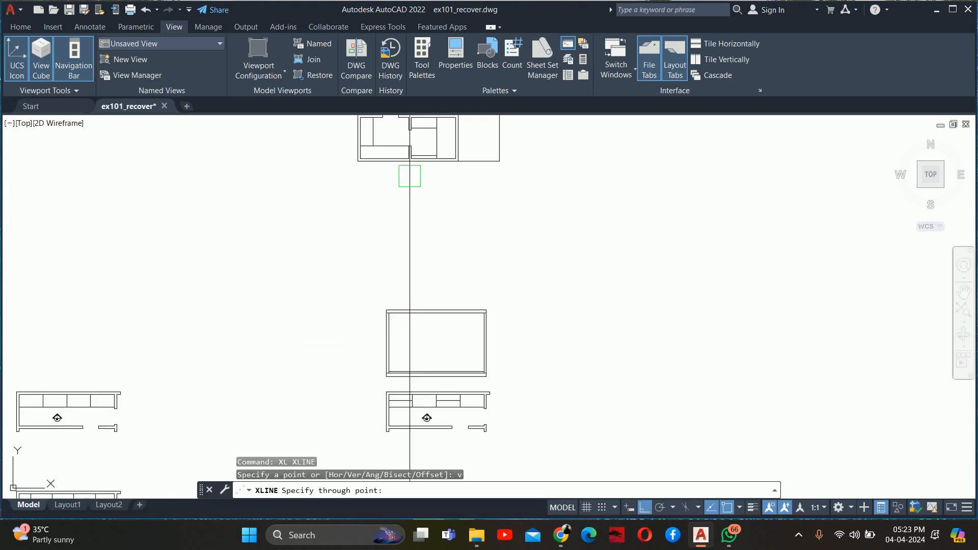
{"action": "middle_click_drag", "start_coordinate": [408, 178], "coordinate": [412, 212]}
{"action": "scroll", "coordinate": [403, 427], "scroll_direction": "up", "scroll_amount": 4}
{"action": "middle_click_drag", "start_coordinate": [409, 264], "coordinate": [406, 254]}
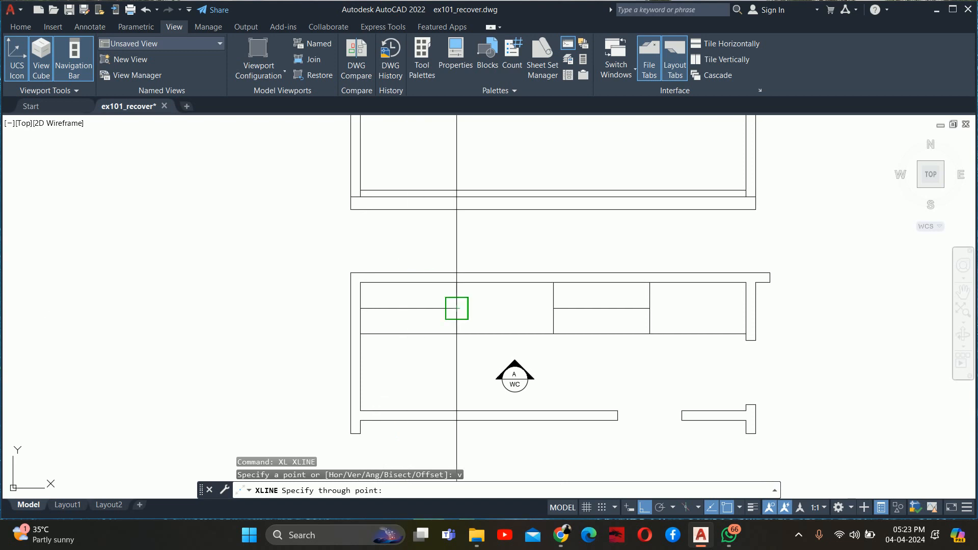
{"action": "left_click", "coordinate": [456, 283]}
{"action": "left_click", "coordinate": [553, 282]}
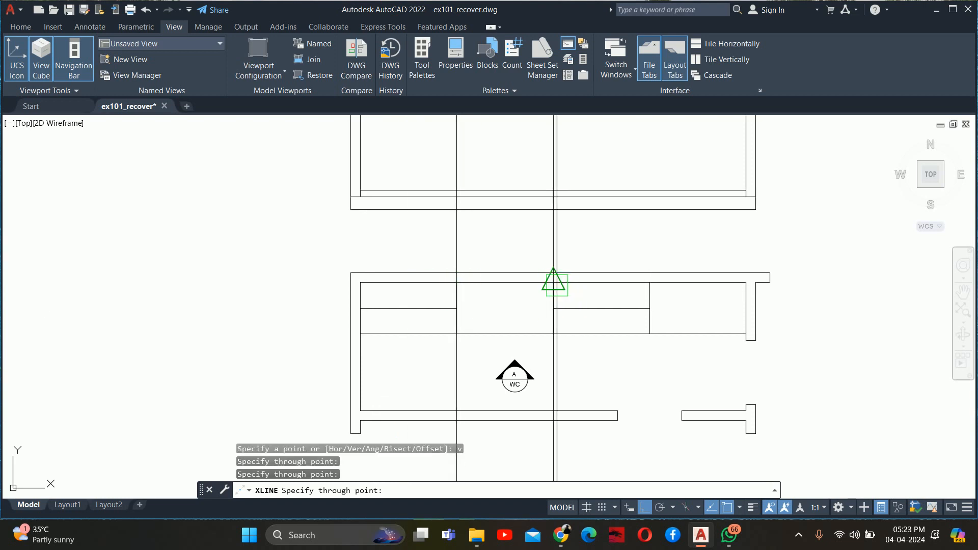
{"action": "left_click", "coordinate": [649, 283]}
{"action": "middle_click_drag", "start_coordinate": [617, 296], "coordinate": [615, 398]}
{"action": "key", "text": "Escape"}
{"action": "key", "text": "Escape"}
{"action": "key", "text": "Escape"}
{"action": "key", "text": "Escape"}
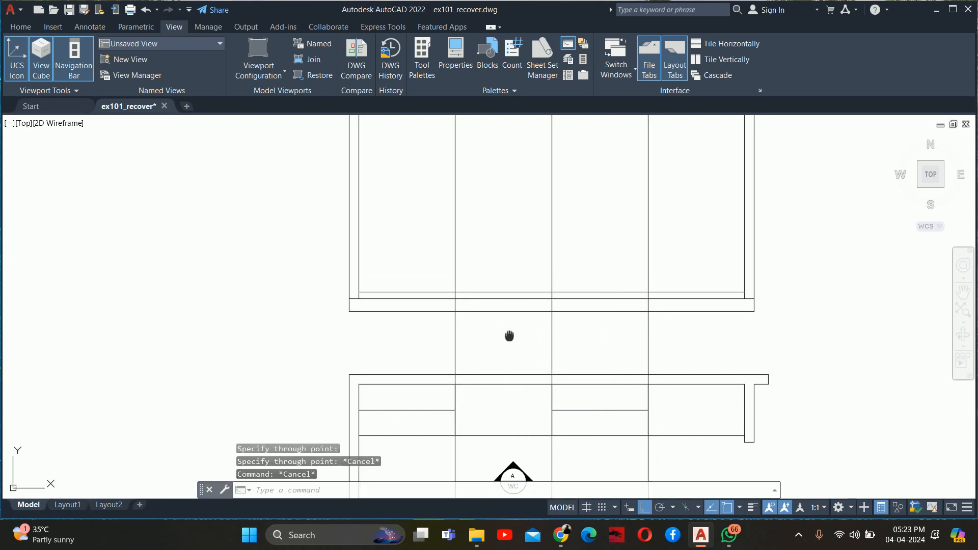
{"action": "middle_click_drag", "start_coordinate": [508, 338], "coordinate": [506, 393]}
{"action": "scroll", "coordinate": [489, 316], "scroll_direction": "down", "scroll_amount": 2}
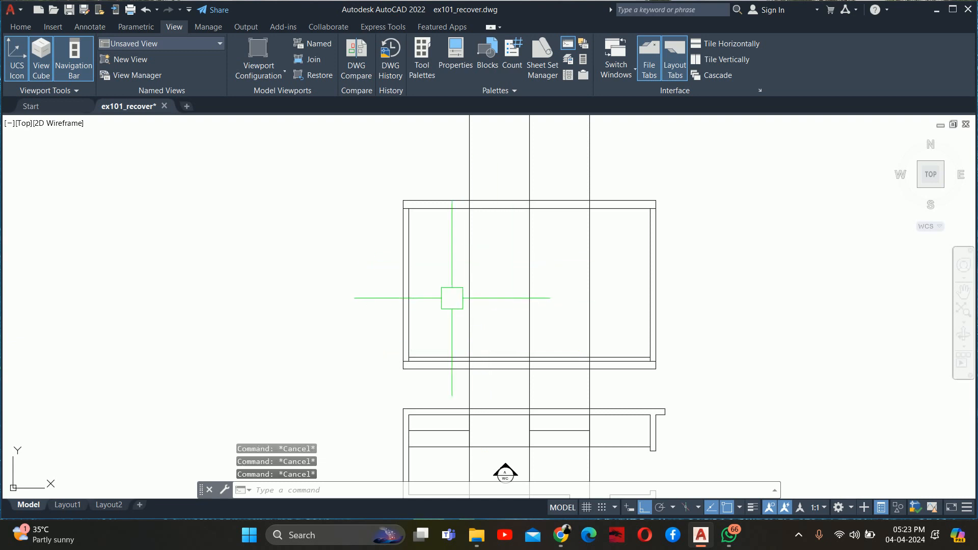
{"action": "scroll", "coordinate": [439, 291], "scroll_direction": "up", "scroll_amount": 2}
{"action": "middle_click_drag", "start_coordinate": [439, 292], "coordinate": [443, 307]}
{"action": "type", "text": "b"}
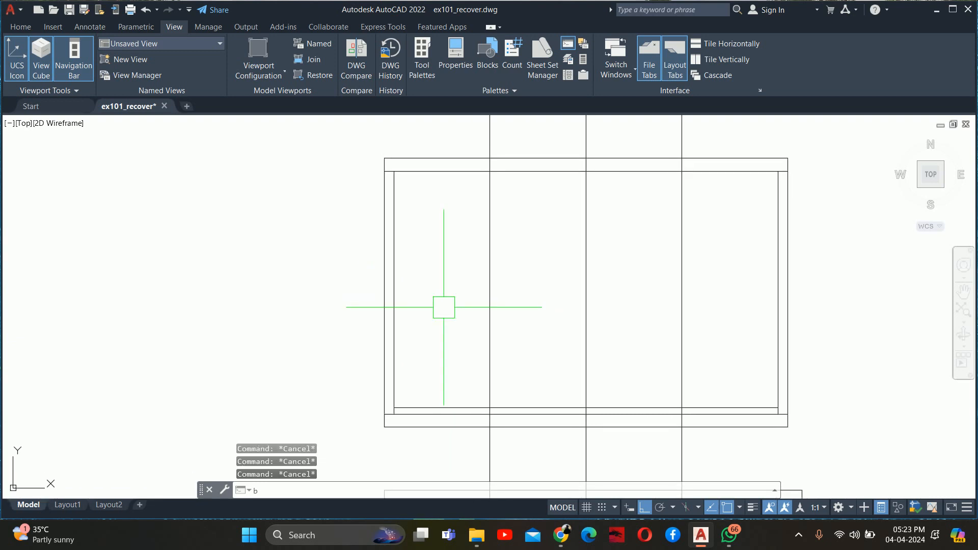
{"action": "type", "text": "o"}
{"action": "key", "text": "Return"}
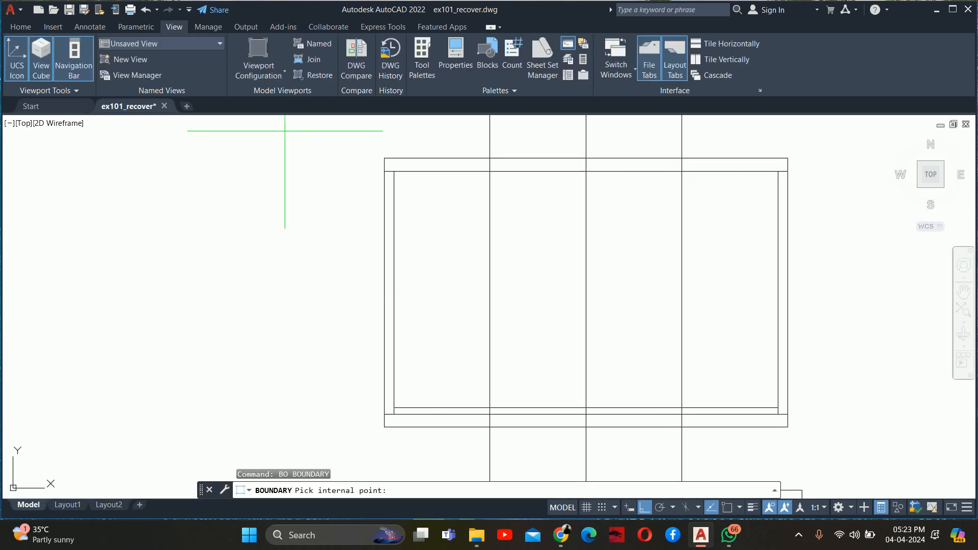
{"action": "left_click", "coordinate": [34, 29]}
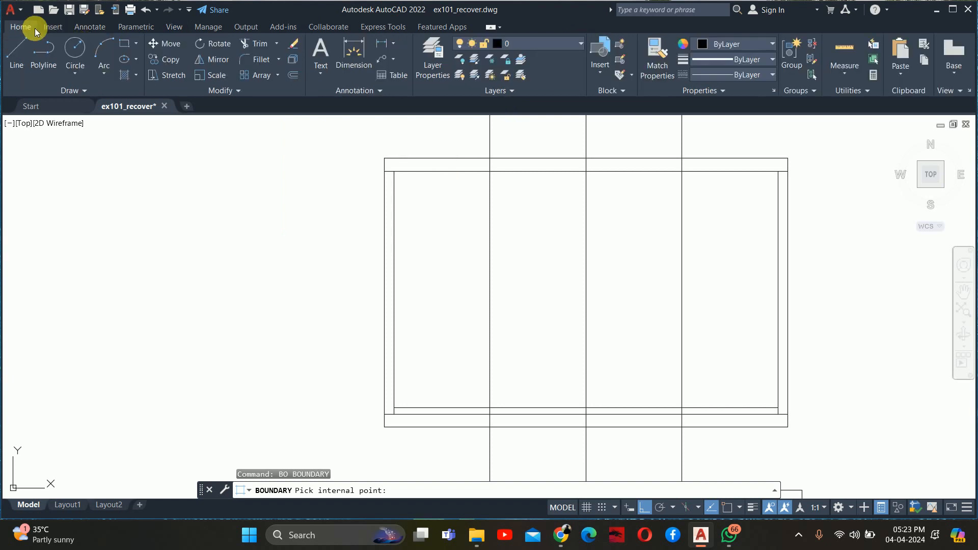
{"action": "key", "text": "Escape"}
{"action": "key", "text": "Escape"}
- Create polyline boundaries from internal points in the four bays between the construction lines in the elevation
{"action": "type", "text": "bo"}
{"action": "key", "text": "Return"}
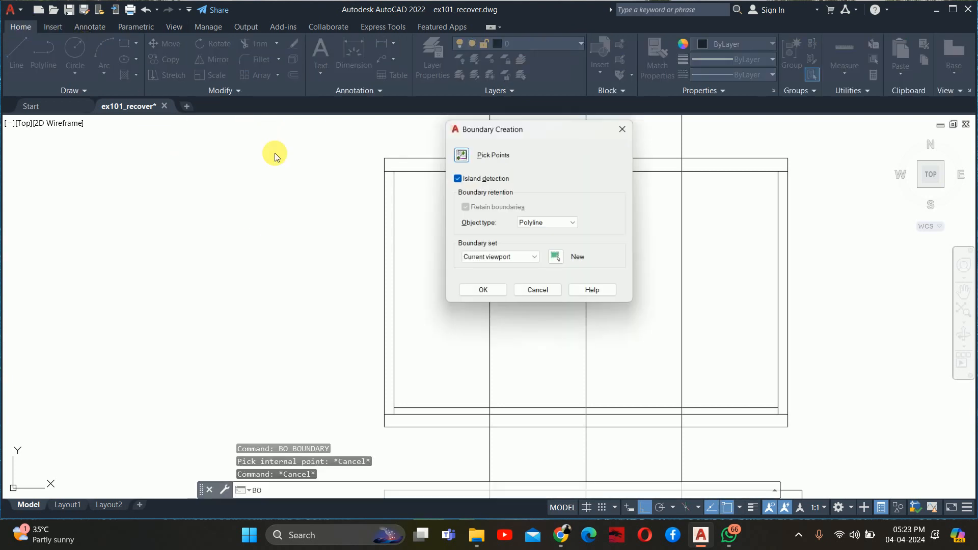
{"action": "left_click", "coordinate": [456, 154]}
{"action": "left_click", "coordinate": [443, 262]}
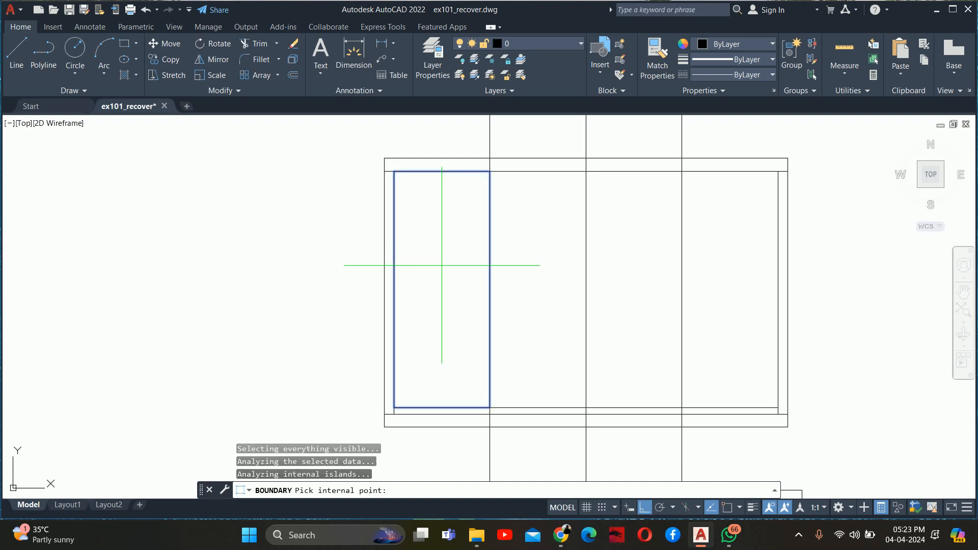
{"action": "left_click", "coordinate": [524, 273]}
{"action": "left_click", "coordinate": [610, 285]}
{"action": "left_click", "coordinate": [700, 295]}
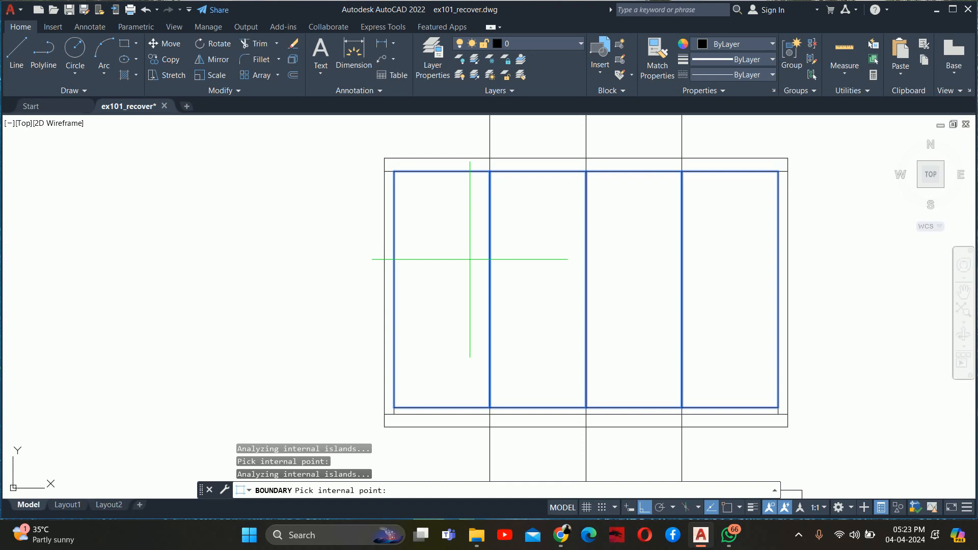
{"action": "key", "text": "Return"}
{"action": "key", "text": "Escape"}
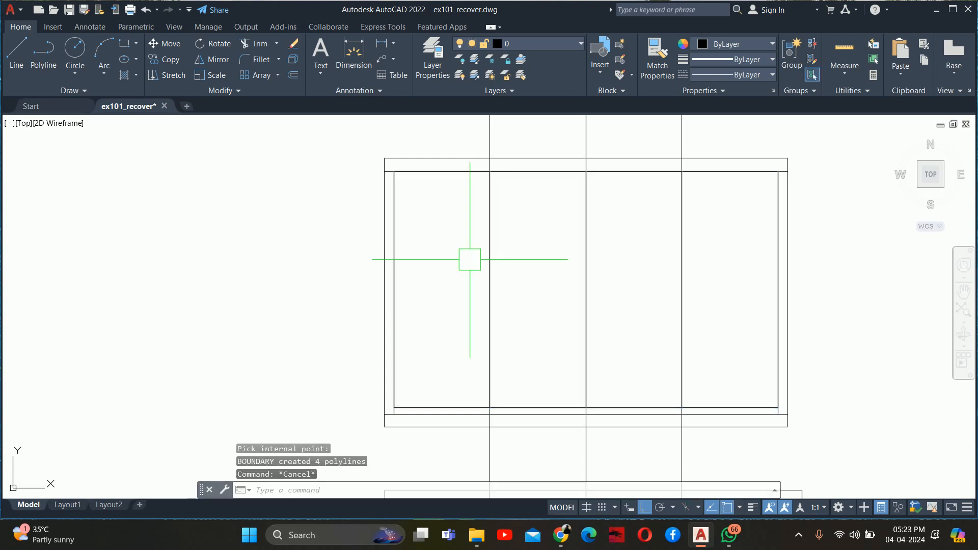
- Offset each of the four bay boundaries inward by 0.75 inch
{"action": "type", "text": "o"}
{"action": "key", "text": "Return"}
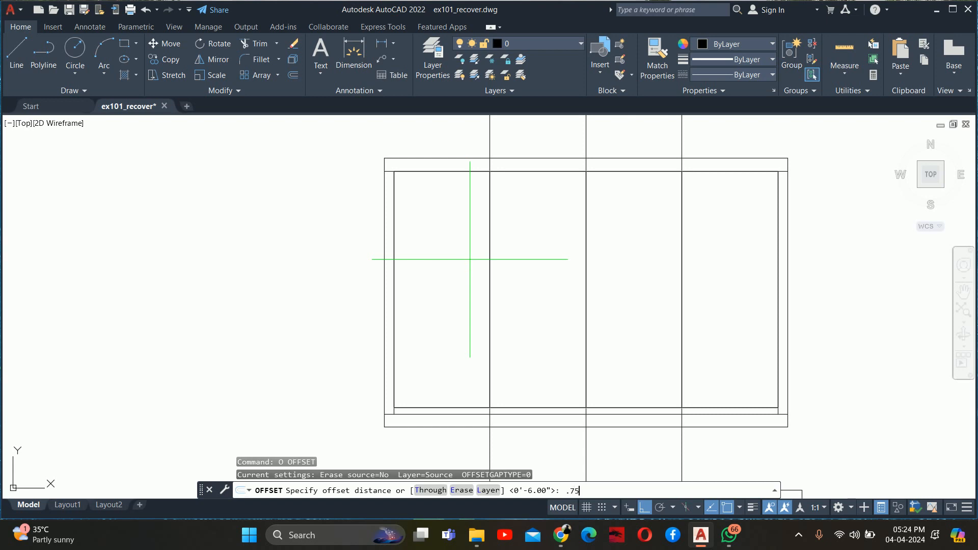
{"action": "key", "text": "Return"}
{"action": "left_click", "coordinate": [449, 177]}
{"action": "left_click", "coordinate": [442, 218]}
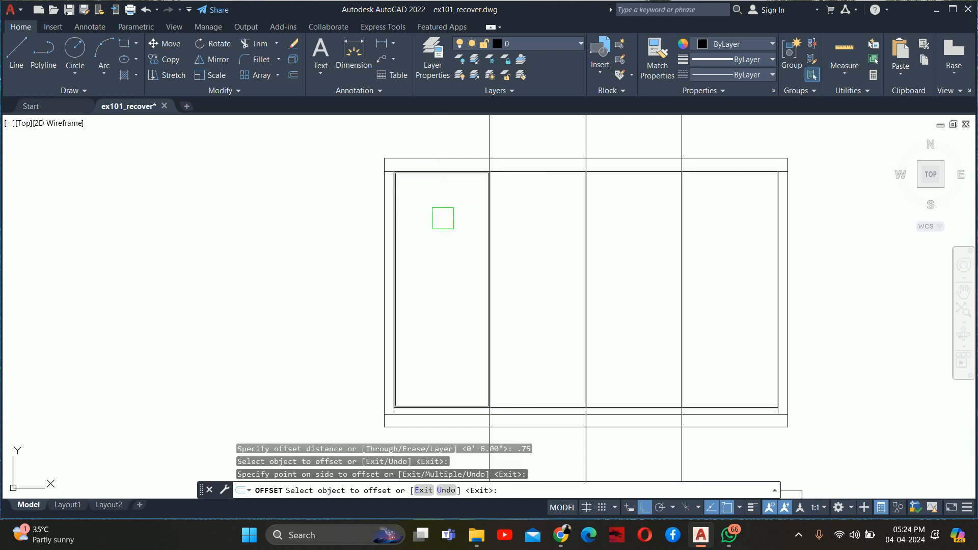
{"action": "scroll", "coordinate": [527, 178], "scroll_direction": "up", "scroll_amount": 2}
{"action": "left_click", "coordinate": [523, 169]}
{"action": "left_click", "coordinate": [517, 244]}
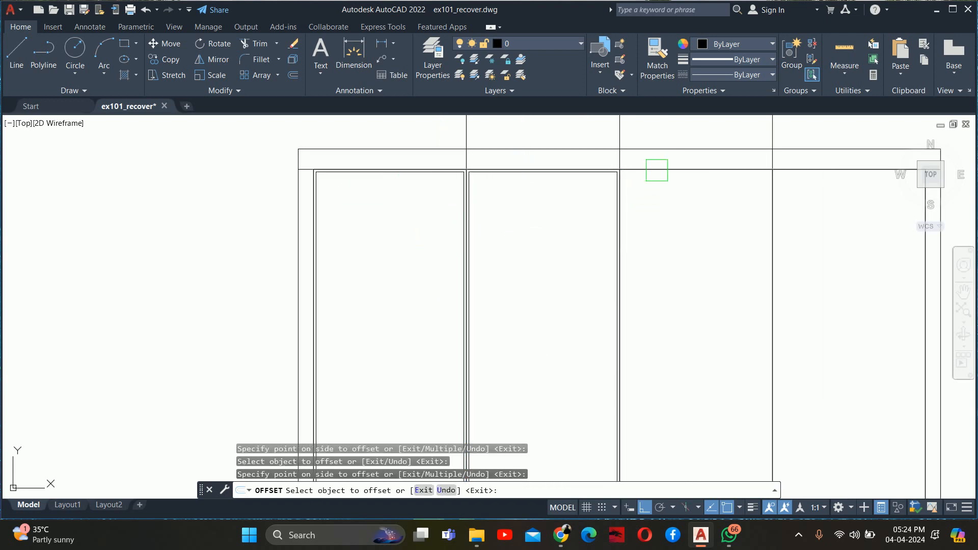
{"action": "left_click", "coordinate": [657, 170]}
{"action": "left_click", "coordinate": [663, 231]}
{"action": "mouse_move", "coordinate": [663, 231]}
{"action": "middle_mouse_down"}
{"action": "mouse_move", "coordinate": [550, 224]}
{"action": "mouse_move", "coordinate": [547, 183]}
{"action": "middle_mouse_up"}
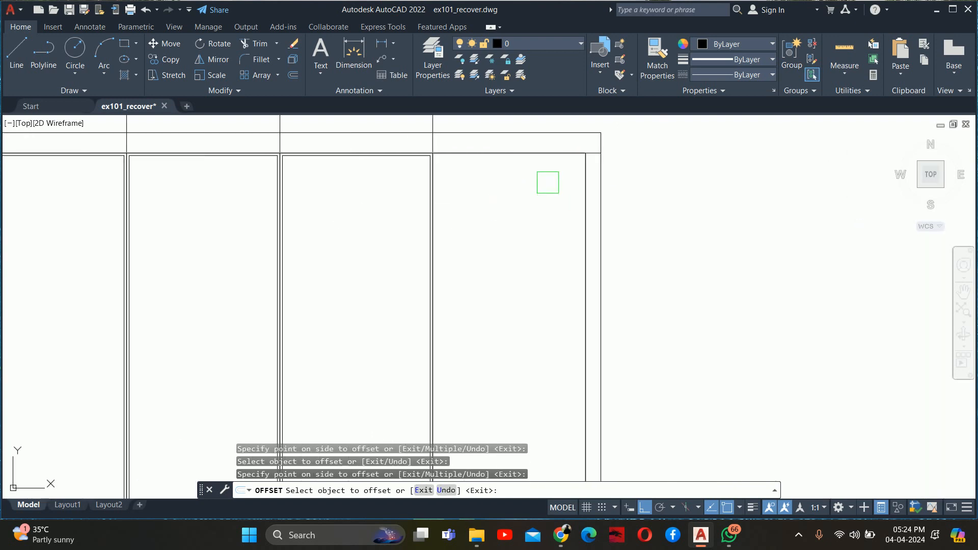
{"action": "left_click", "coordinate": [545, 159]}
{"action": "left_click", "coordinate": [508, 337]}
{"action": "key", "text": "Escape"}
{"action": "scroll", "coordinate": [484, 236], "scroll_direction": "down", "scroll_amount": 2}
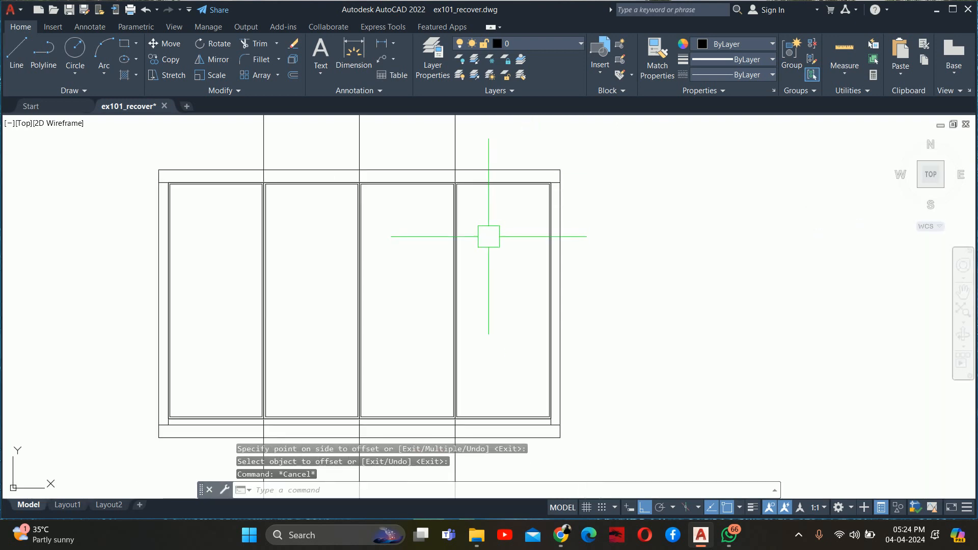
- Undo the panel offsets and the bay boundary polylines, keeping the three vertical construction lines
{"action": "scroll", "coordinate": [356, 241], "scroll_direction": "up", "scroll_amount": 2}
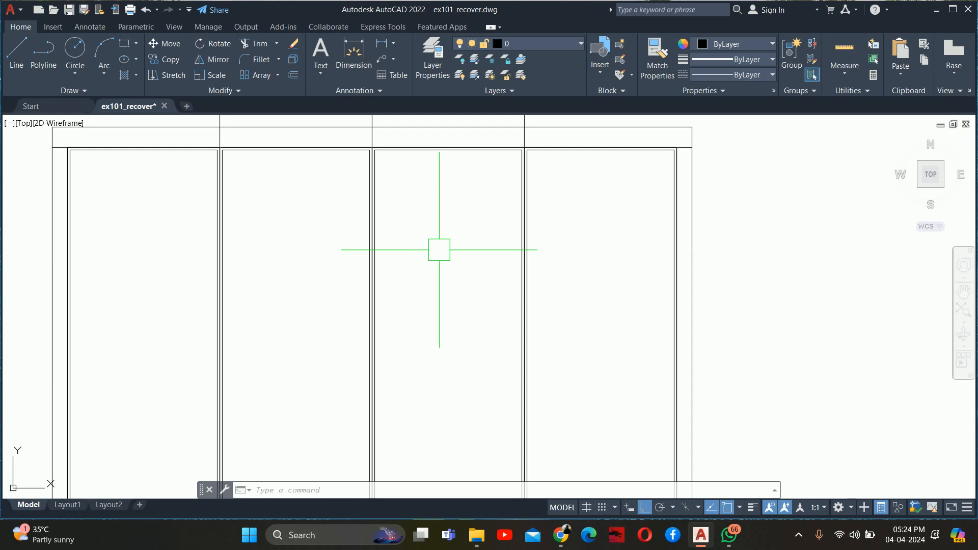
{"action": "key", "text": "ctrl+z"}
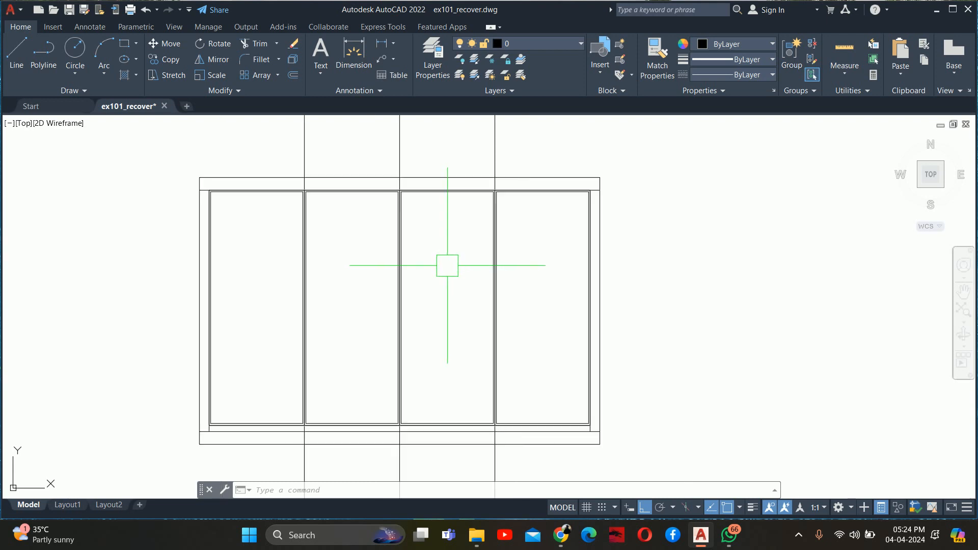
{"action": "key", "text": "ctrl+z"}
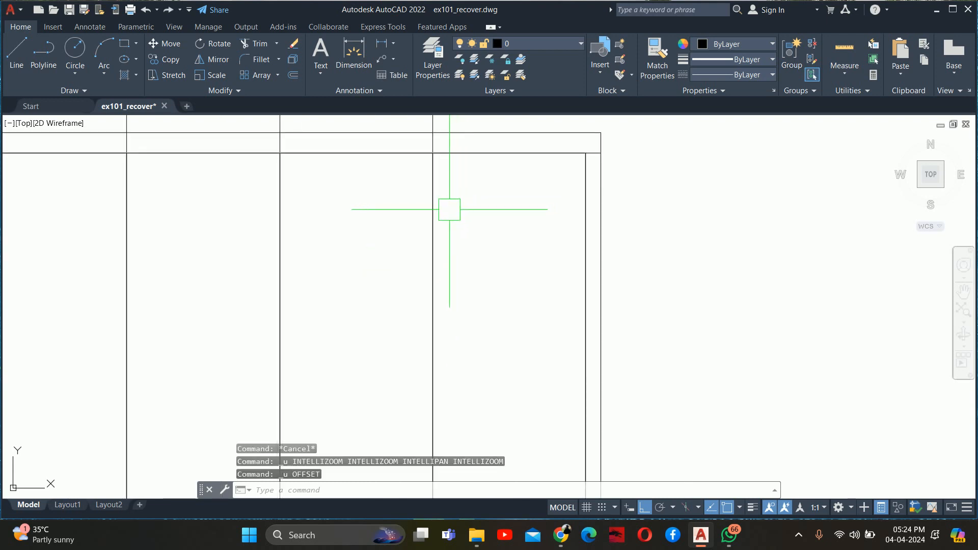
{"action": "scroll", "coordinate": [316, 249], "scroll_direction": "down", "scroll_amount": 3}
{"action": "key", "text": "ctrl+z"}
{"action": "key", "text": "ctrl+z"}
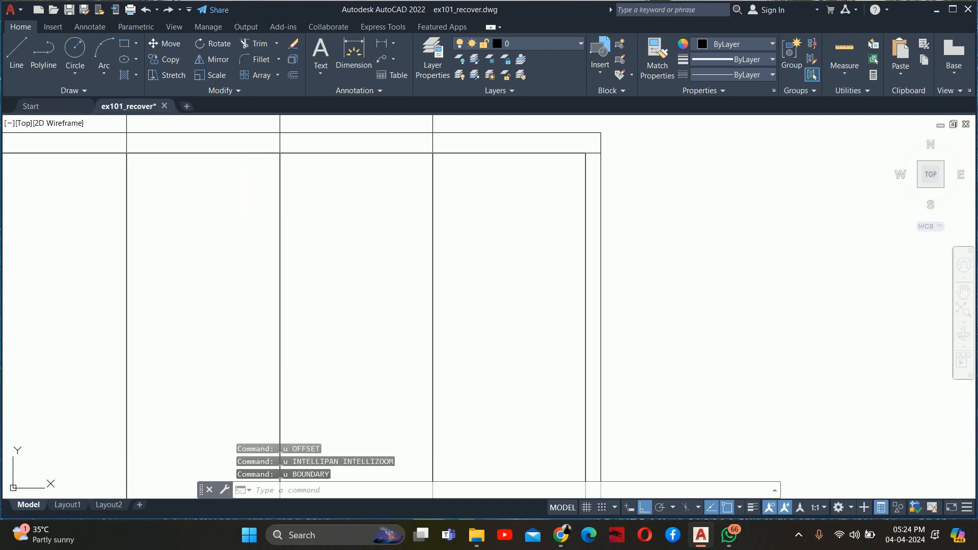
{"action": "key", "text": "ctrl+z"}
{"action": "scroll", "coordinate": [134, 213], "scroll_direction": "down", "scroll_amount": 4}
{"action": "middle_click_drag", "start_coordinate": [137, 212], "coordinate": [221, 218]}
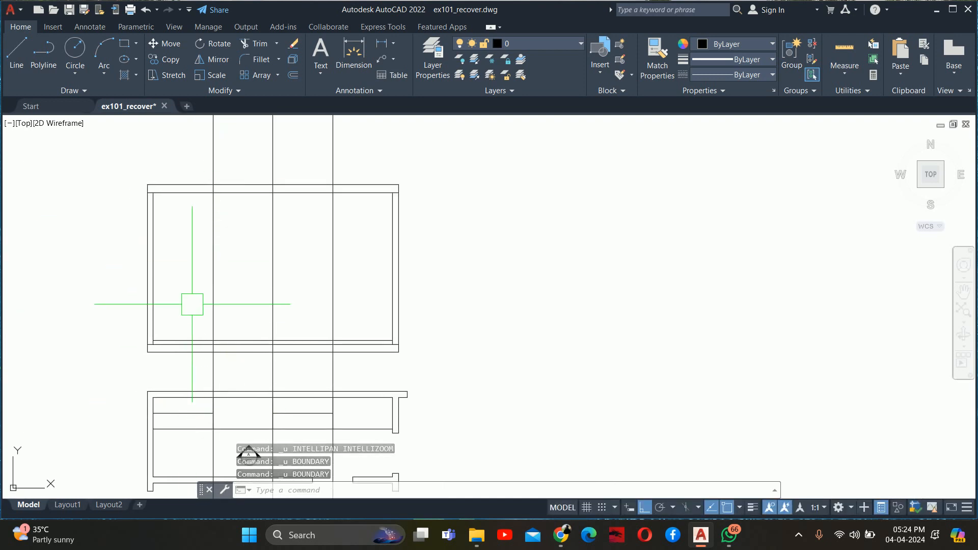
{"action": "key", "text": "Escape"}
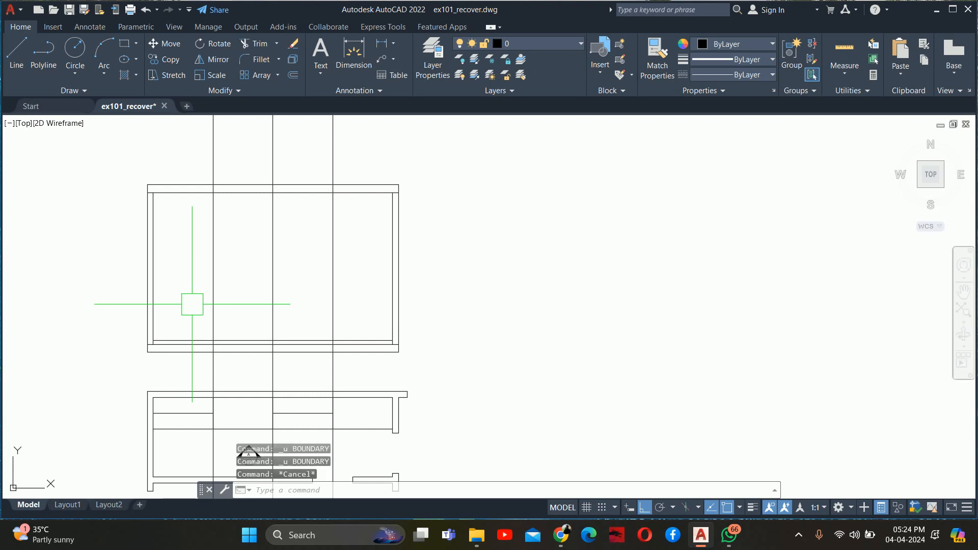
{"action": "mouse_move", "coordinate": [193, 302]}
{"action": "middle_mouse_down"}
{"action": "mouse_move", "coordinate": [247, 302]}
{"action": "mouse_move", "coordinate": [315, 267]}
{"action": "middle_mouse_up"}
{"action": "key", "text": "Escape"}
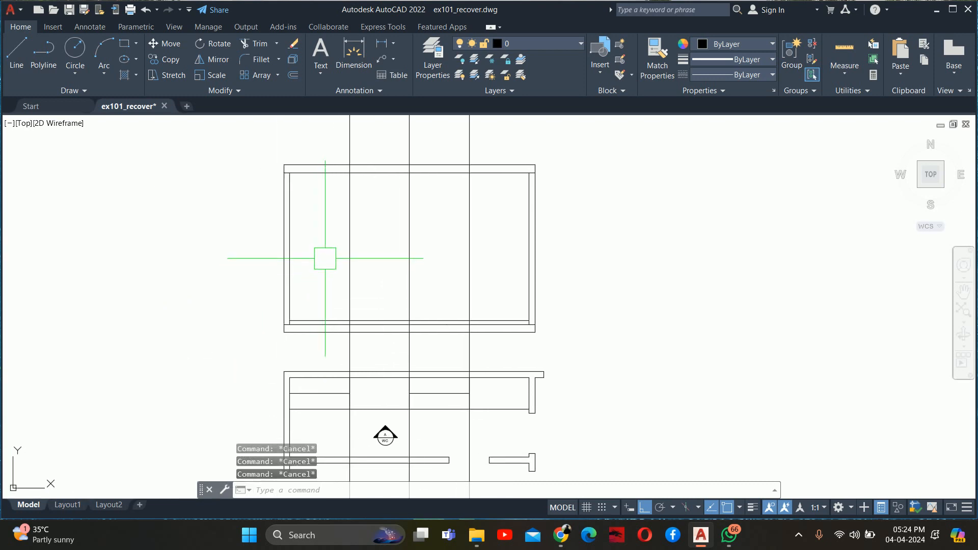
- Offset the elevation's two inner side lines inward by 0.75 inch to form the wardrobe's side panels
{"action": "type", "text": "o"}
{"action": "key", "text": "Return"}
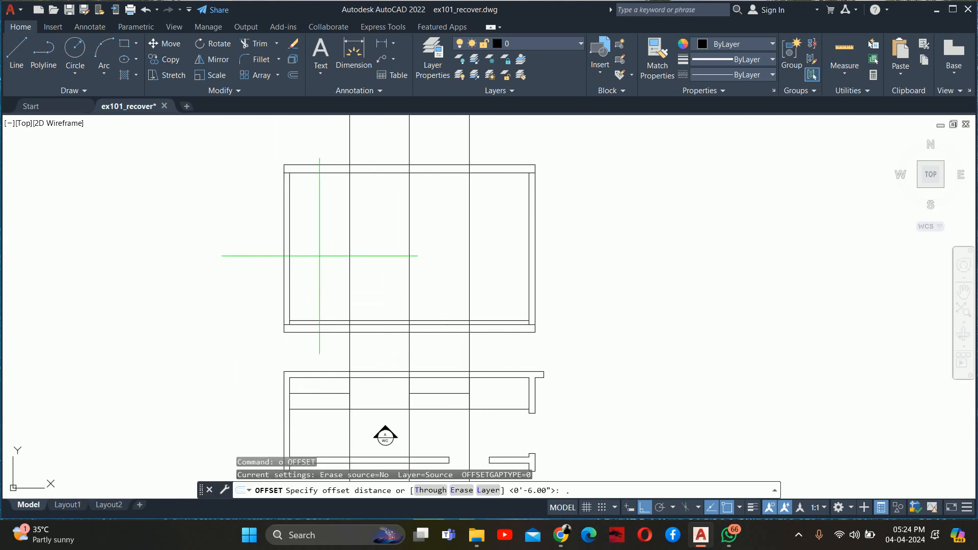
{"action": "type", "text": ".75"}
{"action": "key", "text": "Return"}
{"action": "scroll", "coordinate": [255, 244], "scroll_direction": "up", "scroll_amount": 5}
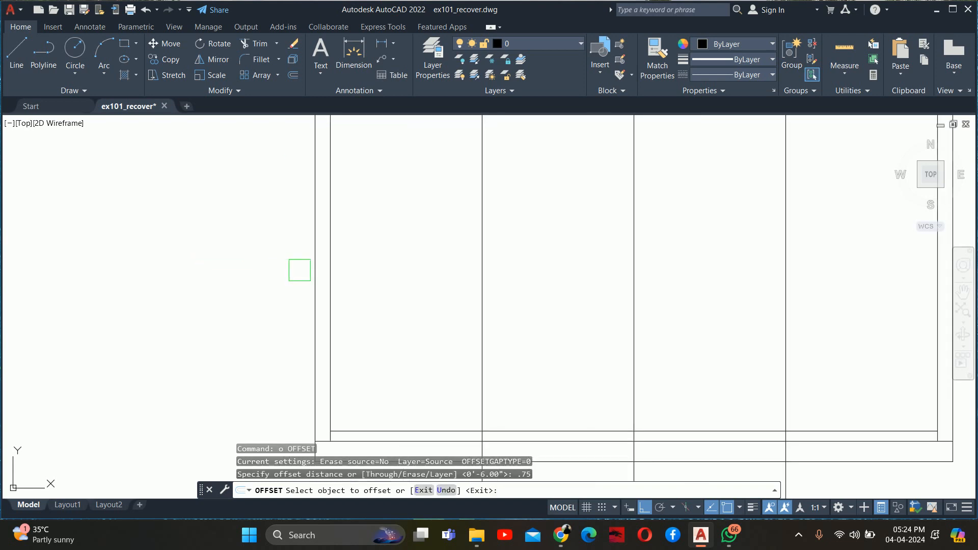
{"action": "left_click", "coordinate": [331, 260]}
{"action": "left_click", "coordinate": [364, 262]}
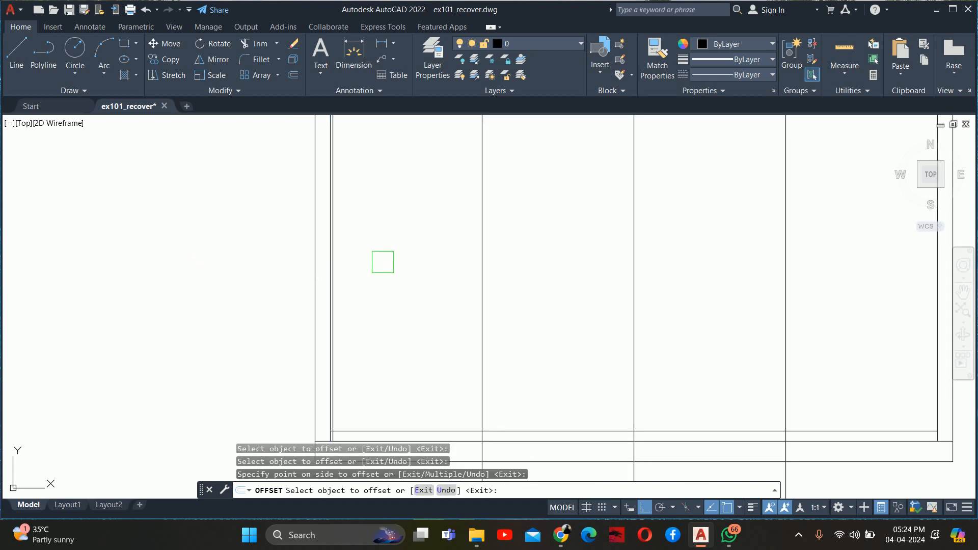
{"action": "middle_click_drag", "start_coordinate": [756, 330], "coordinate": [738, 347]}
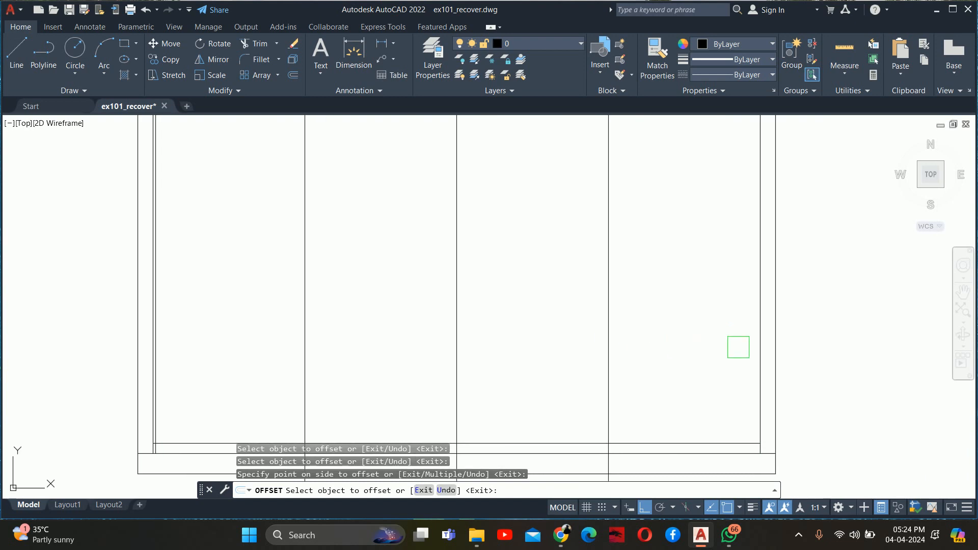
{"action": "left_click", "coordinate": [761, 346]}
{"action": "left_click", "coordinate": [687, 342]}
{"action": "key", "text": "Escape"}
{"action": "key", "text": "Escape"}
{"action": "key", "text": "Escape"}
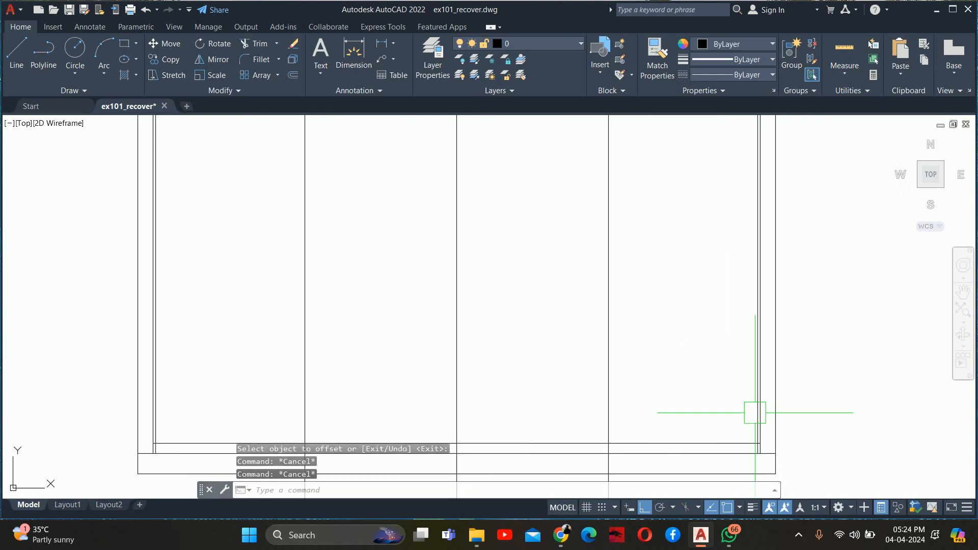
- Trim the two side panel offset lines below the upper skirting line at both lower corners of the elevation
{"action": "scroll", "coordinate": [756, 413], "scroll_direction": "up", "scroll_amount": 4}
{"action": "middle_click_drag", "start_coordinate": [751, 413], "coordinate": [730, 377]}
{"action": "type", "text": "tr"}
{"action": "key", "text": "space"}
{"action": "scroll", "coordinate": [736, 460], "scroll_direction": "up", "scroll_amount": 4}
{"action": "left_click", "coordinate": [730, 434]}
{"action": "middle_click_drag", "start_coordinate": [729, 432], "coordinate": [714, 364]}
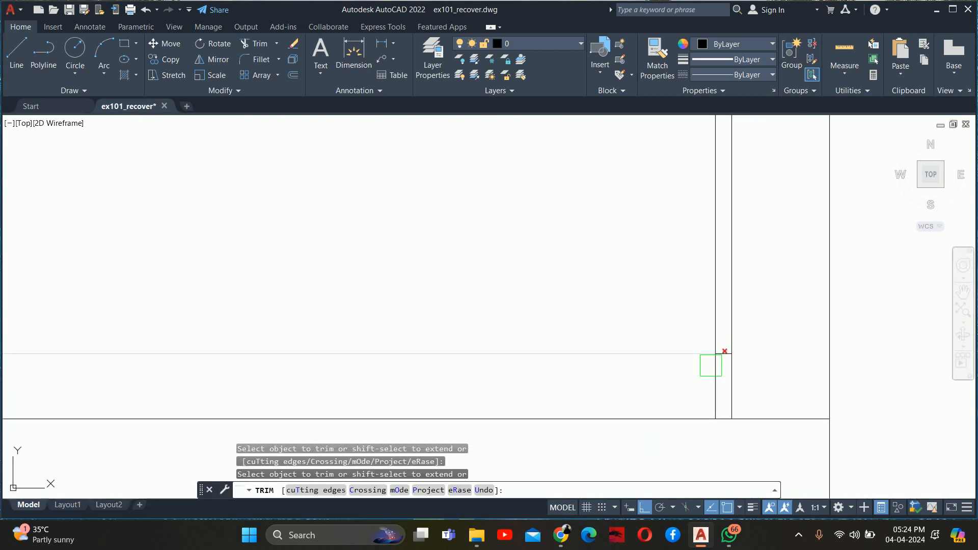
{"action": "left_click", "coordinate": [713, 378]}
{"action": "scroll", "coordinate": [697, 376], "scroll_direction": "down", "scroll_amount": 4}
{"action": "middle_click_drag", "start_coordinate": [484, 381], "coordinate": [970, 344]}
{"action": "scroll", "coordinate": [474, 344], "scroll_direction": "down", "scroll_amount": 2}
{"action": "middle_click_drag", "start_coordinate": [458, 343], "coordinate": [846, 348]}
{"action": "scroll", "coordinate": [438, 355], "scroll_direction": "up", "scroll_amount": 4}
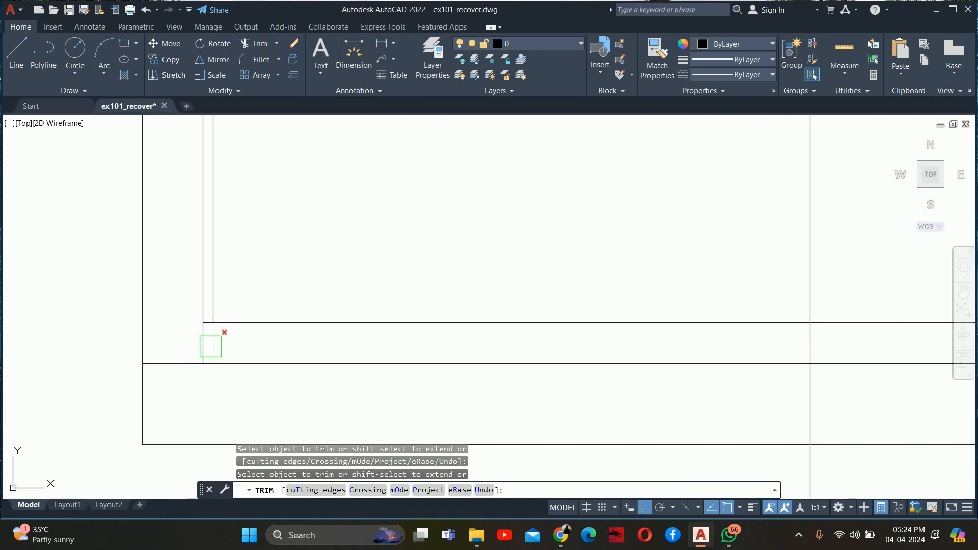
{"action": "scroll", "coordinate": [215, 344], "scroll_direction": "down", "scroll_amount": 5}
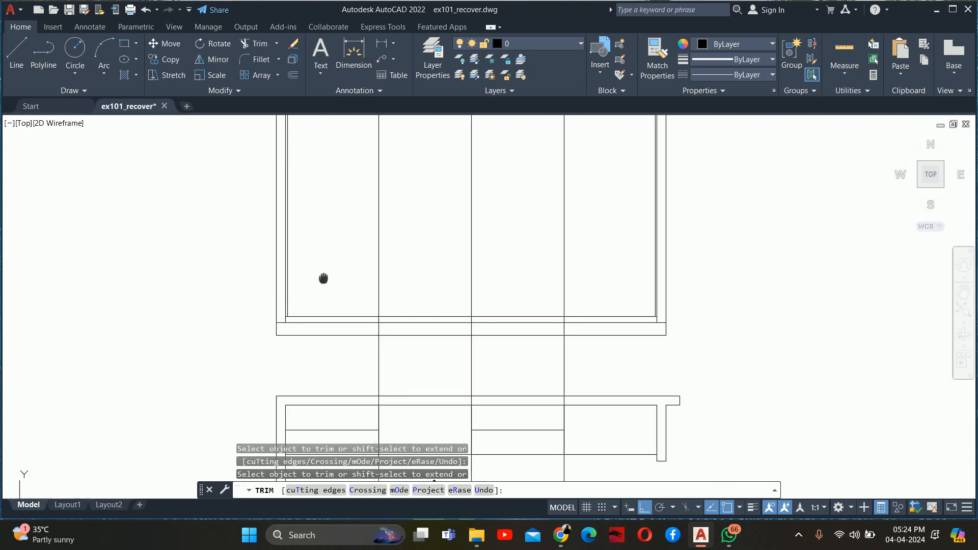
{"action": "key", "text": "Escape"}
{"action": "key", "text": "Escape"}
{"action": "key", "text": "Escape"}
{"action": "middle_click_drag", "start_coordinate": [376, 275], "coordinate": [372, 243]}
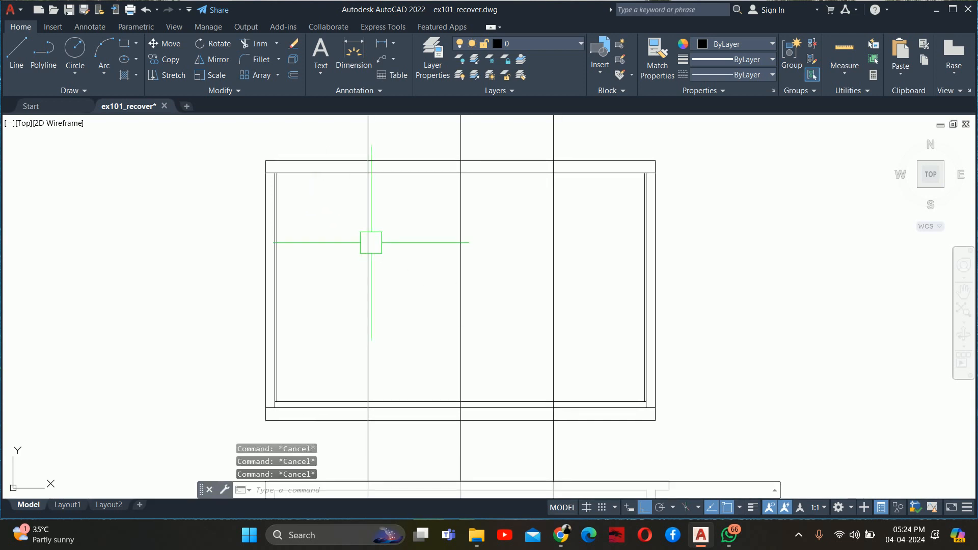
- Offset the two outer construction lines 0.75 inch toward the middle of the elevation to form partitions
{"action": "type", "text": "o"}
{"action": "key", "text": "Return"}
{"action": "type", "text": "."}
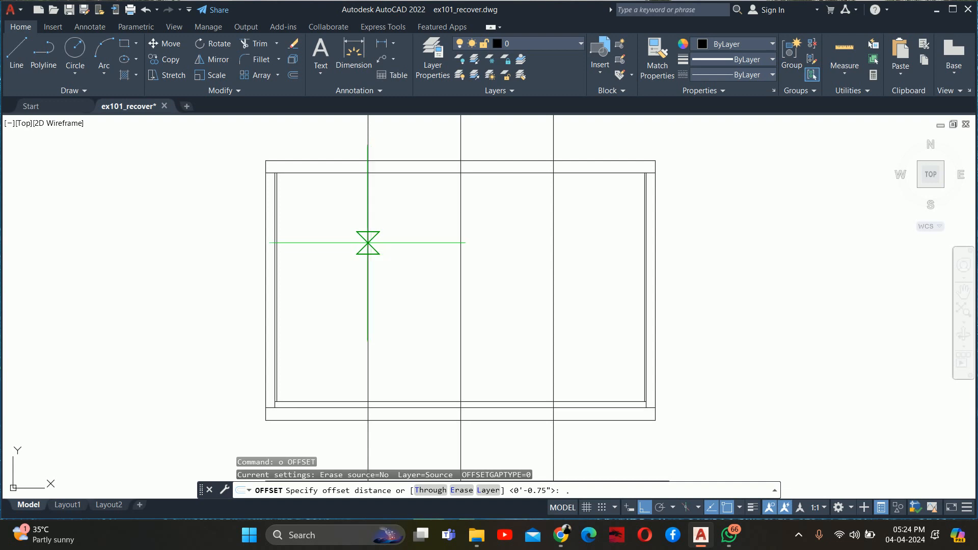
{"action": "key", "text": "Return"}
{"action": "left_click", "coordinate": [367, 253]}
{"action": "left_click", "coordinate": [412, 257]}
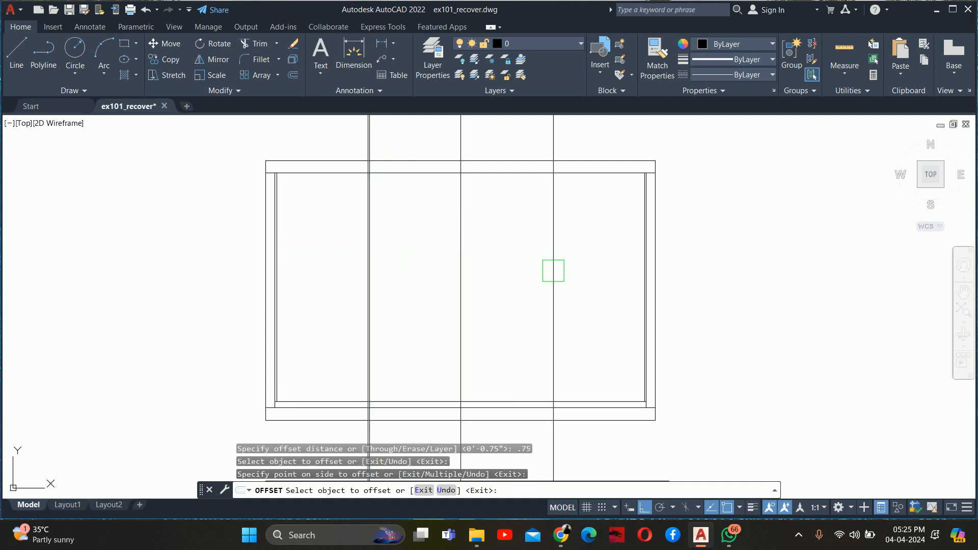
{"action": "left_click", "coordinate": [553, 265]}
{"action": "left_click", "coordinate": [514, 265]}
{"action": "key", "text": "Escape"}
{"action": "key", "text": "Escape"}
{"action": "key", "text": "Escape"}
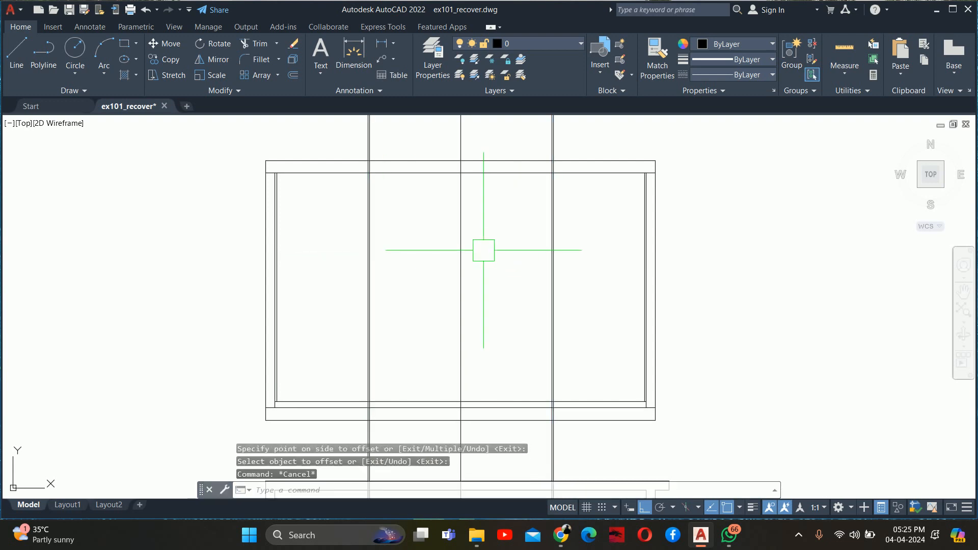
- Trim the two outer partitions' line pairs so they end at the upper skirting line near the elevation's base
{"action": "middle_click_drag", "start_coordinate": [481, 252], "coordinate": [546, 257]}
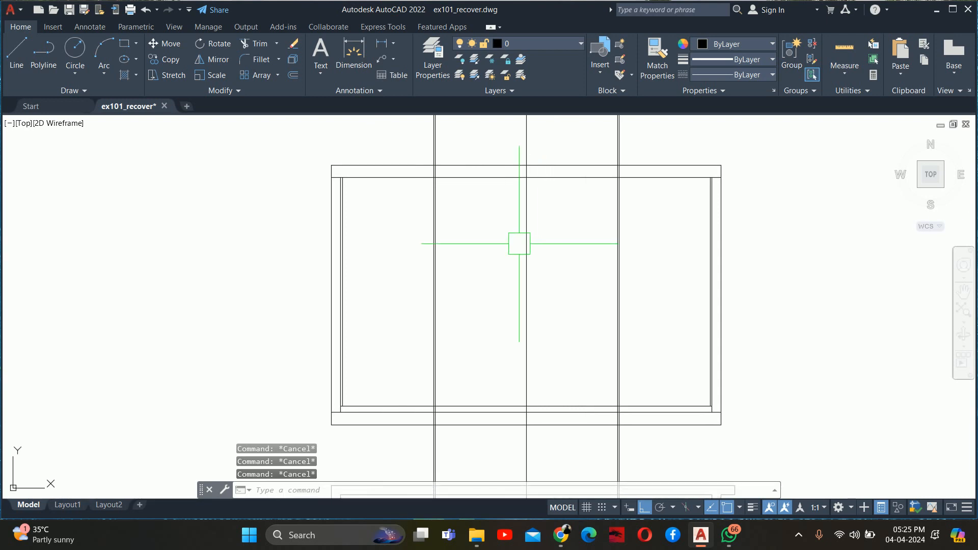
{"action": "scroll", "coordinate": [540, 264], "scroll_direction": "up", "scroll_amount": 6}
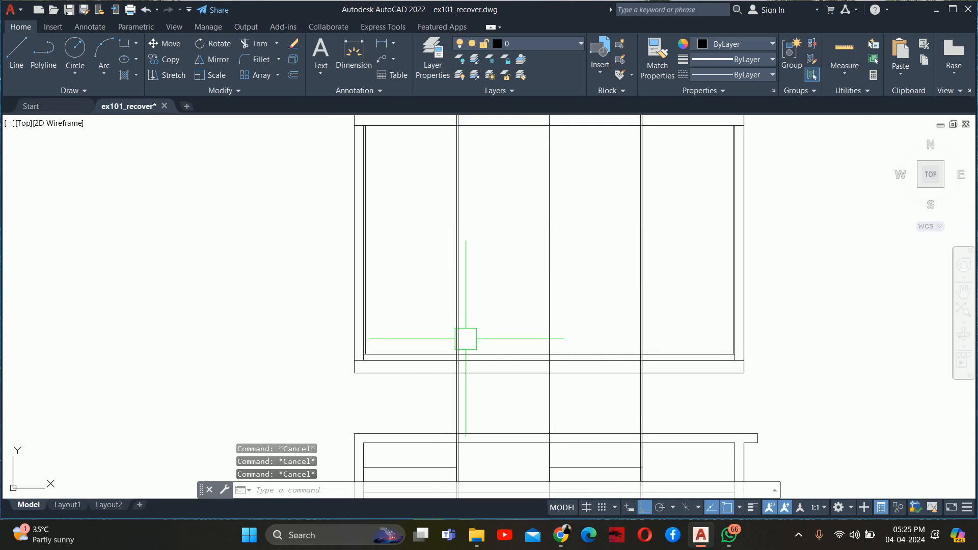
{"action": "type", "text": "tr"}
{"action": "key", "text": "Return"}
{"action": "scroll", "coordinate": [461, 437], "scroll_direction": "up", "scroll_amount": 3}
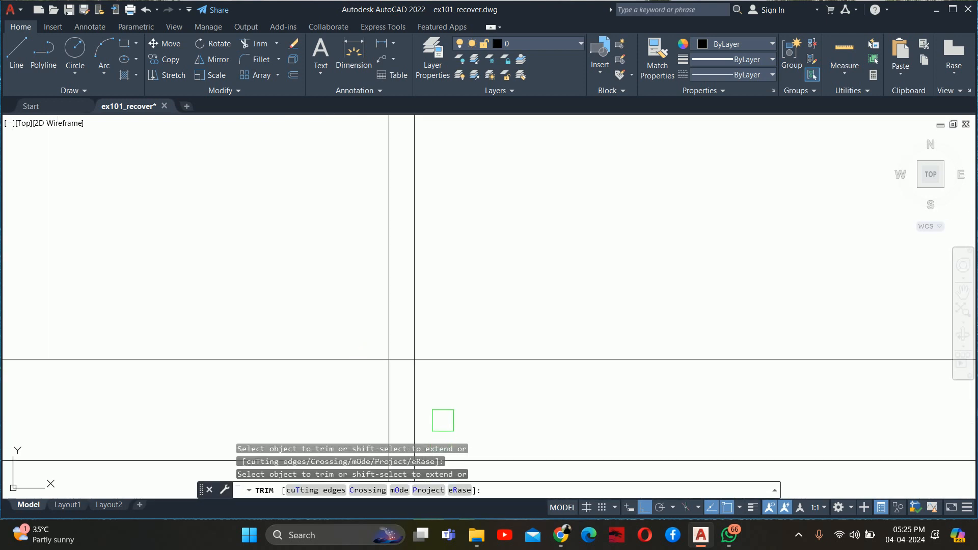
{"action": "middle_click_drag", "start_coordinate": [461, 436], "coordinate": [456, 294]}
{"action": "scroll", "coordinate": [423, 395], "scroll_direction": "up", "scroll_amount": 4}
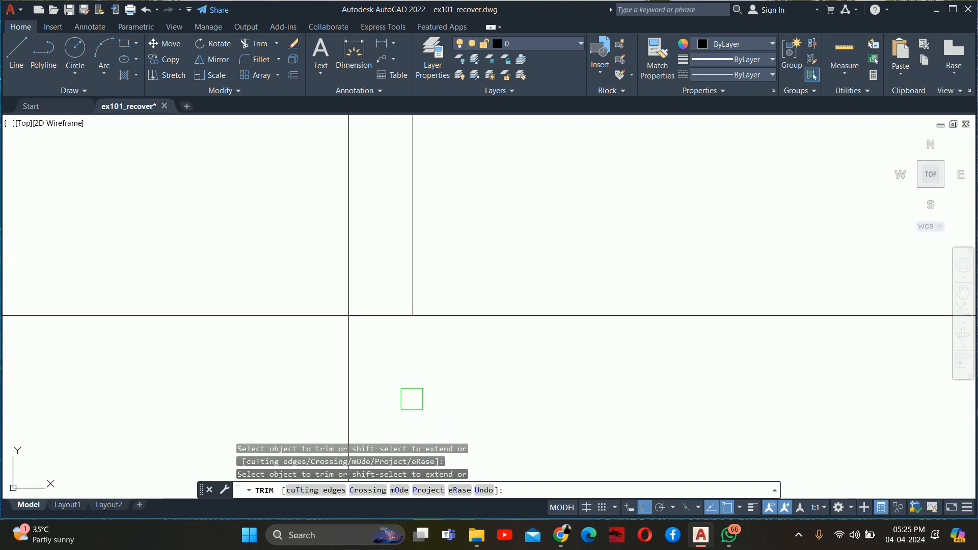
{"action": "scroll", "coordinate": [349, 394], "scroll_direction": "down", "scroll_amount": 2}
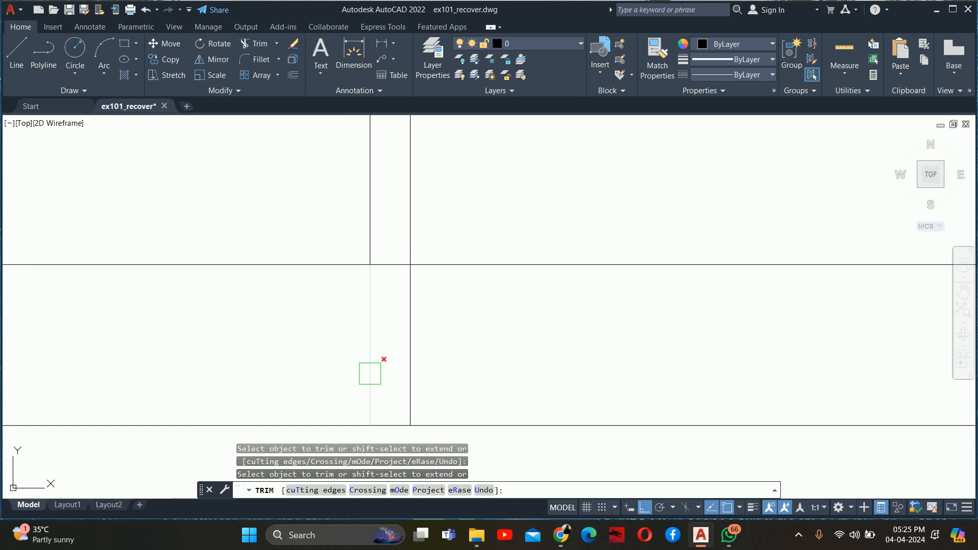
{"action": "scroll", "coordinate": [406, 365], "scroll_direction": "down", "scroll_amount": 4}
{"action": "scroll", "coordinate": [448, 363], "scroll_direction": "down", "scroll_amount": 2}
{"action": "scroll", "coordinate": [591, 365], "scroll_direction": "up", "scroll_amount": 2}
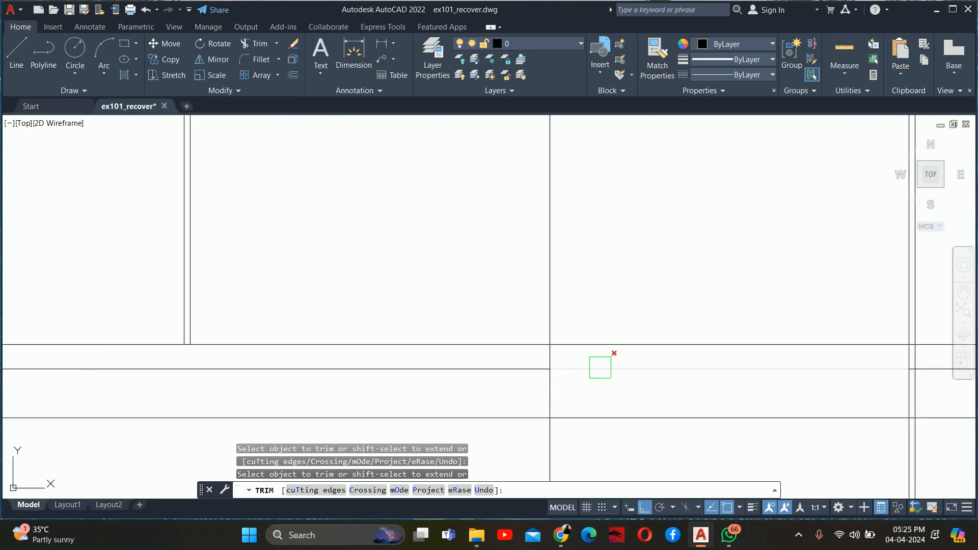
{"action": "scroll", "coordinate": [834, 397], "scroll_direction": "up", "scroll_amount": 1}
{"action": "middle_click_drag", "start_coordinate": [834, 398], "coordinate": [582, 394]}
{"action": "scroll", "coordinate": [664, 388], "scroll_direction": "up", "scroll_amount": 4}
{"action": "middle_click_drag", "start_coordinate": [675, 378], "coordinate": [565, 454]}
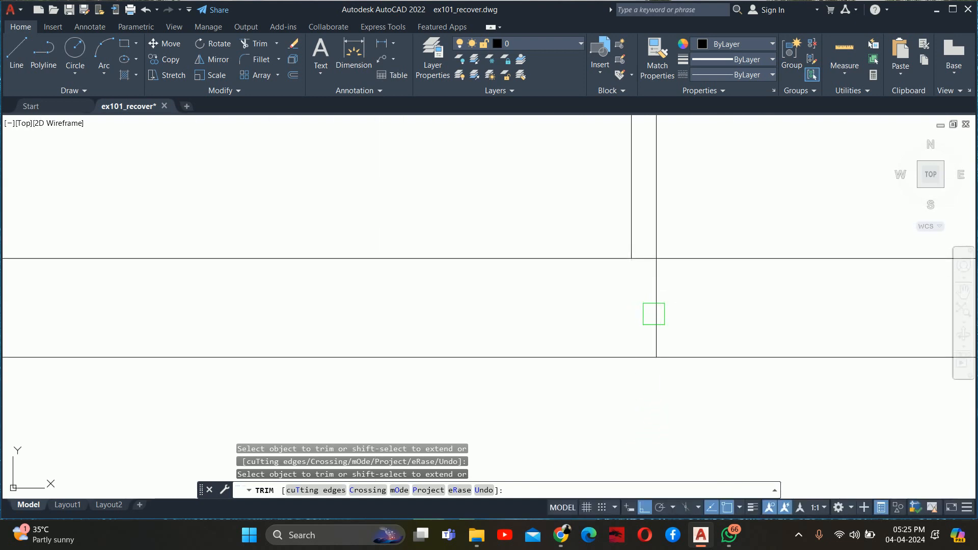
{"action": "left_click", "coordinate": [653, 313]}
{"action": "scroll", "coordinate": [653, 312], "scroll_direction": "down", "scroll_amount": 14}
{"action": "scroll", "coordinate": [627, 295], "scroll_direction": "down", "scroll_amount": 2}
{"action": "middle_click_drag", "start_coordinate": [627, 296], "coordinate": [619, 335]}
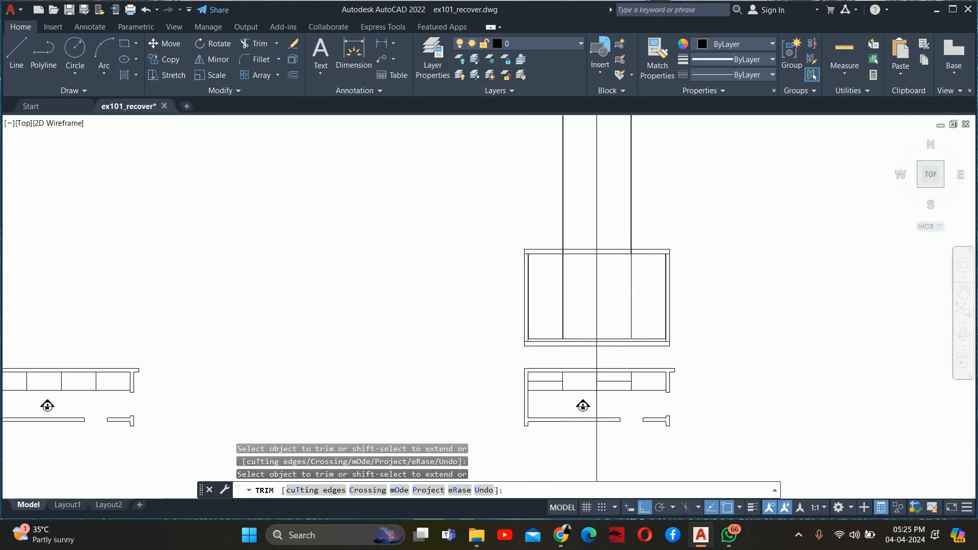
- Trim all the vertical partition lines above the elevation and within its upper slab band
{"action": "scroll", "coordinate": [636, 248], "scroll_direction": "up", "scroll_amount": 6}
{"action": "left_click", "coordinate": [637, 200]}
{"action": "left_click", "coordinate": [259, 158]}
{"action": "scroll", "coordinate": [312, 243], "scroll_direction": "up", "scroll_amount": 2}
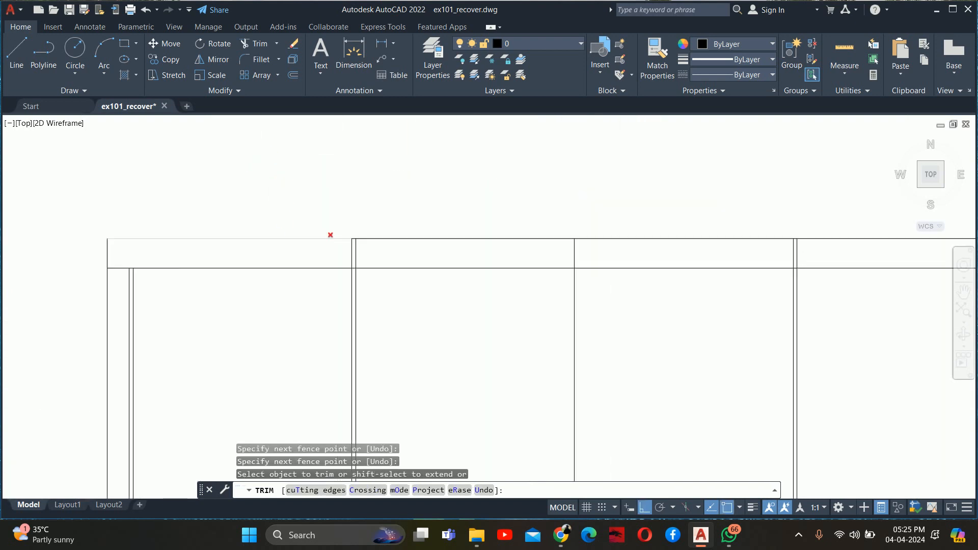
{"action": "scroll", "coordinate": [324, 259], "scroll_direction": "up", "scroll_amount": 4}
{"action": "left_click", "coordinate": [336, 266]}
{"action": "scroll", "coordinate": [543, 268], "scroll_direction": "down", "scroll_amount": 6}
{"action": "middle_click_drag", "start_coordinate": [578, 274], "coordinate": [437, 269]}
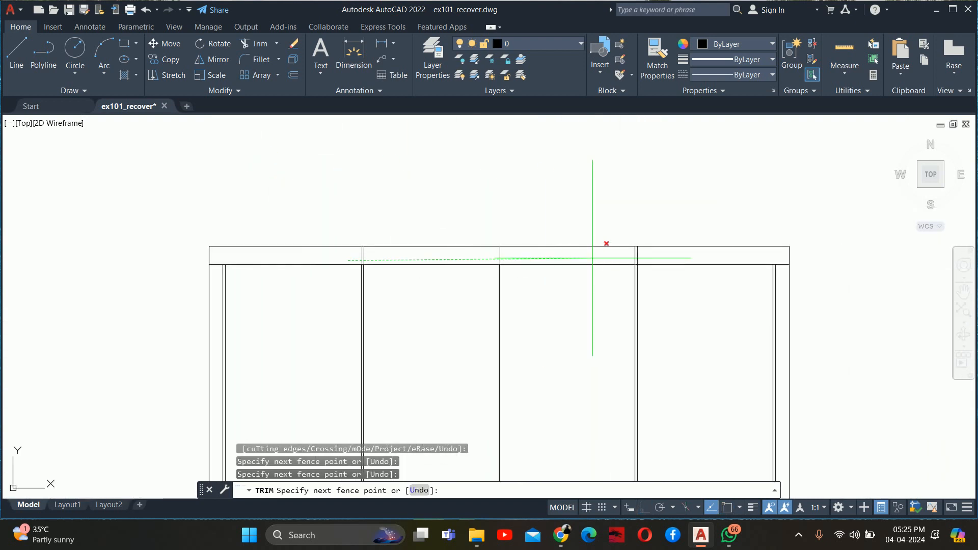
{"action": "left_click", "coordinate": [652, 256]}
{"action": "key", "text": "Return"}
{"action": "key", "text": "Escape"}
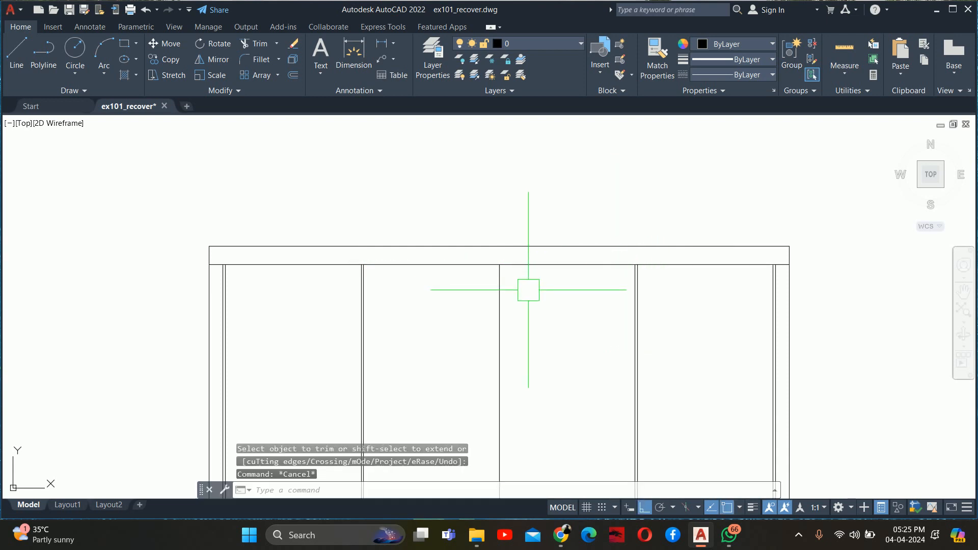
{"action": "middle_click_drag", "start_coordinate": [528, 290], "coordinate": [533, 196]}
{"action": "key", "text": "Escape"}
{"action": "key", "text": "Escape"}
- Offset the middle vertical line 0.75 inch to both sides to form a double centre partition
{"action": "middle_click_drag", "start_coordinate": [508, 232], "coordinate": [513, 223]}
{"action": "type", "text": "o"}
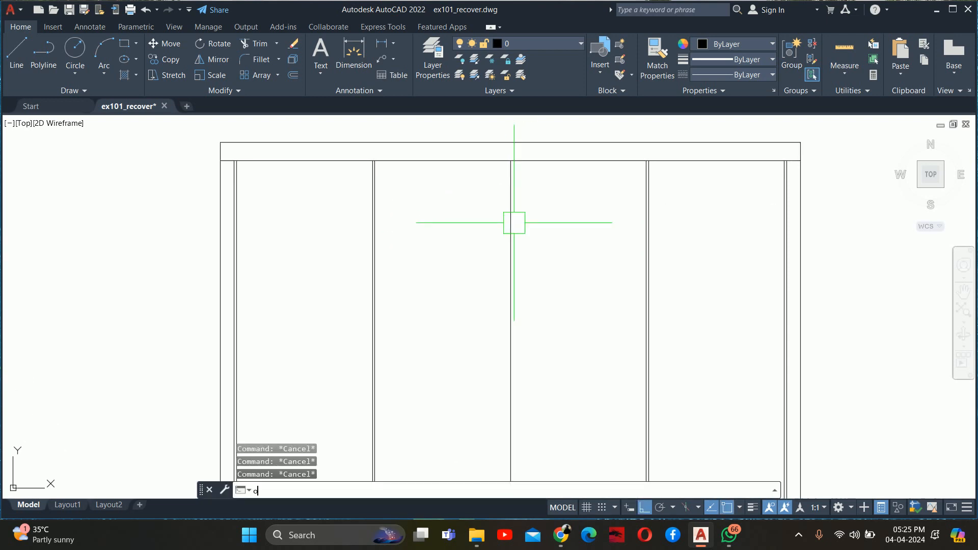
{"action": "key", "text": "Return"}
{"action": "type", "text": ".75"}
{"action": "key", "text": "Return"}
{"action": "left_click", "coordinate": [510, 254]}
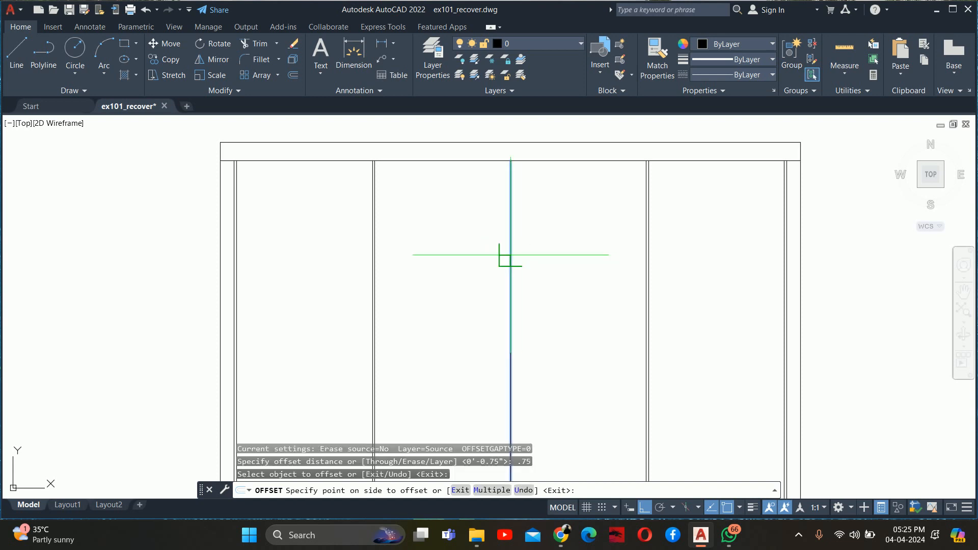
{"action": "left_click", "coordinate": [509, 216]}
{"action": "scroll", "coordinate": [506, 150], "scroll_direction": "up", "scroll_amount": 5}
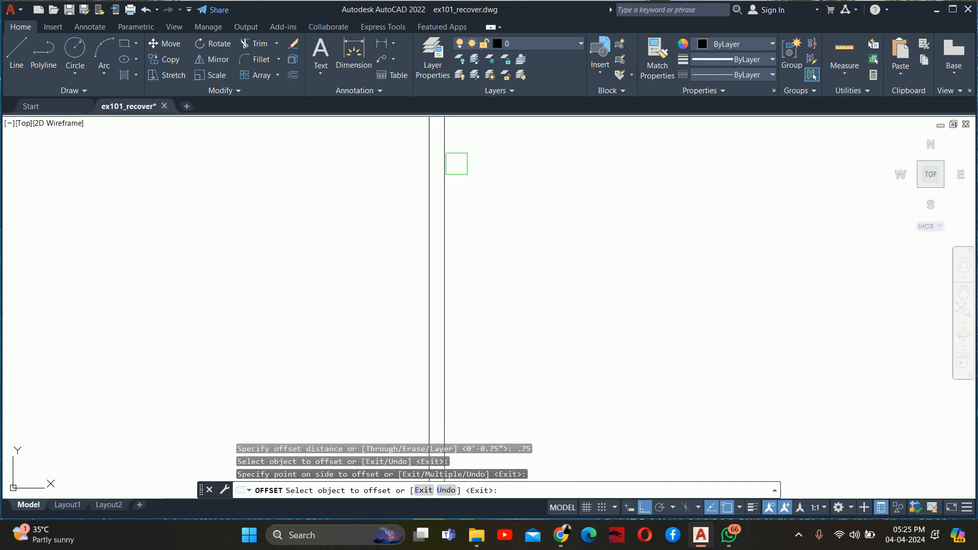
{"action": "left_click", "coordinate": [446, 170]}
{"action": "left_click", "coordinate": [516, 178]}
{"action": "key", "text": "Escape"}
{"action": "key", "text": "Escape"}
{"action": "key", "text": "Escape"}
- Trim the three centre partition lines below the upper skirting line, down through the plan
{"action": "scroll", "coordinate": [531, 187], "scroll_direction": "down", "scroll_amount": 6}
{"action": "middle_click_drag", "start_coordinate": [514, 198], "coordinate": [526, 186]}
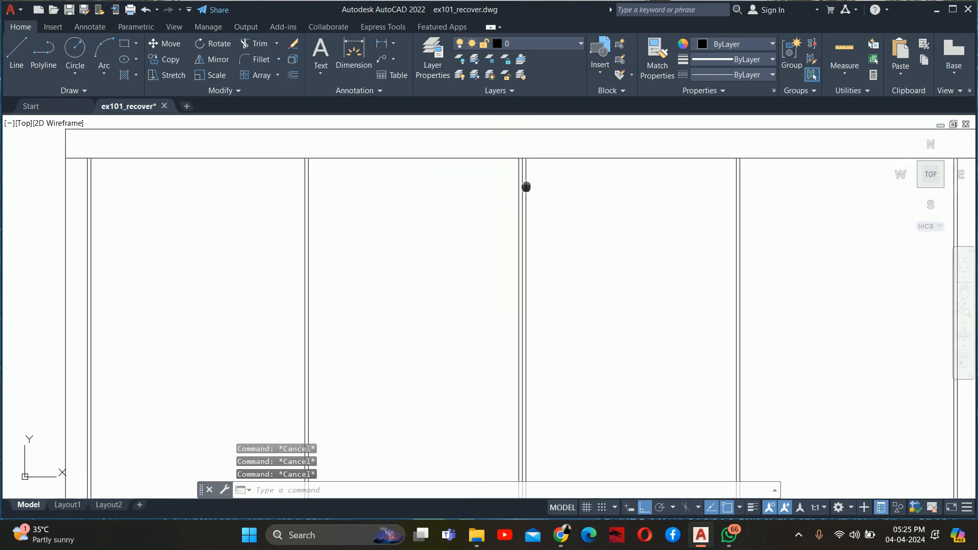
{"action": "scroll", "coordinate": [526, 187], "scroll_direction": "down", "scroll_amount": 3}
{"action": "middle_click_drag", "start_coordinate": [509, 244], "coordinate": [527, 202]}
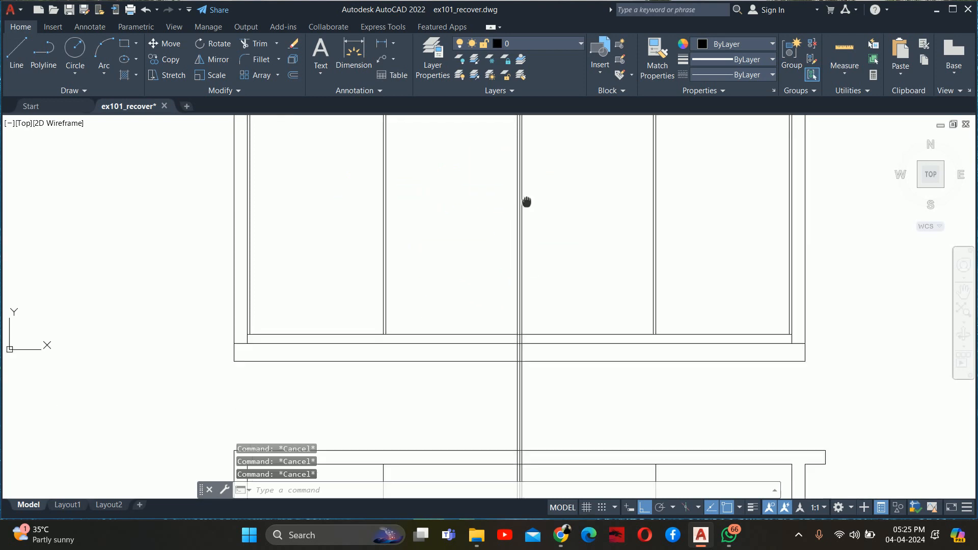
{"action": "scroll", "coordinate": [515, 344], "scroll_direction": "up", "scroll_amount": 8}
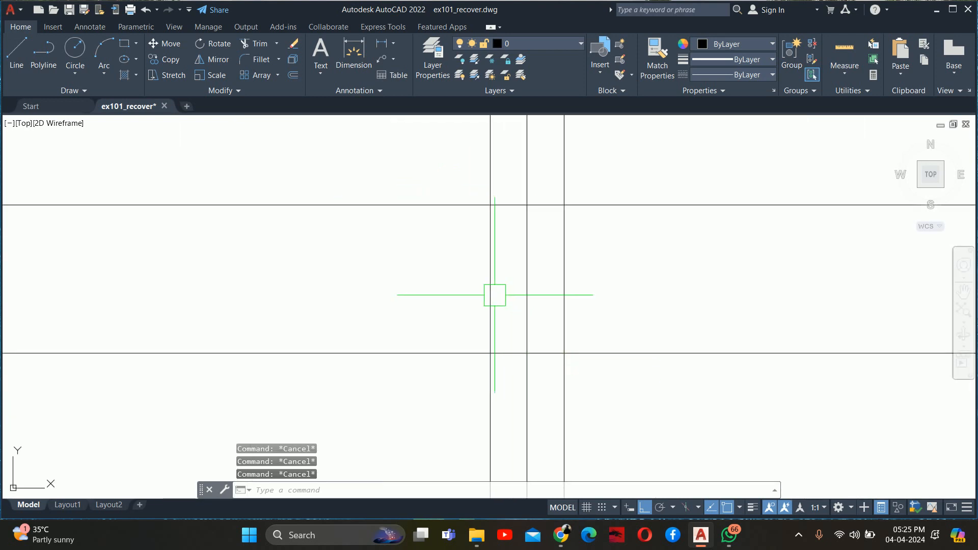
{"action": "type", "text": "tr"}
{"action": "key", "text": "Return"}
{"action": "mouse_move", "coordinate": [585, 392]}
{"action": "left_mouse_down"}
{"action": "mouse_move", "coordinate": [497, 396]}
{"action": "mouse_move", "coordinate": [425, 275]}
{"action": "mouse_move", "coordinate": [647, 293]}
{"action": "left_mouse_up"}
{"action": "key", "text": "Escape"}
{"action": "scroll", "coordinate": [591, 296], "scroll_direction": "down", "scroll_amount": 5}
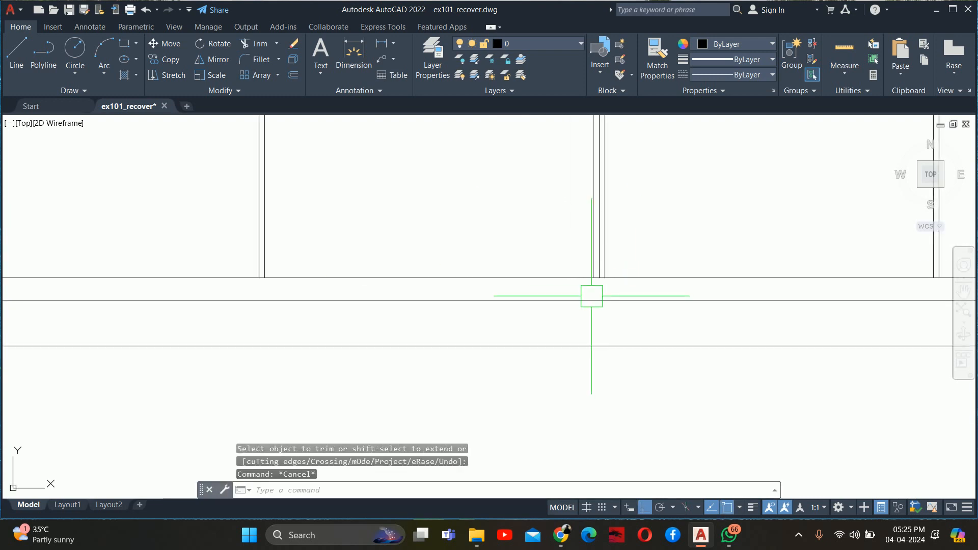
{"action": "key", "text": "Escape"}
{"action": "key", "text": "Escape"}
- Offset the lower line of the elevation's upper slab band 0.75 inch downward to form the wardrobe's top panel
{"action": "scroll", "coordinate": [591, 296], "scroll_direction": "down", "scroll_amount": 5}
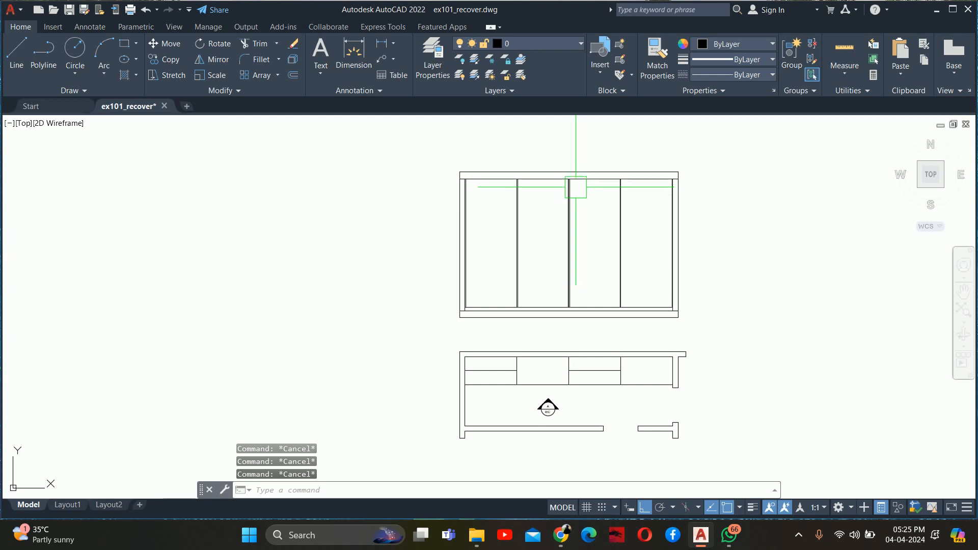
{"action": "scroll", "coordinate": [569, 172], "scroll_direction": "up", "scroll_amount": 4}
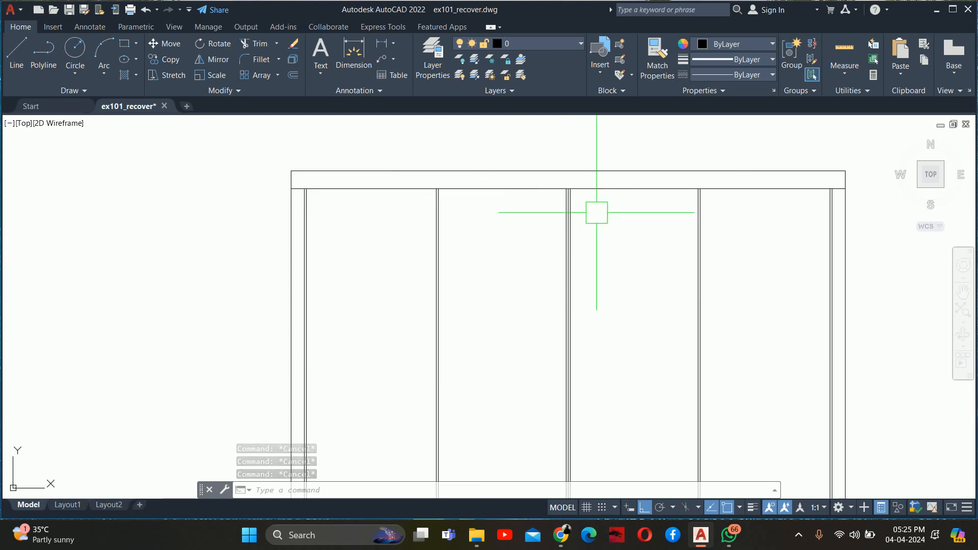
{"action": "middle_click_drag", "start_coordinate": [498, 229], "coordinate": [488, 184]}
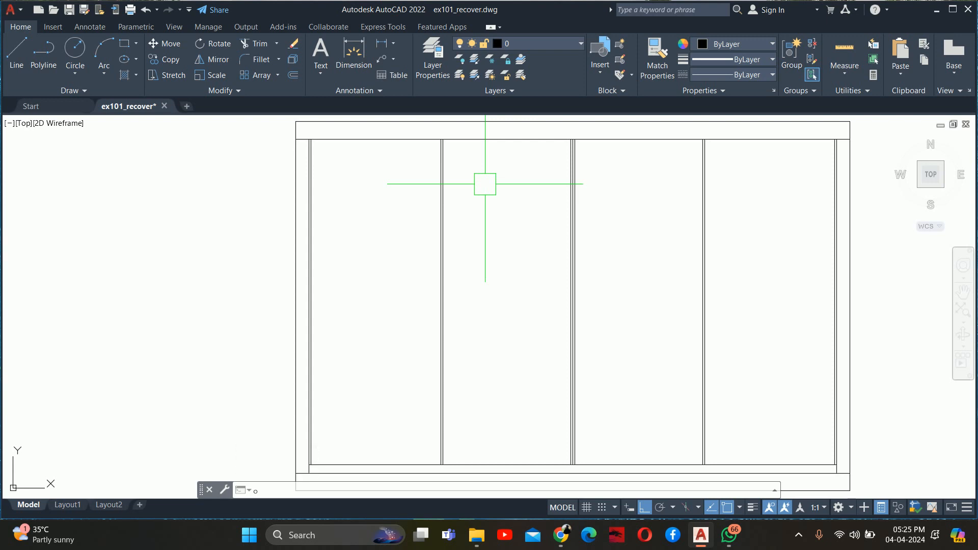
{"action": "key", "text": "Return"}
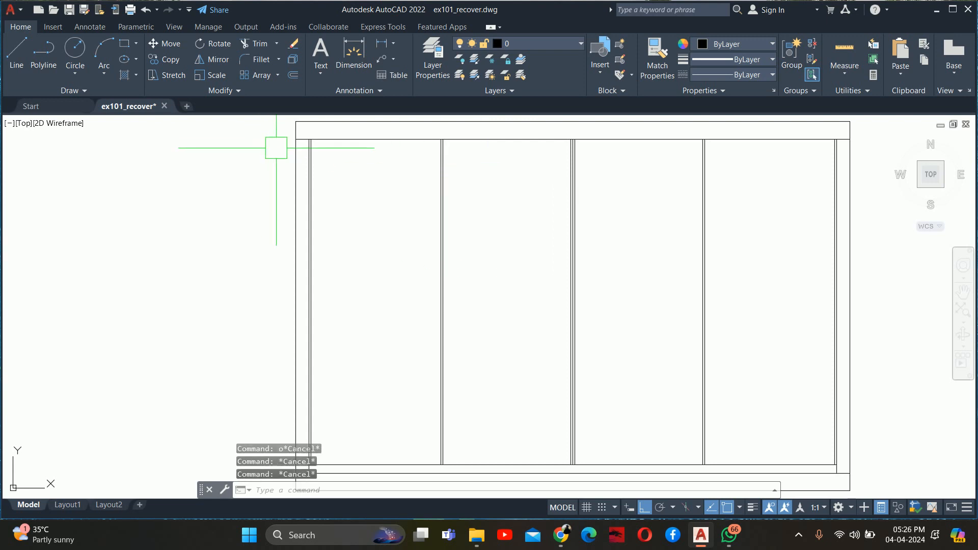
{"action": "key", "text": "Return"}
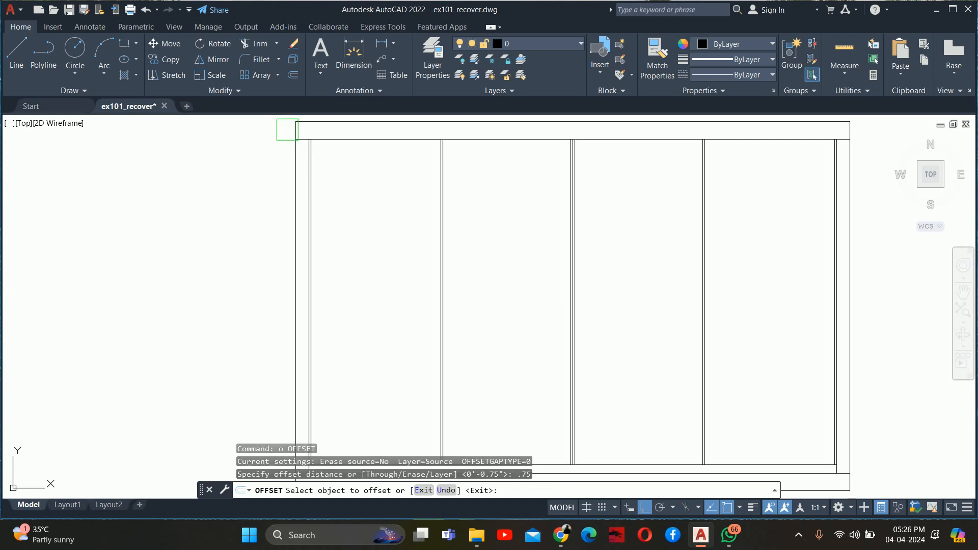
{"action": "left_click", "coordinate": [337, 147]}
{"action": "left_click", "coordinate": [334, 190]}
{"action": "key", "text": "Escape"}
{"action": "key", "text": "Escape"}
{"action": "key", "text": "Escape"}
- Trim the new top-panel line and the left side panel's inner line to meet in a clean corner
{"action": "scroll", "coordinate": [286, 153], "scroll_direction": "up", "scroll_amount": 5}
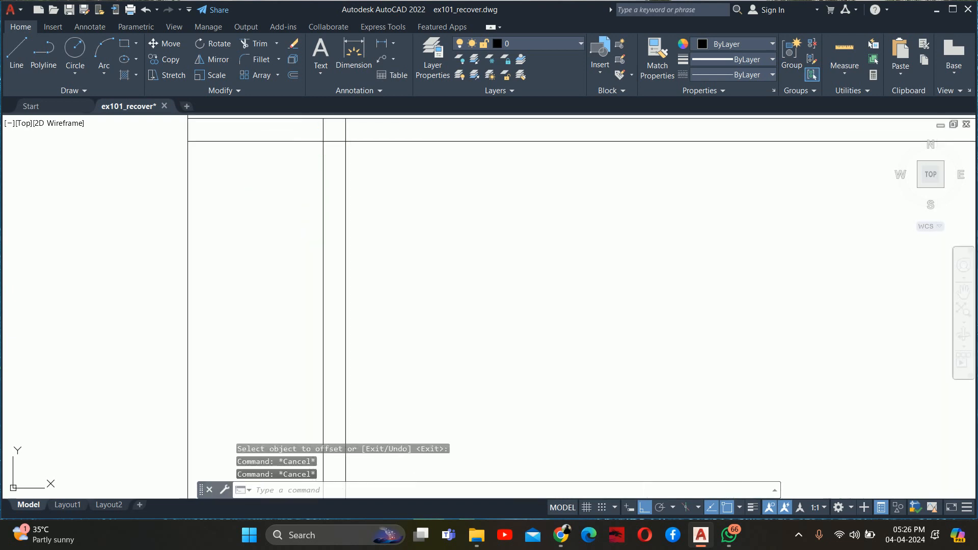
{"action": "middle_click_drag", "start_coordinate": [280, 154], "coordinate": [175, 334]}
{"action": "type", "text": "tr"}
{"action": "key", "text": "Return"}
{"action": "left_click_drag", "start_coordinate": [272, 251], "coordinate": [331, 233]}
{"action": "left_click", "coordinate": [331, 233]}
{"action": "left_click", "coordinate": [424, 239]}
{"action": "left_click", "coordinate": [568, 206]}
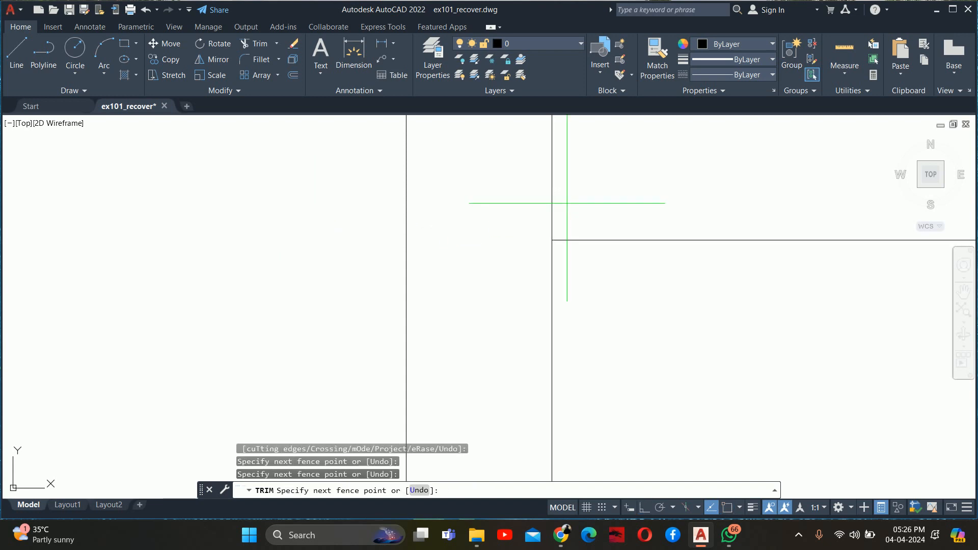
{"action": "scroll", "coordinate": [566, 204], "scroll_direction": "down", "scroll_amount": 5}
{"action": "left_click", "coordinate": [557, 197]}
- Trim the top-panel line and the right side panel's inner line to meet in a clean corner
{"action": "scroll", "coordinate": [557, 197], "scroll_direction": "down", "scroll_amount": 9}
{"action": "middle_click_drag", "start_coordinate": [597, 228], "coordinate": [69, 215]}
{"action": "scroll", "coordinate": [768, 176], "scroll_direction": "up", "scroll_amount": 6}
{"action": "middle_click_drag", "start_coordinate": [770, 176], "coordinate": [213, 178]}
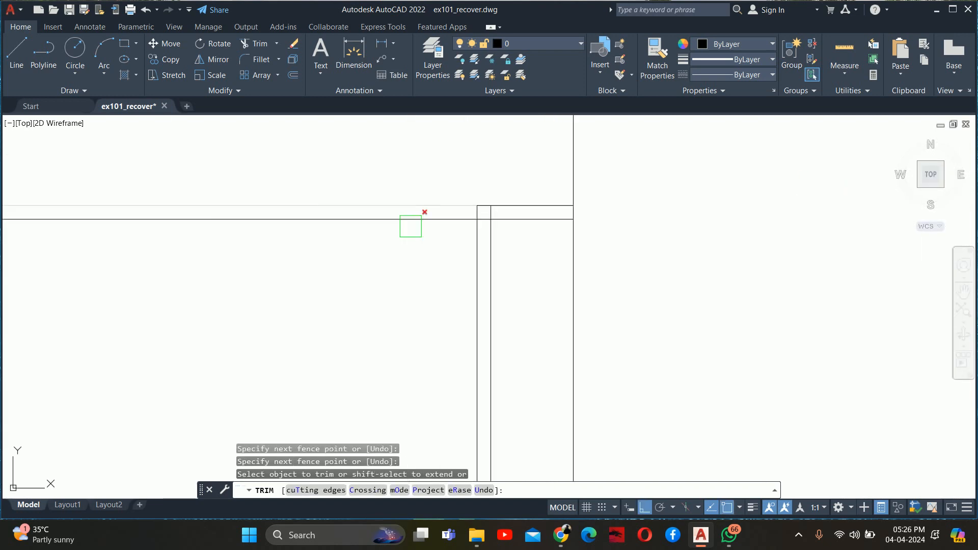
{"action": "scroll", "coordinate": [501, 223], "scroll_direction": "up", "scroll_amount": 4}
{"action": "left_click", "coordinate": [520, 219]}
{"action": "scroll", "coordinate": [468, 212], "scroll_direction": "up", "scroll_amount": 4}
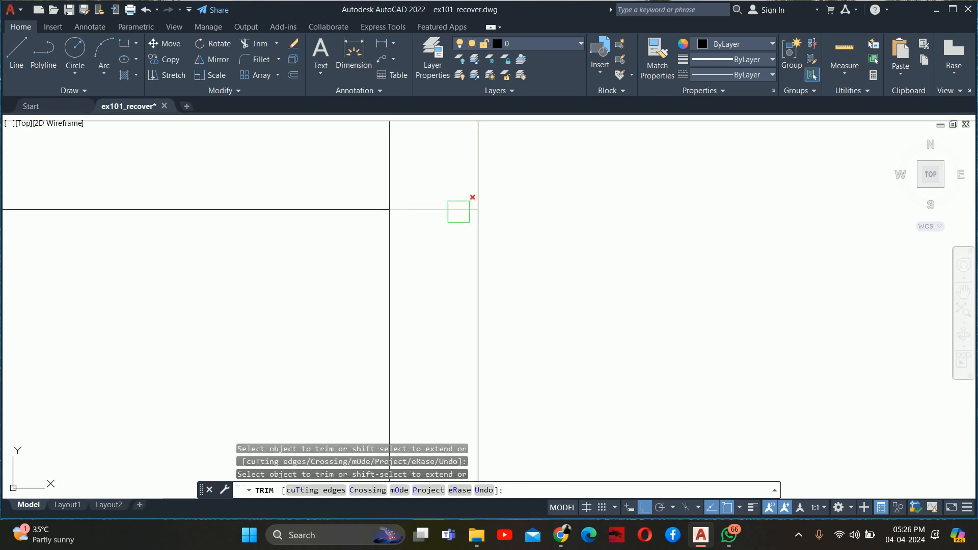
{"action": "left_click", "coordinate": [458, 212]}
{"action": "left_click", "coordinate": [400, 177]}
{"action": "left_click", "coordinate": [379, 175]}
- Trim the right partition's two lines where they cross the 0.75-inch top panel
{"action": "scroll", "coordinate": [356, 174], "scroll_direction": "down", "scroll_amount": 2}
{"action": "middle_click_drag", "start_coordinate": [361, 177], "coordinate": [907, 253]}
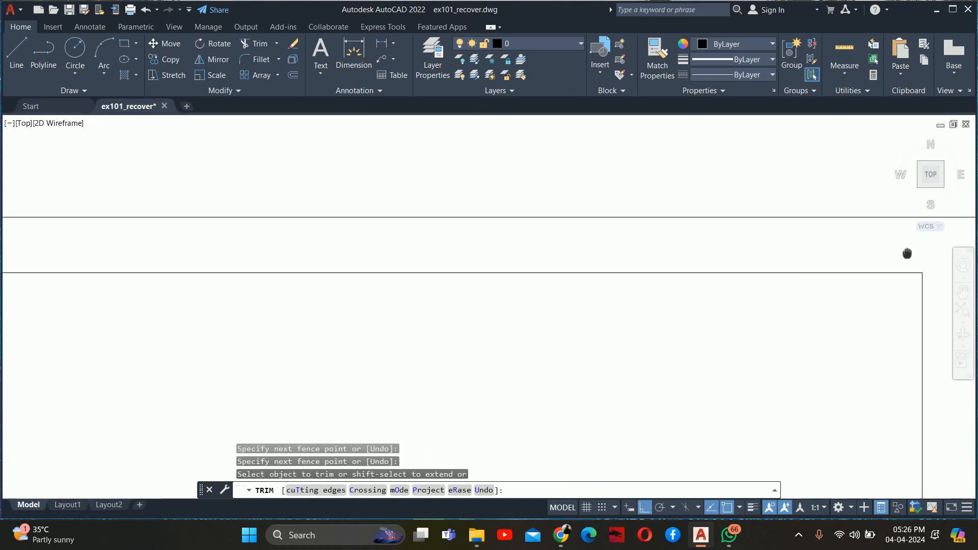
{"action": "scroll", "coordinate": [775, 248], "scroll_direction": "down", "scroll_amount": 4}
{"action": "scroll", "coordinate": [400, 243], "scroll_direction": "down", "scroll_amount": 4}
{"action": "middle_click_drag", "start_coordinate": [208, 245], "coordinate": [851, 241]}
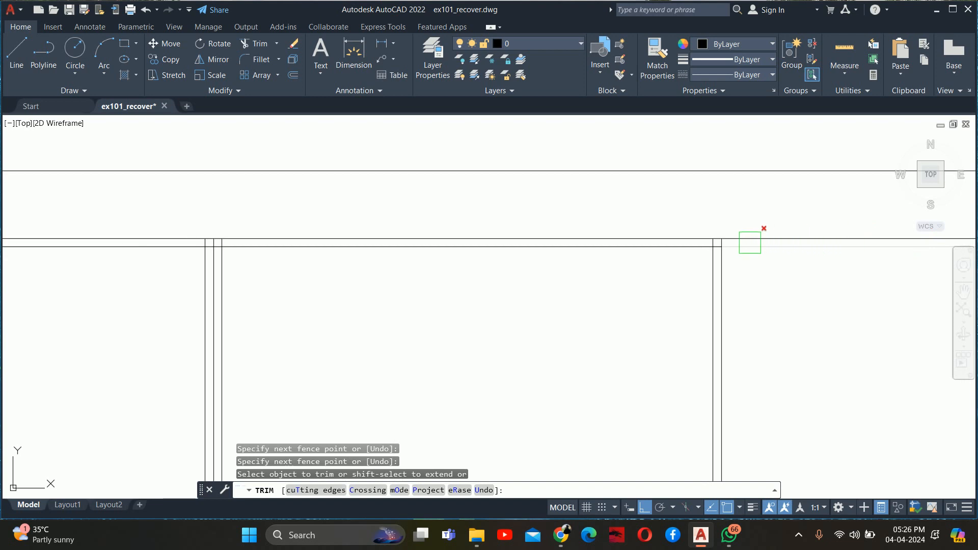
{"action": "scroll", "coordinate": [745, 243], "scroll_direction": "up", "scroll_amount": 6}
{"action": "left_click", "coordinate": [698, 243]}
- Trim the centre partition's three lines where they cross the top panel
{"action": "scroll", "coordinate": [481, 241], "scroll_direction": "down", "scroll_amount": 4}
{"action": "scroll", "coordinate": [306, 238], "scroll_direction": "up", "scroll_amount": 2}
{"action": "middle_click_drag", "start_coordinate": [290, 240], "coordinate": [763, 240]}
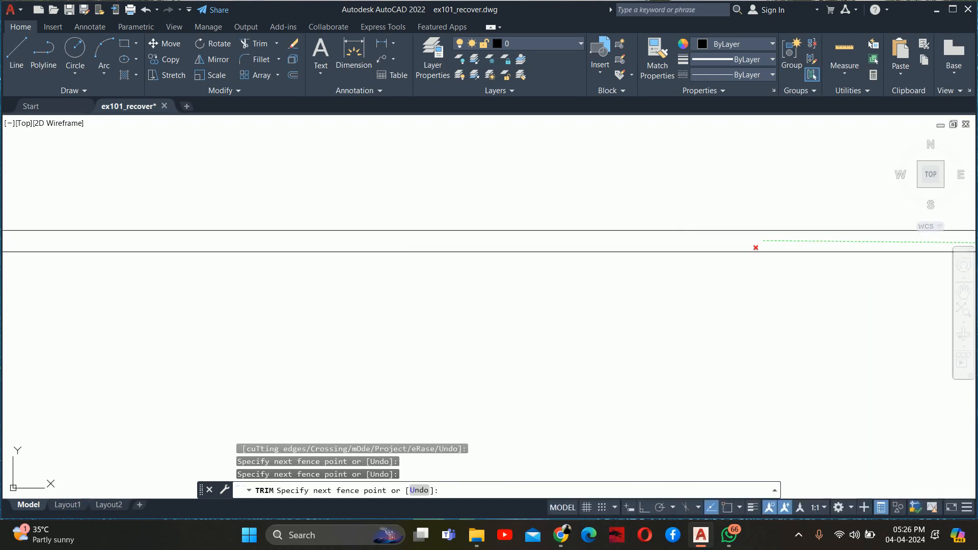
{"action": "scroll", "coordinate": [224, 242], "scroll_direction": "down", "scroll_amount": 4}
{"action": "middle_click_drag", "start_coordinate": [93, 242], "coordinate": [580, 250]}
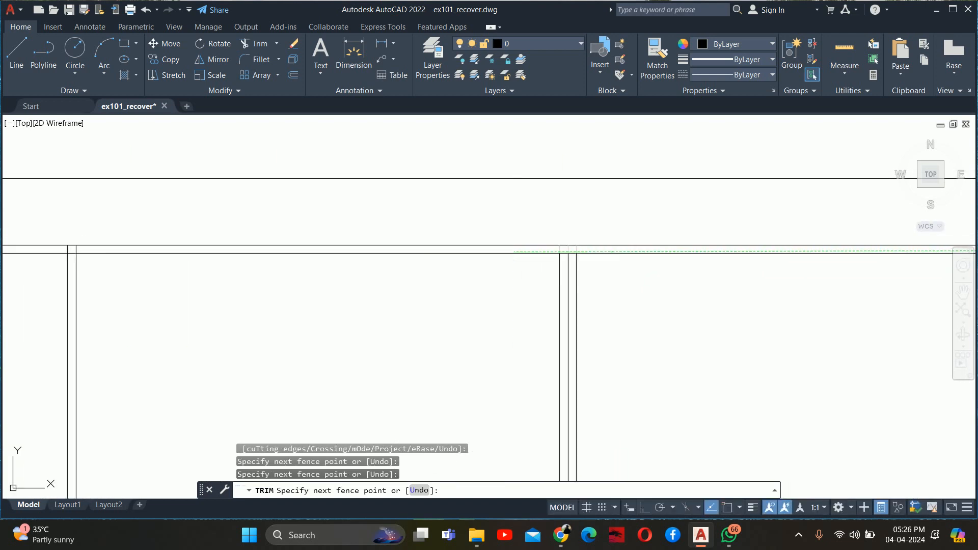
{"action": "middle_click_drag", "start_coordinate": [513, 250], "coordinate": [362, 228]}
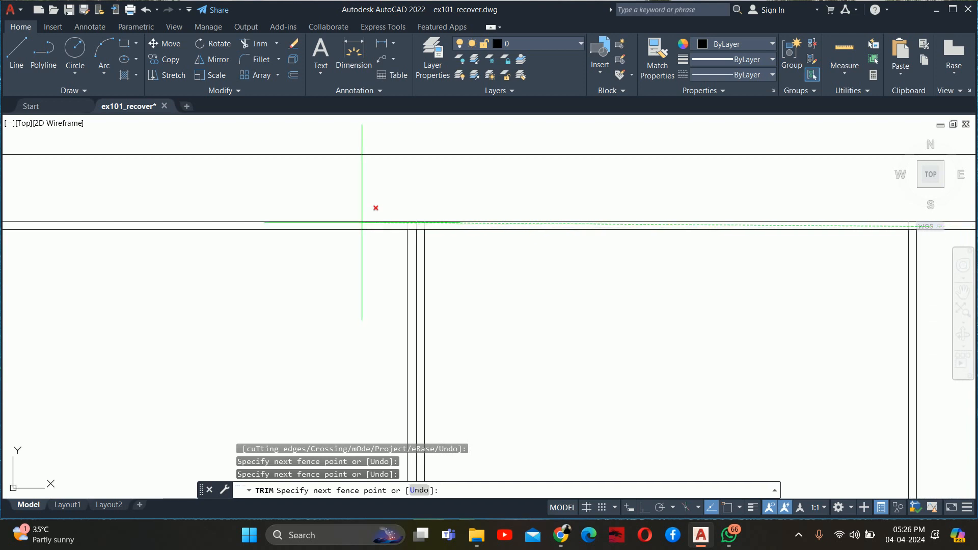
{"action": "left_click", "coordinate": [361, 224]}
- Trim the left partition's two lines where they cross the top panel
{"action": "middle_click_drag", "start_coordinate": [279, 246], "coordinate": [908, 259]}
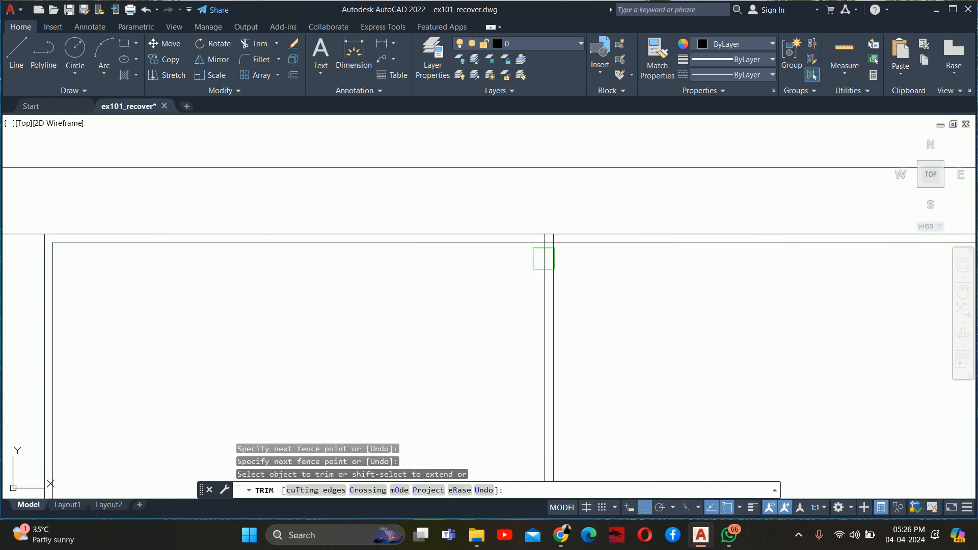
{"action": "scroll", "coordinate": [549, 243], "scroll_direction": "up", "scroll_amount": 3}
{"action": "left_click", "coordinate": [582, 227]}
{"action": "scroll", "coordinate": [456, 216], "scroll_direction": "down", "scroll_amount": 2}
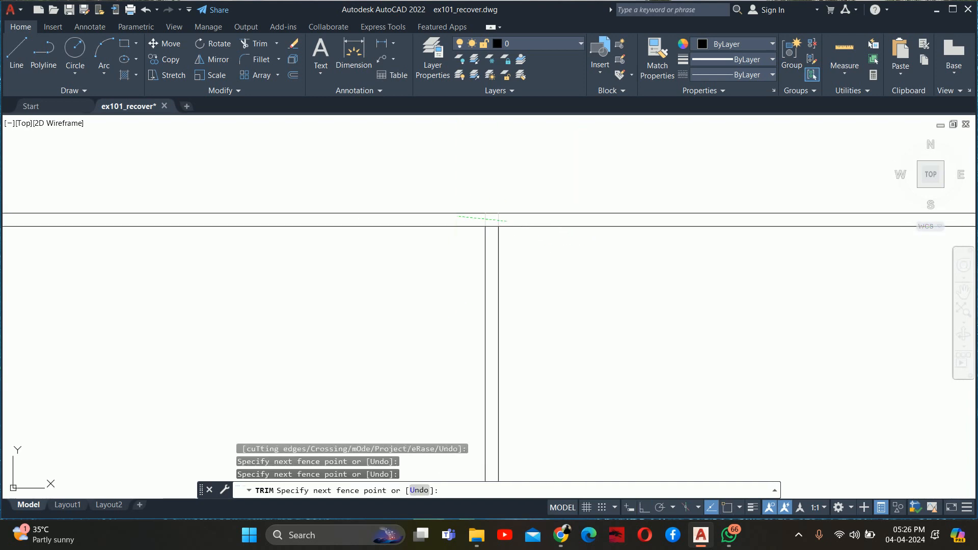
{"action": "middle_click_drag", "start_coordinate": [322, 225], "coordinate": [499, 229]}
{"action": "scroll", "coordinate": [499, 229], "scroll_direction": "down", "scroll_amount": 4}
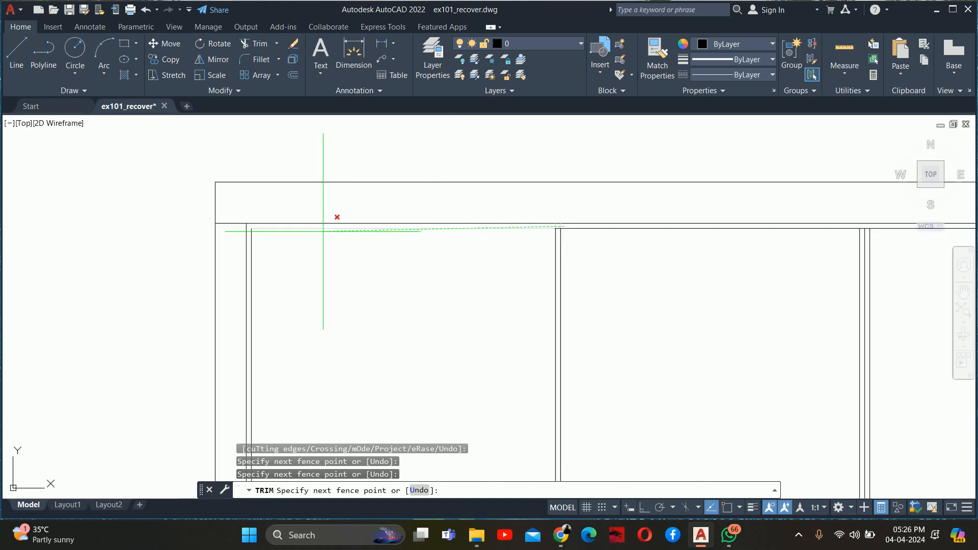
{"action": "scroll", "coordinate": [581, 228], "scroll_direction": "up", "scroll_amount": 4}
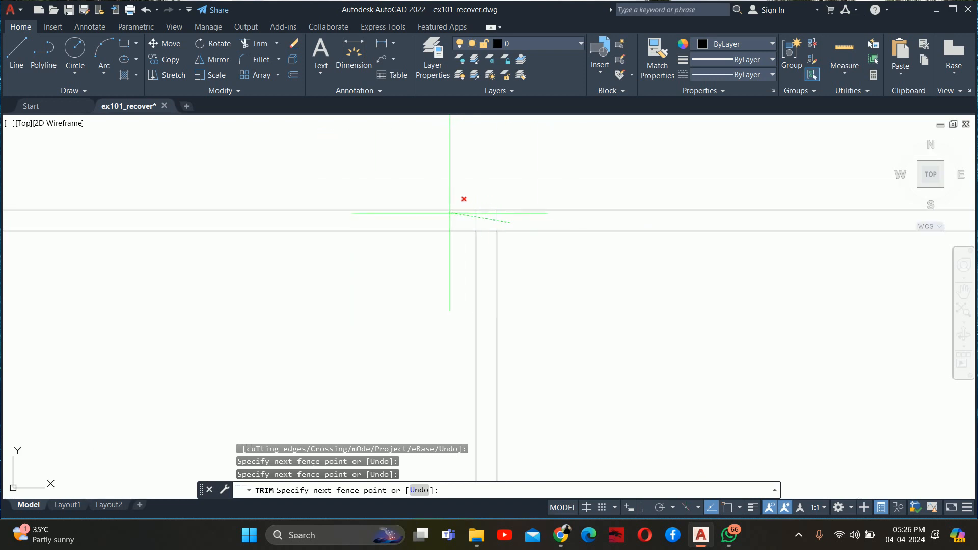
{"action": "key", "text": "Return"}
- Trim the pieces of the top panel's lower line lying within the left and centre partitions
{"action": "scroll", "coordinate": [484, 220], "scroll_direction": "up", "scroll_amount": 4}
{"action": "left_click", "coordinate": [484, 226]}
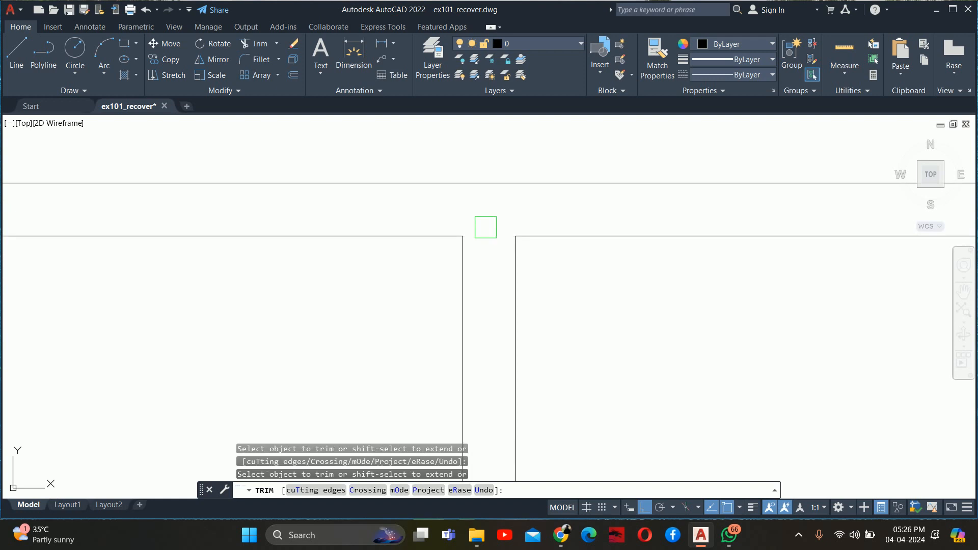
{"action": "scroll", "coordinate": [484, 229], "scroll_direction": "down", "scroll_amount": 8}
{"action": "scroll", "coordinate": [483, 232], "scroll_direction": "down", "scroll_amount": 8}
{"action": "middle_click_drag", "start_coordinate": [580, 257], "coordinate": [513, 231]}
{"action": "scroll", "coordinate": [524, 219], "scroll_direction": "up", "scroll_amount": 8}
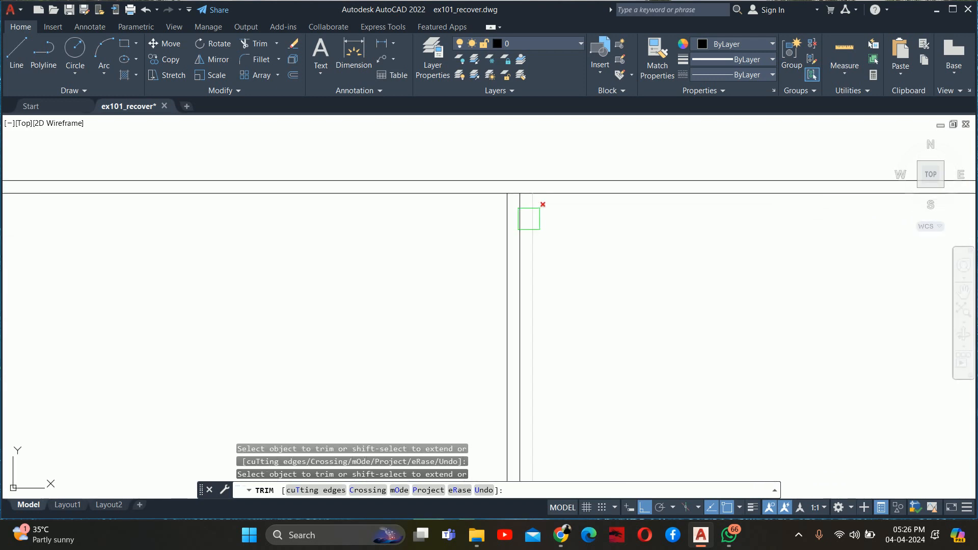
{"action": "middle_click_drag", "start_coordinate": [495, 157], "coordinate": [491, 432]}
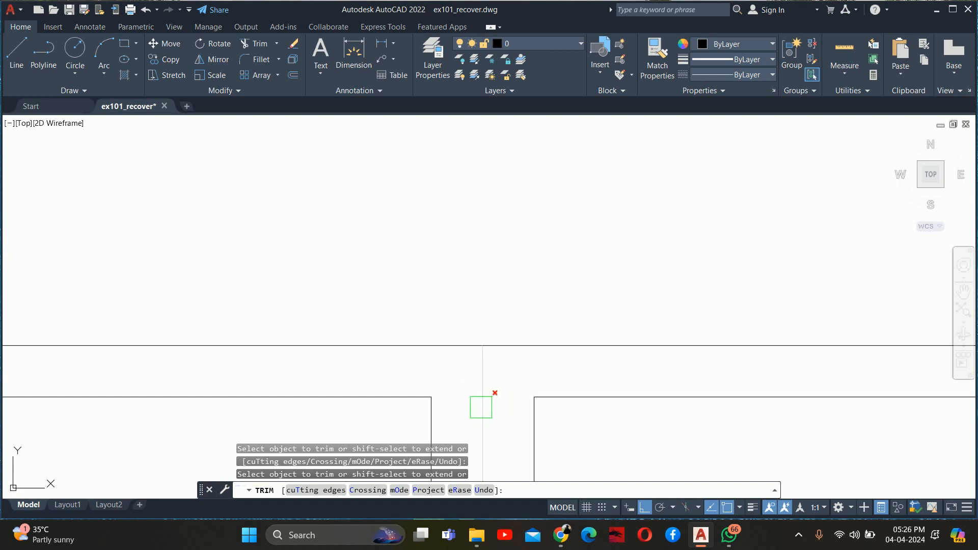
{"action": "scroll", "coordinate": [500, 301], "scroll_direction": "down", "scroll_amount": 8}
- Trim the piece of the top panel's lower line between the right partition's two lines and end the trimming
{"action": "scroll", "coordinate": [508, 308], "scroll_direction": "up", "scroll_amount": 6}
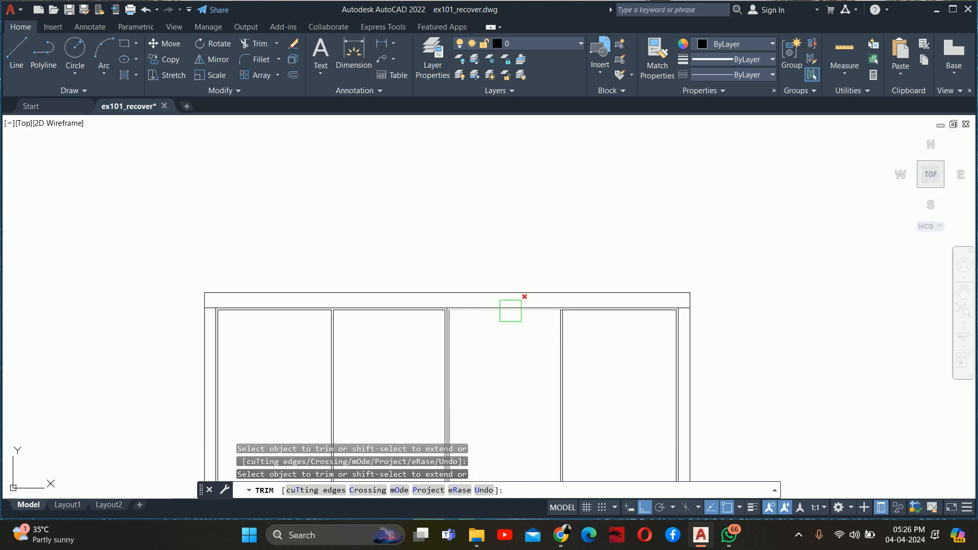
{"action": "scroll", "coordinate": [657, 285], "scroll_direction": "down", "scroll_amount": 6}
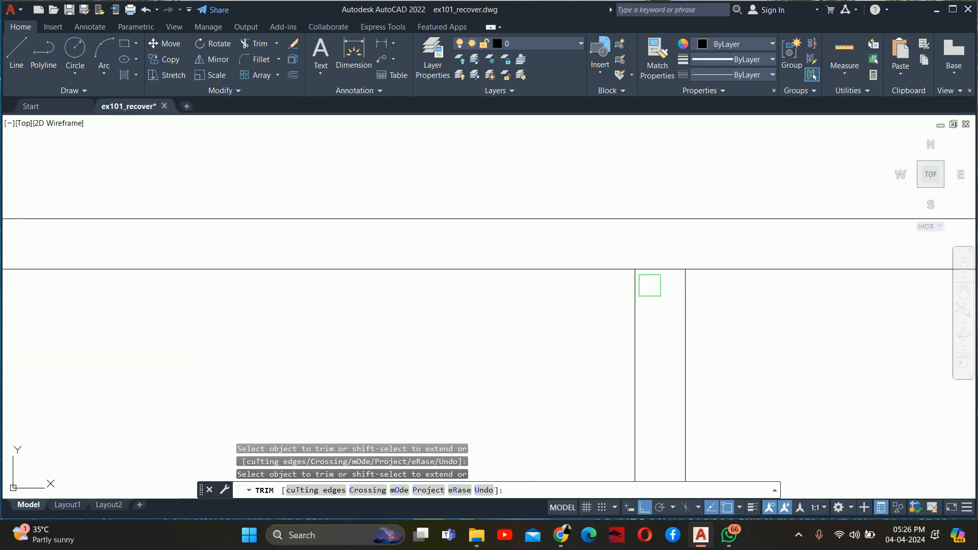
{"action": "mouse_move", "coordinate": [655, 257]}
{"action": "middle_mouse_down"}
{"action": "mouse_move", "coordinate": [577, 326]}
{"action": "mouse_move", "coordinate": [572, 270]}
{"action": "middle_mouse_up"}
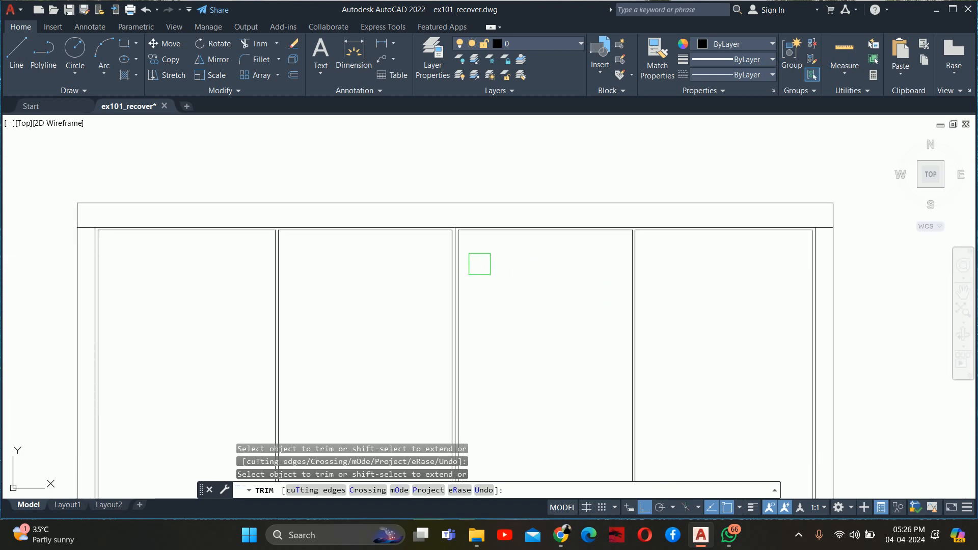
{"action": "scroll", "coordinate": [462, 344], "scroll_direction": "down", "scroll_amount": 2}
{"action": "middle_click_drag", "start_coordinate": [463, 344], "coordinate": [461, 220]}
{"action": "scroll", "coordinate": [474, 399], "scroll_direction": "up", "scroll_amount": 6}
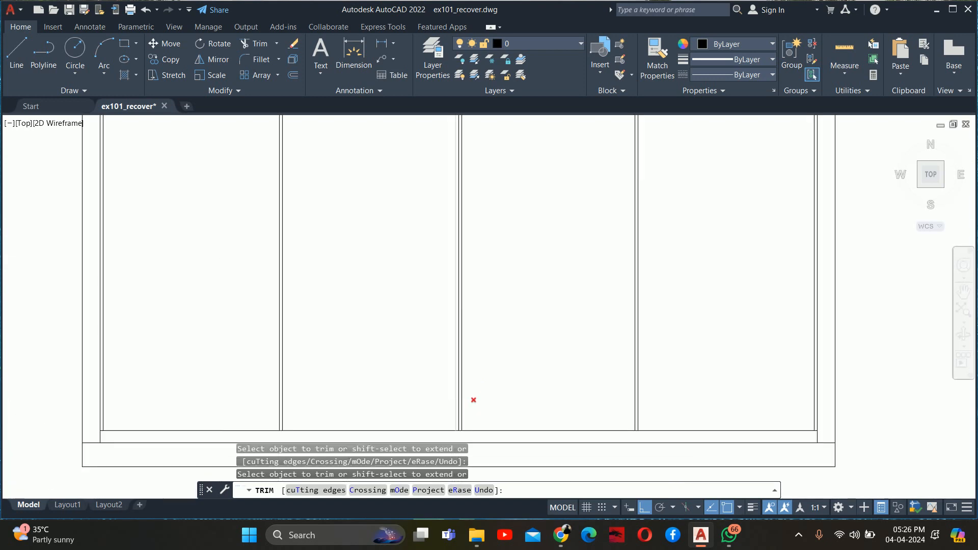
{"action": "key", "text": "Return"}
{"action": "key", "text": "Escape"}
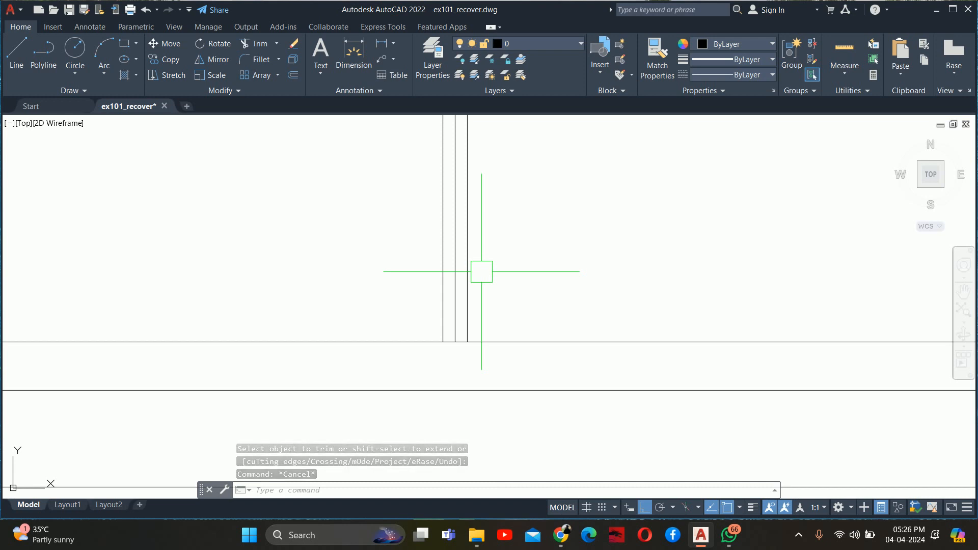
{"action": "type", "text": "tr"}
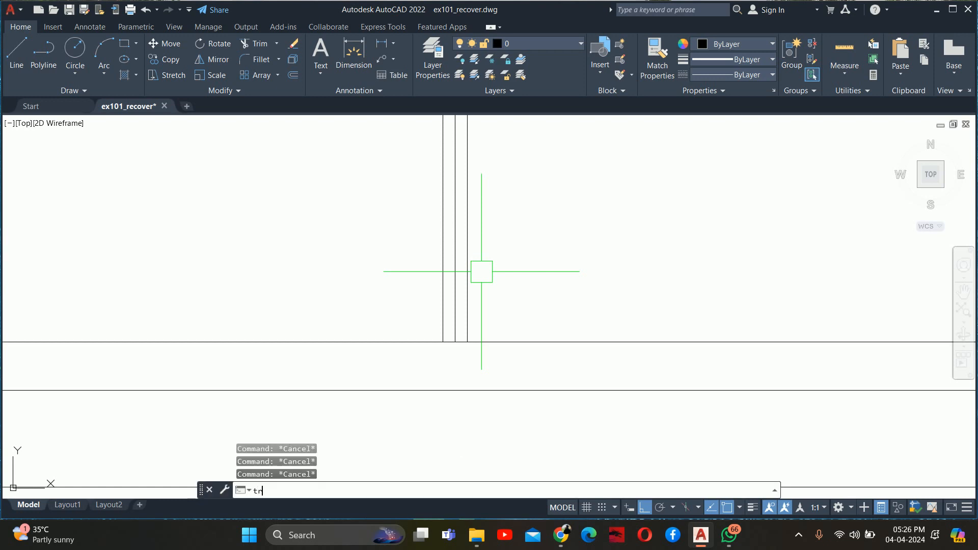
{"action": "key", "text": "Return"}
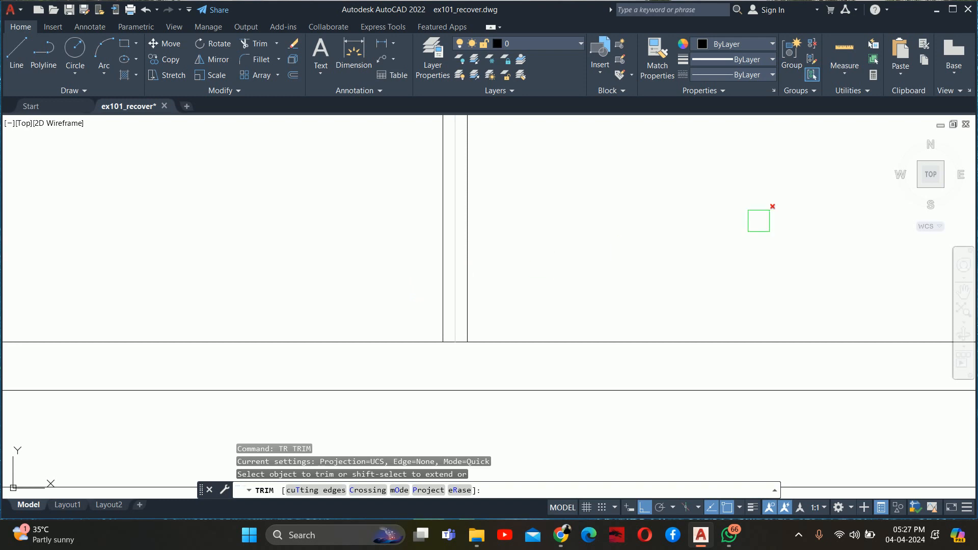
{"action": "mouse_move", "coordinate": [821, 209]}
{"action": "left_mouse_down"}
{"action": "mouse_move", "coordinate": [726, 229]}
{"action": "mouse_move", "coordinate": [683, 219]}
{"action": "mouse_move", "coordinate": [625, 248]}
{"action": "left_mouse_up"}
{"action": "left_click_drag", "start_coordinate": [698, 211], "coordinate": [602, 256]}
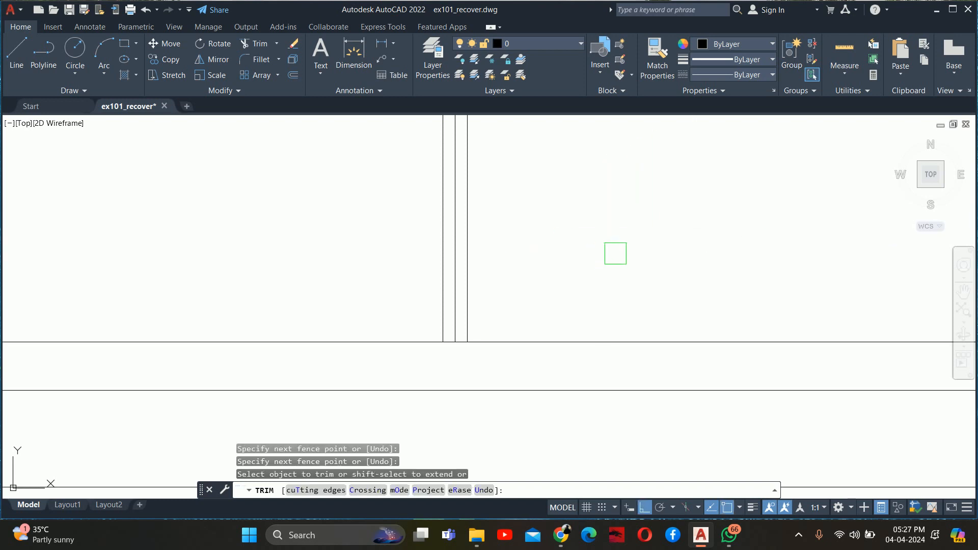
{"action": "left_click_drag", "start_coordinate": [680, 235], "coordinate": [610, 274]}
{"action": "left_click_drag", "start_coordinate": [713, 219], "coordinate": [652, 245]}
{"action": "scroll", "coordinate": [650, 245], "scroll_direction": "down", "scroll_amount": 2}
{"action": "key", "text": "Return"}
{"action": "scroll", "coordinate": [657, 238], "scroll_direction": "down", "scroll_amount": 3}
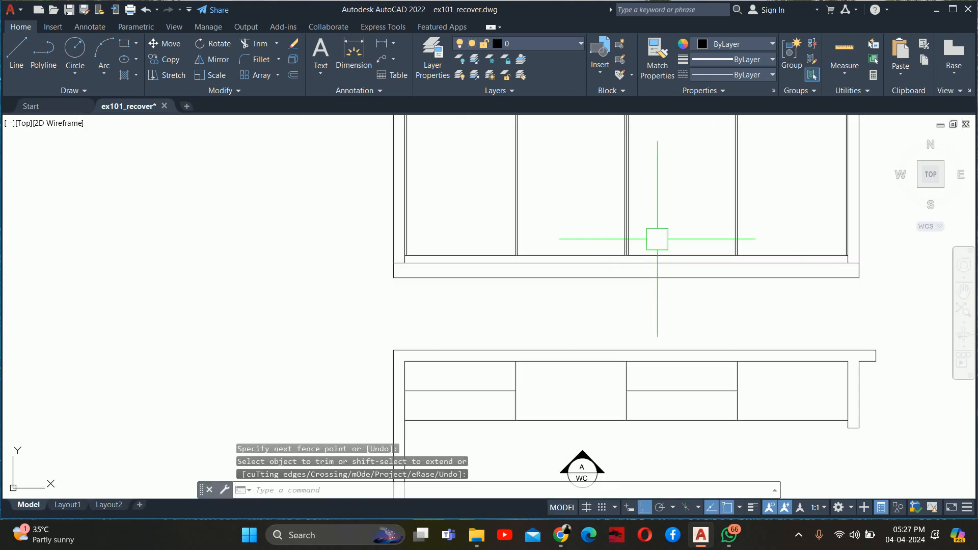
{"action": "middle_click_drag", "start_coordinate": [642, 240], "coordinate": [653, 329]}
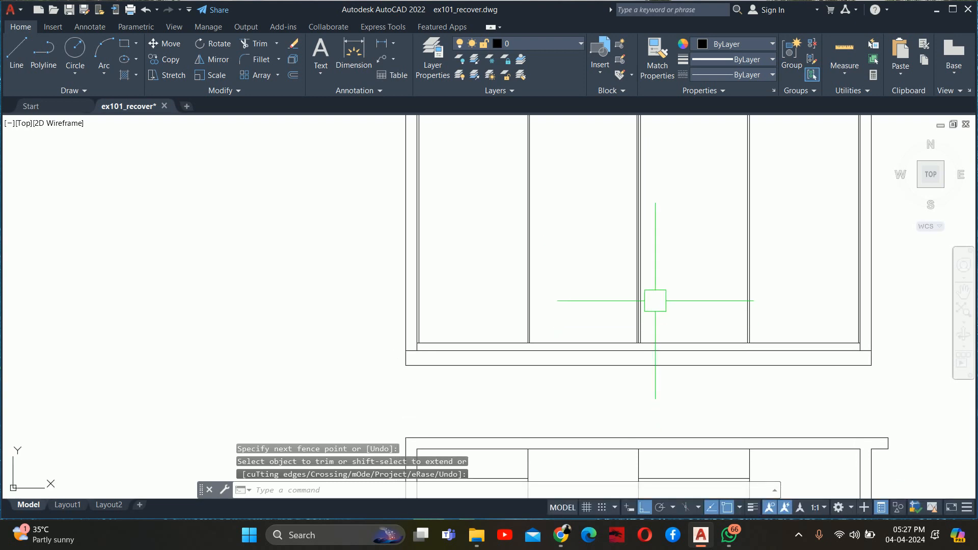
{"action": "left_click", "coordinate": [700, 298]}
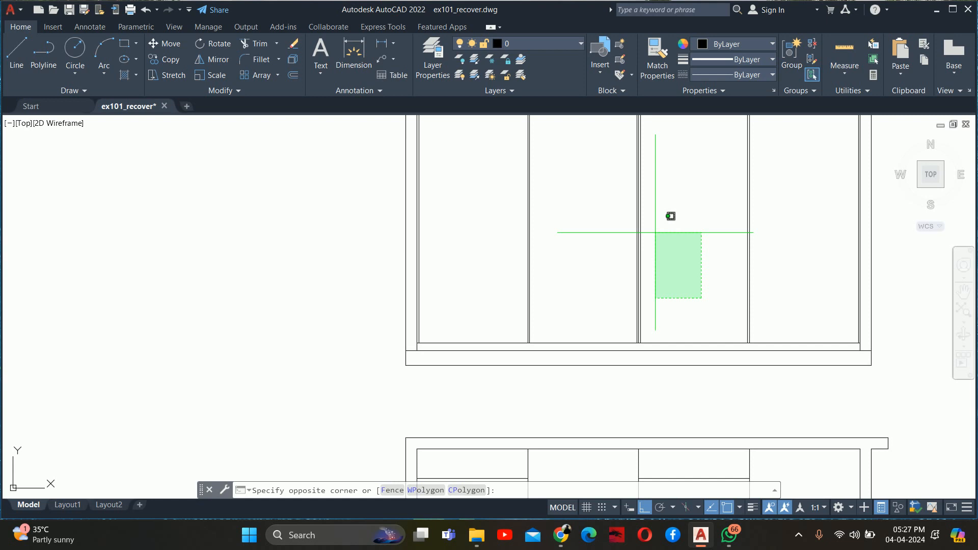
{"action": "left_click", "coordinate": [694, 243]}
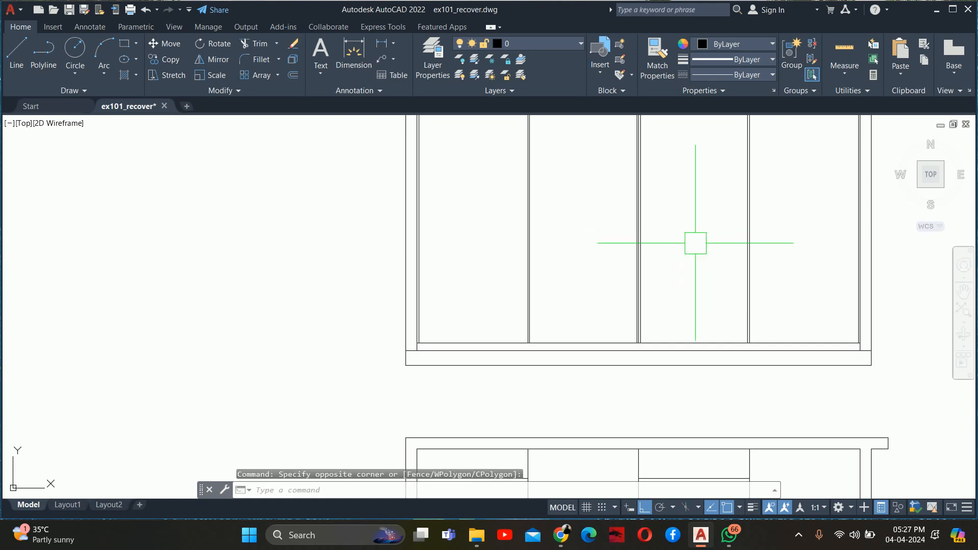
{"action": "left_click", "coordinate": [702, 297]}
{"action": "key", "text": "Escape"}
{"action": "key", "text": "Escape"}
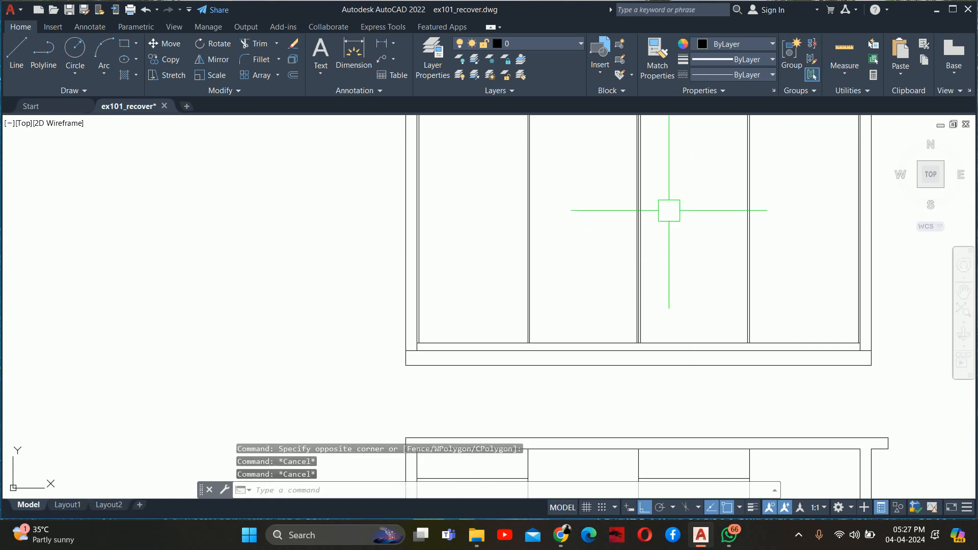
- Switch the Trim command's mode to Standard and leave the command
{"action": "type", "text": "tr"}
{"action": "key", "text": "Return"}
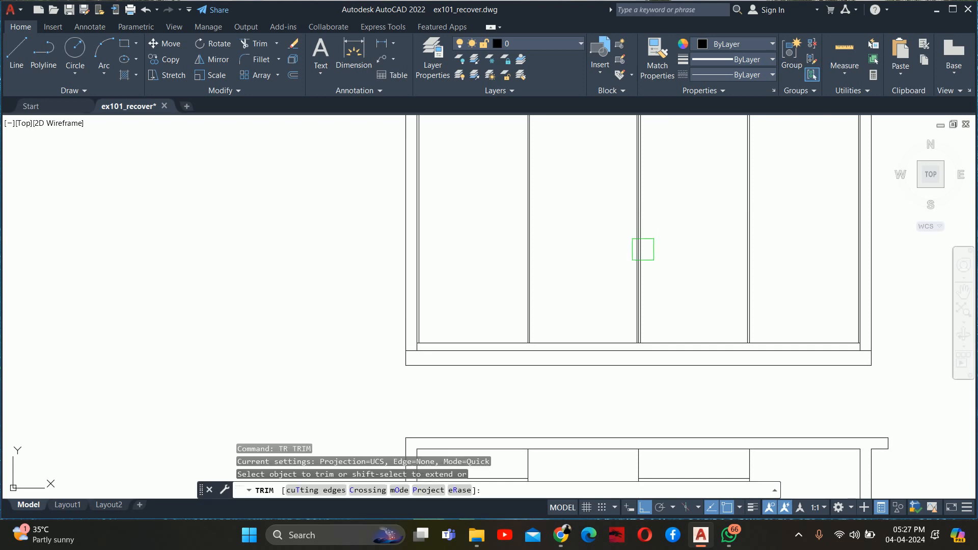
{"action": "left_click", "coordinate": [404, 490]}
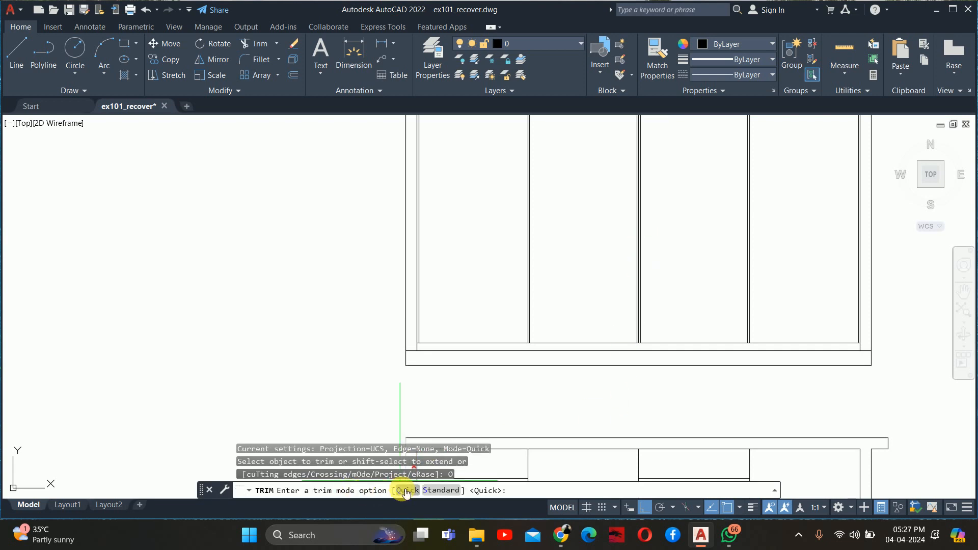
{"action": "left_click", "coordinate": [441, 489]}
{"action": "scroll", "coordinate": [453, 292], "scroll_direction": "down", "scroll_amount": 2}
{"action": "scroll", "coordinate": [453, 292], "scroll_direction": "down", "scroll_amount": 2}
{"action": "scroll", "coordinate": [441, 295], "scroll_direction": "up", "scroll_amount": 4}
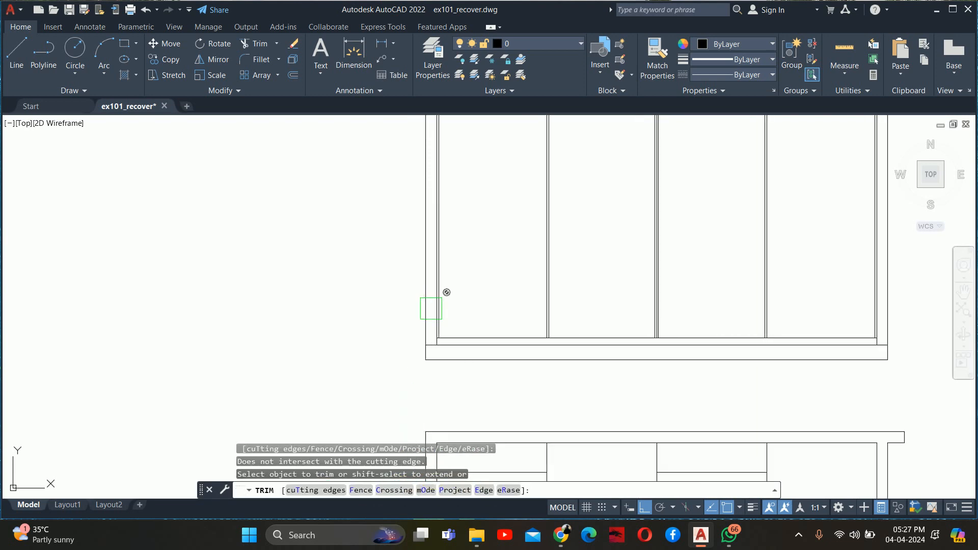
{"action": "key", "text": "Escape"}
{"action": "key", "text": "Escape"}
- Try to select the whole wardrobe elevation as cutting edges for a Standard-mode trim
{"action": "key", "text": "Return"}
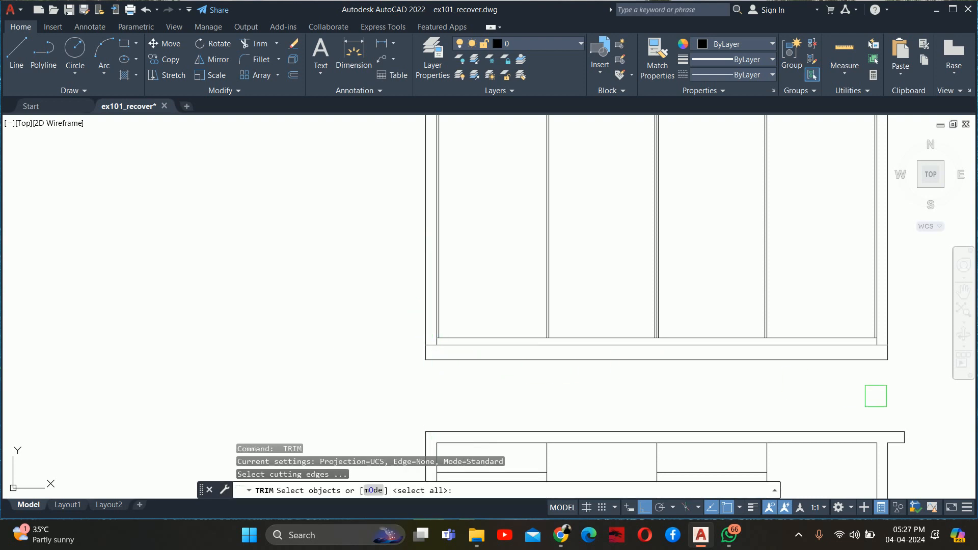
{"action": "left_click", "coordinate": [931, 396]}
{"action": "scroll", "coordinate": [708, 257], "scroll_direction": "down", "scroll_amount": 4}
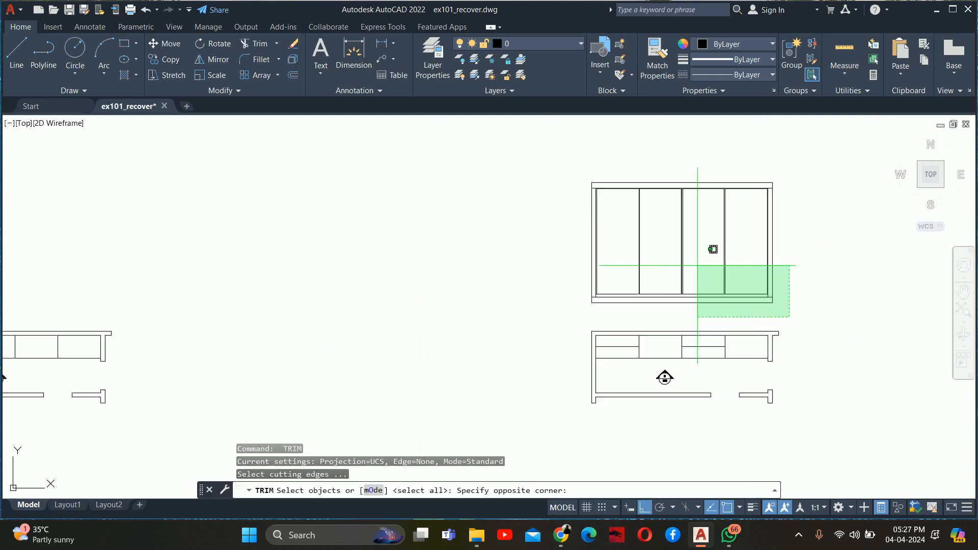
{"action": "left_click", "coordinate": [813, 316]}
{"action": "left_click", "coordinate": [831, 323]}
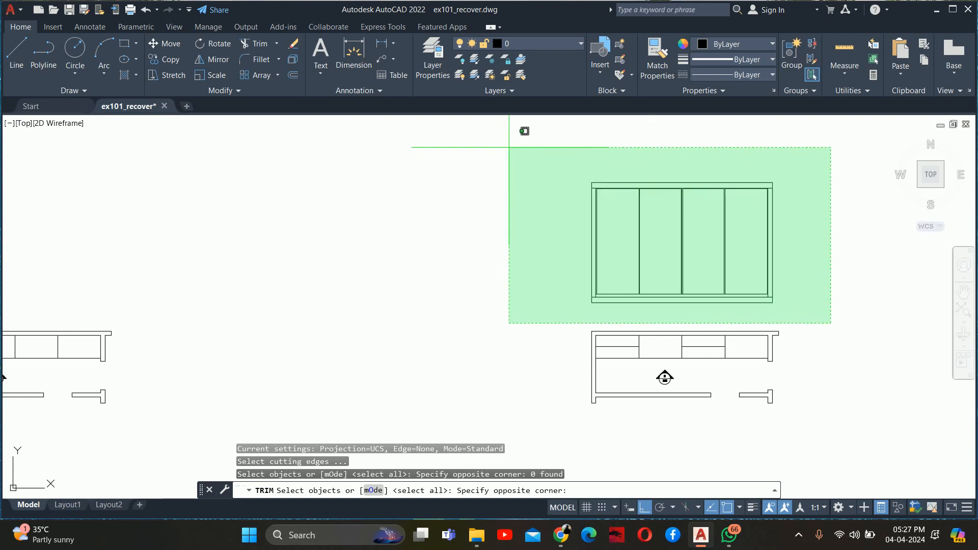
{"action": "left_click", "coordinate": [914, 296]}
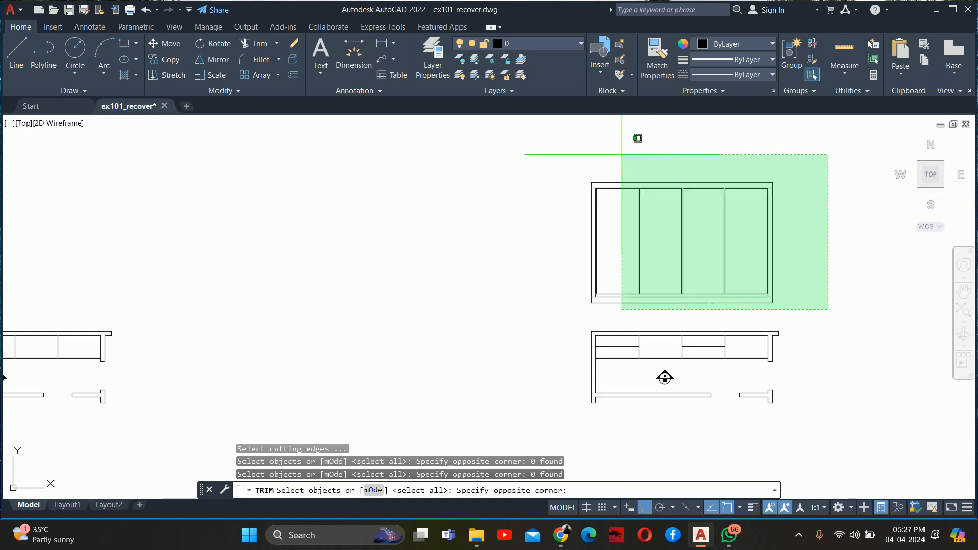
{"action": "key", "text": "Escape"}
- Switch the Trim command's mode back to Quick and leave the command
{"action": "key", "text": "Return"}
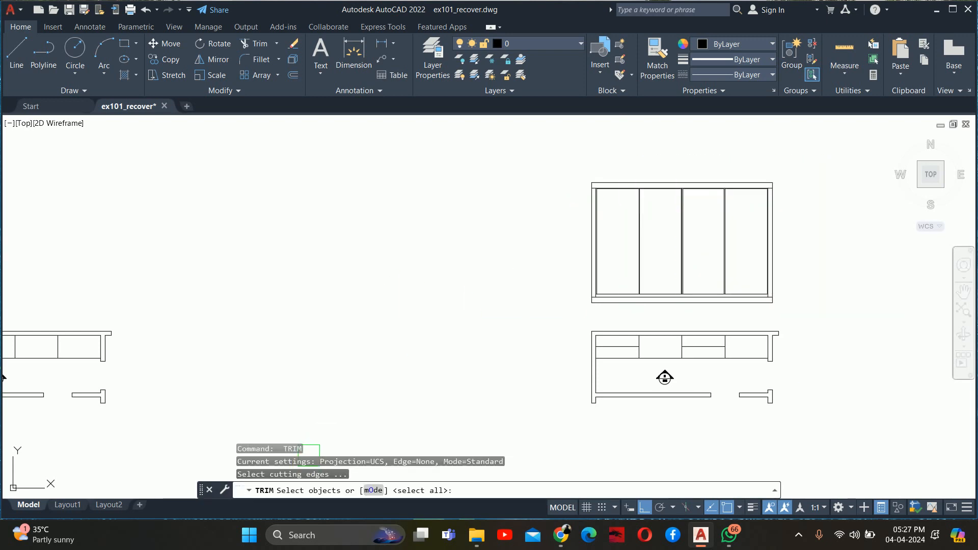
{"action": "left_click", "coordinate": [373, 490]}
{"action": "left_click", "coordinate": [406, 489]}
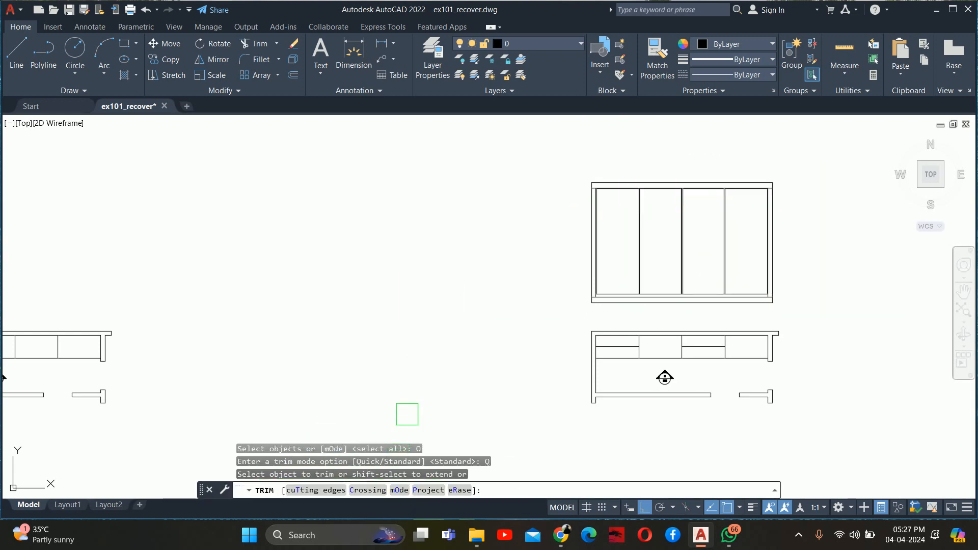
{"action": "key", "text": "Escape"}
{"action": "key", "text": "Return"}
{"action": "left_click", "coordinate": [471, 314]}
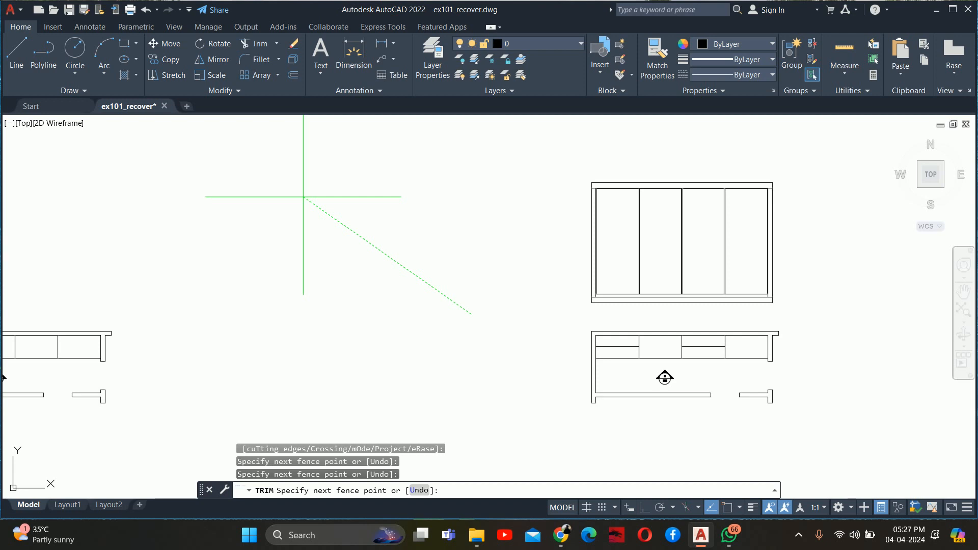
{"action": "key", "text": "Escape"}
{"action": "key", "text": "Escape"}
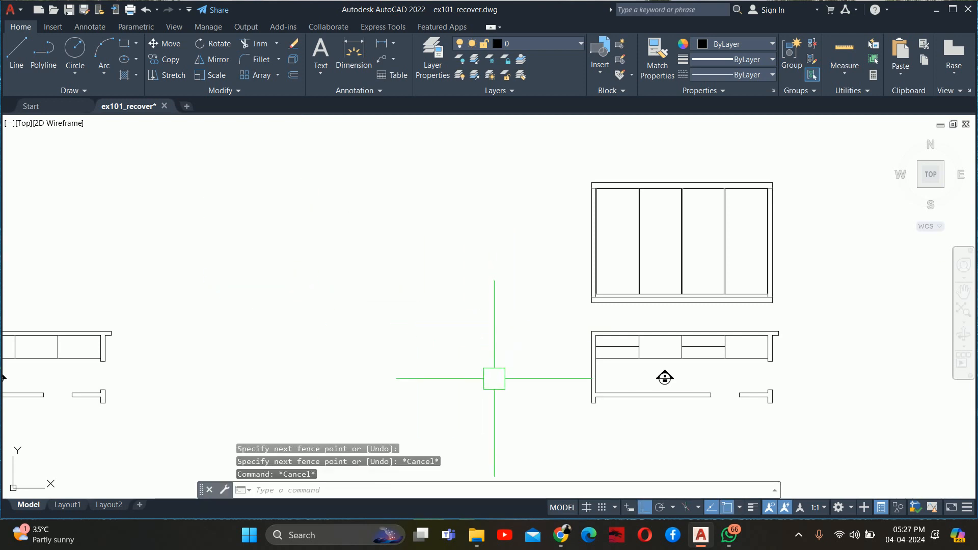
{"action": "key", "text": "Return"}
{"action": "left_click", "coordinate": [395, 490]}
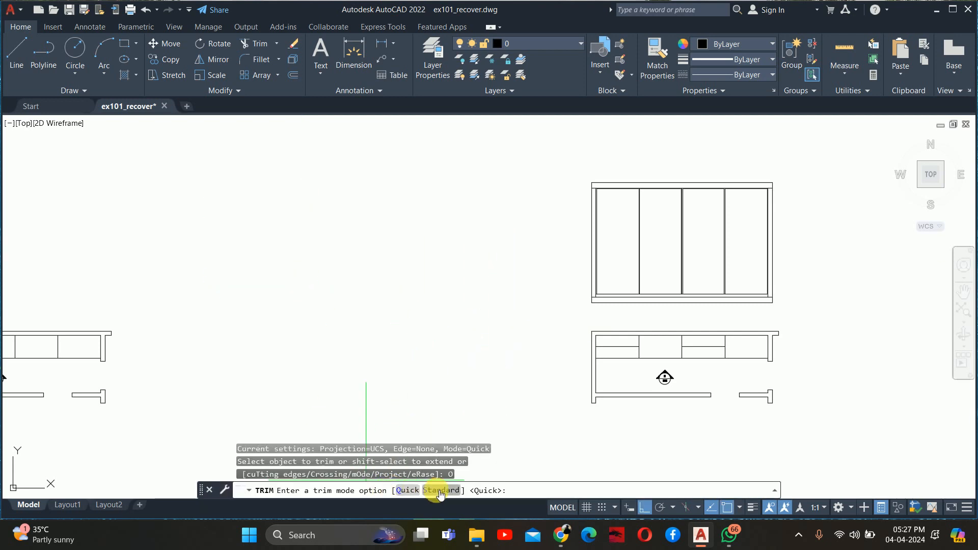
{"action": "key", "text": "Escape"}
{"action": "key", "text": "Escape"}
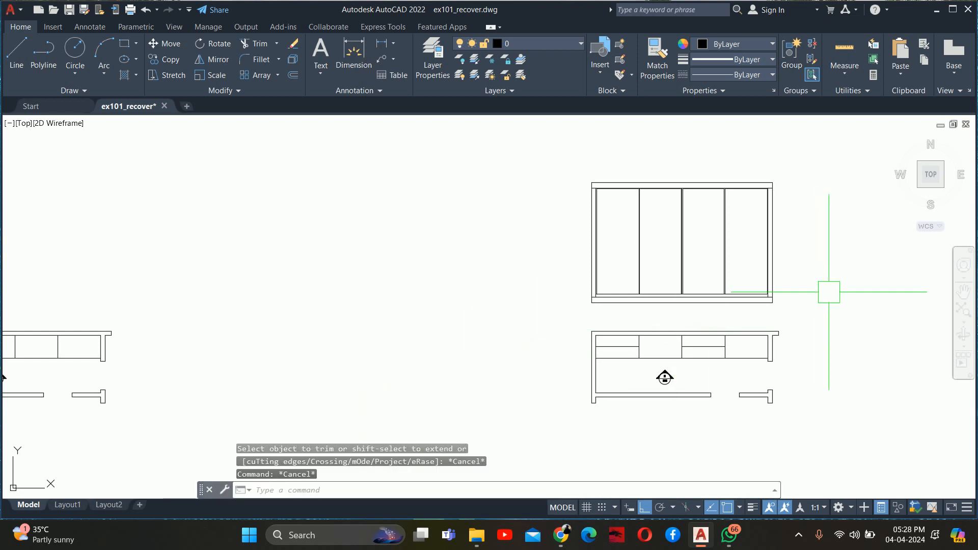
{"action": "key", "text": "Escape"}
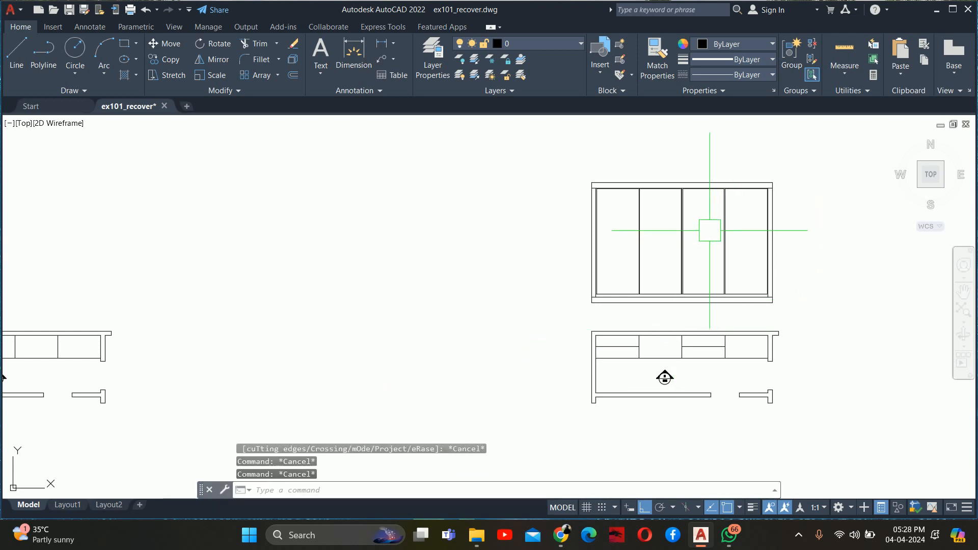
{"action": "scroll", "coordinate": [606, 210], "scroll_direction": "up", "scroll_amount": 5}
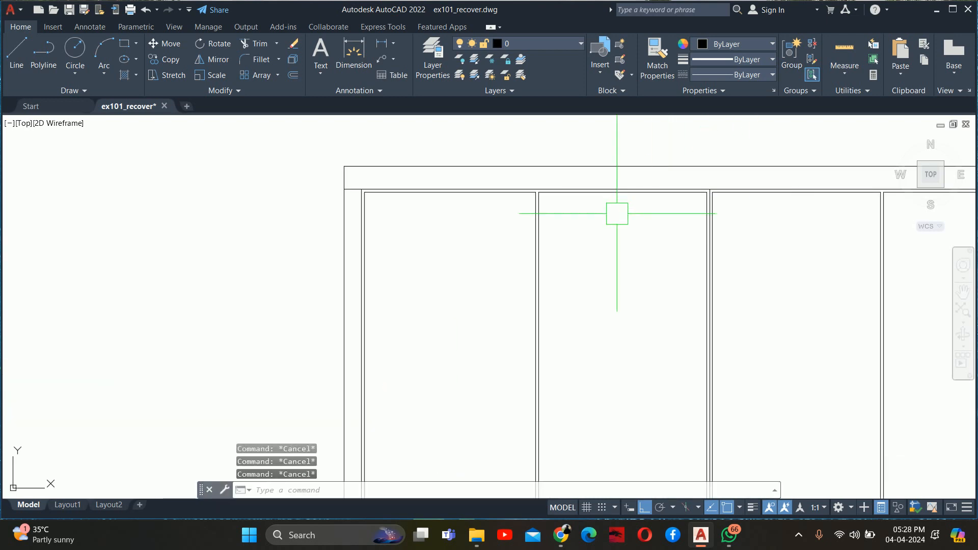
{"action": "scroll", "coordinate": [480, 237], "scroll_direction": "down", "scroll_amount": 2}
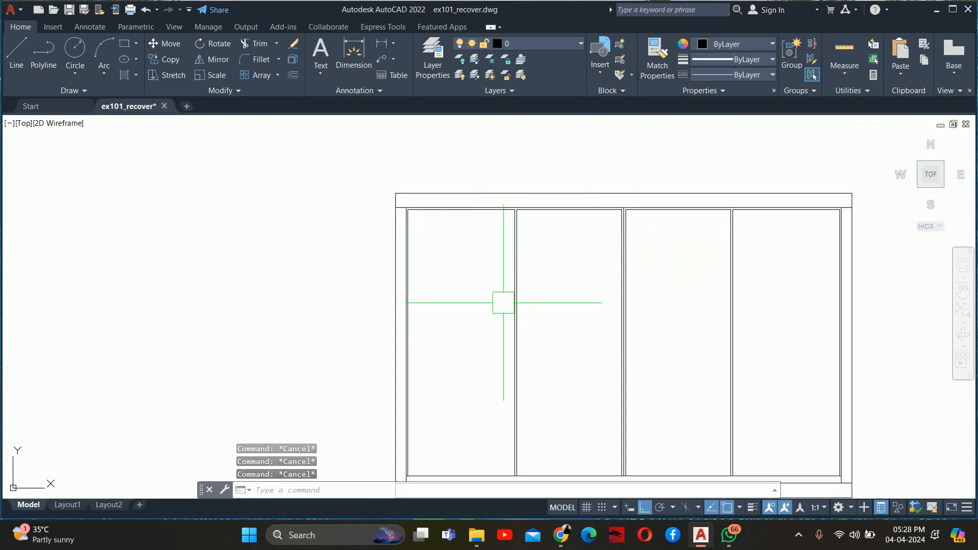
{"action": "scroll", "coordinate": [501, 327], "scroll_direction": "down", "scroll_amount": 2}
{"action": "middle_click_drag", "start_coordinate": [501, 327], "coordinate": [463, 233]}
{"action": "scroll", "coordinate": [412, 328], "scroll_direction": "up", "scroll_amount": 4}
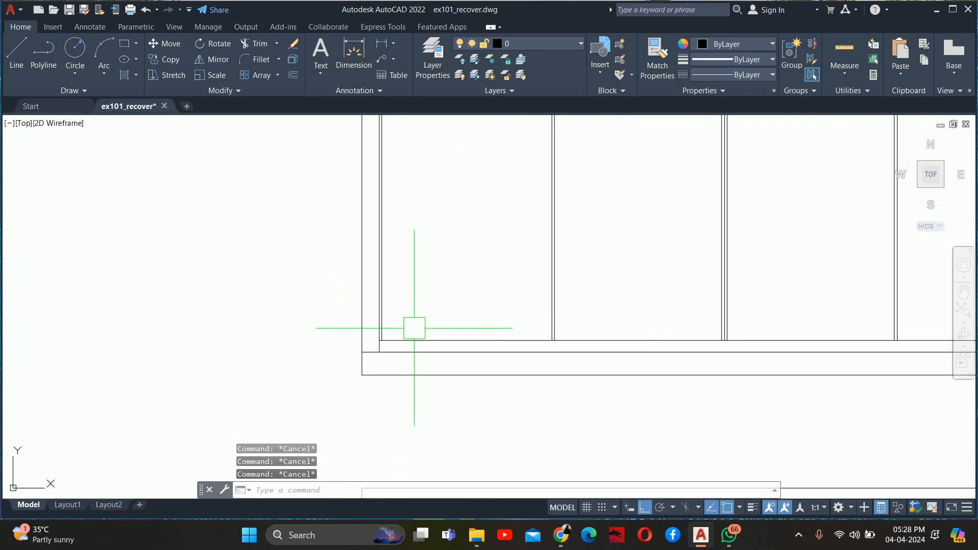
{"action": "type", "text": "o"}
{"action": "key", "text": "Return"}
{"action": "key", "text": "Escape"}
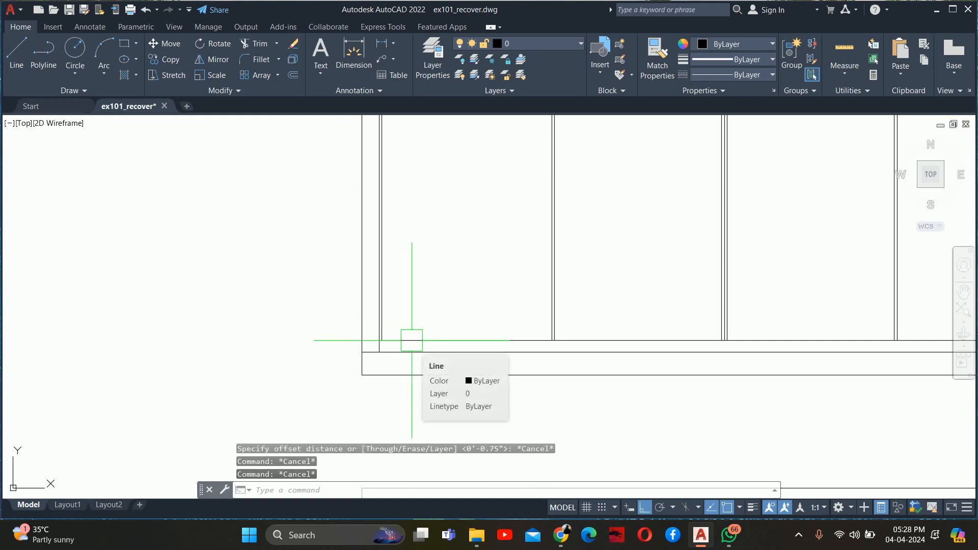
{"action": "scroll", "coordinate": [411, 340], "scroll_direction": "down", "scroll_amount": 6}
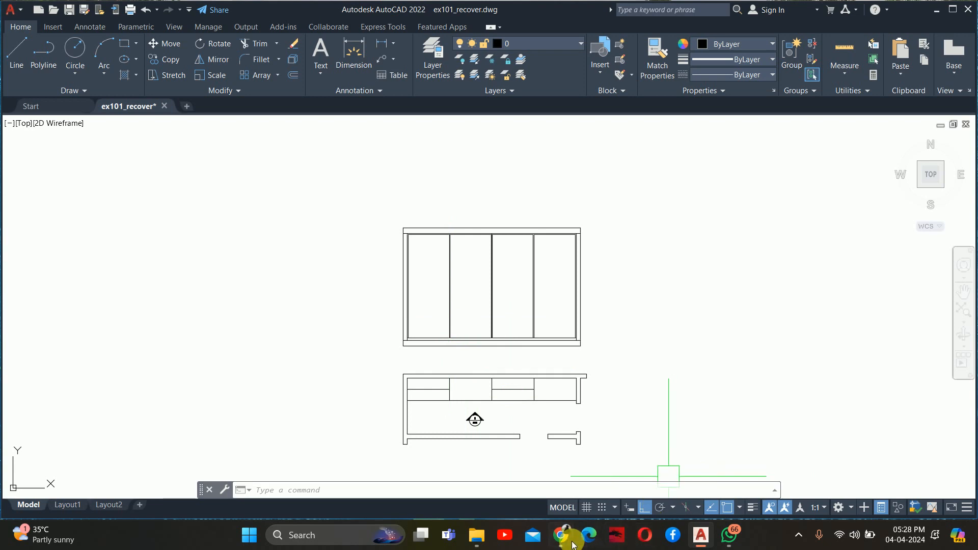
- Switch to the Pinterest page in Chrome and go back through the earlier wardrobe pins to the related wardrobe designs
{"action": "mouse_move", "coordinate": [572, 543]}
{"action": "left_click", "coordinate": [491, 471]}
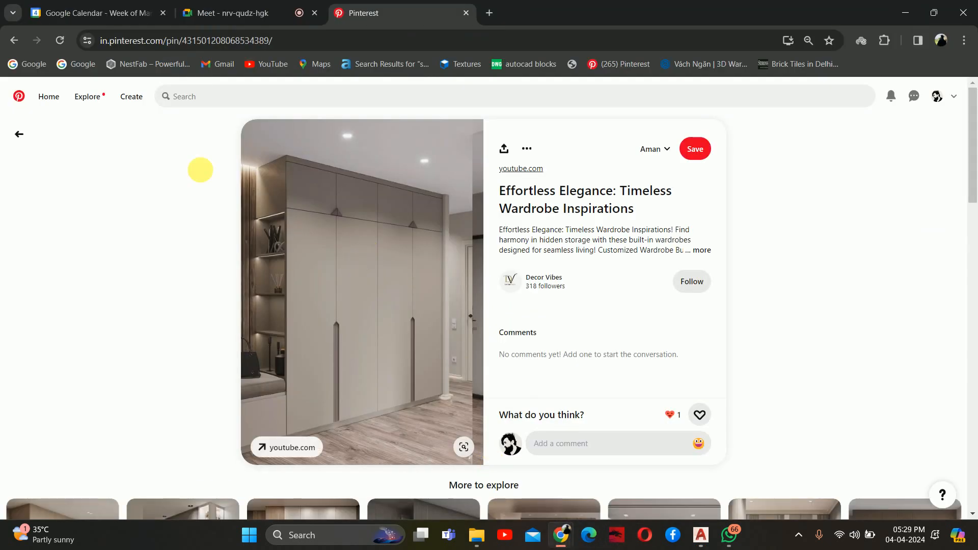
{"action": "left_click", "coordinate": [27, 128]}
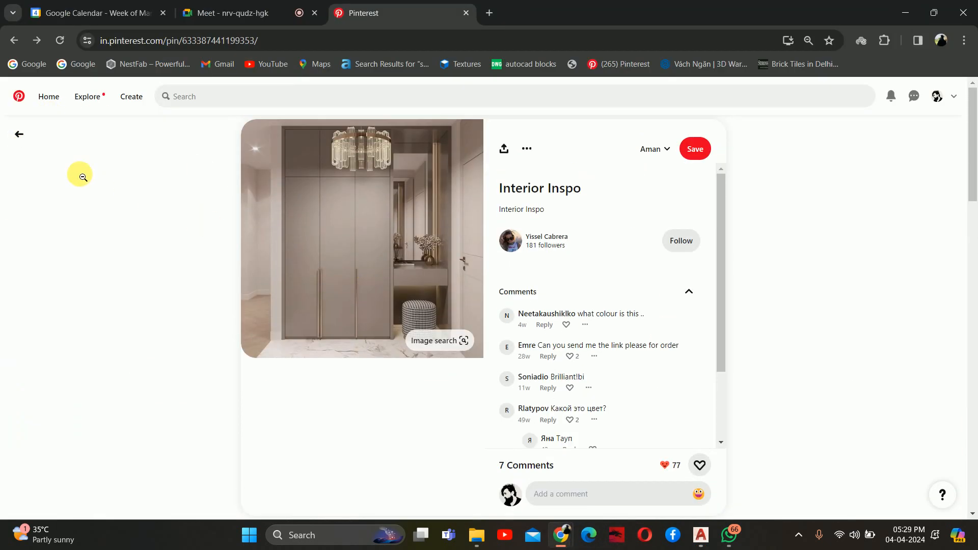
{"action": "left_click", "coordinate": [21, 136]}
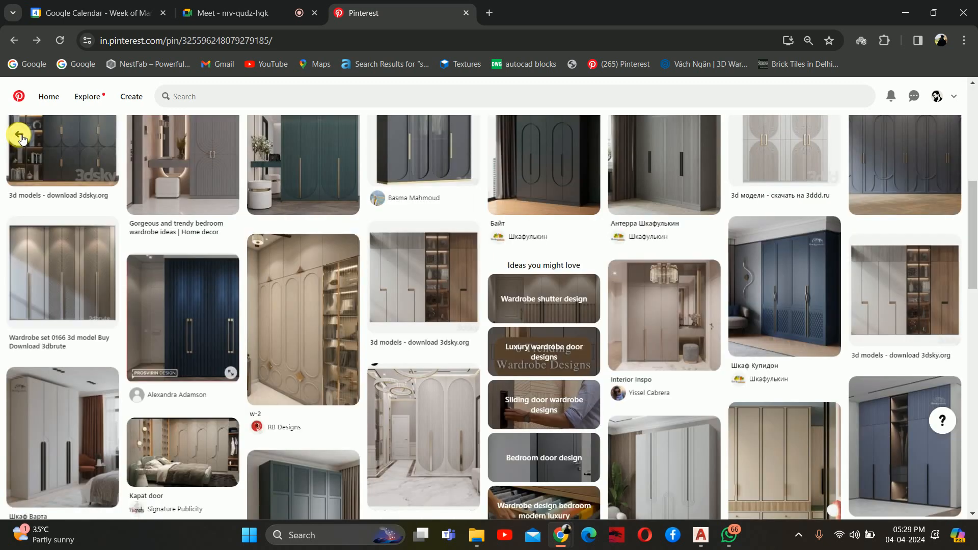
{"action": "scroll", "coordinate": [163, 246], "scroll_direction": "up", "scroll_amount": 5}
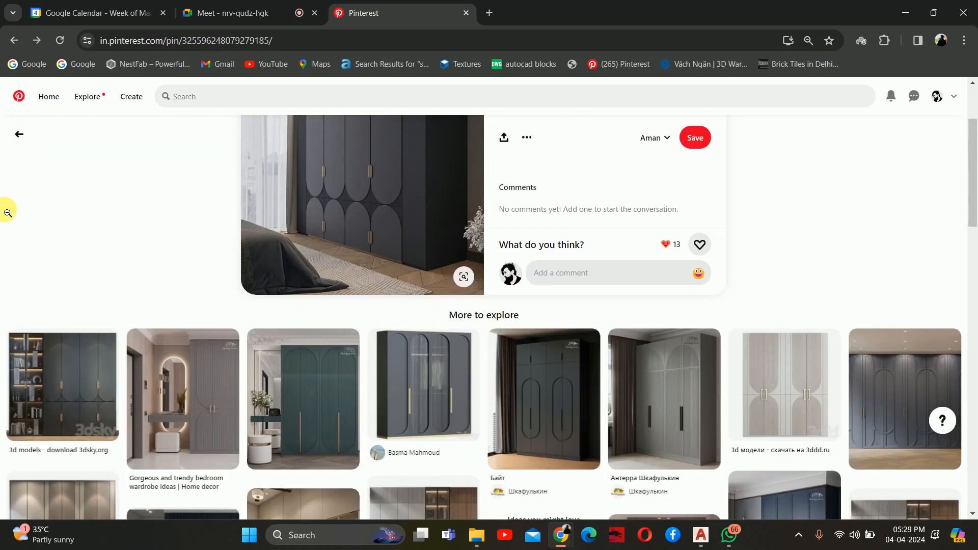
{"action": "left_click", "coordinate": [16, 135]}
{"action": "left_click", "coordinate": [17, 135]}
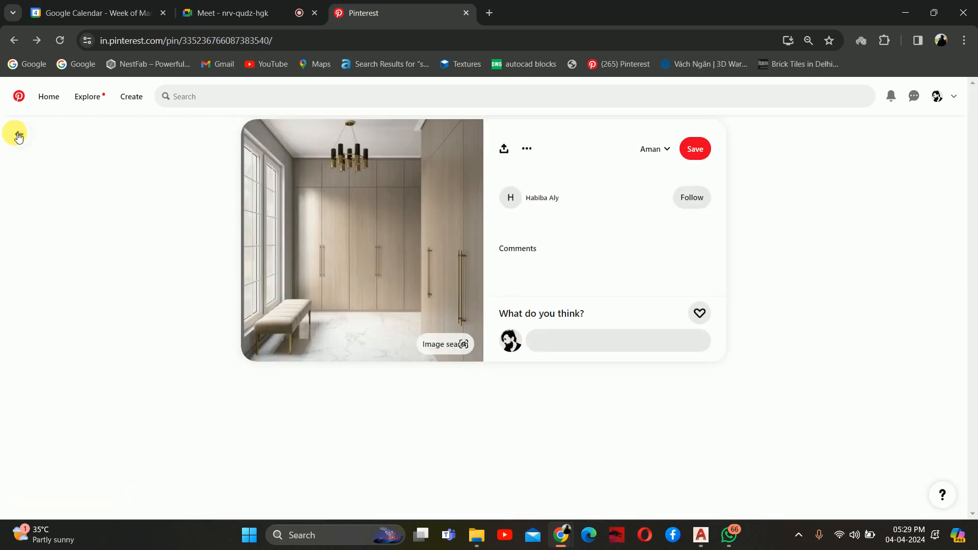
{"action": "left_click", "coordinate": [18, 136]}
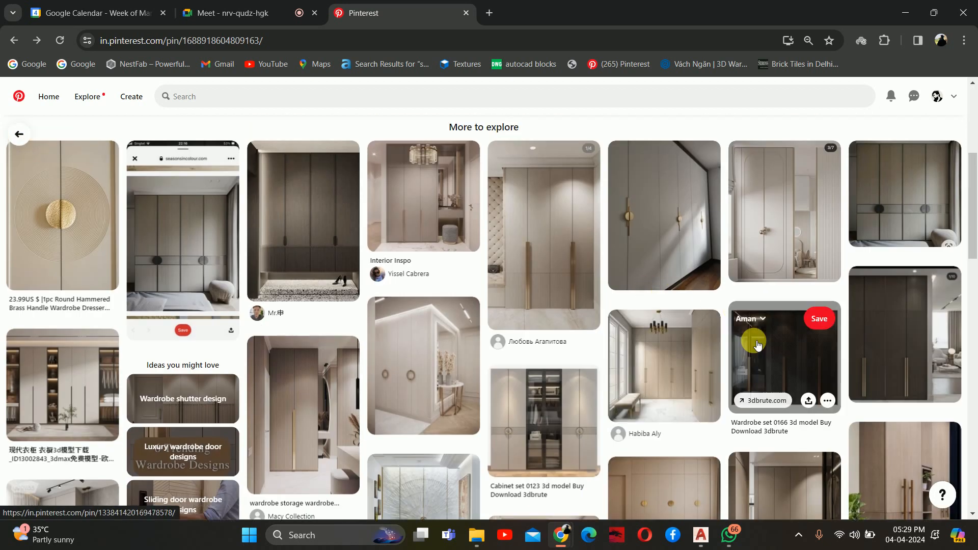
- View the Wardrobe set 0166 pin and the hanssem.com glass-door wardrobe pin as references and return to AutoCAD
{"action": "left_click", "coordinate": [746, 346]}
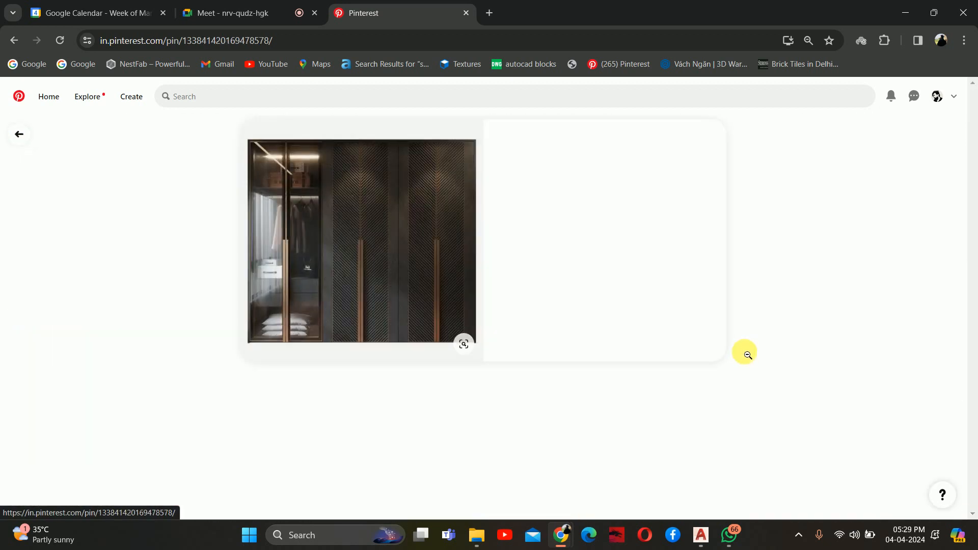
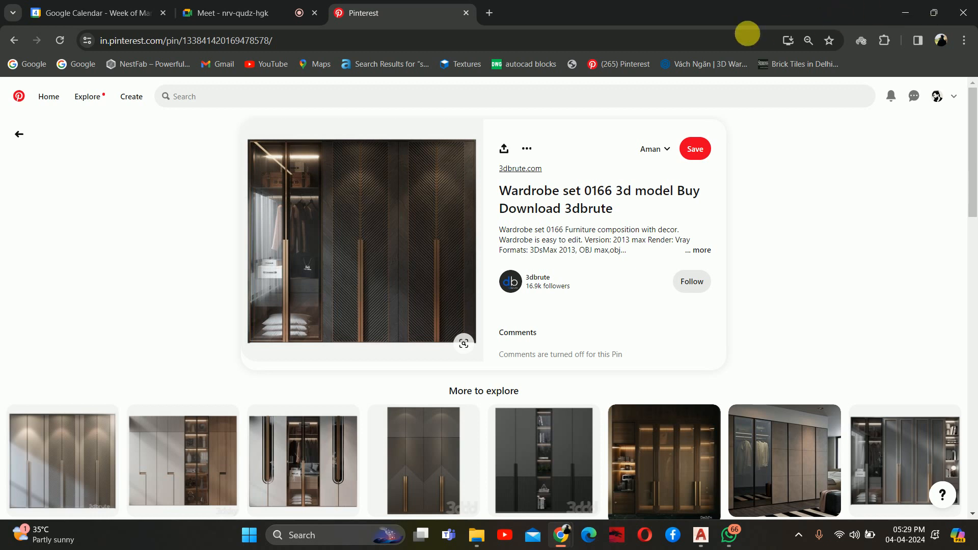
{"action": "left_click", "coordinate": [786, 448]}
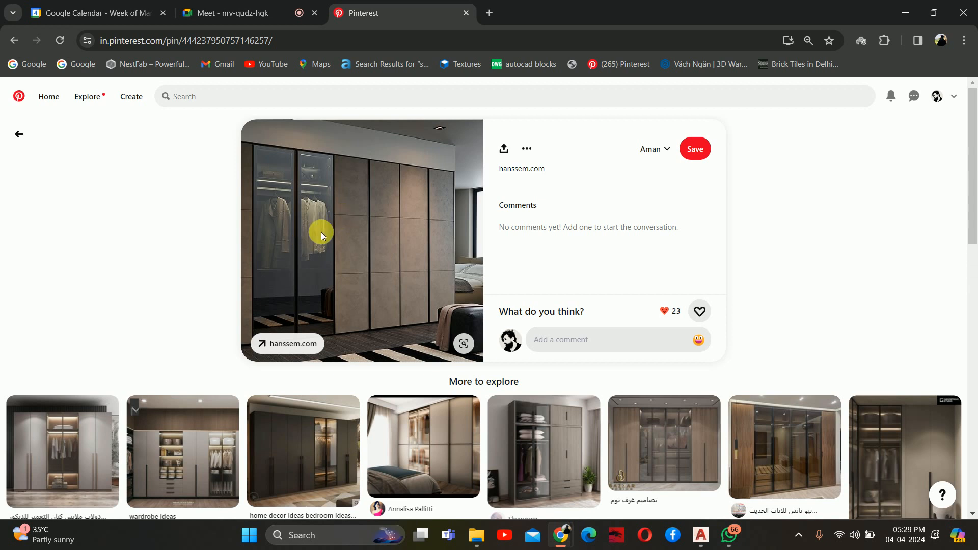
{"action": "left_click", "coordinate": [905, 13]}
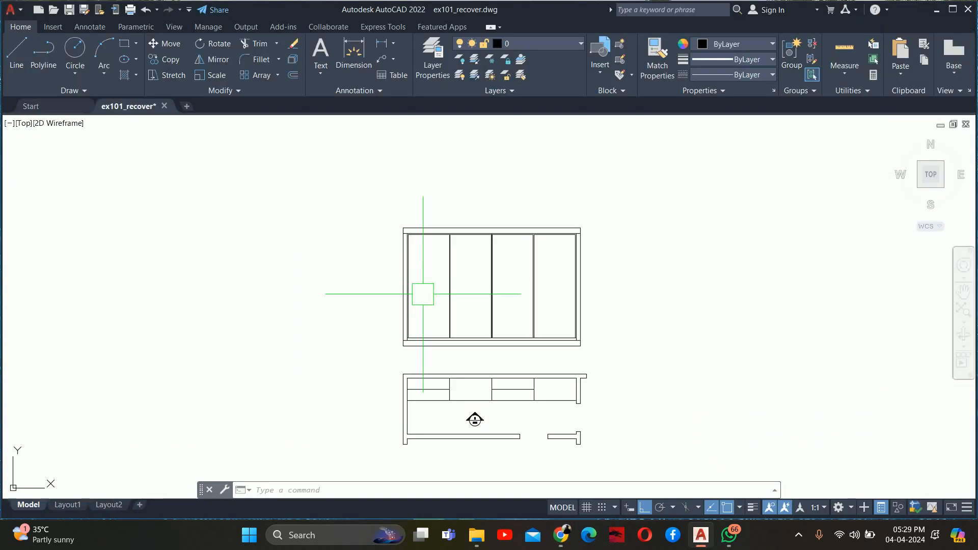
- Offset the bottom outline of the wardrobe elevation 36 inches upward across the compartments
{"action": "key", "text": "Escape"}
{"action": "key", "text": "Escape"}
{"action": "key", "text": "Escape"}
{"action": "scroll", "coordinate": [433, 356], "scroll_direction": "up", "scroll_amount": 4}
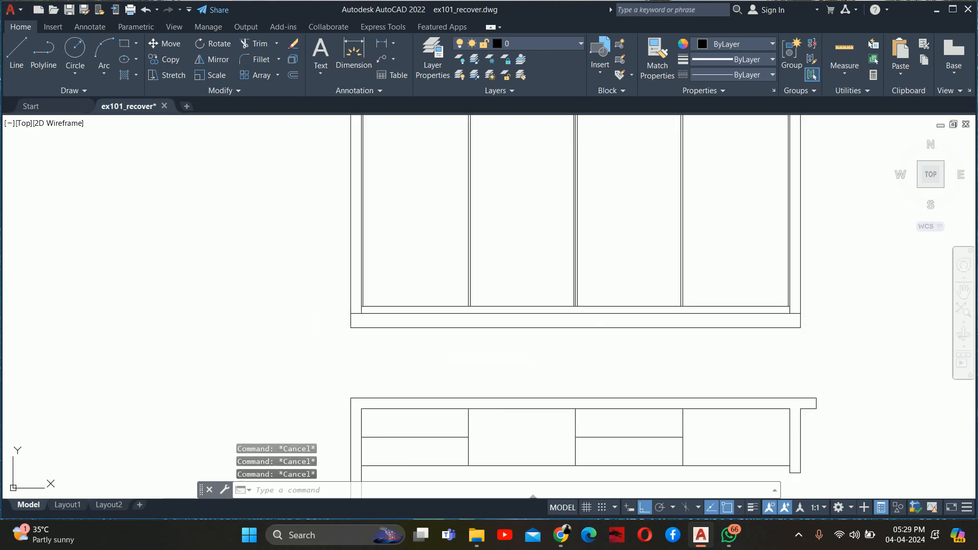
{"action": "middle_click_drag", "start_coordinate": [404, 330], "coordinate": [420, 344]}
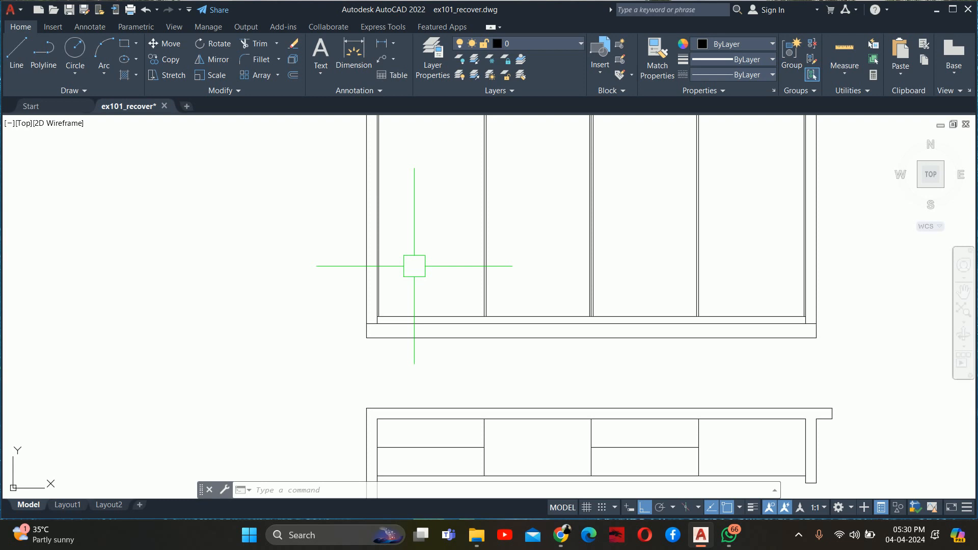
{"action": "key", "text": "Escape"}
{"action": "key", "text": "Escape"}
{"action": "key", "text": "Escape"}
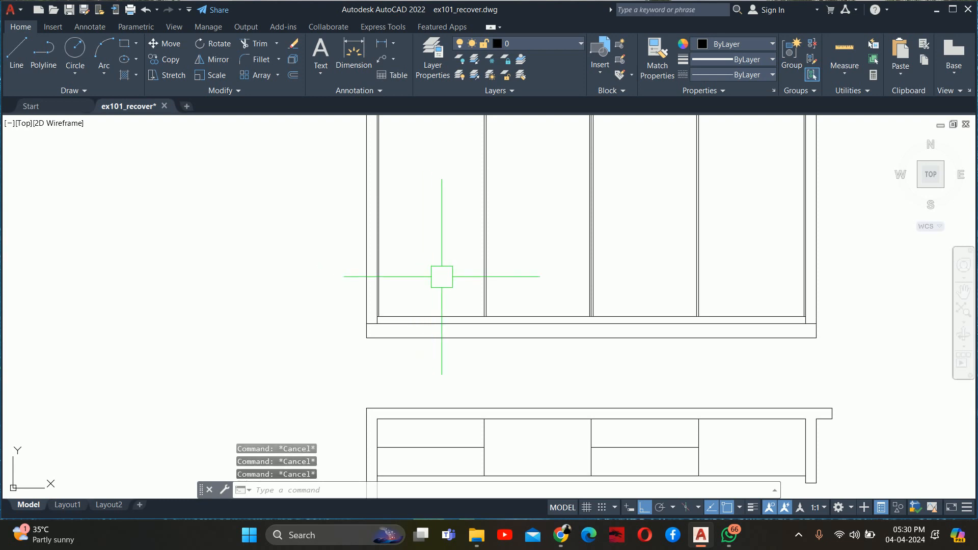
{"action": "type", "text": "o"}
{"action": "key", "text": "Return"}
{"action": "type", "text": "36"}
{"action": "key", "text": "Return"}
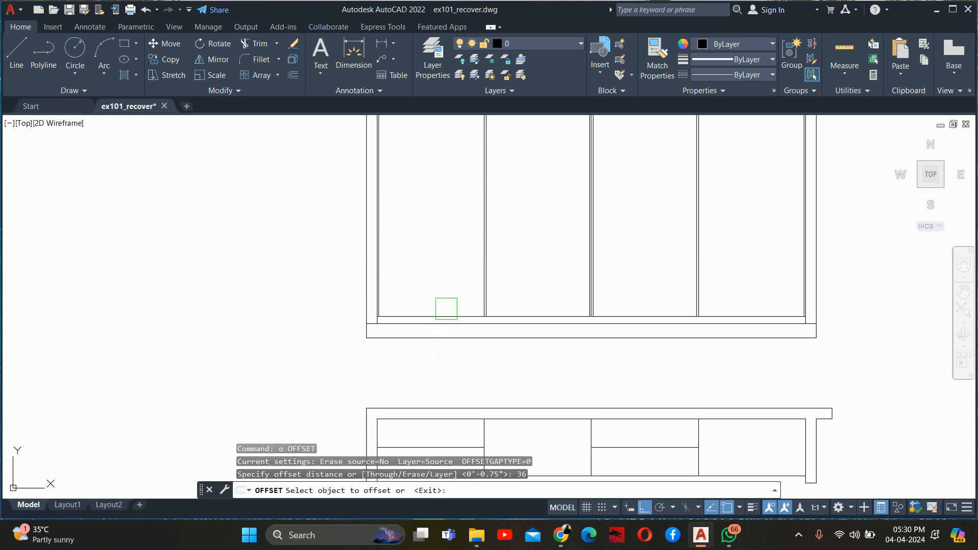
{"action": "left_click", "coordinate": [442, 337]}
{"action": "key", "text": "Escape"}
{"action": "key", "text": "Escape"}
{"action": "key", "text": "Escape"}
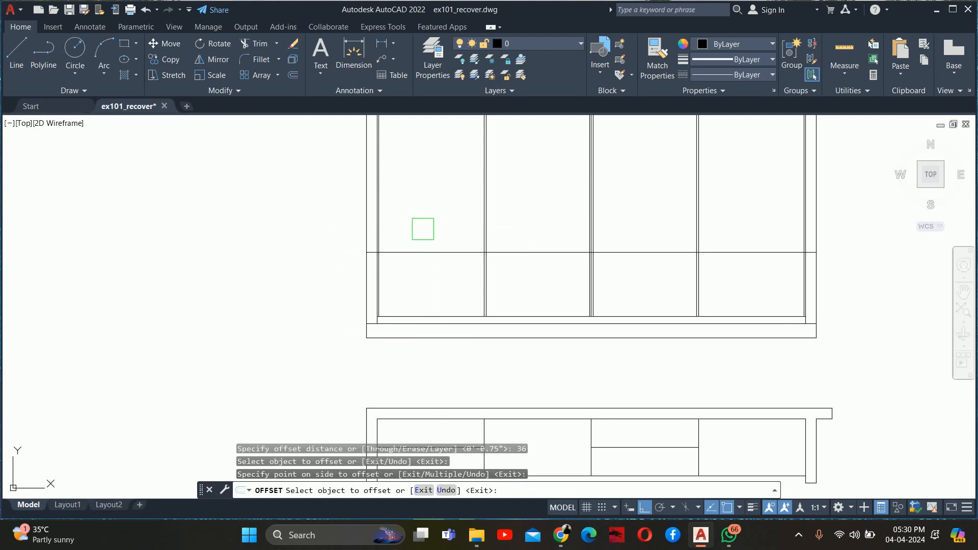
- Delete the horizontal line that was offset 36 inches above the bottom outline of the wardrobe elevation
{"action": "scroll", "coordinate": [422, 230], "scroll_direction": "up", "scroll_amount": 2}
{"action": "key", "text": "Return"}
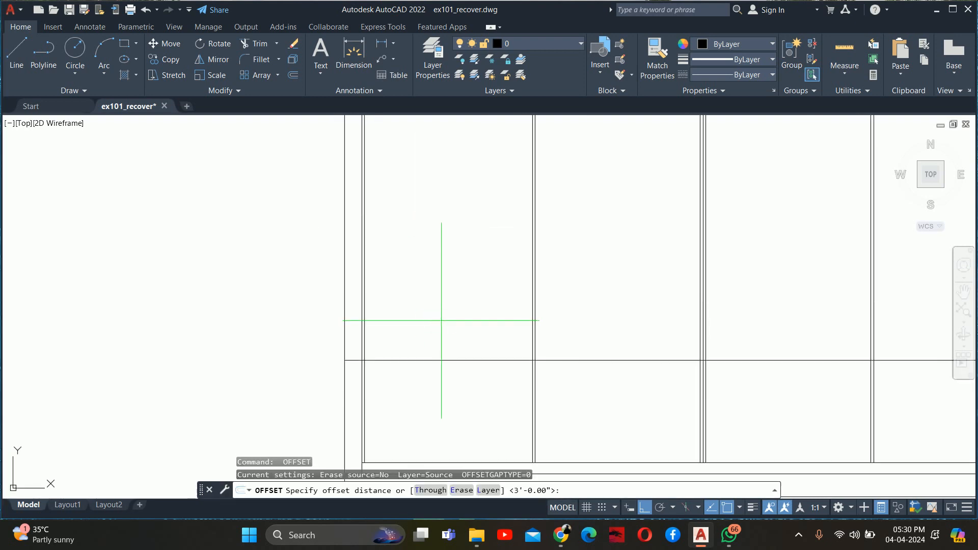
{"action": "type", "text": "4'"}
{"action": "key", "text": "Return"}
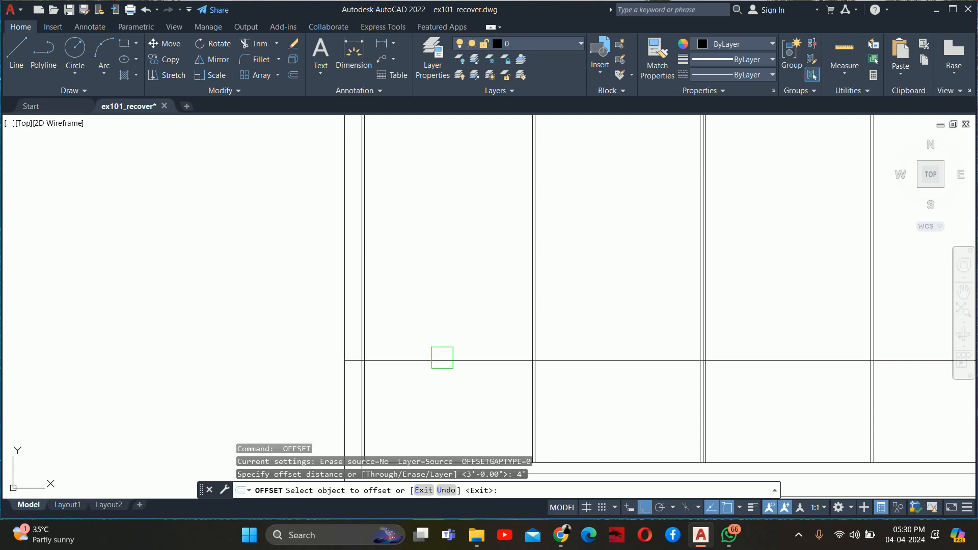
{"action": "key", "text": "Escape"}
{"action": "scroll", "coordinate": [443, 354], "scroll_direction": "down", "scroll_amount": 2}
{"action": "left_click", "coordinate": [443, 353]}
{"action": "key", "text": "Delete"}
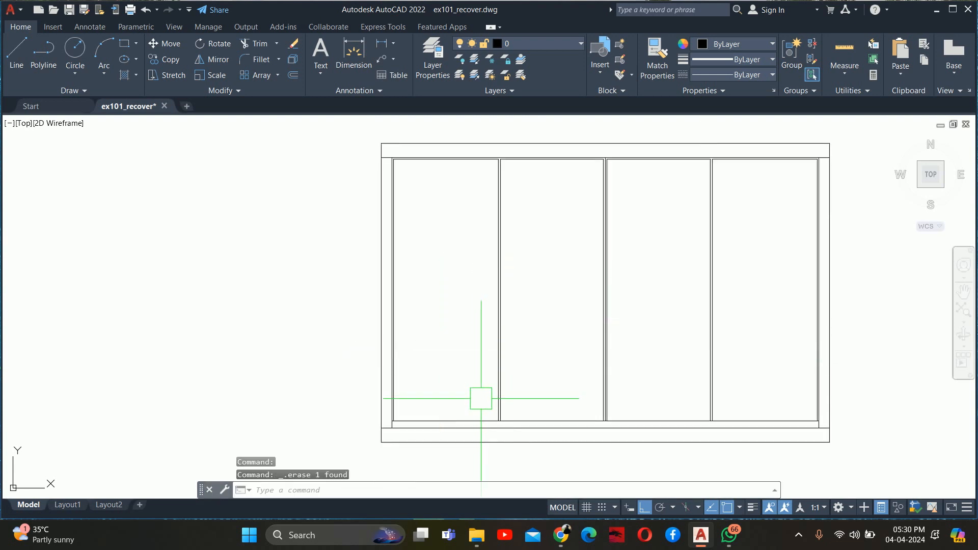
- Offset the upper line of the wardrobe's base strip 3 feet upward across the compartments
{"action": "type", "text": "o"}
{"action": "key", "text": "Return"}
{"action": "type", "text": "4"}
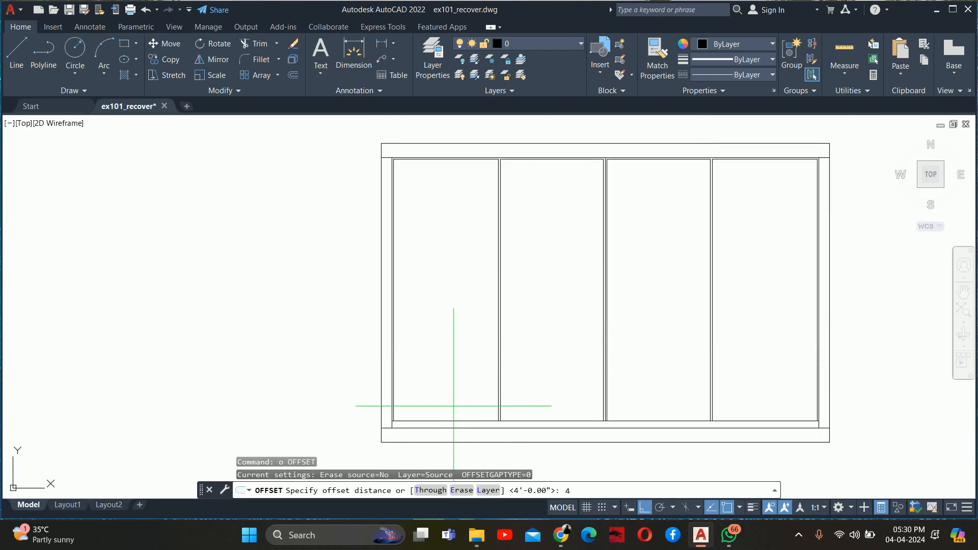
{"action": "key", "text": "BackSpace"}
{"action": "key", "text": "Return"}
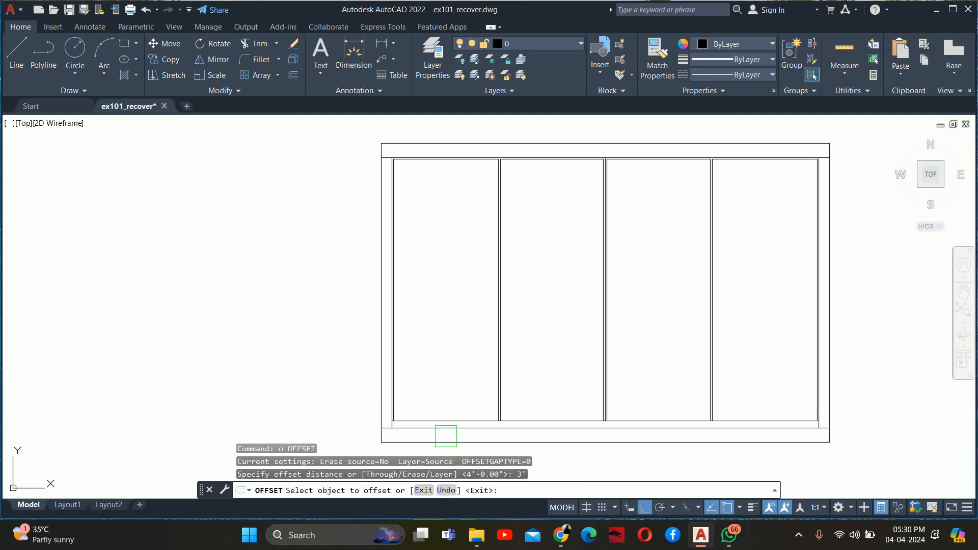
{"action": "scroll", "coordinate": [433, 432], "scroll_direction": "up", "scroll_amount": 3}
{"action": "left_click", "coordinate": [400, 395]}
{"action": "scroll", "coordinate": [414, 389], "scroll_direction": "down", "scroll_amount": 2}
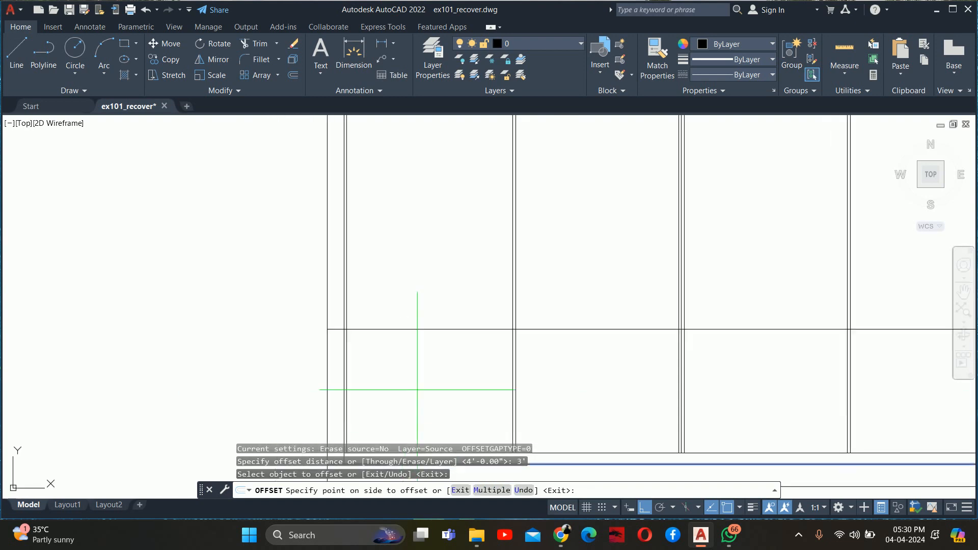
{"action": "key", "text": "Escape"}
{"action": "key", "text": "Escape"}
{"action": "key", "text": "Escape"}
{"action": "scroll", "coordinate": [376, 338], "scroll_direction": "up", "scroll_amount": 4}
{"action": "middle_click_drag", "start_coordinate": [371, 349], "coordinate": [377, 361]}
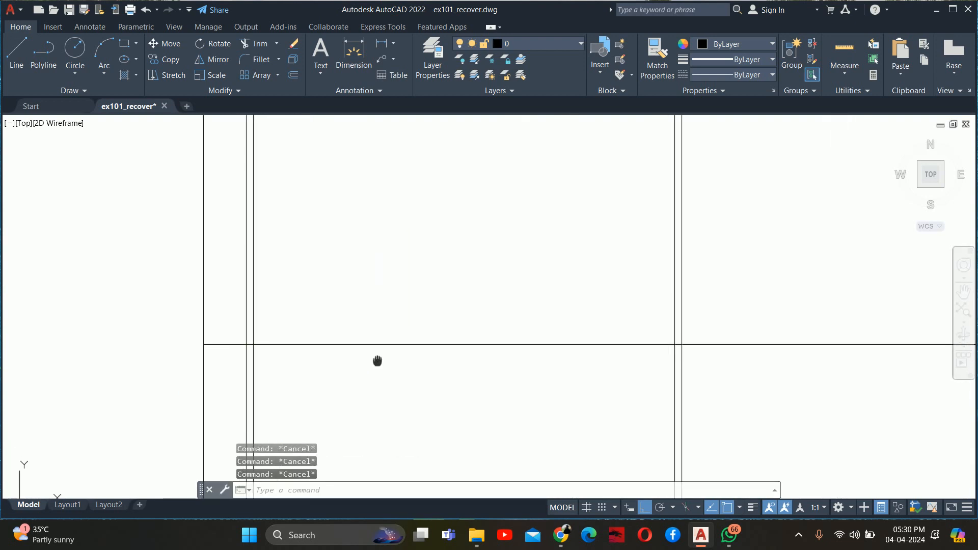
- Trim the new horizontal line at the partition edges so it spans only the first compartment
{"action": "type", "text": "tr"}
{"action": "key", "text": "Return"}
{"action": "scroll", "coordinate": [236, 345], "scroll_direction": "up", "scroll_amount": 2}
{"action": "left_click", "coordinate": [235, 344]}
{"action": "scroll", "coordinate": [260, 334], "scroll_direction": "up", "scroll_amount": 4}
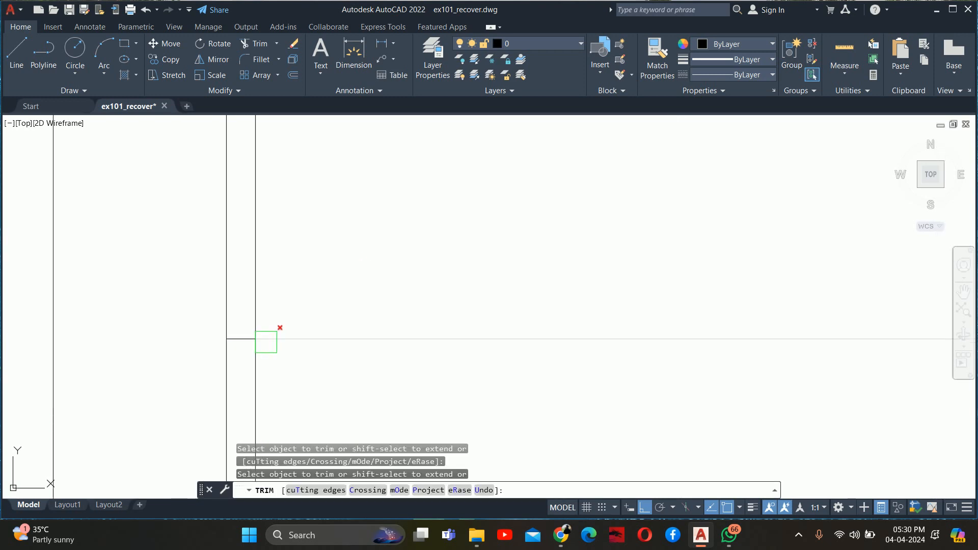
{"action": "scroll", "coordinate": [380, 360], "scroll_direction": "down", "scroll_amount": 5}
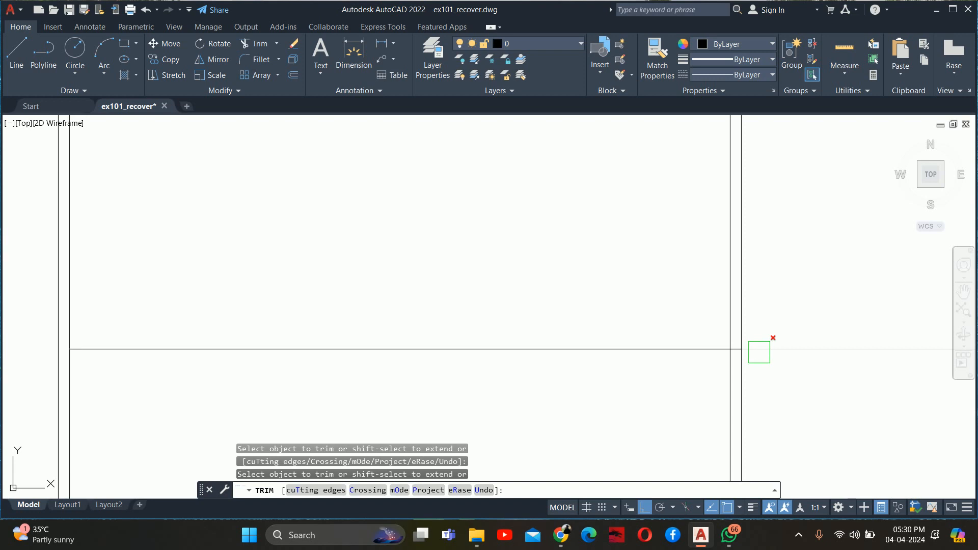
{"action": "scroll", "coordinate": [752, 352], "scroll_direction": "up", "scroll_amount": 3}
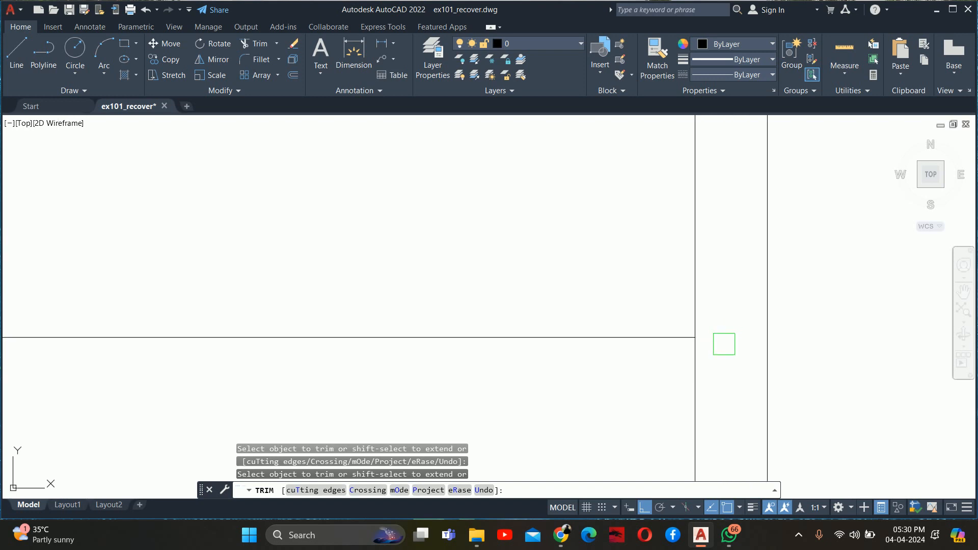
{"action": "key", "text": "Escape"}
{"action": "key", "text": "Escape"}
{"action": "key", "text": "Escape"}
{"action": "scroll", "coordinate": [650, 324], "scroll_direction": "down", "scroll_amount": 5}
{"action": "scroll", "coordinate": [591, 315], "scroll_direction": "down", "scroll_amount": 4}
{"action": "middle_click_drag", "start_coordinate": [590, 315], "coordinate": [602, 327]}
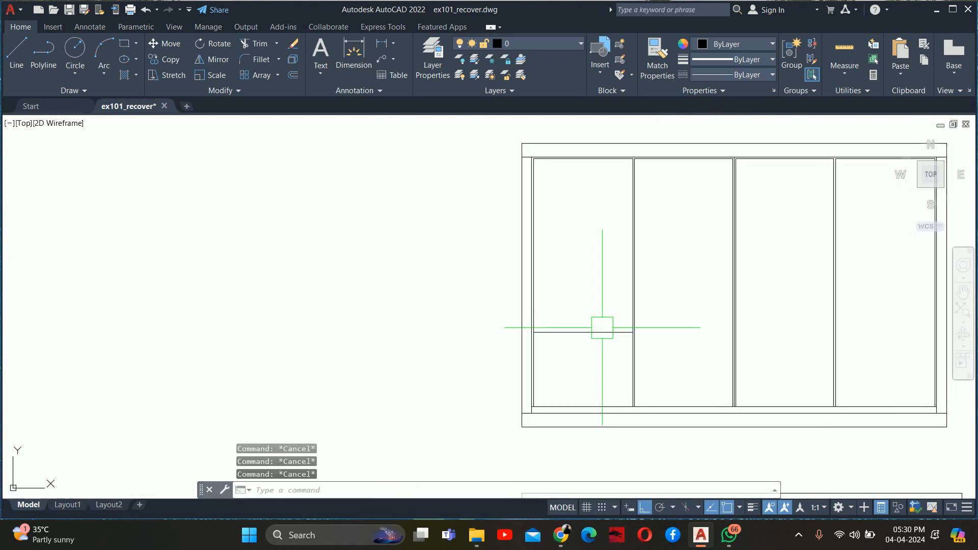
- Offset the first compartment's horizontal line 4 feet upward
{"action": "type", "text": "o"}
{"action": "key", "text": "Return"}
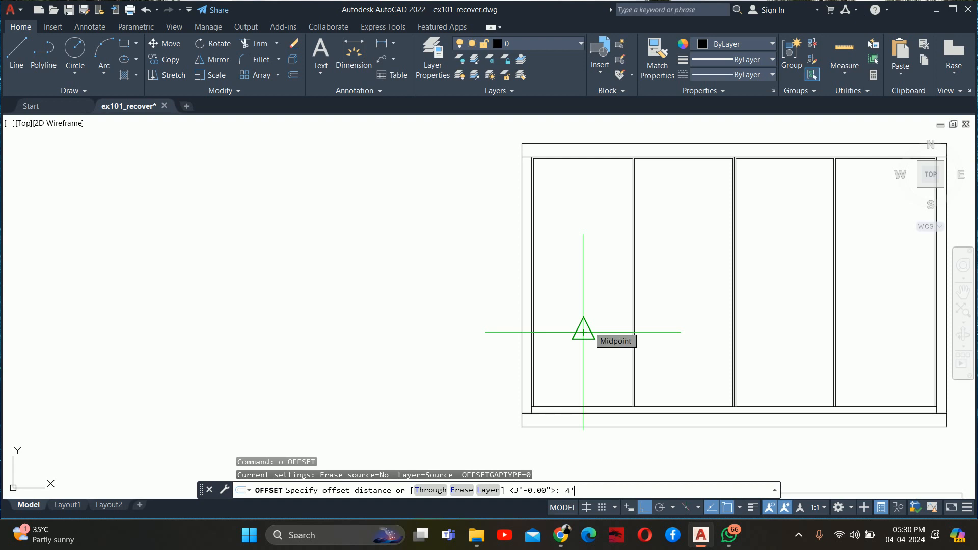
{"action": "type", "text": "4'"}
{"action": "key", "text": "Return"}
{"action": "left_click", "coordinate": [580, 332]}
{"action": "left_click", "coordinate": [565, 269]}
{"action": "key", "text": "Return"}
{"action": "middle_click_drag", "start_coordinate": [586, 275], "coordinate": [531, 271]}
{"action": "key", "text": "Escape"}
{"action": "key", "text": "Escape"}
{"action": "key", "text": "Escape"}
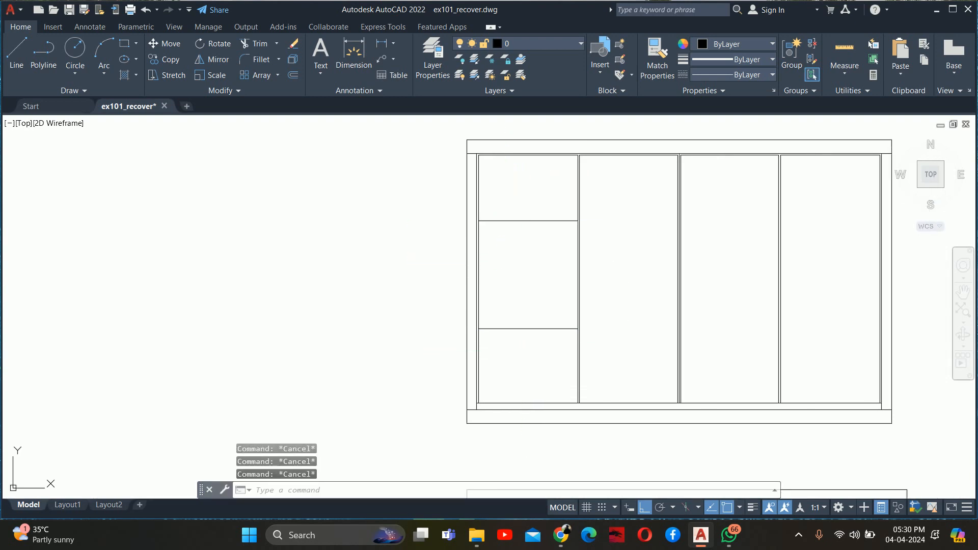
- Measure the first compartment's uppermost section with a linear dimension, without placing it
{"action": "type", "text": "dli"}
{"action": "key", "text": "Return"}
{"action": "scroll", "coordinate": [493, 221], "scroll_direction": "up", "scroll_amount": 2}
{"action": "left_click", "coordinate": [470, 222]}
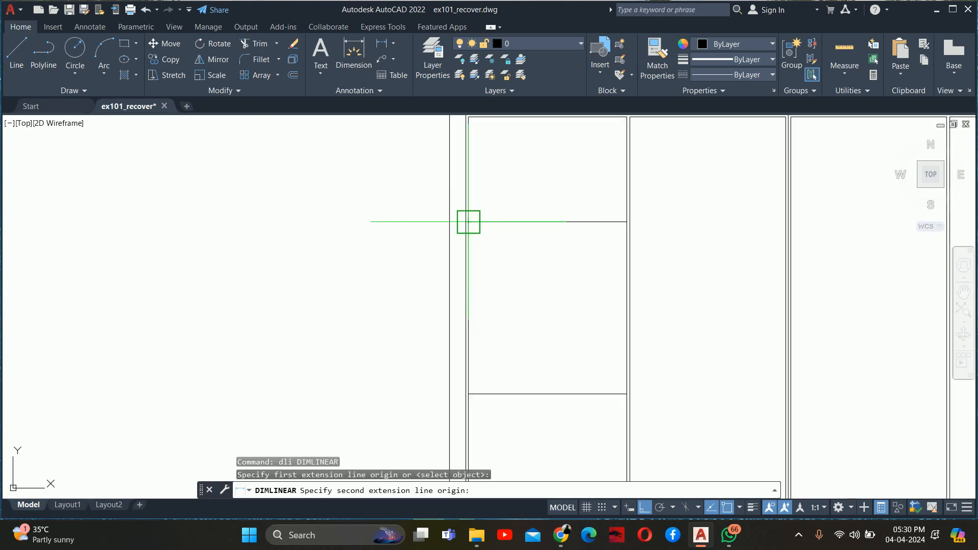
{"action": "middle_click_drag", "start_coordinate": [470, 221], "coordinate": [475, 270]}
{"action": "left_click", "coordinate": [462, 212]}
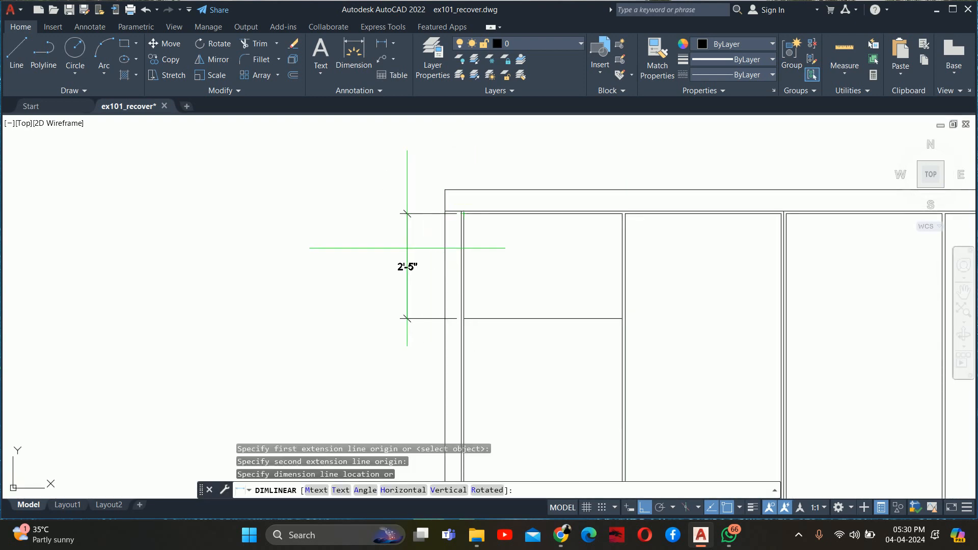
{"action": "scroll", "coordinate": [406, 248], "scroll_direction": "up", "scroll_amount": 3}
{"action": "key", "text": "Escape"}
{"action": "key", "text": "Escape"}
{"action": "key", "text": "Escape"}
{"action": "scroll", "coordinate": [407, 248], "scroll_direction": "down", "scroll_amount": 5}
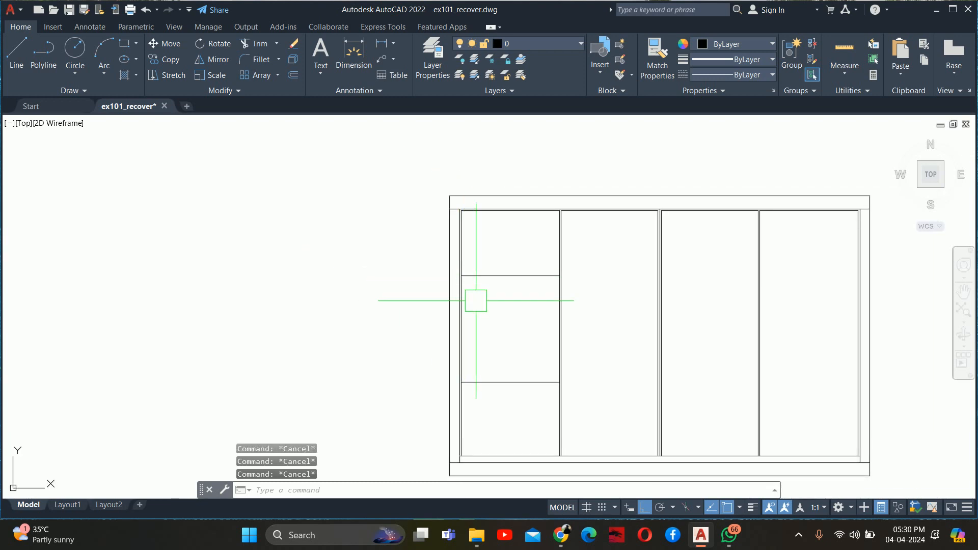
- Move both horizontal lines of the first compartment straight up by about 5 inches
{"action": "type", "text": "m"}
{"action": "key", "text": "Return"}
{"action": "left_click", "coordinate": [509, 386]}
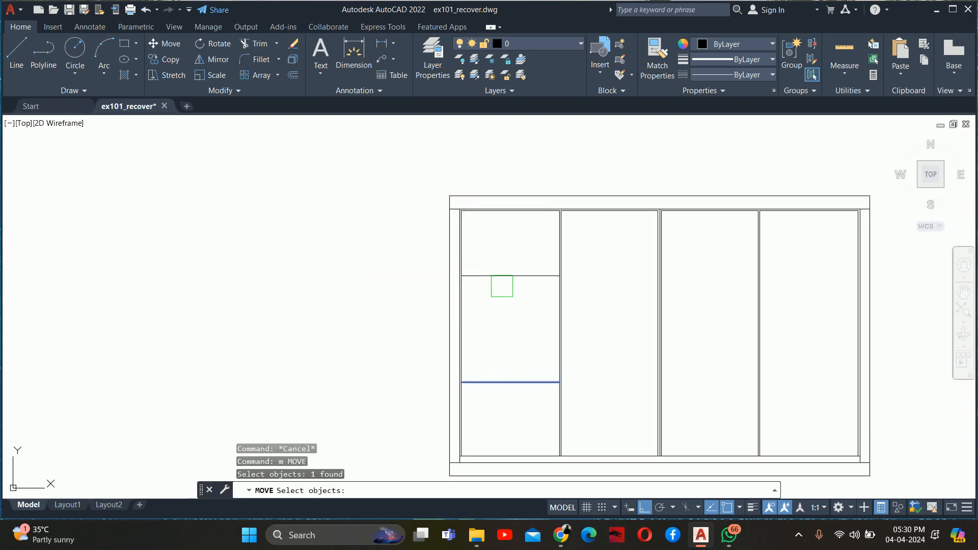
{"action": "left_click", "coordinate": [493, 277]}
{"action": "key", "text": "Return"}
{"action": "left_click", "coordinate": [393, 270]}
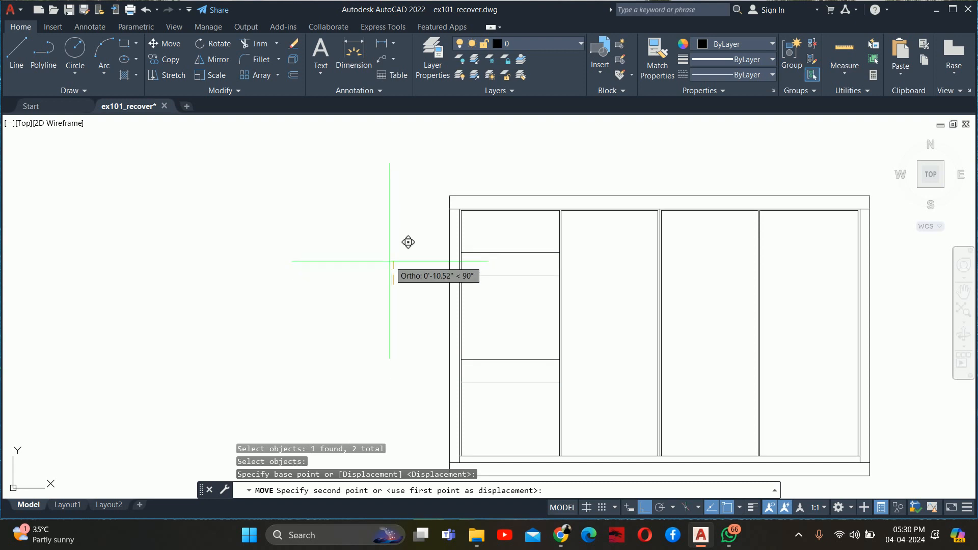
{"action": "key", "text": "Return"}
{"action": "key", "text": "Escape"}
{"action": "key", "text": "Escape"}
{"action": "key", "text": "Escape"}
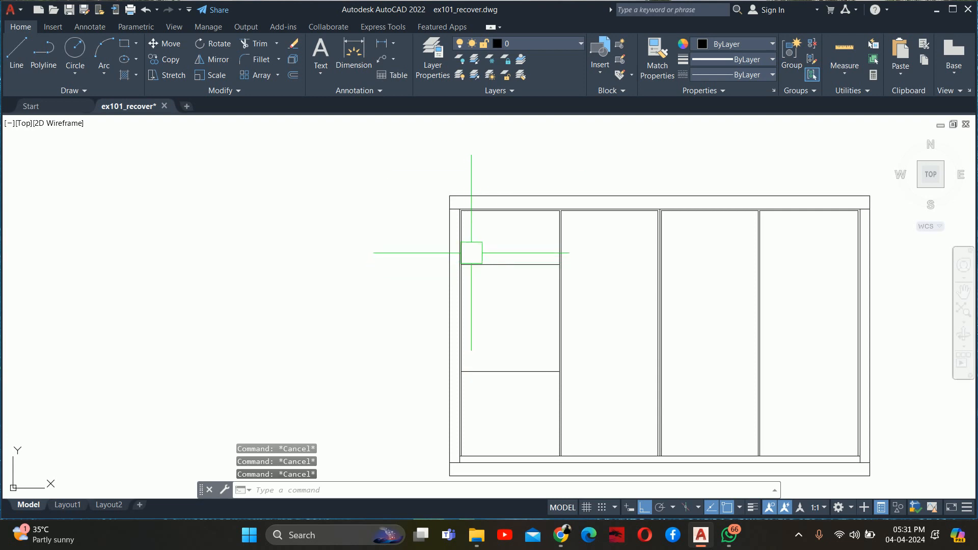
- Add a vertical linear dimension beside the wardrobe from the top of the base strip to the first compartment's upper horizontal line
{"action": "middle_click_drag", "start_coordinate": [484, 408], "coordinate": [480, 338]}
{"action": "type", "text": "d"}
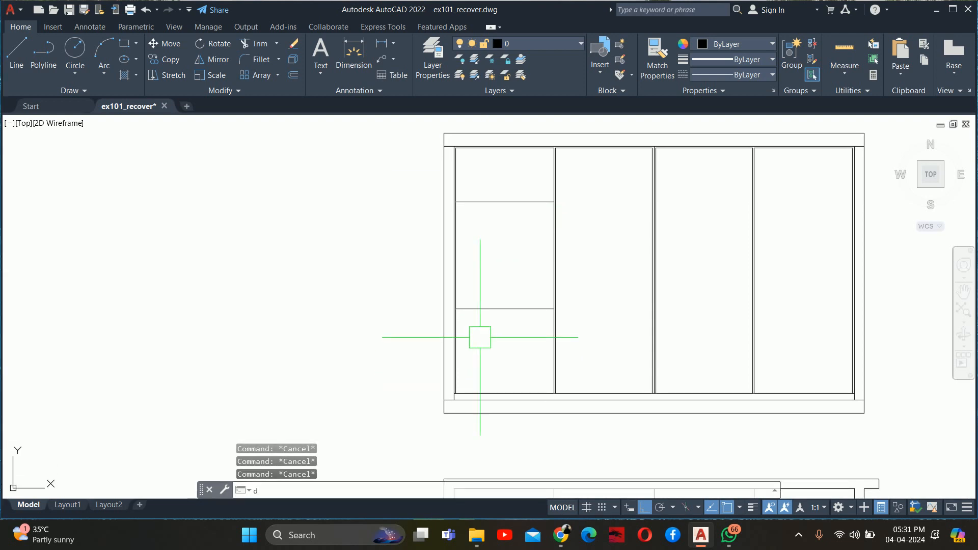
{"action": "type", "text": "li"}
{"action": "key", "text": "Return"}
{"action": "scroll", "coordinate": [466, 392], "scroll_direction": "up", "scroll_amount": 2}
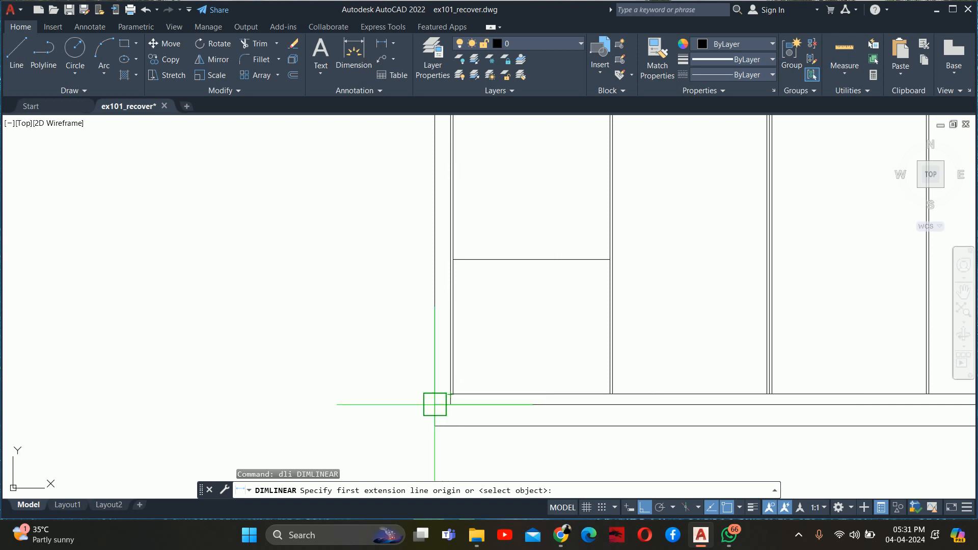
{"action": "left_click", "coordinate": [434, 404]}
{"action": "middle_click_drag", "start_coordinate": [444, 244], "coordinate": [448, 415]}
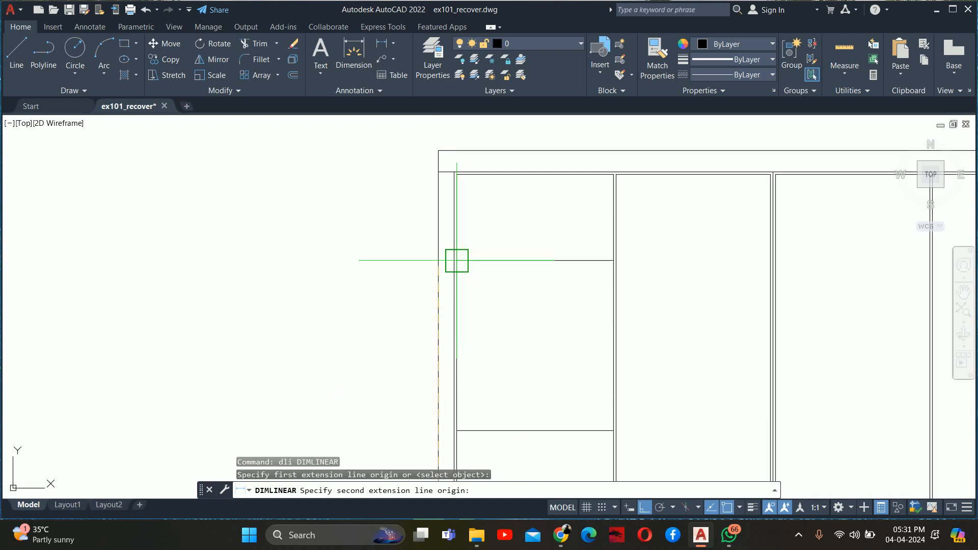
{"action": "left_click", "coordinate": [457, 260]}
{"action": "middle_click_drag", "start_coordinate": [361, 338], "coordinate": [408, 207]}
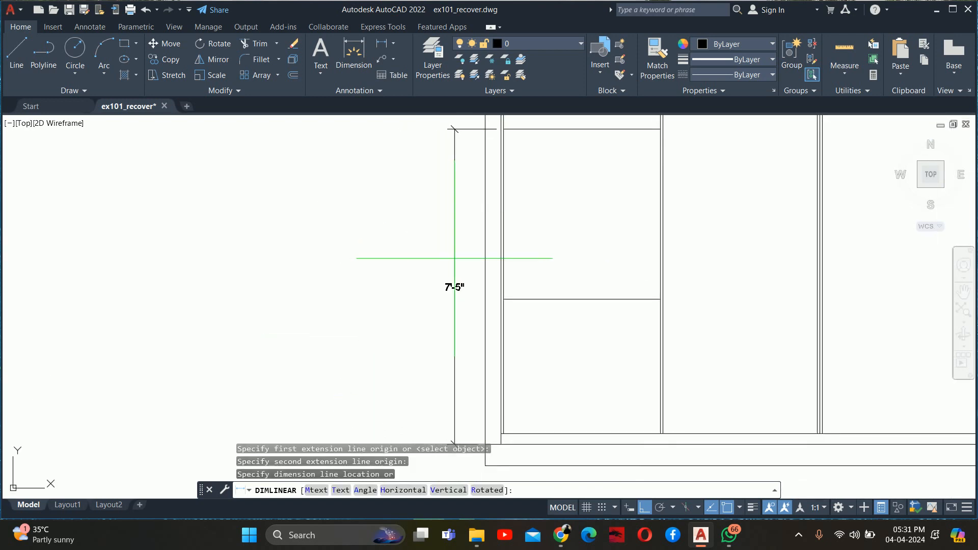
{"action": "left_click", "coordinate": [448, 247]}
{"action": "key", "text": "Escape"}
{"action": "key", "text": "Escape"}
{"action": "key", "text": "Escape"}
{"action": "middle_click_drag", "start_coordinate": [544, 203], "coordinate": [484, 279]}
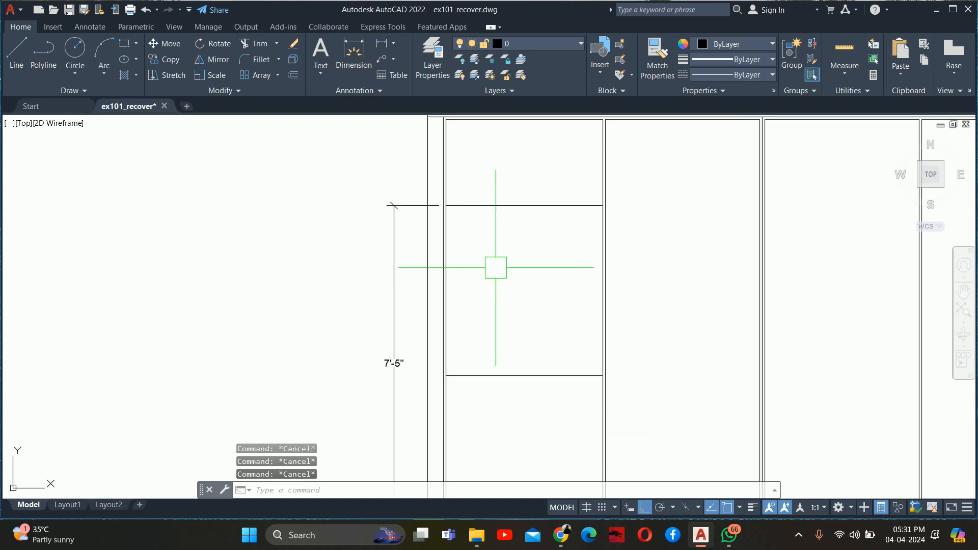
- Move the first compartment's upper horizontal line up 1 inch
{"action": "type", "text": "m"}
{"action": "key", "text": "Return"}
{"action": "left_click", "coordinate": [527, 195]}
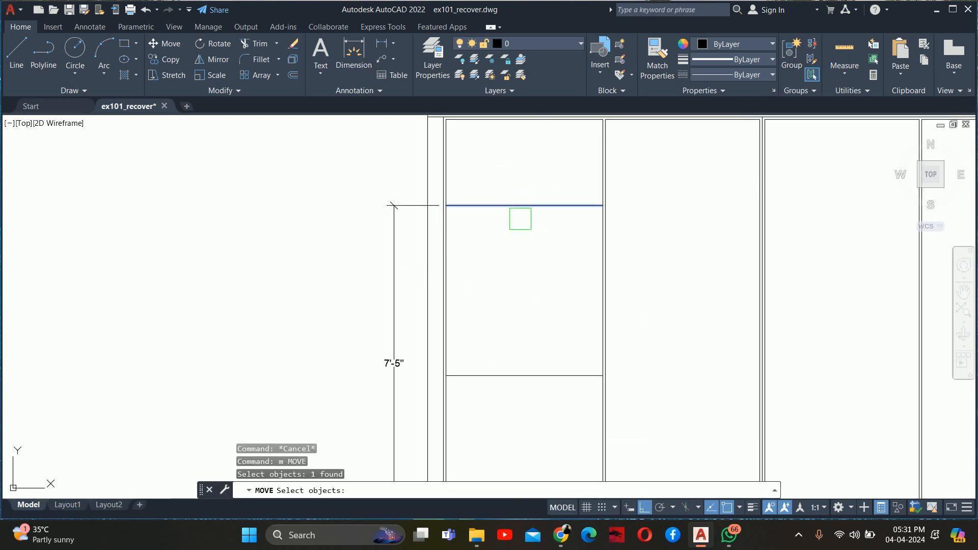
{"action": "key", "text": "Return"}
{"action": "left_click", "coordinate": [520, 218]}
{"action": "type", "text": "1"}
{"action": "key", "text": "Return"}
{"action": "key", "text": "Escape"}
{"action": "key", "text": "Escape"}
{"action": "scroll", "coordinate": [507, 248], "scroll_direction": "down", "scroll_amount": 2}
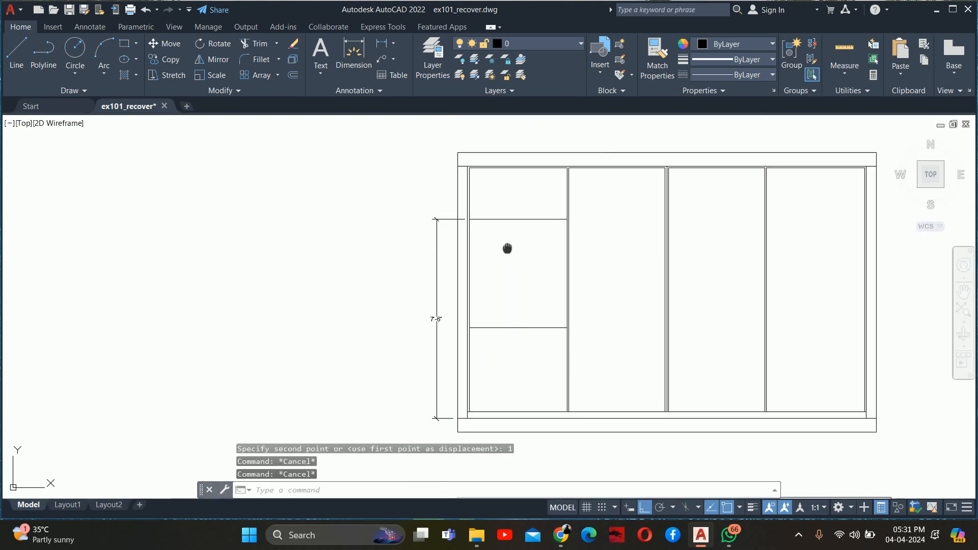
{"action": "middle_click_drag", "start_coordinate": [507, 248], "coordinate": [503, 241]}
{"action": "key", "text": "Escape"}
- Offset both horizontal lines of the first compartment 0.75 inches downward to form the shelf thickness
{"action": "type", "text": "o"}
{"action": "key", "text": "Return"}
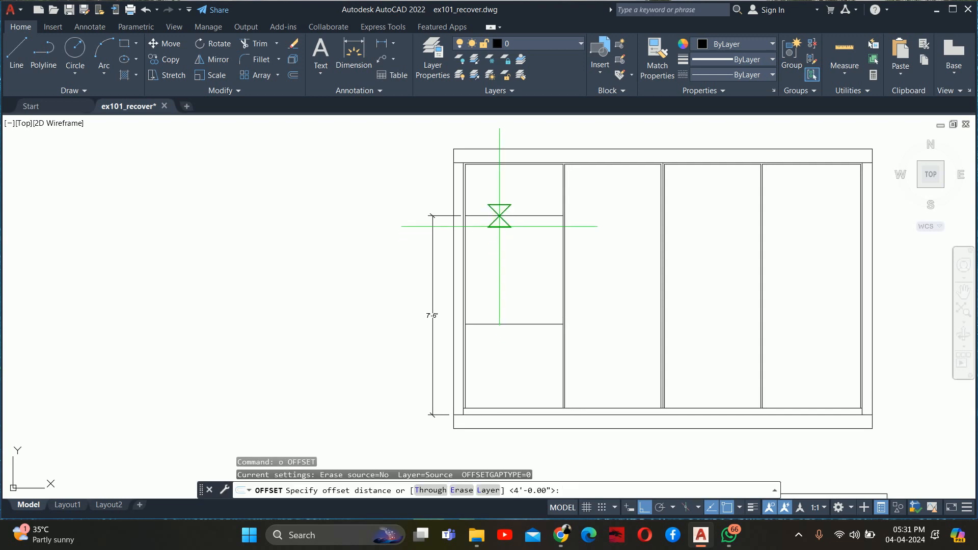
{"action": "type", "text": ".75"}
{"action": "key", "text": "Return"}
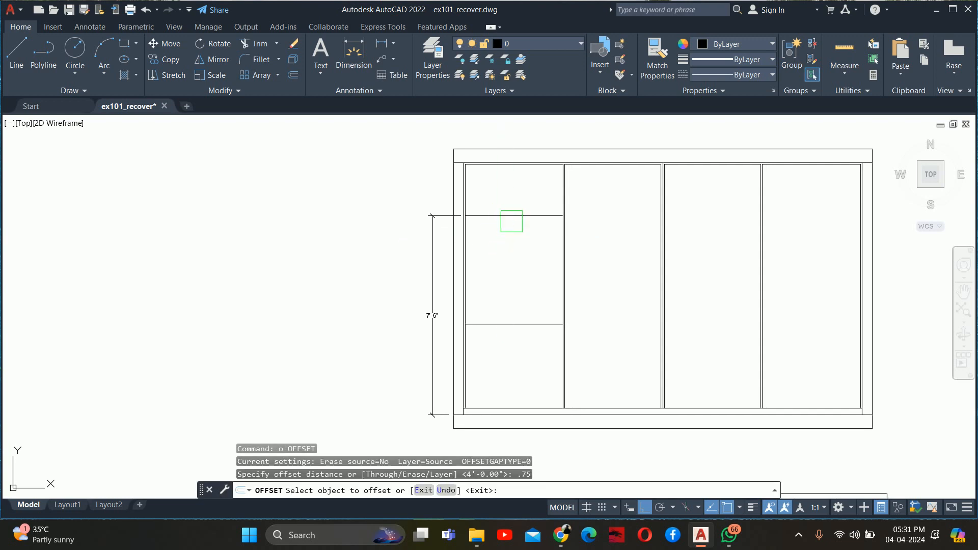
{"action": "left_click", "coordinate": [511, 216]}
{"action": "left_click", "coordinate": [506, 257]}
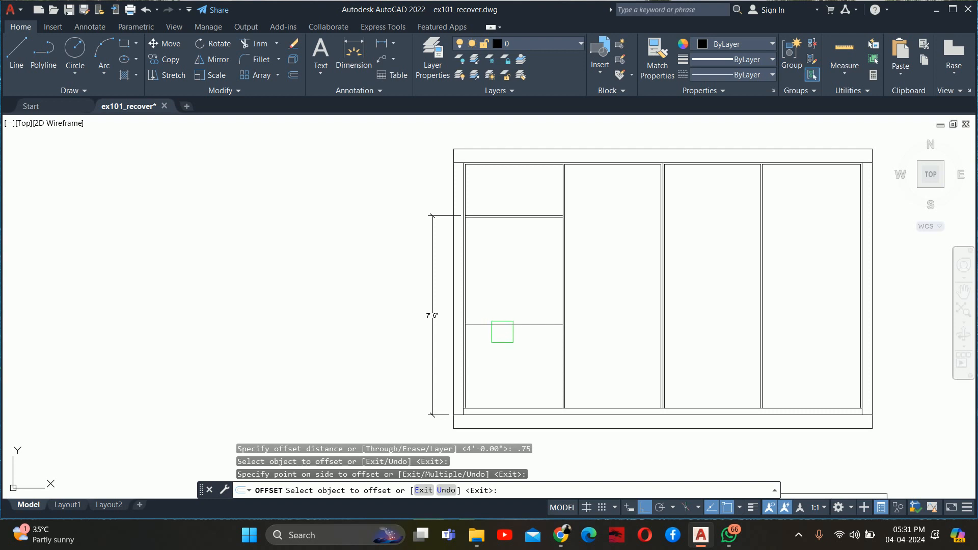
{"action": "left_click", "coordinate": [499, 324]}
{"action": "left_click", "coordinate": [498, 352]}
{"action": "key", "text": "Escape"}
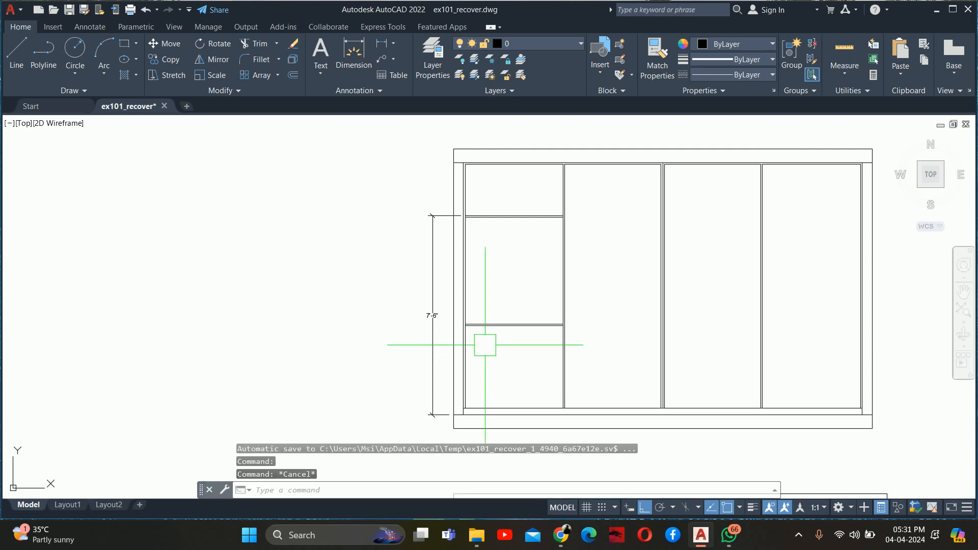
{"action": "key", "text": "Escape"}
{"action": "key", "text": "Escape"}
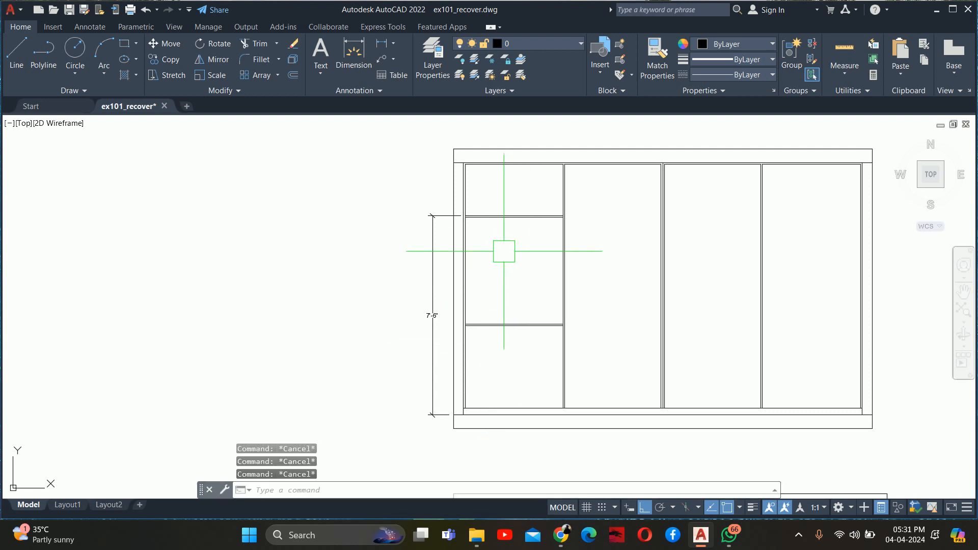
- Add a vertical linear dimension for the clear height between the two shelves of the first compartment
{"action": "scroll", "coordinate": [460, 300], "scroll_direction": "up", "scroll_amount": 2}
{"action": "type", "text": "dli"}
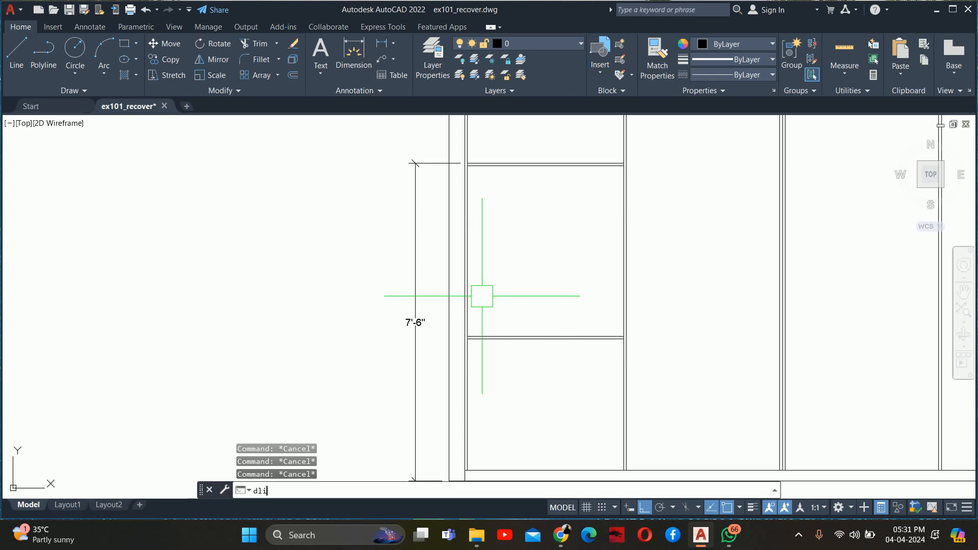
{"action": "key", "text": "Return"}
{"action": "left_click", "coordinate": [467, 337]}
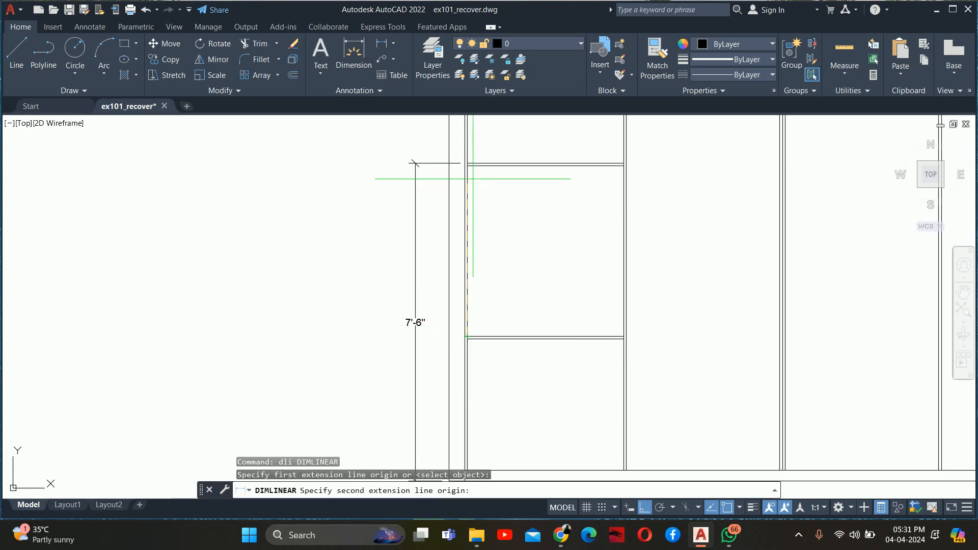
{"action": "left_click", "coordinate": [466, 163]}
{"action": "scroll", "coordinate": [465, 175], "scroll_direction": "up", "scroll_amount": 3}
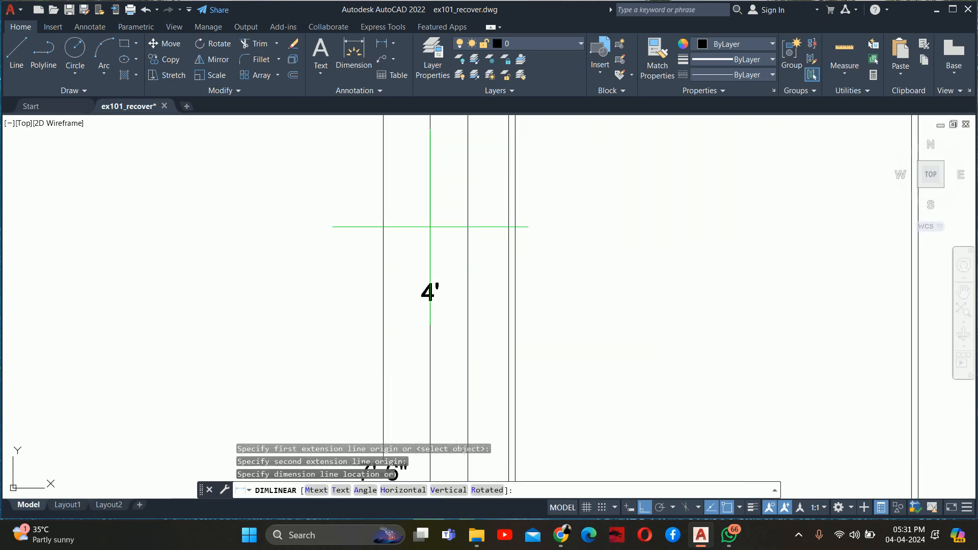
{"action": "left_click", "coordinate": [430, 227]}
{"action": "scroll", "coordinate": [485, 220], "scroll_direction": "down", "scroll_amount": 2}
{"action": "key", "text": "Escape"}
{"action": "key", "text": "Escape"}
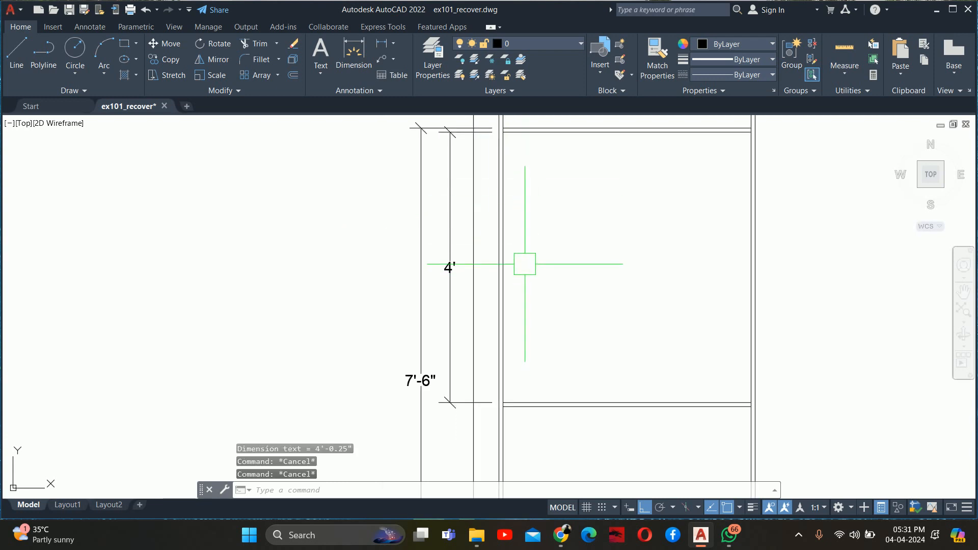
- Add a vertical linear dimension for the first compartment's lower section, from the lower shelf to the base strip, aligned with the dimension above
{"action": "scroll", "coordinate": [524, 264], "scroll_direction": "down", "scroll_amount": 4}
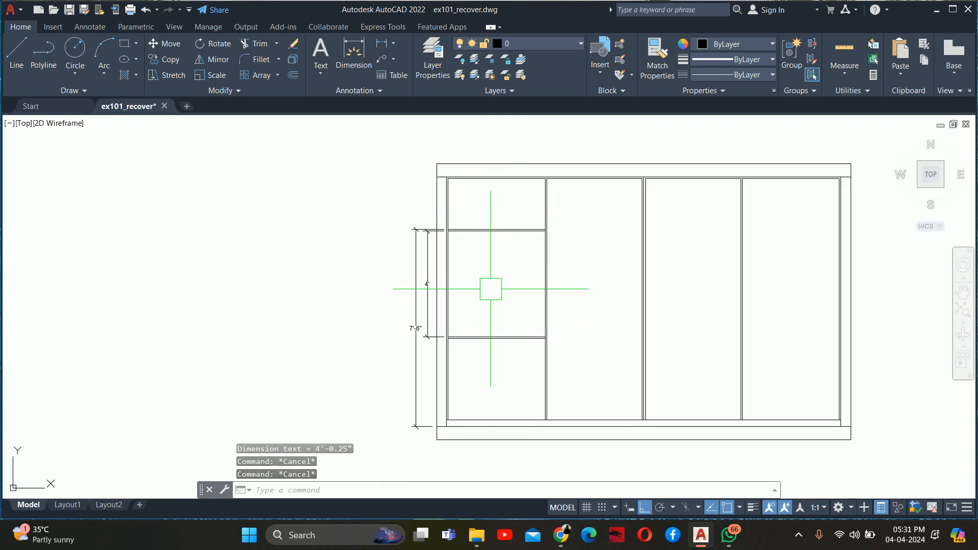
{"action": "scroll", "coordinate": [493, 301], "scroll_direction": "up", "scroll_amount": 4}
{"action": "middle_click_drag", "start_coordinate": [570, 368], "coordinate": [526, 285]}
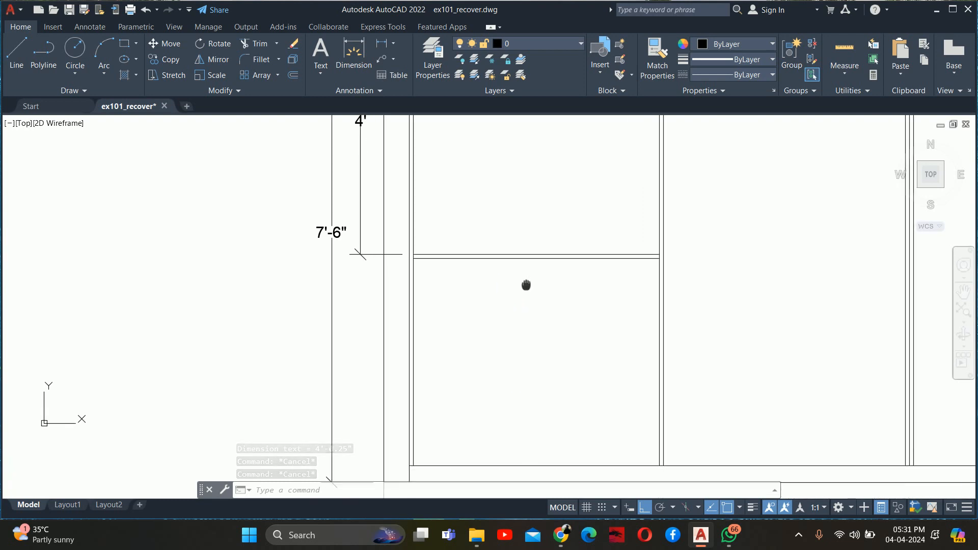
{"action": "scroll", "coordinate": [526, 284], "scroll_direction": "down", "scroll_amount": 2}
{"action": "key", "text": "Escape"}
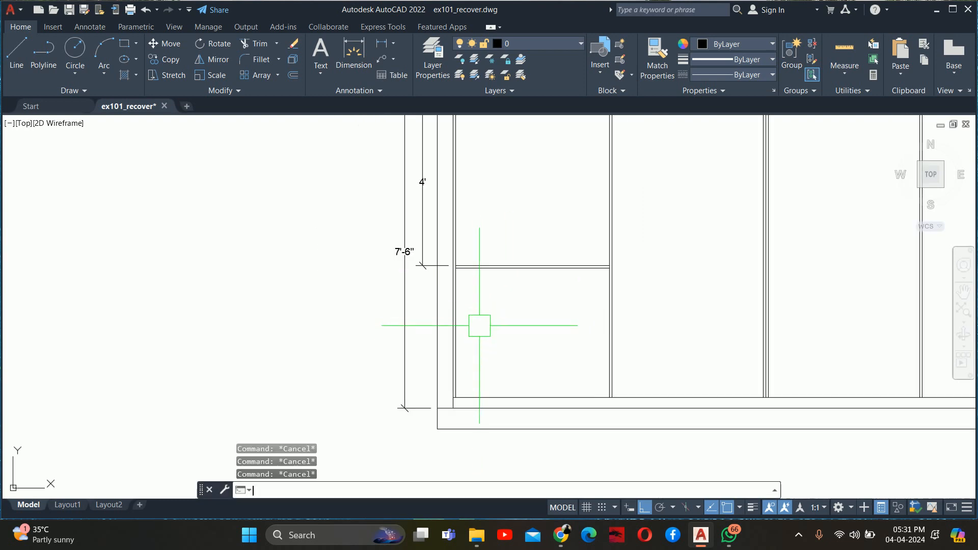
{"action": "type", "text": "dli"}
{"action": "key", "text": "Return"}
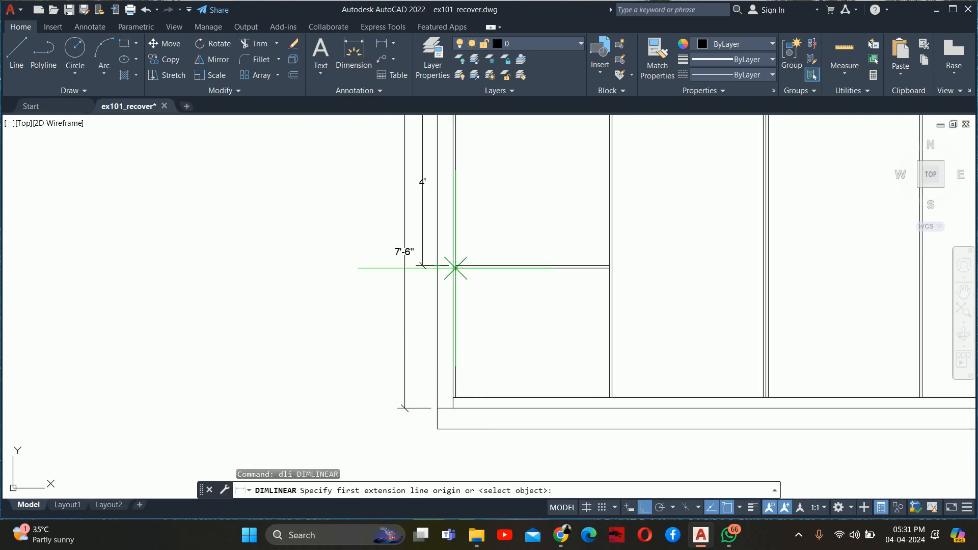
{"action": "scroll", "coordinate": [455, 267], "scroll_direction": "up", "scroll_amount": 3}
{"action": "left_click", "coordinate": [438, 258]}
{"action": "scroll", "coordinate": [438, 258], "scroll_direction": "down", "scroll_amount": 2}
{"action": "middle_click_drag", "start_coordinate": [445, 313], "coordinate": [472, 208]}
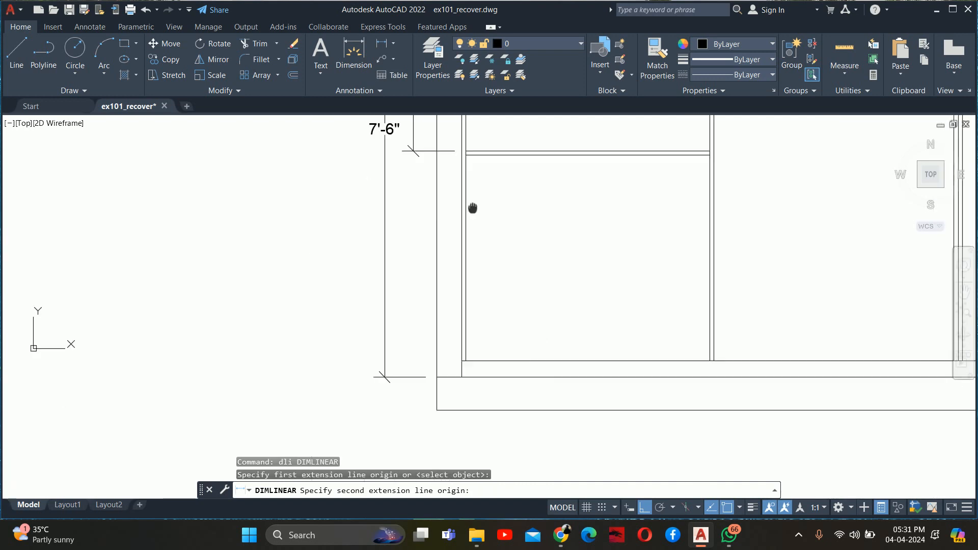
{"action": "left_click", "coordinate": [466, 360]}
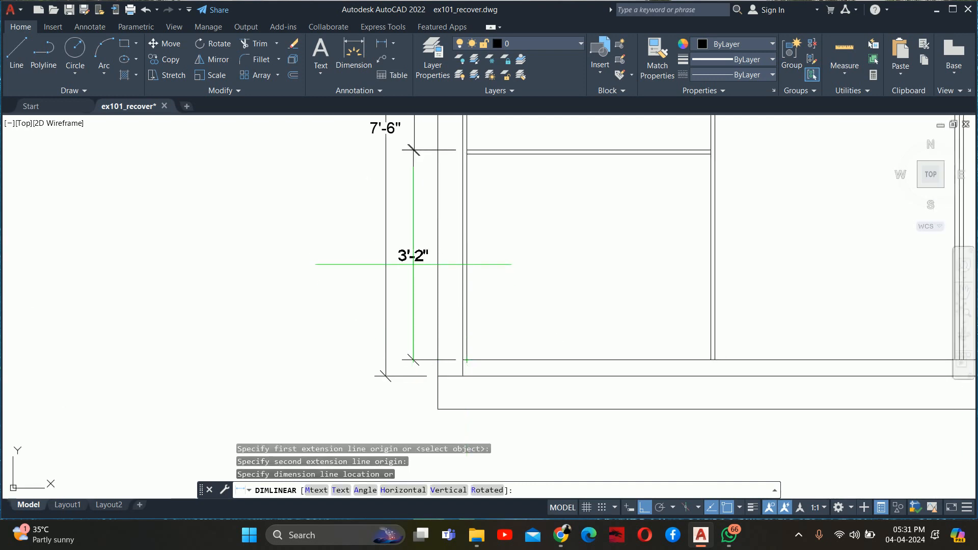
{"action": "scroll", "coordinate": [405, 143], "scroll_direction": "up", "scroll_amount": 4}
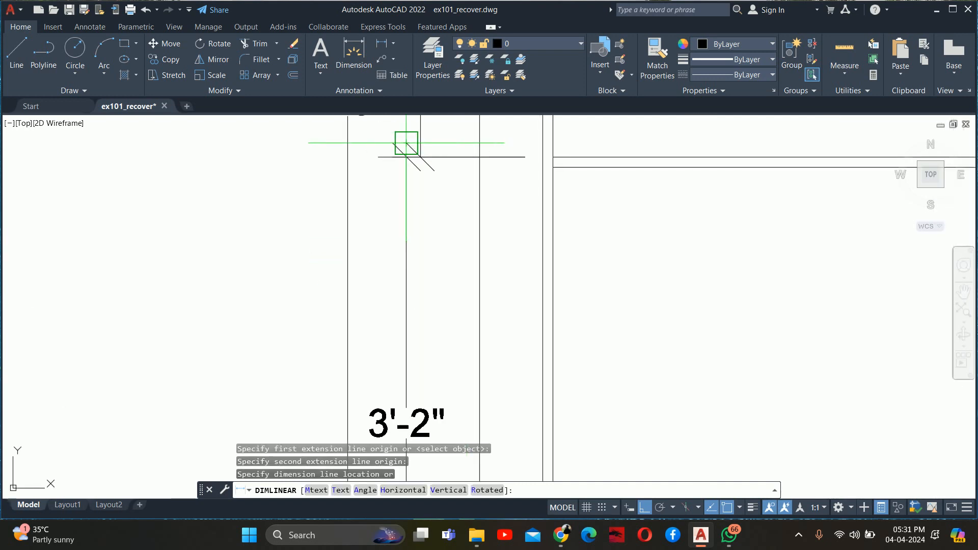
{"action": "key", "text": "Escape"}
{"action": "key", "text": "Escape"}
{"action": "key", "text": "Escape"}
{"action": "key", "text": "Escape"}
{"action": "scroll", "coordinate": [422, 168], "scroll_direction": "down", "scroll_amount": 5}
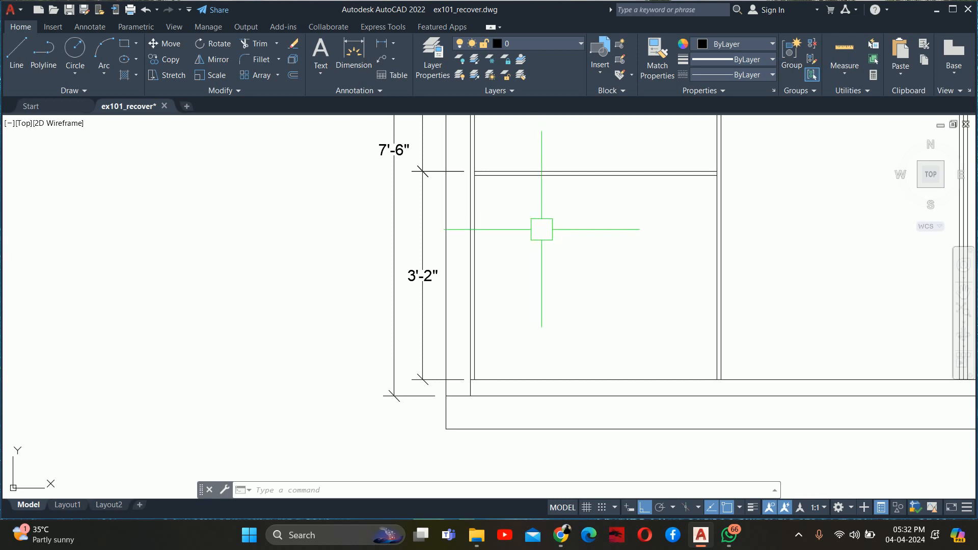
- Measure the first compartment's clear width along the base strip with a linear dimension preview
{"action": "scroll", "coordinate": [647, 244], "scroll_direction": "down", "scroll_amount": 5}
{"action": "key", "text": "Escape"}
{"action": "key", "text": "Escape"}
{"action": "key", "text": "Escape"}
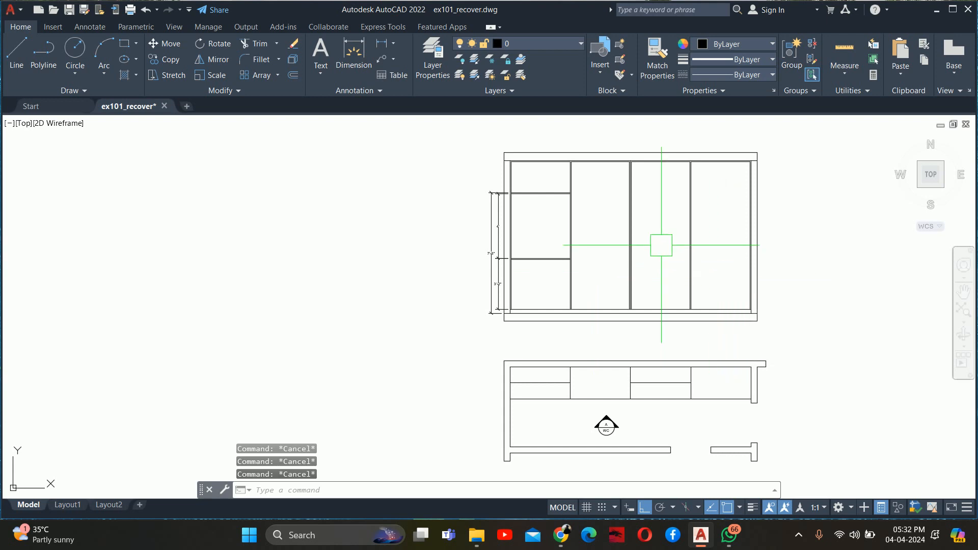
{"action": "scroll", "coordinate": [648, 242], "scroll_direction": "up", "scroll_amount": 2}
{"action": "middle_click_drag", "start_coordinate": [434, 264], "coordinate": [430, 275]}
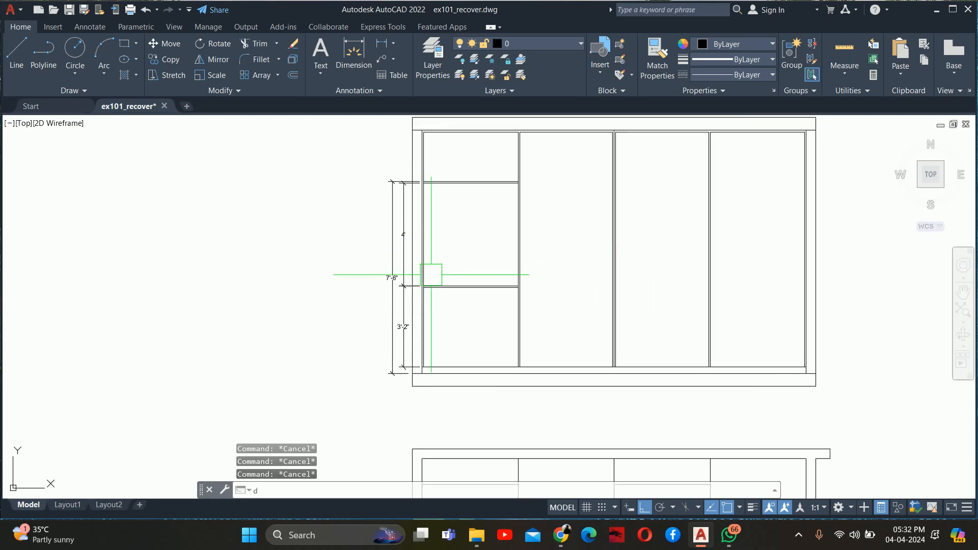
{"action": "type", "text": "dli"}
{"action": "key", "text": "Return"}
{"action": "scroll", "coordinate": [410, 419], "scroll_direction": "up", "scroll_amount": 4}
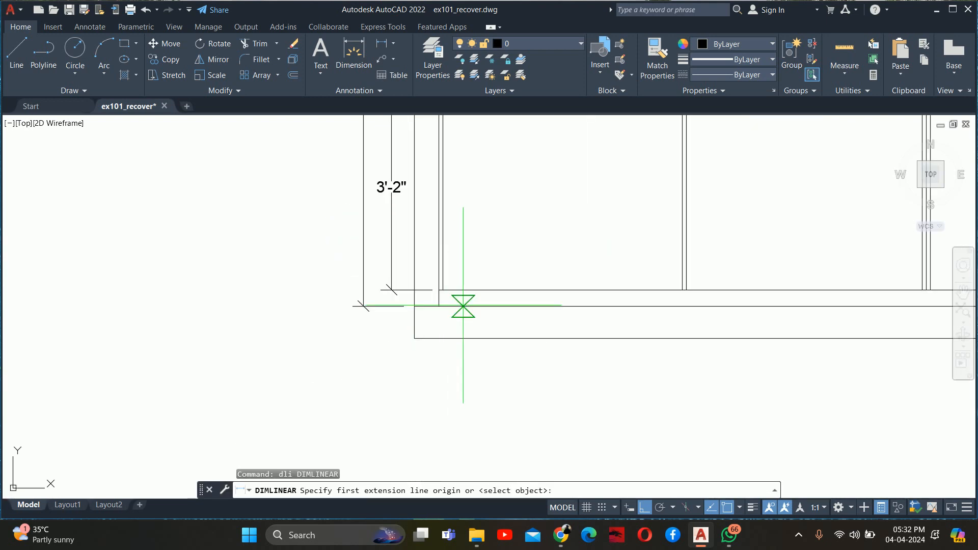
{"action": "left_click", "coordinate": [441, 290]}
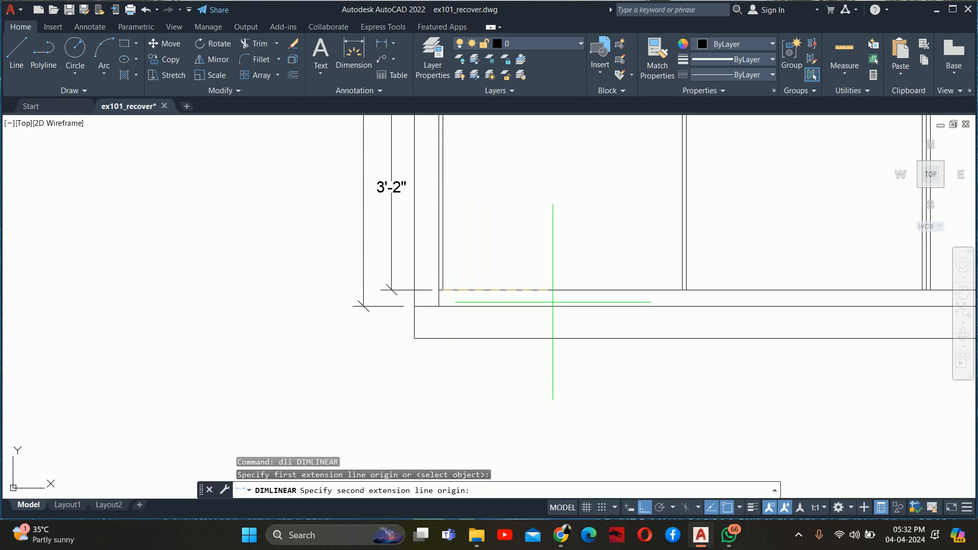
{"action": "left_click", "coordinate": [686, 290]}
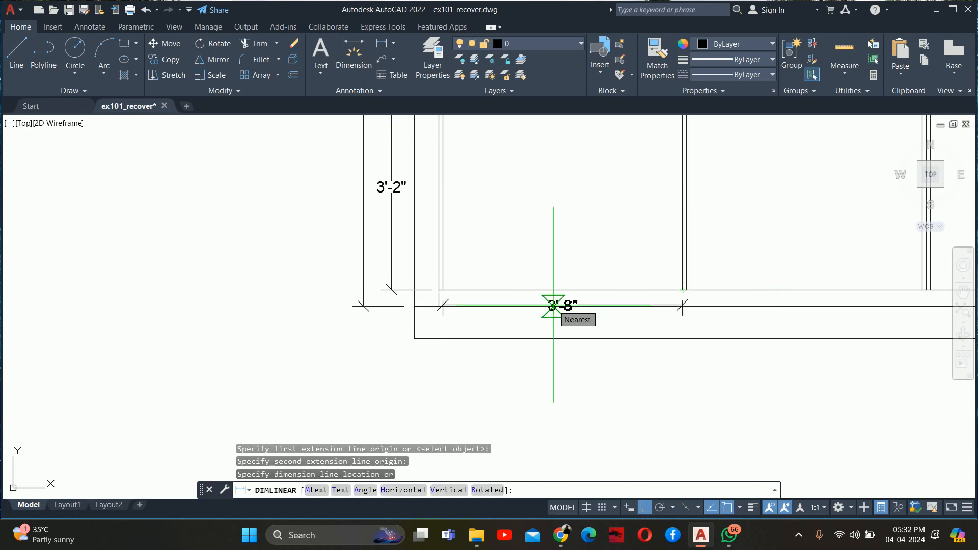
{"action": "key", "text": "Escape"}
{"action": "key", "text": "Escape"}
{"action": "scroll", "coordinate": [553, 306], "scroll_direction": "down", "scroll_amount": 5}
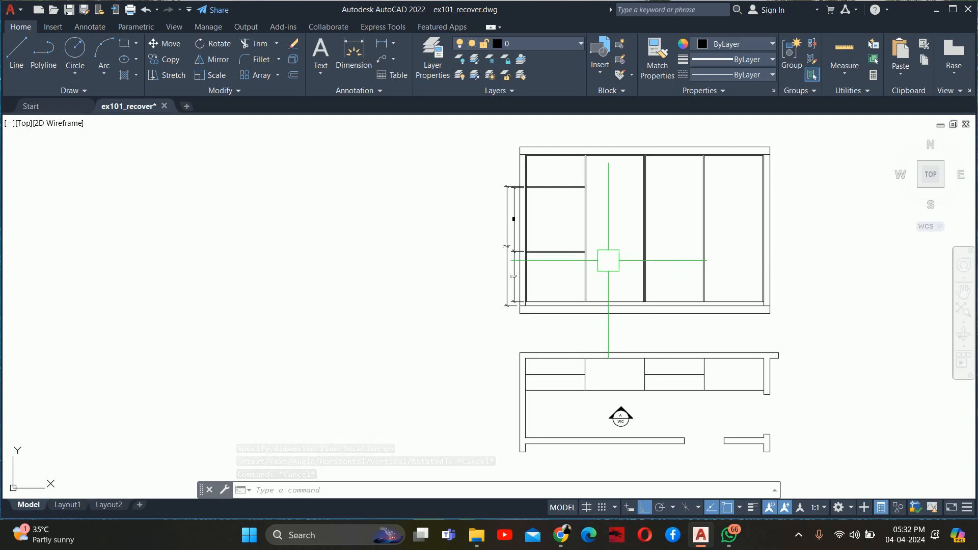
{"action": "scroll", "coordinate": [588, 240], "scroll_direction": "up", "scroll_amount": 2}
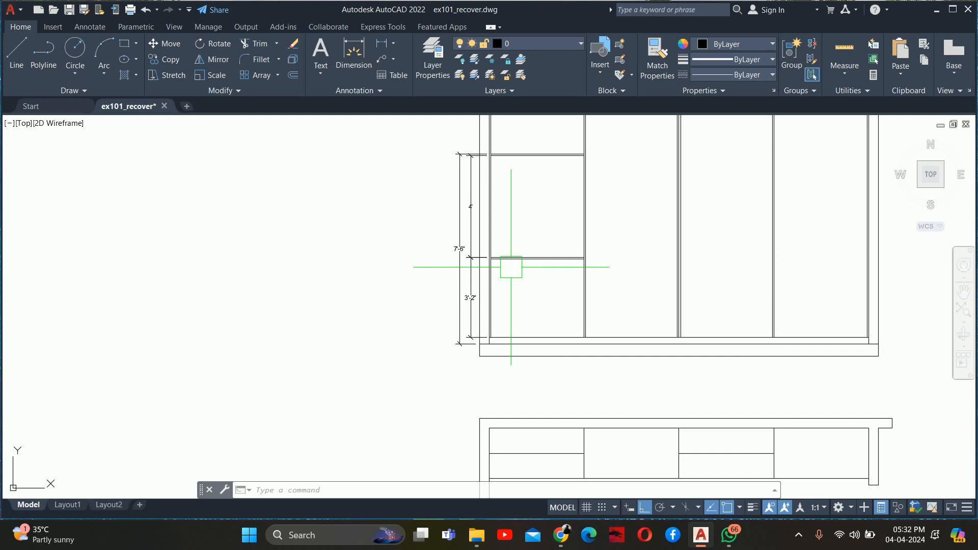
{"action": "scroll", "coordinate": [556, 267], "scroll_direction": "up", "scroll_amount": 2}
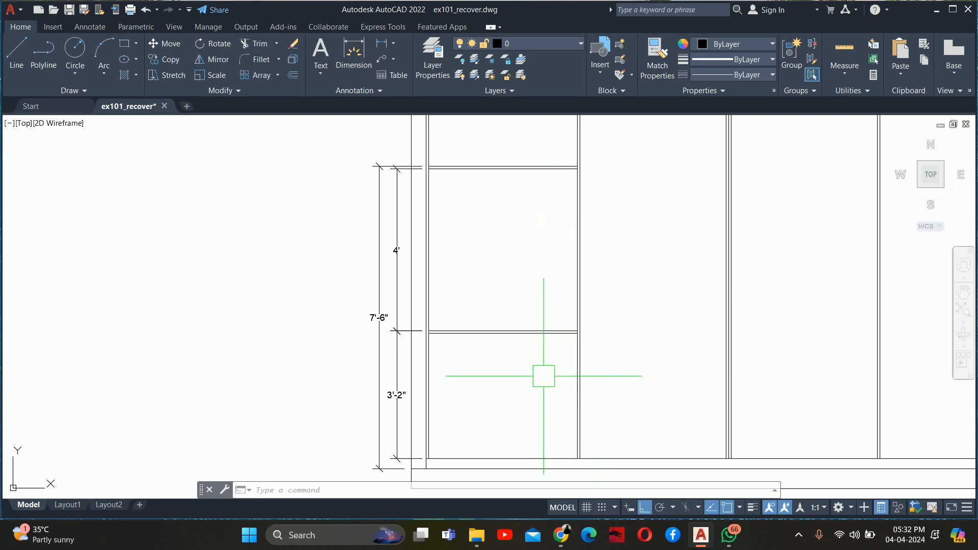
{"action": "key", "text": "Escape"}
{"action": "key", "text": "Escape"}
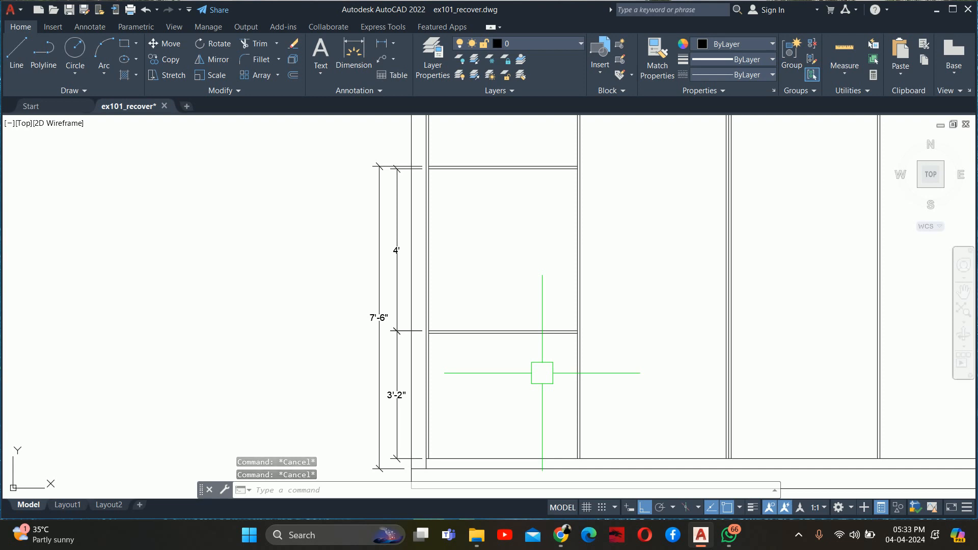
{"action": "key", "text": "Escape"}
{"action": "scroll", "coordinate": [460, 348], "scroll_direction": "up", "scroll_amount": 2}
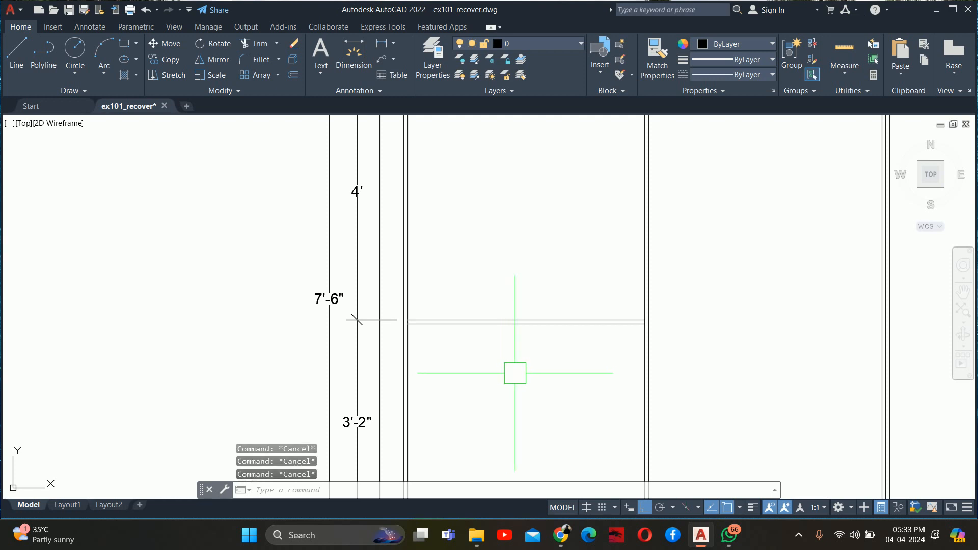
{"action": "middle_click_drag", "start_coordinate": [522, 369], "coordinate": [532, 335]}
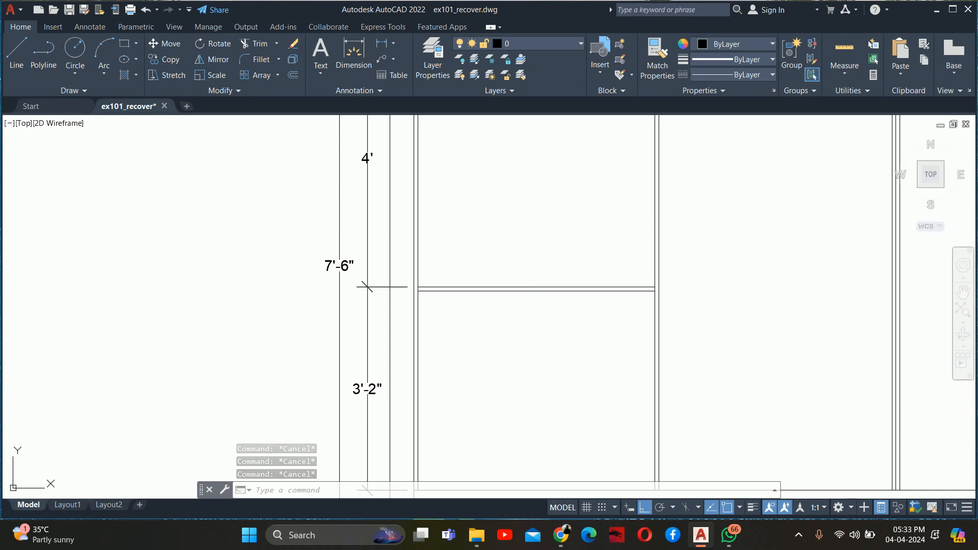
{"action": "middle_click_drag", "start_coordinate": [533, 334], "coordinate": [545, 277]}
{"action": "scroll", "coordinate": [545, 277], "scroll_direction": "down", "scroll_amount": 4}
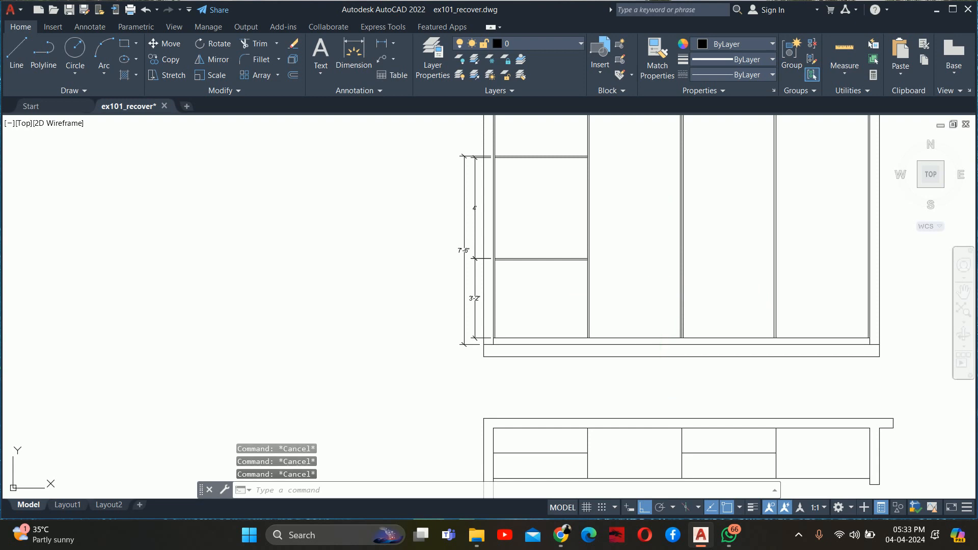
- Draw a vertical line from the midpoint of the lower shelf's underside down to the base strip in the first compartment
{"action": "type", "text": "l"}
{"action": "key", "text": "Return"}
{"action": "scroll", "coordinate": [545, 271], "scroll_direction": "up", "scroll_amount": 4}
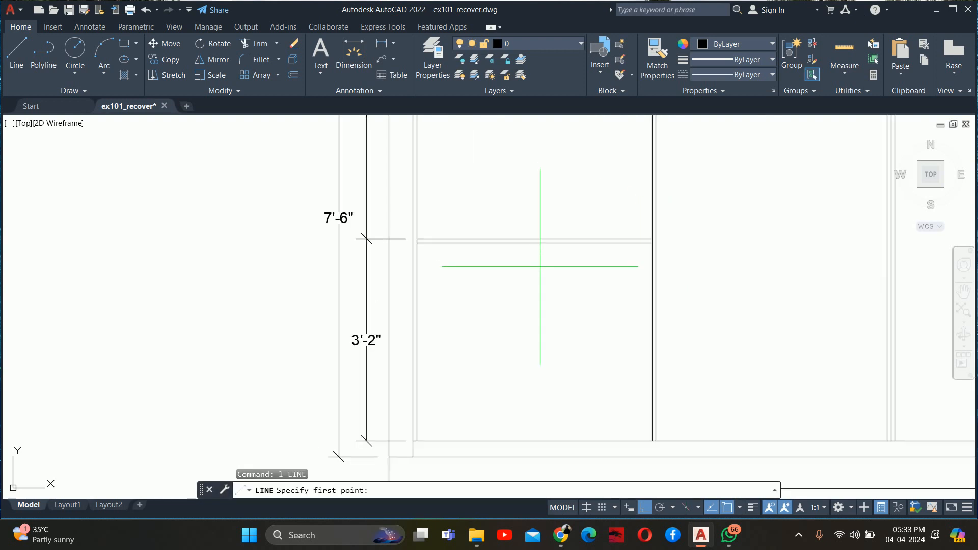
{"action": "left_click", "coordinate": [534, 242]}
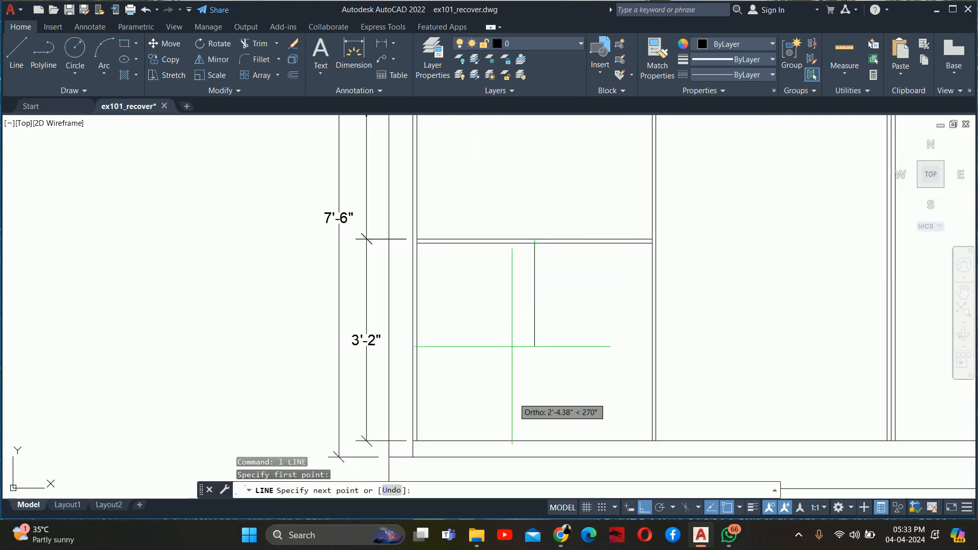
{"action": "left_click", "coordinate": [534, 440]}
{"action": "key", "text": "Escape"}
{"action": "key", "text": "Escape"}
{"action": "key", "text": "Escape"}
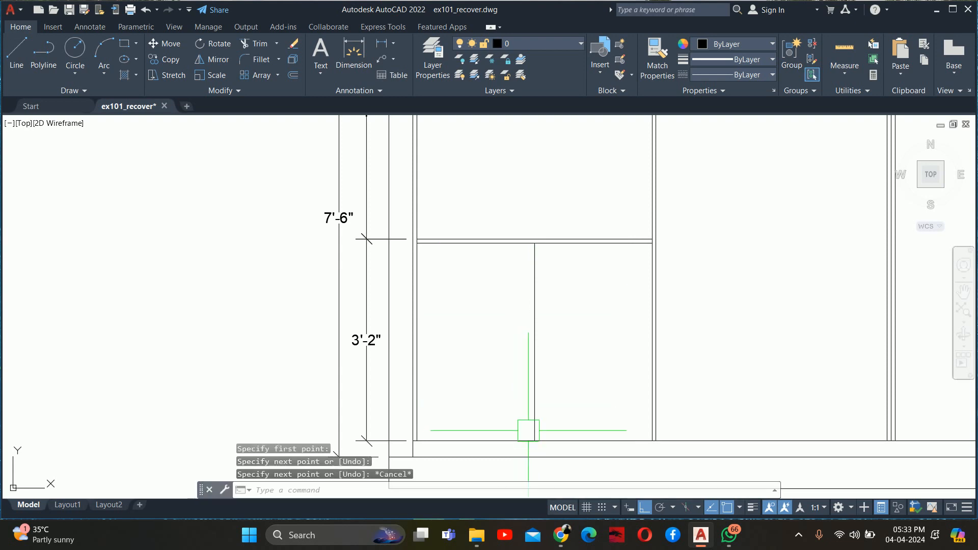
- Offset the vertical centre line to both sides by half the shelf thickness, using mtp between the shelf's two edges for the distance
{"action": "type", "text": "o"}
{"action": "key", "text": "Return"}
{"action": "type", "text": "m"}
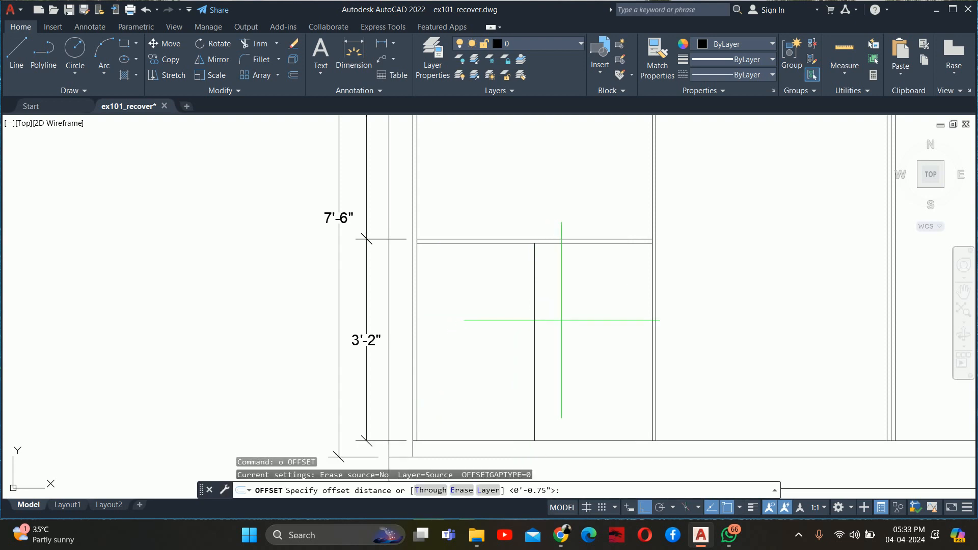
{"action": "type", "text": "tp"}
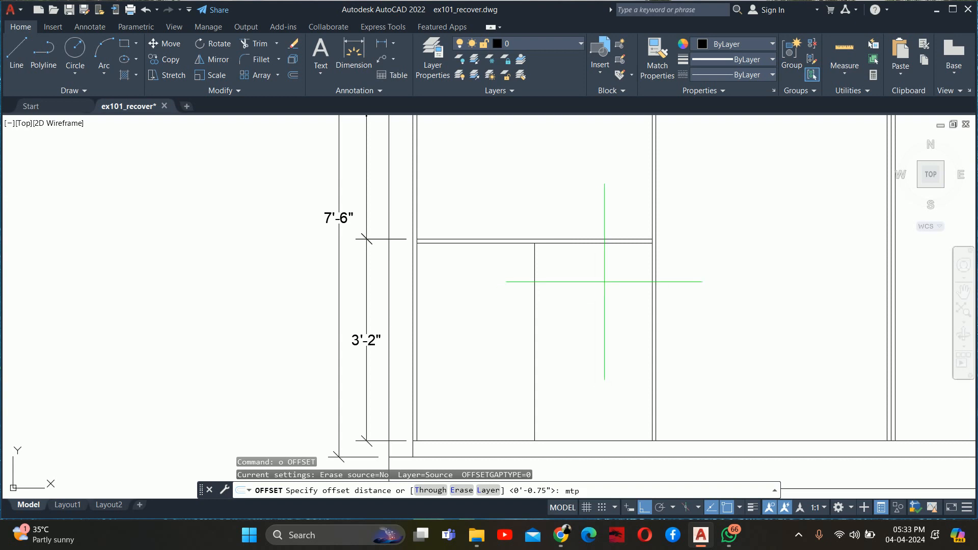
{"action": "key", "text": "Return"}
{"action": "scroll", "coordinate": [567, 301], "scroll_direction": "up", "scroll_amount": 5}
{"action": "left_click", "coordinate": [633, 219]}
{"action": "scroll", "coordinate": [634, 218], "scroll_direction": "up", "scroll_amount": 4}
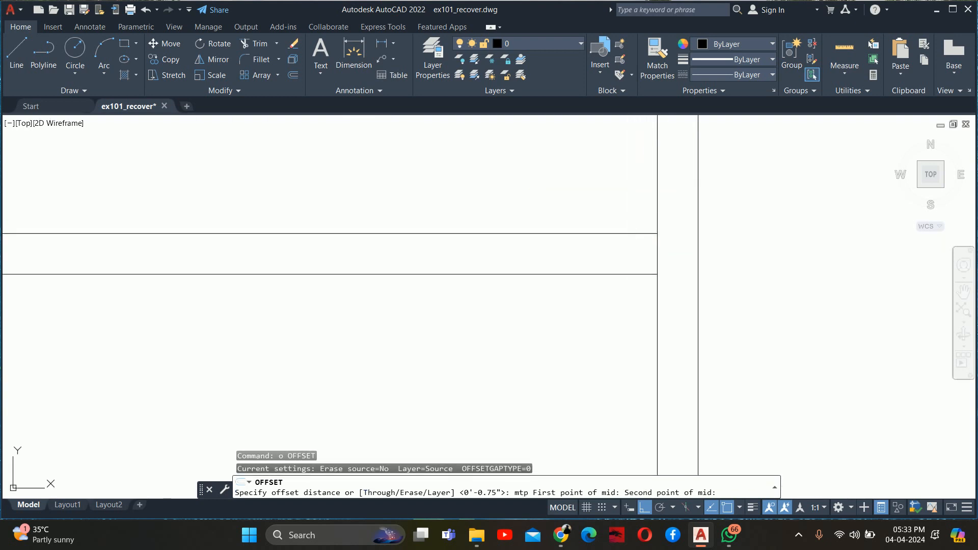
{"action": "left_click", "coordinate": [641, 203]}
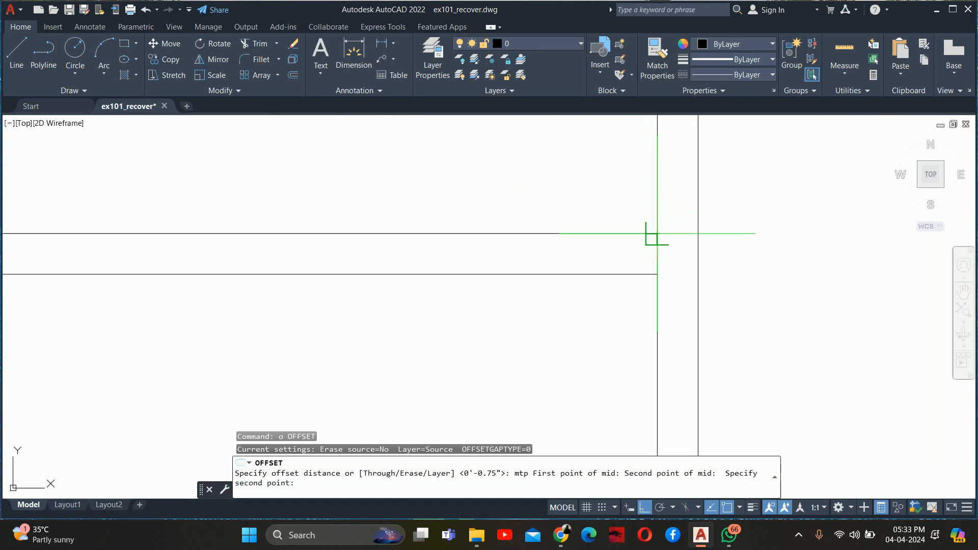
{"action": "left_click", "coordinate": [652, 278]}
{"action": "scroll", "coordinate": [647, 270], "scroll_direction": "down", "scroll_amount": 6}
{"action": "left_click", "coordinate": [601, 267]}
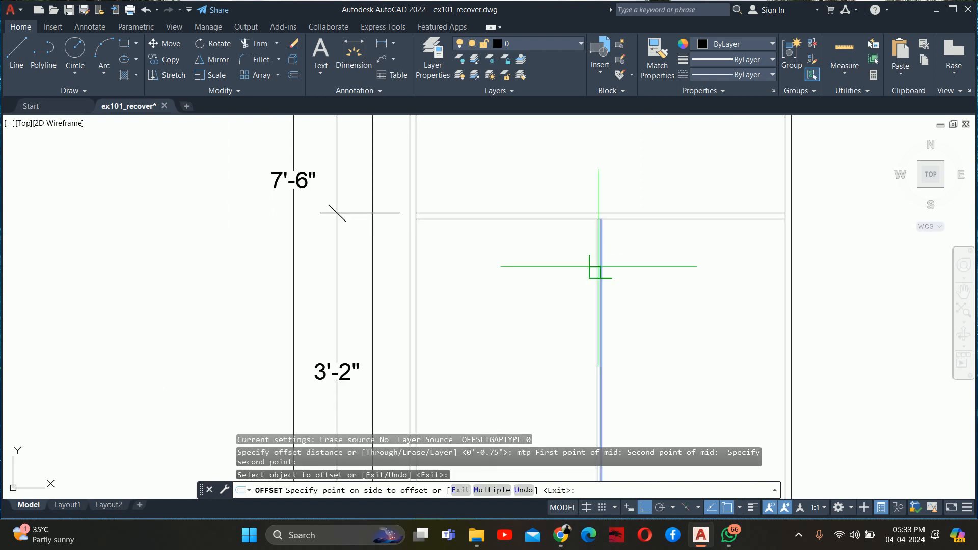
{"action": "left_click", "coordinate": [555, 264]}
{"action": "scroll", "coordinate": [601, 229], "scroll_direction": "up", "scroll_amount": 6}
{"action": "left_click", "coordinate": [591, 229]}
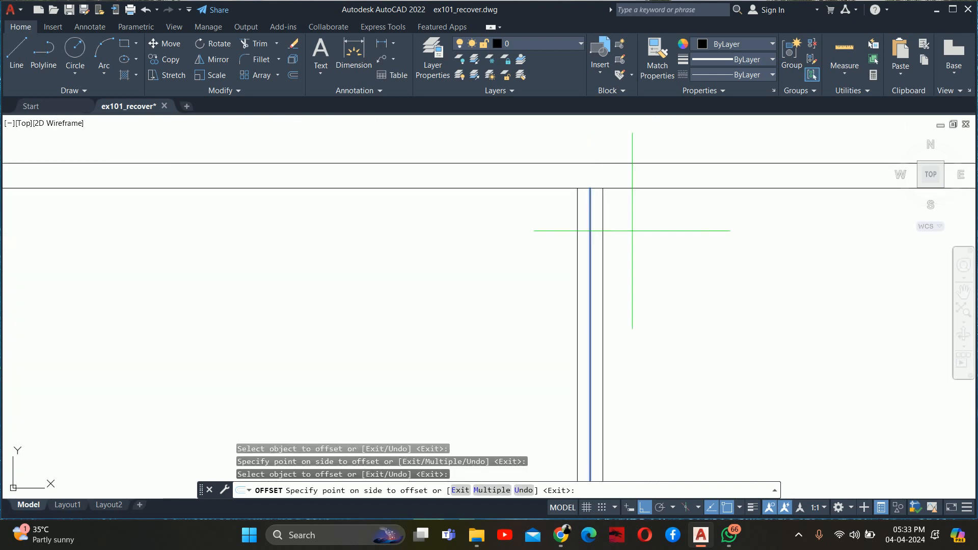
{"action": "left_click", "coordinate": [633, 214]}
{"action": "key", "text": "Escape"}
- Delete the original centre line between the two offset partition lines
{"action": "scroll", "coordinate": [589, 207], "scroll_direction": "up", "scroll_amount": 4}
{"action": "left_click", "coordinate": [587, 202]}
{"action": "scroll", "coordinate": [586, 214], "scroll_direction": "down", "scroll_amount": 2}
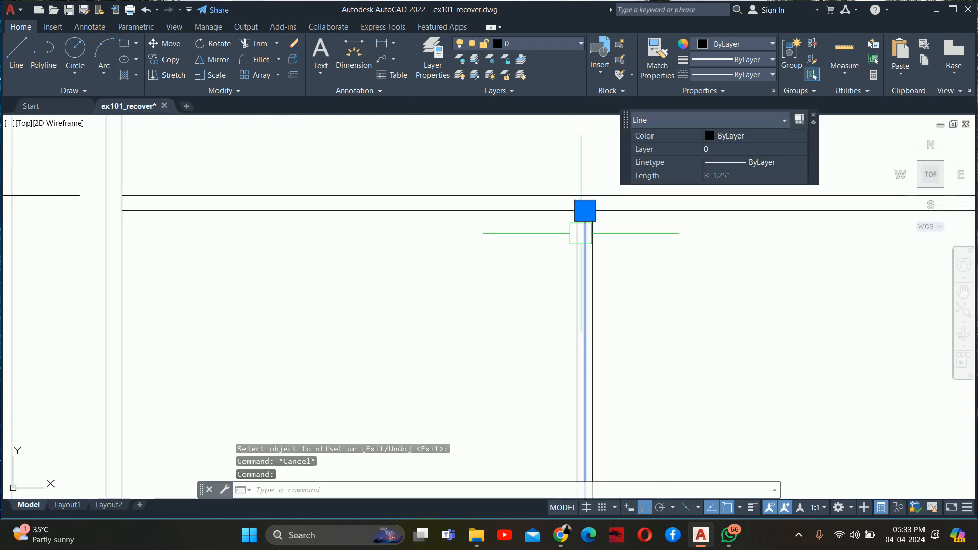
{"action": "key", "text": "Delete"}
{"action": "scroll", "coordinate": [580, 231], "scroll_direction": "down", "scroll_amount": 3}
{"action": "key", "text": "Escape"}
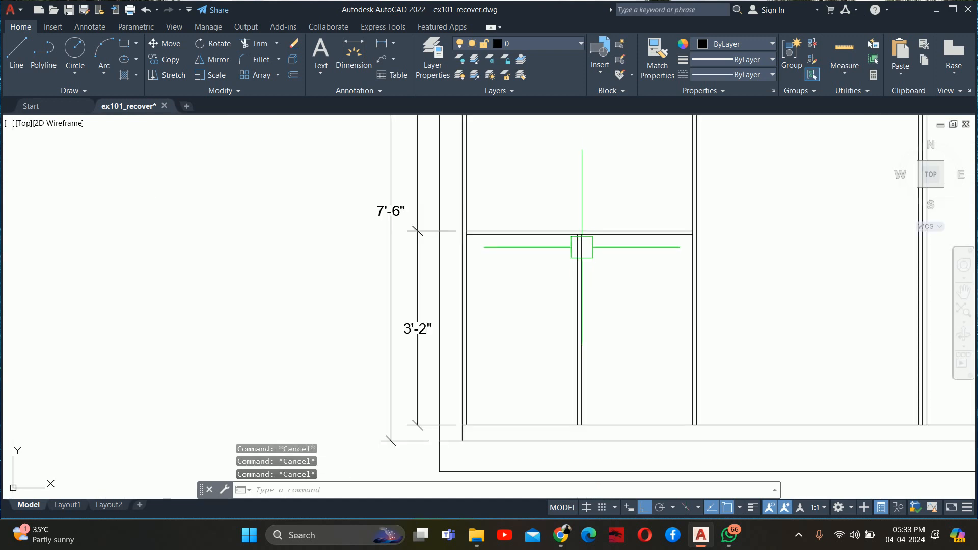
- Trim the lower shelf's underside line between the two partition lines
{"action": "type", "text": "tr"}
{"action": "key", "text": "Return"}
{"action": "scroll", "coordinate": [584, 233], "scroll_direction": "up", "scroll_amount": 6}
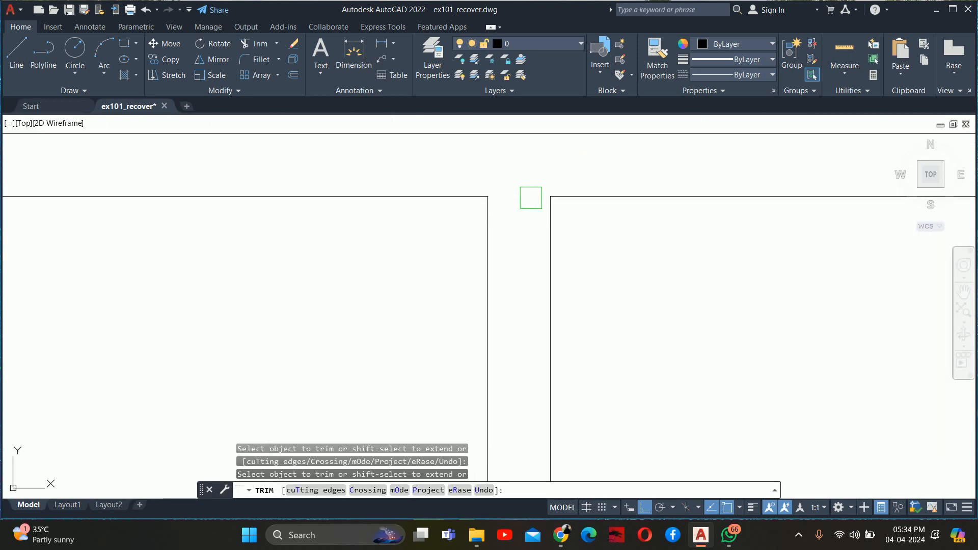
{"action": "scroll", "coordinate": [531, 198], "scroll_direction": "down", "scroll_amount": 3}
{"action": "key", "text": "Escape"}
{"action": "key", "text": "Escape"}
{"action": "key", "text": "Escape"}
{"action": "scroll", "coordinate": [535, 221], "scroll_direction": "down", "scroll_amount": 1}
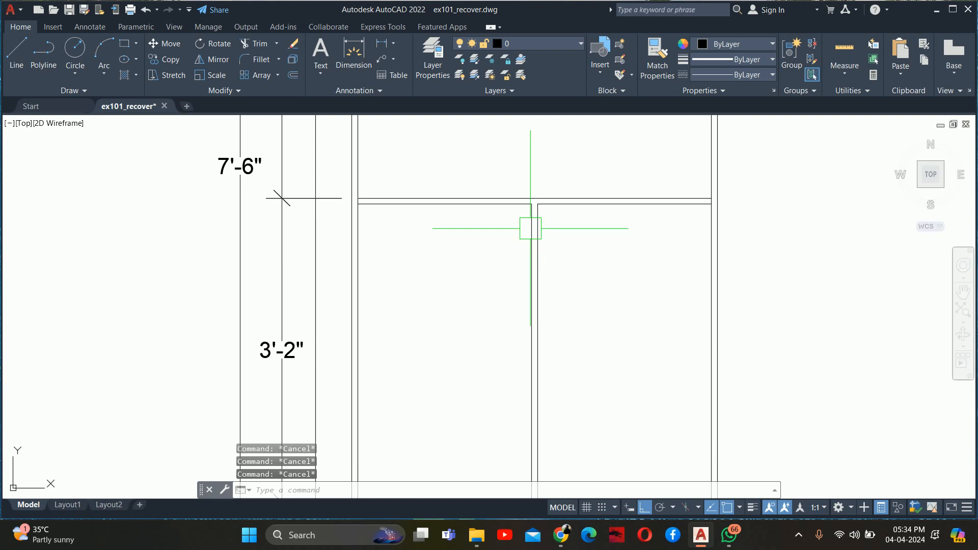
{"action": "type", "text": "o"}
{"action": "key", "text": "Return"}
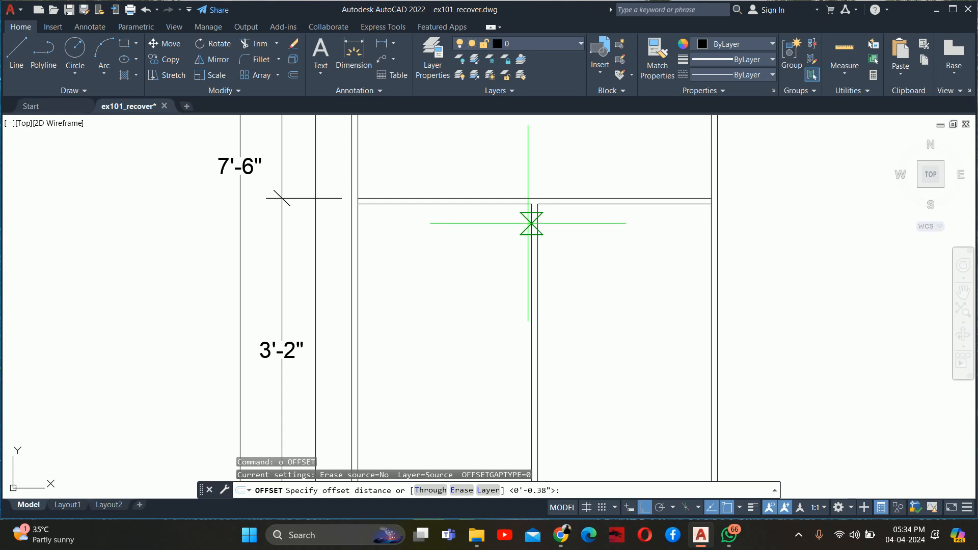
{"action": "key", "text": "Escape"}
{"action": "key", "text": "Escape"}
{"action": "key", "text": "Escape"}
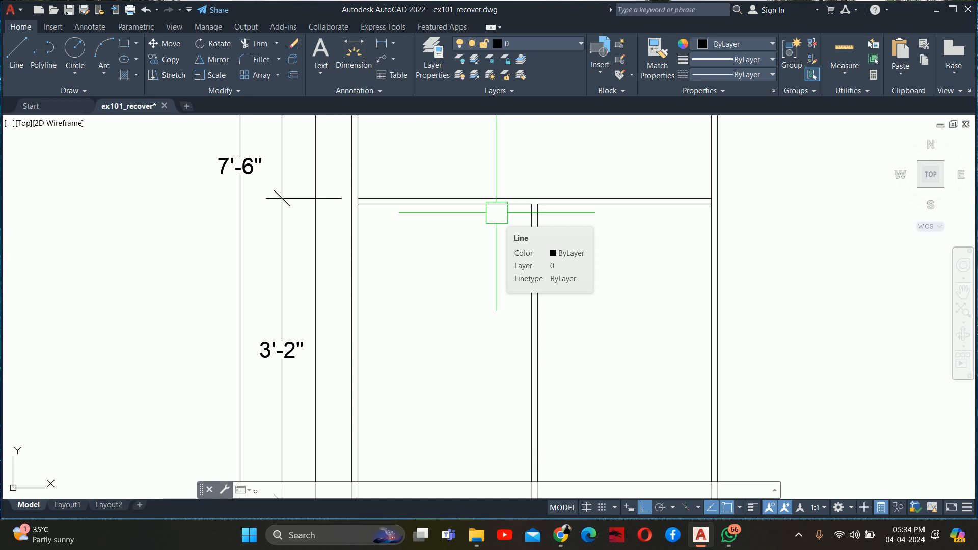
- Offset the lower shelf's top line 8 inches downward in the first compartment
{"action": "key", "text": "Escape"}
{"action": "key", "text": "Escape"}
{"action": "key", "text": "Escape"}
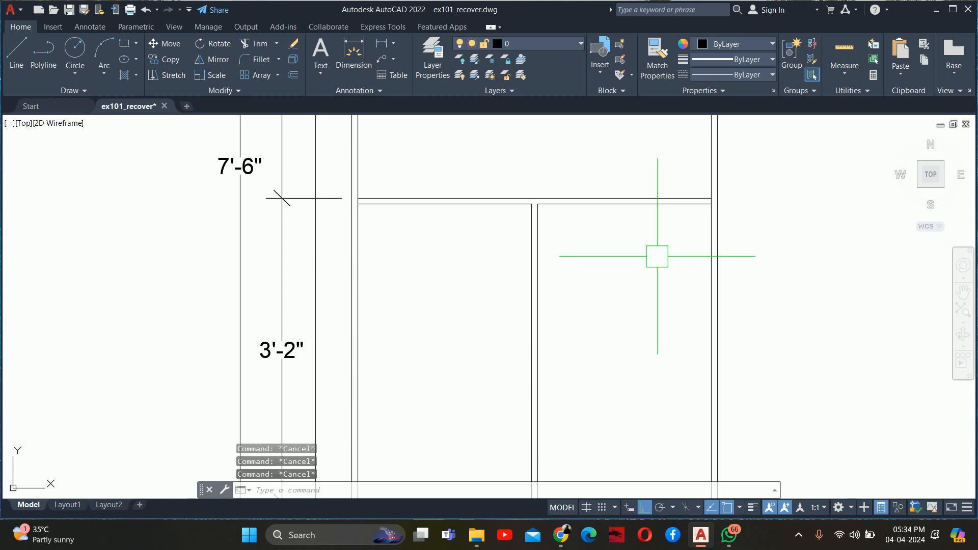
{"action": "type", "text": "o"}
{"action": "key", "text": "Return"}
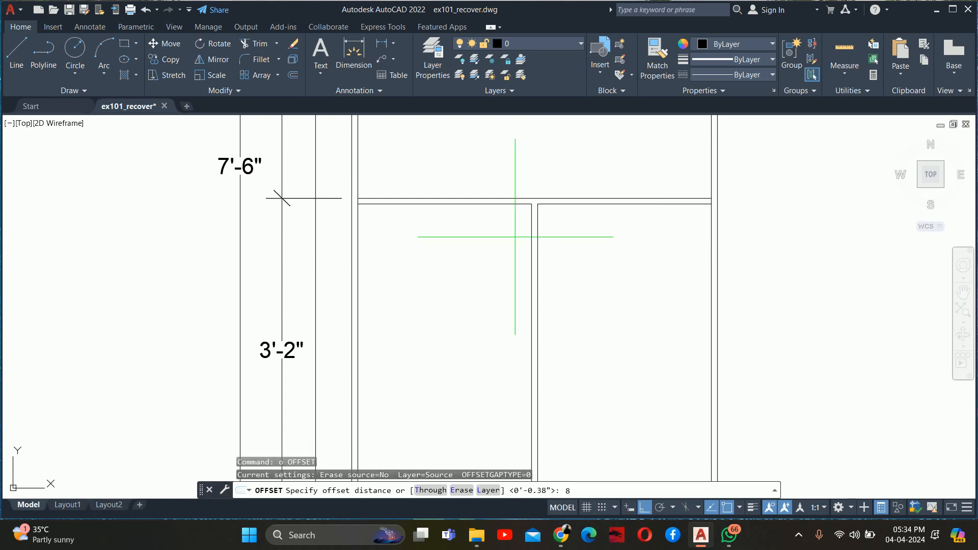
{"action": "type", "text": "8"}
{"action": "key", "text": "Return"}
{"action": "scroll", "coordinate": [468, 201], "scroll_direction": "up", "scroll_amount": 2}
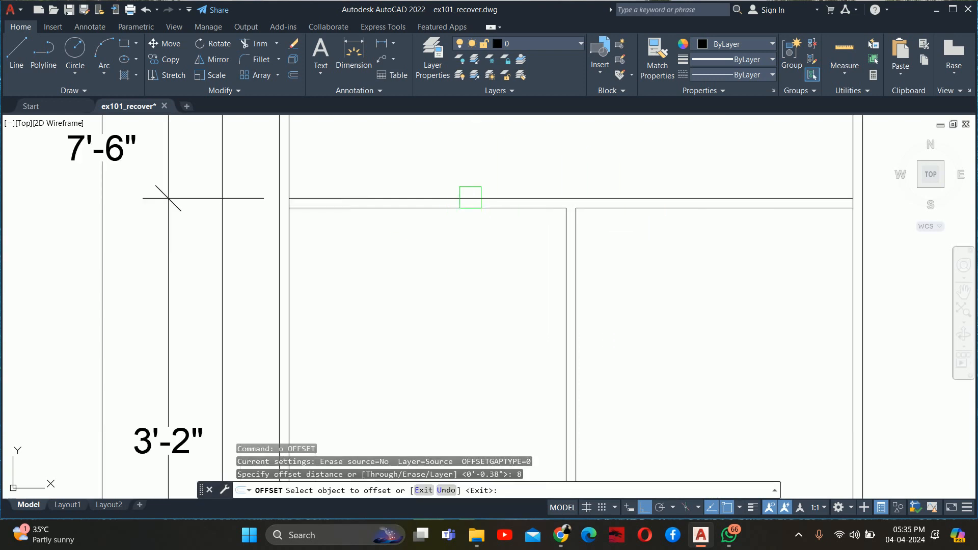
{"action": "left_click", "coordinate": [469, 198]}
{"action": "left_click", "coordinate": [461, 290]}
{"action": "key", "text": "Return"}
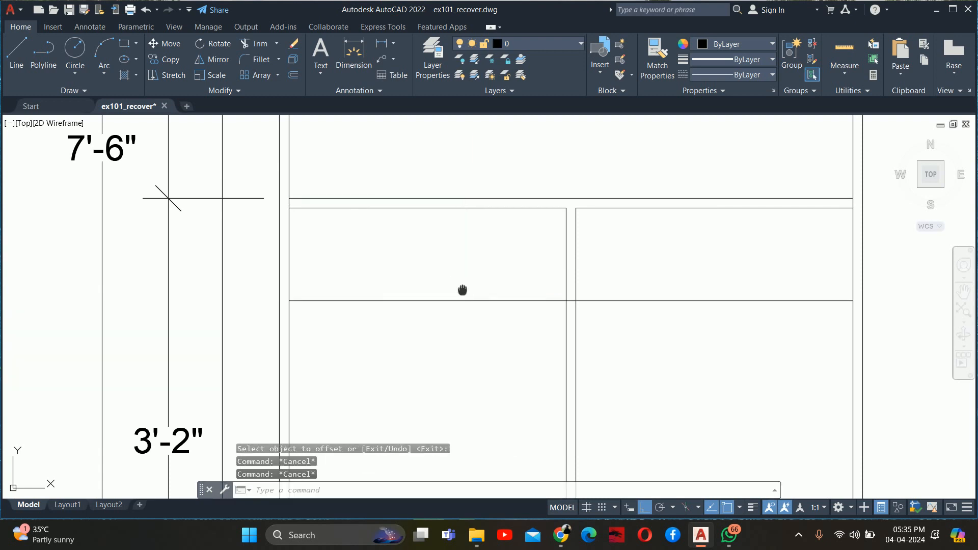
- Offset the new horizontal line 0.75 inch upward to give the new shelf its thickness
{"action": "key", "text": "Return"}
{"action": "middle_click_drag", "start_coordinate": [461, 290], "coordinate": [451, 283]}
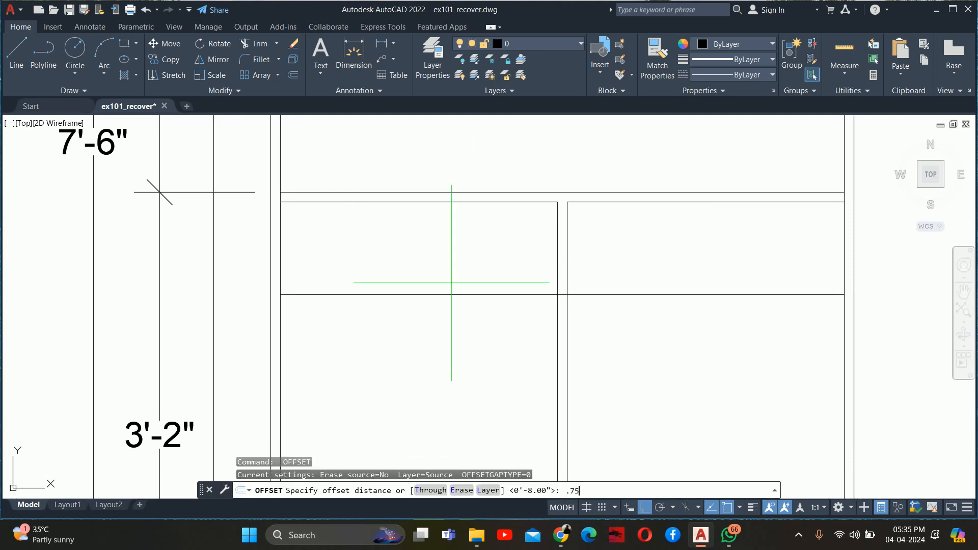
{"action": "type", "text": ".75"}
{"action": "key", "text": "Return"}
{"action": "left_click", "coordinate": [444, 295]}
{"action": "left_click", "coordinate": [488, 281]}
{"action": "key", "text": "Escape"}
{"action": "key", "text": "Escape"}
{"action": "key", "text": "Escape"}
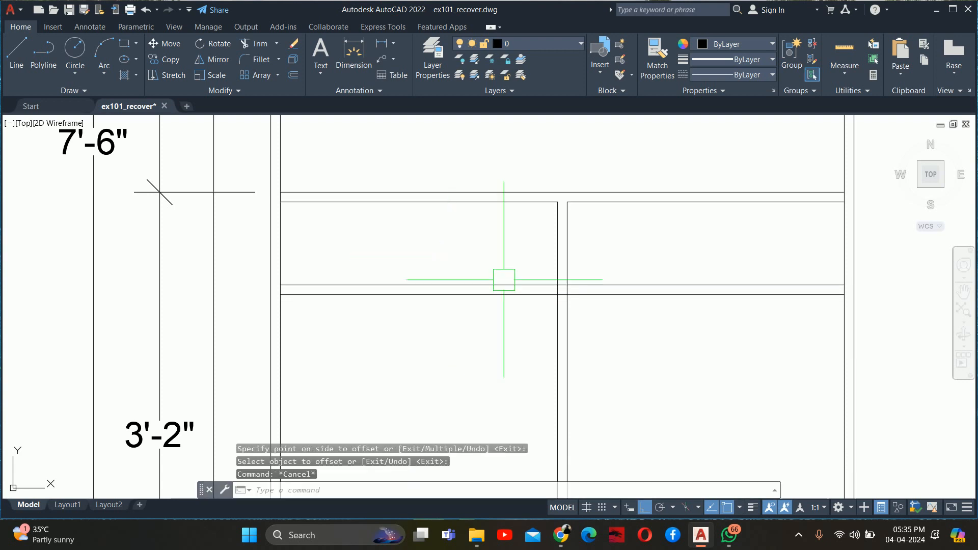
- Join the two halves of the lower shelf's underside line above the centre partition
{"action": "type", "text": "j"}
{"action": "key", "text": "Return"}
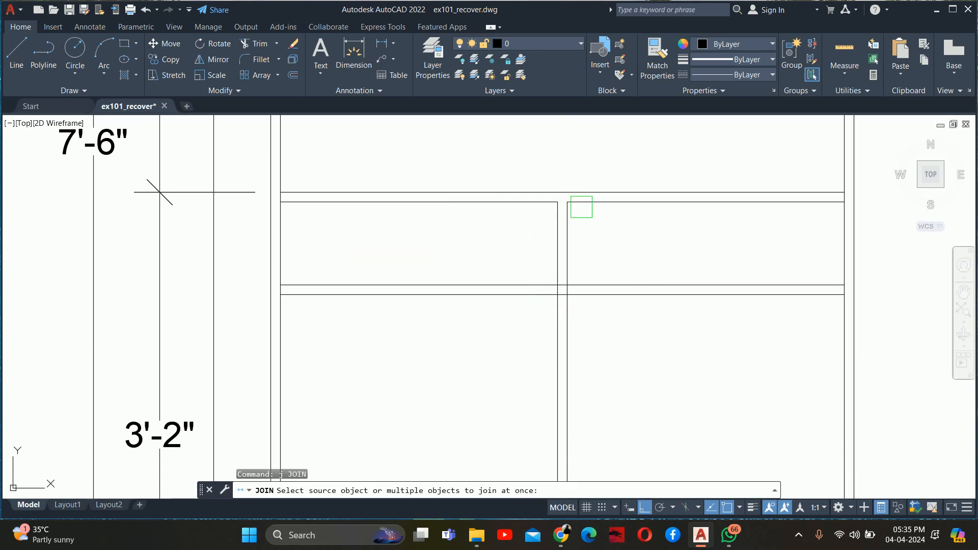
{"action": "left_click", "coordinate": [576, 203]}
{"action": "left_click", "coordinate": [533, 203]}
{"action": "key", "text": "Return"}
{"action": "scroll", "coordinate": [557, 279], "scroll_direction": "up", "scroll_amount": 2}
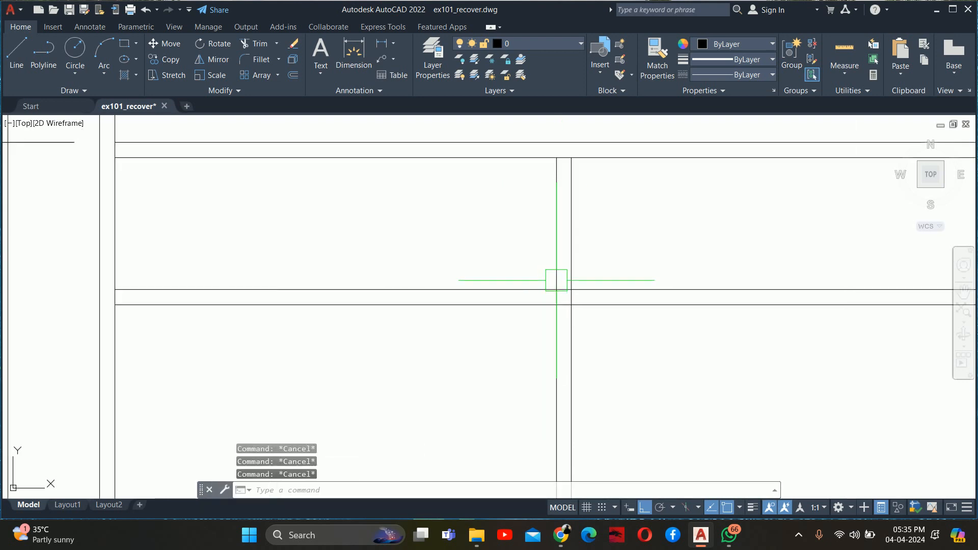
- Trim the two centre partition lines between the new shelf's top and bottom edges
{"action": "type", "text": "tr"}
{"action": "key", "text": "Return"}
{"action": "scroll", "coordinate": [554, 296], "scroll_direction": "up", "scroll_amount": 4}
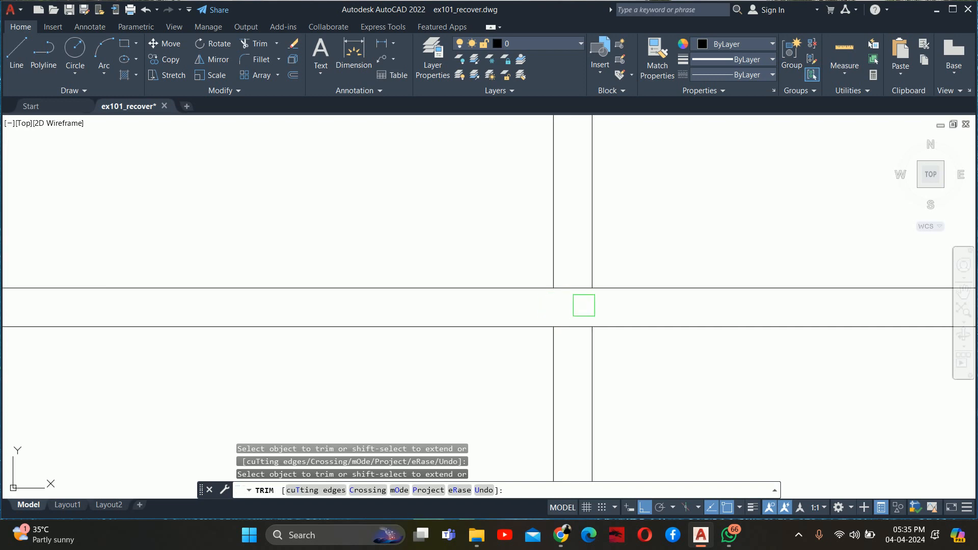
{"action": "scroll", "coordinate": [483, 255], "scroll_direction": "down", "scroll_amount": 5}
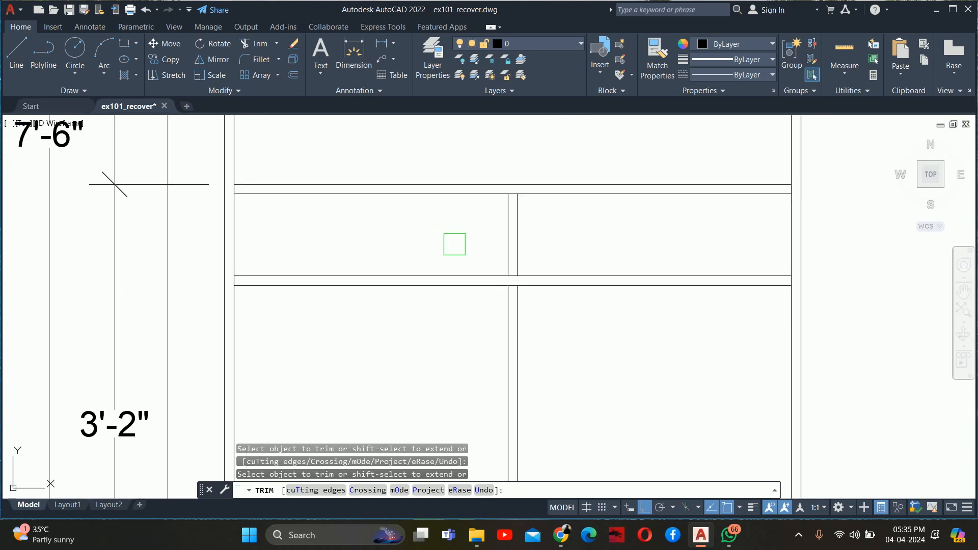
{"action": "key", "text": "Escape"}
- Check the clear width between the centre partition and the compartment's right-hand panel with a temporary linear dimension
{"action": "middle_click_drag", "start_coordinate": [622, 242], "coordinate": [500, 254]}
{"action": "type", "text": "dli"}
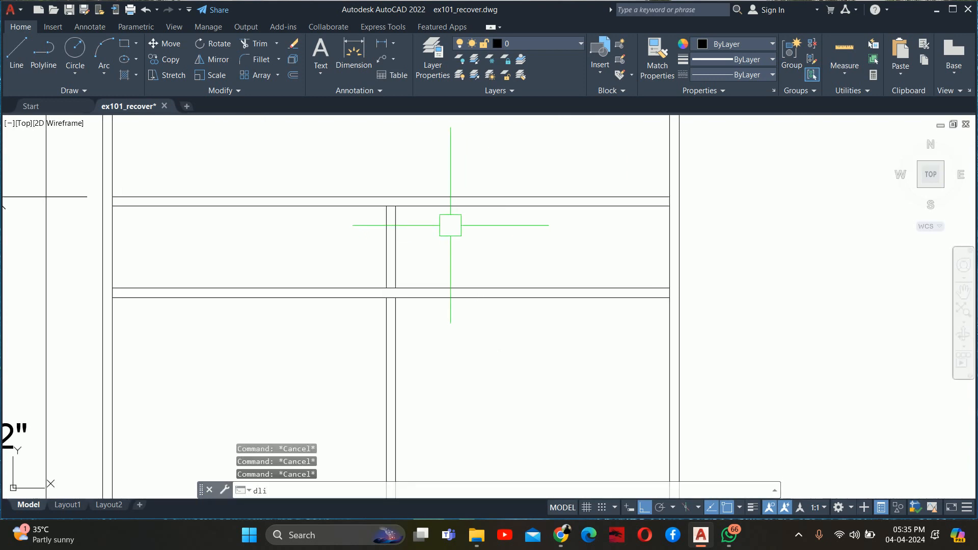
{"action": "key", "text": "Return"}
{"action": "left_click", "coordinate": [395, 206]}
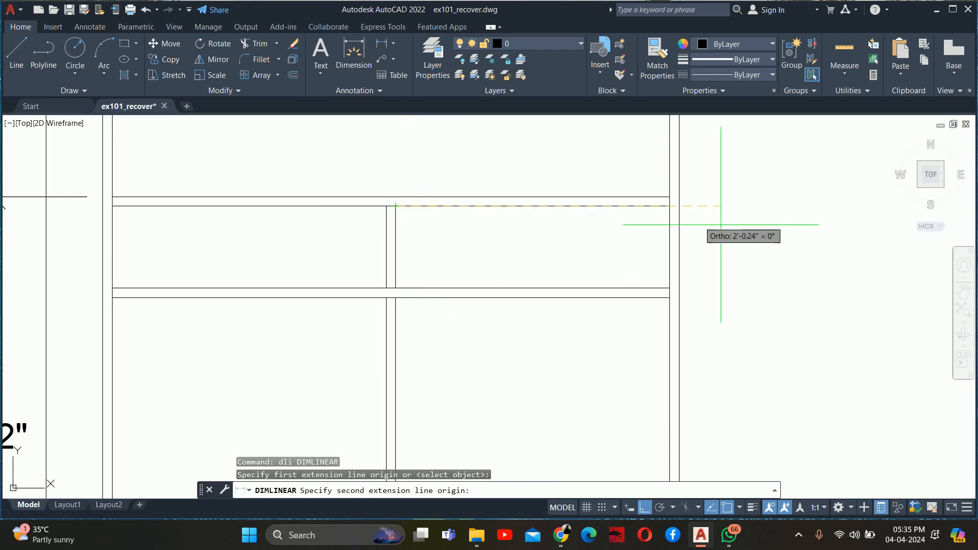
{"action": "left_click", "coordinate": [669, 206]}
{"action": "key", "text": "Escape"}
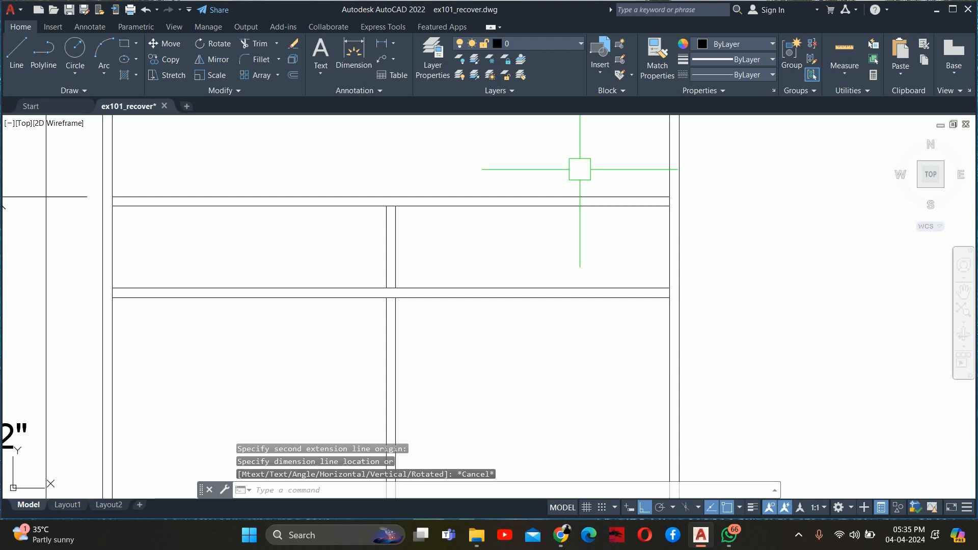
{"action": "key", "text": "Escape"}
{"action": "key", "text": "Escape"}
{"action": "key", "text": "Escape"}
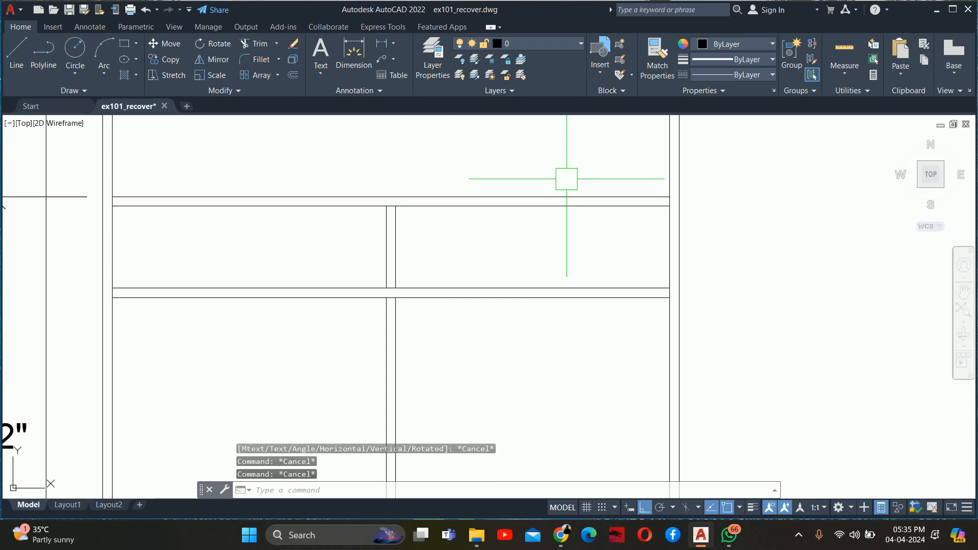
- Check the height from the new shelf to the top edge of the shelf above with a temporary linear dimension
{"action": "scroll", "coordinate": [534, 204], "scroll_direction": "down", "scroll_amount": 5}
{"action": "scroll", "coordinate": [414, 233], "scroll_direction": "up", "scroll_amount": 3}
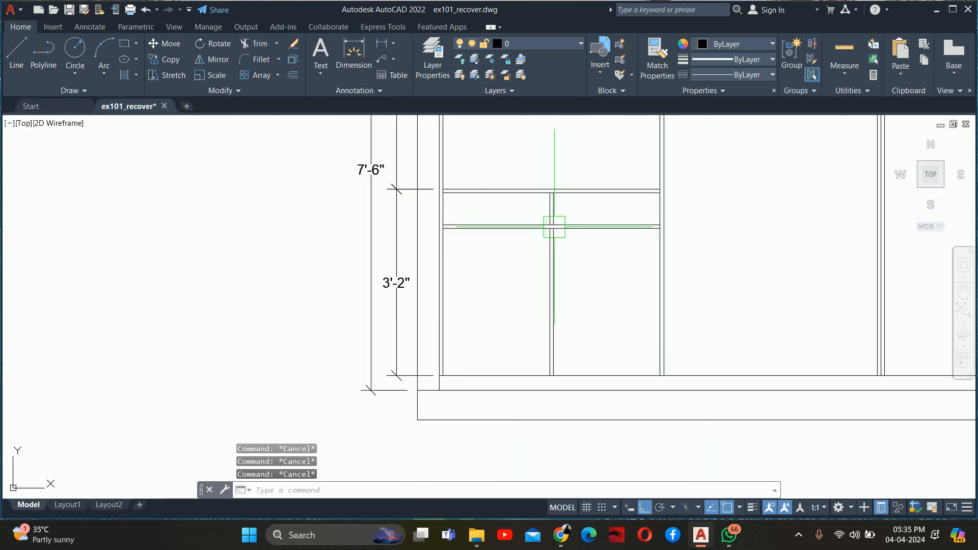
{"action": "type", "text": "dli"}
{"action": "key", "text": "Return"}
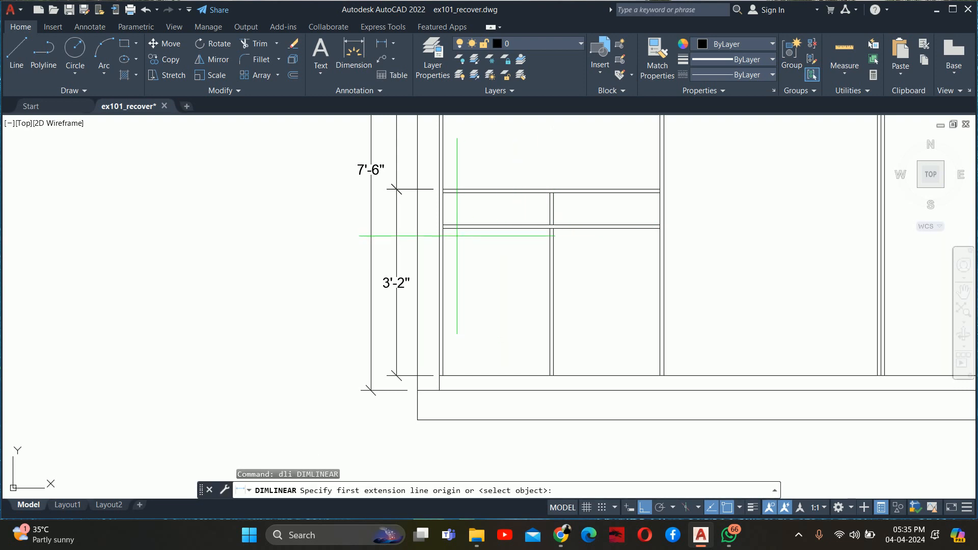
{"action": "left_click", "coordinate": [442, 227]}
{"action": "scroll", "coordinate": [440, 204], "scroll_direction": "up", "scroll_amount": 4}
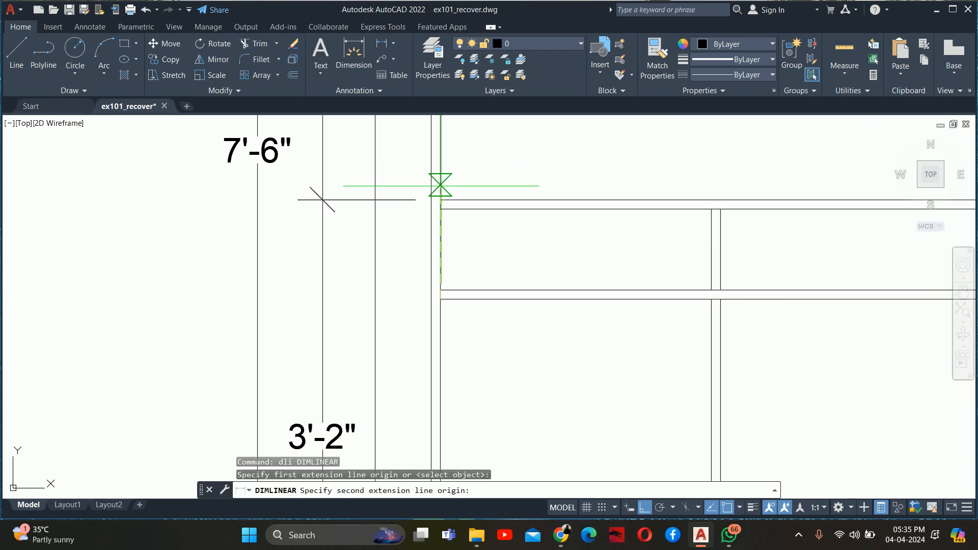
{"action": "left_click", "coordinate": [440, 200]}
{"action": "key", "text": "Escape"}
{"action": "key", "text": "Escape"}
{"action": "key", "text": "Escape"}
{"action": "key", "text": "Escape"}
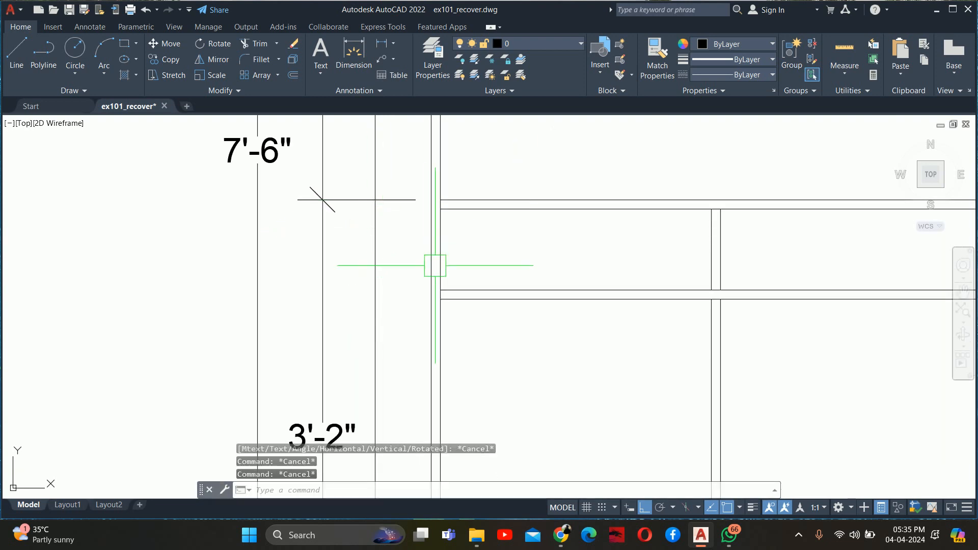
- Check the clear height between the new shelf's top edge and the underside of the shelf above with a temporary linear dimension
{"action": "middle_click_drag", "start_coordinate": [434, 264], "coordinate": [416, 192]}
{"action": "type", "text": "dli"}
{"action": "key", "text": "Return"}
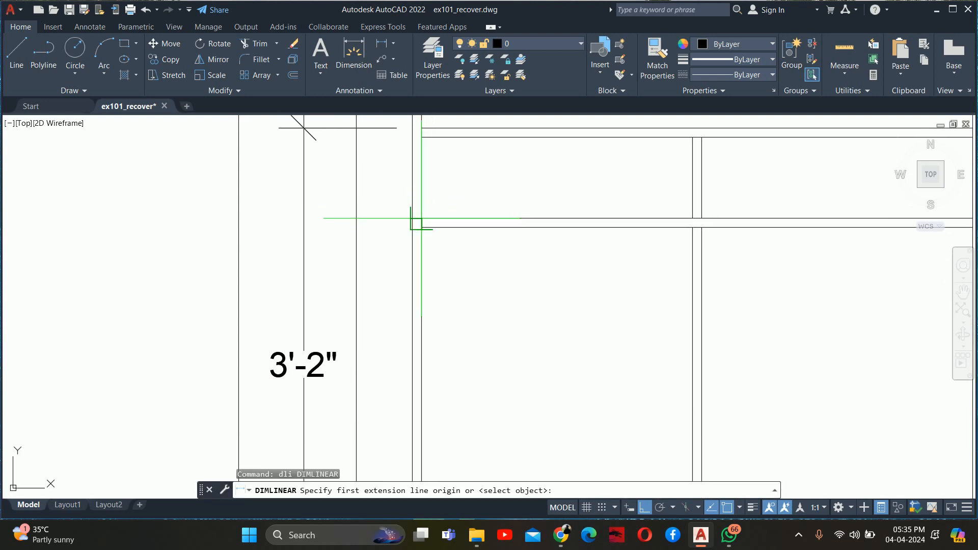
{"action": "left_click", "coordinate": [421, 219]}
{"action": "left_click", "coordinate": [421, 136]}
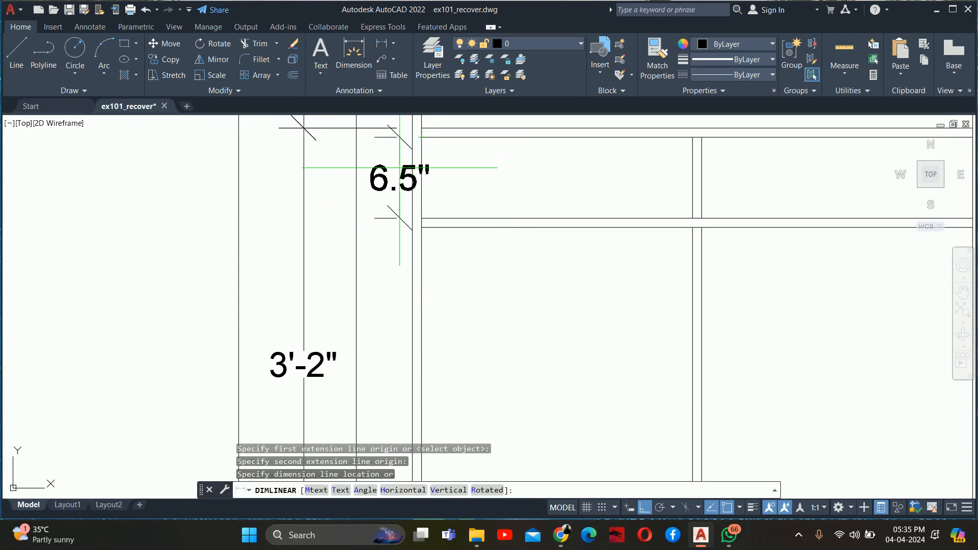
{"action": "key", "text": "Escape"}
{"action": "key", "text": "Escape"}
{"action": "key", "text": "Escape"}
- Check the clear height from the new shelf's underside down to the base strip with a temporary linear dimension
{"action": "middle_click_drag", "start_coordinate": [453, 227], "coordinate": [453, 210]}
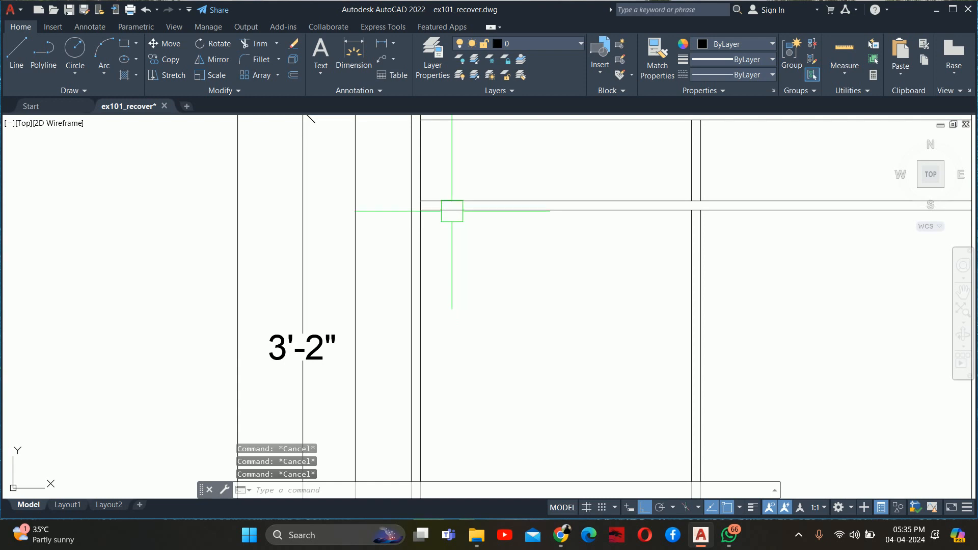
{"action": "scroll", "coordinate": [442, 238], "scroll_direction": "down", "scroll_amount": 2}
{"action": "type", "text": "dli"}
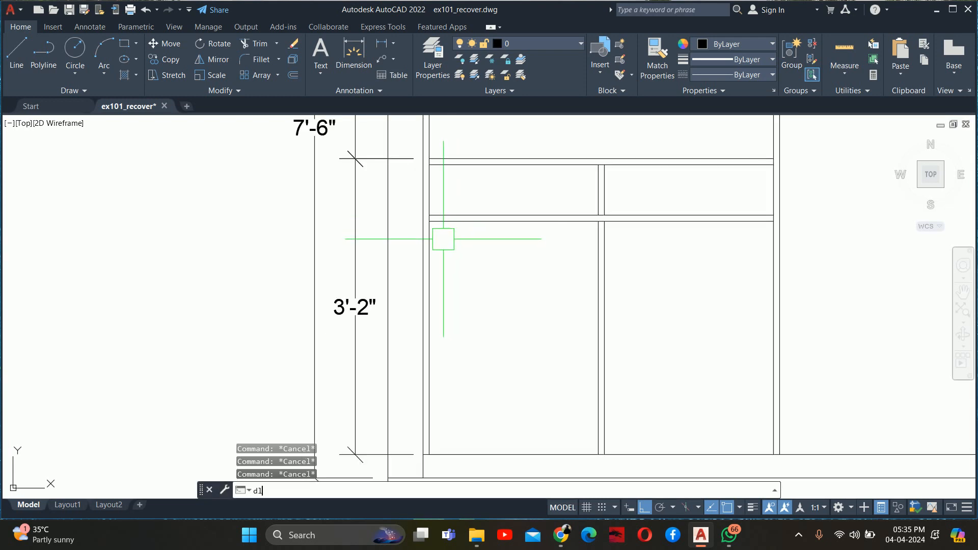
{"action": "key", "text": "Return"}
{"action": "left_click", "coordinate": [429, 137]}
{"action": "middle_click_drag", "start_coordinate": [430, 318], "coordinate": [436, 247]}
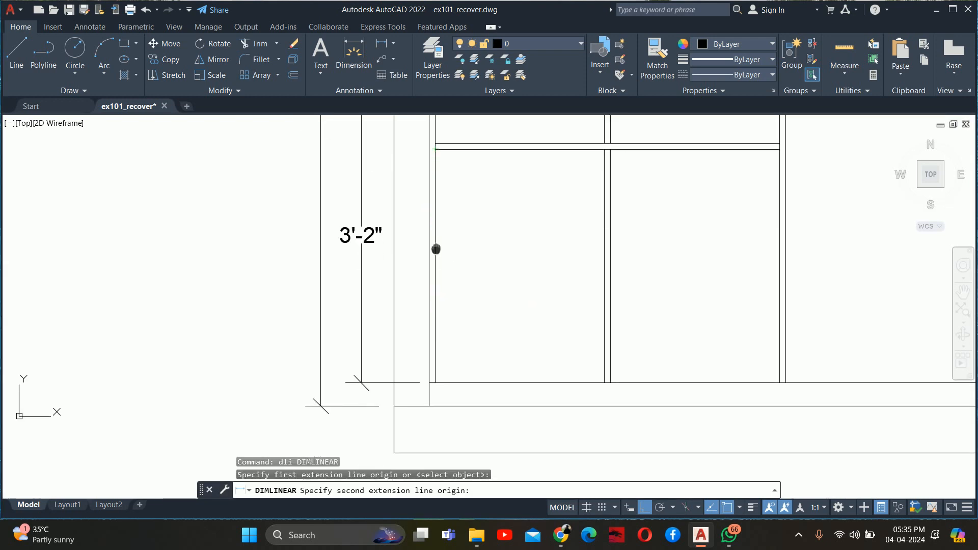
{"action": "left_click", "coordinate": [436, 382]}
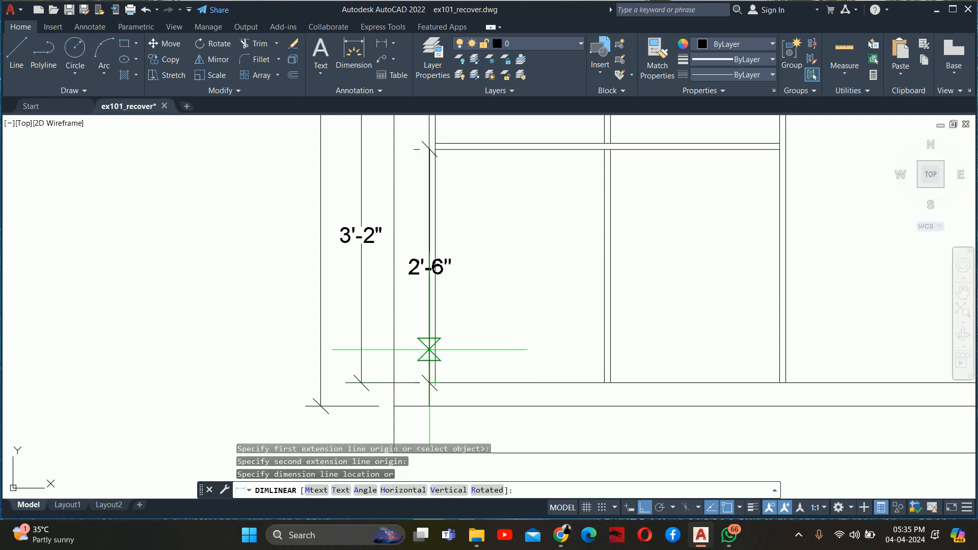
{"action": "key", "text": "Escape"}
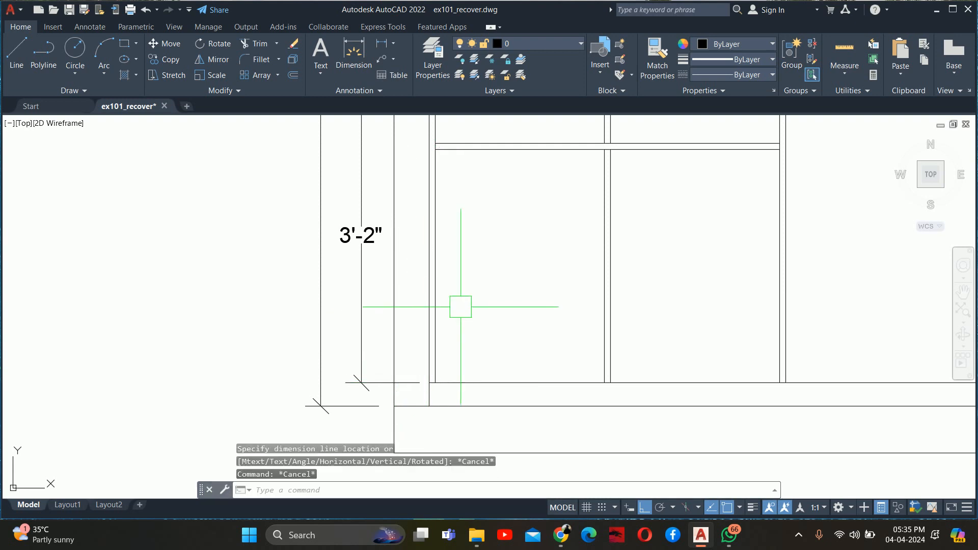
{"action": "middle_click_drag", "start_coordinate": [530, 269], "coordinate": [506, 302]}
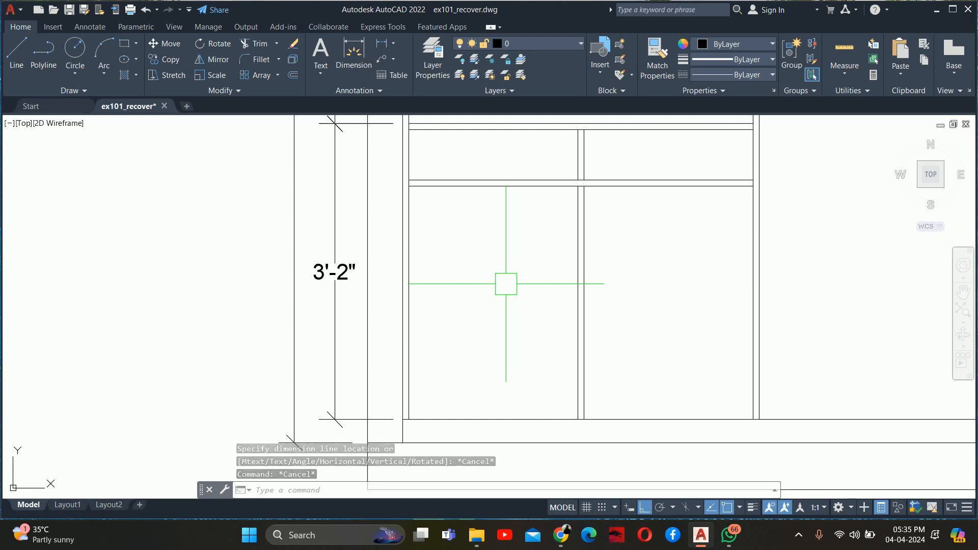
{"action": "scroll", "coordinate": [505, 284], "scroll_direction": "down", "scroll_amount": 4}
{"action": "mouse_move", "coordinate": [540, 272]}
{"action": "middle_mouse_down"}
{"action": "mouse_move", "coordinate": [589, 260]}
{"action": "mouse_move", "coordinate": [560, 278]}
{"action": "middle_mouse_up"}
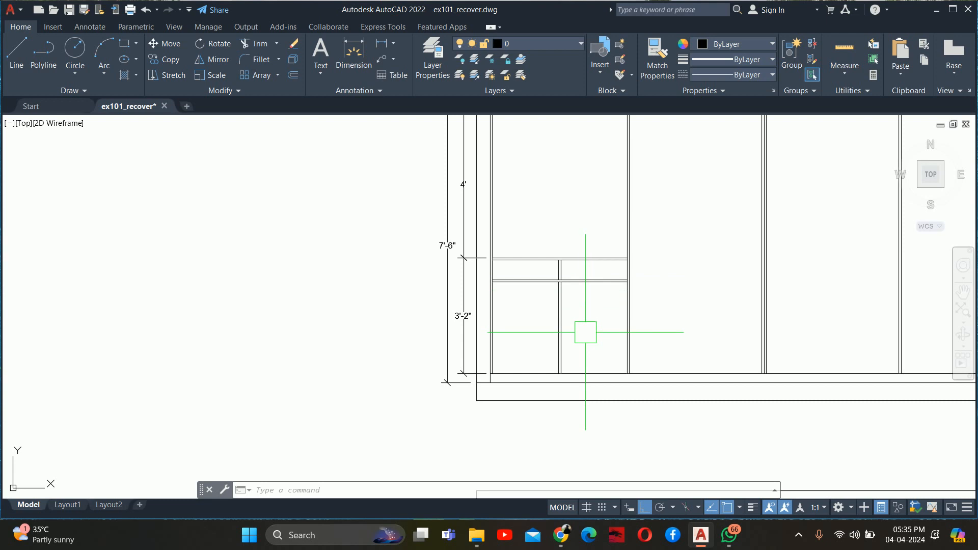
{"action": "scroll", "coordinate": [557, 306], "scroll_direction": "up", "scroll_amount": 2}
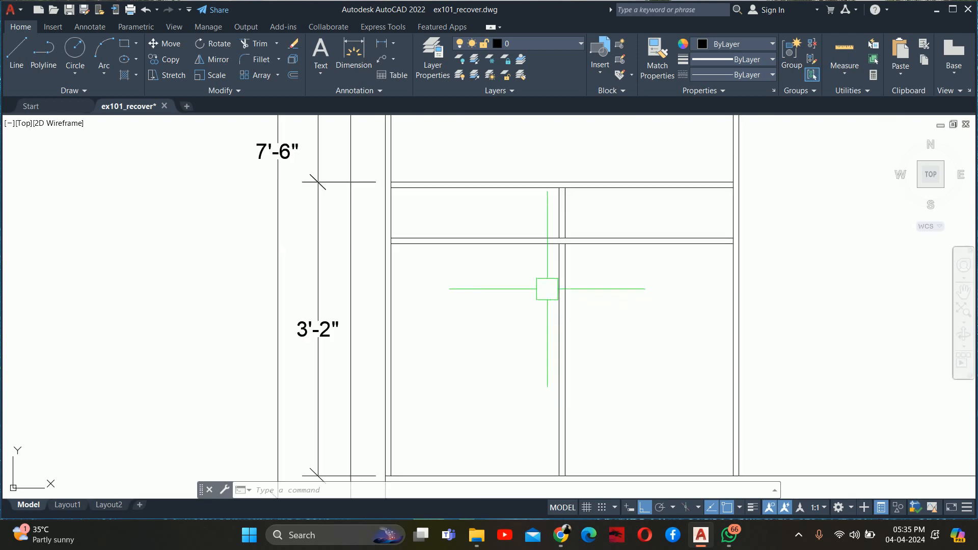
{"action": "key", "text": "Escape"}
{"action": "key", "text": "Escape"}
{"action": "key", "text": "Escape"}
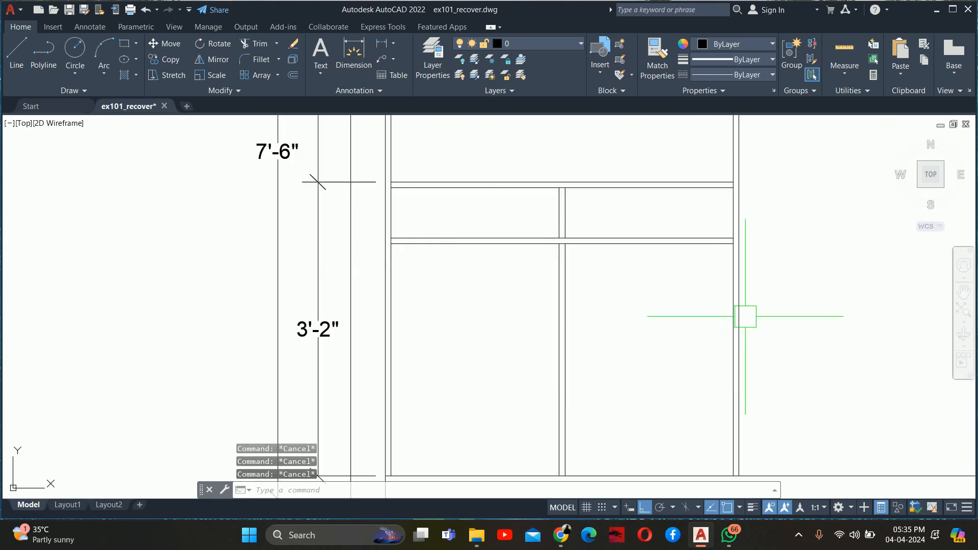
{"action": "middle_click_drag", "start_coordinate": [692, 310], "coordinate": [656, 274]}
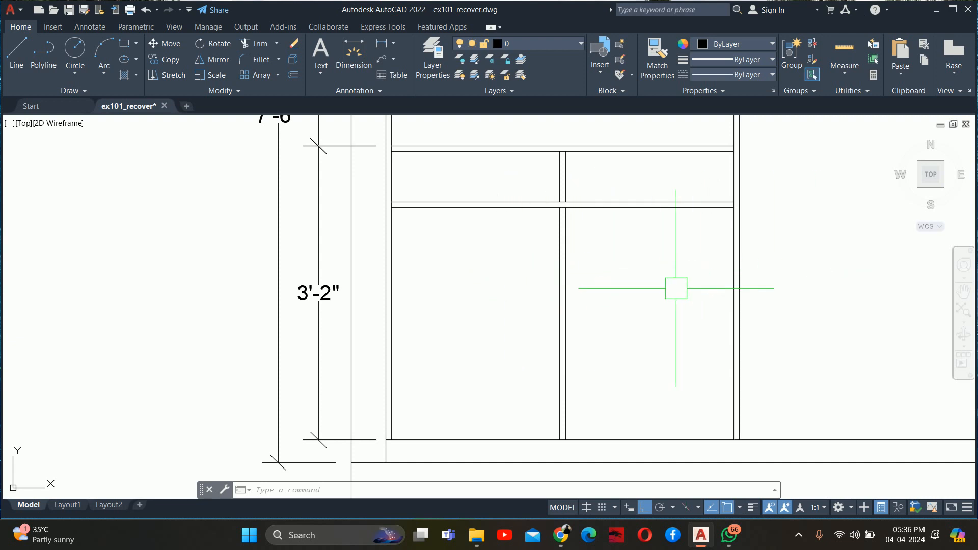
{"action": "middle_click_drag", "start_coordinate": [632, 313], "coordinate": [649, 254]}
{"action": "key", "text": "Escape"}
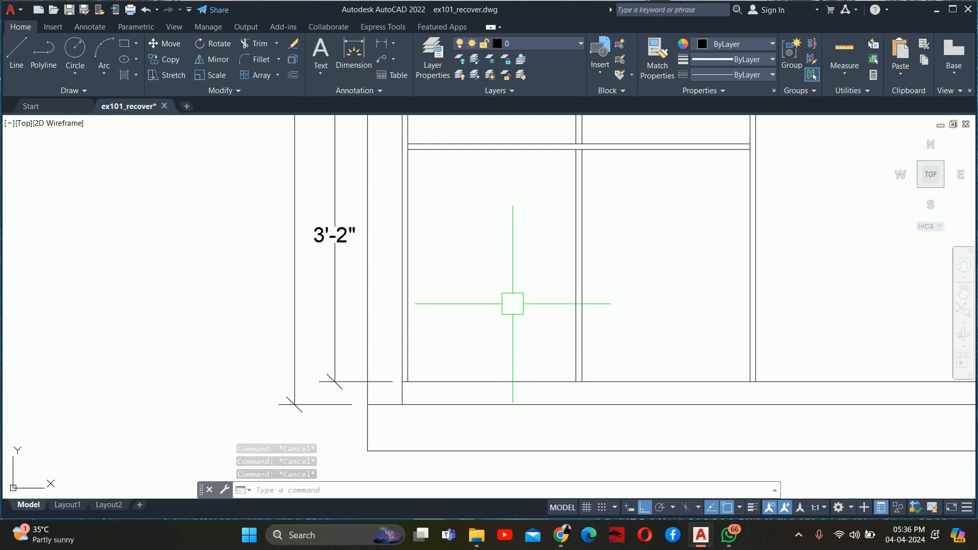
{"action": "mouse_move", "coordinate": [511, 301]}
{"action": "middle_mouse_down"}
{"action": "mouse_move", "coordinate": [504, 360]}
{"action": "mouse_move", "coordinate": [511, 314]}
{"action": "mouse_move", "coordinate": [494, 347]}
{"action": "middle_mouse_up"}
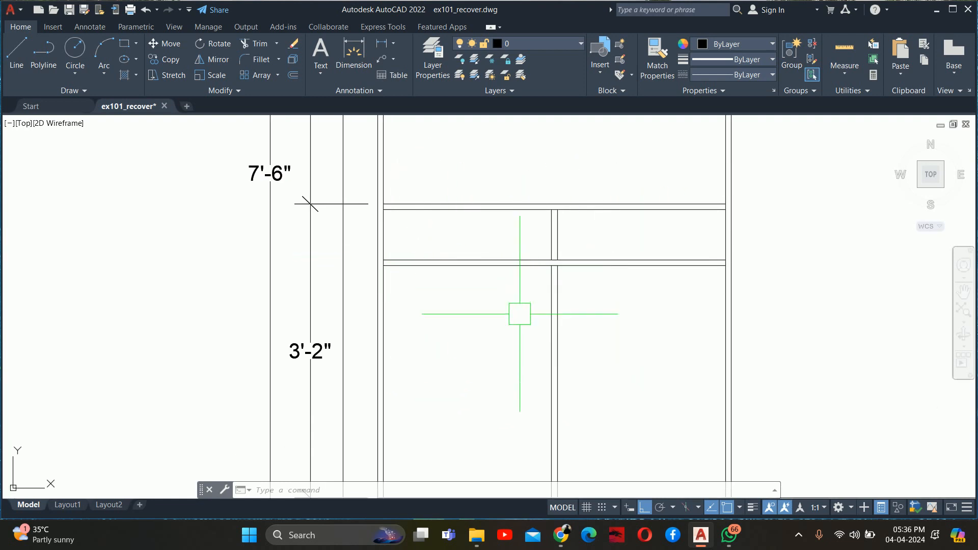
{"action": "key", "text": "Escape"}
{"action": "key", "text": "Escape"}
{"action": "key", "text": "Escape"}
{"action": "middle_click_drag", "start_coordinate": [520, 329], "coordinate": [524, 313]}
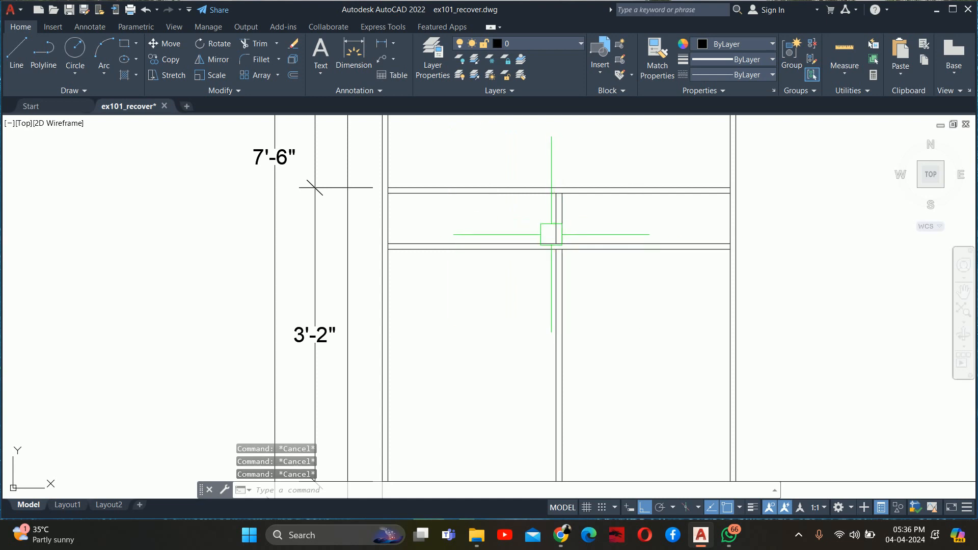
{"action": "middle_click_drag", "start_coordinate": [576, 362], "coordinate": [578, 275]}
{"action": "middle_click_drag", "start_coordinate": [565, 338], "coordinate": [566, 362]}
{"action": "type", "text": "o"}
{"action": "key", "text": "Return"}
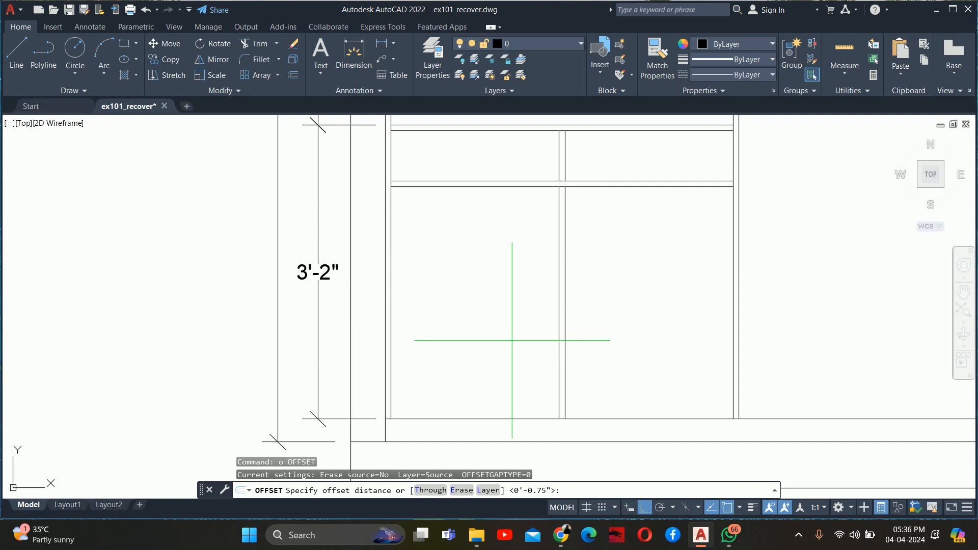
{"action": "scroll", "coordinate": [511, 340], "scroll_direction": "down", "scroll_amount": 5}
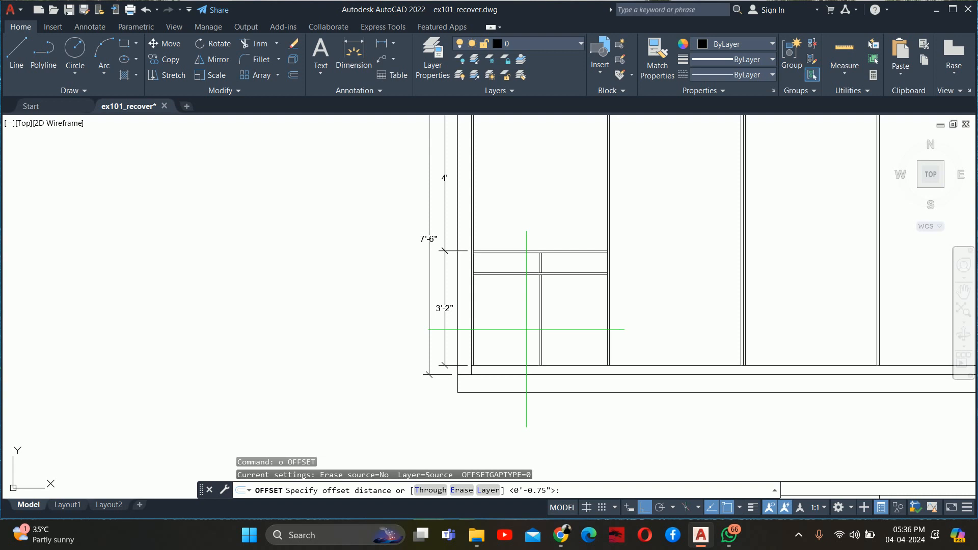
{"action": "key", "text": "Escape"}
{"action": "key", "text": "Escape"}
{"action": "key", "text": "Escape"}
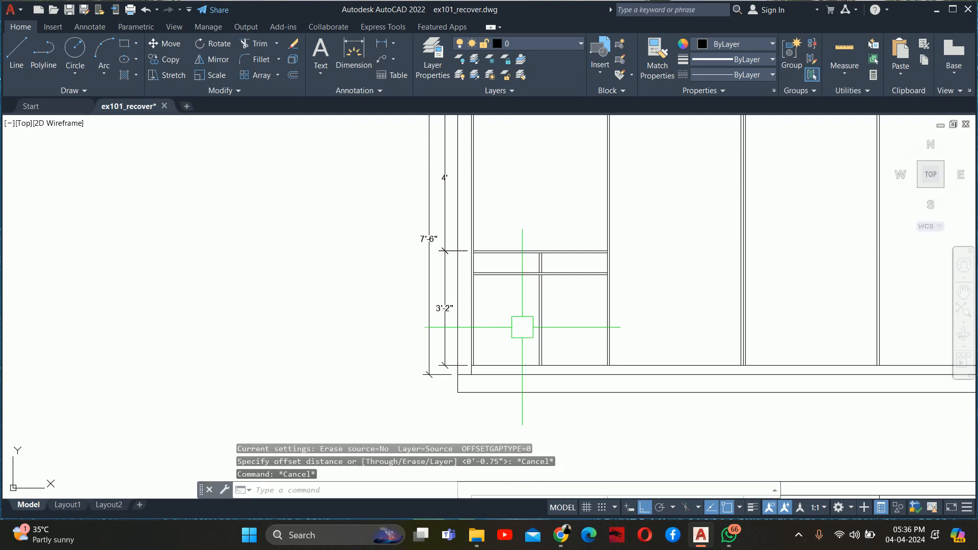
- Offset the base strip's top line 12 inches upward into the first compartment's lower section
{"action": "scroll", "coordinate": [522, 328], "scroll_direction": "up", "scroll_amount": 5}
{"action": "middle_click_drag", "start_coordinate": [522, 334], "coordinate": [476, 288]}
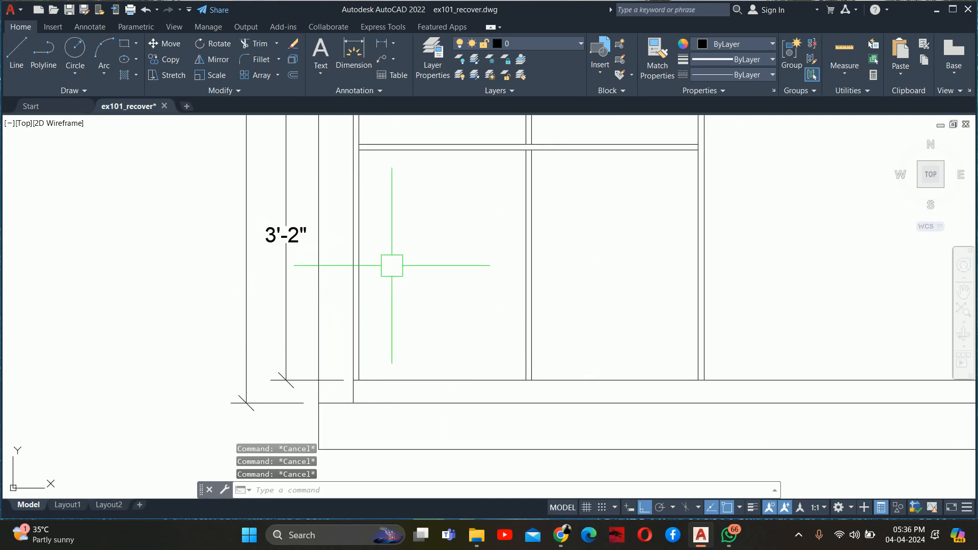
{"action": "key", "text": "Return"}
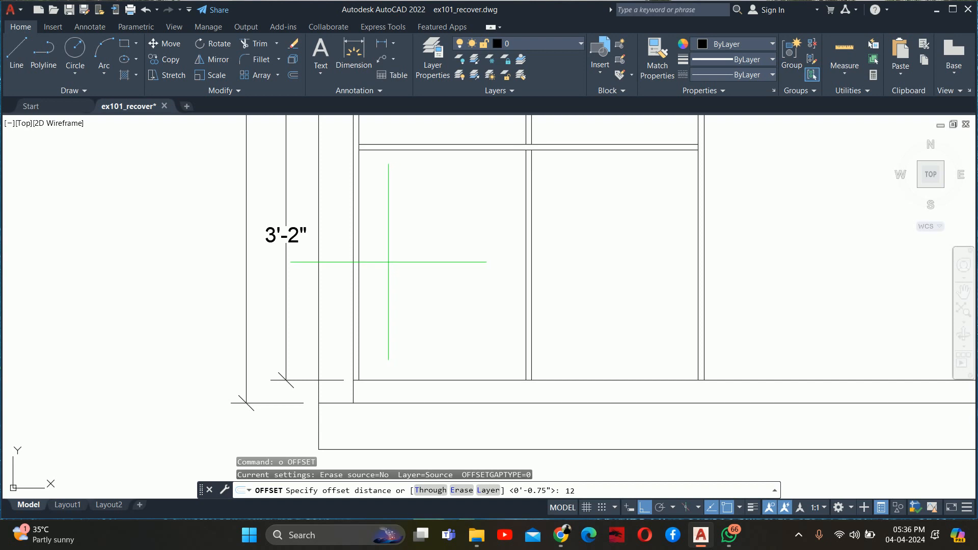
{"action": "key", "text": "Return"}
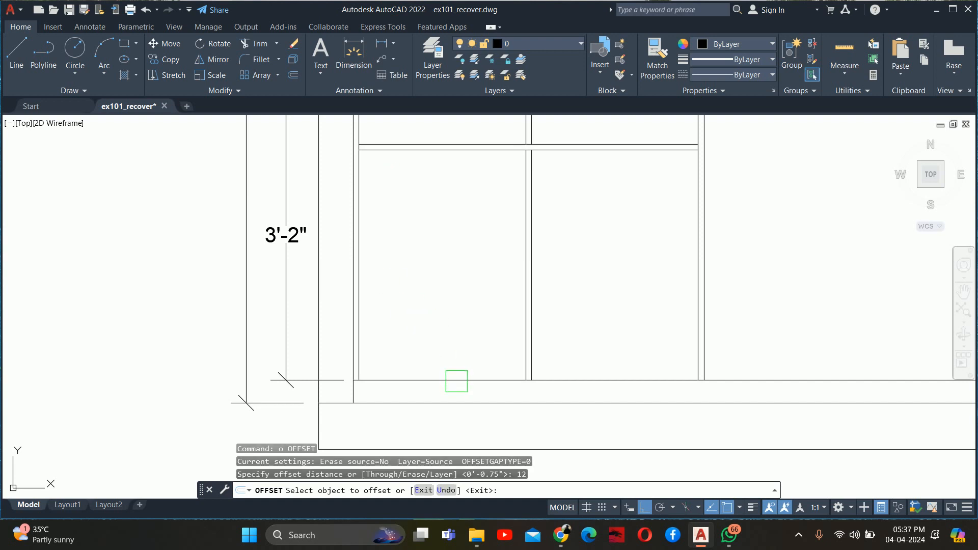
{"action": "left_click", "coordinate": [456, 380]}
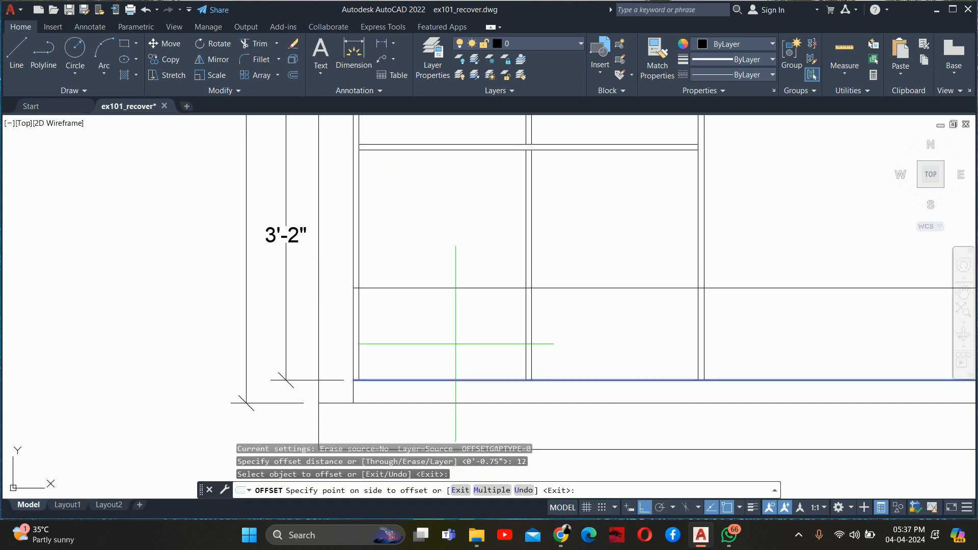
{"action": "left_click", "coordinate": [461, 295]}
{"action": "key", "text": "Escape"}
- Trim the new horizontal line back to the inner faces of the first compartment's two side panels
{"action": "type", "text": "tr"}
{"action": "key", "text": "Return"}
{"action": "scroll", "coordinate": [346, 290], "scroll_direction": "up", "scroll_amount": 4}
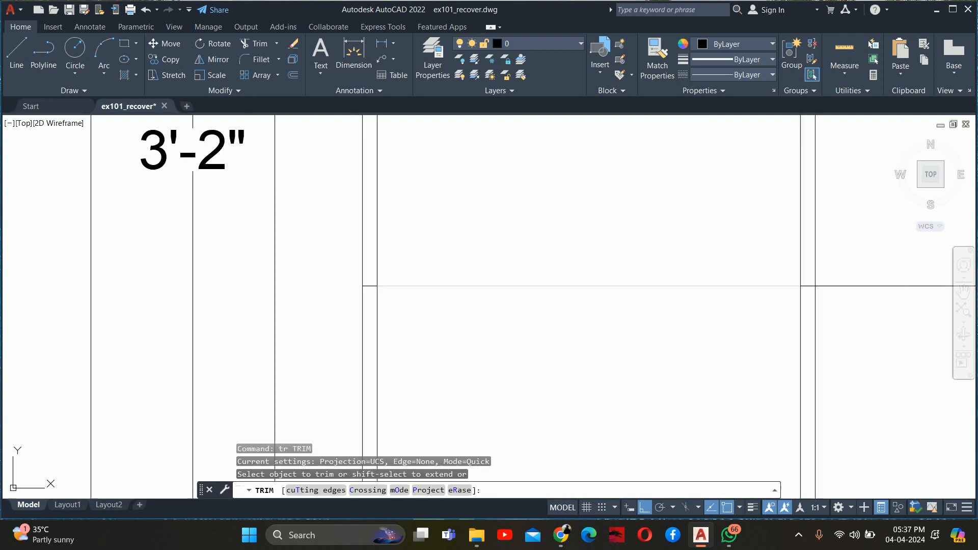
{"action": "scroll", "coordinate": [346, 291], "scroll_direction": "up", "scroll_amount": 1}
{"action": "left_click", "coordinate": [366, 289]}
{"action": "scroll", "coordinate": [401, 282], "scroll_direction": "up", "scroll_amount": 2}
{"action": "left_click", "coordinate": [378, 281]}
{"action": "scroll", "coordinate": [380, 295], "scroll_direction": "down", "scroll_amount": 2}
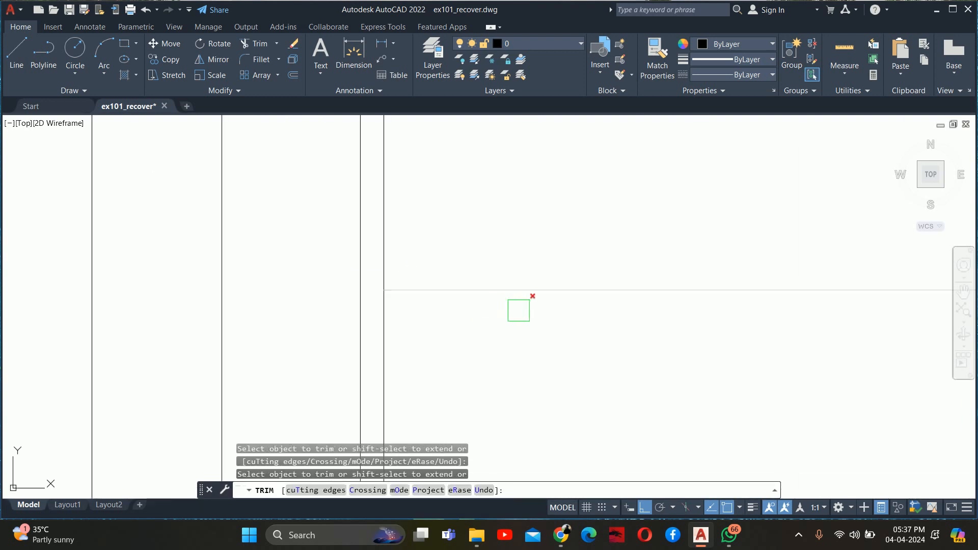
{"action": "scroll", "coordinate": [519, 311], "scroll_direction": "down", "scroll_amount": 3}
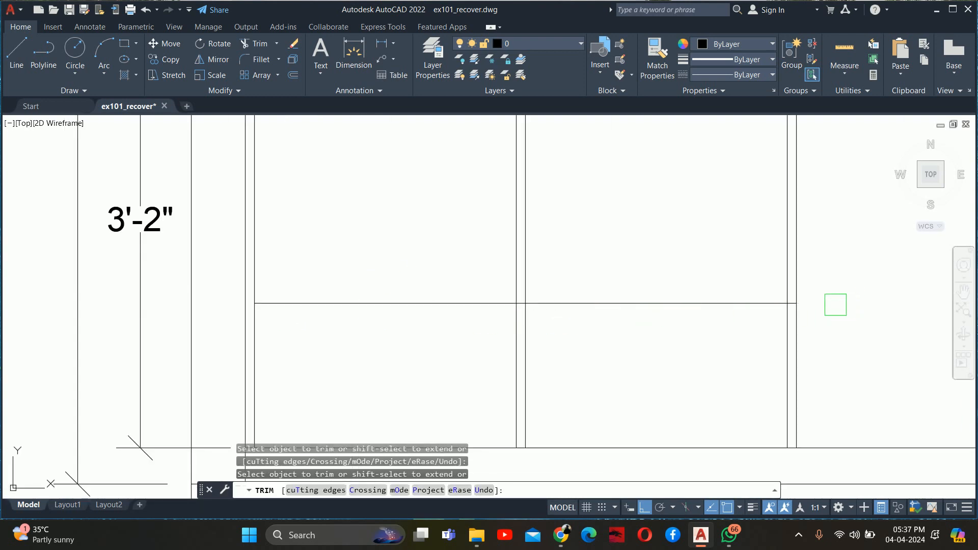
{"action": "scroll", "coordinate": [805, 303], "scroll_direction": "up", "scroll_amount": 4}
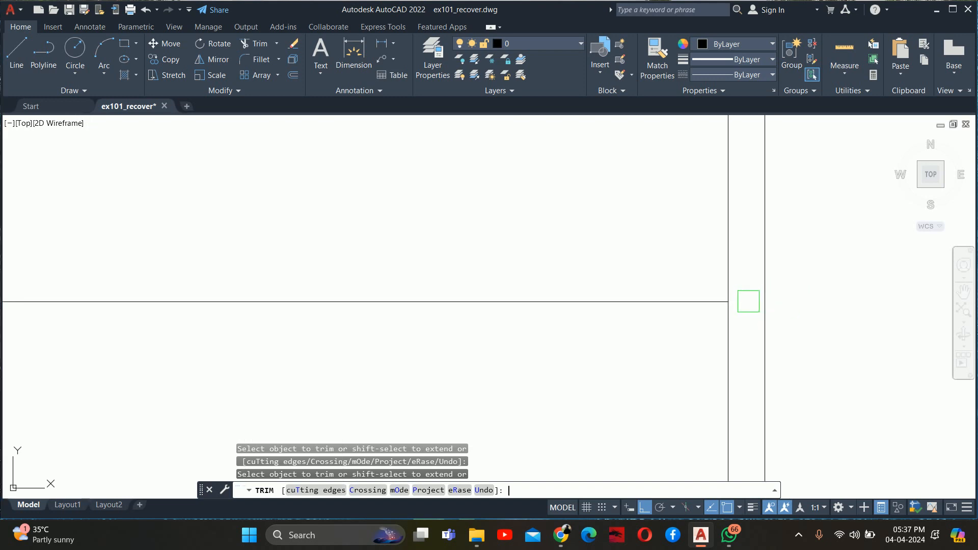
{"action": "key", "text": "Escape"}
{"action": "scroll", "coordinate": [657, 275], "scroll_direction": "down", "scroll_amount": 5}
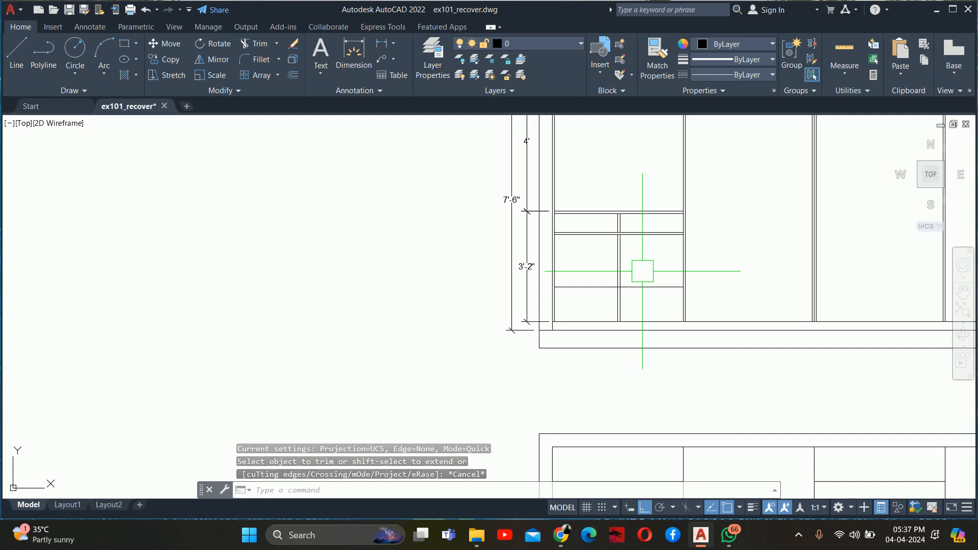
{"action": "key", "text": "Escape"}
{"action": "key", "text": "Escape"}
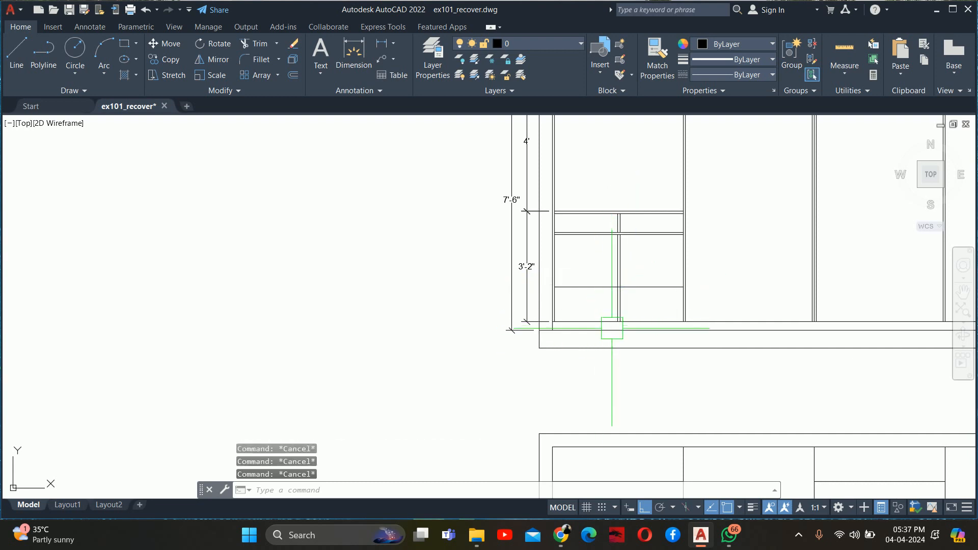
- Check the height from the new line up to the underside of the shelf above with a temporary linear dimension
{"action": "scroll", "coordinate": [619, 321], "scroll_direction": "up", "scroll_amount": 3}
{"action": "scroll", "coordinate": [572, 366], "scroll_direction": "up", "scroll_amount": 3}
{"action": "middle_click_drag", "start_coordinate": [501, 306], "coordinate": [503, 332]}
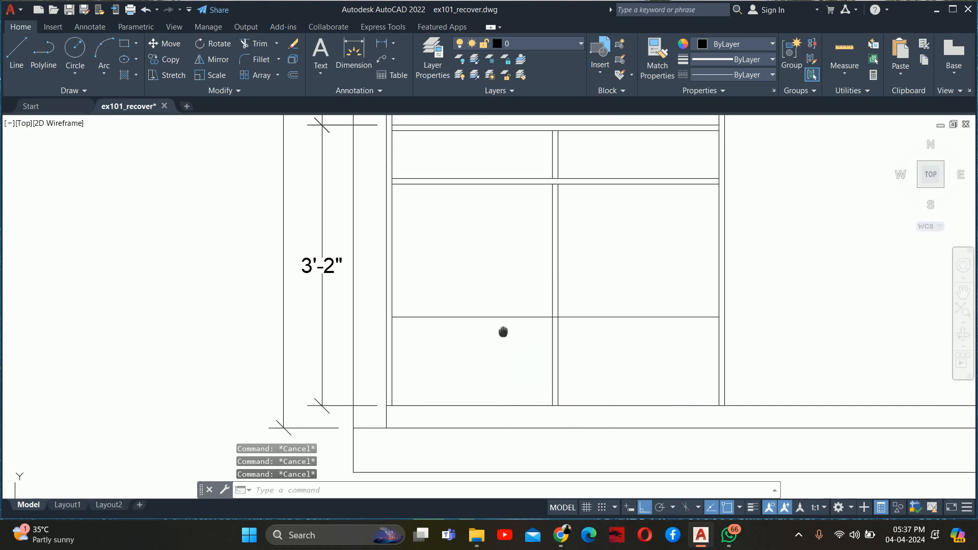
{"action": "type", "text": "dli"}
{"action": "key", "text": "Return"}
{"action": "left_click", "coordinate": [392, 316]}
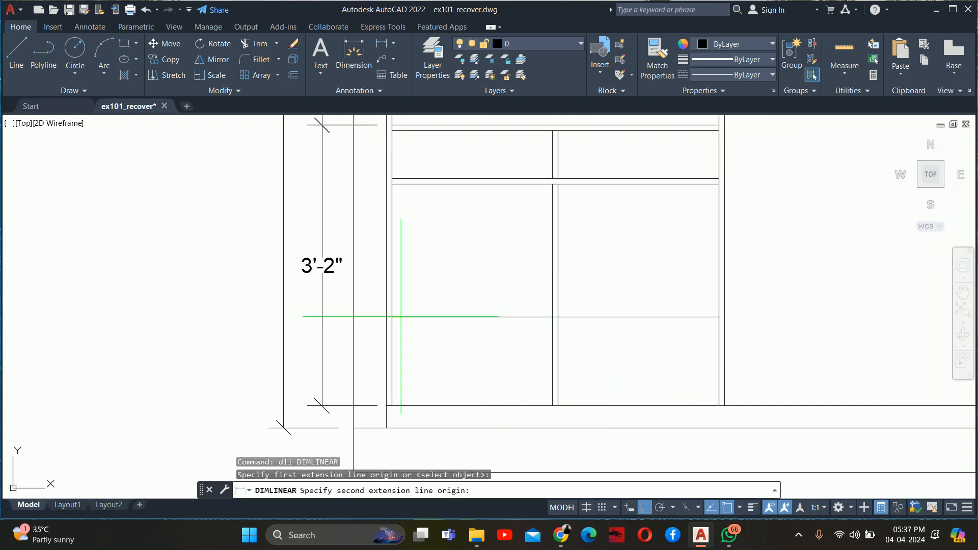
{"action": "left_click", "coordinate": [392, 183]}
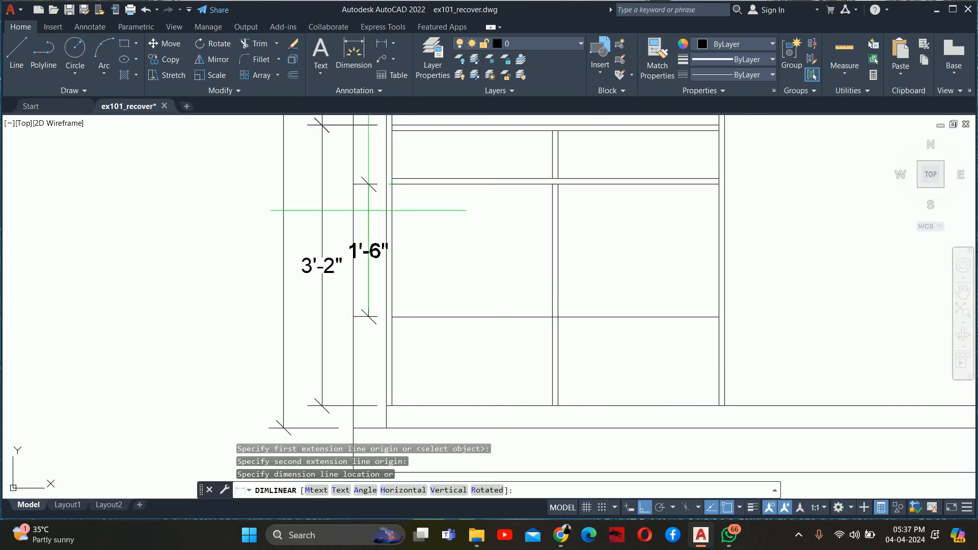
{"action": "key", "text": "Escape"}
{"action": "key", "text": "Escape"}
{"action": "scroll", "coordinate": [372, 214], "scroll_direction": "up", "scroll_amount": 2}
{"action": "scroll", "coordinate": [378, 219], "scroll_direction": "down", "scroll_amount": 2}
{"action": "key", "text": "Escape"}
{"action": "key", "text": "Escape"}
- Copy the shelf's two lines downward, from the upper shelf's underside to the existing shelf's underside, to add another equally spaced shelf
{"action": "middle_click_drag", "start_coordinate": [459, 233], "coordinate": [416, 278]}
{"action": "type", "text": "co"}
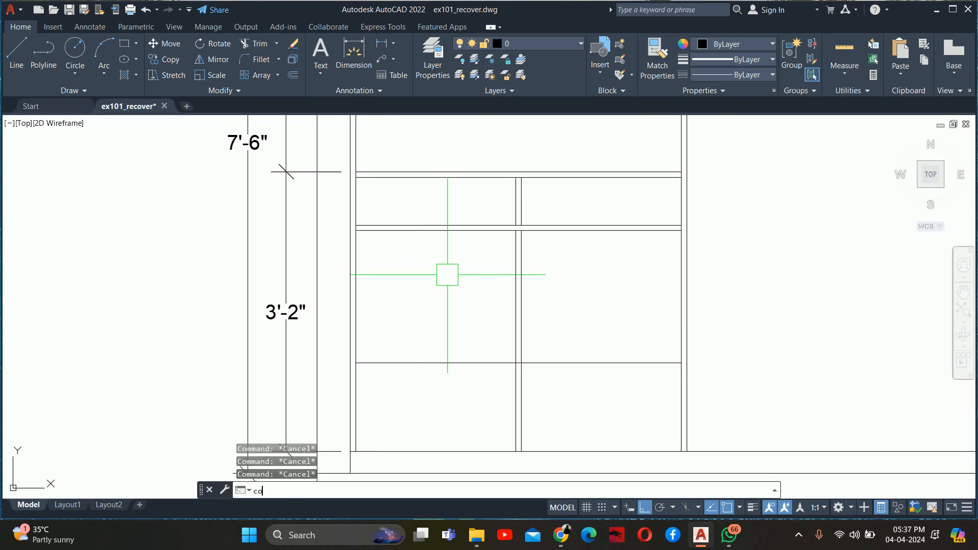
{"action": "key", "text": "Return"}
{"action": "left_click", "coordinate": [550, 219]}
{"action": "key", "text": "Return"}
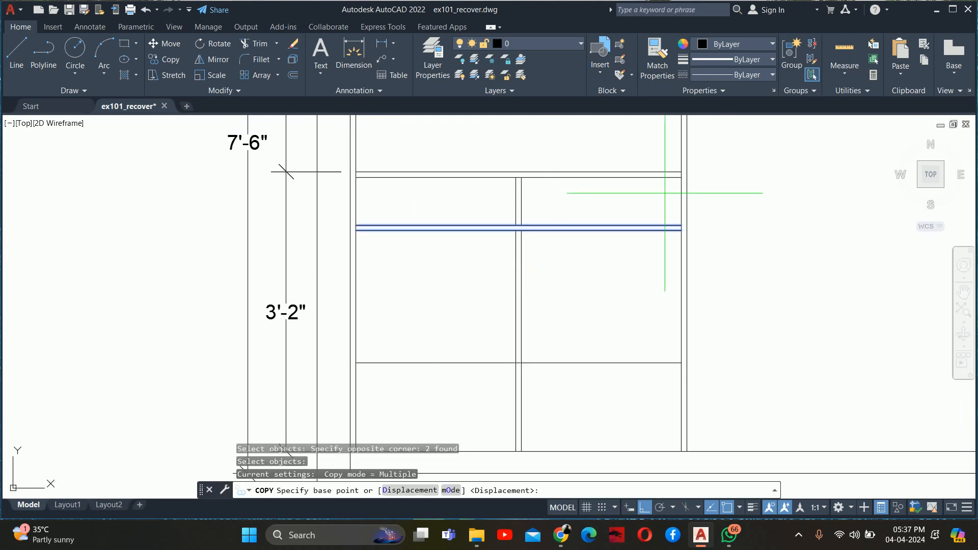
{"action": "left_click", "coordinate": [681, 177]}
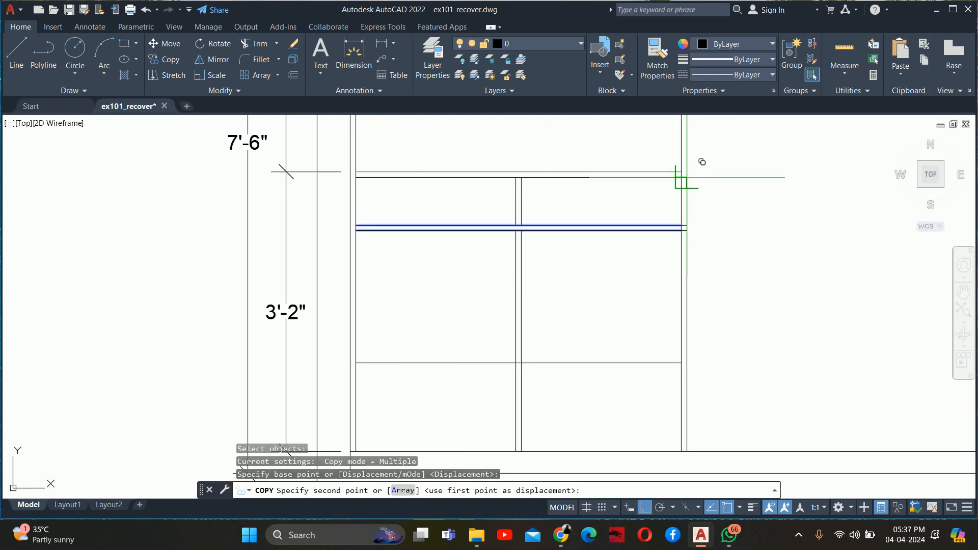
{"action": "left_click", "coordinate": [681, 230]}
{"action": "key", "text": "Escape"}
{"action": "key", "text": "Escape"}
{"action": "key", "text": "Escape"}
{"action": "middle_click_drag", "start_coordinate": [534, 348], "coordinate": [554, 314]}
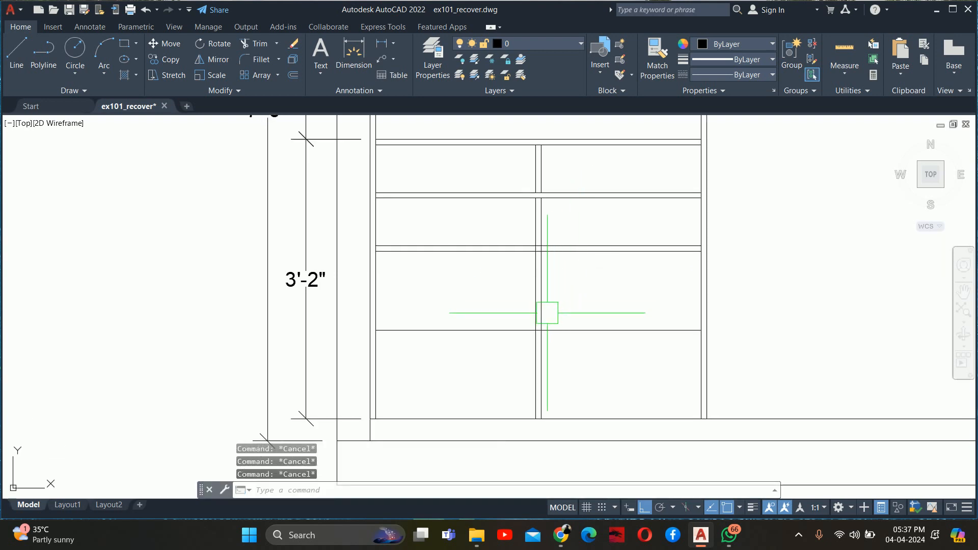
- Check the clear height between the single lower line and the copied shelf's underside with a temporary linear dimension
{"action": "type", "text": "dli"}
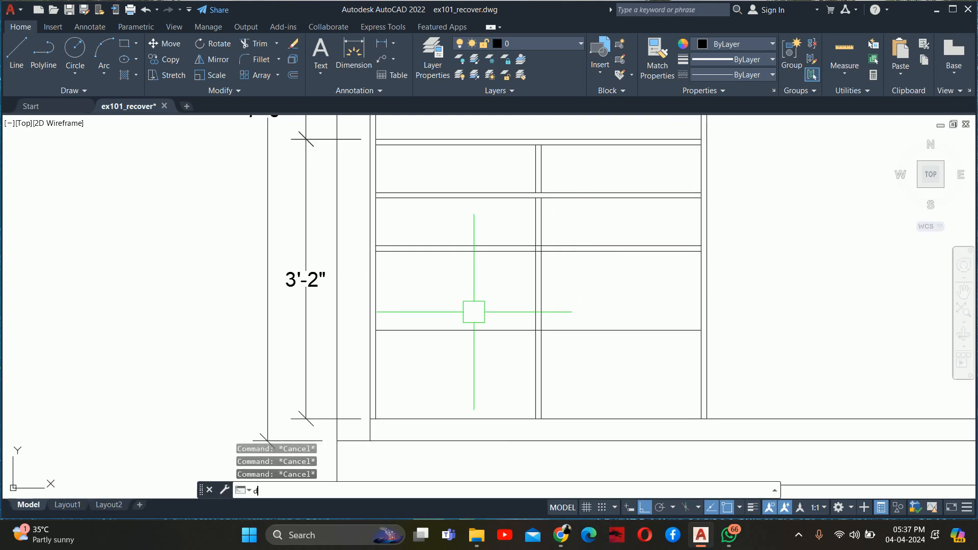
{"action": "key", "text": "Return"}
{"action": "left_click", "coordinate": [375, 330]}
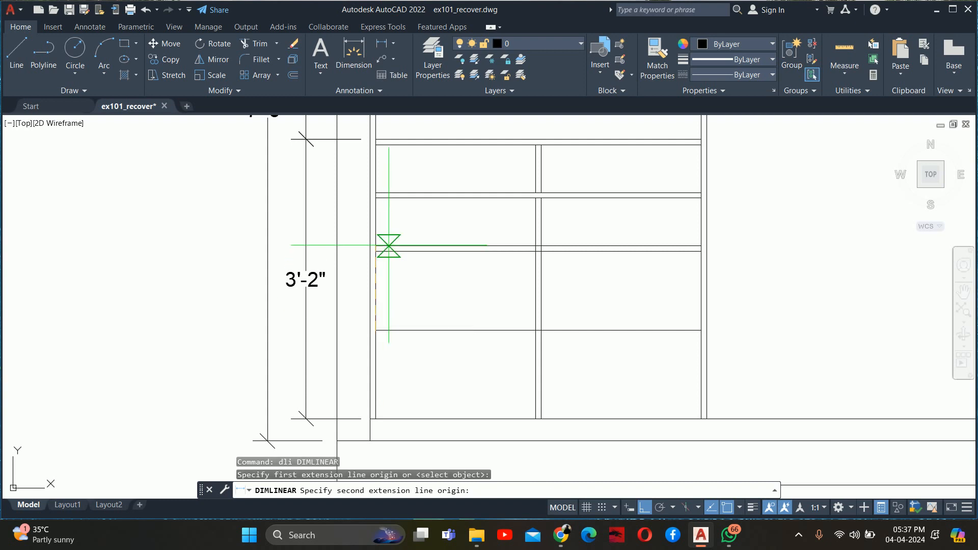
{"action": "left_click", "coordinate": [373, 250]}
{"action": "key", "text": "Escape"}
{"action": "key", "text": "Escape"}
{"action": "key", "text": "Escape"}
- Offset the single lower line 0.75 inch downward to give the lowest shelf its thickness
{"action": "scroll", "coordinate": [443, 298], "scroll_direction": "up", "scroll_amount": 3}
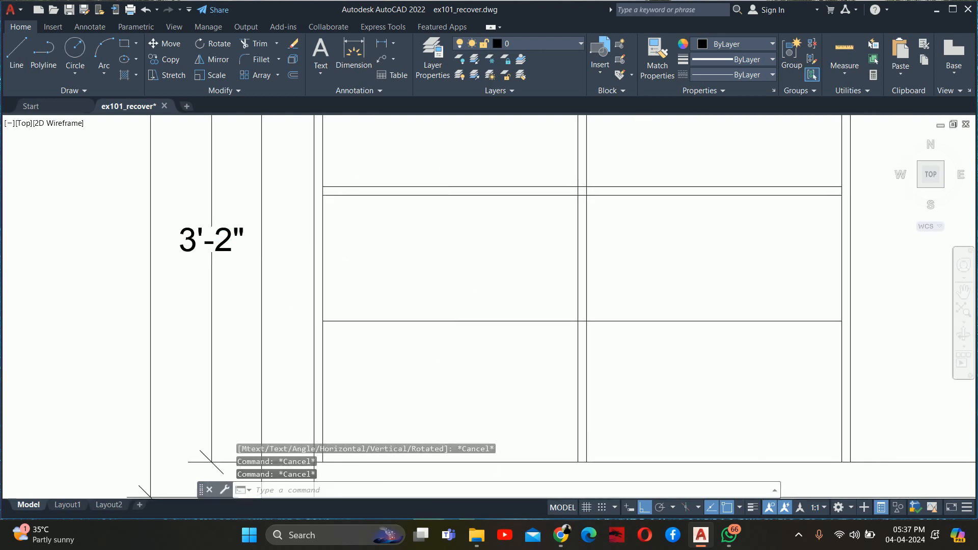
{"action": "type", "text": "o"}
{"action": "key", "text": "Return"}
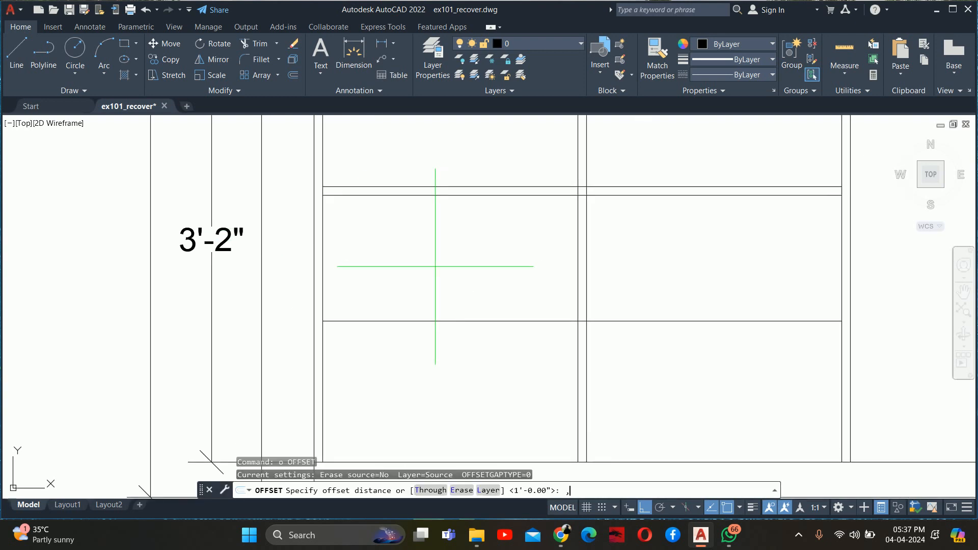
{"action": "type", "text": ".75"}
{"action": "key", "text": "Return"}
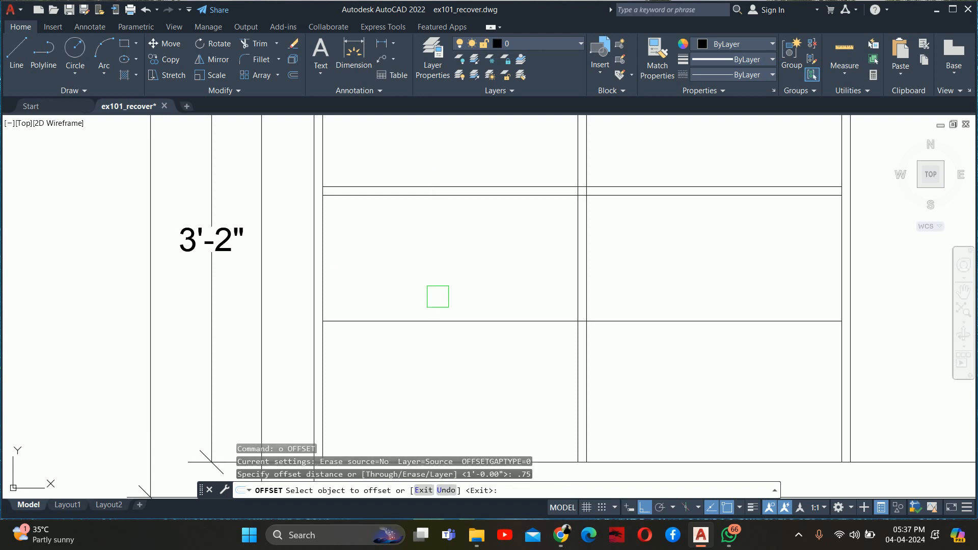
{"action": "left_click", "coordinate": [444, 322]}
{"action": "left_click", "coordinate": [448, 357]}
{"action": "key", "text": "Escape"}
{"action": "key", "text": "Escape"}
{"action": "key", "text": "Escape"}
- Trim the centre partition's two lines between the copied shelf and the lowest shelf
{"action": "scroll", "coordinate": [637, 351], "scroll_direction": "down", "scroll_amount": 2}
{"action": "middle_click_drag", "start_coordinate": [638, 350], "coordinate": [557, 331]}
{"action": "type", "text": "tr"}
{"action": "key", "text": "Return"}
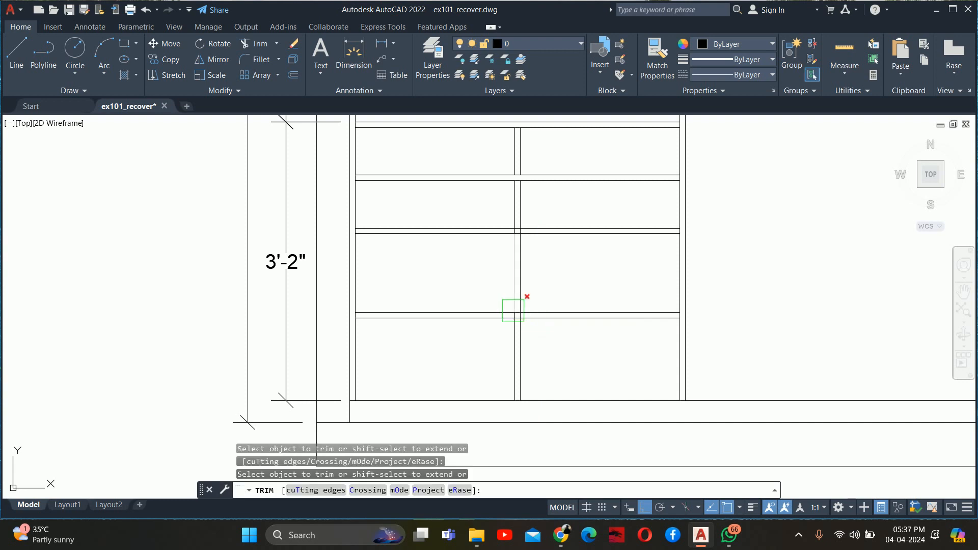
{"action": "scroll", "coordinate": [522, 292], "scroll_direction": "up", "scroll_amount": 2}
{"action": "left_click", "coordinate": [568, 289]}
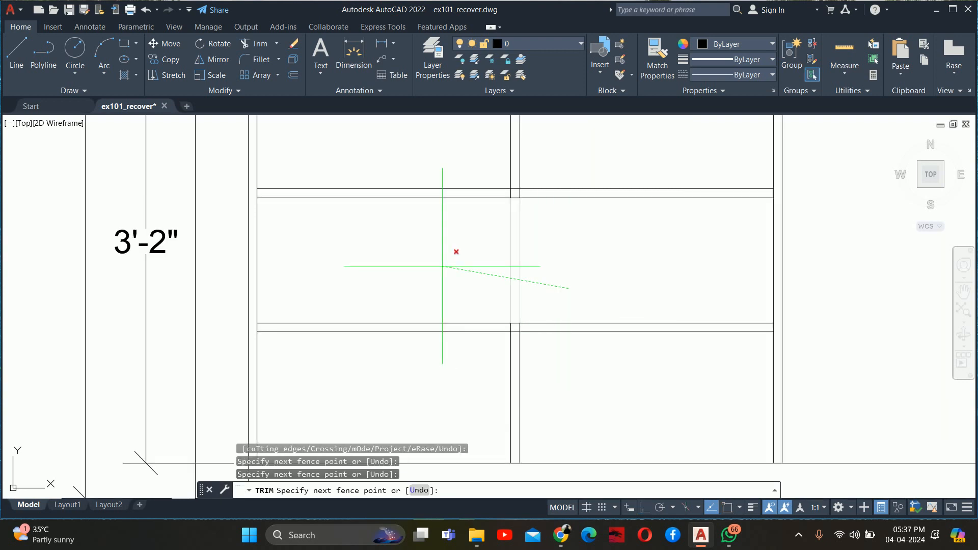
{"action": "left_click", "coordinate": [444, 266]}
- Trim the leftover partition line pieces inside the copied shelf's thickness
{"action": "scroll", "coordinate": [507, 197], "scroll_direction": "up", "scroll_amount": 8}
{"action": "scroll", "coordinate": [522, 177], "scroll_direction": "up", "scroll_amount": 2}
{"action": "left_click", "coordinate": [519, 164]}
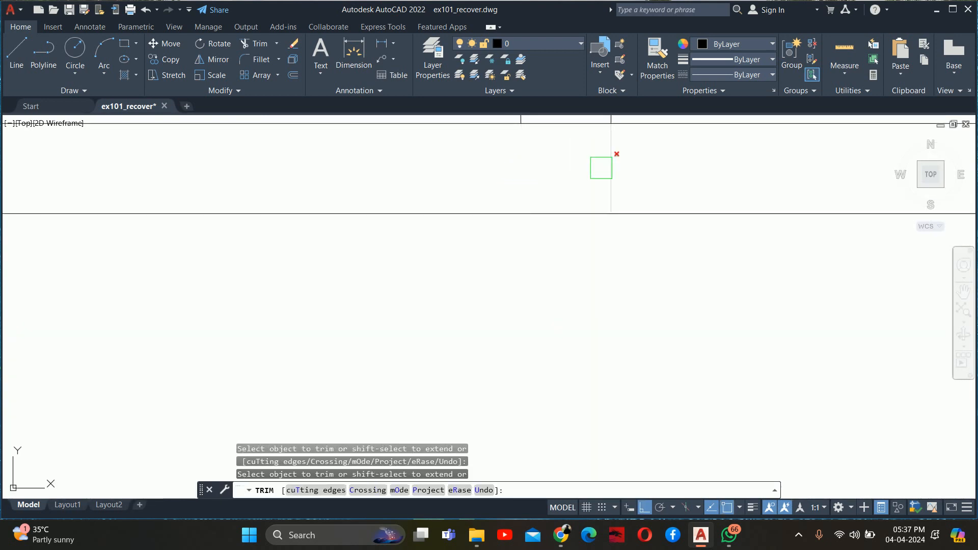
{"action": "middle_click_drag", "start_coordinate": [601, 167], "coordinate": [581, 242]}
{"action": "left_click", "coordinate": [581, 241]}
{"action": "scroll", "coordinate": [583, 238], "scroll_direction": "down", "scroll_amount": 6}
{"action": "scroll", "coordinate": [563, 319], "scroll_direction": "down", "scroll_amount": 4}
{"action": "middle_click_drag", "start_coordinate": [563, 319], "coordinate": [552, 234]}
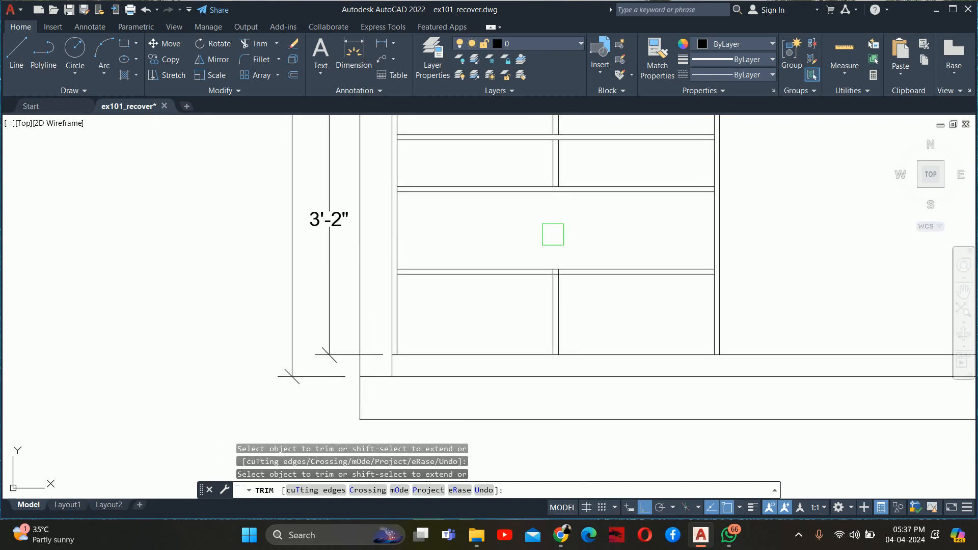
{"action": "scroll", "coordinate": [552, 233], "scroll_direction": "up", "scroll_amount": 5}
{"action": "key", "text": "Escape"}
- Delete the two remaining centre partition lines below the lowest shelf's top edge
{"action": "left_click", "coordinate": [590, 328]}
{"action": "left_click", "coordinate": [541, 324]}
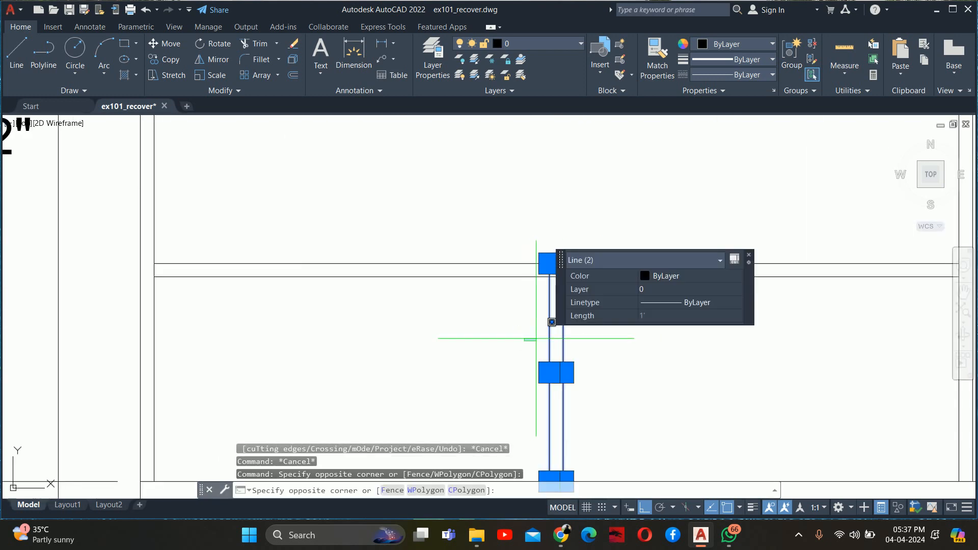
{"action": "key", "text": "Delete"}
{"action": "scroll", "coordinate": [474, 317], "scroll_direction": "down", "scroll_amount": 4}
{"action": "middle_click_drag", "start_coordinate": [475, 316], "coordinate": [480, 353]}
{"action": "key", "text": "Escape"}
{"action": "key", "text": "Escape"}
- Add a vertical linear dimension for the first compartment's bottom space, from the base panel to the lowest shelf's underside
{"action": "middle_click_drag", "start_coordinate": [533, 271], "coordinate": [534, 291]}
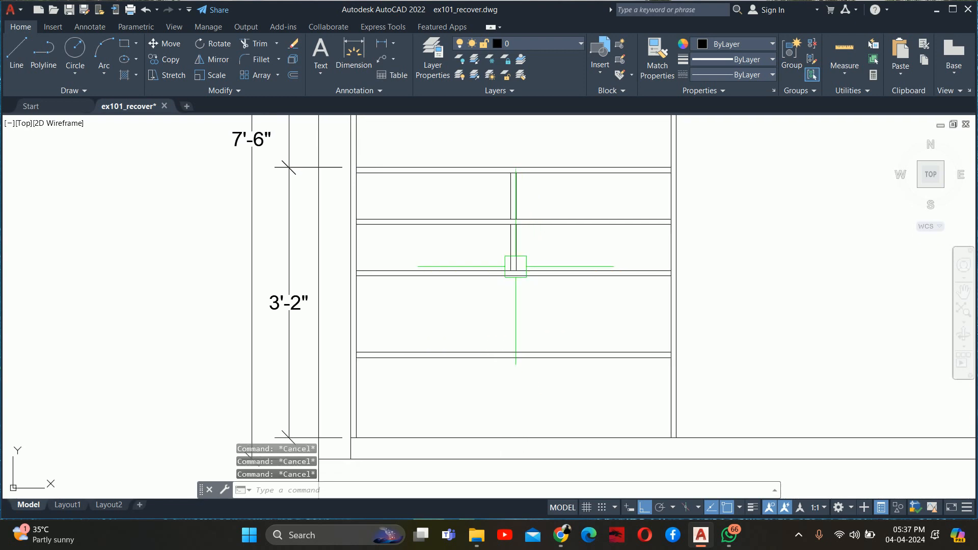
{"action": "scroll", "coordinate": [530, 285], "scroll_direction": "down", "scroll_amount": 2}
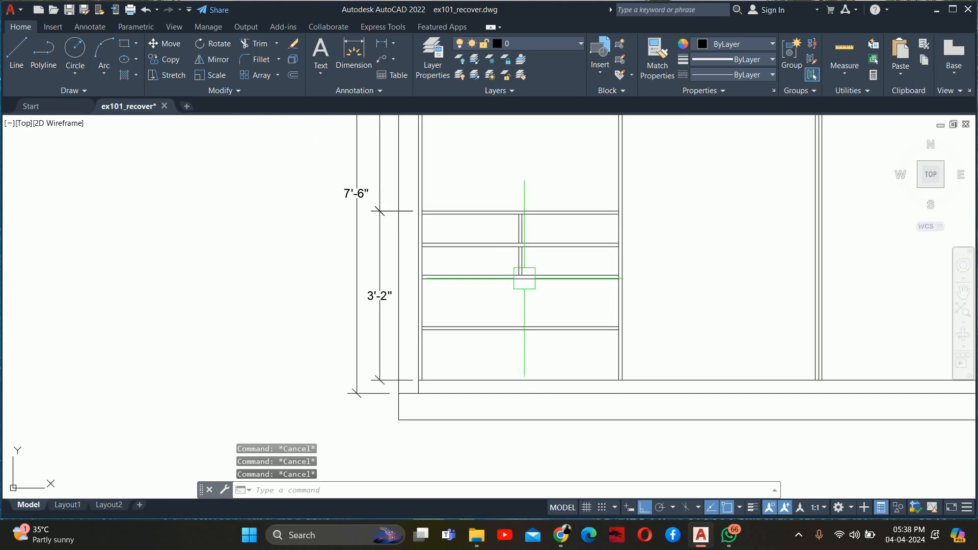
{"action": "type", "text": "d"}
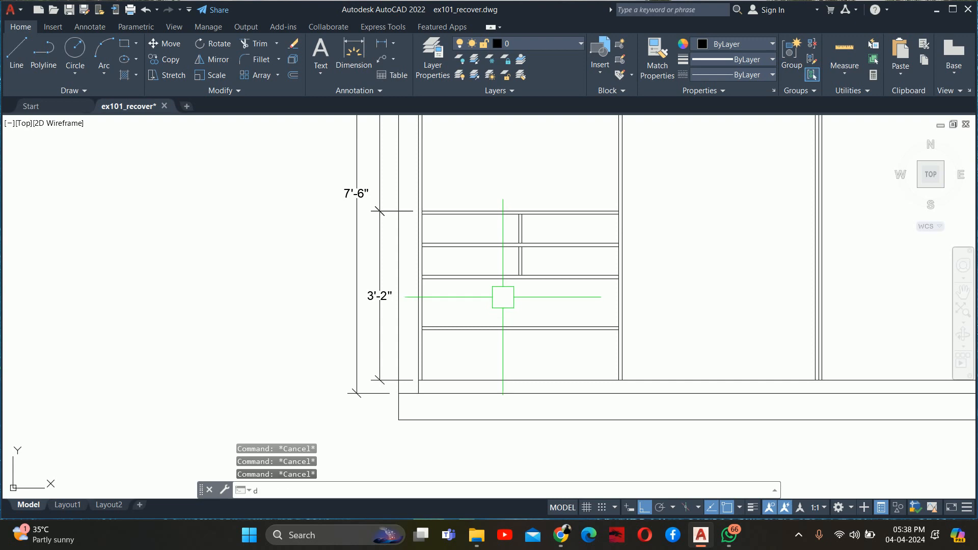
{"action": "type", "text": "li"}
{"action": "key", "text": "Return"}
{"action": "scroll", "coordinate": [420, 378], "scroll_direction": "up", "scroll_amount": 3}
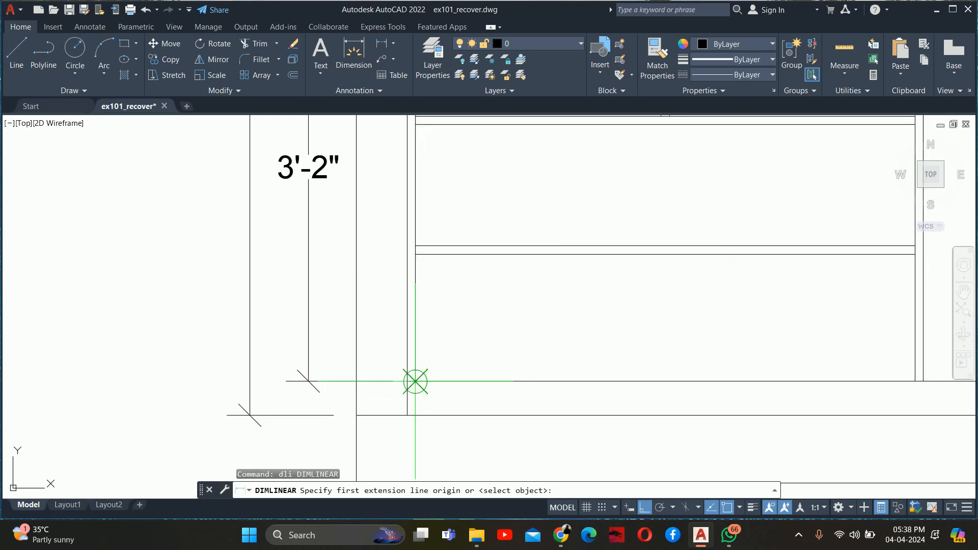
{"action": "left_click", "coordinate": [415, 381]}
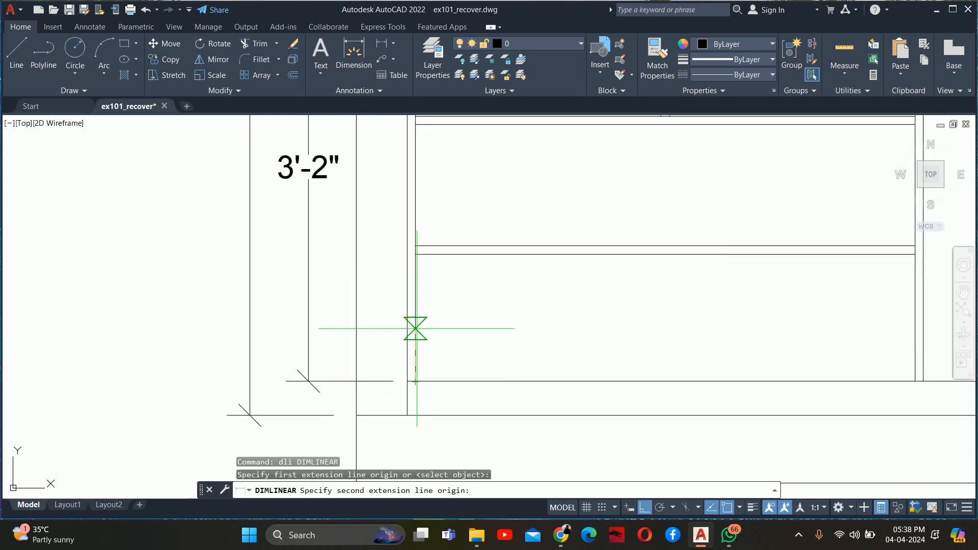
{"action": "left_click", "coordinate": [415, 254]}
{"action": "left_click", "coordinate": [370, 284]}
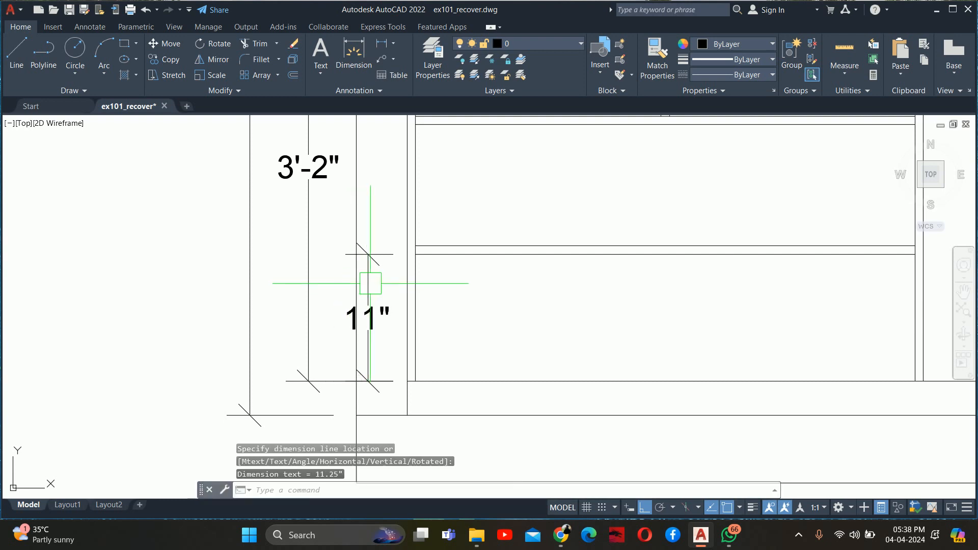
{"action": "key", "text": "Escape"}
{"action": "key", "text": "Escape"}
{"action": "key", "text": "Escape"}
- Dimension the clear height between the lowest shelf and the shelf above it, aligned with the bottom space's dimension
{"action": "middle_click_drag", "start_coordinate": [370, 283], "coordinate": [385, 334]}
{"action": "type", "text": "dli"}
{"action": "key", "text": "Return"}
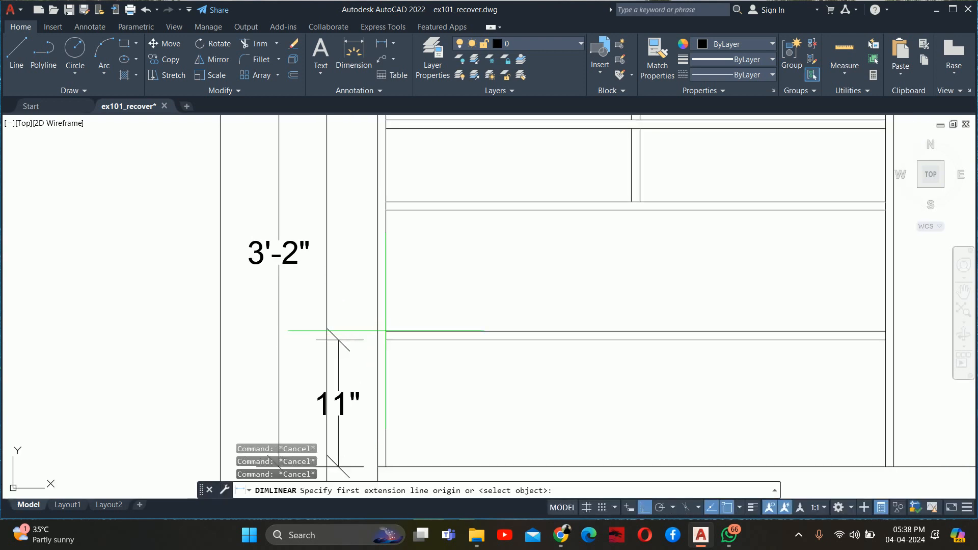
{"action": "scroll", "coordinate": [395, 335], "scroll_direction": "up", "scroll_amount": 2}
{"action": "left_click", "coordinate": [382, 334]}
{"action": "left_click", "coordinate": [382, 139]}
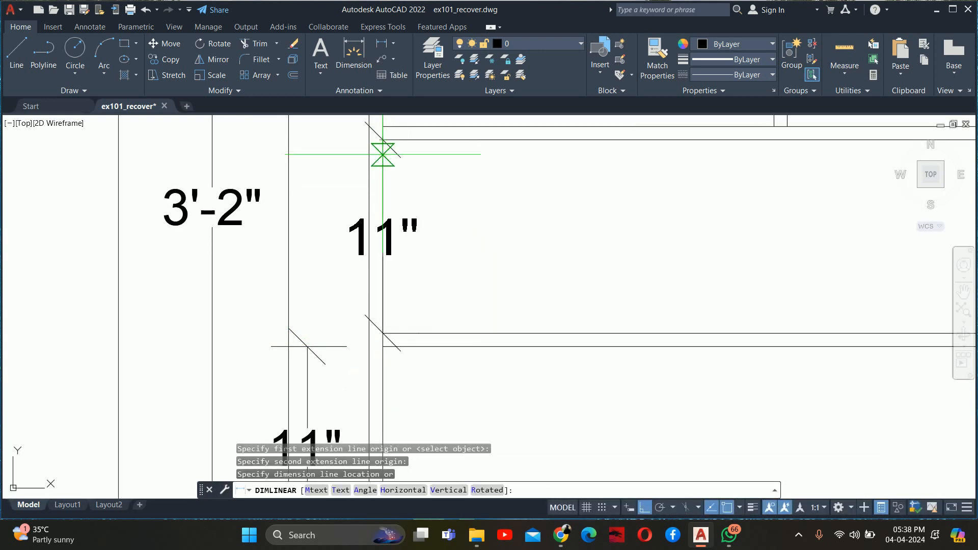
{"action": "left_click", "coordinate": [306, 343]}
- Dimension the clear height of the lower partitioned row, in line with the dimensions below it
{"action": "scroll", "coordinate": [356, 400], "scroll_direction": "down", "scroll_amount": 2}
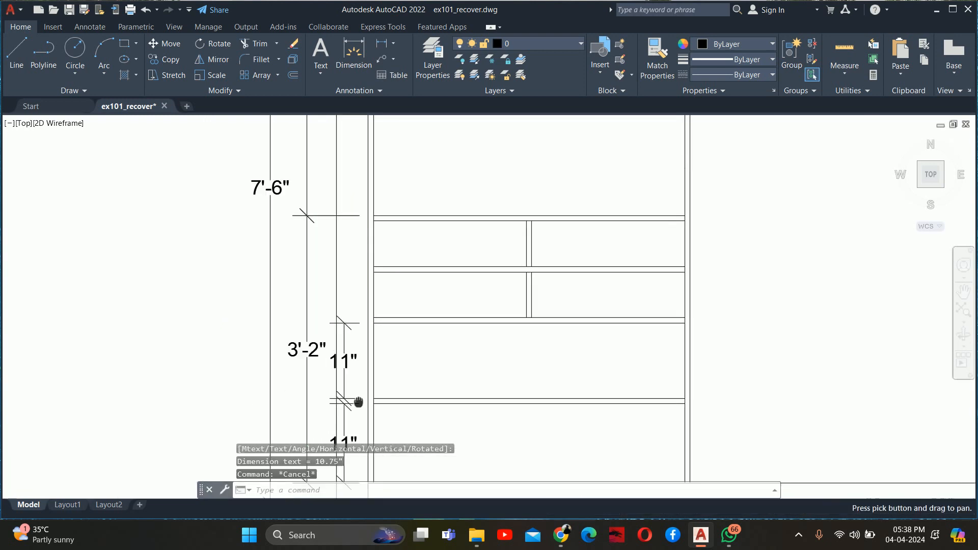
{"action": "scroll", "coordinate": [373, 354], "scroll_direction": "up", "scroll_amount": 2}
{"action": "key", "text": "Return"}
{"action": "left_click", "coordinate": [360, 379]}
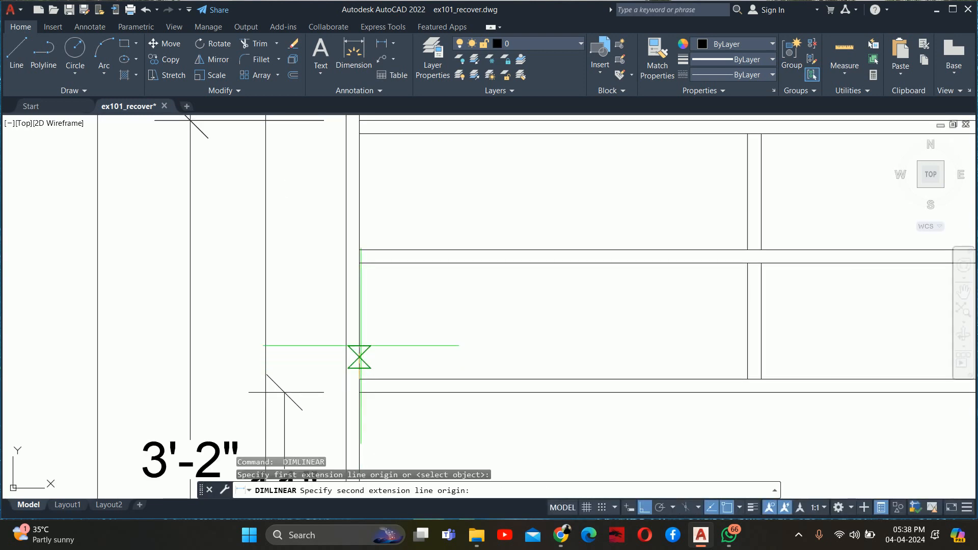
{"action": "left_click", "coordinate": [359, 263]}
{"action": "left_click", "coordinate": [284, 393]}
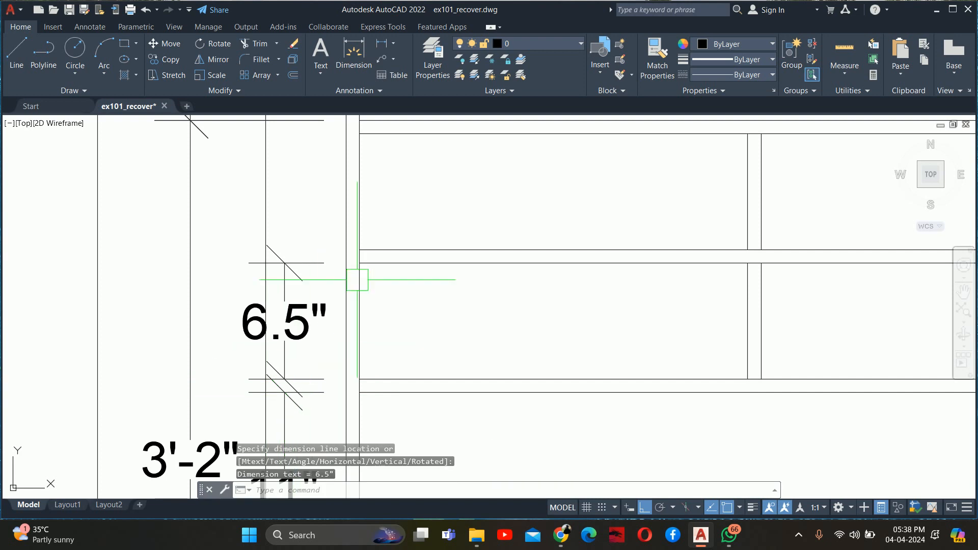
- Dimension the clear height of the upper partitioned row, continuing the same vertical chain
{"action": "middle_click_drag", "start_coordinate": [357, 279], "coordinate": [360, 348]}
{"action": "key", "text": "Return"}
{"action": "left_click", "coordinate": [361, 319]}
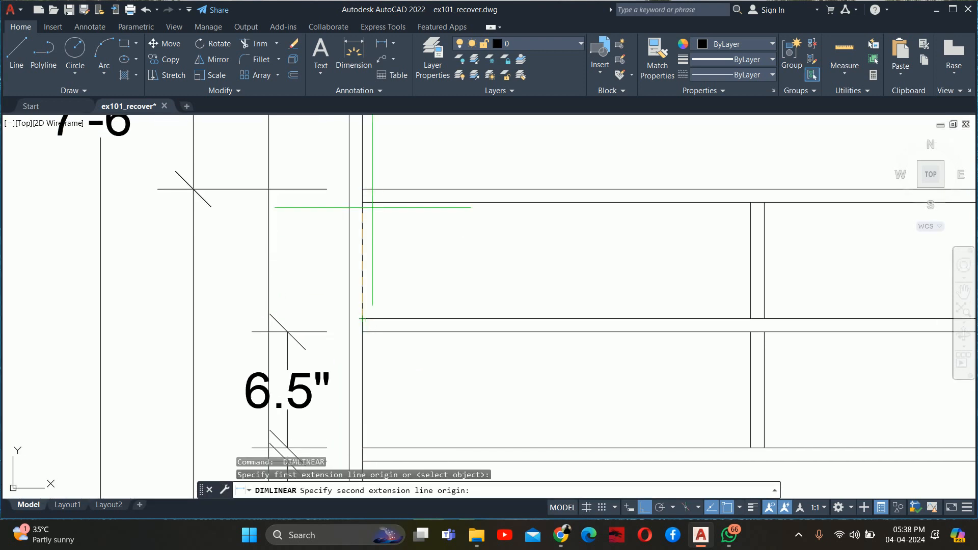
{"action": "left_click", "coordinate": [362, 203]}
{"action": "left_click", "coordinate": [288, 327]}
{"action": "key", "text": "Escape"}
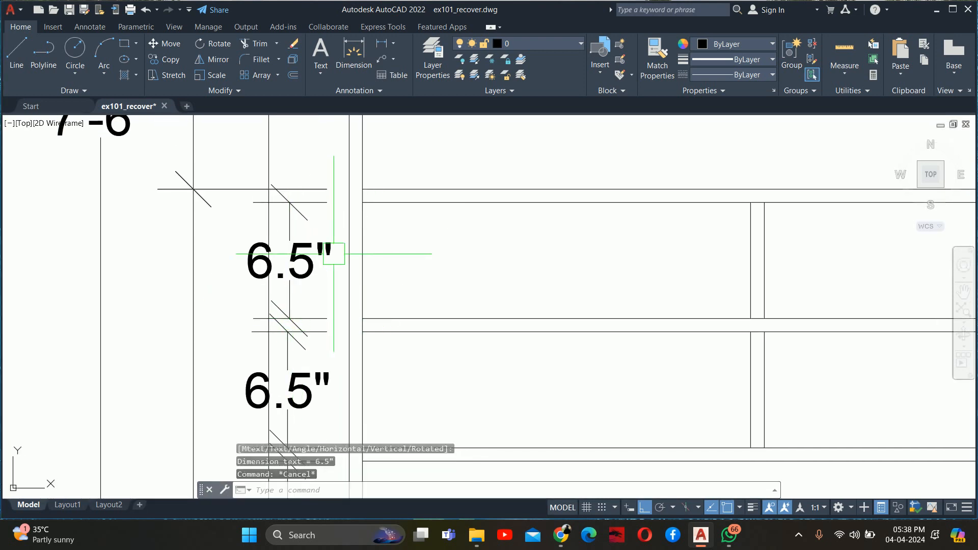
- Stretch the first compartment's shelves, short partitions and their dimensions 3 inches upward, enlarging the bottom space
{"action": "scroll", "coordinate": [334, 253], "scroll_direction": "down", "scroll_amount": 4}
{"action": "middle_click_drag", "start_coordinate": [389, 251], "coordinate": [358, 201]}
{"action": "scroll", "coordinate": [375, 232], "scroll_direction": "down", "scroll_amount": 2}
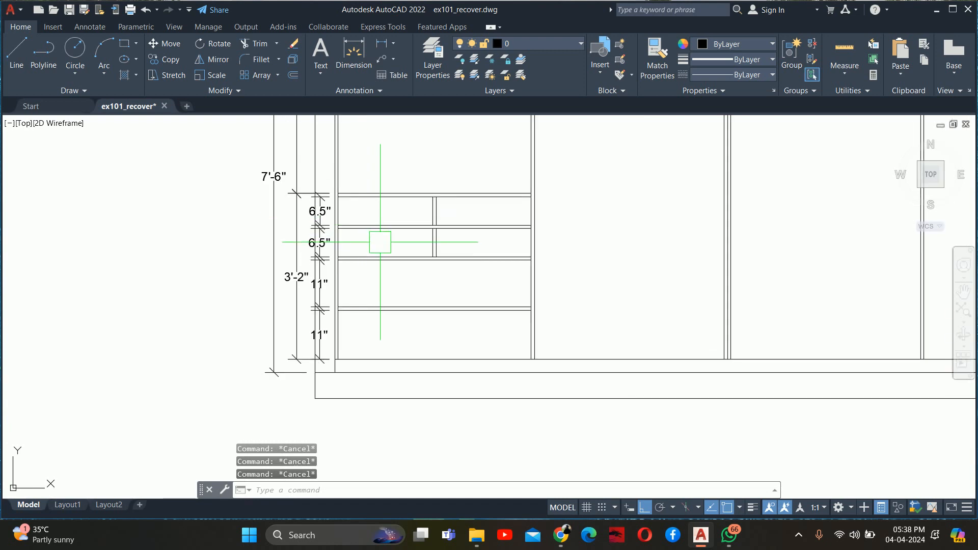
{"action": "scroll", "coordinate": [356, 242], "scroll_direction": "down", "scroll_amount": 2}
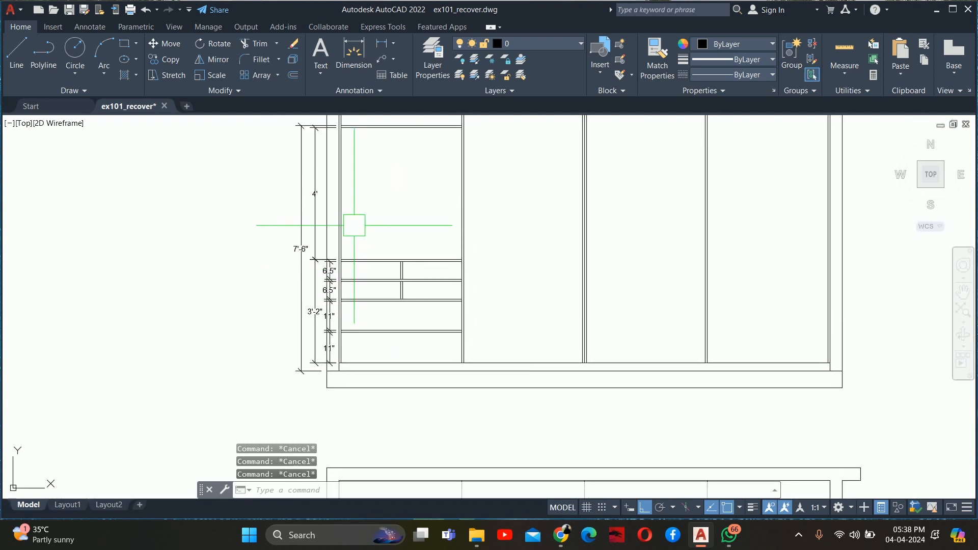
{"action": "scroll", "coordinate": [365, 300], "scroll_direction": "up", "scroll_amount": 2}
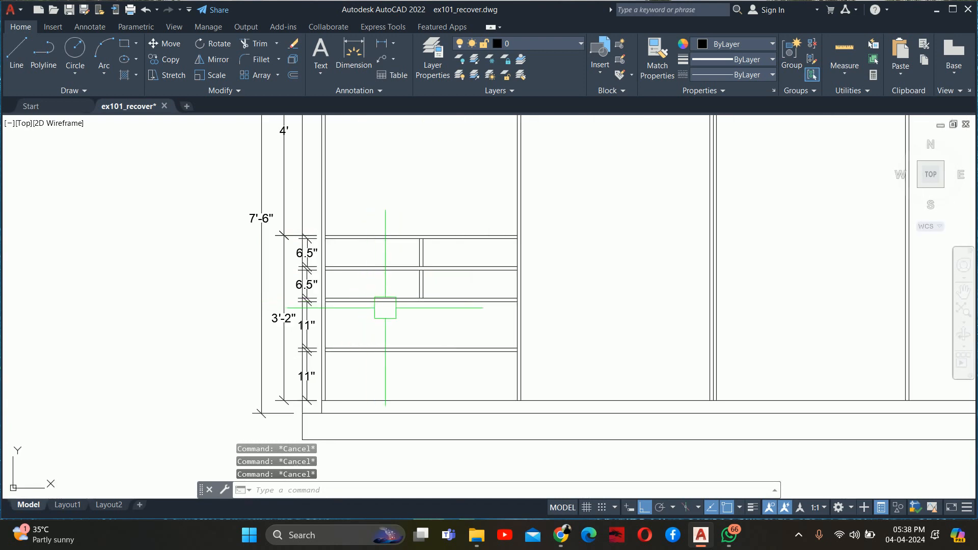
{"action": "key", "text": "Return"}
{"action": "scroll", "coordinate": [323, 251], "scroll_direction": "down", "scroll_amount": 2}
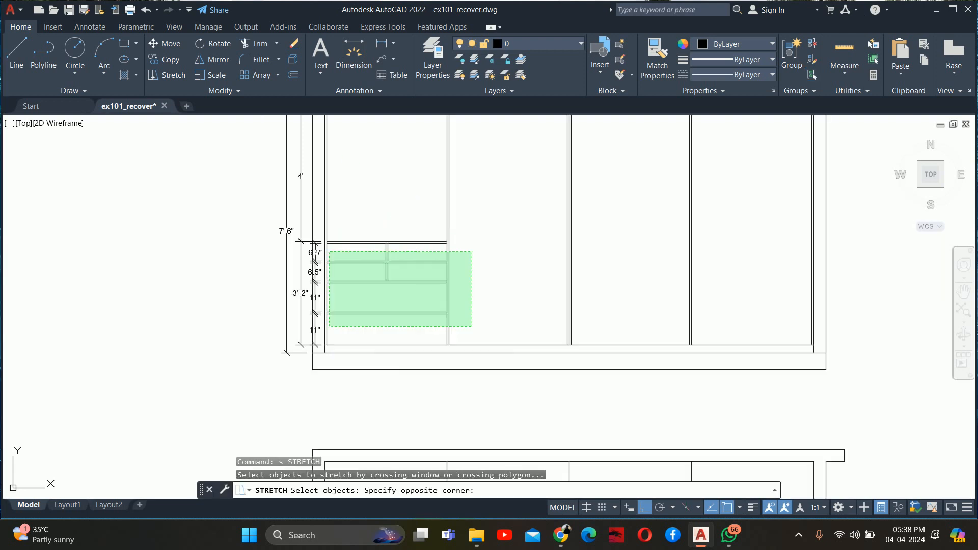
{"action": "left_click", "coordinate": [227, 164]}
{"action": "key", "text": "Return"}
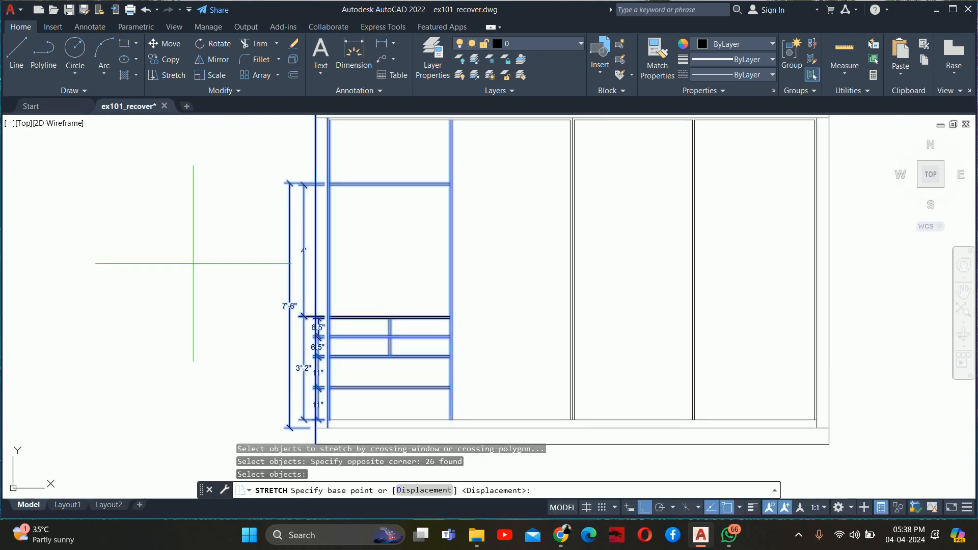
{"action": "left_click", "coordinate": [214, 262]}
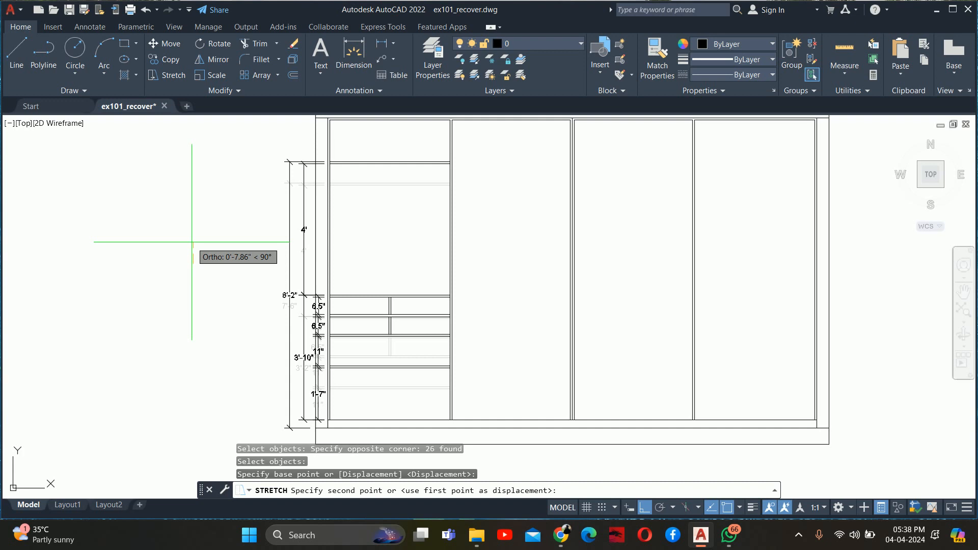
{"action": "type", "text": "3"}
{"action": "key", "text": "Return"}
{"action": "key", "text": "Escape"}
{"action": "key", "text": "Escape"}
{"action": "key", "text": "Escape"}
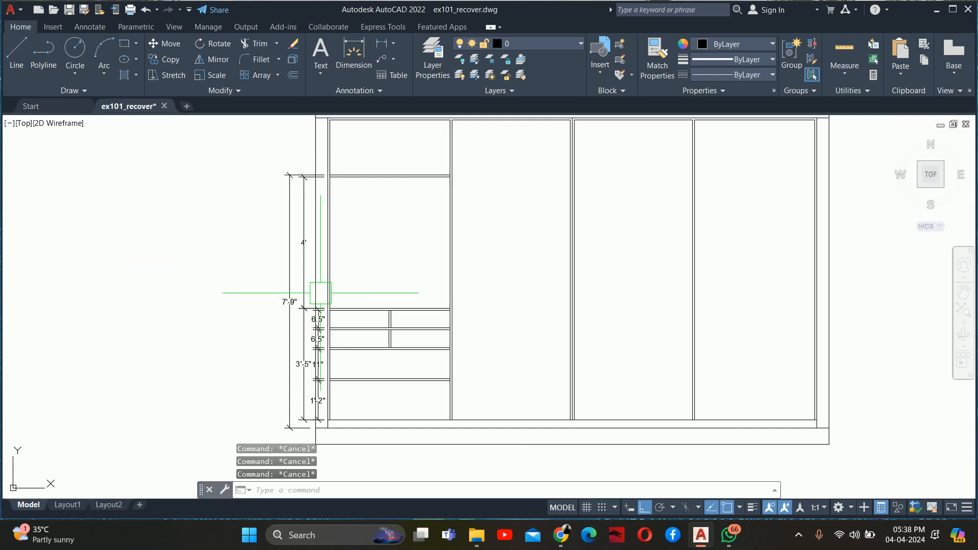
- Add a vertical linear dimension to the top compartment of the leftmost wardrobe bay, aligned with the existing outer dimension line
{"action": "middle_click_drag", "start_coordinate": [330, 239], "coordinate": [333, 270]}
{"action": "scroll", "coordinate": [323, 291], "scroll_direction": "up", "scroll_amount": 3}
{"action": "type", "text": "dli"}
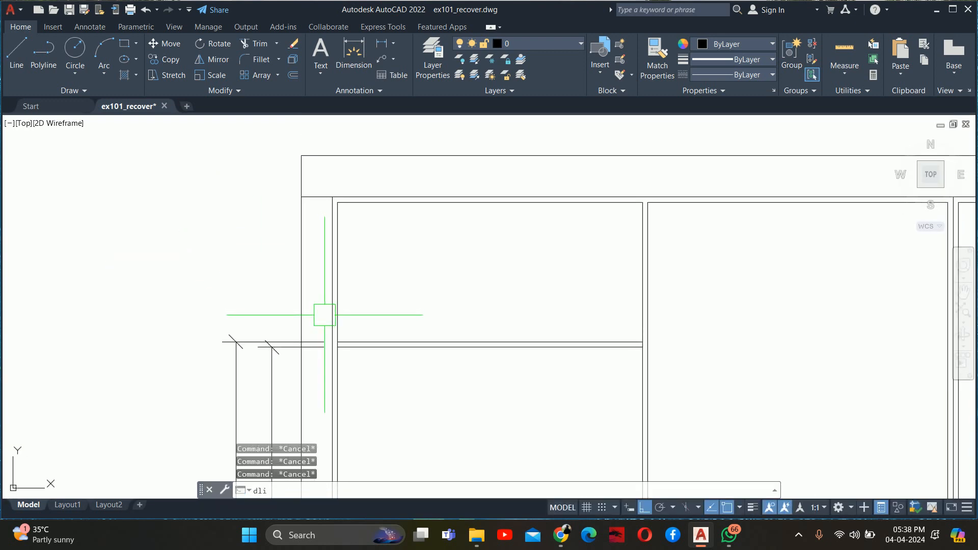
{"action": "key", "text": "Return"}
{"action": "left_click", "coordinate": [337, 341]}
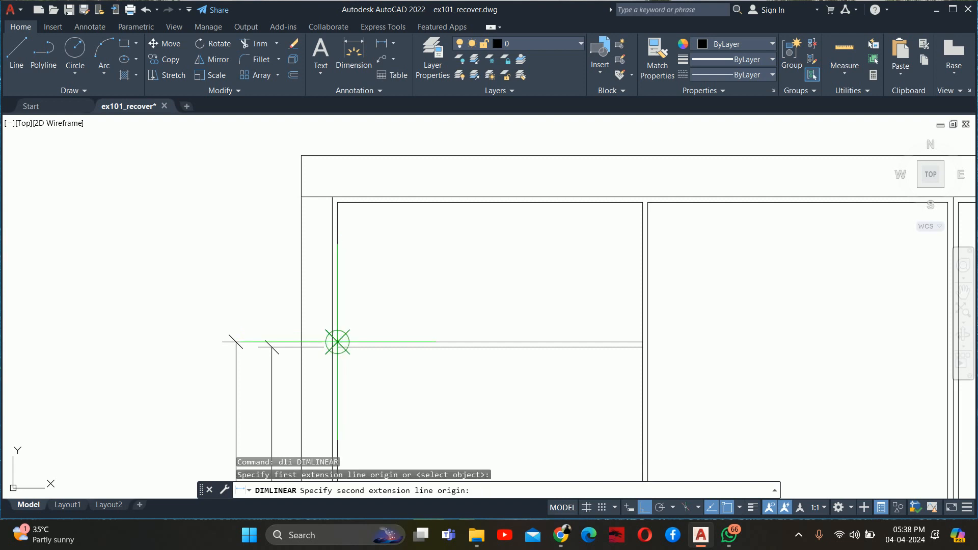
{"action": "left_click", "coordinate": [337, 212]}
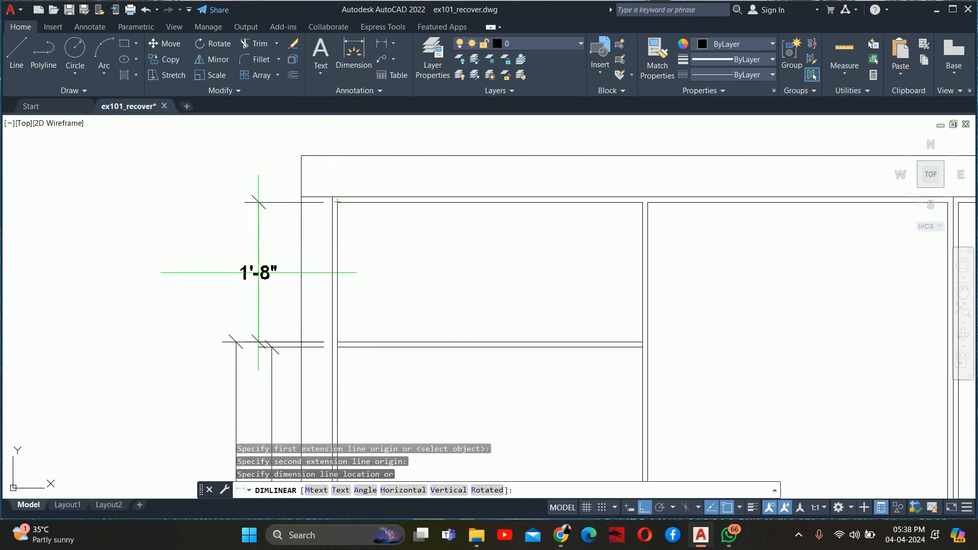
{"action": "scroll", "coordinate": [234, 346], "scroll_direction": "up", "scroll_amount": 2}
{"action": "left_click", "coordinate": [235, 341]}
{"action": "key", "text": "Escape"}
{"action": "scroll", "coordinate": [330, 288], "scroll_direction": "down", "scroll_amount": 3}
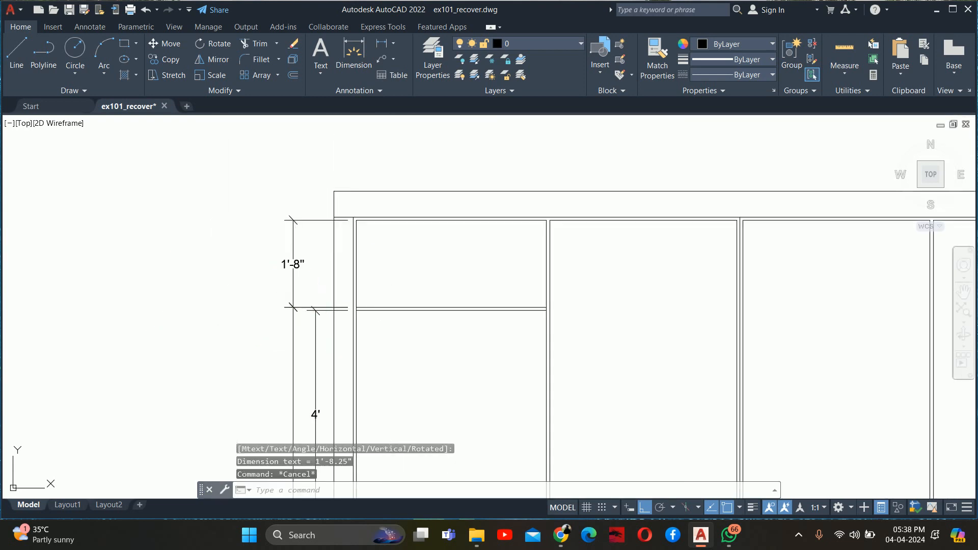
{"action": "key", "text": "Escape"}
- Stretch all shelves and drawer dividers of the leftmost bay, with their dimensions, upward by 1 inch
{"action": "middle_click_drag", "start_coordinate": [390, 302], "coordinate": [418, 214]}
{"action": "key", "text": "Escape"}
{"action": "scroll", "coordinate": [395, 342], "scroll_direction": "up", "scroll_amount": 2}
{"action": "middle_click_drag", "start_coordinate": [404, 334], "coordinate": [387, 273]}
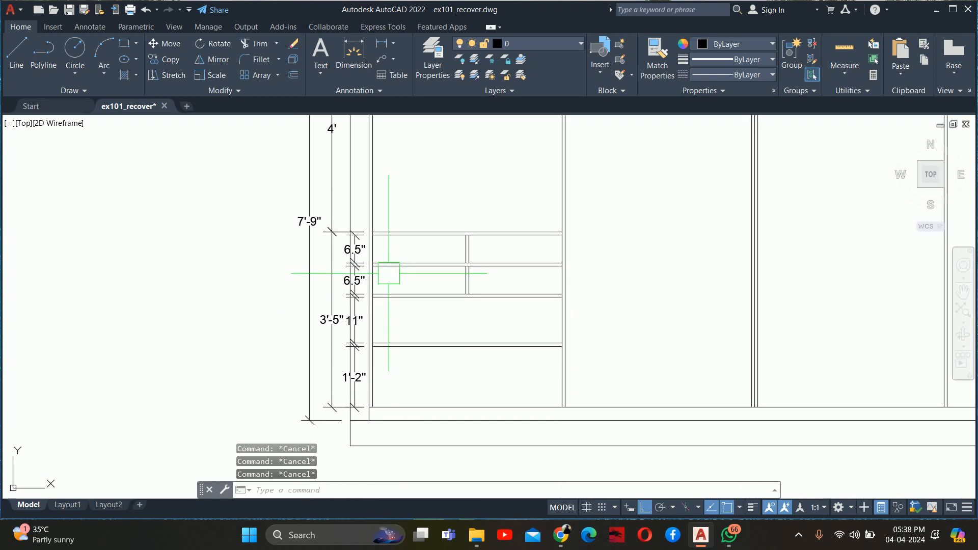
{"action": "type", "text": "s"}
{"action": "key", "text": "Return"}
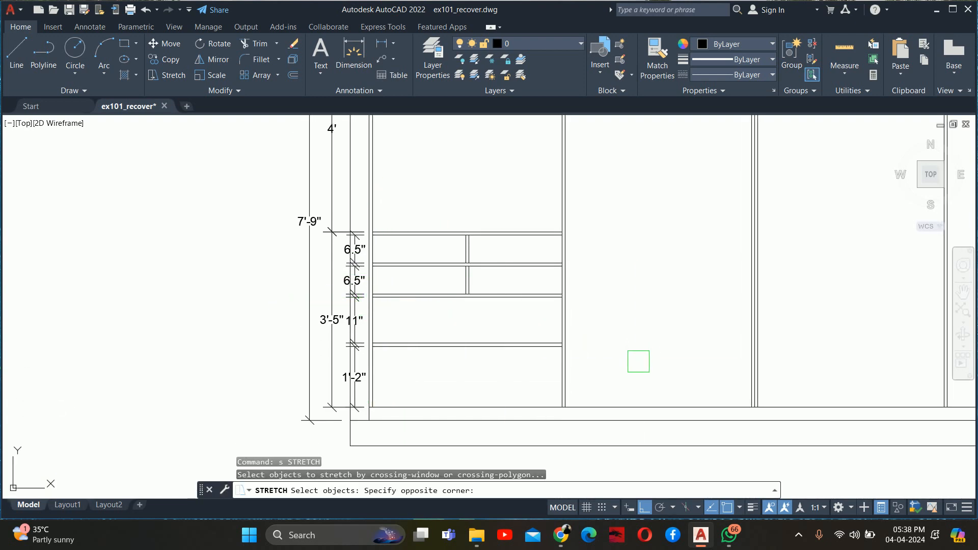
{"action": "left_click", "coordinate": [637, 360]}
{"action": "left_click", "coordinate": [202, 202]}
{"action": "scroll", "coordinate": [210, 195], "scroll_direction": "down", "scroll_amount": 2}
{"action": "middle_click_drag", "start_coordinate": [213, 196], "coordinate": [224, 300]}
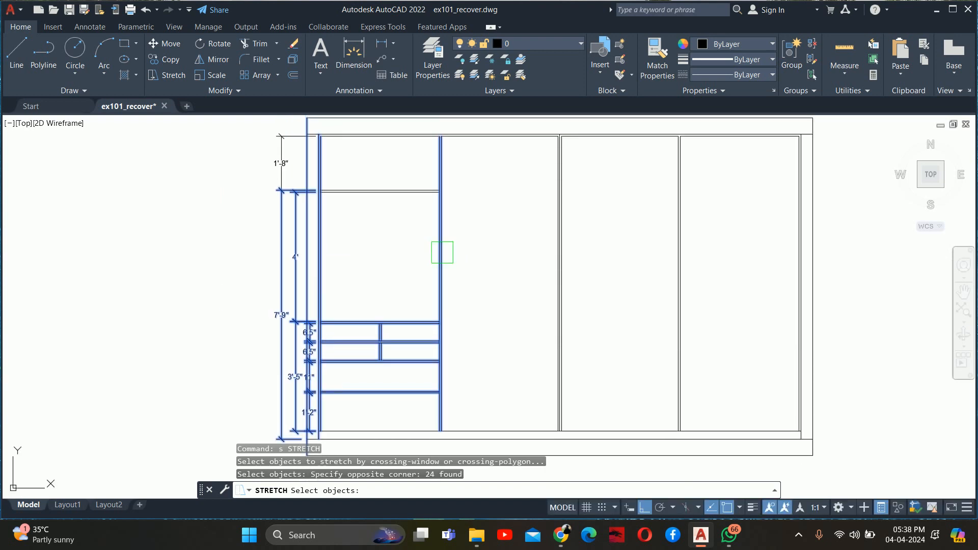
{"action": "left_click", "coordinate": [197, 176]}
{"action": "left_click", "coordinate": [153, 237]}
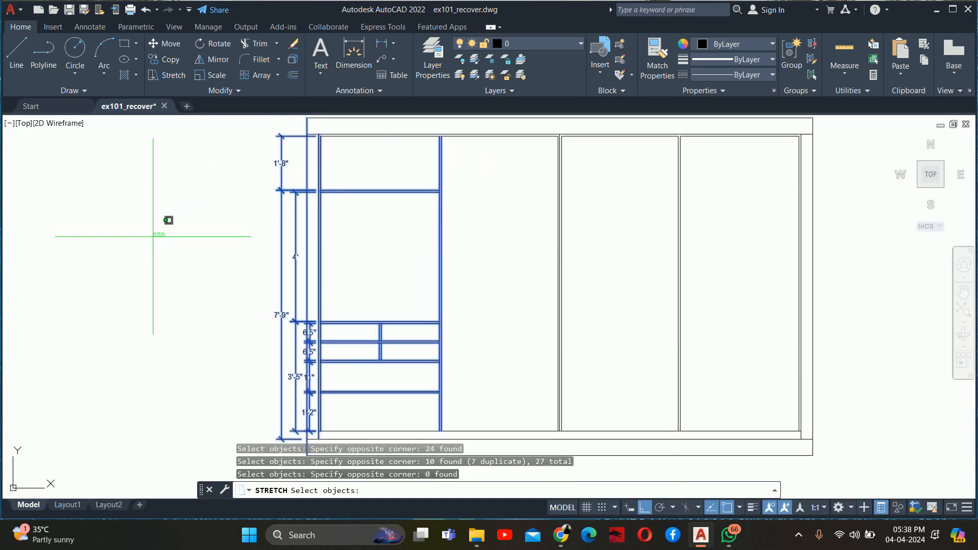
{"action": "key", "text": "Return"}
{"action": "left_click", "coordinate": [170, 259]}
{"action": "type", "text": "1"}
{"action": "key", "text": "Return"}
{"action": "key", "text": "Escape"}
{"action": "key", "text": "Escape"}
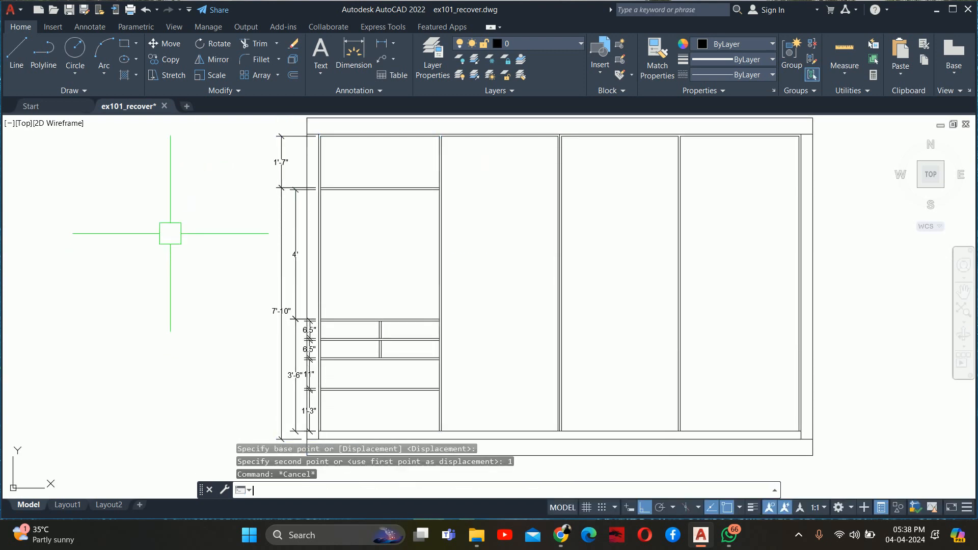
{"action": "scroll", "coordinate": [280, 247], "scroll_direction": "down", "scroll_amount": 2}
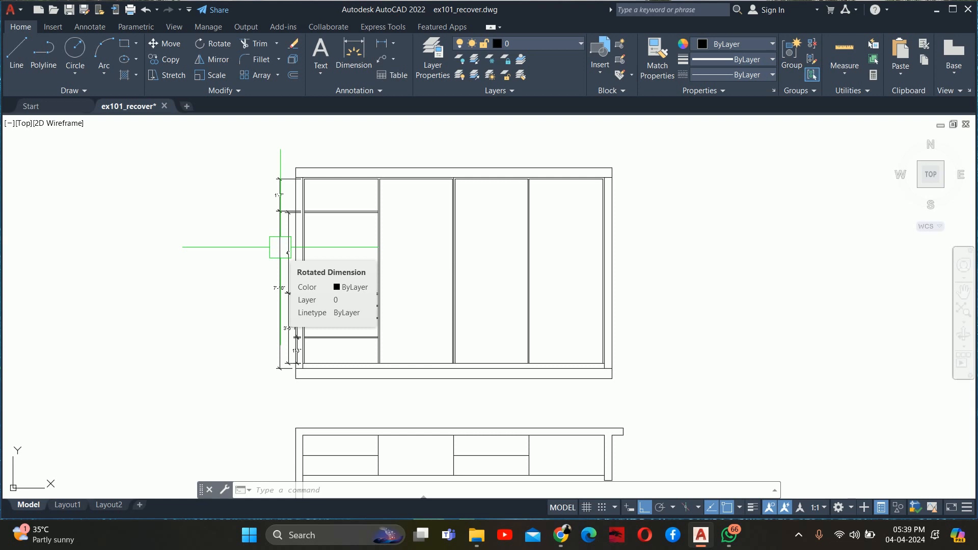
{"action": "key", "text": "Escape"}
{"action": "key", "text": "Escape"}
{"action": "key", "text": "Escape"}
{"action": "scroll", "coordinate": [337, 194], "scroll_direction": "up", "scroll_amount": 5}
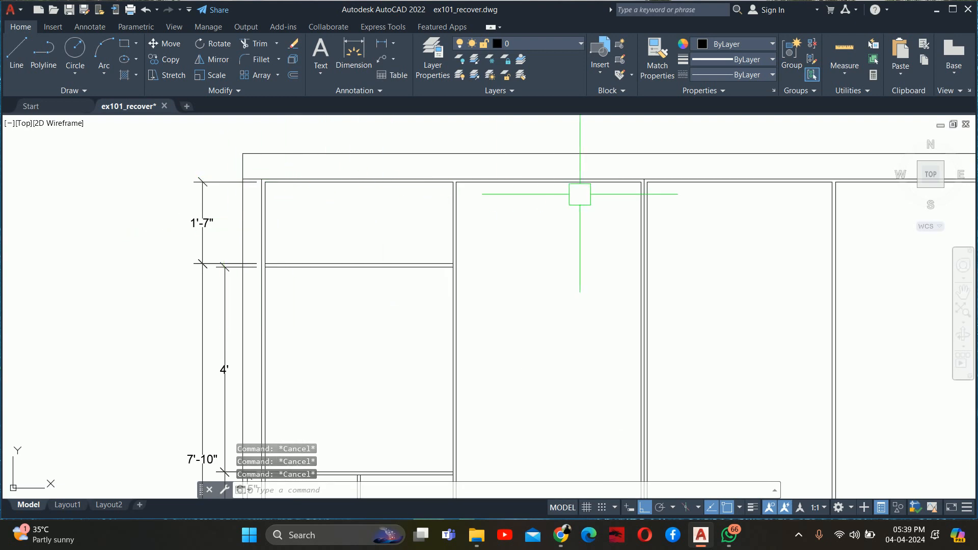
{"action": "scroll", "coordinate": [443, 210], "scroll_direction": "down", "scroll_amount": 5}
{"action": "scroll", "coordinate": [441, 210], "scroll_direction": "down", "scroll_amount": 3}
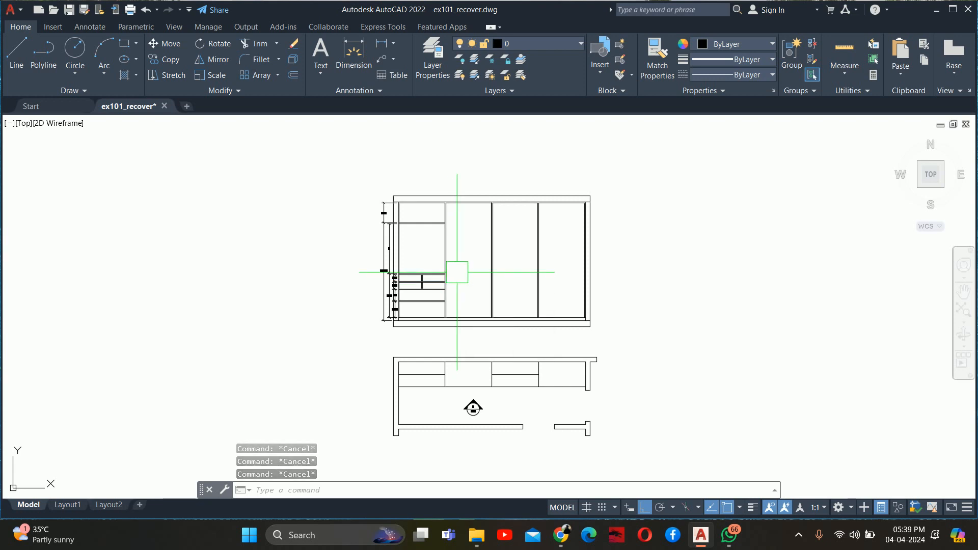
- Stretch the lowest shelf of the leftmost bay and its dimensions downward by 1 inch
{"action": "scroll", "coordinate": [423, 283], "scroll_direction": "up", "scroll_amount": 4}
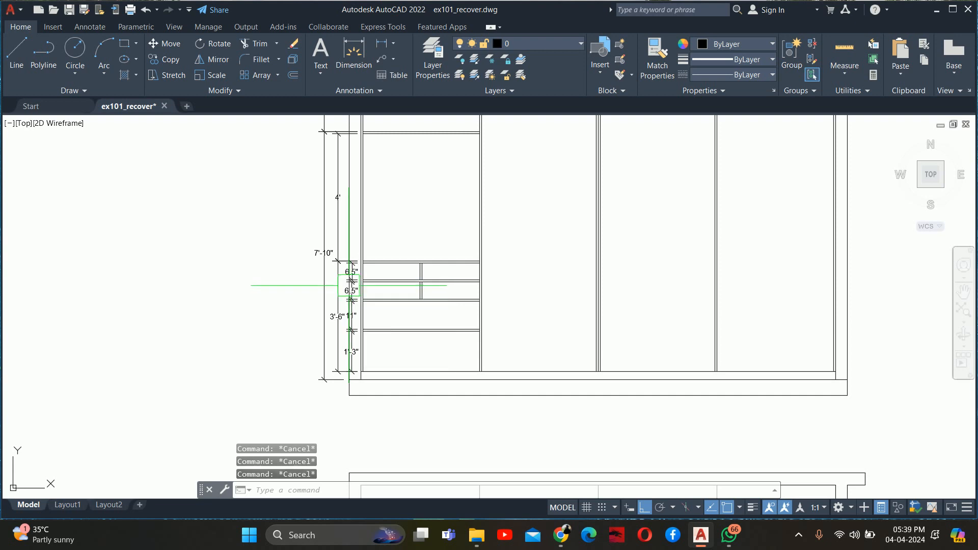
{"action": "scroll", "coordinate": [353, 282], "scroll_direction": "up", "scroll_amount": 2}
{"action": "scroll", "coordinate": [350, 328], "scroll_direction": "up", "scroll_amount": 2}
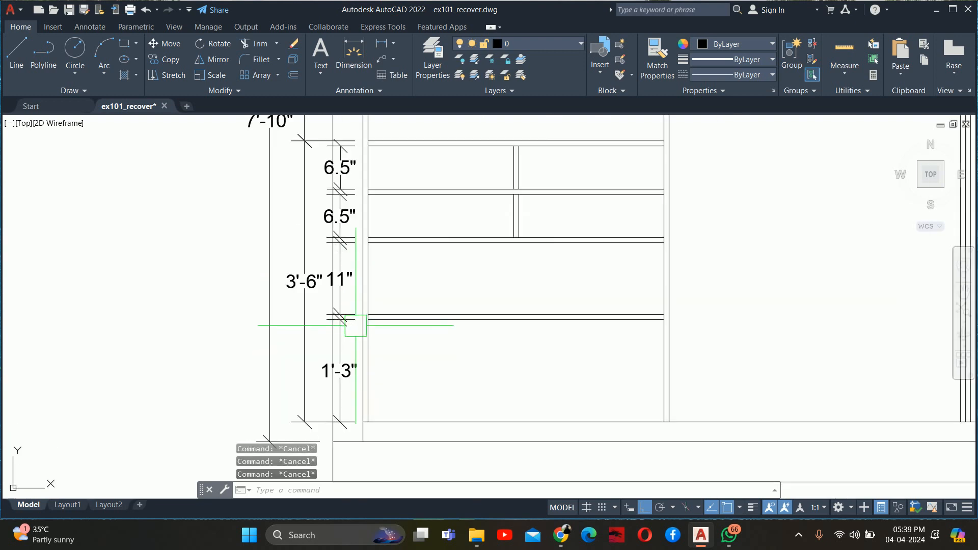
{"action": "type", "text": "s"}
{"action": "key", "text": "Return"}
{"action": "left_click", "coordinate": [747, 355]}
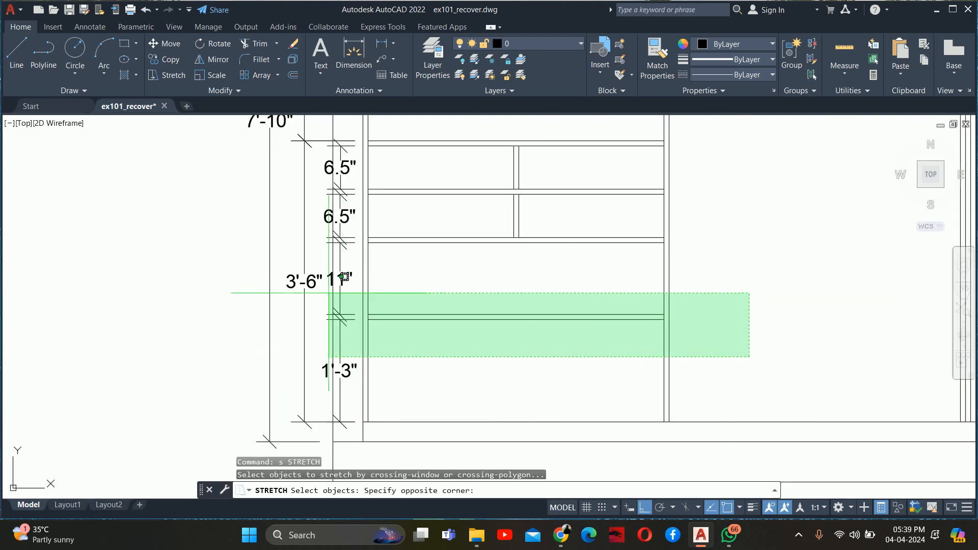
{"action": "left_click", "coordinate": [309, 296]}
{"action": "key", "text": "Return"}
{"action": "left_click", "coordinate": [465, 268]}
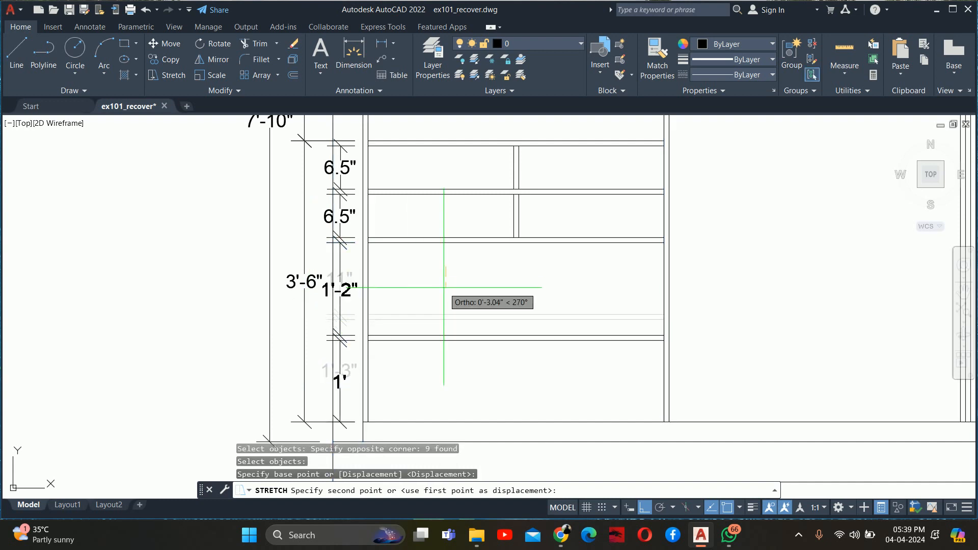
{"action": "left_click", "coordinate": [443, 286]}
{"action": "key", "text": "Return"}
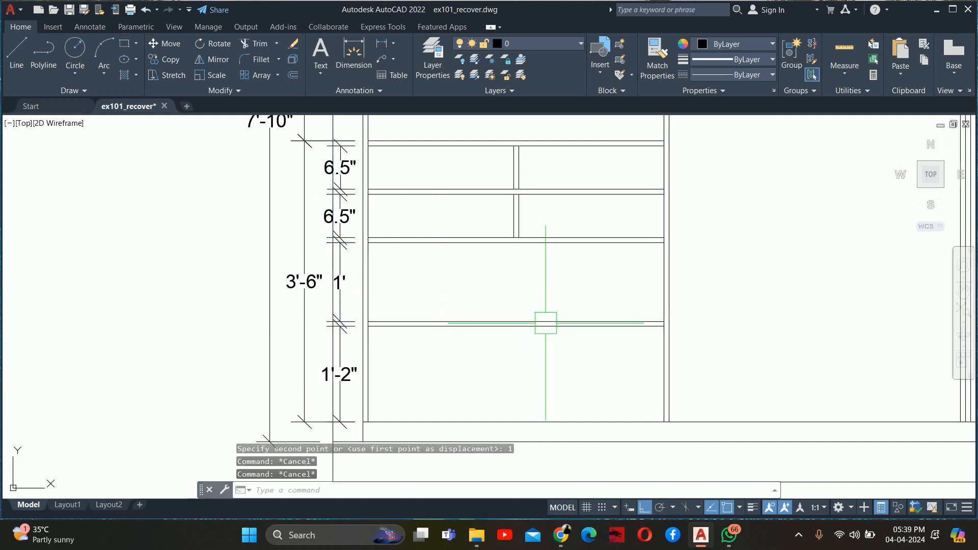
{"action": "left_click", "coordinate": [726, 341]}
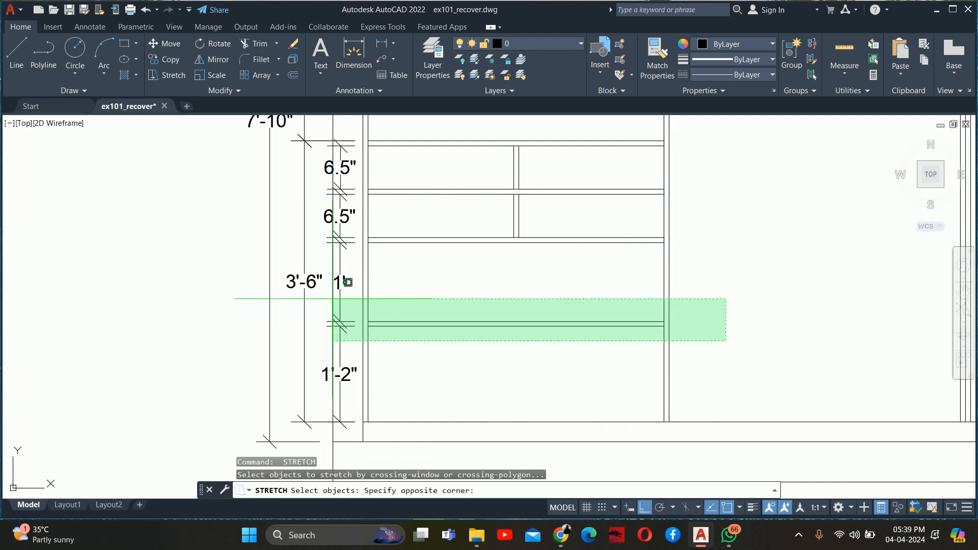
{"action": "left_click", "coordinate": [327, 300]}
{"action": "key", "text": "Return"}
{"action": "left_click", "coordinate": [453, 290]}
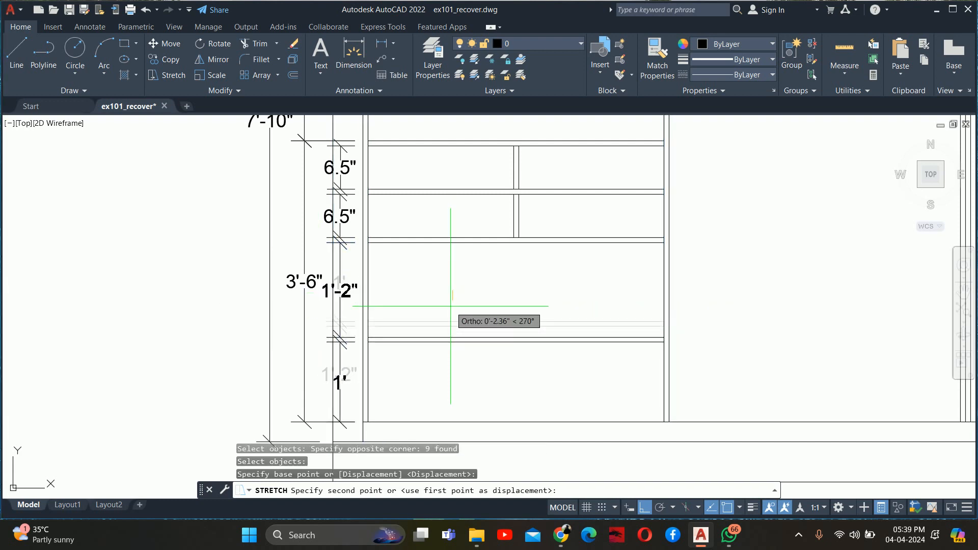
{"action": "left_click", "coordinate": [450, 306]}
{"action": "key", "text": "Return"}
- Stretch the lowest shelf of the leftmost bay and its dimensions downward by 2 inches
{"action": "left_click", "coordinate": [730, 356]}
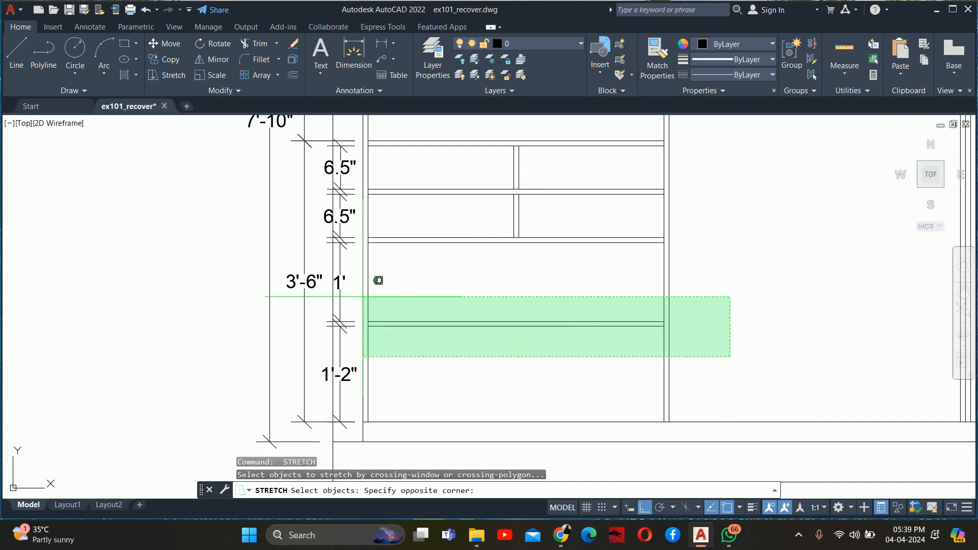
{"action": "left_click", "coordinate": [297, 294]}
{"action": "key", "text": "Return"}
{"action": "left_click", "coordinate": [451, 292]}
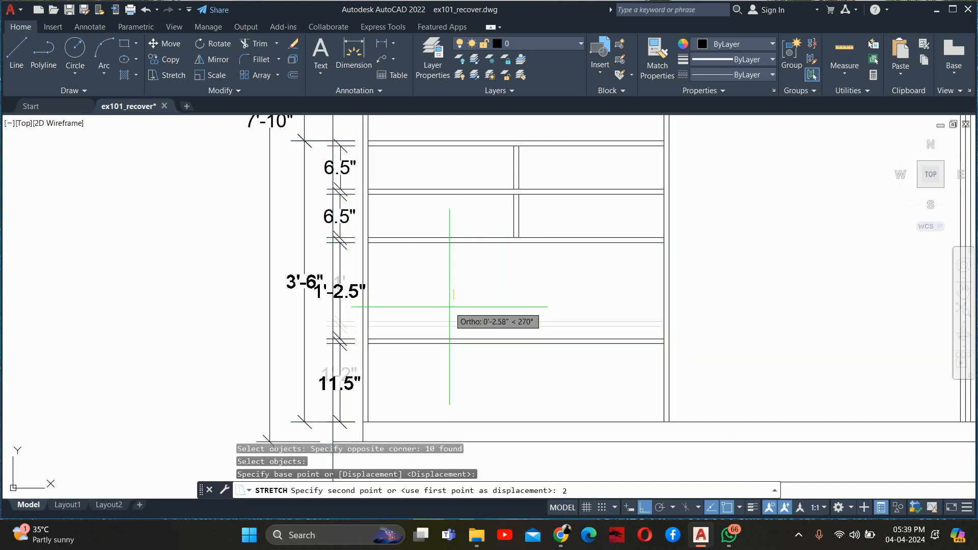
{"action": "left_click", "coordinate": [448, 306]}
{"action": "key", "text": "Return"}
- Stretch the shelf beneath the lower drawer row, with its dimensions, upward by 0.5 inch
{"action": "left_click", "coordinate": [719, 290]}
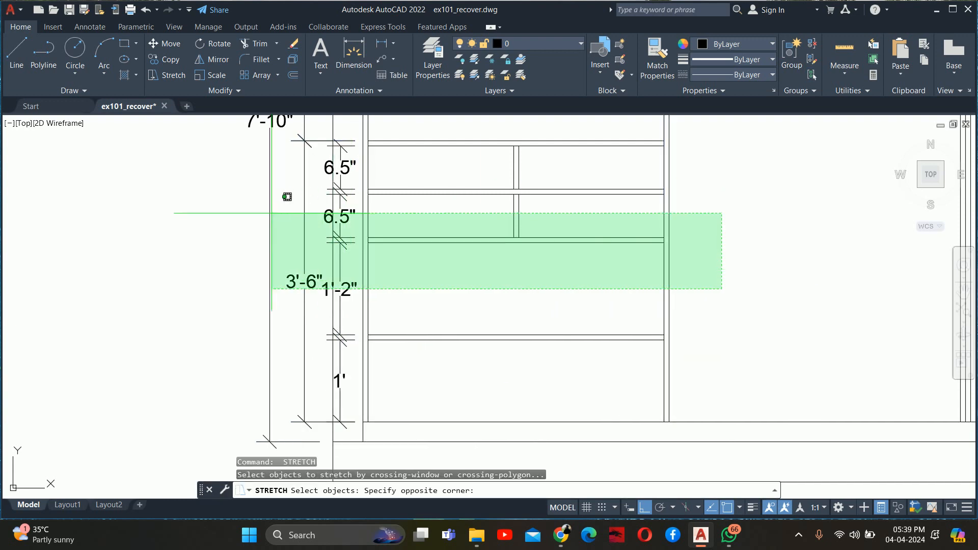
{"action": "left_click", "coordinate": [270, 212]}
{"action": "key", "text": "Return"}
{"action": "left_click", "coordinate": [191, 240]}
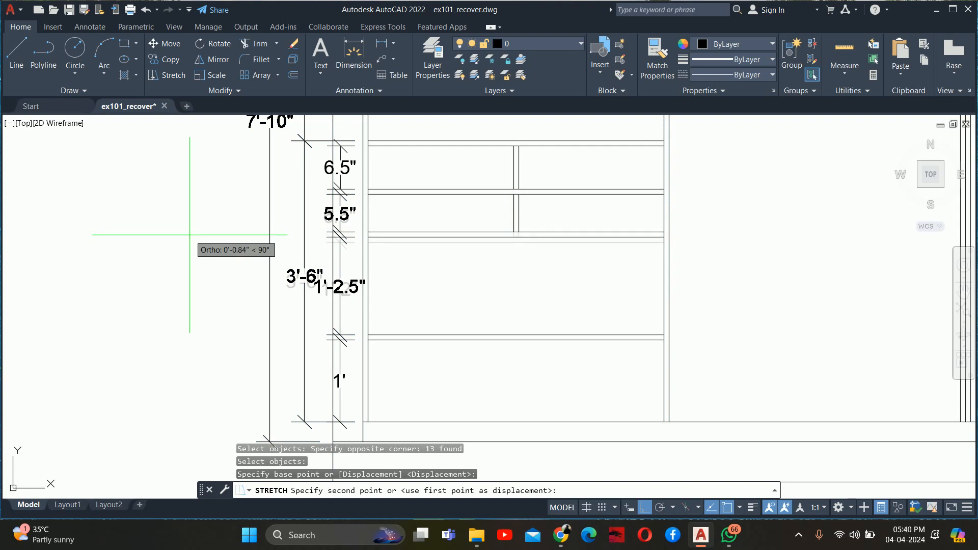
{"action": "key", "text": "Return"}
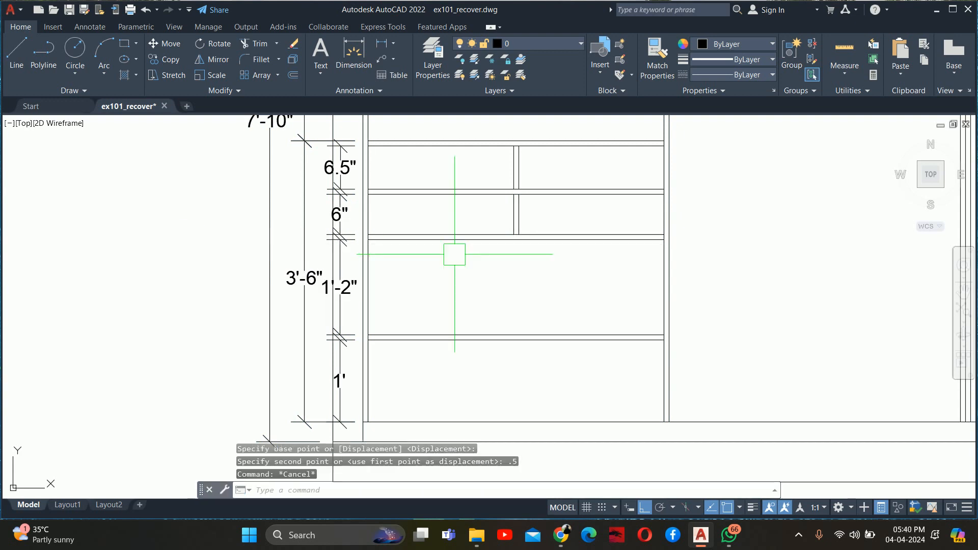
- Stretch the lower drawer row, including the shelves above and below it and their dimensions, upward by 0.5 inch
{"action": "key", "text": "Return"}
{"action": "left_click", "coordinate": [681, 278]}
{"action": "left_click", "coordinate": [101, 155]}
{"action": "key", "text": "Return"}
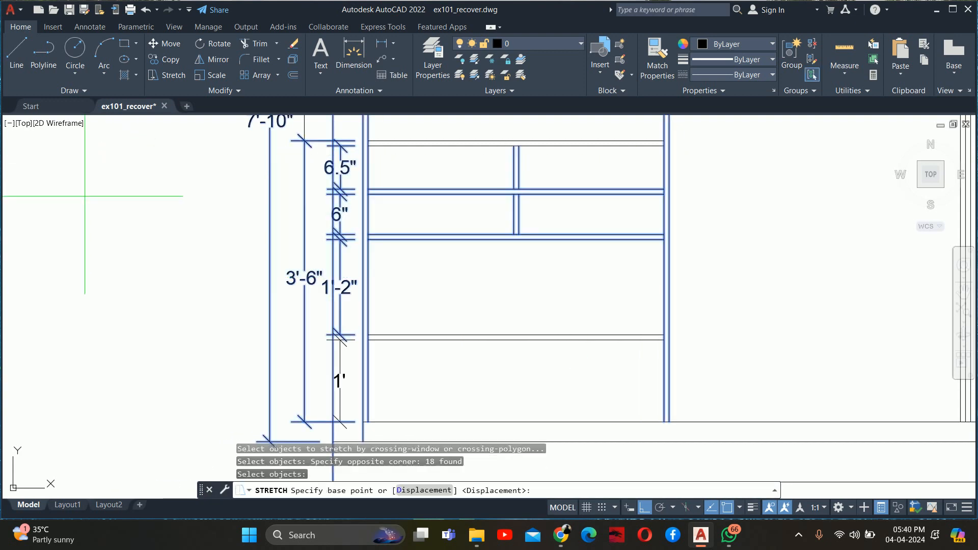
{"action": "left_click", "coordinate": [80, 214]}
{"action": "type", "text": ".5"}
{"action": "key", "text": "Return"}
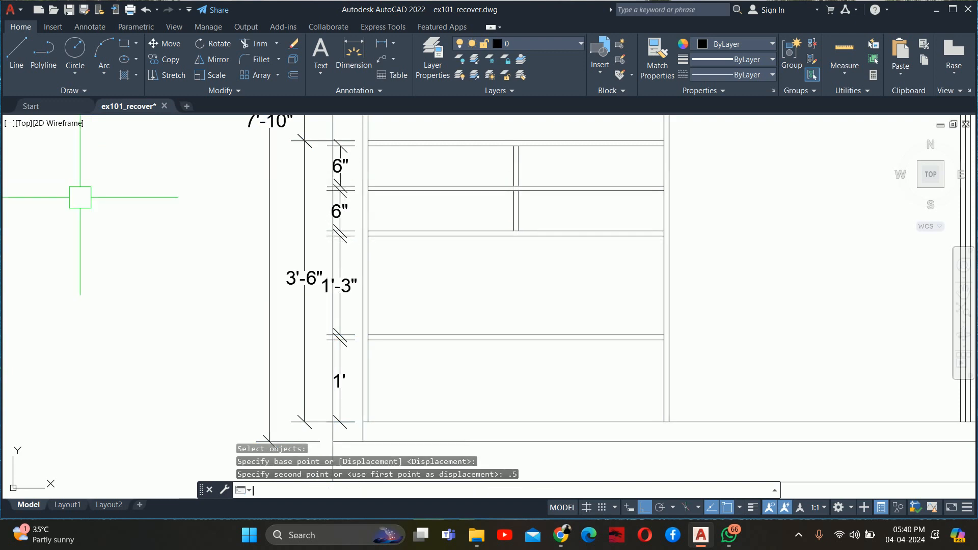
{"action": "key", "text": "Escape"}
{"action": "key", "text": "Escape"}
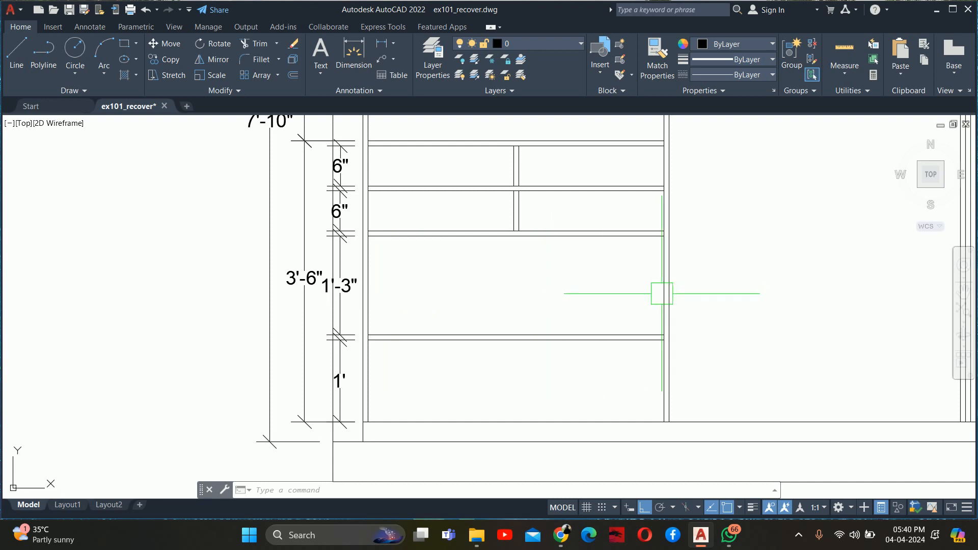
- Examine the compartment and drawer heights along the leftmost wardrobe bay
{"action": "key", "text": "Escape"}
{"action": "key", "text": "Escape"}
{"action": "key", "text": "Escape"}
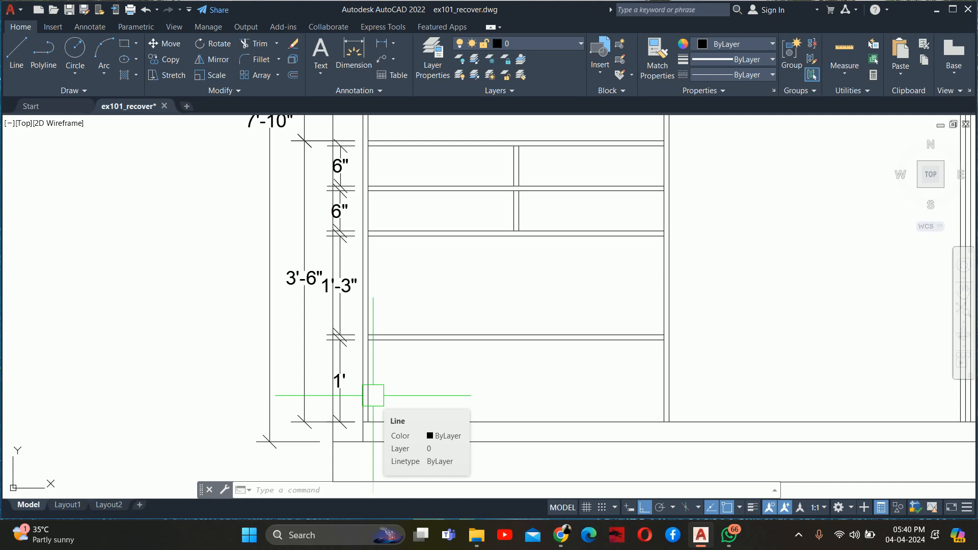
{"action": "key", "text": "Escape"}
{"action": "key", "text": "Escape"}
{"action": "key", "text": "Escape"}
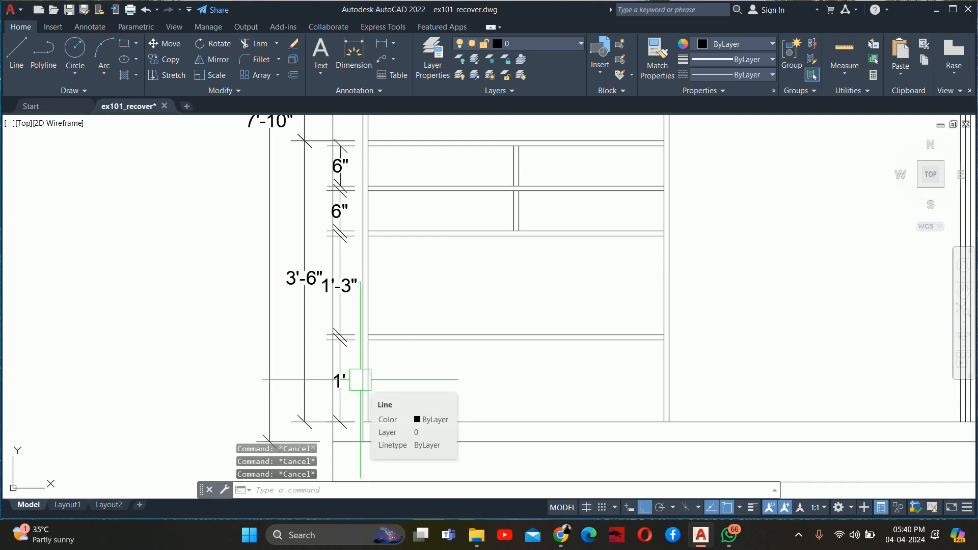
{"action": "scroll", "coordinate": [360, 379], "scroll_direction": "down", "scroll_amount": 5}
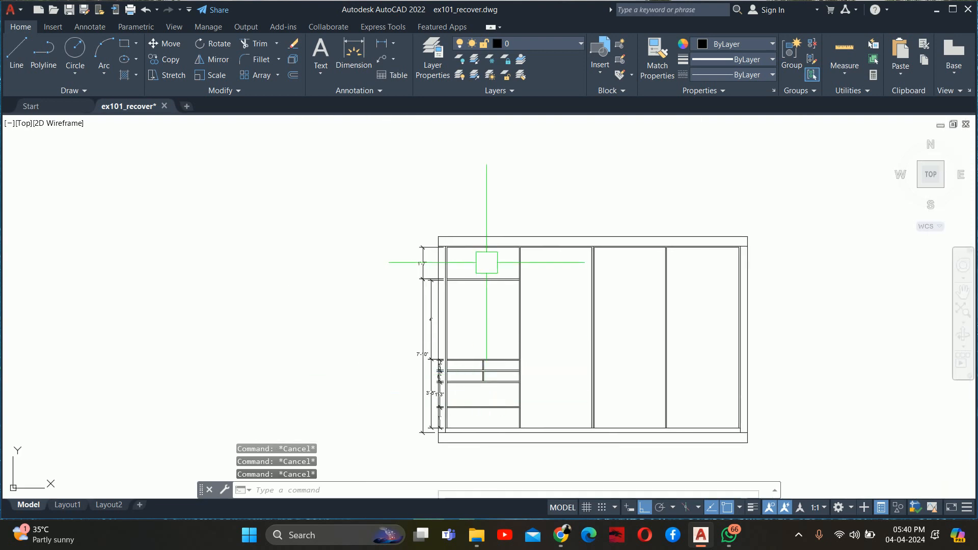
{"action": "scroll", "coordinate": [502, 403], "scroll_direction": "up", "scroll_amount": 4}
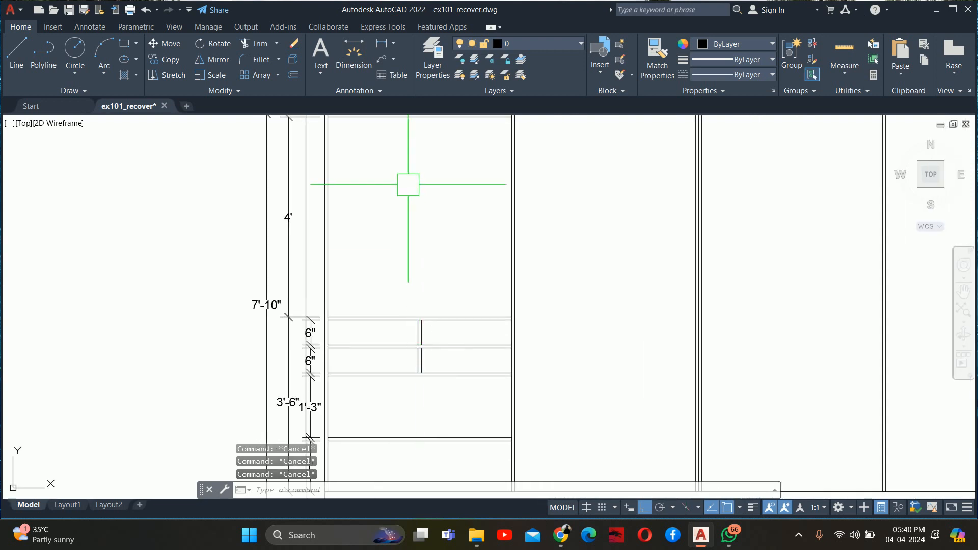
{"action": "scroll", "coordinate": [410, 373], "scroll_direction": "up", "scroll_amount": 2}
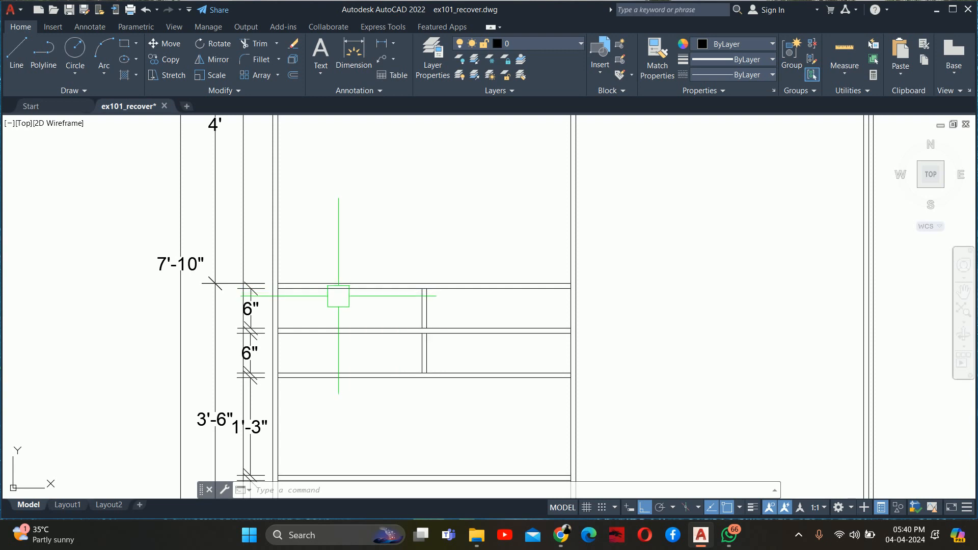
{"action": "scroll", "coordinate": [311, 343], "scroll_direction": "down", "scroll_amount": 5}
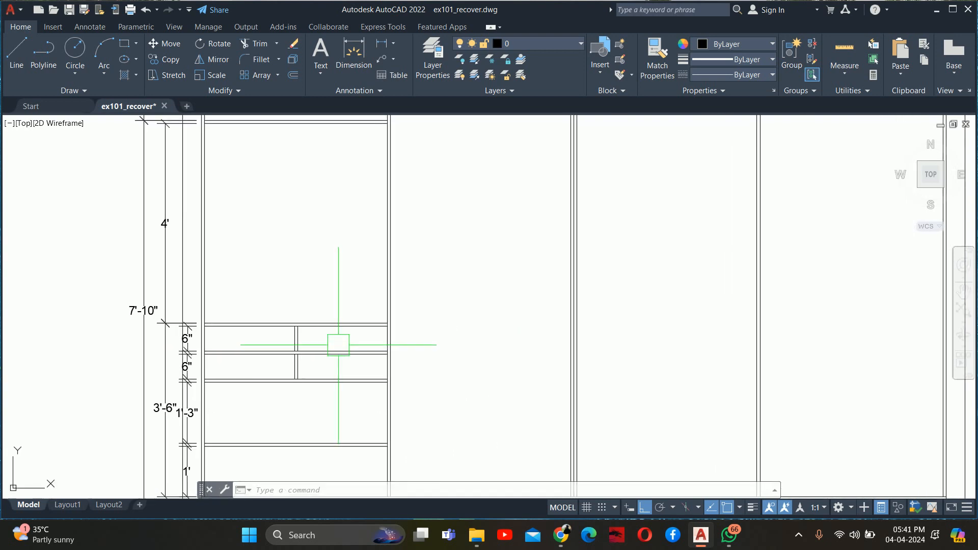
{"action": "key", "text": "Escape"}
{"action": "key", "text": "Escape"}
{"action": "key", "text": "Escape"}
{"action": "scroll", "coordinate": [312, 344], "scroll_direction": "up", "scroll_amount": 2}
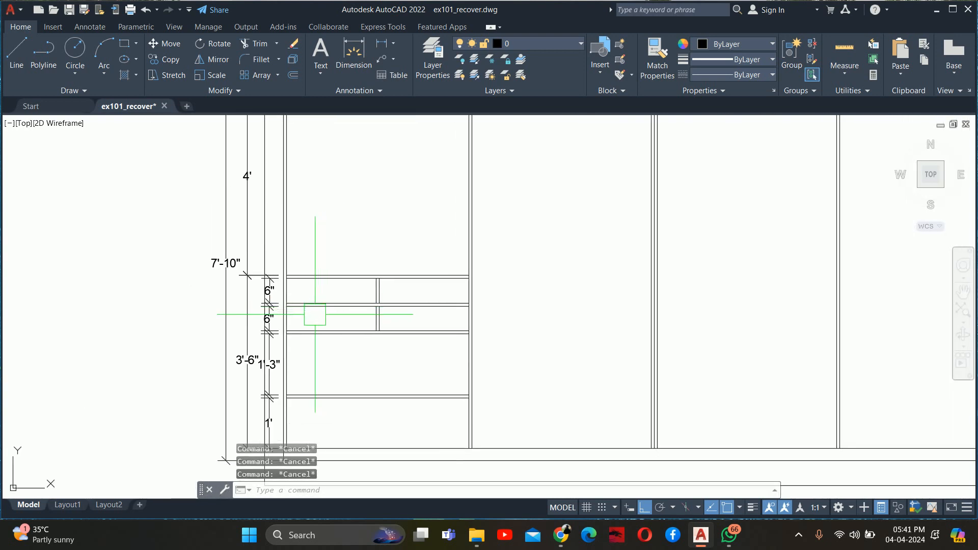
{"action": "scroll", "coordinate": [256, 364], "scroll_direction": "down", "scroll_amount": 2}
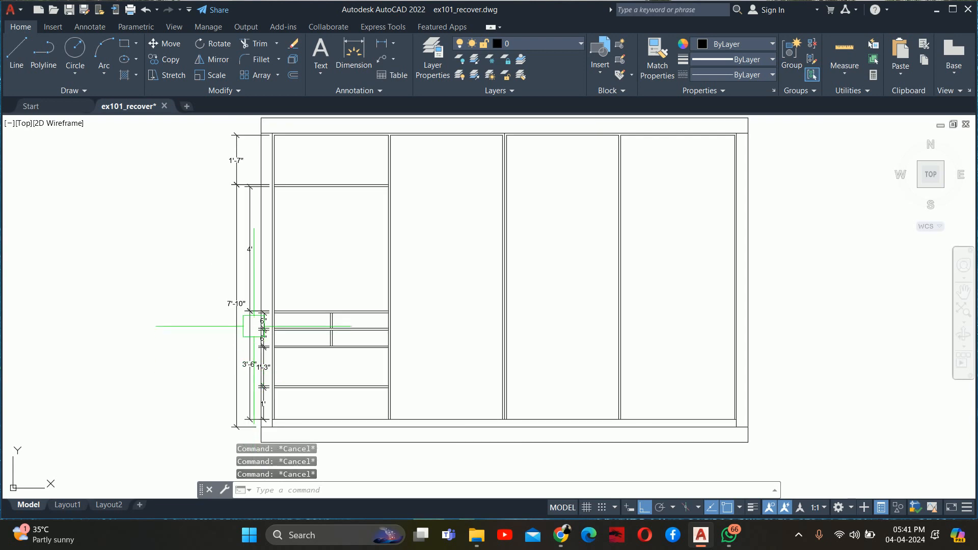
- Extend the lower end of the 3'-6" dimension down to the base of the wardrobe's side panel
{"action": "scroll", "coordinate": [254, 352], "scroll_direction": "up", "scroll_amount": 2}
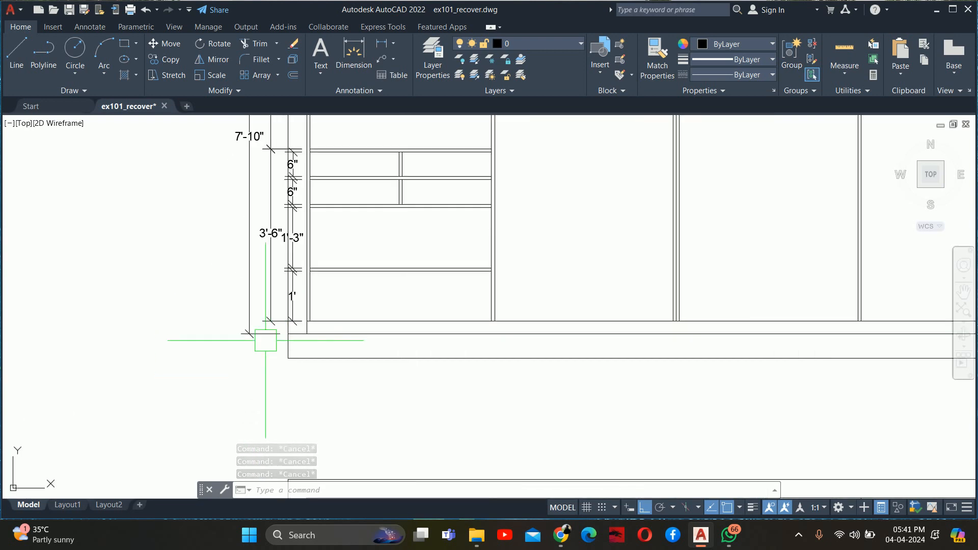
{"action": "left_click", "coordinate": [265, 336]}
{"action": "scroll", "coordinate": [303, 330], "scroll_direction": "up", "scroll_amount": 3}
{"action": "middle_click_drag", "start_coordinate": [332, 319], "coordinate": [219, 305]}
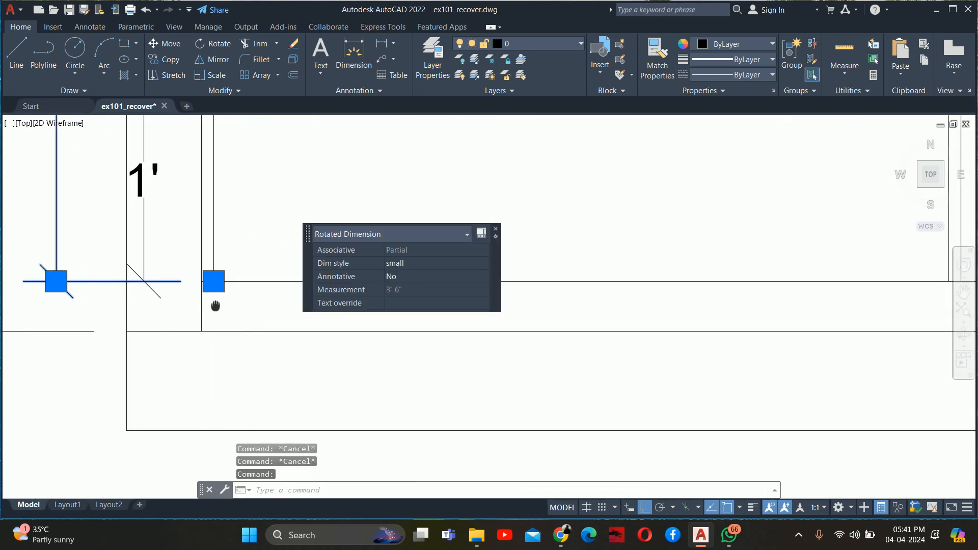
{"action": "left_click", "coordinate": [211, 282]}
{"action": "key", "text": "Escape"}
{"action": "key", "text": "Escape"}
{"action": "key", "text": "Escape"}
{"action": "scroll", "coordinate": [131, 331], "scroll_direction": "down", "scroll_amount": 6}
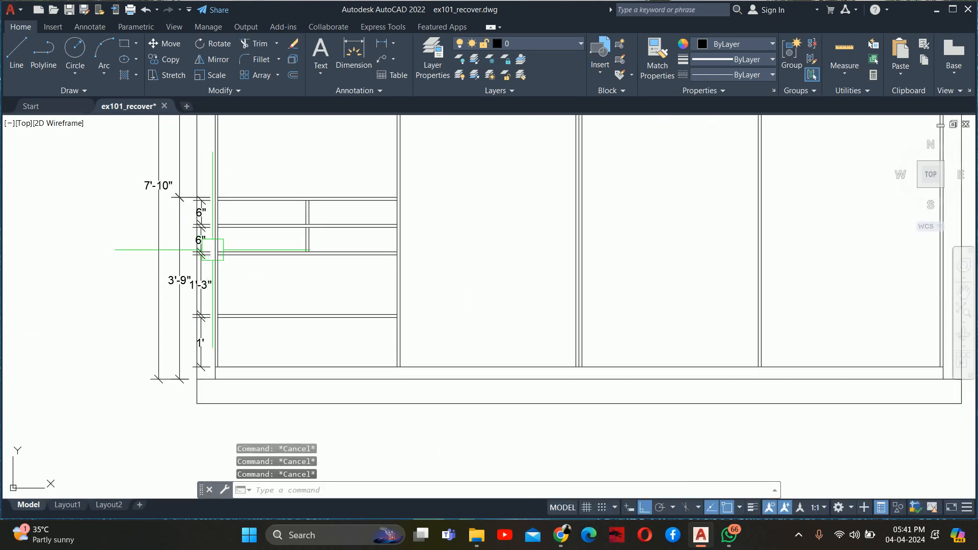
- Stretch both drawer rows of the leftmost bay, including their shelves and dimensions, downward by 3 inches
{"action": "middle_click_drag", "start_coordinate": [235, 253], "coordinate": [282, 298]}
{"action": "type", "text": "s"}
{"action": "key", "text": "Return"}
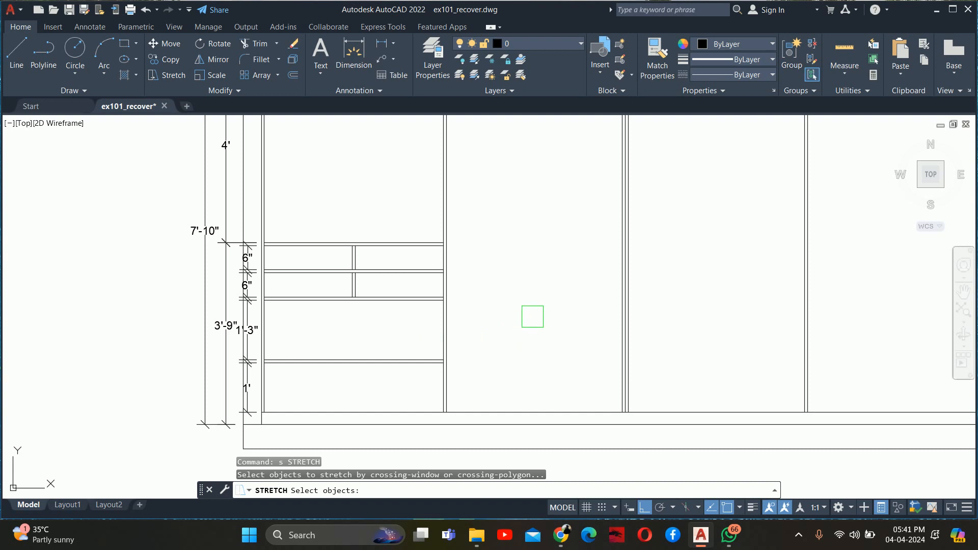
{"action": "left_click", "coordinate": [532, 317]}
{"action": "left_click", "coordinate": [40, 210]}
{"action": "key", "text": "Return"}
{"action": "left_click", "coordinate": [116, 207]}
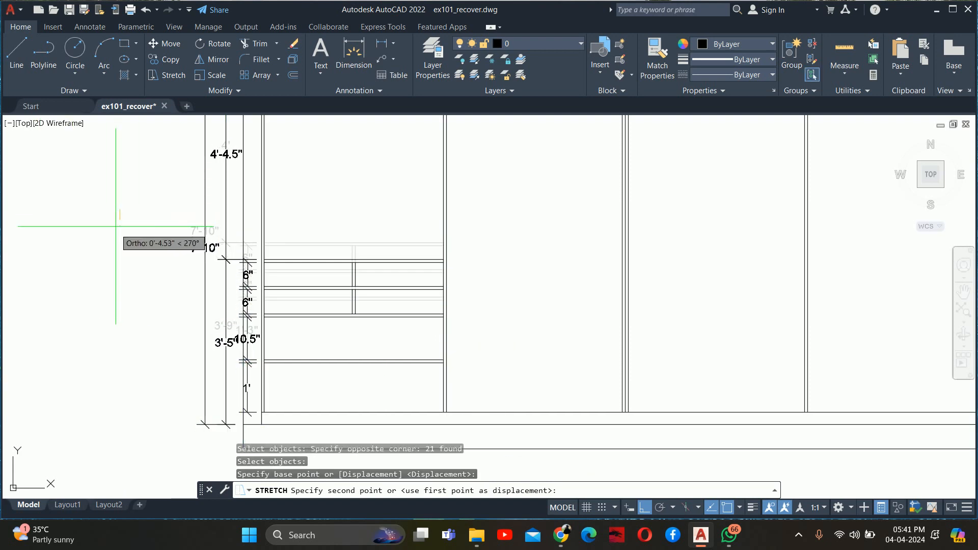
{"action": "type", "text": "3"}
{"action": "key", "text": "Escape"}
{"action": "key", "text": "Escape"}
- Stretch the top shelf of the leftmost bay and its adjoining dimensions downward by 3 inches
{"action": "scroll", "coordinate": [308, 272], "scroll_direction": "down", "scroll_amount": 2}
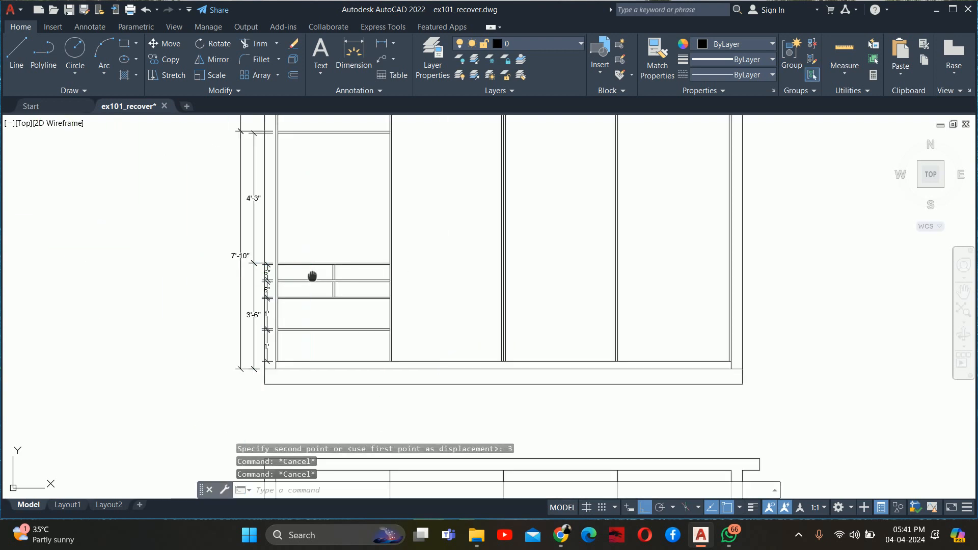
{"action": "middle_click_drag", "start_coordinate": [312, 276], "coordinate": [315, 351]}
{"action": "key", "text": "Return"}
{"action": "left_click", "coordinate": [429, 253]}
{"action": "left_click", "coordinate": [188, 179]}
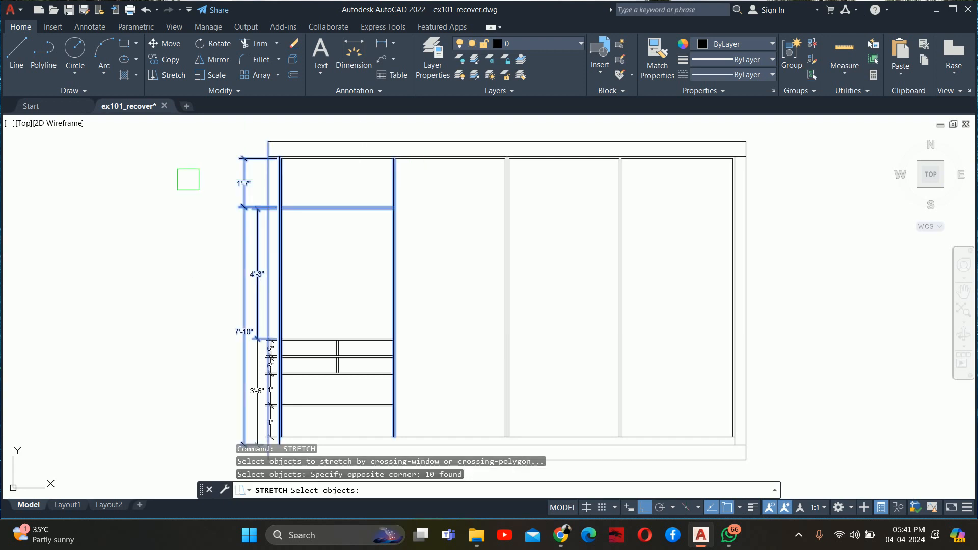
{"action": "key", "text": "Return"}
{"action": "left_click", "coordinate": [184, 207]}
{"action": "type", "text": "3"}
{"action": "key", "text": "Return"}
{"action": "key", "text": "Escape"}
{"action": "key", "text": "Escape"}
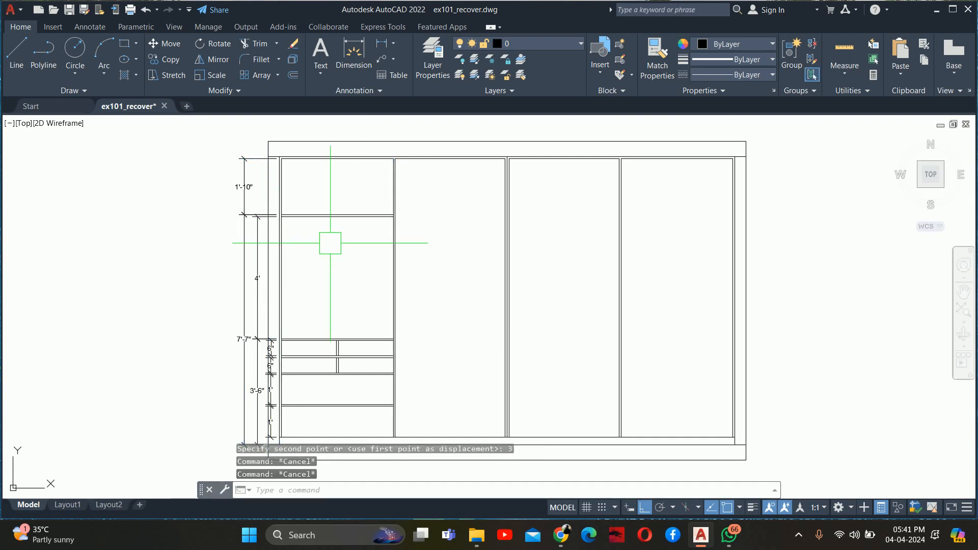
- Examine the shelf and drawer layout and its dimensions in the leftmost bay after the adjustments
{"action": "scroll", "coordinate": [331, 234], "scroll_direction": "down", "scroll_amount": 2}
{"action": "scroll", "coordinate": [320, 300], "scroll_direction": "up", "scroll_amount": 4}
{"action": "mouse_move", "coordinate": [300, 327]}
{"action": "middle_mouse_down"}
{"action": "mouse_move", "coordinate": [327, 286]}
{"action": "mouse_move", "coordinate": [334, 306]}
{"action": "mouse_move", "coordinate": [289, 312]}
{"action": "mouse_move", "coordinate": [301, 317]}
{"action": "middle_mouse_up"}
{"action": "key", "text": "Escape"}
{"action": "scroll", "coordinate": [344, 305], "scroll_direction": "down", "scroll_amount": 2}
{"action": "scroll", "coordinate": [240, 323], "scroll_direction": "up", "scroll_amount": 2}
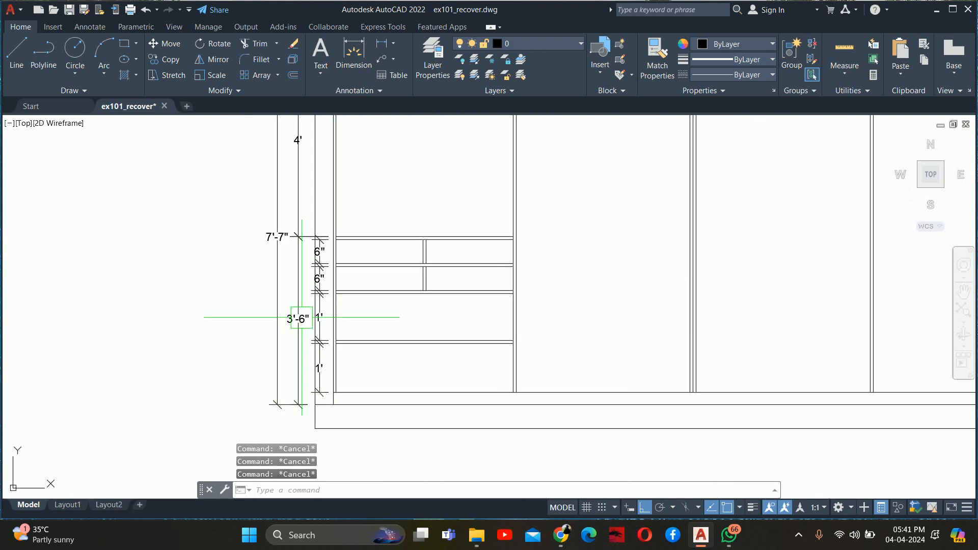
{"action": "scroll", "coordinate": [324, 351], "scroll_direction": "up", "scroll_amount": 2}
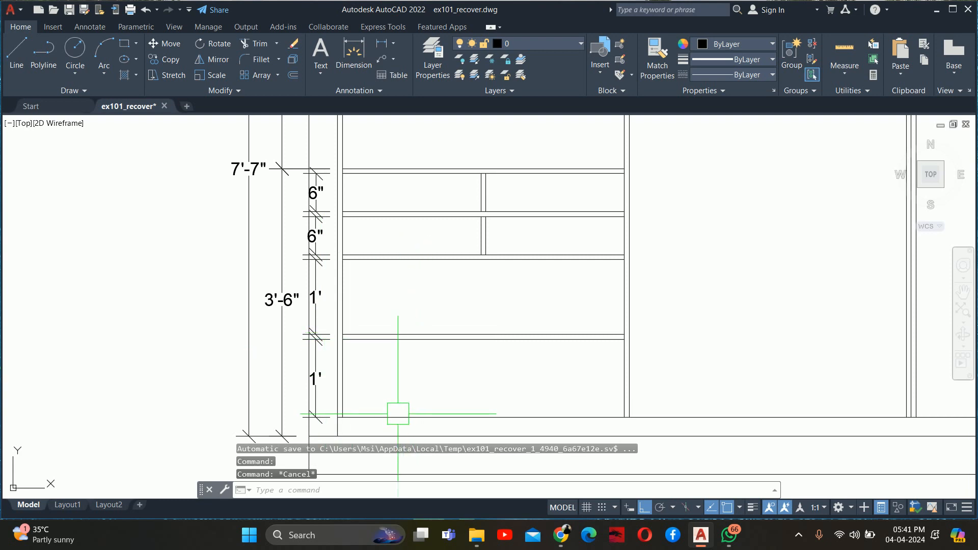
{"action": "mouse_move", "coordinate": [398, 414]}
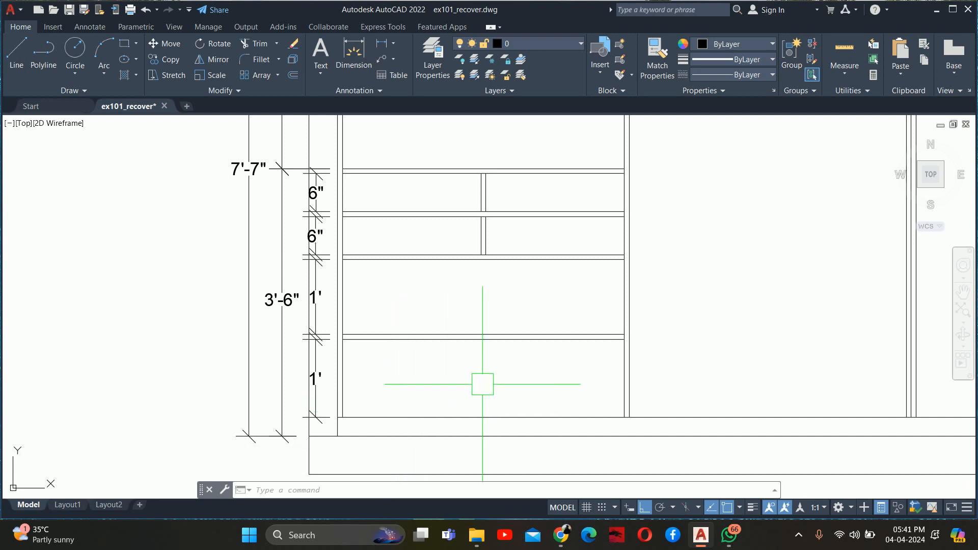
{"action": "scroll", "coordinate": [450, 370], "scroll_direction": "down", "scroll_amount": 2}
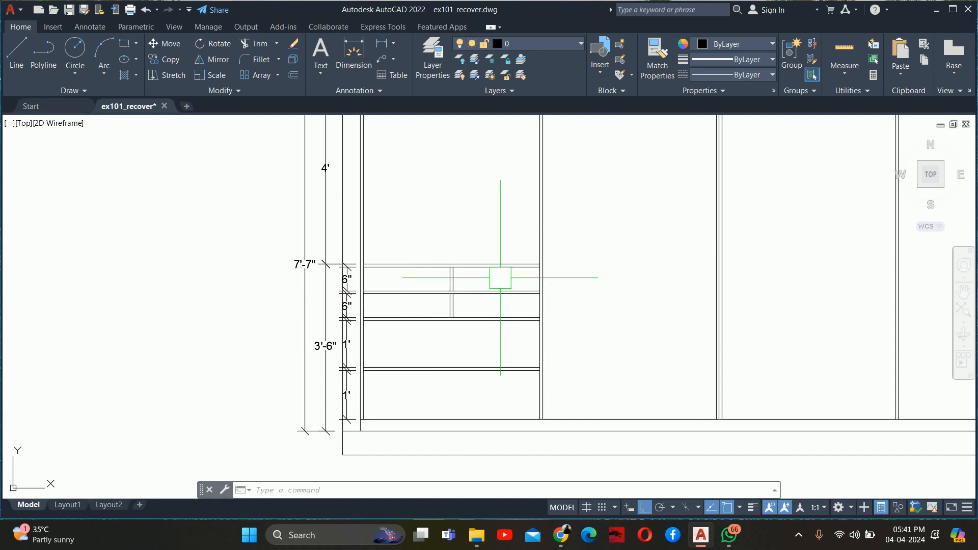
{"action": "scroll", "coordinate": [504, 277], "scroll_direction": "up", "scroll_amount": 2}
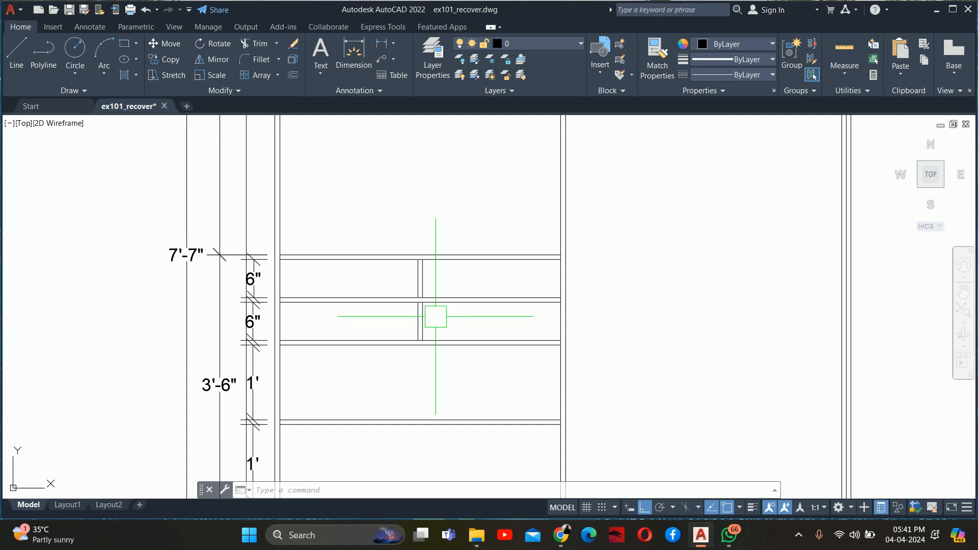
{"action": "scroll", "coordinate": [436, 318], "scroll_direction": "down", "scroll_amount": 4}
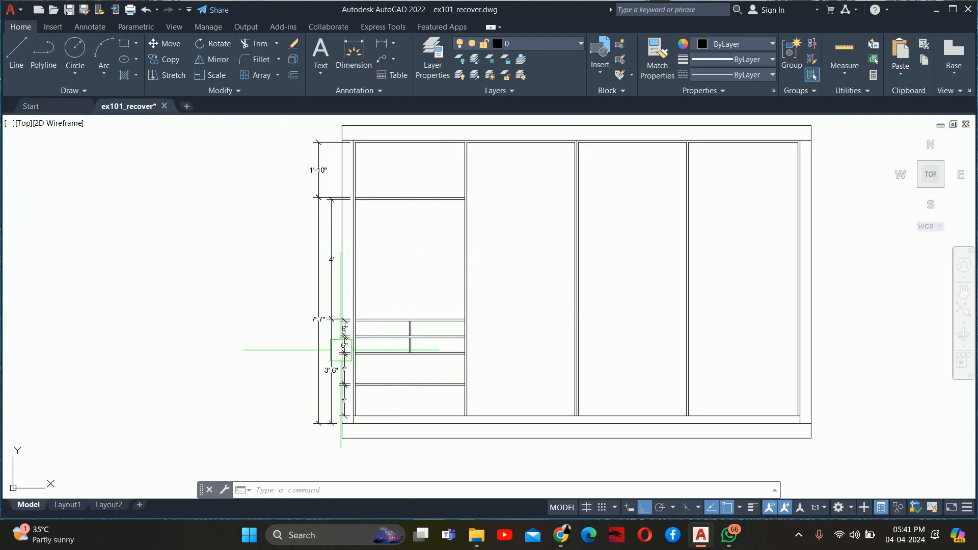
{"action": "middle_click_drag", "start_coordinate": [441, 246], "coordinate": [411, 260]}
{"action": "left_click_drag", "start_coordinate": [411, 260], "coordinate": [345, 265]}
{"action": "key", "text": "Escape"}
{"action": "key", "text": "Escape"}
{"action": "key", "text": "Escape"}
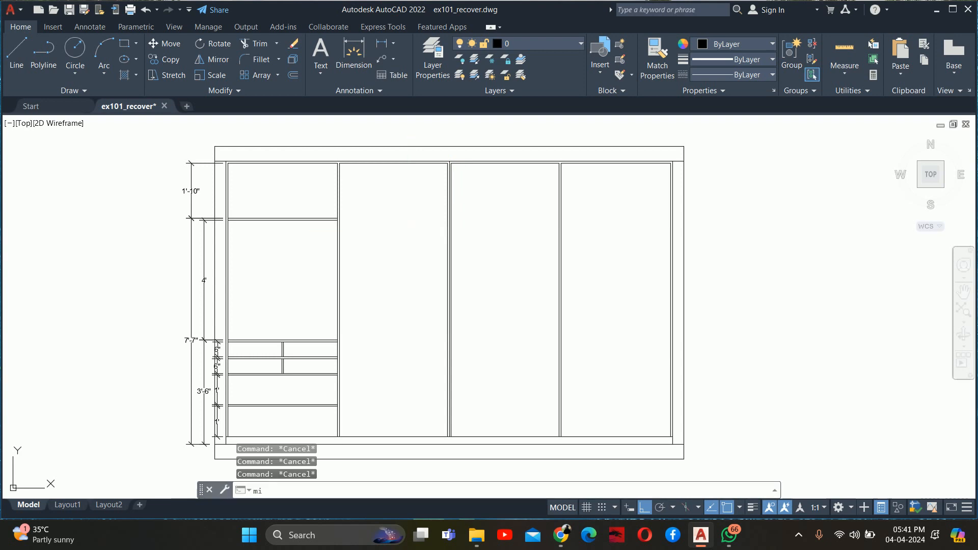
- Mirror the top shelf of the leftmost bay about the wardrobe's central divider into the rightmost bay
{"action": "type", "text": "mi"}
{"action": "key", "text": "Return"}
{"action": "left_click", "coordinate": [297, 236]}
{"action": "left_click", "coordinate": [273, 189]}
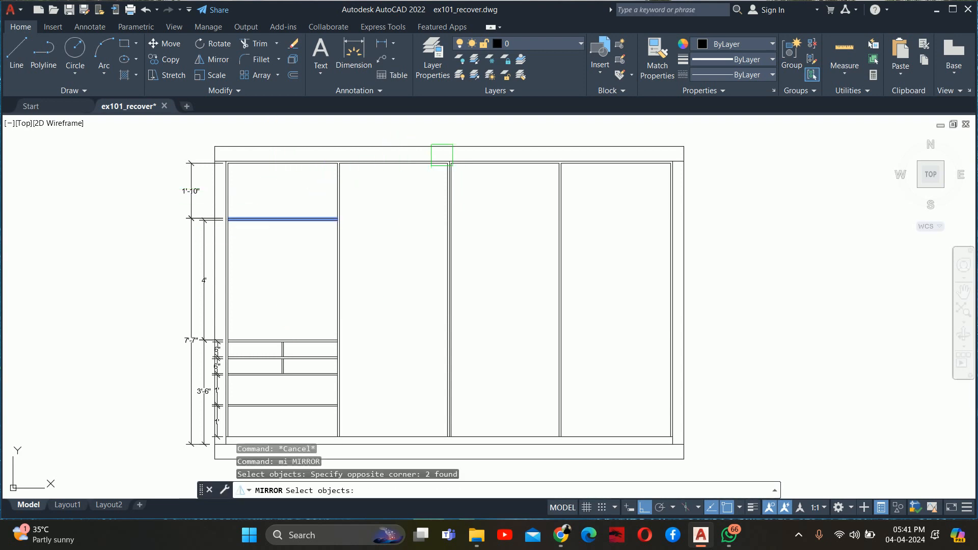
{"action": "scroll", "coordinate": [441, 155], "scroll_direction": "up", "scroll_amount": 4}
{"action": "key", "text": "Return"}
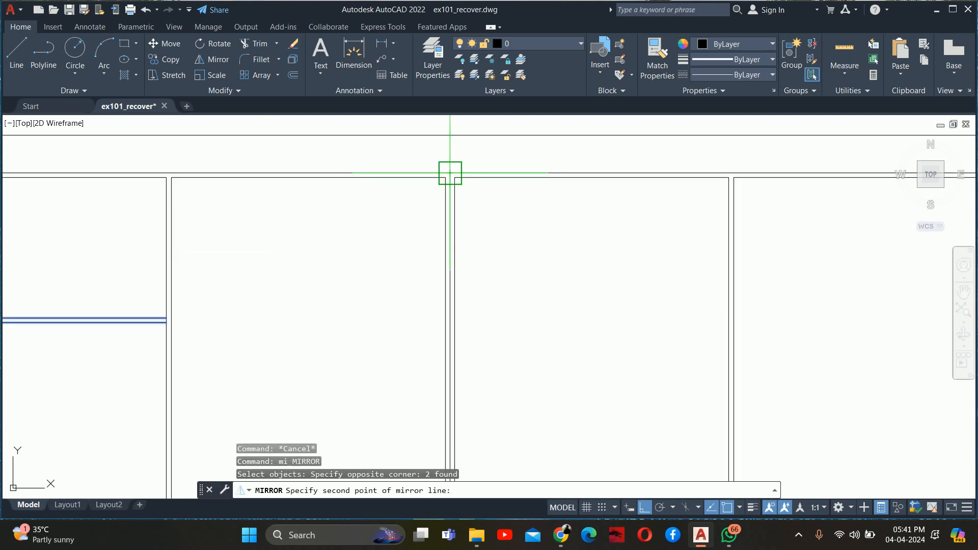
{"action": "left_click", "coordinate": [450, 140]}
{"action": "key", "text": "Return"}
{"action": "key", "text": "Escape"}
{"action": "key", "text": "Escape"}
{"action": "scroll", "coordinate": [442, 164], "scroll_direction": "down", "scroll_amount": 2}
{"action": "middle_click_drag", "start_coordinate": [400, 192], "coordinate": [423, 200]}
{"action": "key", "text": "Escape"}
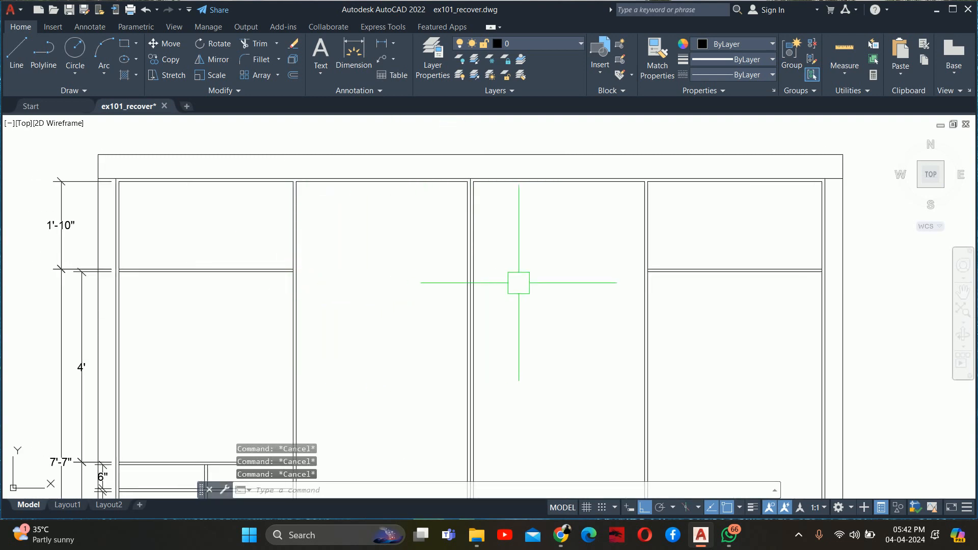
- Delete the mirrored shelf from the rightmost bay
{"action": "left_click", "coordinate": [699, 316]}
{"action": "left_click", "coordinate": [683, 236]}
{"action": "key", "text": "Delete"}
{"action": "middle_click_drag", "start_coordinate": [257, 284], "coordinate": [323, 294]}
{"action": "type", "text": "co"}
{"action": "key", "text": "space"}
{"action": "left_click", "coordinate": [277, 316]}
{"action": "key", "text": "Escape"}
{"action": "key", "text": "Escape"}
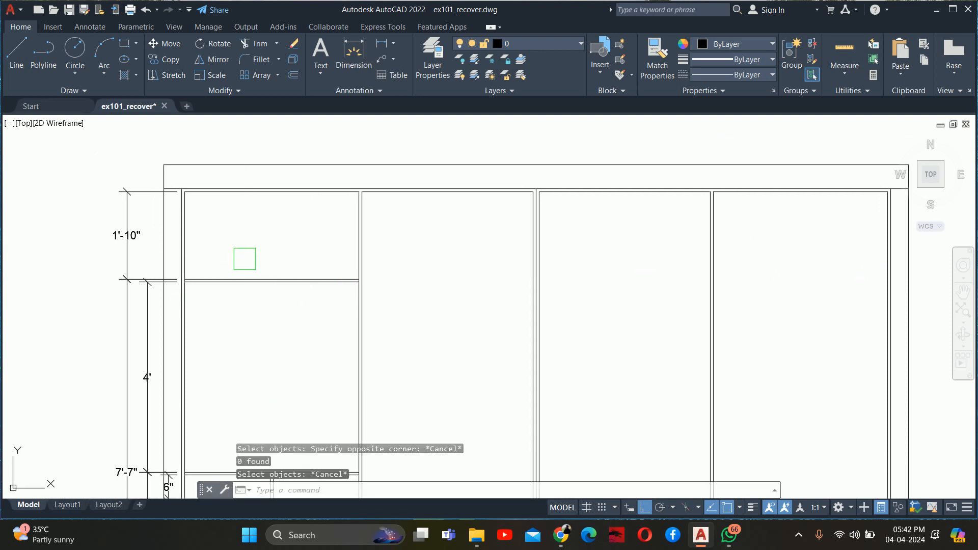
{"action": "left_click", "coordinate": [311, 280]}
{"action": "key", "text": "Escape"}
- Stretch only the right end of the leftmost bay's top shelf across all bays to the right side panel
{"action": "type", "text": "s"}
{"action": "key", "text": "space"}
{"action": "left_click", "coordinate": [418, 288]}
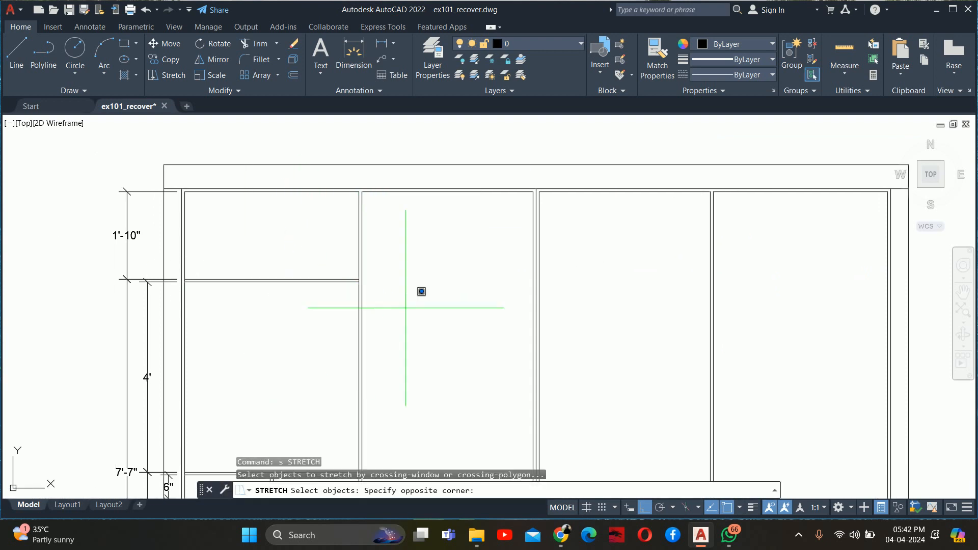
{"action": "left_click", "coordinate": [308, 237]}
{"action": "left_click", "coordinate": [309, 210], "text": "shift"}
{"action": "key", "text": "Return"}
{"action": "scroll", "coordinate": [362, 279], "scroll_direction": "up", "scroll_amount": 5}
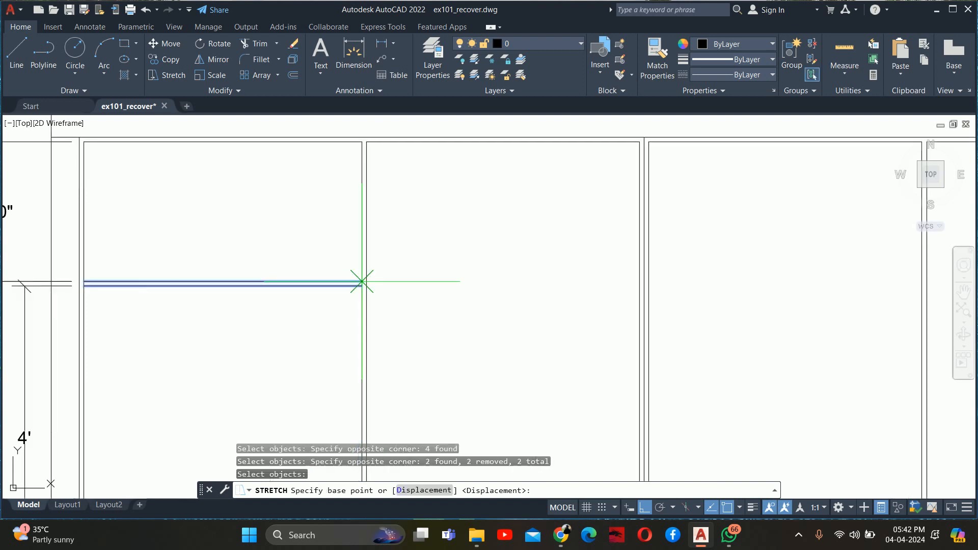
{"action": "left_click", "coordinate": [366, 285]}
{"action": "scroll", "coordinate": [366, 285], "scroll_direction": "down", "scroll_amount": 5}
{"action": "middle_click_drag", "start_coordinate": [580, 277], "coordinate": [399, 267]}
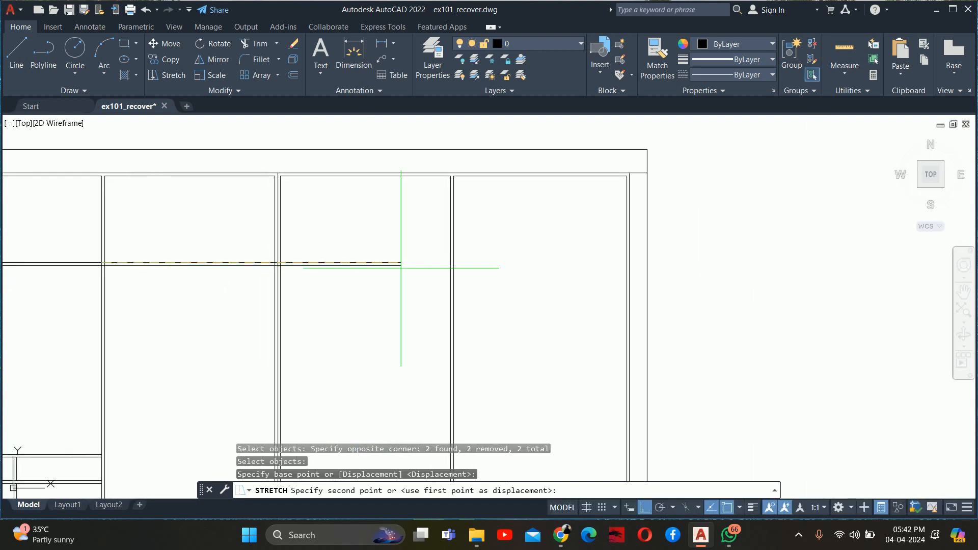
{"action": "left_click", "coordinate": [625, 262]}
{"action": "key", "text": "Escape"}
{"action": "key", "text": "Escape"}
{"action": "key", "text": "Escape"}
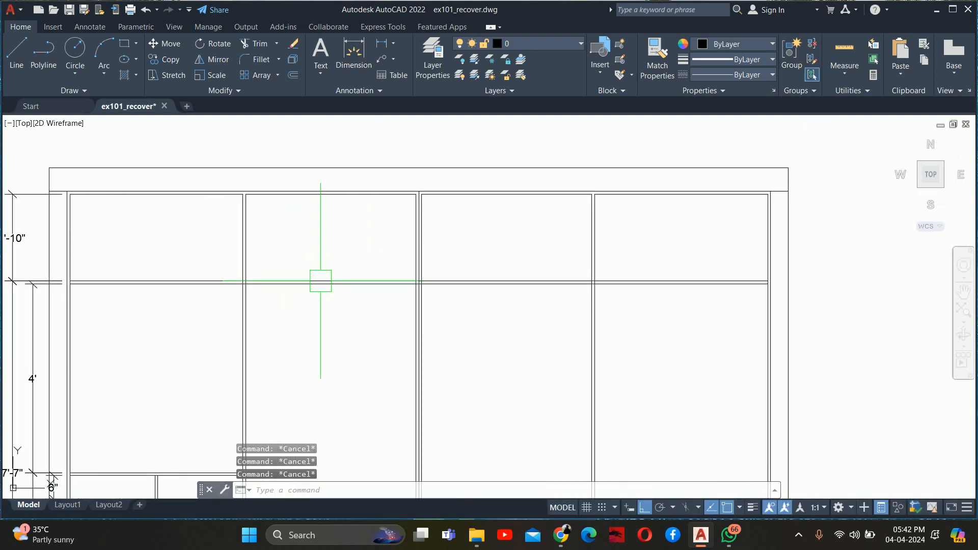
- Trim the long shelf's lines where they cross the first vertical divider and the double central divider
{"action": "scroll", "coordinate": [319, 280], "scroll_direction": "up", "scroll_amount": 5}
{"action": "type", "text": "tr"}
{"action": "key", "text": "Return"}
{"action": "scroll", "coordinate": [153, 292], "scroll_direction": "up", "scroll_amount": 6}
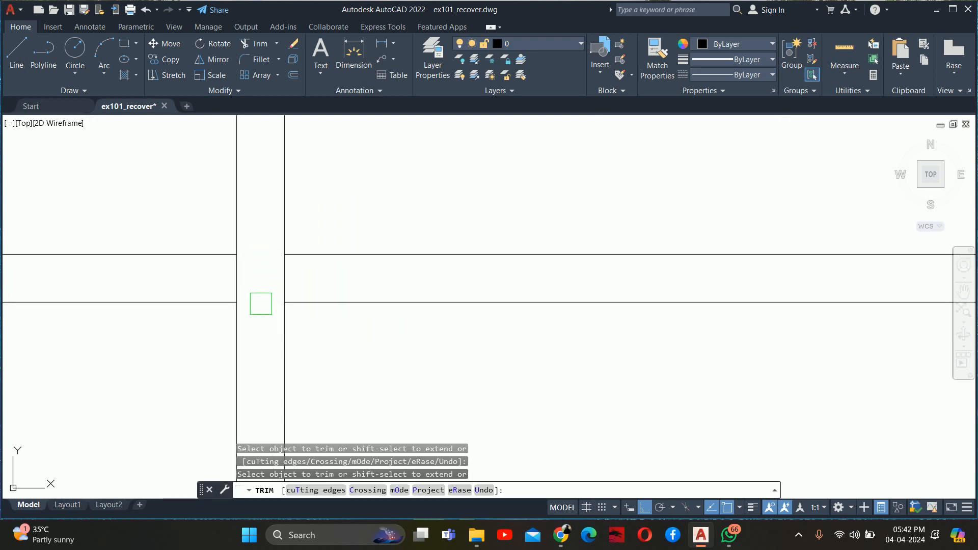
{"action": "scroll", "coordinate": [260, 303], "scroll_direction": "down", "scroll_amount": 4}
{"action": "scroll", "coordinate": [449, 295], "scroll_direction": "up", "scroll_amount": 5}
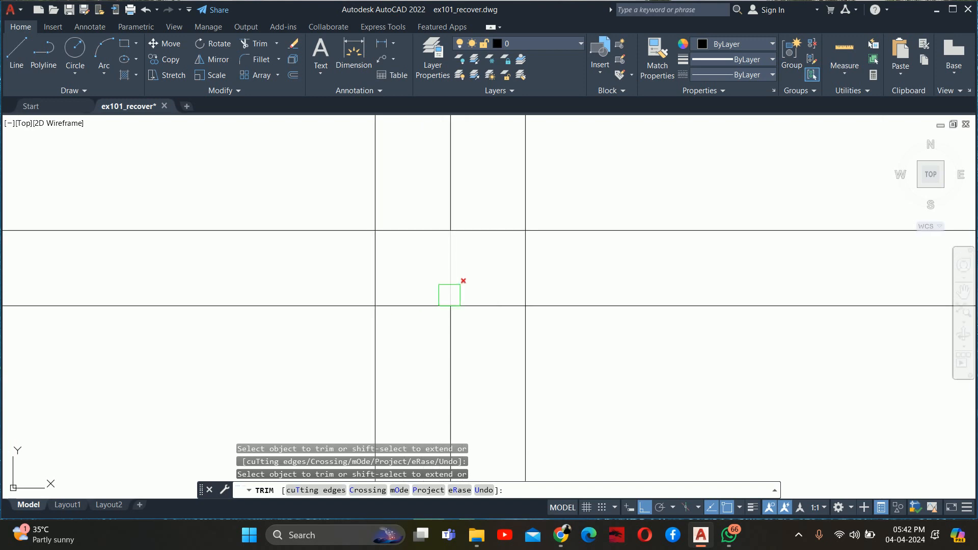
{"action": "left_click", "coordinate": [435, 304]}
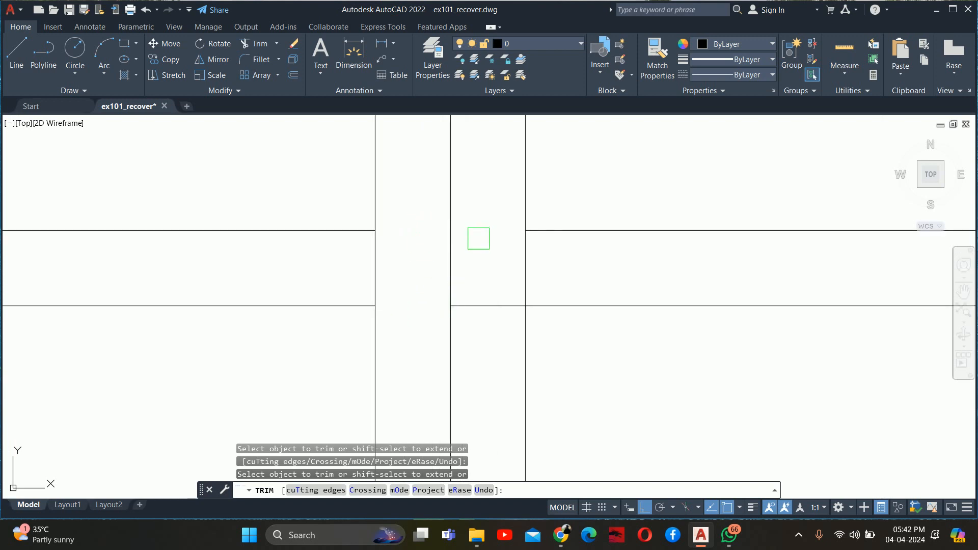
{"action": "left_click", "coordinate": [482, 303]}
- Trim the long shelf's lines where they cross the divider between the third and fourth bays
{"action": "scroll", "coordinate": [485, 298], "scroll_direction": "down", "scroll_amount": 6}
{"action": "middle_click_drag", "start_coordinate": [601, 309], "coordinate": [18, 331]}
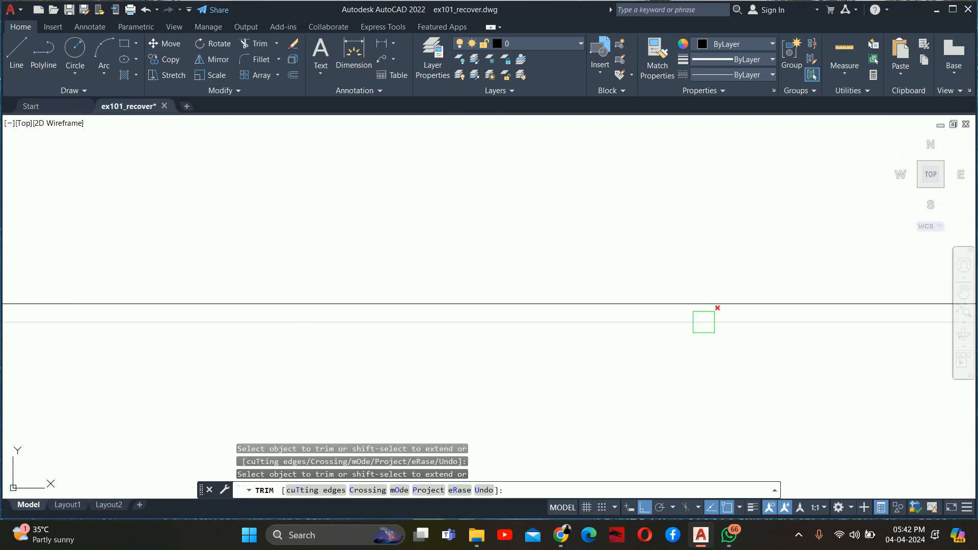
{"action": "scroll", "coordinate": [703, 320], "scroll_direction": "down", "scroll_amount": 4}
{"action": "middle_click_drag", "start_coordinate": [694, 319], "coordinate": [487, 300]}
{"action": "scroll", "coordinate": [637, 310], "scroll_direction": "up", "scroll_amount": 10}
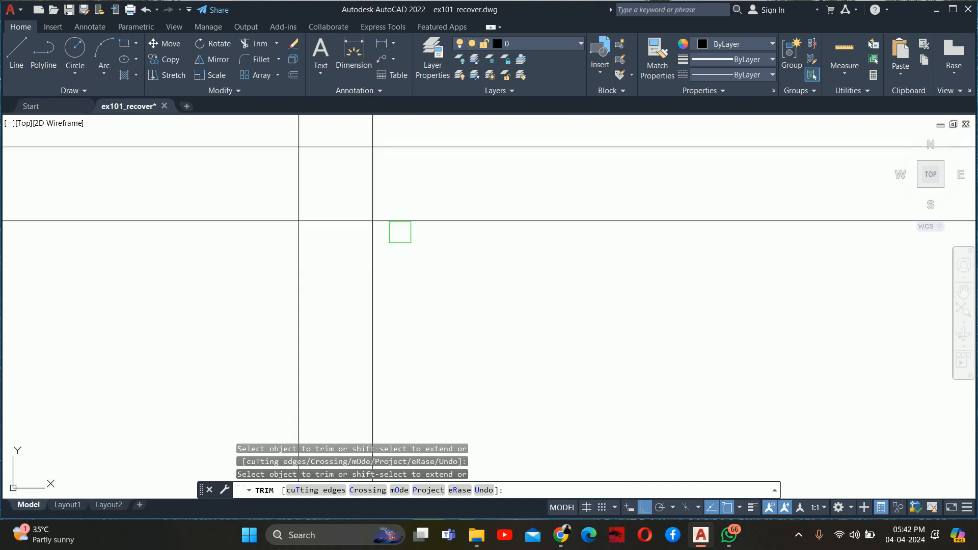
{"action": "scroll", "coordinate": [341, 147], "scroll_direction": "down", "scroll_amount": 8}
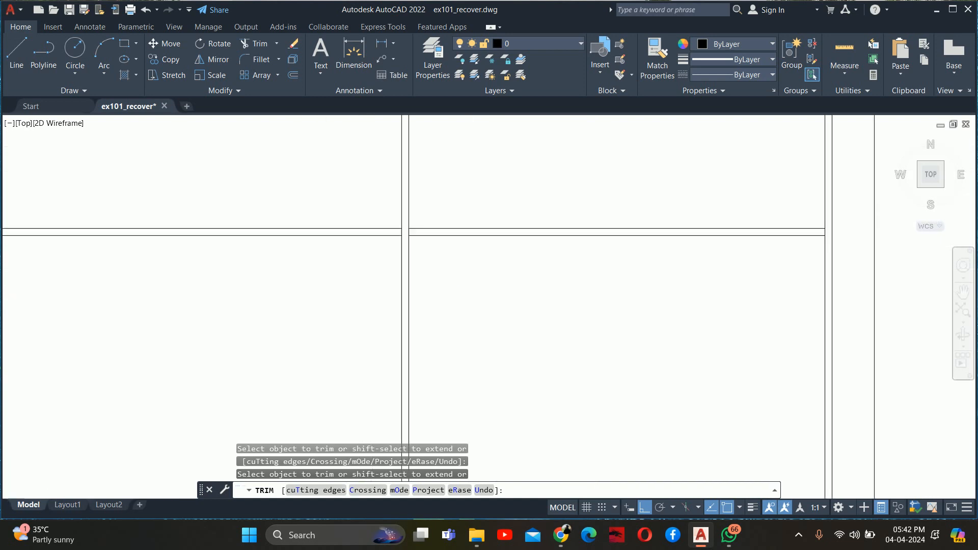
{"action": "middle_click_drag", "start_coordinate": [549, 288], "coordinate": [574, 256]}
{"action": "key", "text": "Escape"}
{"action": "key", "text": "Escape"}
{"action": "mouse_move", "coordinate": [435, 318]}
{"action": "middle_mouse_down"}
{"action": "mouse_move", "coordinate": [467, 212]}
{"action": "mouse_move", "coordinate": [306, 303]}
{"action": "middle_mouse_up"}
{"action": "key", "text": "Escape"}
{"action": "key", "text": "Escape"}
{"action": "middle_click_drag", "start_coordinate": [275, 344], "coordinate": [263, 341]}
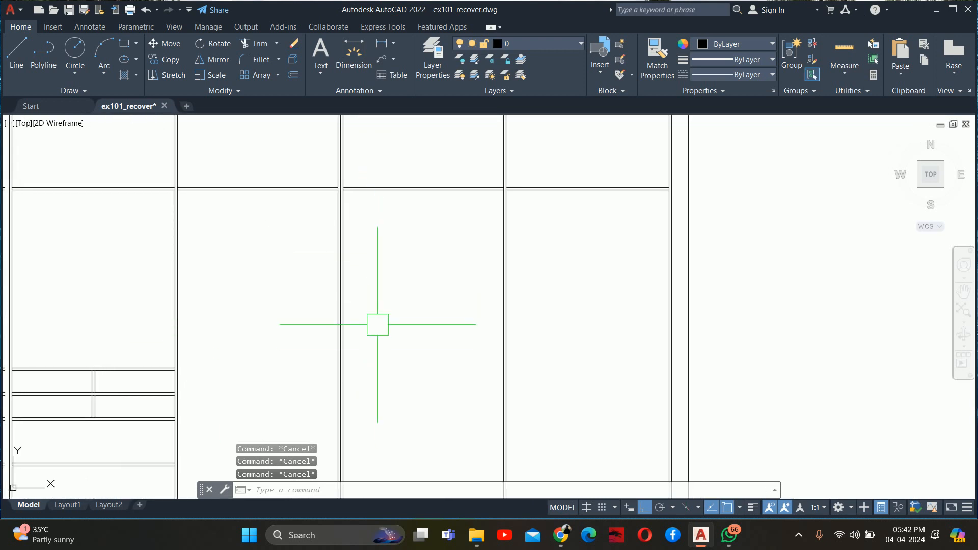
{"action": "scroll", "coordinate": [384, 253], "scroll_direction": "down", "scroll_amount": 2}
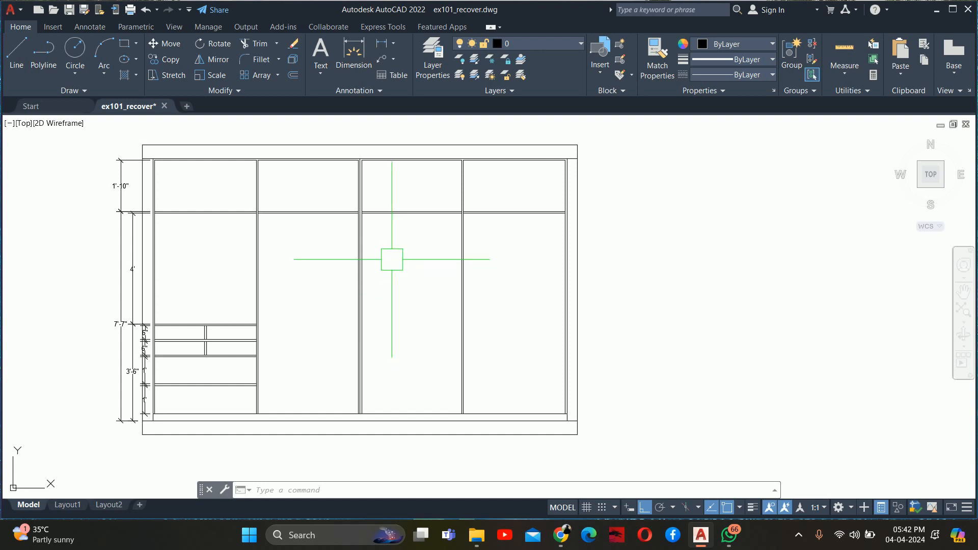
{"action": "key", "text": "Escape"}
- Copy the lowest shelf of the leftmost bay horizontally into the third bay, starting at the central divider
{"action": "middle_click_drag", "start_coordinate": [384, 329], "coordinate": [416, 280]}
{"action": "type", "text": "co"}
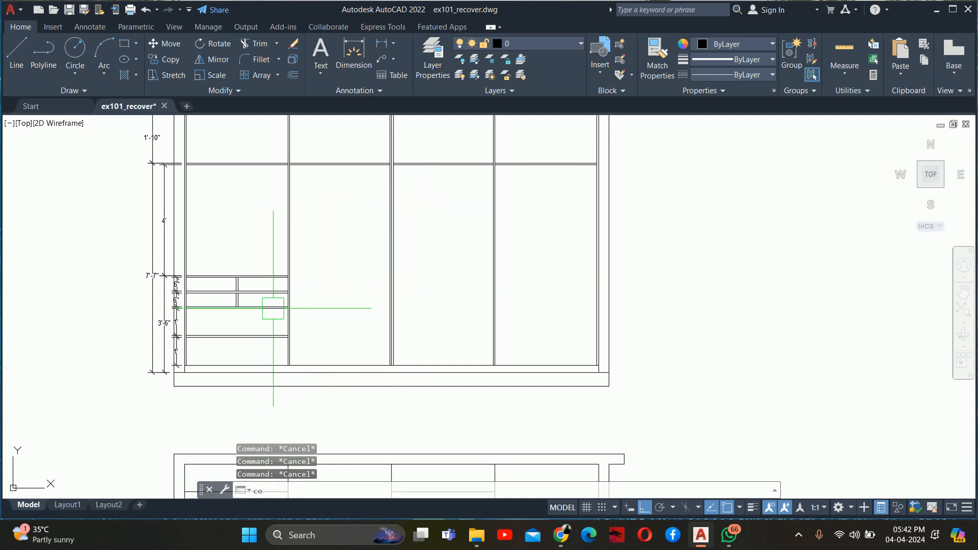
{"action": "key", "text": "Return"}
{"action": "scroll", "coordinate": [226, 354], "scroll_direction": "up", "scroll_amount": 2}
{"action": "left_click", "coordinate": [234, 343]}
{"action": "left_click", "coordinate": [162, 307]}
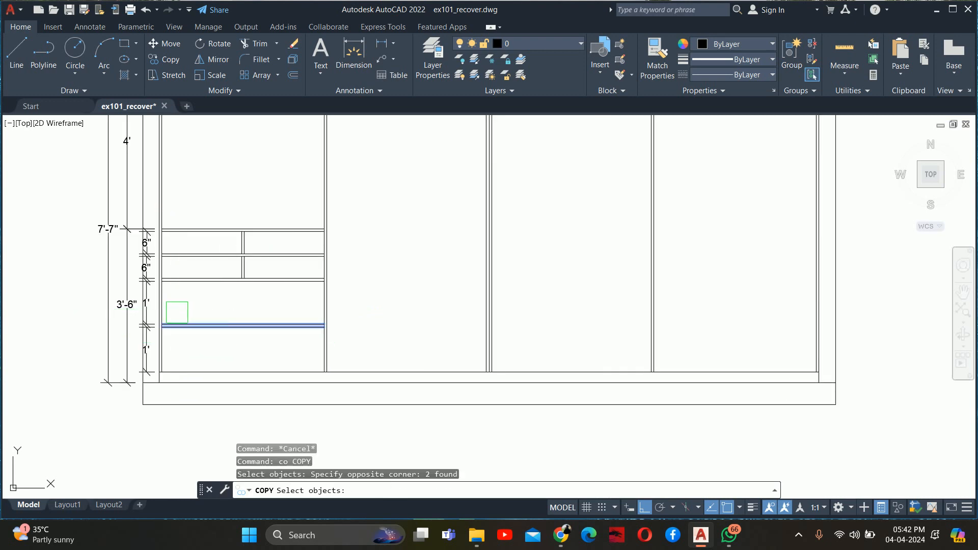
{"action": "scroll", "coordinate": [157, 306], "scroll_direction": "up", "scroll_amount": 2}
{"action": "key", "text": "Return"}
{"action": "left_click", "coordinate": [158, 306]}
{"action": "scroll", "coordinate": [186, 290], "scroll_direction": "down", "scroll_amount": 2}
{"action": "middle_click_drag", "start_coordinate": [391, 317], "coordinate": [236, 287]}
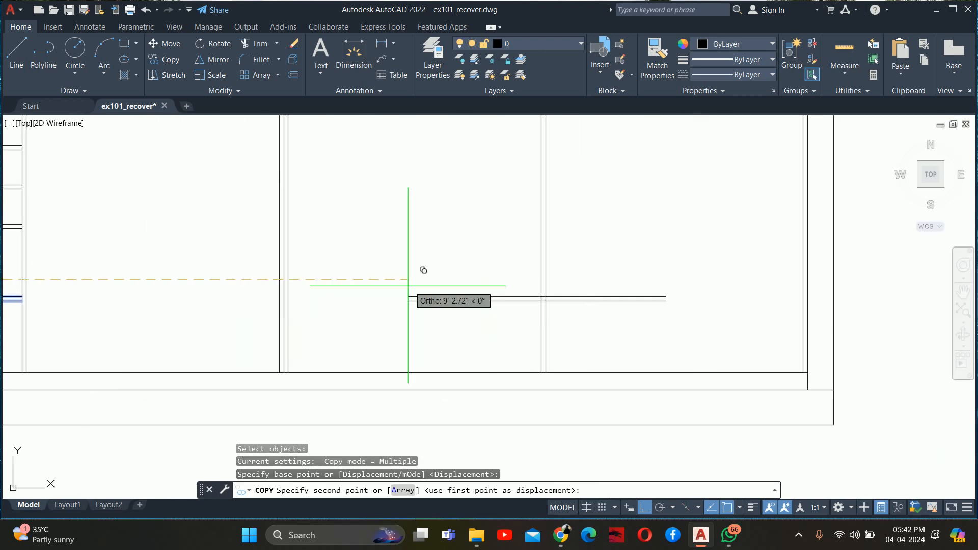
{"action": "left_click", "coordinate": [284, 298]}
{"action": "key", "text": "Escape"}
{"action": "key", "text": "Escape"}
{"action": "key", "text": "Escape"}
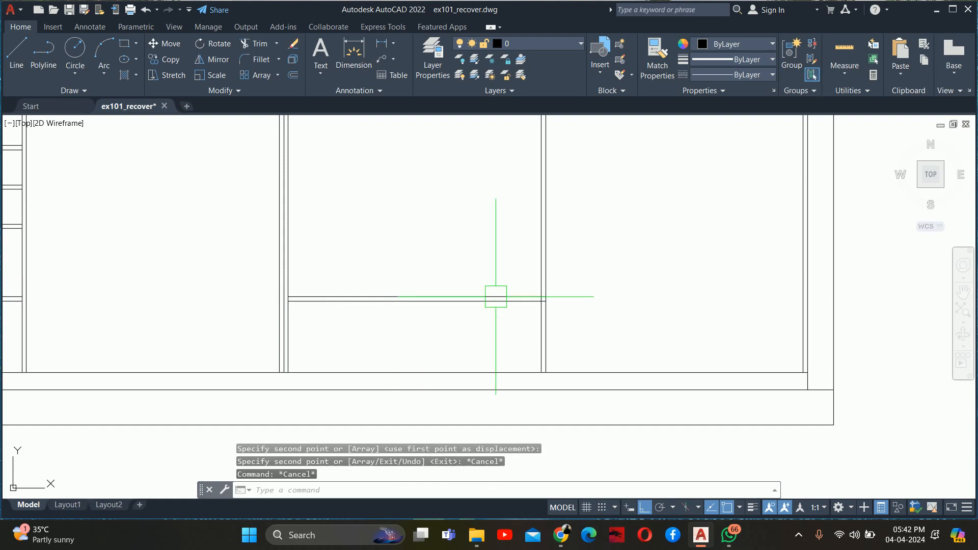
- Trim the third bay's lower shelf lines where they cross the divider between the third and fourth bays
{"action": "scroll", "coordinate": [504, 295], "scroll_direction": "up", "scroll_amount": 3}
{"action": "type", "text": "r"}
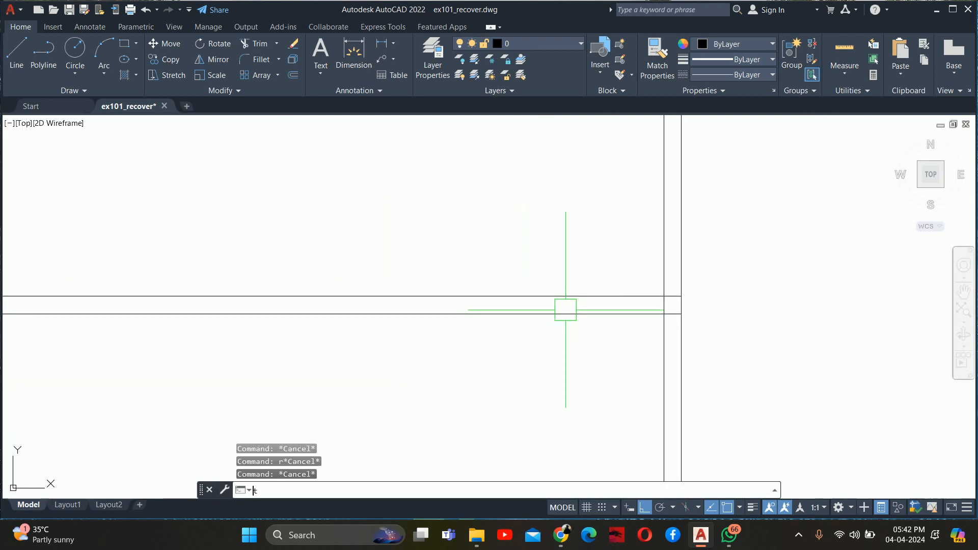
{"action": "key", "text": "Return"}
{"action": "scroll", "coordinate": [618, 308], "scroll_direction": "up", "scroll_amount": 2}
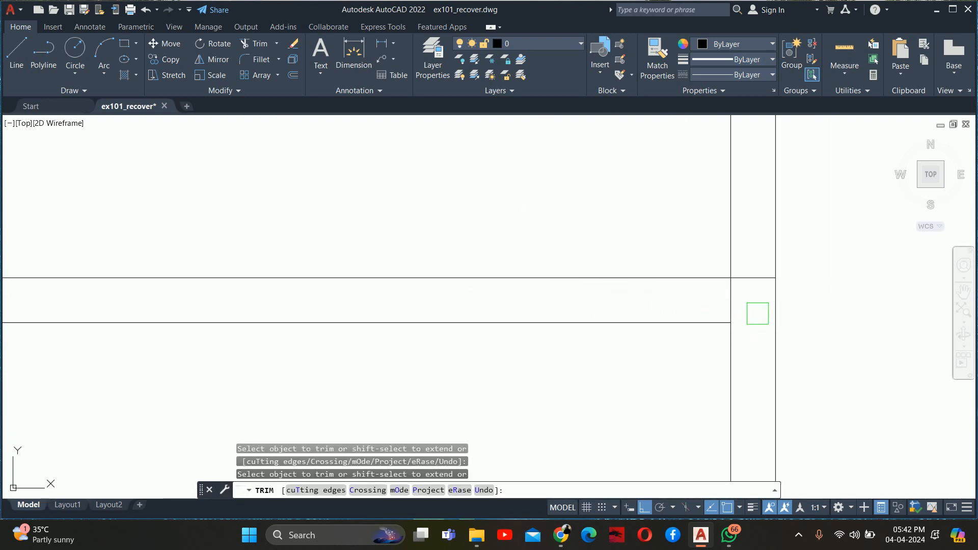
{"action": "scroll", "coordinate": [757, 279], "scroll_direction": "down", "scroll_amount": 5}
{"action": "key", "text": "Escape"}
{"action": "key", "text": "Escape"}
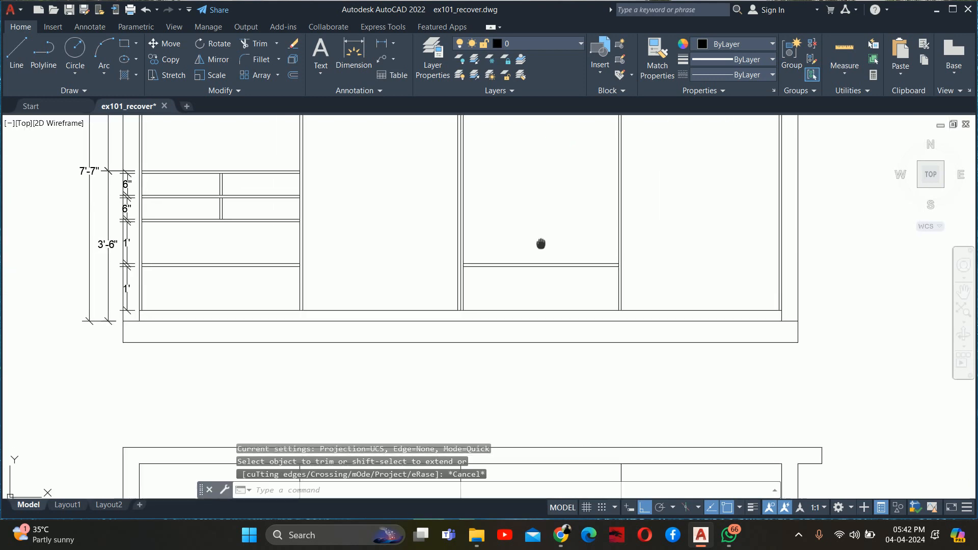
{"action": "key", "text": "Escape"}
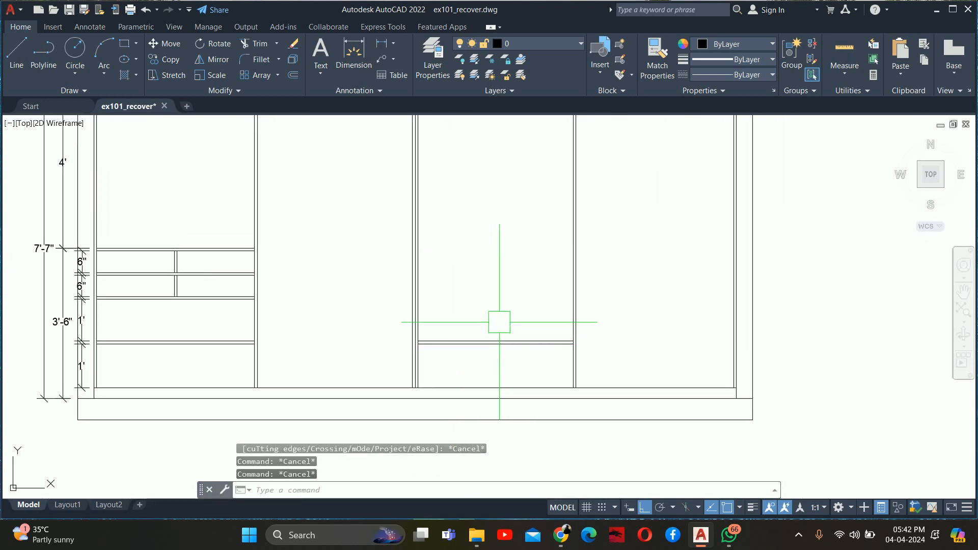
- Measure the third bay's clear height from the long top shelf down to its lower shelf
{"action": "scroll", "coordinate": [488, 336], "scroll_direction": "down", "scroll_amount": 3}
{"action": "key", "text": "Escape"}
{"action": "scroll", "coordinate": [502, 284], "scroll_direction": "up", "scroll_amount": 1}
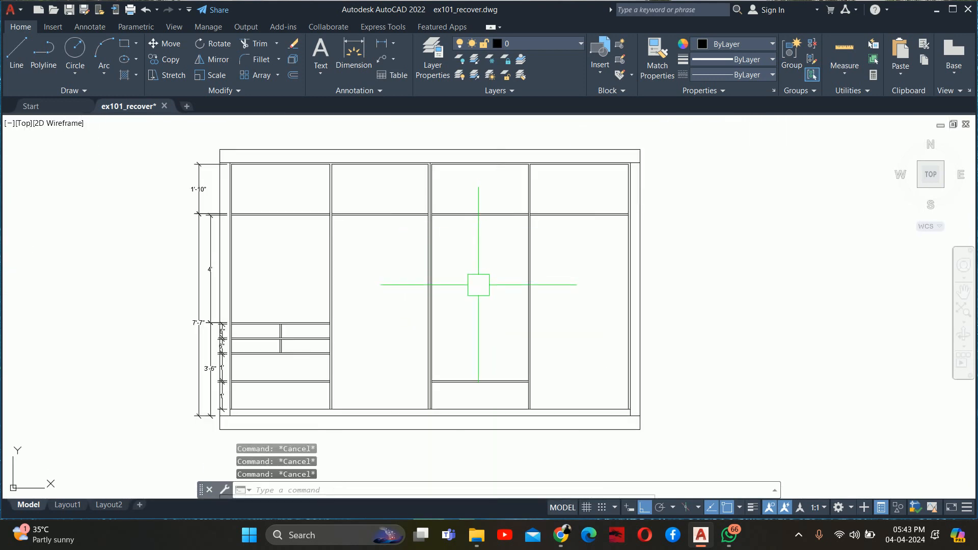
{"action": "type", "text": "dli"}
{"action": "key", "text": "Return"}
{"action": "left_click", "coordinate": [494, 215]}
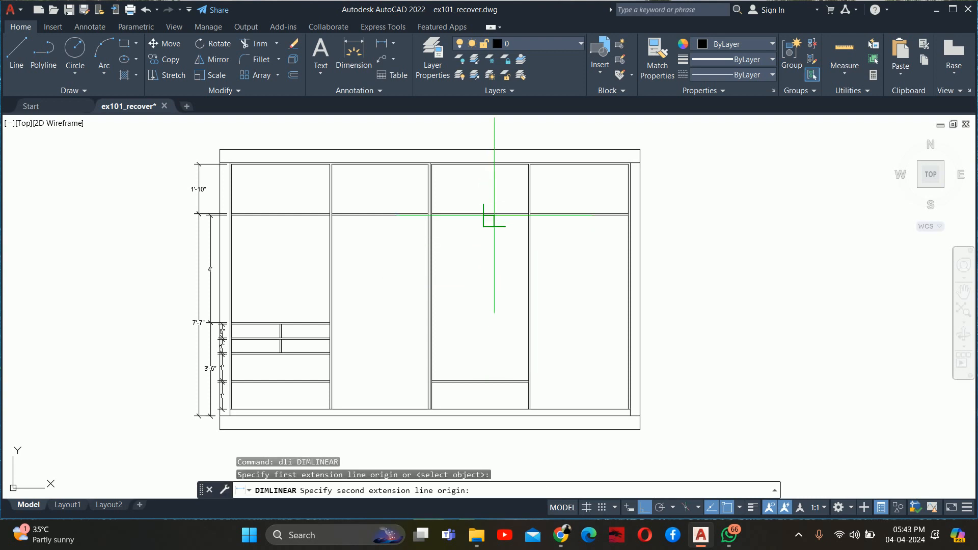
{"action": "left_click", "coordinate": [479, 380]}
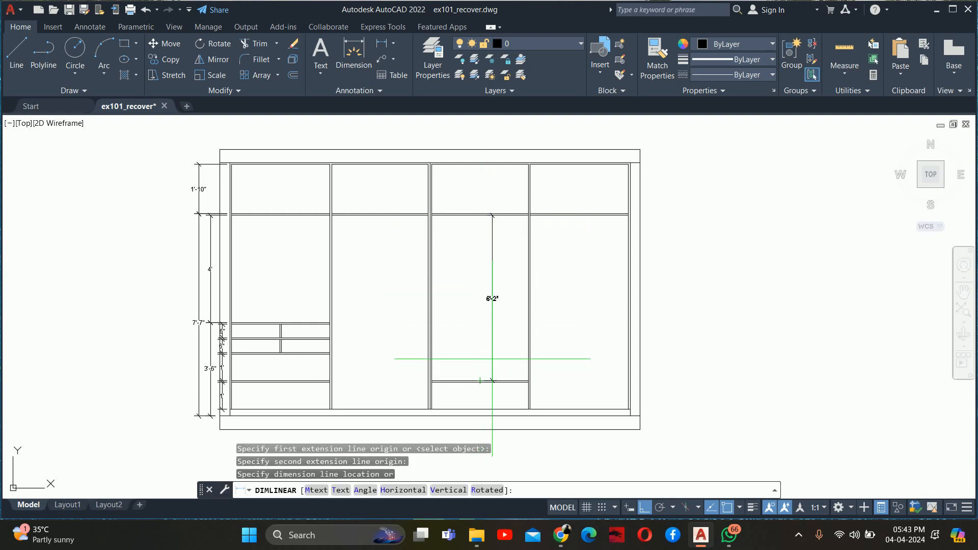
{"action": "scroll", "coordinate": [481, 329], "scroll_direction": "up", "scroll_amount": 2}
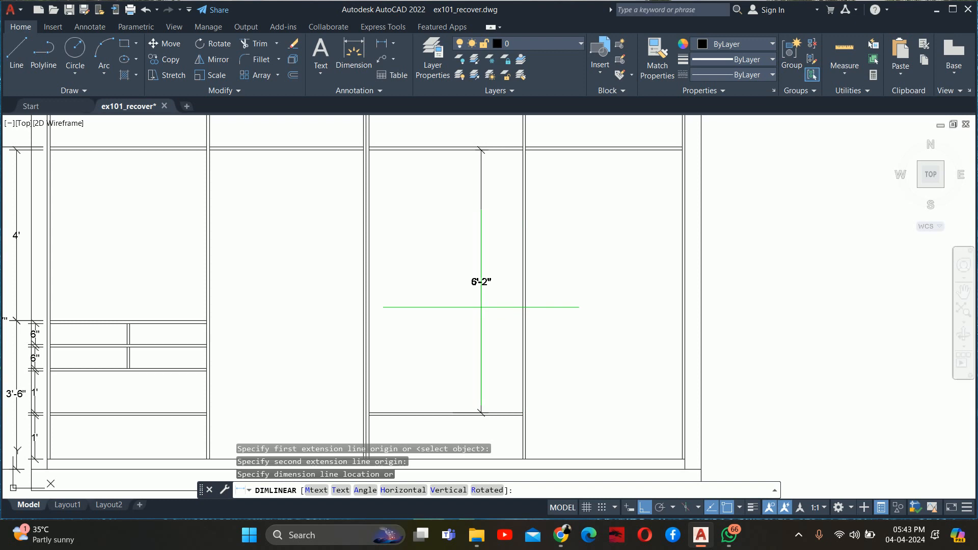
{"action": "key", "text": "Escape"}
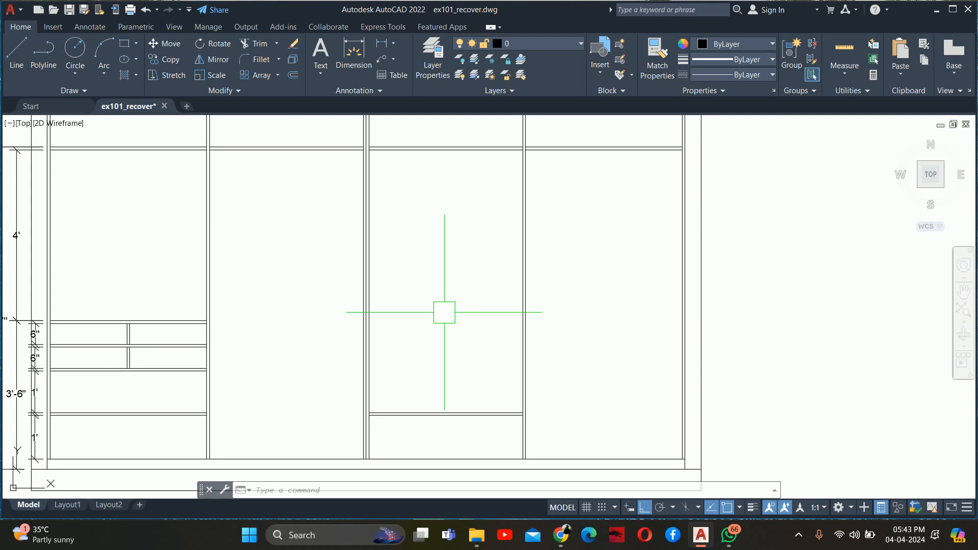
- Measure the height from the shelf beneath the leftmost bay's drawers up to the long top shelf
{"action": "middle_click_drag", "start_coordinate": [404, 311], "coordinate": [432, 321]}
{"action": "type", "text": "dli"}
{"action": "key", "text": "Return"}
{"action": "scroll", "coordinate": [234, 383], "scroll_direction": "up", "scroll_amount": 4}
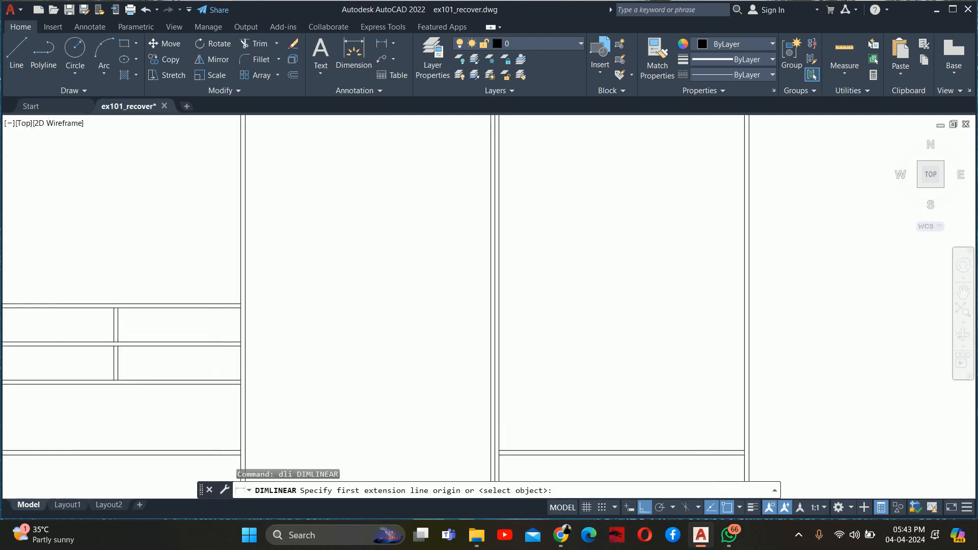
{"action": "left_click", "coordinate": [252, 384]}
{"action": "key", "text": "Escape"}
{"action": "key", "text": "space"}
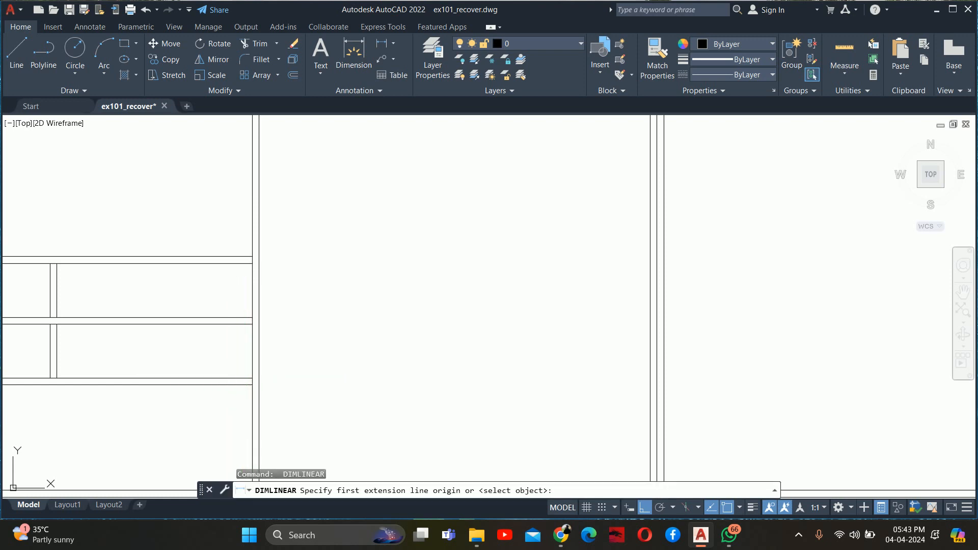
{"action": "left_click", "coordinate": [252, 378]}
{"action": "scroll", "coordinate": [249, 298], "scroll_direction": "down", "scroll_amount": 4}
{"action": "middle_click_drag", "start_coordinate": [249, 297], "coordinate": [261, 427]}
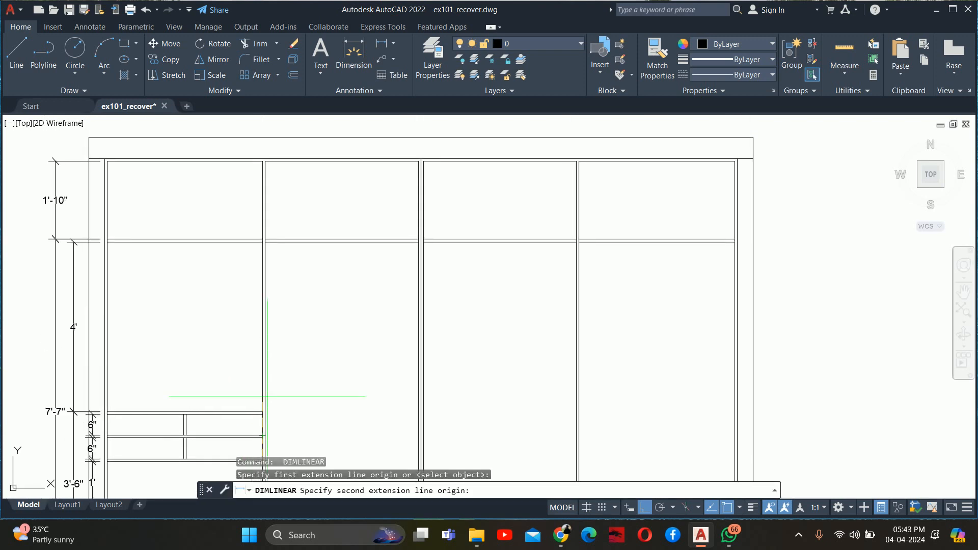
{"action": "scroll", "coordinate": [265, 238], "scroll_direction": "up", "scroll_amount": 2}
{"action": "left_click", "coordinate": [264, 240]}
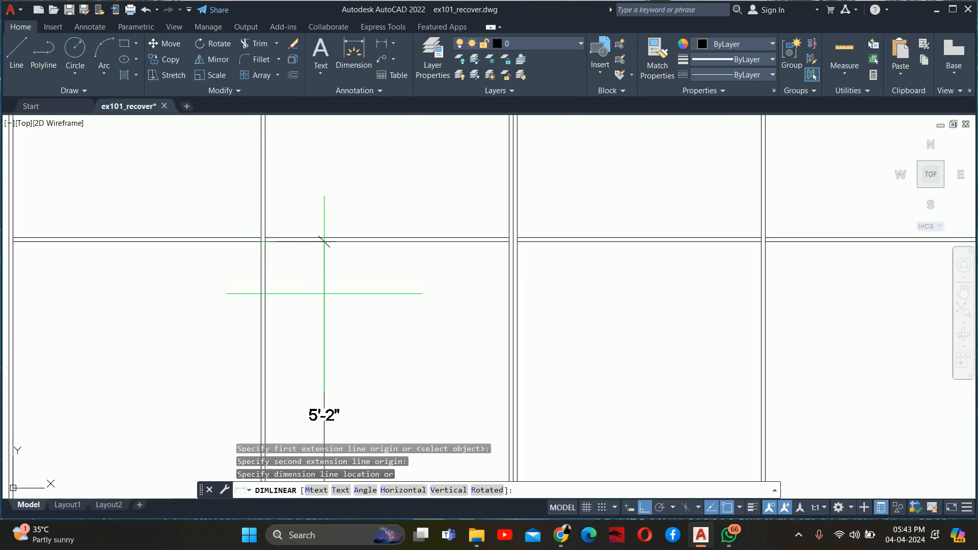
{"action": "middle_click_drag", "start_coordinate": [323, 294], "coordinate": [291, 184]}
{"action": "scroll", "coordinate": [327, 277], "scroll_direction": "down", "scroll_amount": 4}
{"action": "key", "text": "Escape"}
{"action": "key", "text": "Escape"}
{"action": "key", "text": "Escape"}
- Copy the third bay's lower shelf upward to align with the shelf beneath the leftmost bay's drawers
{"action": "scroll", "coordinate": [393, 342], "scroll_direction": "up", "scroll_amount": 4}
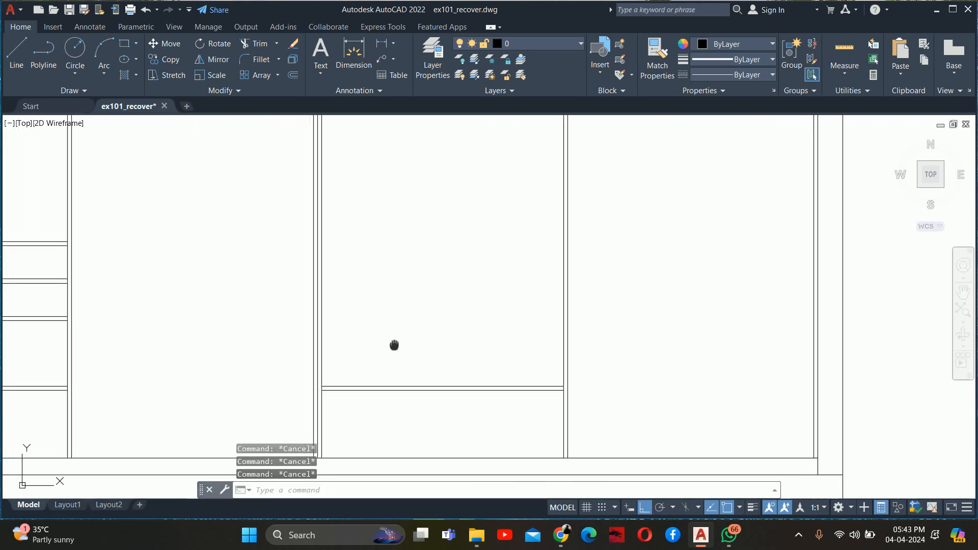
{"action": "middle_click_drag", "start_coordinate": [393, 342], "coordinate": [579, 316]}
{"action": "type", "text": "co"}
{"action": "key", "text": "Return"}
{"action": "left_click", "coordinate": [472, 371]}
{"action": "left_click", "coordinate": [402, 322]}
{"action": "key", "text": "Return"}
{"action": "scroll", "coordinate": [280, 350], "scroll_direction": "up", "scroll_amount": 3}
{"action": "left_click", "coordinate": [327, 358]}
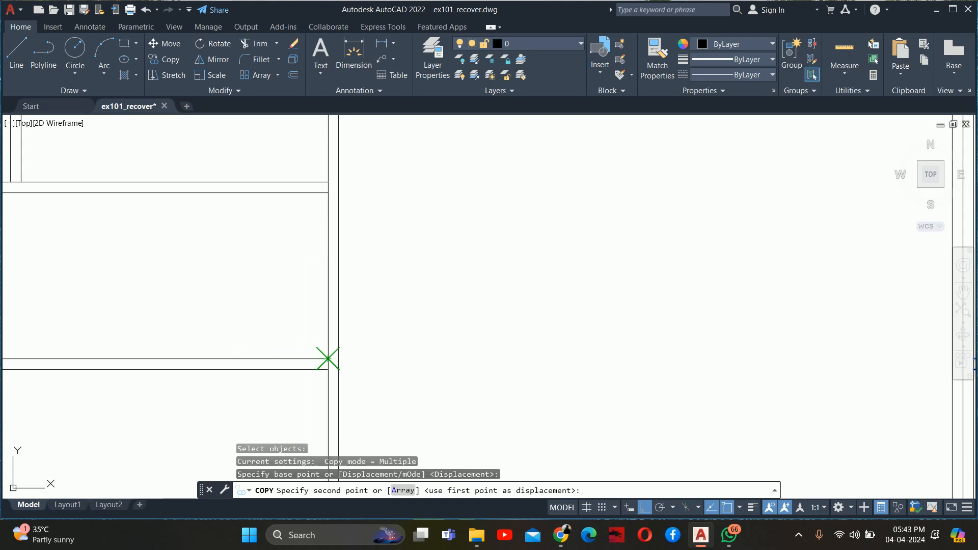
{"action": "key", "text": "Escape"}
{"action": "key", "text": "Escape"}
{"action": "key", "text": "Escape"}
{"action": "scroll", "coordinate": [342, 168], "scroll_direction": "down", "scroll_amount": 5}
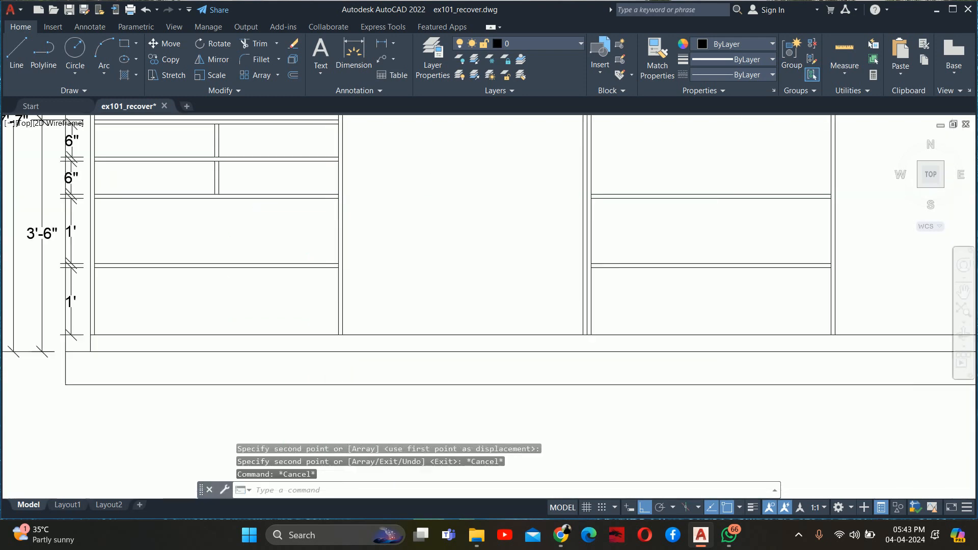
- Measure the third bay's height from its upper copied shelf to the long top shelf
{"action": "mouse_move", "coordinate": [357, 250]}
{"action": "middle_mouse_down"}
{"action": "mouse_move", "coordinate": [471, 250]}
{"action": "mouse_move", "coordinate": [414, 303]}
{"action": "middle_mouse_up"}
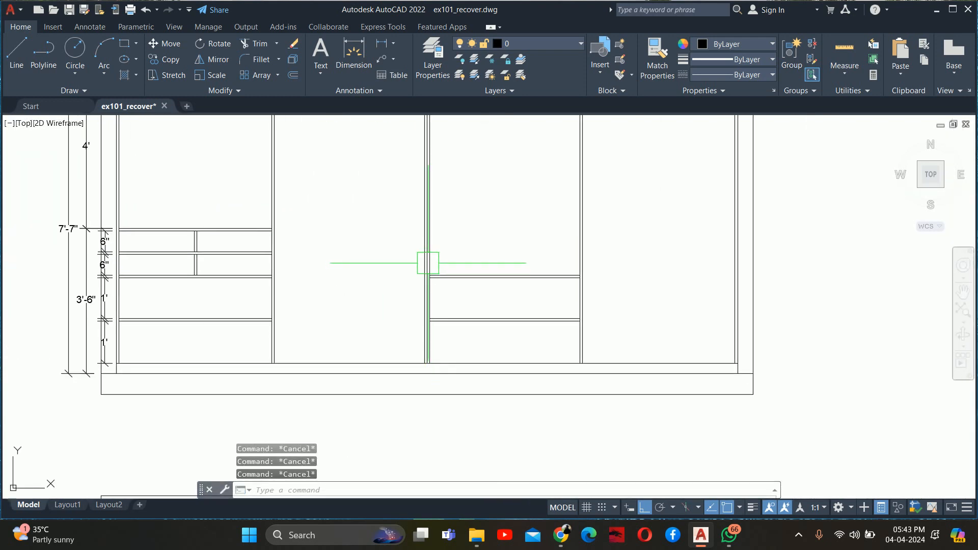
{"action": "scroll", "coordinate": [458, 291], "scroll_direction": "down", "scroll_amount": 4}
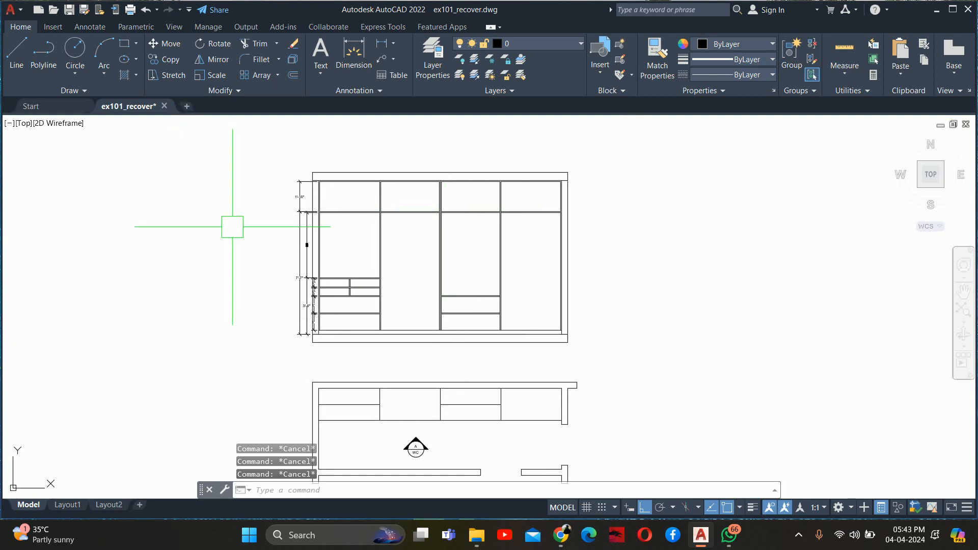
{"action": "scroll", "coordinate": [475, 214], "scroll_direction": "up", "scroll_amount": 4}
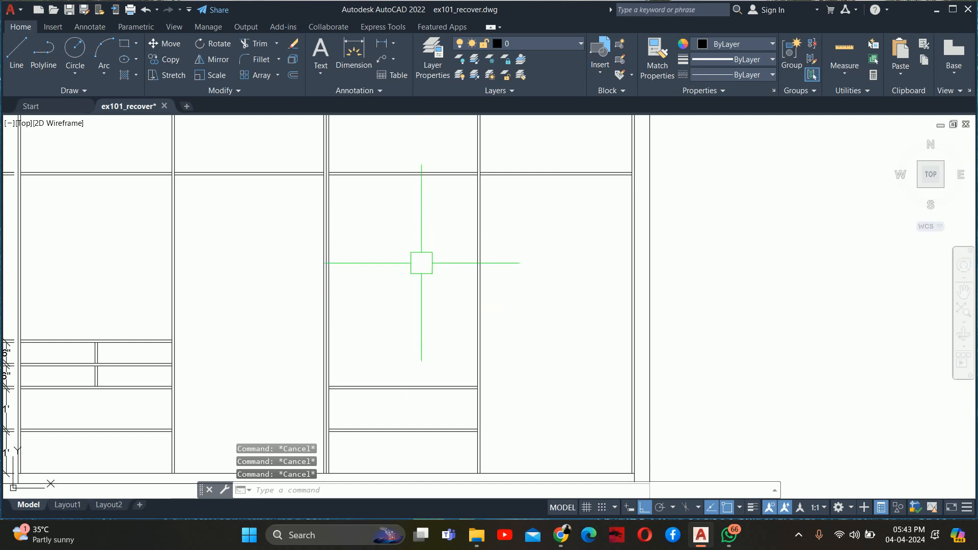
{"action": "middle_click_drag", "start_coordinate": [413, 360], "coordinate": [416, 352]}
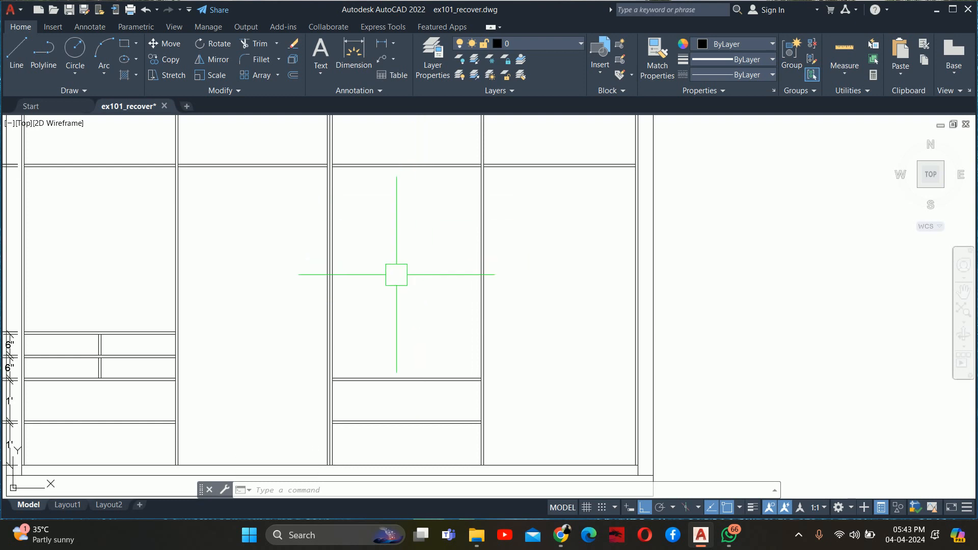
{"action": "type", "text": "dli"}
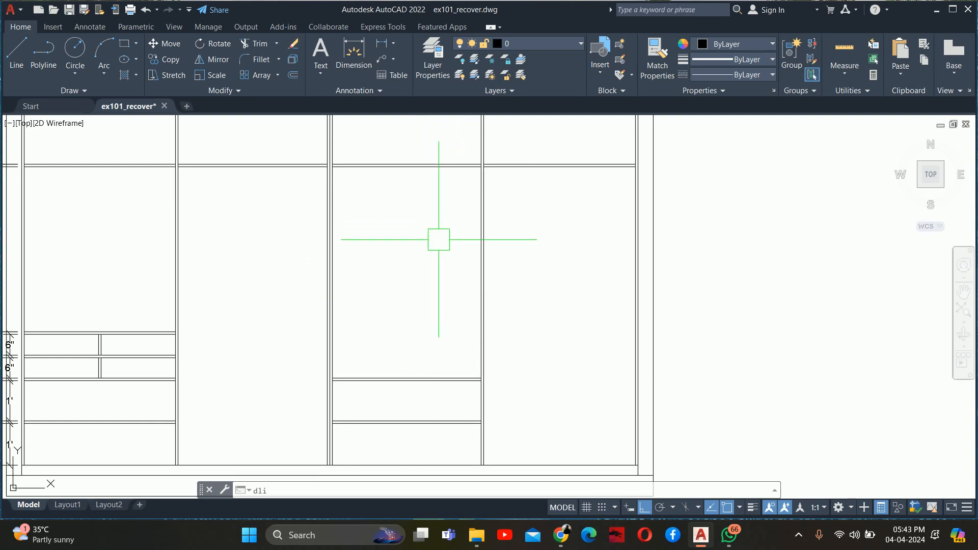
{"action": "key", "text": "Return"}
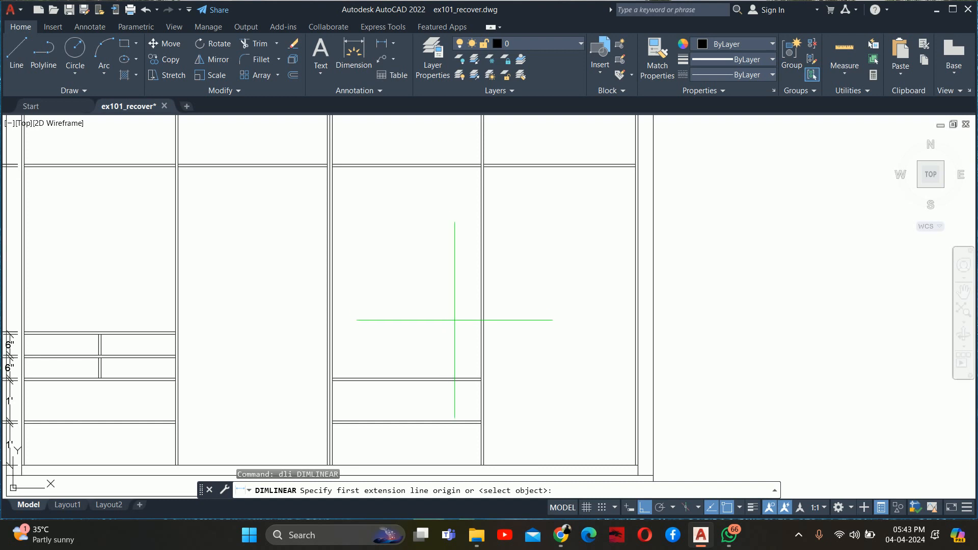
{"action": "left_click", "coordinate": [467, 379]}
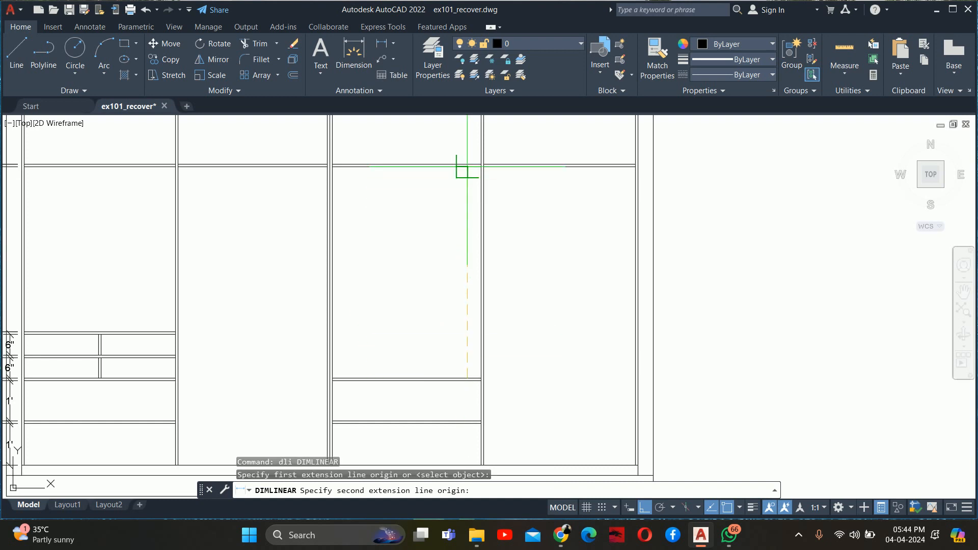
{"action": "left_click", "coordinate": [467, 166]}
{"action": "key", "text": "Escape"}
{"action": "key", "text": "Escape"}
{"action": "key", "text": "Escape"}
{"action": "scroll", "coordinate": [502, 246], "scroll_direction": "down", "scroll_amount": 2}
{"action": "mouse_move", "coordinate": [448, 252]}
{"action": "middle_mouse_down"}
{"action": "mouse_move", "coordinate": [414, 256]}
{"action": "mouse_move", "coordinate": [497, 228]}
{"action": "middle_mouse_up"}
{"action": "key", "text": "Escape"}
- Copy the leftmost bay's two shelves beneath the upper and lower drawers horizontally into the second bay, starting at its left divider
{"action": "scroll", "coordinate": [415, 298], "scroll_direction": "up", "scroll_amount": 4}
{"action": "middle_click_drag", "start_coordinate": [338, 251], "coordinate": [369, 253]}
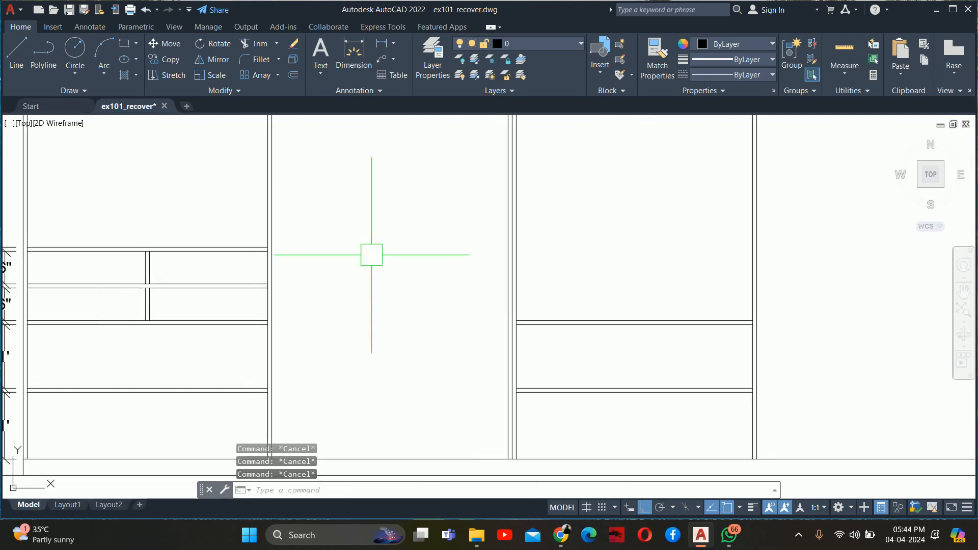
{"action": "middle_click_drag", "start_coordinate": [321, 317], "coordinate": [358, 311]}
{"action": "type", "text": "ci"}
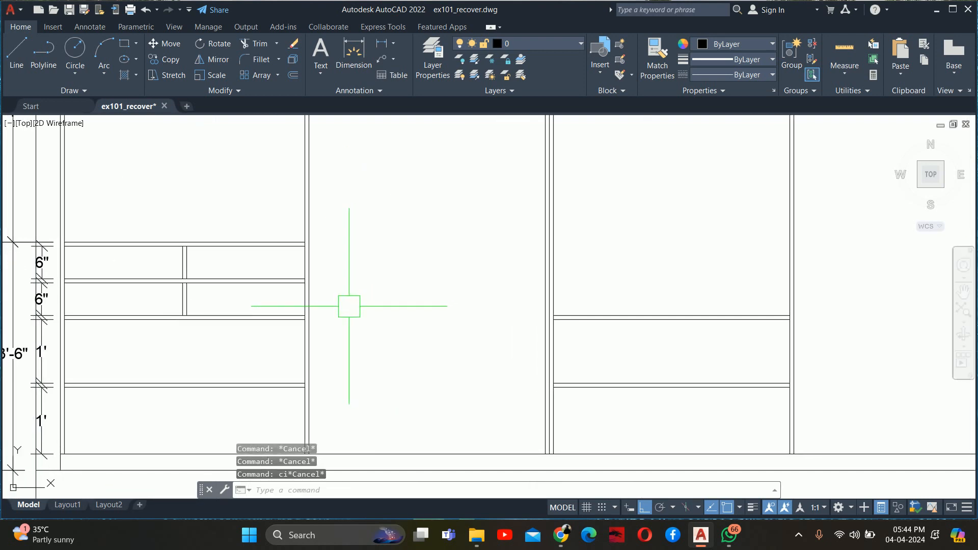
{"action": "type", "text": "co"}
{"action": "key", "text": "Return"}
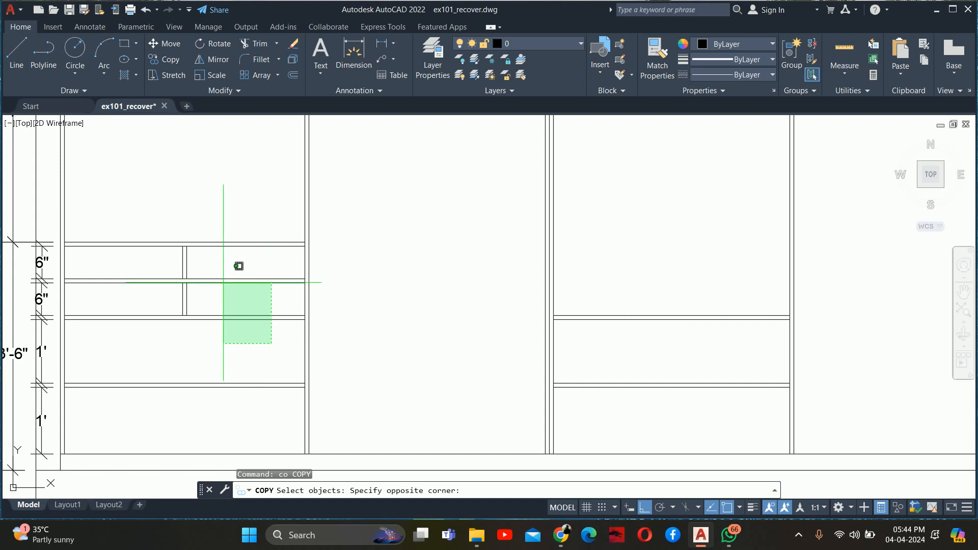
{"action": "left_click", "coordinate": [222, 281]}
{"action": "scroll", "coordinate": [102, 280], "scroll_direction": "up", "scroll_amount": 2}
{"action": "key", "text": "Return"}
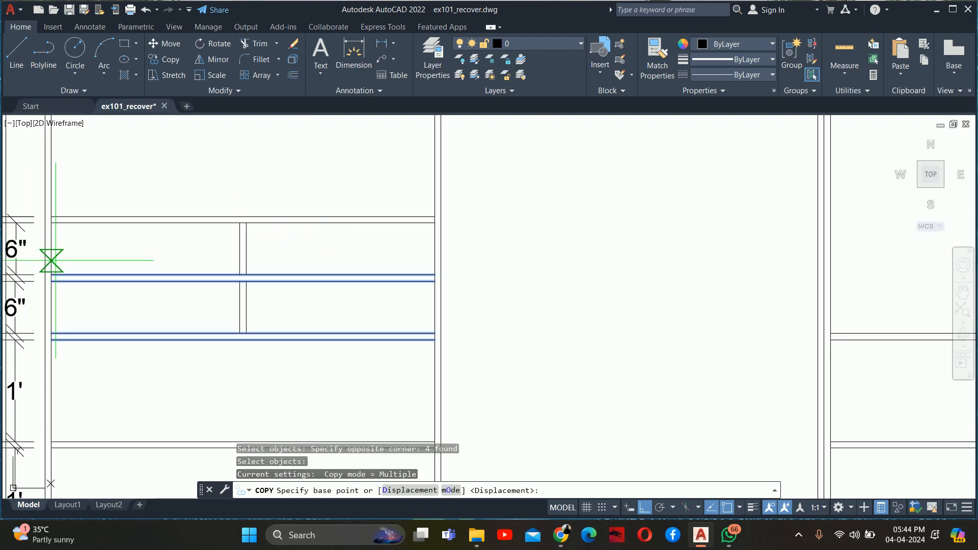
{"action": "left_click", "coordinate": [51, 261]}
{"action": "left_click", "coordinate": [440, 260]}
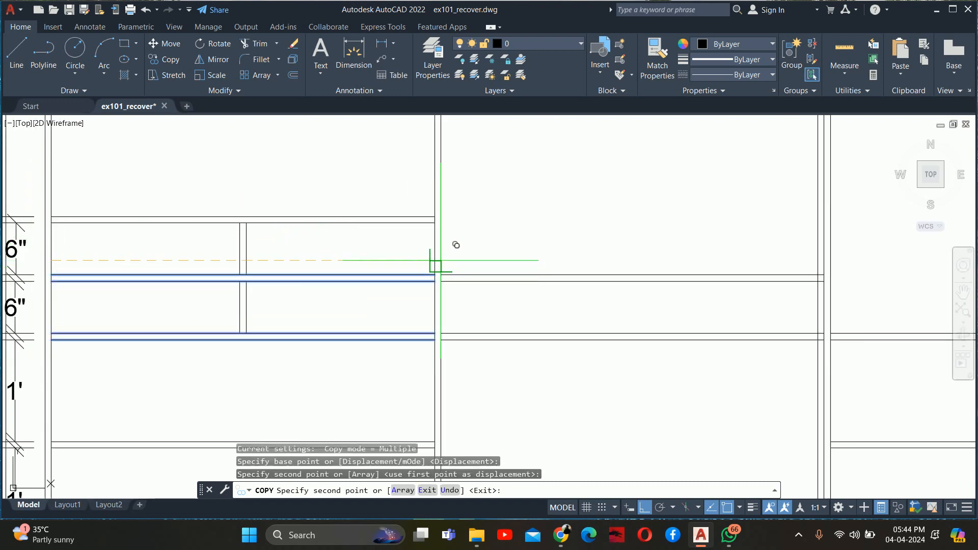
{"action": "key", "text": "Return"}
- Trim the second bay's two copied shelves where their lines cross the double central divider
{"action": "middle_click_drag", "start_coordinate": [741, 283], "coordinate": [616, 265]}
{"action": "type", "text": "tr"}
{"action": "key", "text": "Return"}
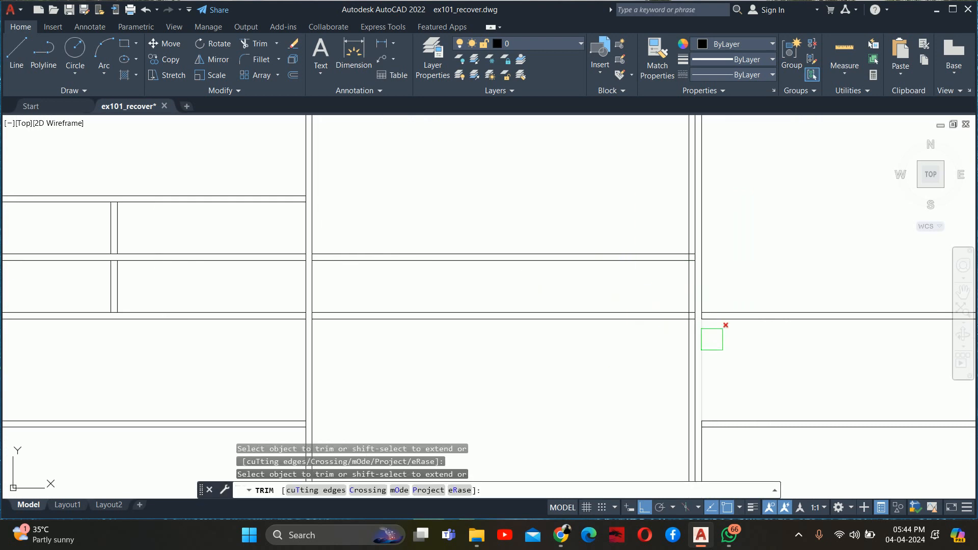
{"action": "scroll", "coordinate": [707, 318], "scroll_direction": "up", "scroll_amount": 8}
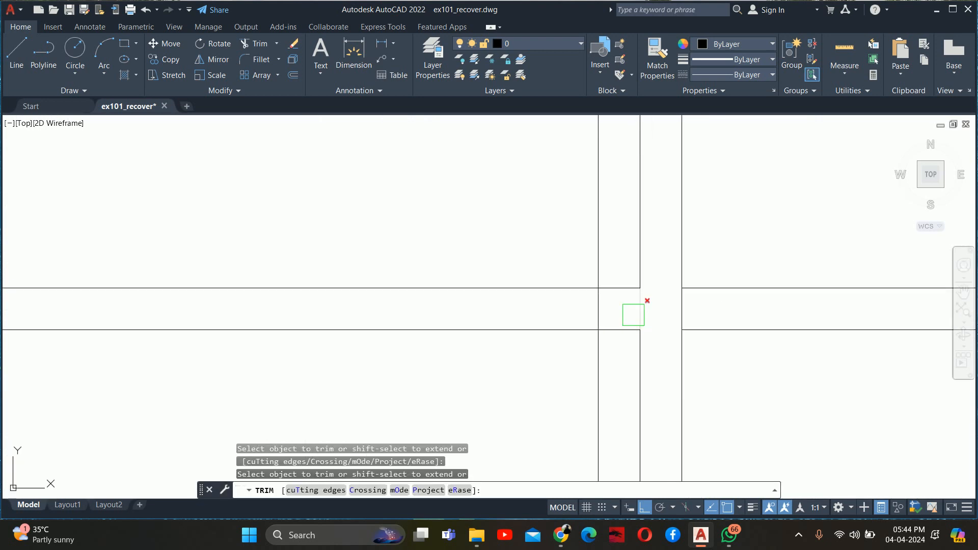
{"action": "left_click", "coordinate": [616, 289]}
{"action": "scroll", "coordinate": [610, 306], "scroll_direction": "down", "scroll_amount": 2}
{"action": "middle_click_drag", "start_coordinate": [606, 264], "coordinate": [559, 472]}
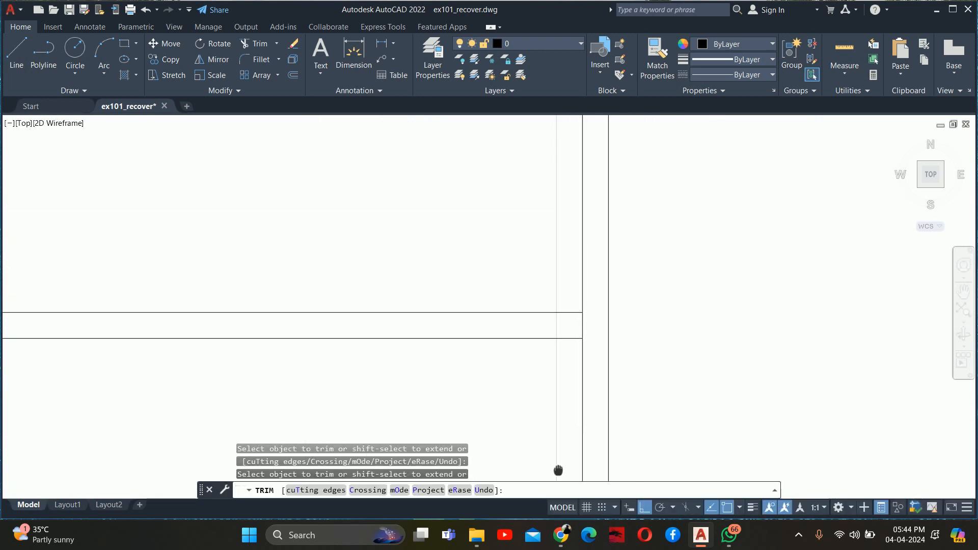
{"action": "scroll", "coordinate": [574, 374], "scroll_direction": "up", "scroll_amount": 4}
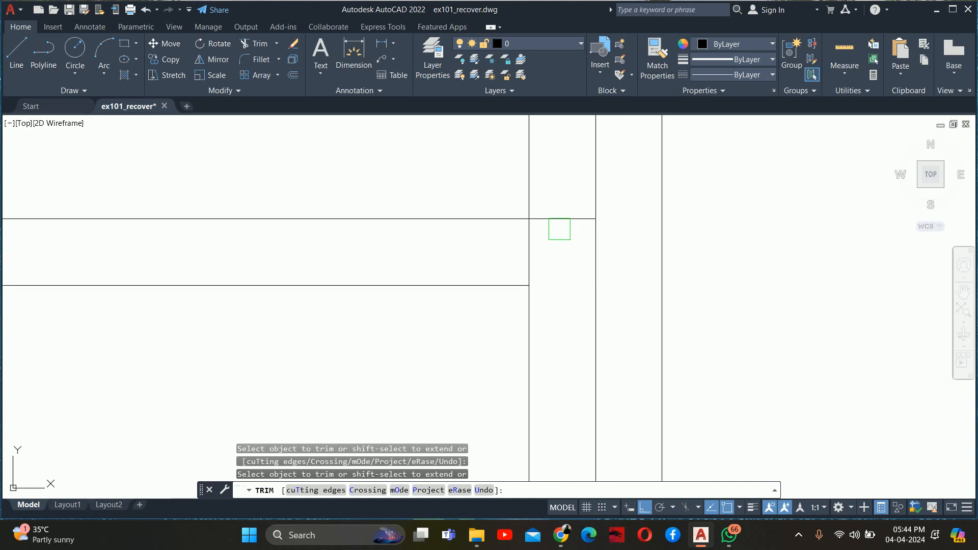
{"action": "left_click", "coordinate": [559, 229]}
{"action": "key", "text": "Escape"}
{"action": "key", "text": "Escape"}
{"action": "scroll", "coordinate": [557, 212], "scroll_direction": "down", "scroll_amount": 4}
{"action": "middle_click_drag", "start_coordinate": [480, 262], "coordinate": [454, 297]}
{"action": "key", "text": "Escape"}
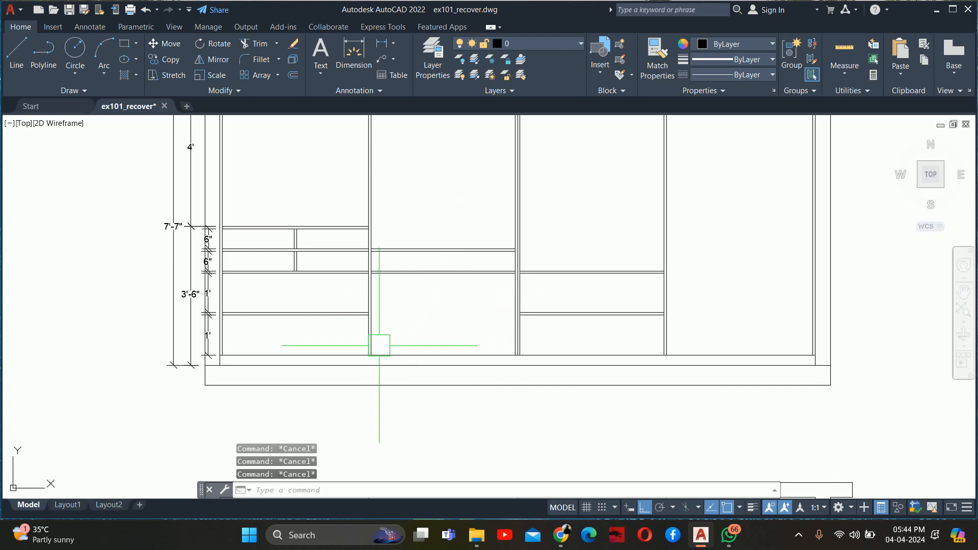
- Extend the second bay's inner divider lines on both sides down through the bottom panel to the line below it
{"action": "type", "text": "ex"}
{"action": "key", "text": "Return"}
{"action": "scroll", "coordinate": [372, 357], "scroll_direction": "up", "scroll_amount": 2}
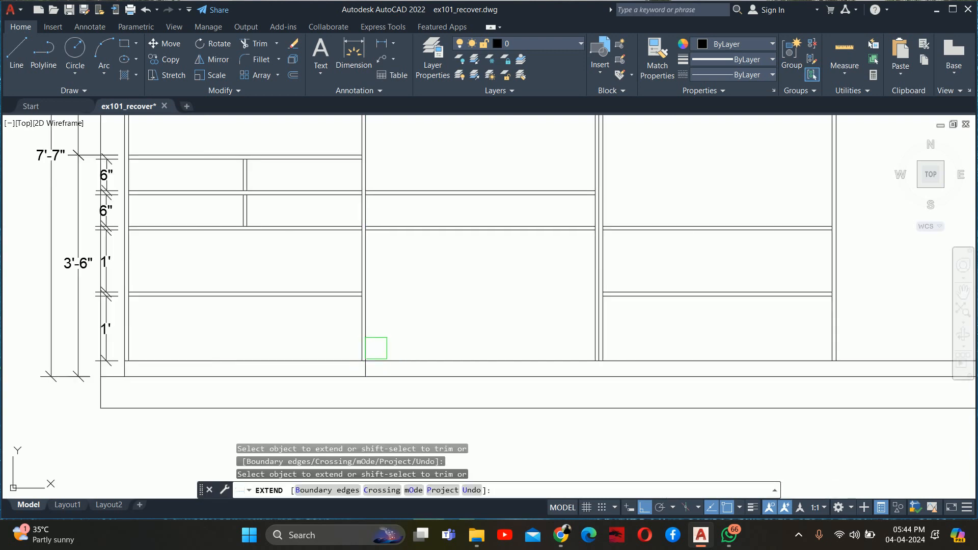
{"action": "left_click", "coordinate": [595, 336]}
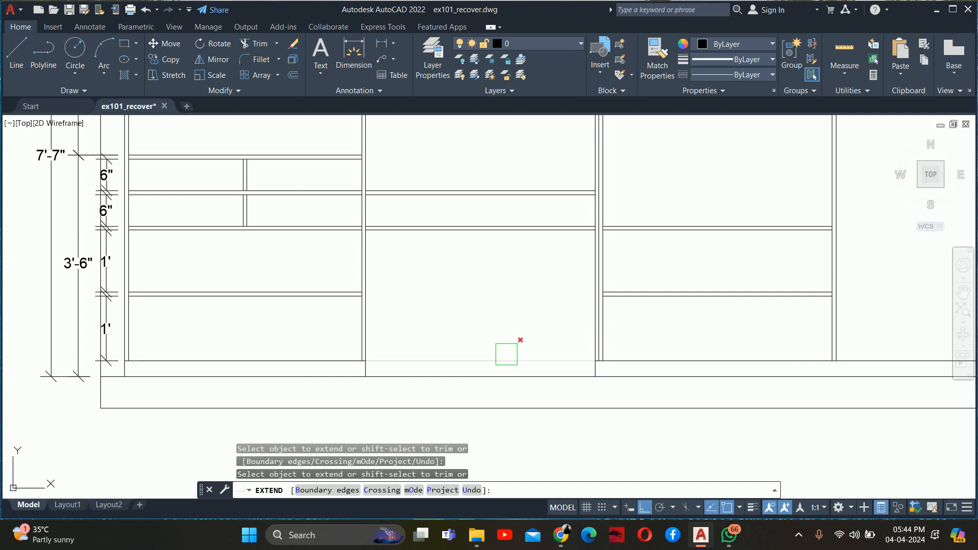
- Add a vertical dimension from the top of the second bay's upper copied shelf down to the base line, placed inside the third bay
{"action": "scroll", "coordinate": [483, 310], "scroll_direction": "down", "scroll_amount": 2}
{"action": "key", "text": "Escape"}
{"action": "key", "text": "Escape"}
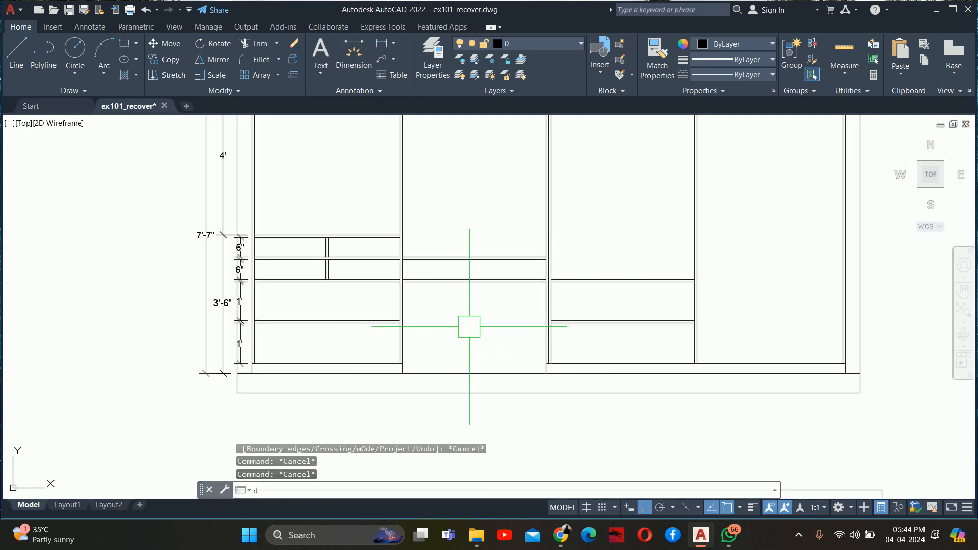
{"action": "type", "text": "dli"}
{"action": "key", "text": "Return"}
{"action": "scroll", "coordinate": [541, 272], "scroll_direction": "up", "scroll_amount": 3}
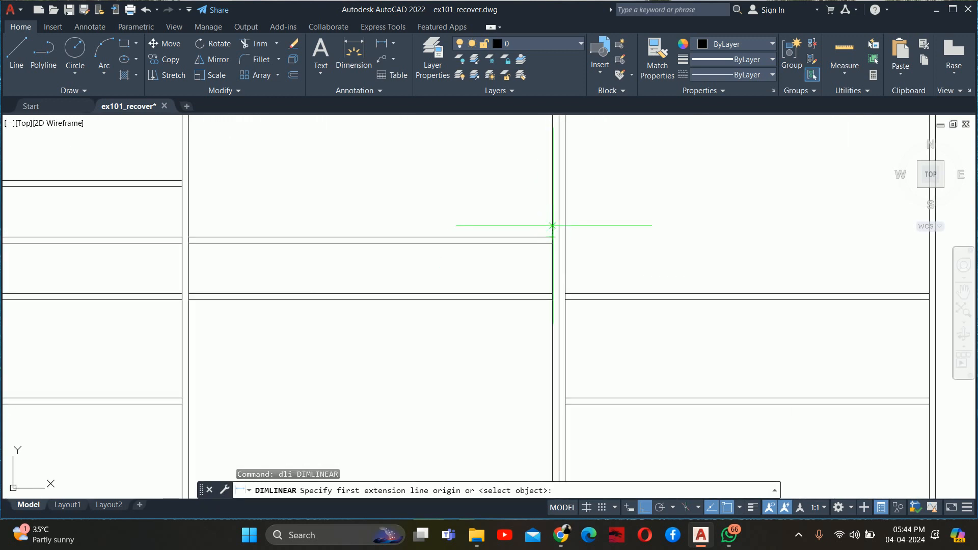
{"action": "left_click", "coordinate": [552, 226]}
{"action": "scroll", "coordinate": [539, 372], "scroll_direction": "down", "scroll_amount": 3}
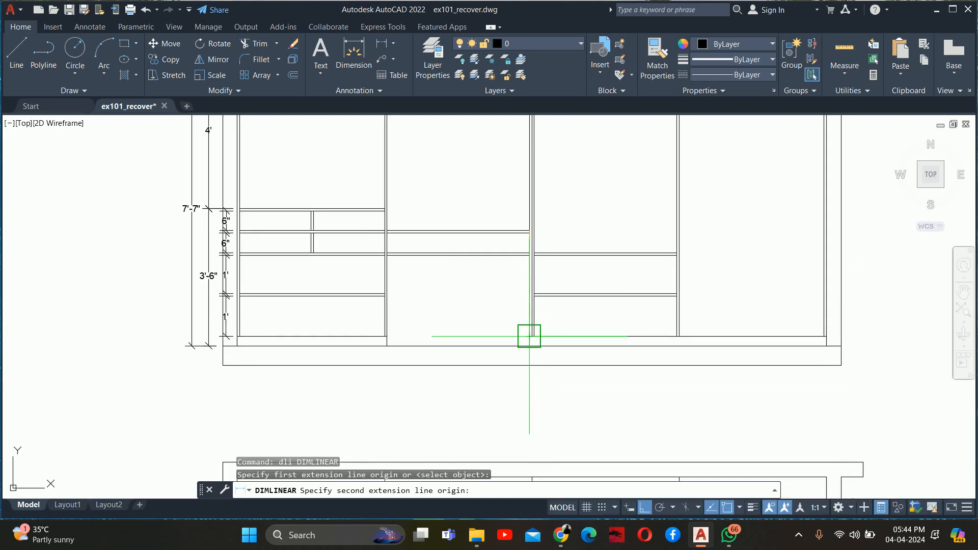
{"action": "left_click", "coordinate": [529, 346]}
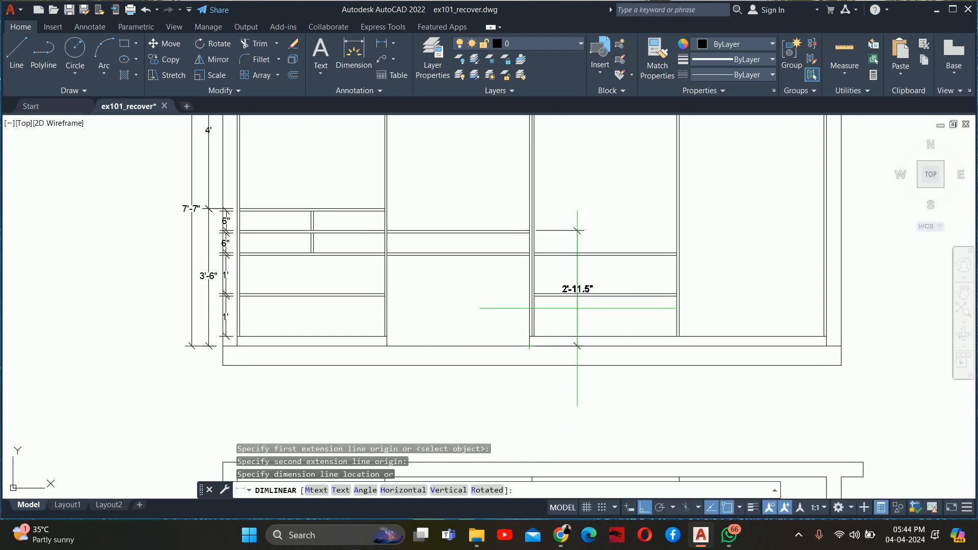
{"action": "scroll", "coordinate": [576, 299], "scroll_direction": "up", "scroll_amount": 3}
{"action": "left_click", "coordinate": [538, 256]}
{"action": "key", "text": "Escape"}
{"action": "key", "text": "Escape"}
{"action": "key", "text": "Escape"}
{"action": "scroll", "coordinate": [535, 288], "scroll_direction": "down", "scroll_amount": 3}
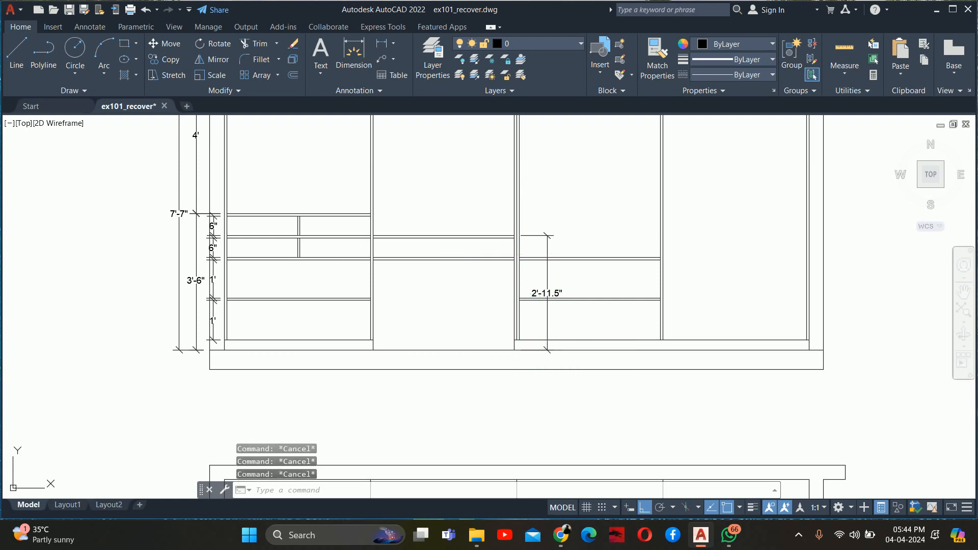
{"action": "scroll", "coordinate": [448, 252], "scroll_direction": "up", "scroll_amount": 2}
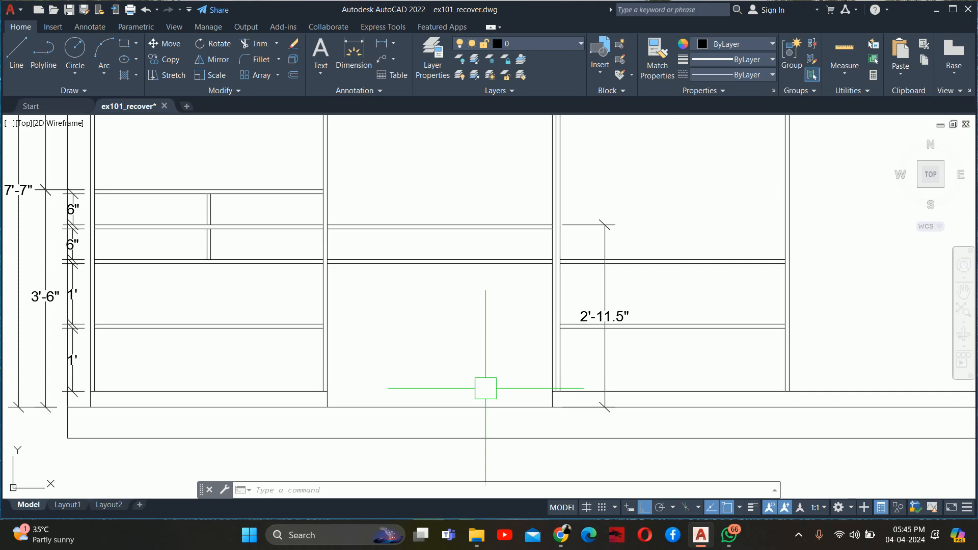
{"action": "key", "text": "Escape"}
{"action": "key", "text": "Escape"}
{"action": "key", "text": "Escape"}
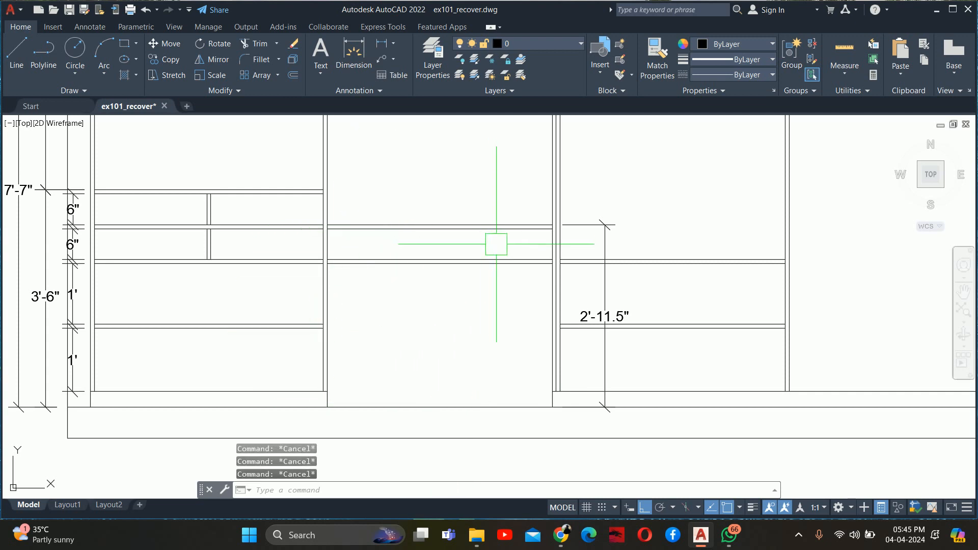
{"action": "scroll", "coordinate": [410, 233], "scroll_direction": "down", "scroll_amount": 5}
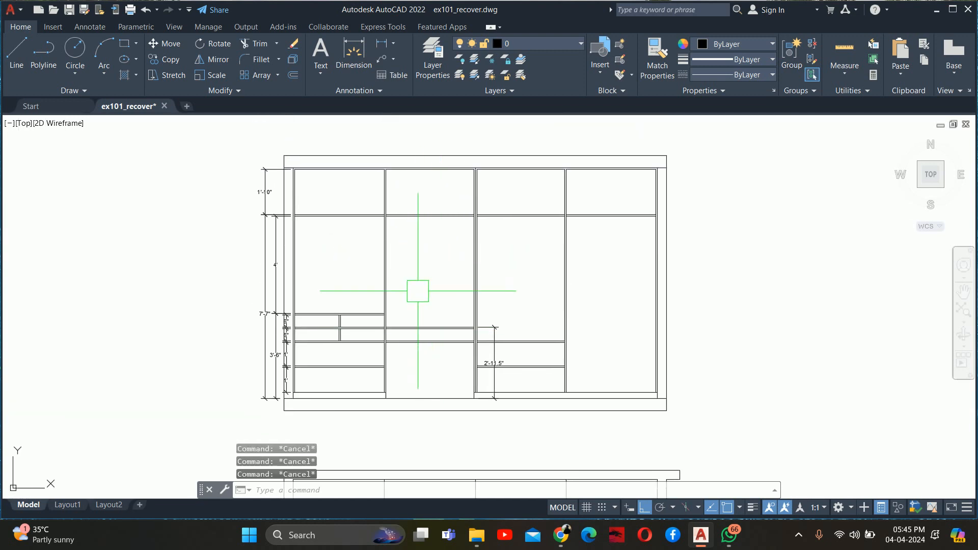
- Draw a vertical line from the midpoint of the second bay's lower shelf underside down to the base line
{"action": "scroll", "coordinate": [442, 372], "scroll_direction": "up", "scroll_amount": 2}
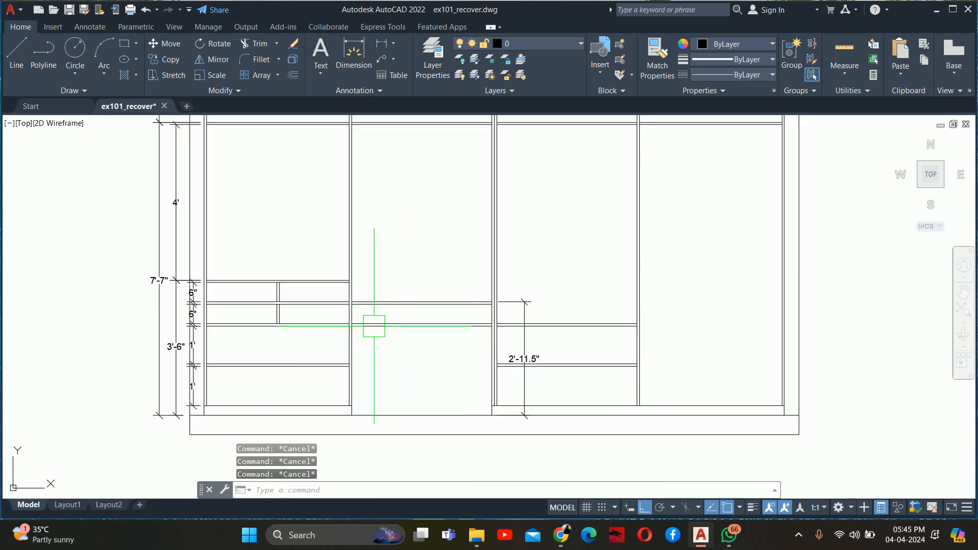
{"action": "middle_click_drag", "start_coordinate": [401, 352], "coordinate": [379, 341]}
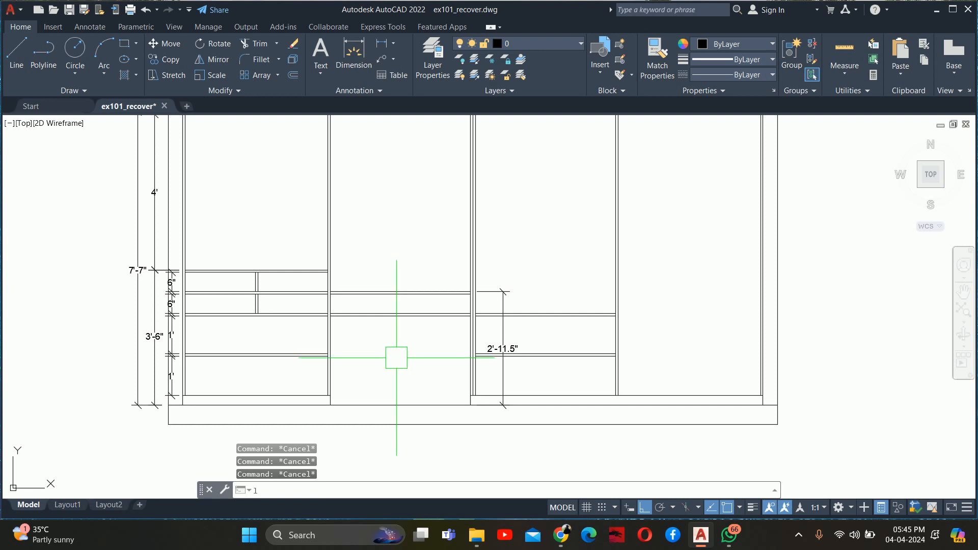
{"action": "type", "text": "l"}
{"action": "key", "text": "Return"}
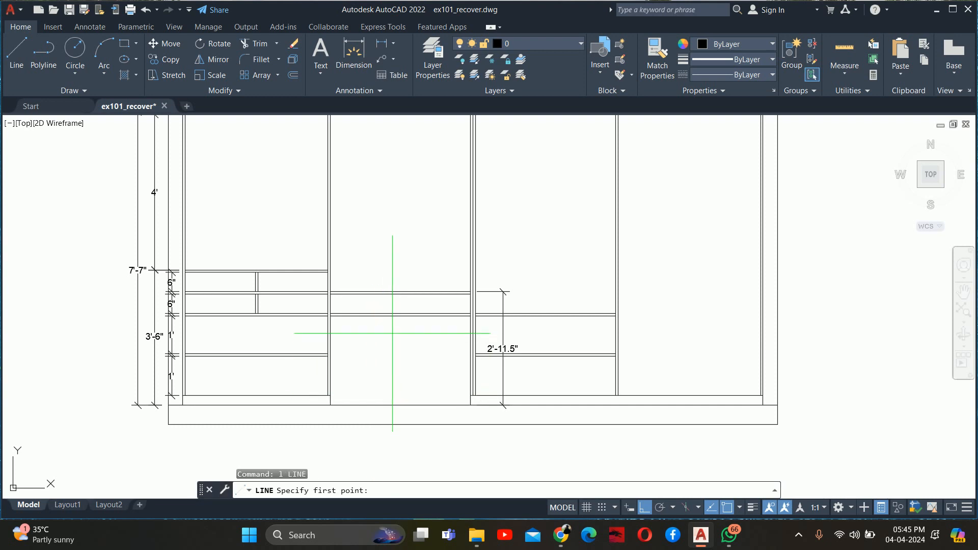
{"action": "left_click", "coordinate": [400, 316]}
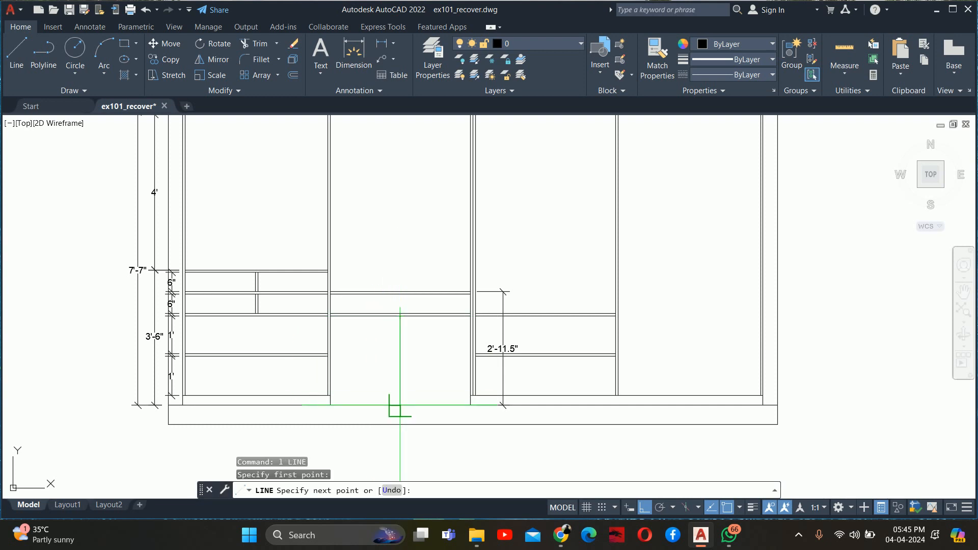
{"action": "key", "text": "Escape"}
{"action": "key", "text": "Escape"}
{"action": "key", "text": "Escape"}
{"action": "scroll", "coordinate": [387, 335], "scroll_direction": "up", "scroll_amount": 4}
{"action": "key", "text": "Escape"}
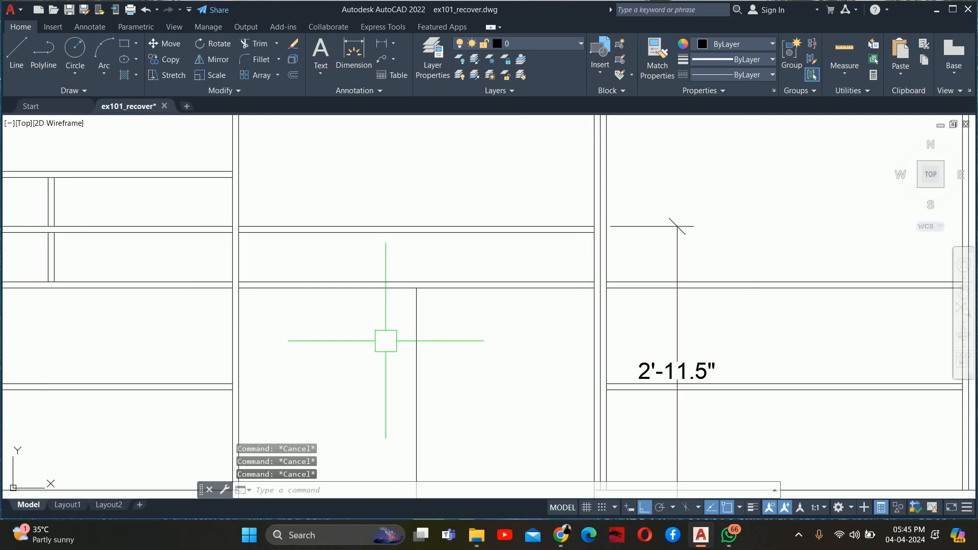
{"action": "type", "text": "dli"}
{"action": "key", "text": "Return"}
{"action": "key", "text": "Return"}
{"action": "left_click", "coordinate": [415, 350]}
{"action": "key", "text": "Escape"}
{"action": "scroll", "coordinate": [385, 352], "scroll_direction": "up", "scroll_amount": 2}
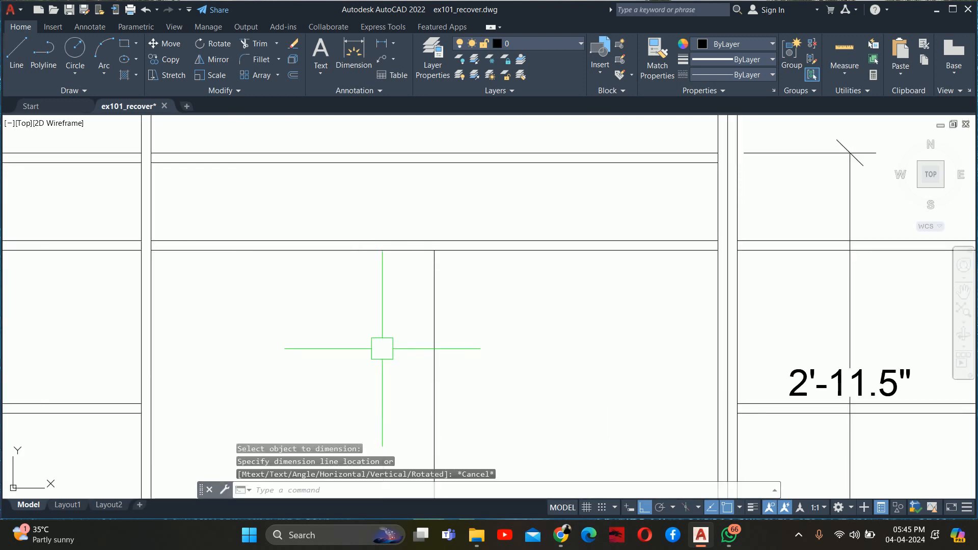
{"action": "key", "text": "Escape"}
{"action": "key", "text": "Escape"}
{"action": "scroll", "coordinate": [446, 318], "scroll_direction": "down", "scroll_amount": 2}
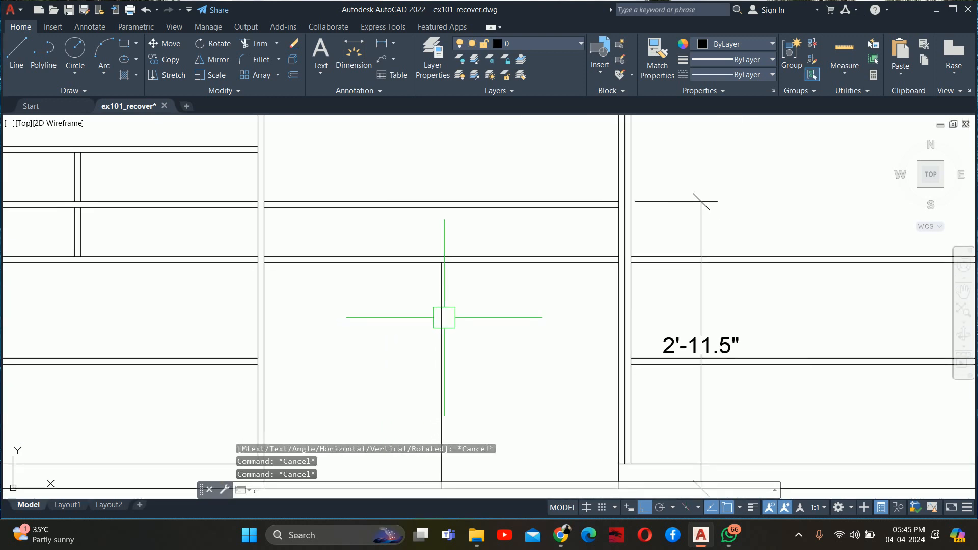
{"action": "type", "text": "co"}
{"action": "key", "text": "Return"}
{"action": "left_click", "coordinate": [400, 299]}
{"action": "left_click", "coordinate": [361, 196]}
{"action": "scroll", "coordinate": [296, 203], "scroll_direction": "up", "scroll_amount": 2}
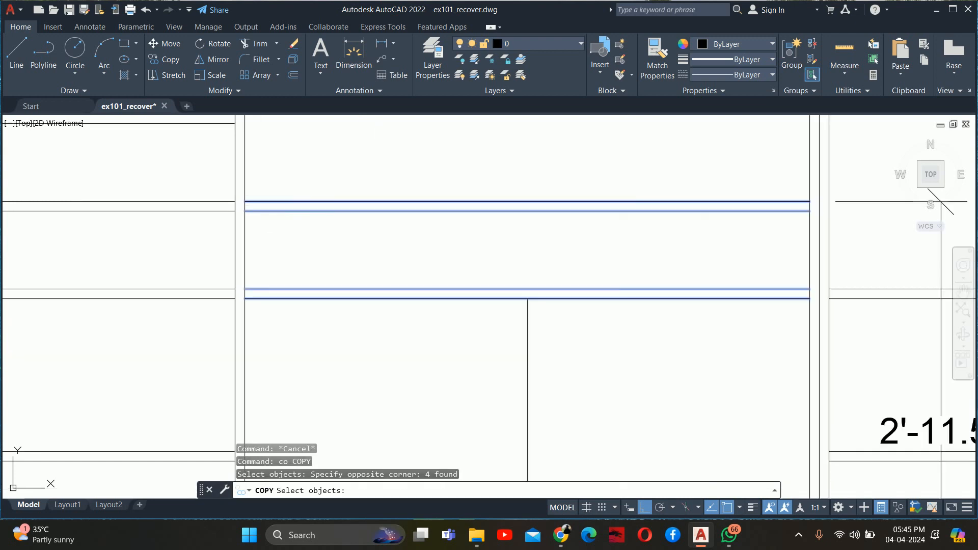
{"action": "key", "text": "Return"}
{"action": "left_click", "coordinate": [244, 201]}
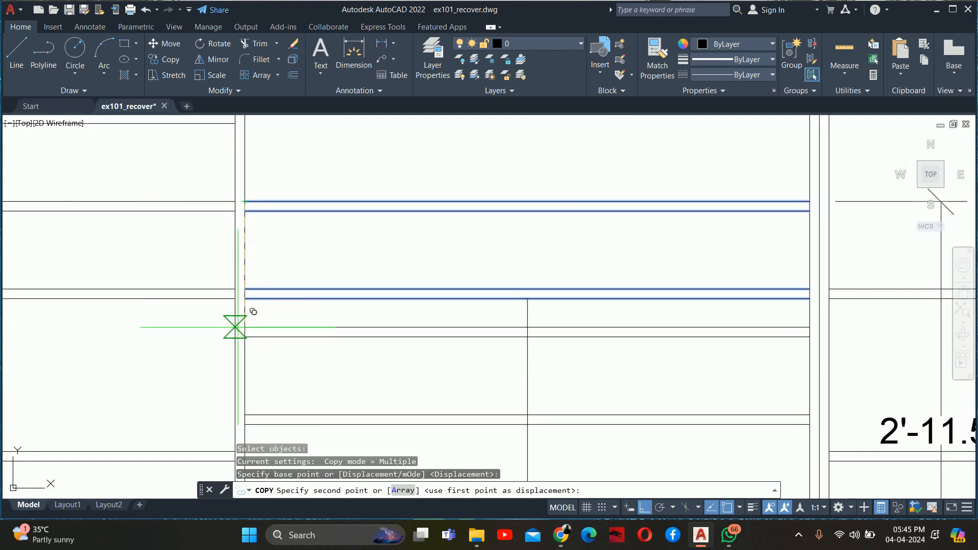
{"action": "key", "text": "Escape"}
{"action": "key", "text": "Escape"}
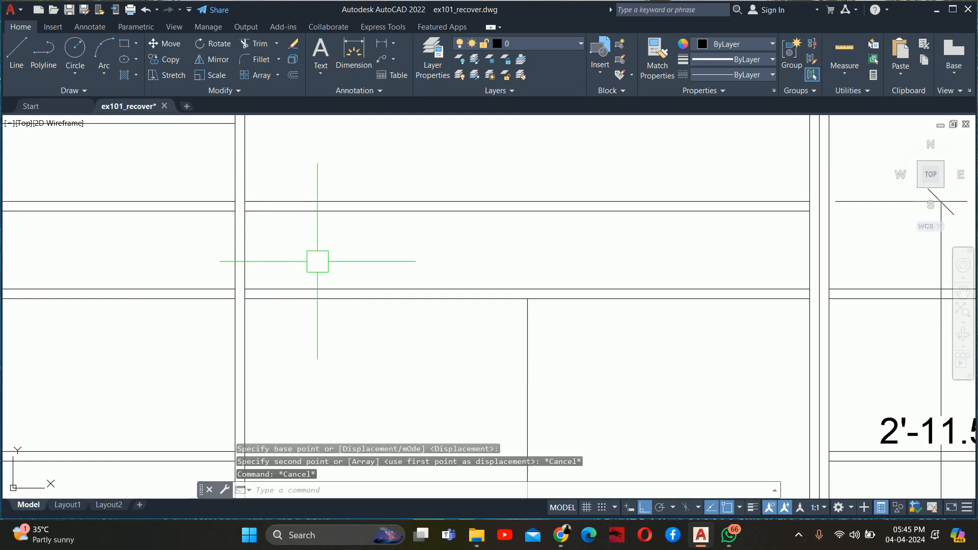
- Copy the second bay's lower shelf straight down by the spacing between the bay's two shelves
{"action": "key", "text": "Return"}
{"action": "left_click", "coordinate": [336, 333]}
{"action": "left_click", "coordinate": [316, 266]}
{"action": "key", "text": "Return"}
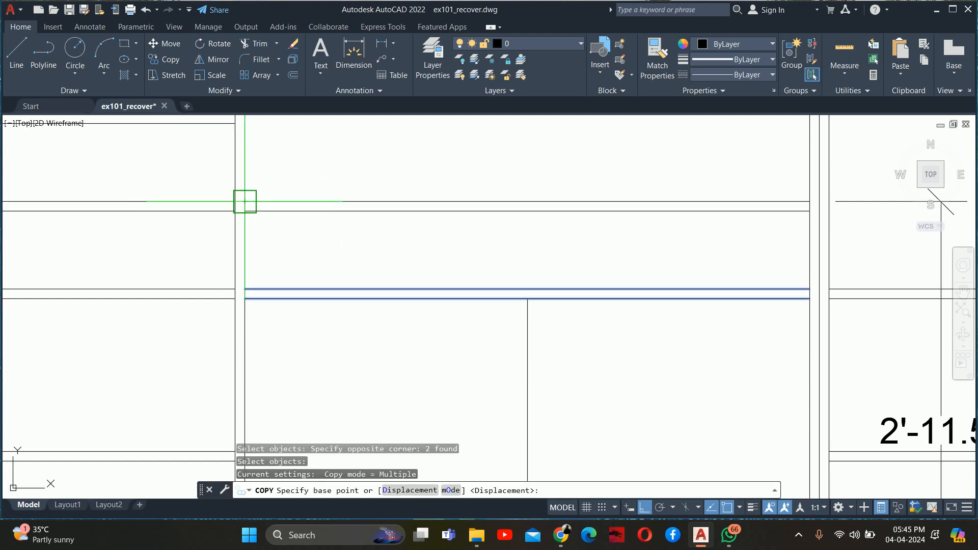
{"action": "left_click", "coordinate": [244, 201]}
{"action": "left_click", "coordinate": [245, 289]}
{"action": "key", "text": "Escape"}
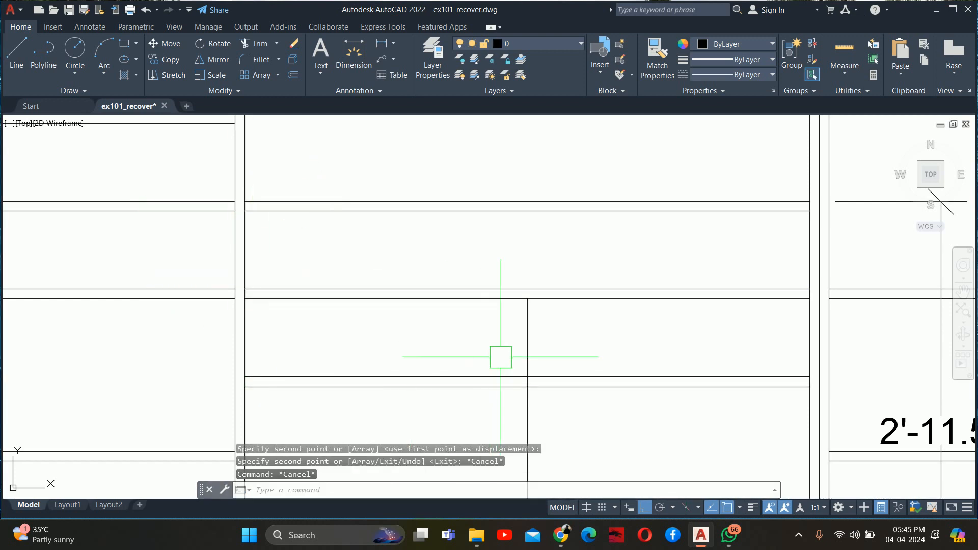
- Shorten the second bay's central vertical line so its upper end meets the underside of the newly copied shelf
{"action": "middle_click_drag", "start_coordinate": [500, 356], "coordinate": [438, 267]}
{"action": "left_click", "coordinate": [464, 239]}
{"action": "left_click", "coordinate": [464, 209]}
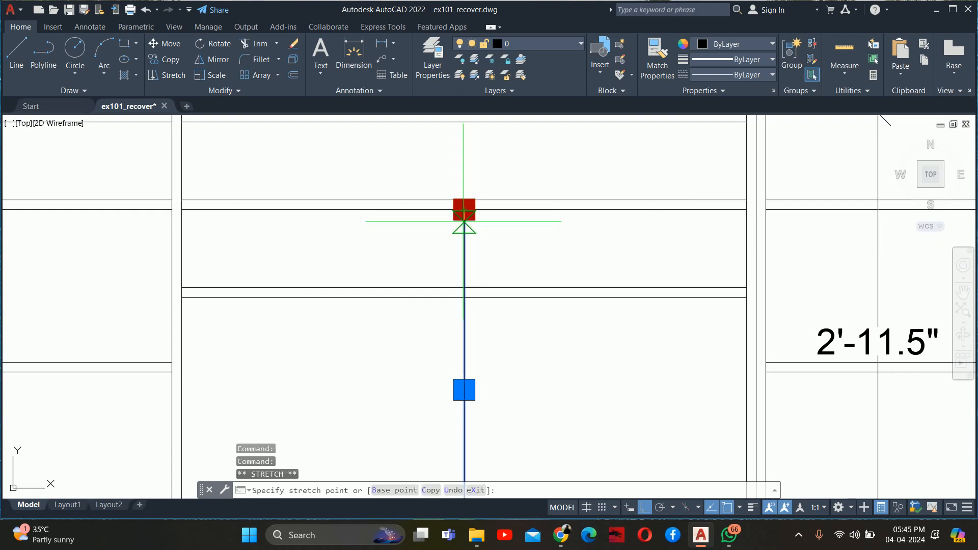
{"action": "key", "text": "Escape"}
{"action": "key", "text": "Escape"}
{"action": "key", "text": "Escape"}
{"action": "scroll", "coordinate": [459, 285], "scroll_direction": "down", "scroll_amount": 5}
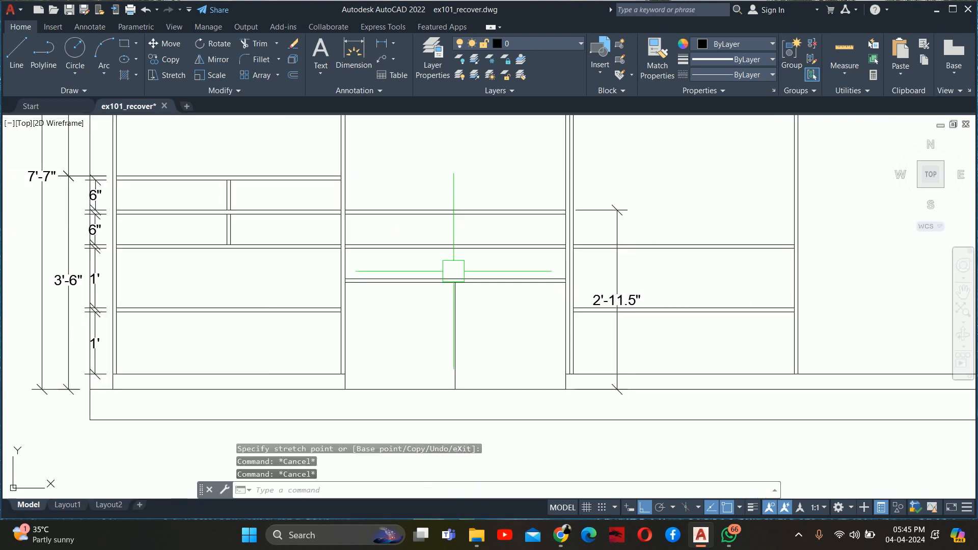
- Erase the uppermost of the second bay's three lower shelves
{"action": "middle_click_drag", "start_coordinate": [452, 270], "coordinate": [477, 305]}
{"action": "scroll", "coordinate": [509, 262], "scroll_direction": "up", "scroll_amount": 2}
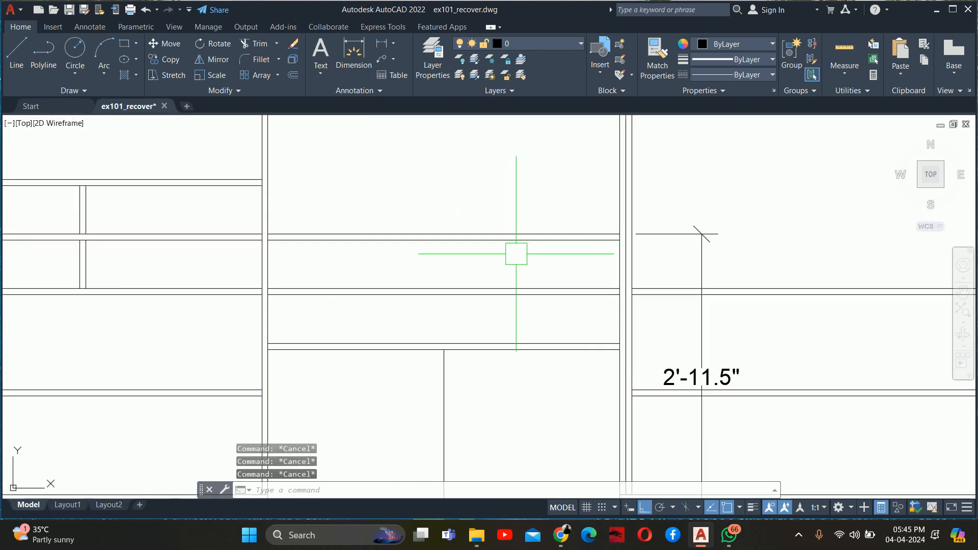
{"action": "left_click", "coordinate": [520, 263]}
{"action": "key", "text": "Escape"}
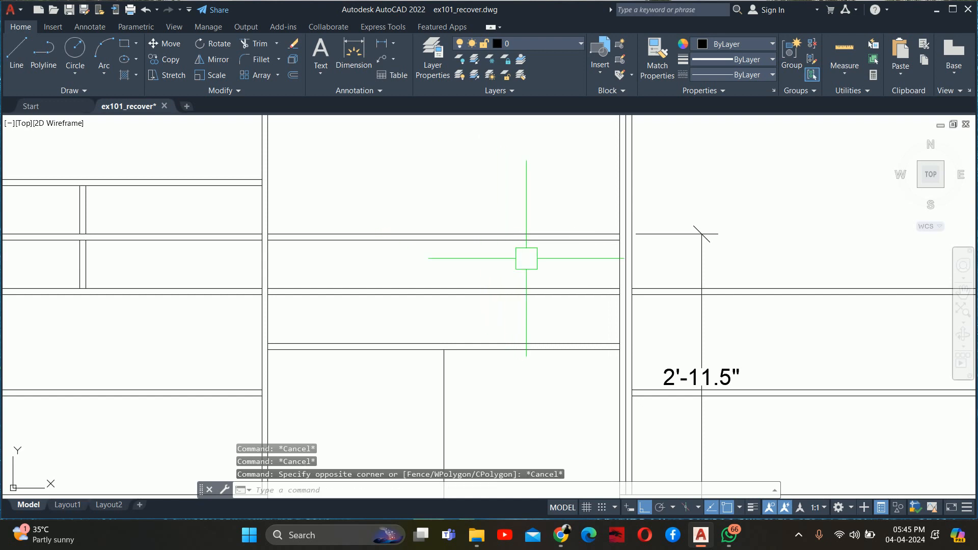
{"action": "scroll", "coordinate": [526, 258], "scroll_direction": "down", "scroll_amount": 3}
{"action": "scroll", "coordinate": [523, 254], "scroll_direction": "up", "scroll_amount": 1}
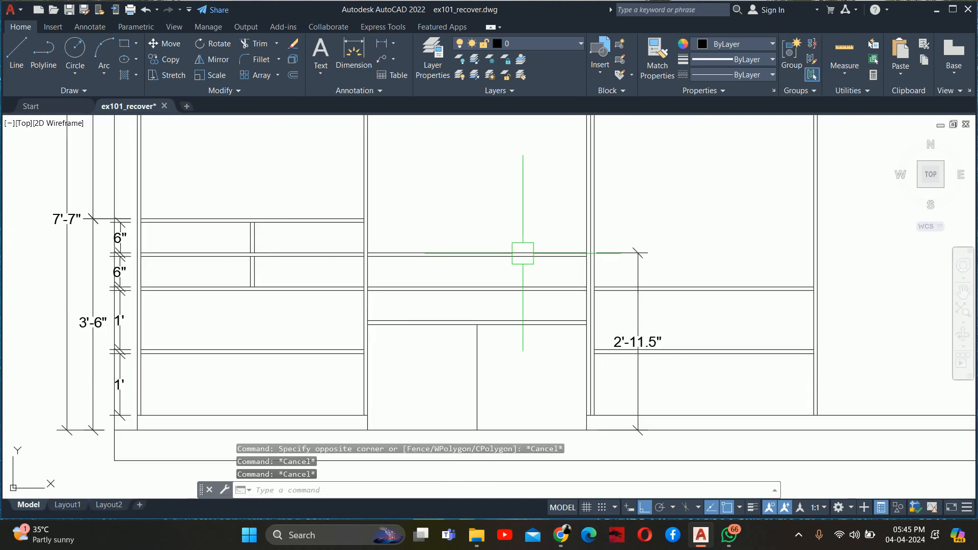
{"action": "left_click", "coordinate": [537, 232]}
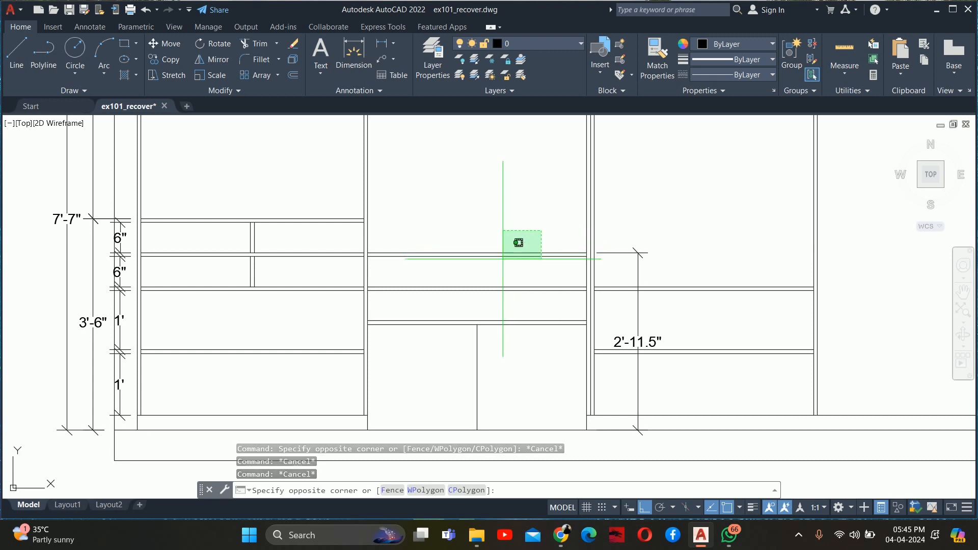
{"action": "left_click", "coordinate": [505, 260]}
{"action": "key", "text": "Delete"}
- Move the vertical height dimension's upper origin down to the top edge of the second bay's remaining upper shelf
{"action": "left_click", "coordinate": [635, 250]}
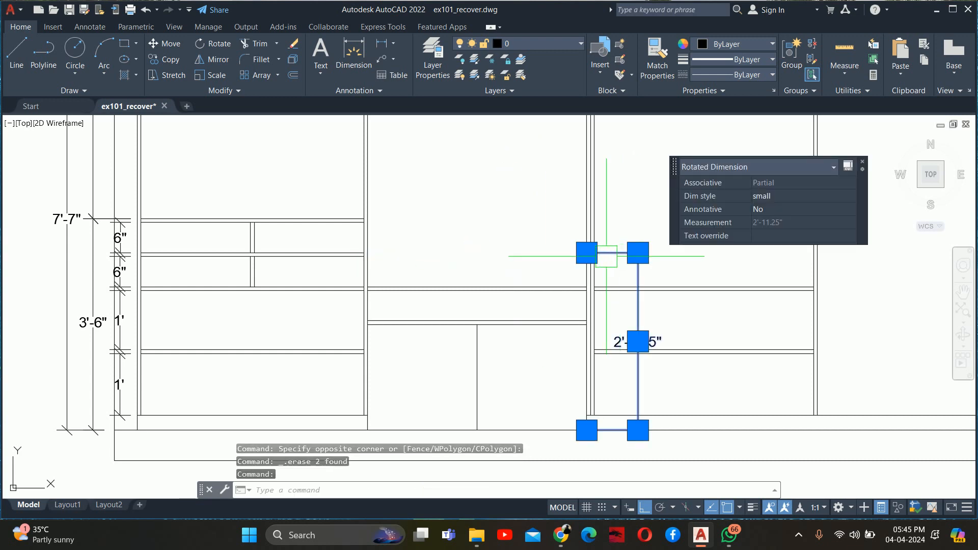
{"action": "left_click", "coordinate": [586, 253]}
{"action": "scroll", "coordinate": [583, 279], "scroll_direction": "up", "scroll_amount": 5}
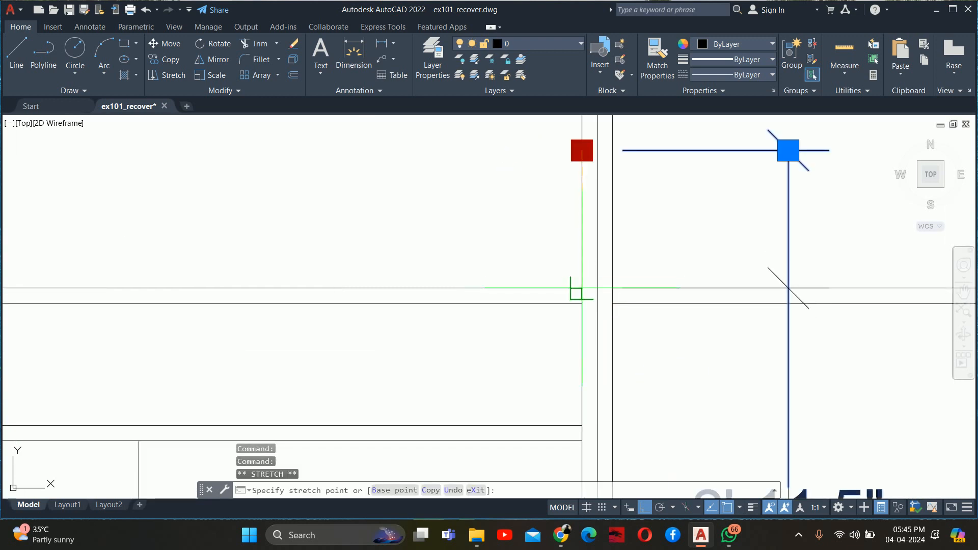
{"action": "left_click", "coordinate": [582, 288]}
{"action": "key", "text": "Escape"}
{"action": "key", "text": "Escape"}
{"action": "key", "text": "Escape"}
{"action": "scroll", "coordinate": [537, 267], "scroll_direction": "down", "scroll_amount": 4}
{"action": "mouse_move", "coordinate": [532, 295]}
{"action": "middle_mouse_down"}
{"action": "mouse_move", "coordinate": [551, 303]}
{"action": "mouse_move", "coordinate": [543, 284]}
{"action": "middle_mouse_up"}
{"action": "middle_click_drag", "start_coordinate": [502, 251], "coordinate": [515, 312]}
{"action": "scroll", "coordinate": [509, 295], "scroll_direction": "down", "scroll_amount": 3}
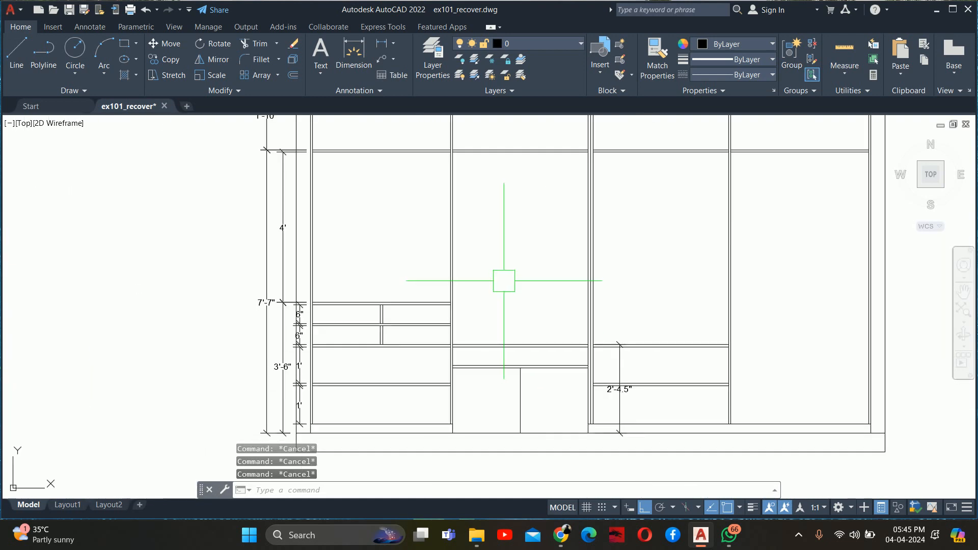
{"action": "scroll", "coordinate": [517, 279], "scroll_direction": "down", "scroll_amount": 2}
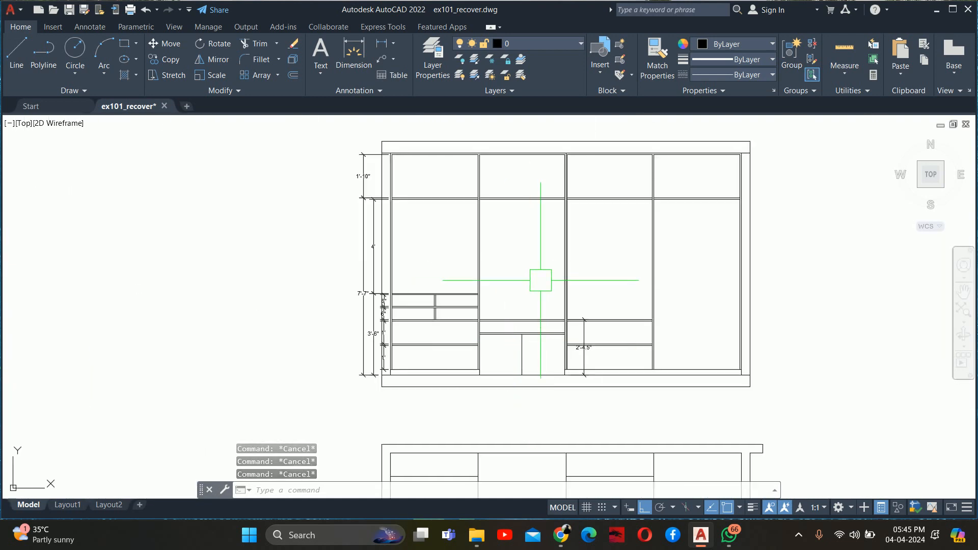
{"action": "scroll", "coordinate": [544, 274], "scroll_direction": "up", "scroll_amount": 2}
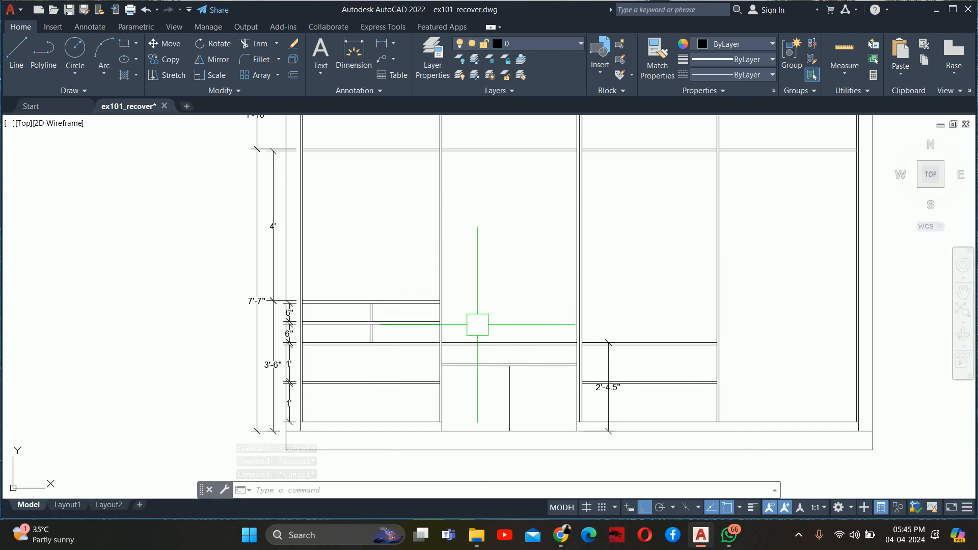
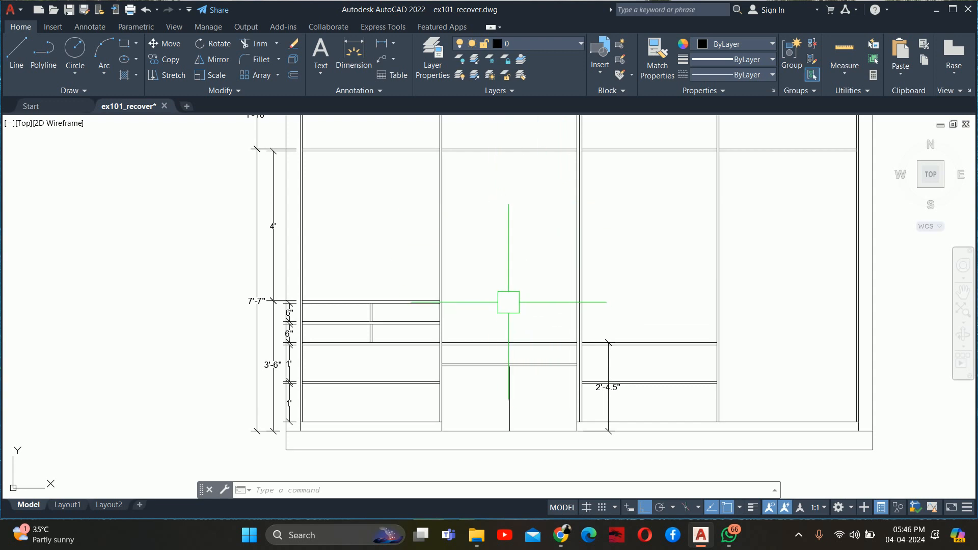
- Measure the second bay's clear width between its side panels above the low shelves
{"action": "type", "text": "dli"}
{"action": "key", "text": "Return"}
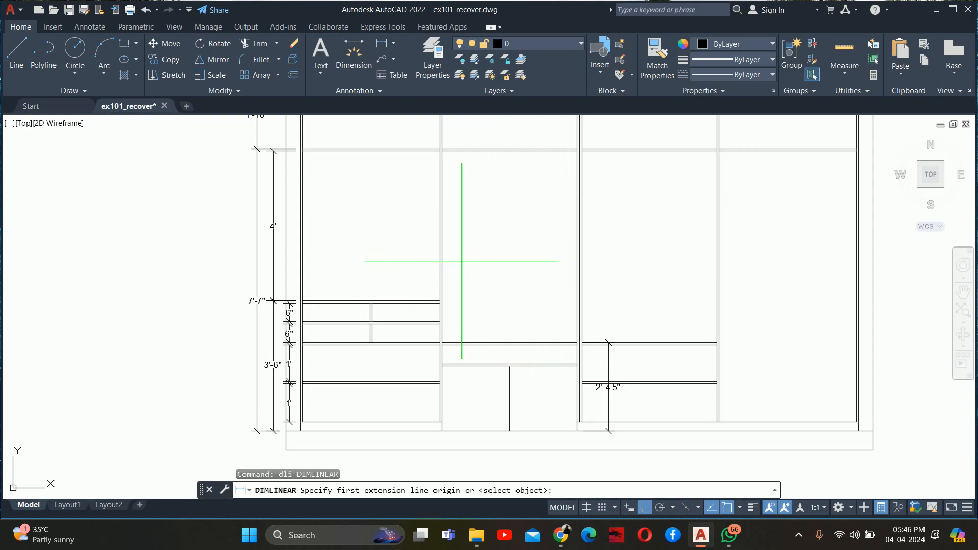
{"action": "left_click", "coordinate": [442, 254]}
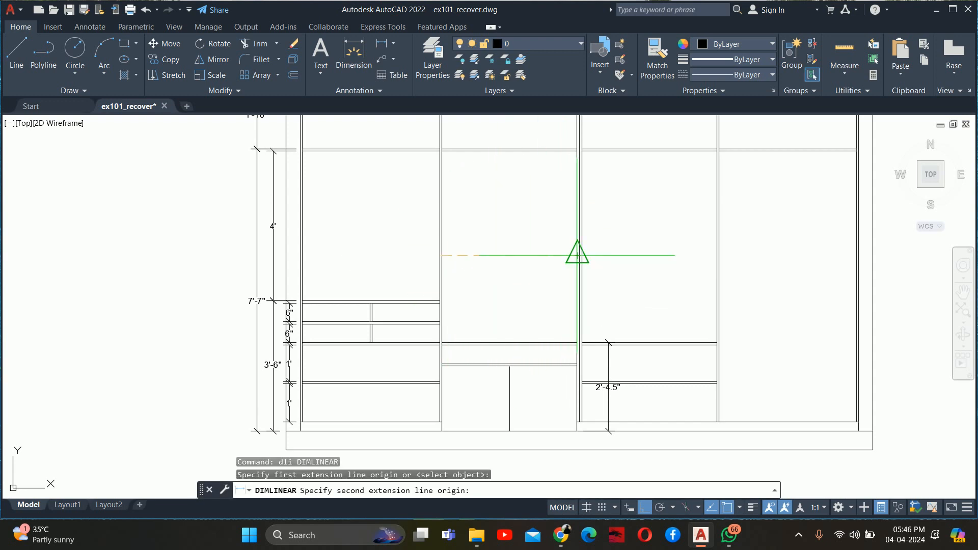
{"action": "left_click", "coordinate": [577, 253]}
{"action": "scroll", "coordinate": [520, 254], "scroll_direction": "up", "scroll_amount": 4}
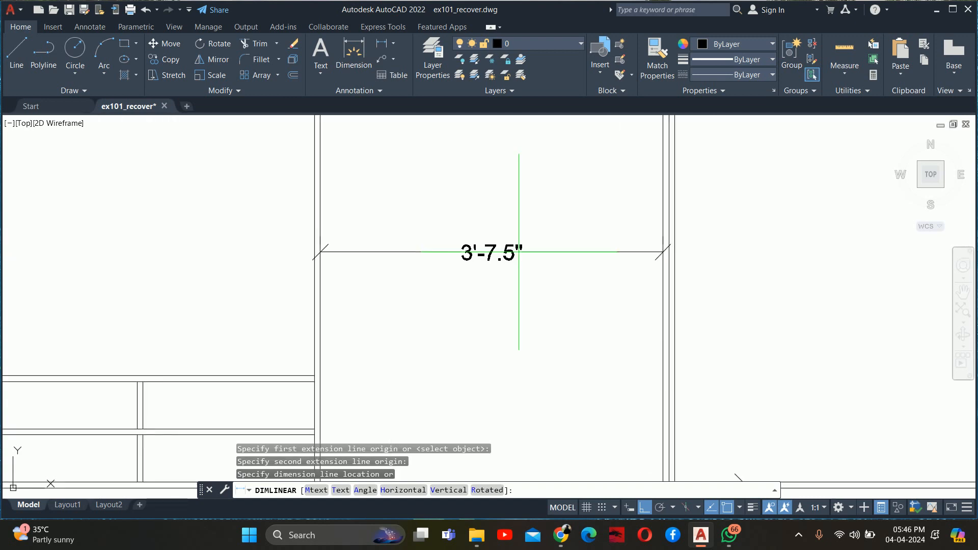
{"action": "key", "text": "Escape"}
{"action": "scroll", "coordinate": [519, 252], "scroll_direction": "down", "scroll_amount": 6}
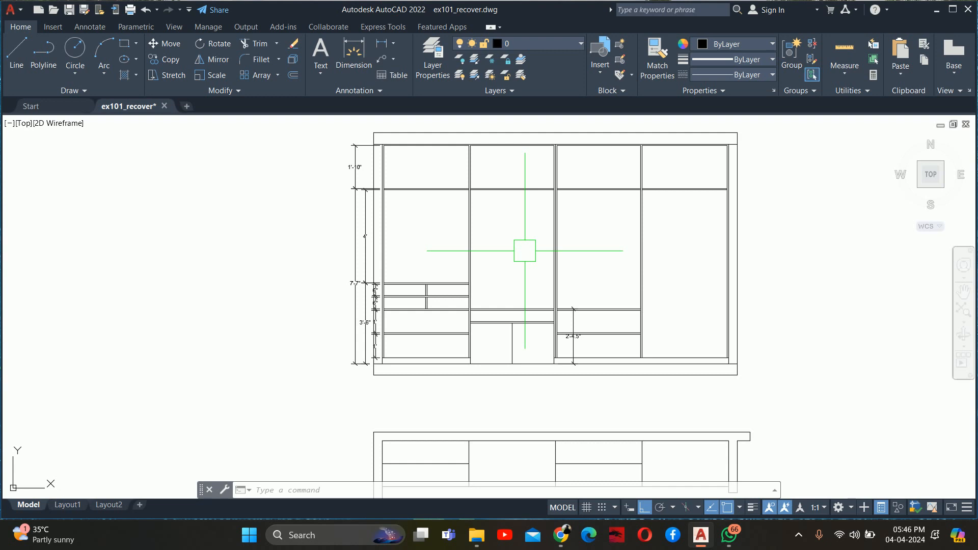
{"action": "key", "text": "Escape"}
{"action": "key", "text": "Escape"}
{"action": "key", "text": "Escape"}
- Examine the lower compartments across the second, third and fourth bays of the wardrobe elevation
{"action": "scroll", "coordinate": [508, 262], "scroll_direction": "up", "scroll_amount": 4}
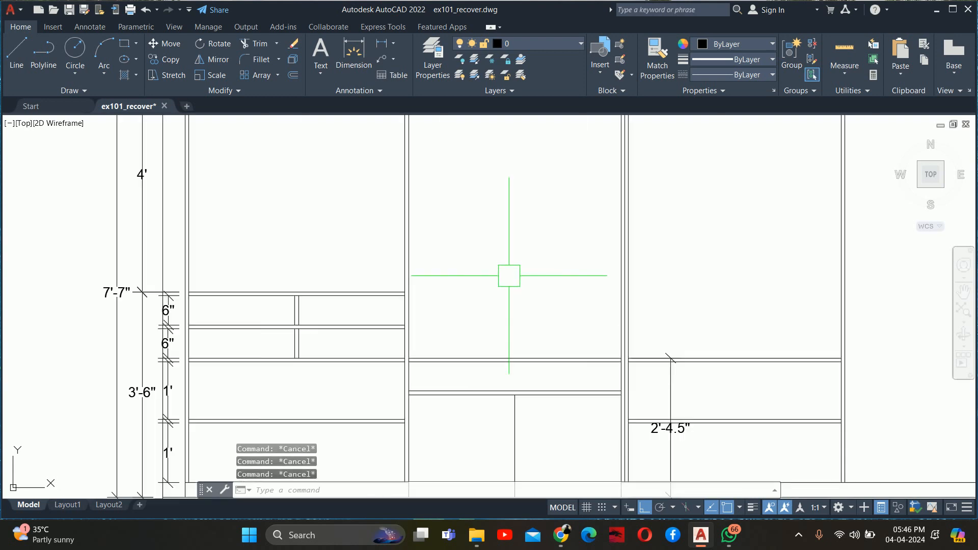
{"action": "scroll", "coordinate": [508, 278], "scroll_direction": "down", "scroll_amount": 2}
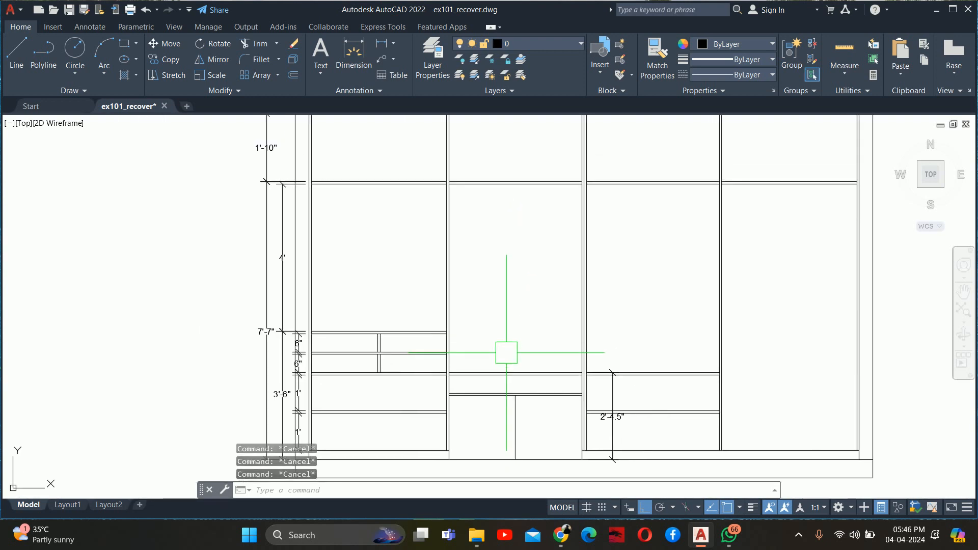
{"action": "scroll", "coordinate": [500, 358], "scroll_direction": "up", "scroll_amount": 2}
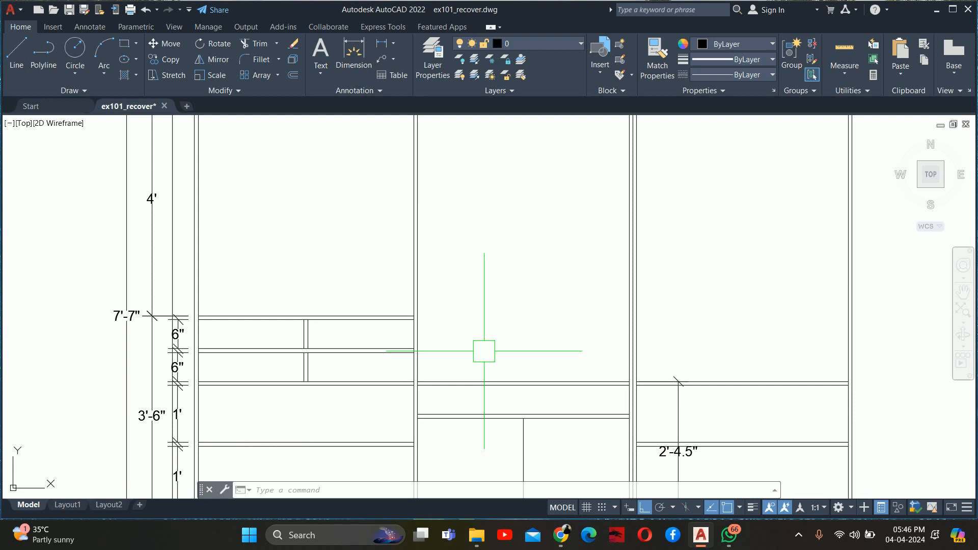
{"action": "scroll", "coordinate": [483, 351], "scroll_direction": "down", "scroll_amount": 4}
{"action": "key", "text": "Escape"}
{"action": "key", "text": "Escape"}
{"action": "key", "text": "Escape"}
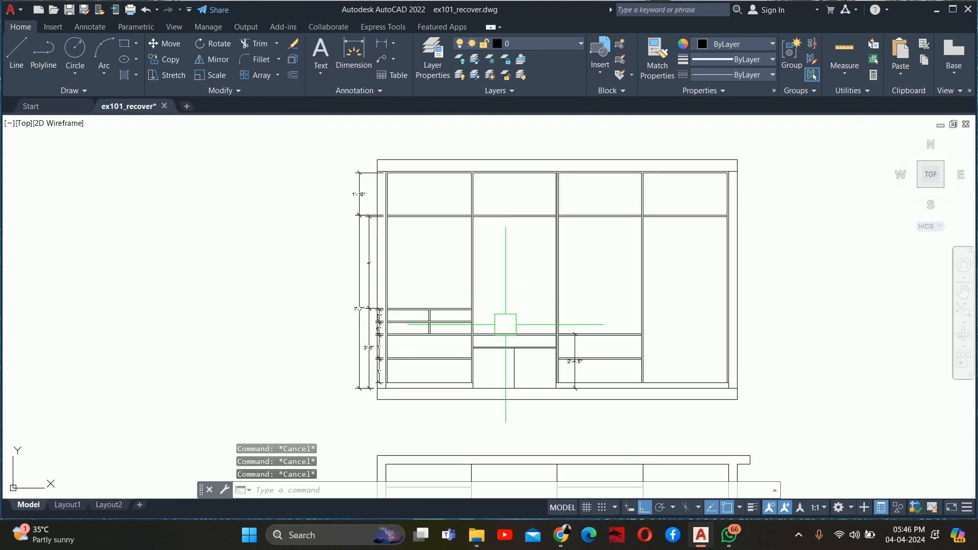
{"action": "scroll", "coordinate": [505, 324], "scroll_direction": "up", "scroll_amount": 2}
{"action": "middle_click_drag", "start_coordinate": [505, 325], "coordinate": [483, 345]}
{"action": "middle_click_drag", "start_coordinate": [625, 329], "coordinate": [506, 307]}
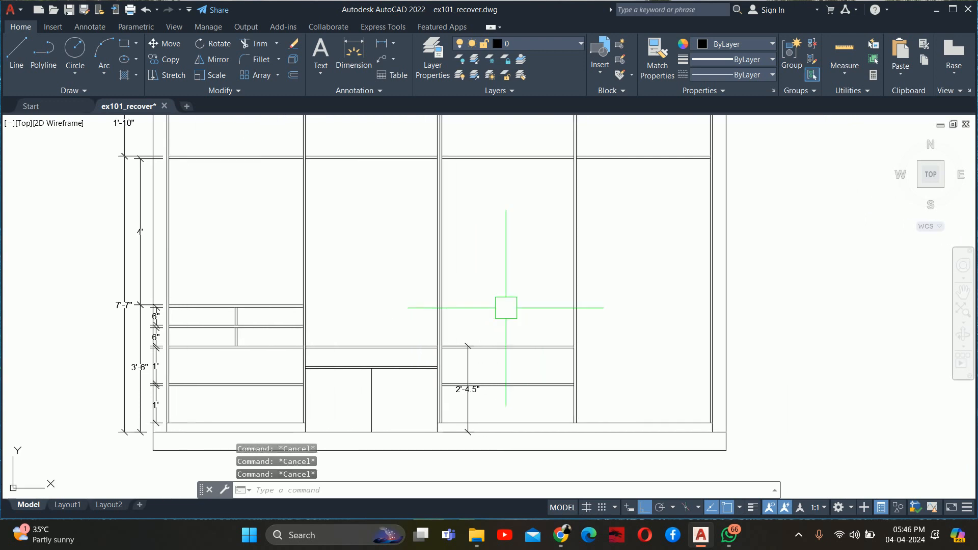
{"action": "scroll", "coordinate": [407, 341], "scroll_direction": "down", "scroll_amount": 2}
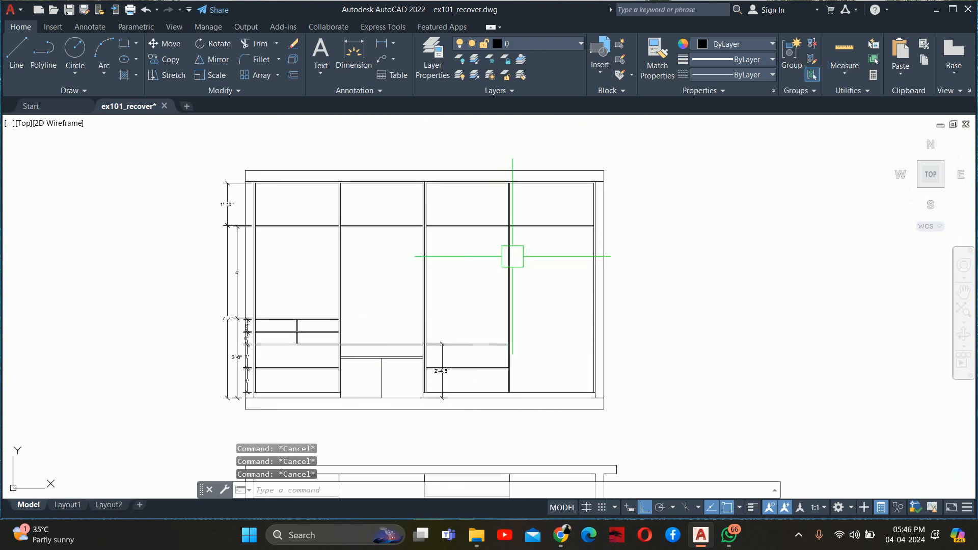
{"action": "scroll", "coordinate": [522, 265], "scroll_direction": "up", "scroll_amount": 2}
{"action": "middle_click_drag", "start_coordinate": [522, 264], "coordinate": [469, 234]}
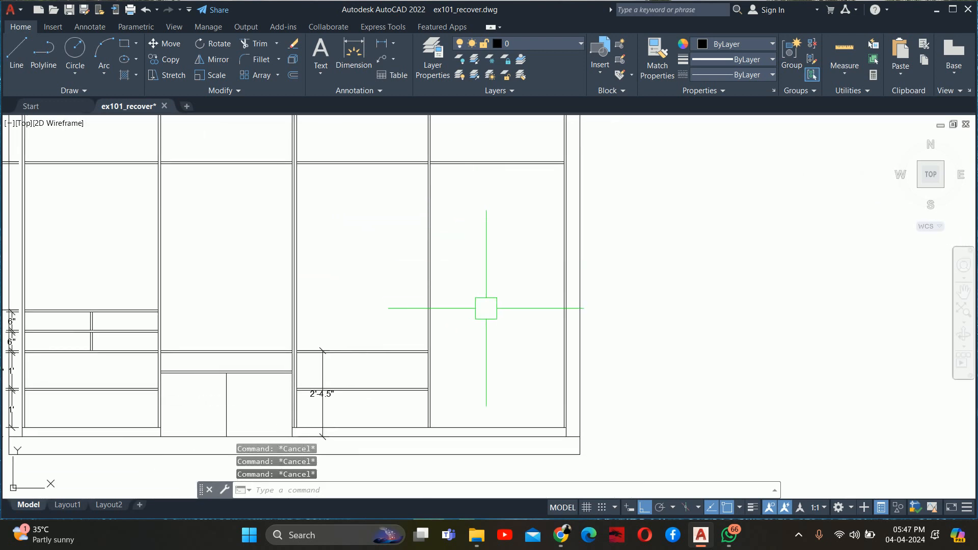
- Copy the third bay's two lower shelves horizontally into the fourth bay, starting at its inner divider face
{"action": "type", "text": "co"}
{"action": "key", "text": "Return"}
{"action": "scroll", "coordinate": [399, 384], "scroll_direction": "up", "scroll_amount": 2}
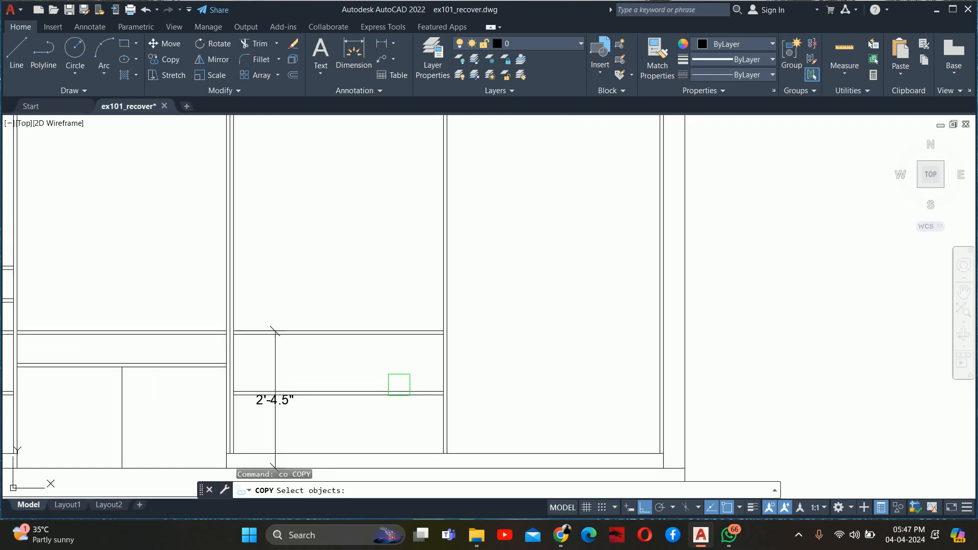
{"action": "left_click", "coordinate": [338, 374]}
{"action": "left_click", "coordinate": [294, 301]}
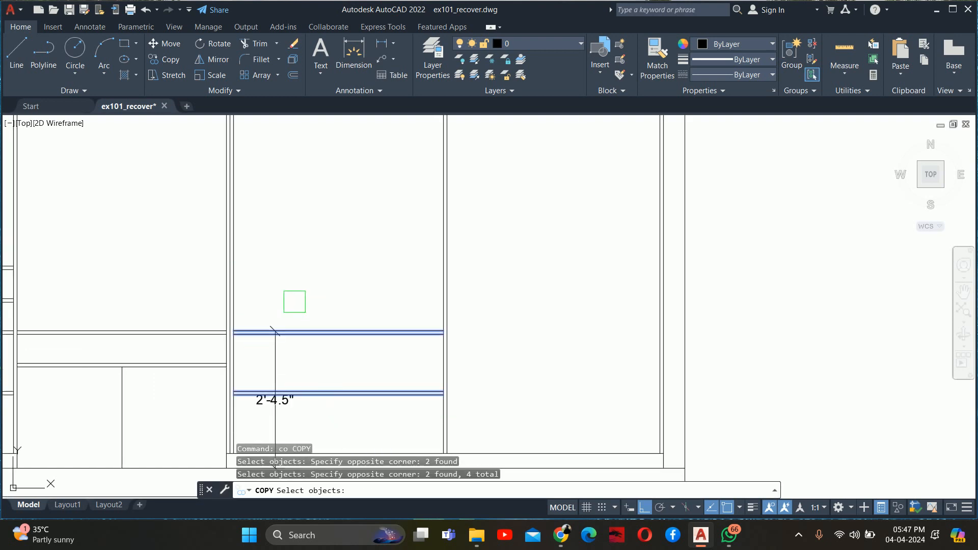
{"action": "key", "text": "Return"}
{"action": "left_click", "coordinate": [233, 291]}
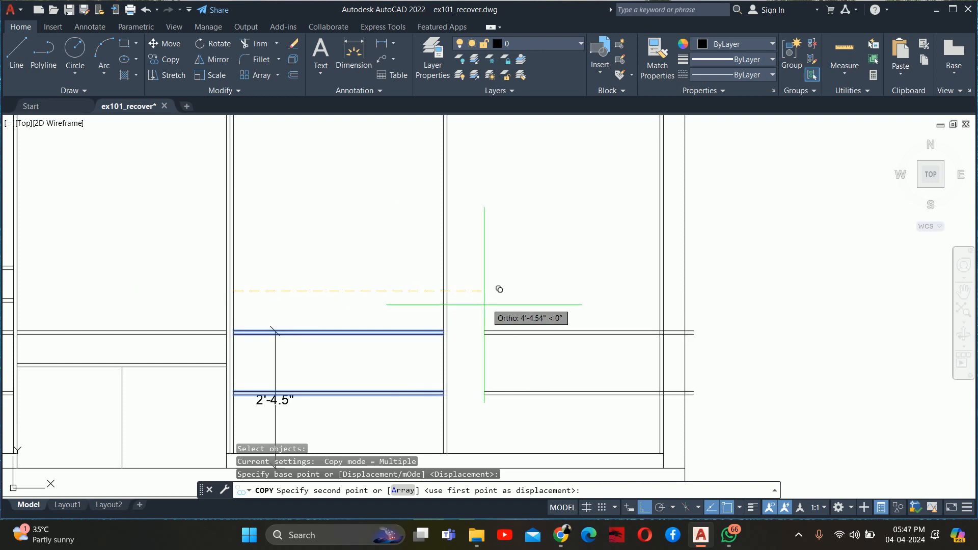
{"action": "left_click", "coordinate": [446, 290]}
{"action": "key", "text": "Escape"}
{"action": "key", "text": "Escape"}
{"action": "key", "text": "Escape"}
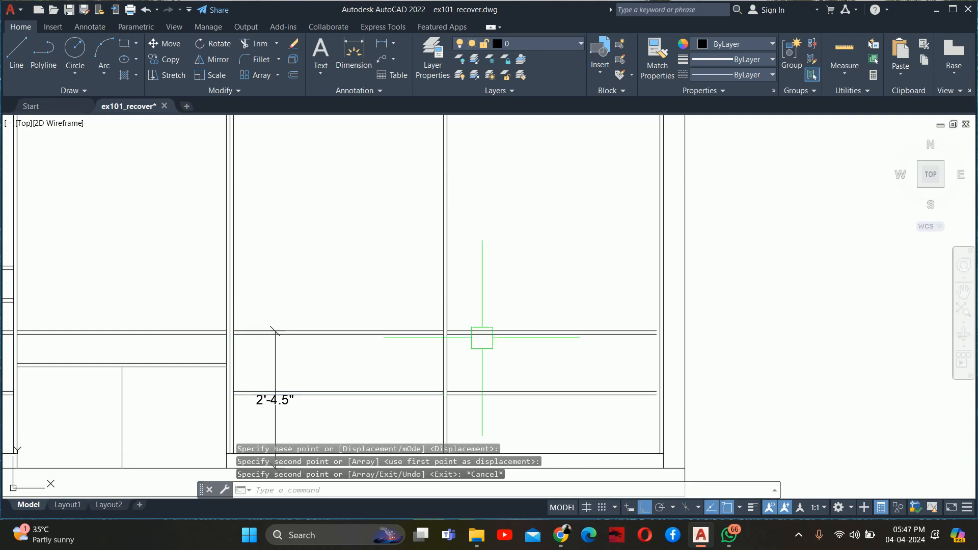
- Extend the fourth bay's two copied shelves to the inner face of its outer side panel
{"action": "type", "text": "ex"}
{"action": "key", "text": "Return"}
{"action": "left_click", "coordinate": [615, 303]}
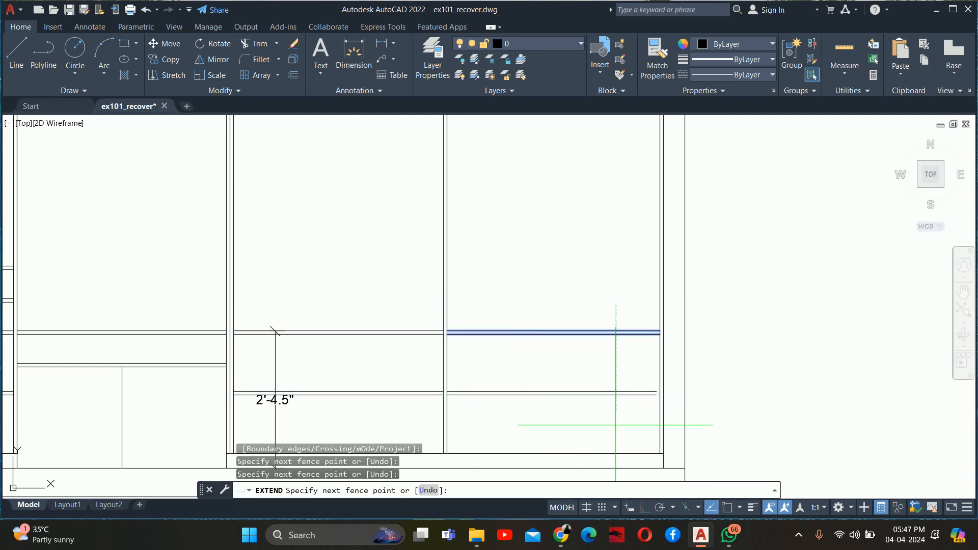
{"action": "key", "text": "Return"}
{"action": "key", "text": "Return"}
{"action": "key", "text": "Escape"}
{"action": "key", "text": "Escape"}
{"action": "key", "text": "Escape"}
- Measure the fourth bay's opening height between its top shelf and upper low shelf with a temporary vertical line
{"action": "scroll", "coordinate": [579, 364], "scroll_direction": "down", "scroll_amount": 2}
{"action": "mouse_move", "coordinate": [572, 349]}
{"action": "middle_mouse_down"}
{"action": "mouse_move", "coordinate": [500, 332]}
{"action": "mouse_move", "coordinate": [498, 312]}
{"action": "mouse_move", "coordinate": [480, 340]}
{"action": "middle_mouse_up"}
{"action": "type", "text": "l"}
{"action": "key", "text": "Return"}
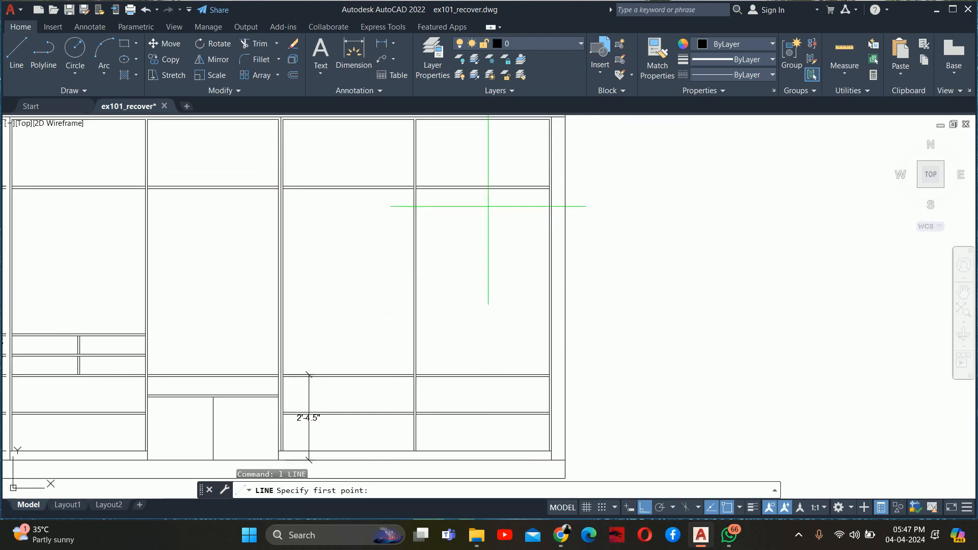
{"action": "left_click", "coordinate": [483, 188]}
{"action": "middle_click_drag", "start_coordinate": [471, 365], "coordinate": [489, 284]}
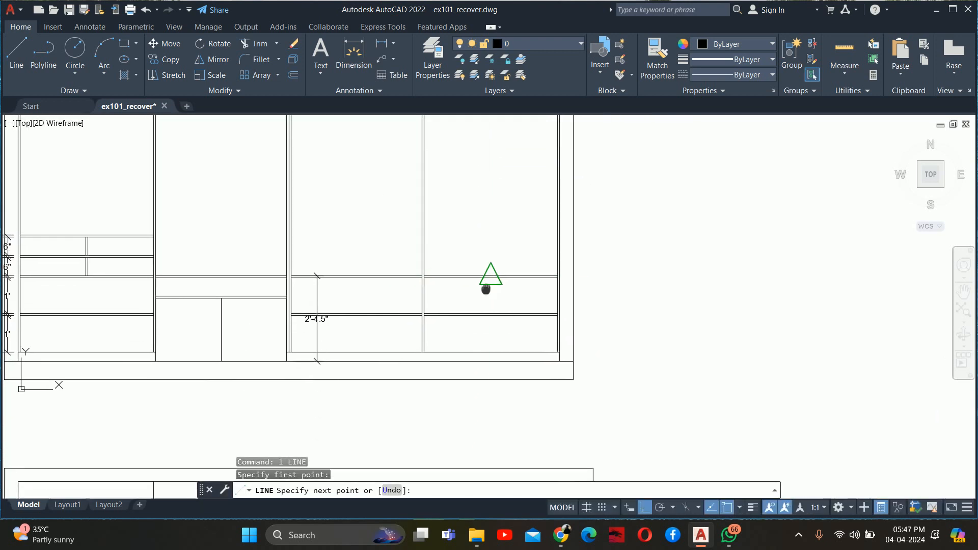
{"action": "scroll", "coordinate": [491, 271], "scroll_direction": "up", "scroll_amount": 2}
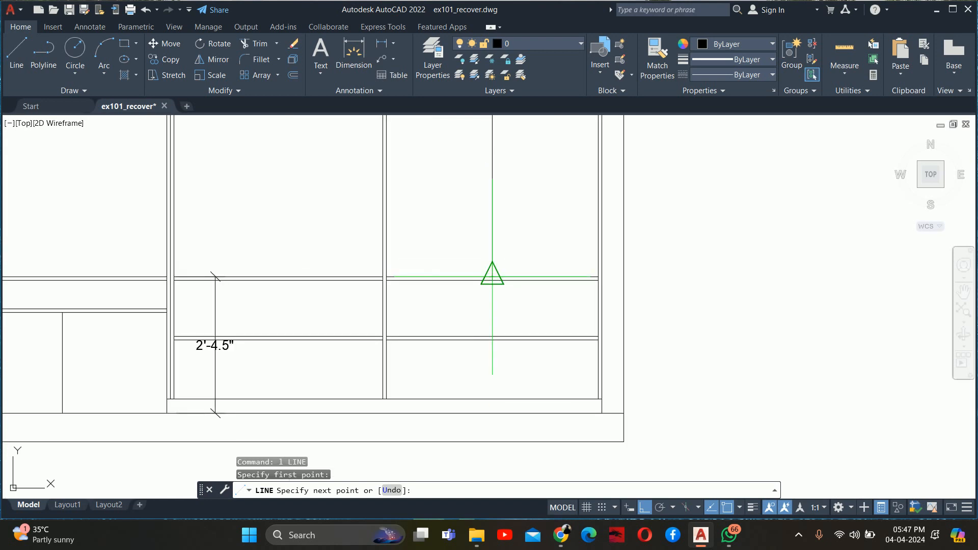
{"action": "key", "text": "Escape"}
{"action": "key", "text": "Escape"}
{"action": "left_click", "coordinate": [489, 226]}
{"action": "scroll", "coordinate": [489, 227], "scroll_direction": "down", "scroll_amount": 2}
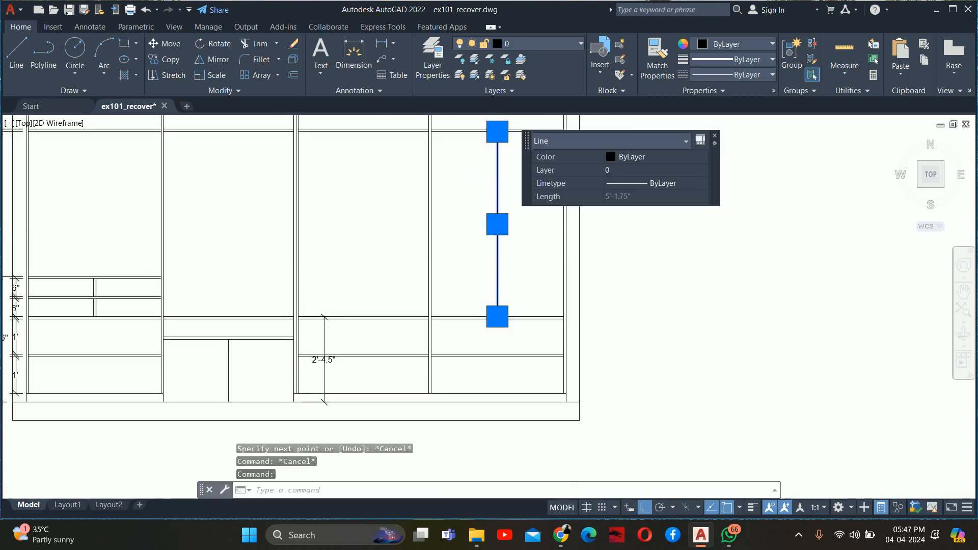
{"action": "key", "text": "Escape"}
{"action": "scroll", "coordinate": [504, 285], "scroll_direction": "down", "scroll_amount": 2}
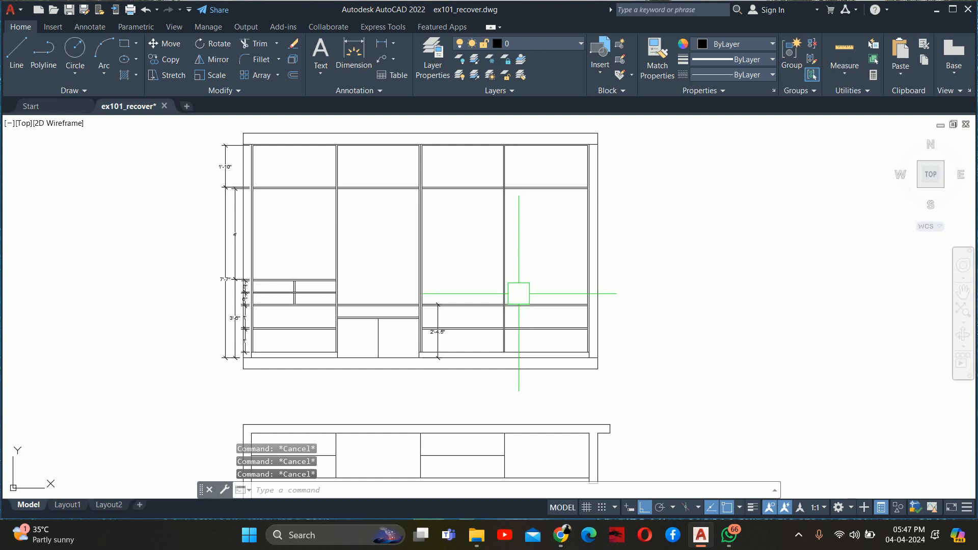
{"action": "type", "text": "co"}
{"action": "key", "text": "Return"}
{"action": "scroll", "coordinate": [530, 314], "scroll_direction": "up", "scroll_amount": 2}
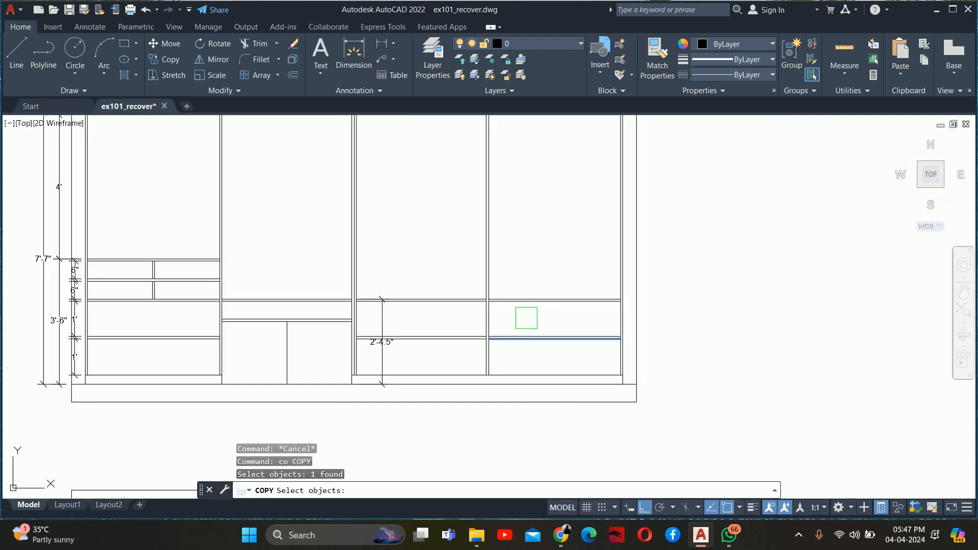
{"action": "key", "text": "Escape"}
- Copy the first bay's top drawer shelf horizontally into the fourth bay at the same height
{"action": "key", "text": "Return"}
{"action": "scroll", "coordinate": [168, 269], "scroll_direction": "up", "scroll_amount": 5}
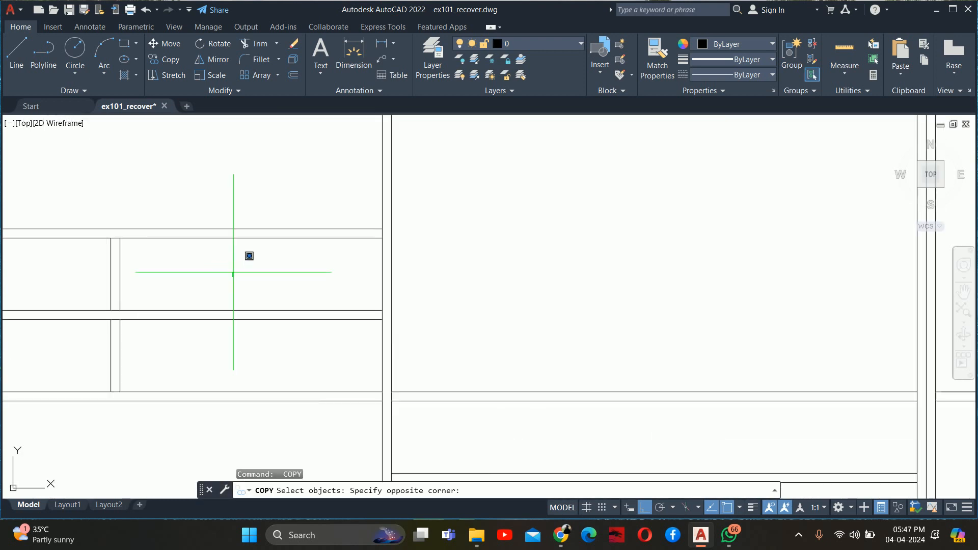
{"action": "left_click", "coordinate": [233, 272]}
{"action": "scroll", "coordinate": [197, 192], "scroll_direction": "down", "scroll_amount": 3}
{"action": "key", "text": "Return"}
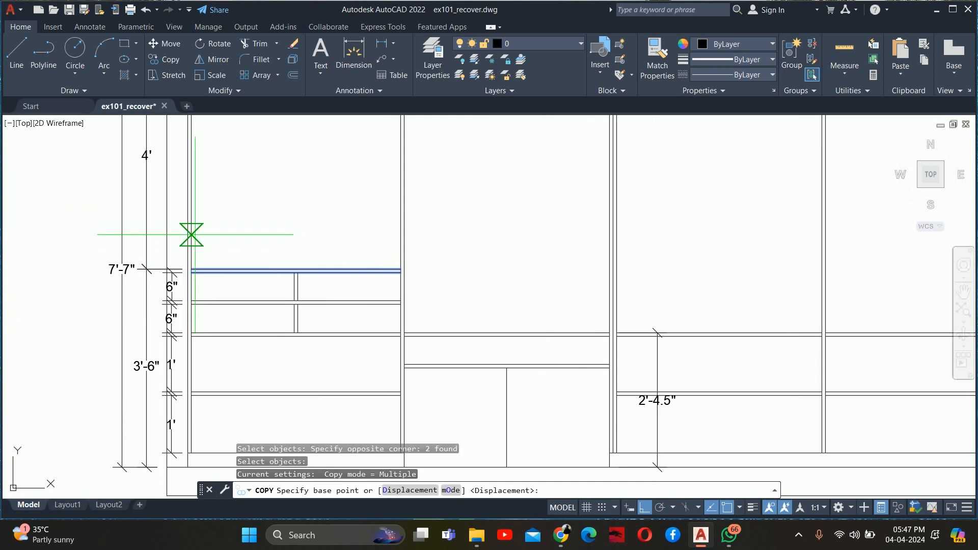
{"action": "left_click", "coordinate": [195, 234]}
{"action": "middle_click_drag", "start_coordinate": [485, 238], "coordinate": [239, 233]}
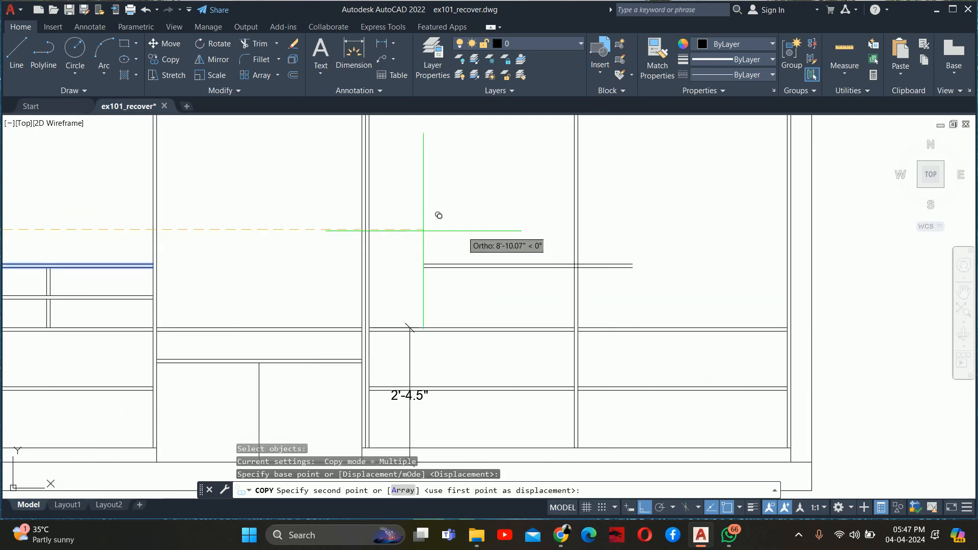
{"action": "left_click", "coordinate": [575, 229]}
{"action": "key", "text": "Escape"}
{"action": "key", "text": "Escape"}
{"action": "key", "text": "Escape"}
{"action": "middle_click_drag", "start_coordinate": [626, 276], "coordinate": [496, 238]}
{"action": "key", "text": "Escape"}
- Examine the spacing of the fourth bay's three lower shelves against the neighbouring bays
{"action": "scroll", "coordinate": [601, 263], "scroll_direction": "up", "scroll_amount": 2}
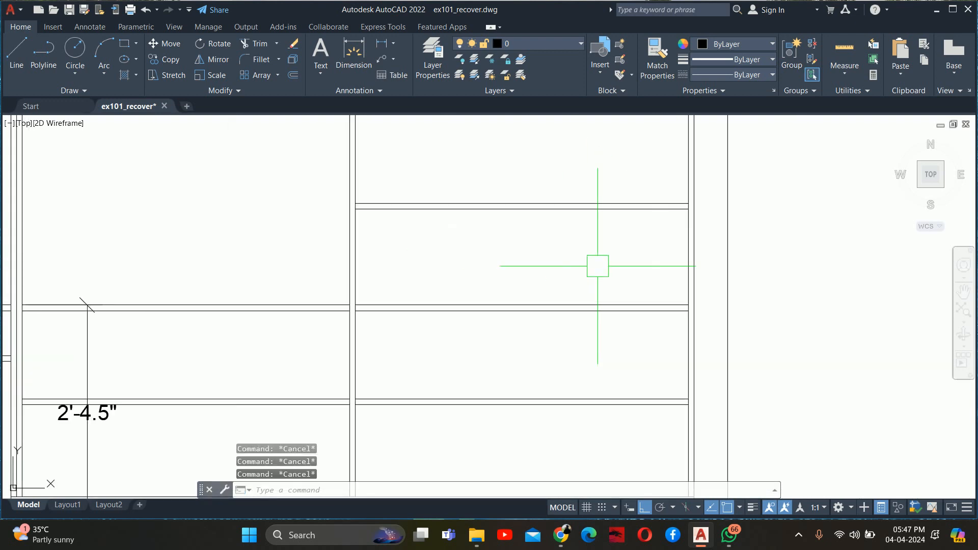
{"action": "mouse_move", "coordinate": [595, 269]}
{"action": "middle_mouse_down"}
{"action": "mouse_move", "coordinate": [524, 276]}
{"action": "mouse_move", "coordinate": [486, 267]}
{"action": "mouse_move", "coordinate": [649, 288]}
{"action": "mouse_move", "coordinate": [653, 280]}
{"action": "mouse_move", "coordinate": [626, 310]}
{"action": "middle_mouse_up"}
{"action": "scroll", "coordinate": [473, 272], "scroll_direction": "down", "scroll_amount": 2}
{"action": "scroll", "coordinate": [603, 332], "scroll_direction": "down", "scroll_amount": 2}
{"action": "scroll", "coordinate": [572, 365], "scroll_direction": "up", "scroll_amount": 4}
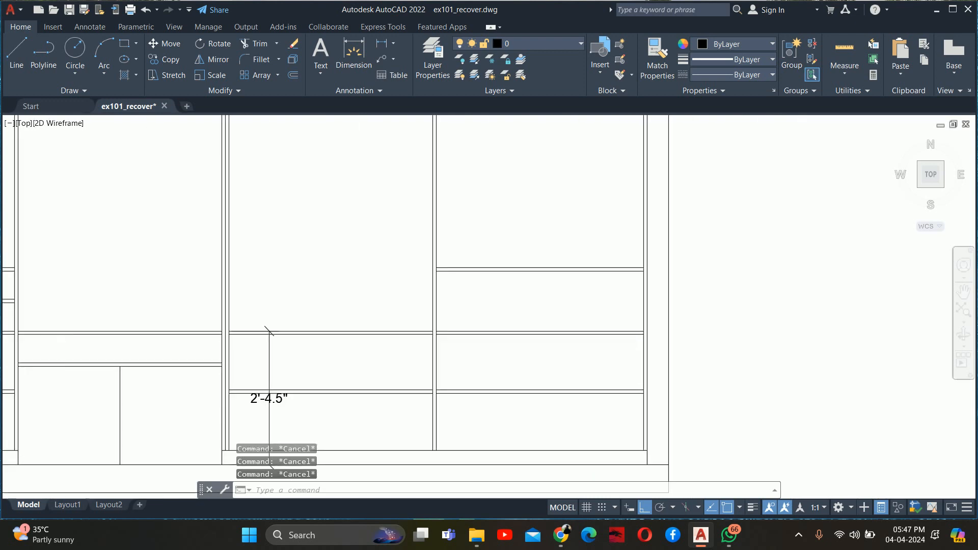
{"action": "middle_click_drag", "start_coordinate": [574, 366], "coordinate": [629, 288]}
{"action": "scroll", "coordinate": [568, 280], "scroll_direction": "down", "scroll_amount": 2}
{"action": "middle_click_drag", "start_coordinate": [568, 280], "coordinate": [544, 313]}
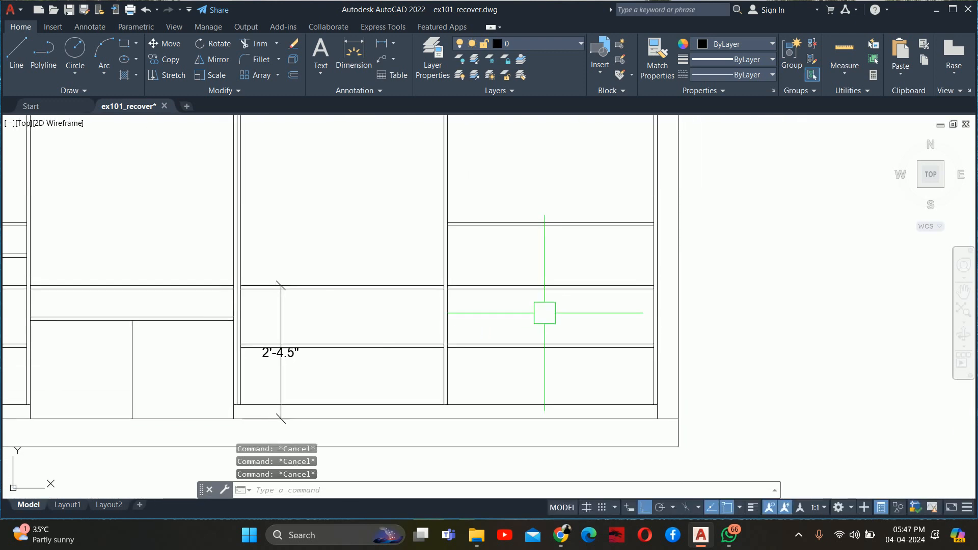
- Erase all three lower shelves in the fourth bay
{"action": "left_click", "coordinate": [544, 366]}
{"action": "left_click", "coordinate": [512, 321]}
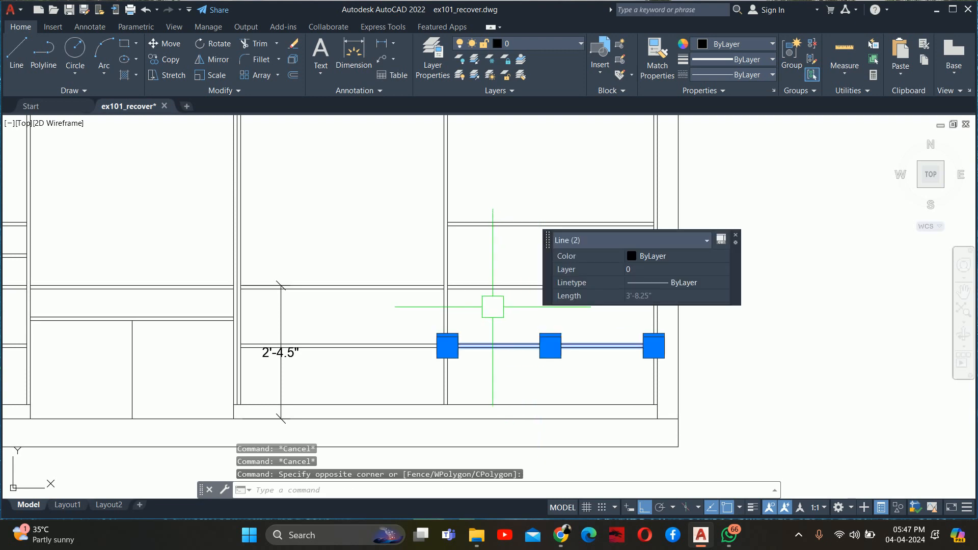
{"action": "middle_click_drag", "start_coordinate": [490, 300], "coordinate": [478, 323]}
{"action": "key", "text": "Escape"}
{"action": "key", "text": "Escape"}
{"action": "left_click", "coordinate": [491, 325]}
{"action": "left_click", "coordinate": [468, 277]}
{"action": "left_click", "coordinate": [505, 413]}
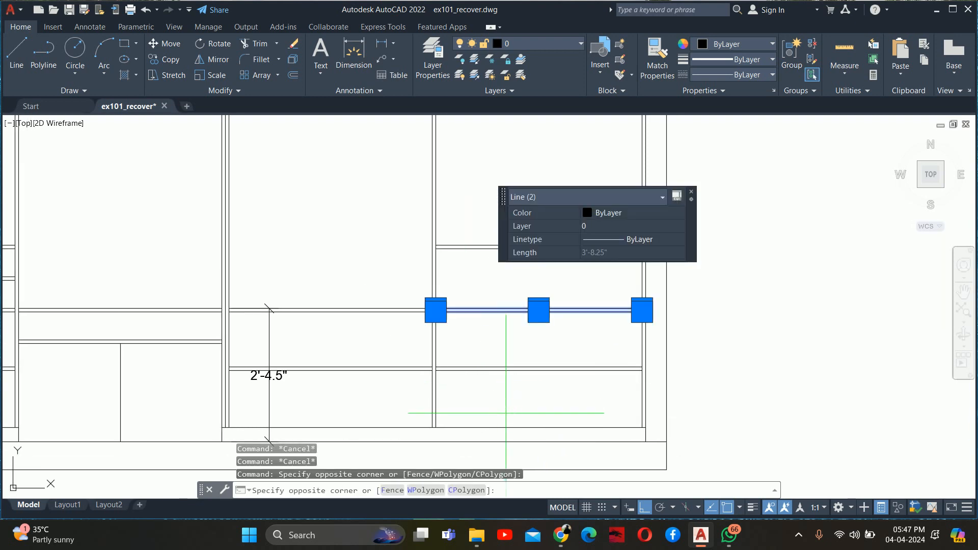
{"action": "left_click", "coordinate": [461, 227]}
{"action": "left_click", "coordinate": [467, 210]}
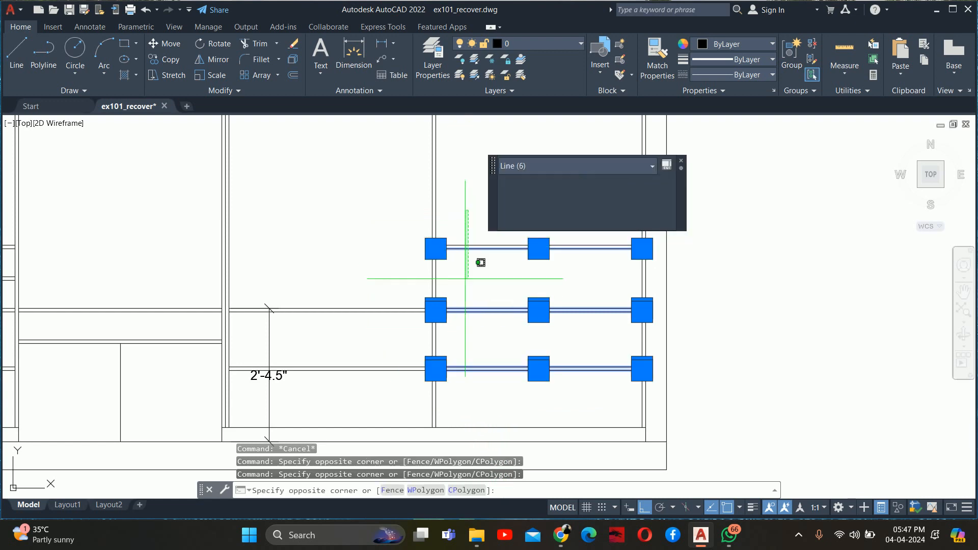
{"action": "left_click", "coordinate": [465, 284]}
{"action": "key", "text": "Delete"}
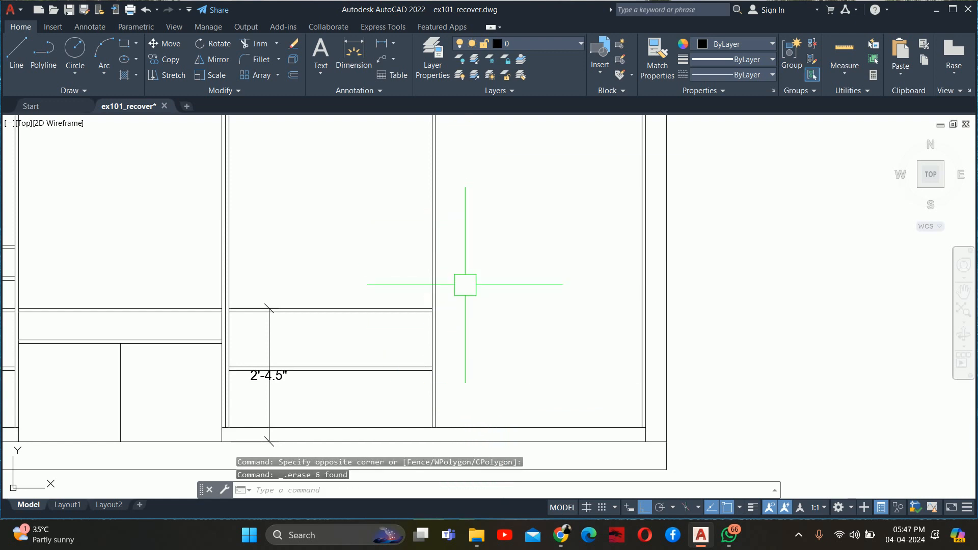
- Undo the erasure of the fourth bay's three lower shelves
{"action": "key", "text": "ctrl+z"}
{"action": "key", "text": "ctrl+z"}
{"action": "key", "text": "Escape"}
- Erase only the uppermost of the fourth bay's three lower shelves
{"action": "left_click", "coordinate": [701, 286]}
{"action": "left_click", "coordinate": [674, 250]}
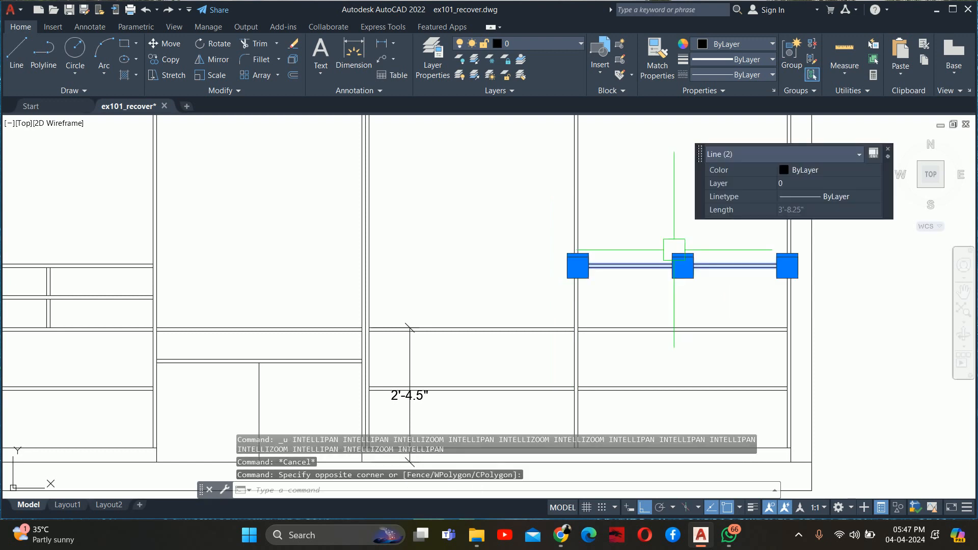
{"action": "key", "text": "Escape"}
{"action": "key", "text": "Escape"}
- Measure the clear height between the fourth bay's two remaining lower shelves with a linear dimension
{"action": "scroll", "coordinate": [662, 255], "scroll_direction": "down", "scroll_amount": 3}
{"action": "scroll", "coordinate": [648, 257], "scroll_direction": "up", "scroll_amount": 5}
{"action": "key", "text": "Escape"}
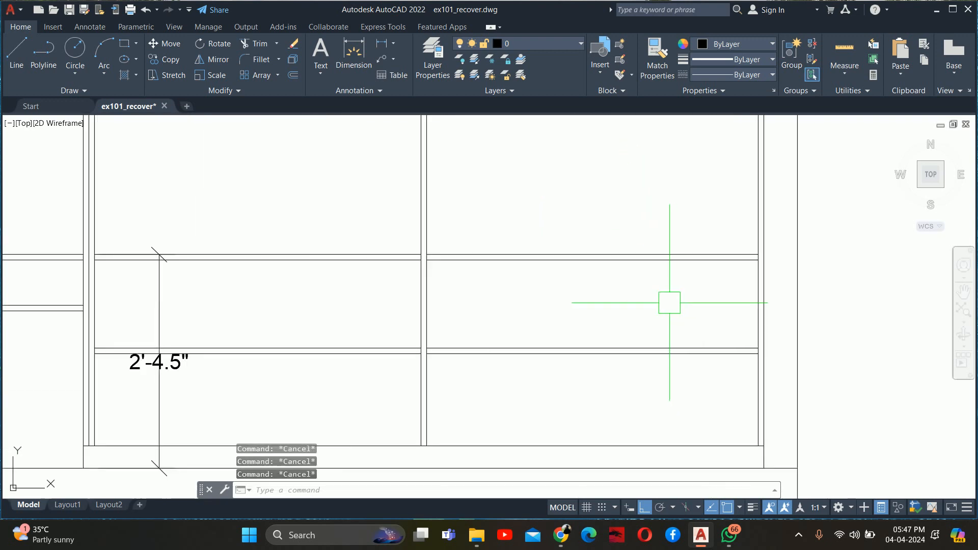
{"action": "type", "text": "dli"}
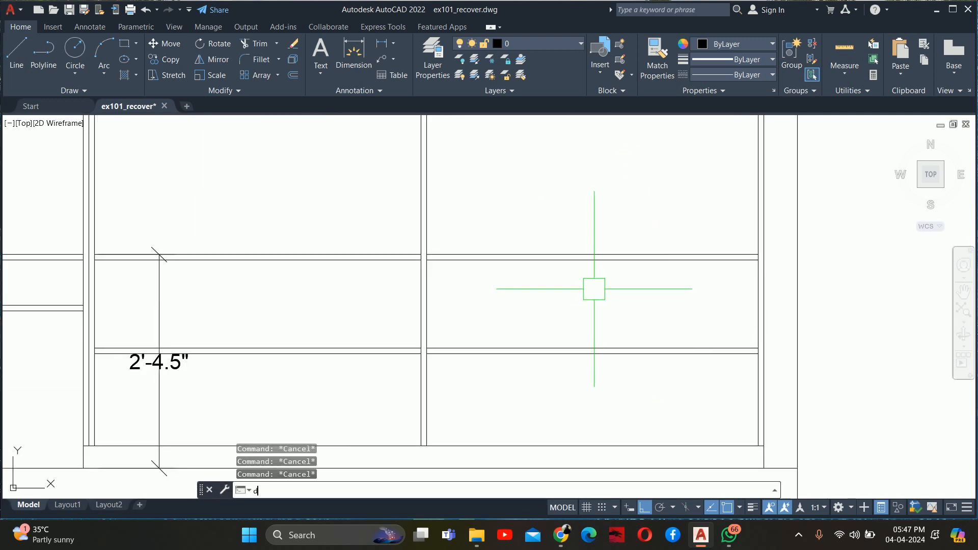
{"action": "key", "text": "Return"}
{"action": "left_click", "coordinate": [758, 260]}
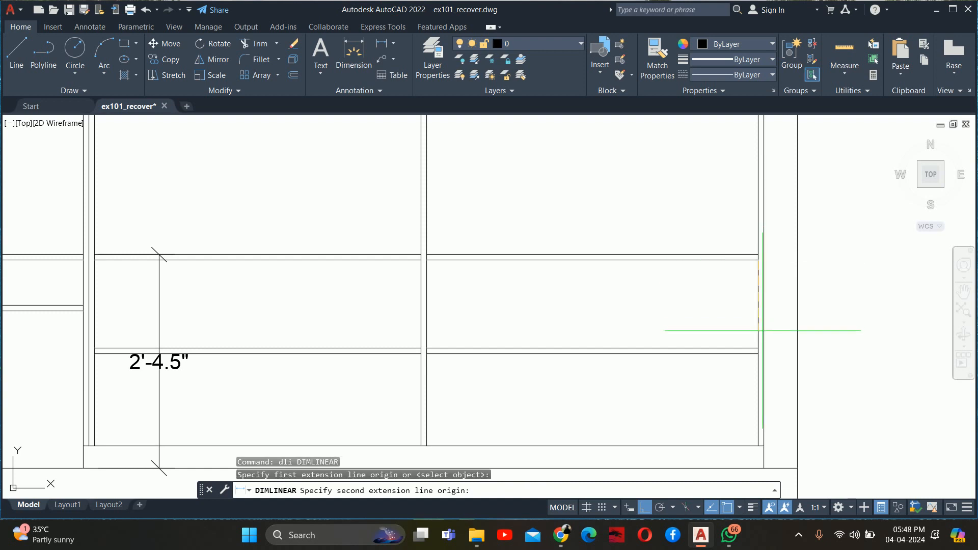
{"action": "left_click", "coordinate": [758, 348]}
{"action": "key", "text": "Escape"}
{"action": "key", "text": "Escape"}
{"action": "key", "text": "Escape"}
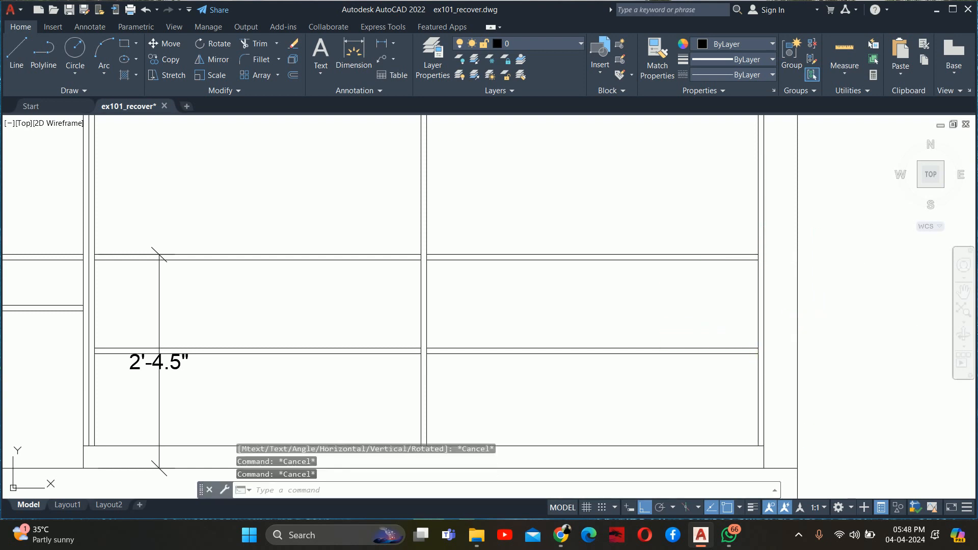
- Examine the fourth bay's layout against the other bays across the whole wardrobe elevation
{"action": "scroll", "coordinate": [695, 296], "scroll_direction": "down", "scroll_amount": 3}
{"action": "scroll", "coordinate": [695, 296], "scroll_direction": "down", "scroll_amount": 3}
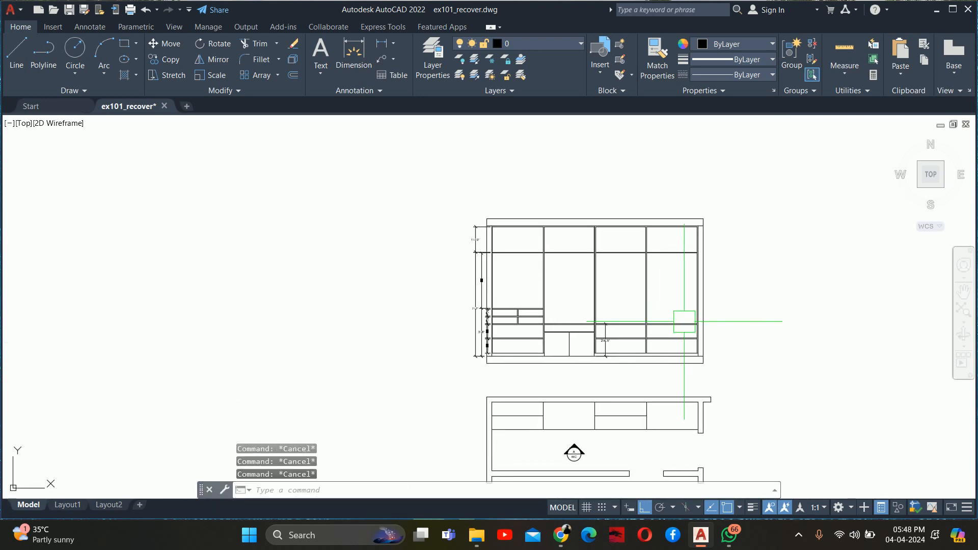
{"action": "scroll", "coordinate": [663, 328], "scroll_direction": "up", "scroll_amount": 4}
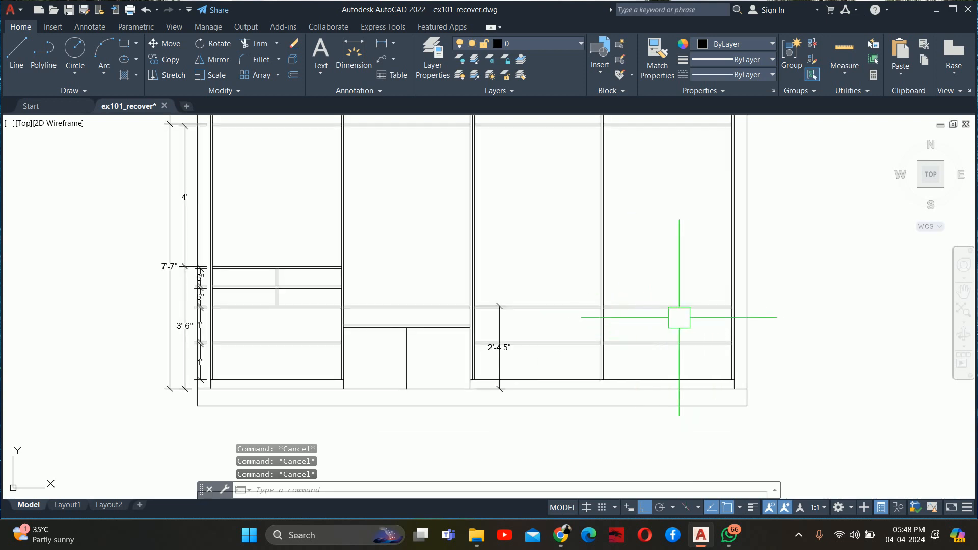
{"action": "scroll", "coordinate": [643, 322], "scroll_direction": "down", "scroll_amount": 2}
{"action": "scroll", "coordinate": [644, 338], "scroll_direction": "up", "scroll_amount": 2}
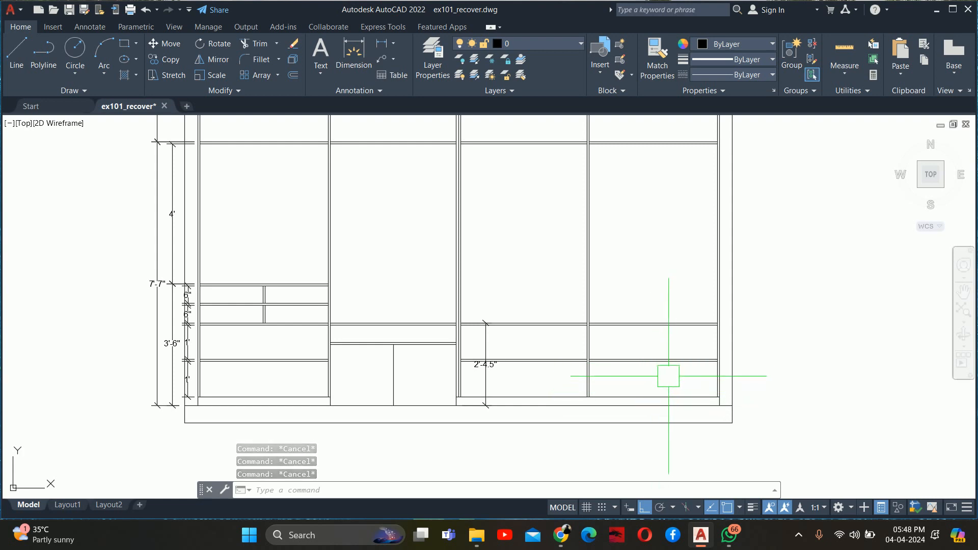
{"action": "scroll", "coordinate": [662, 374], "scroll_direction": "down", "scroll_amount": 2}
{"action": "scroll", "coordinate": [645, 351], "scroll_direction": "up", "scroll_amount": 2}
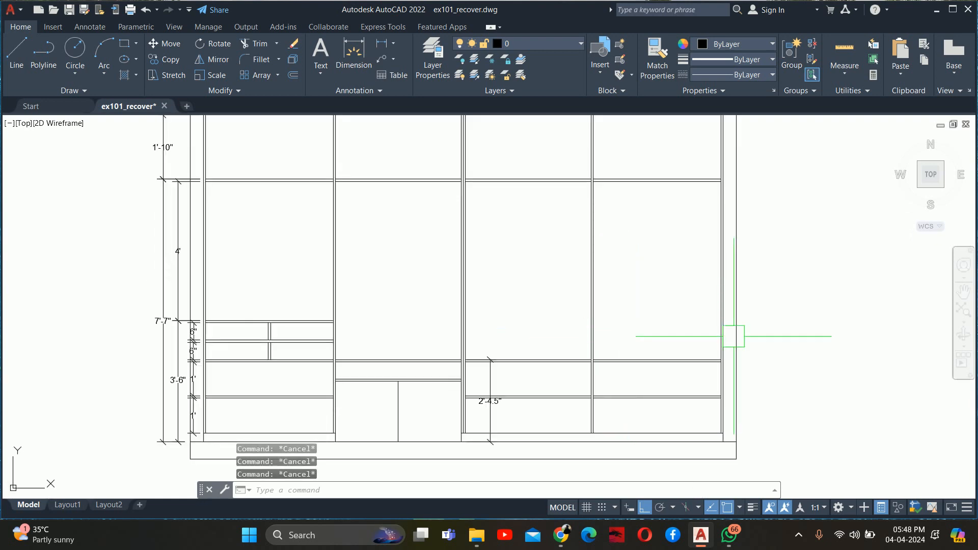
{"action": "middle_click_drag", "start_coordinate": [638, 311], "coordinate": [621, 336]}
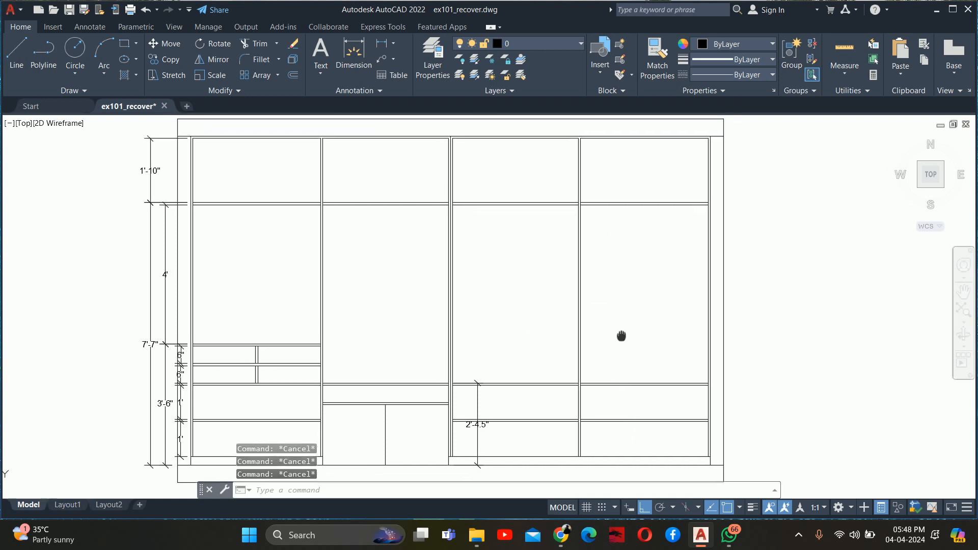
- Measure the width of the fourth bay by picking its upper lower-shelf line with a linear dimension
{"action": "type", "text": "dli"}
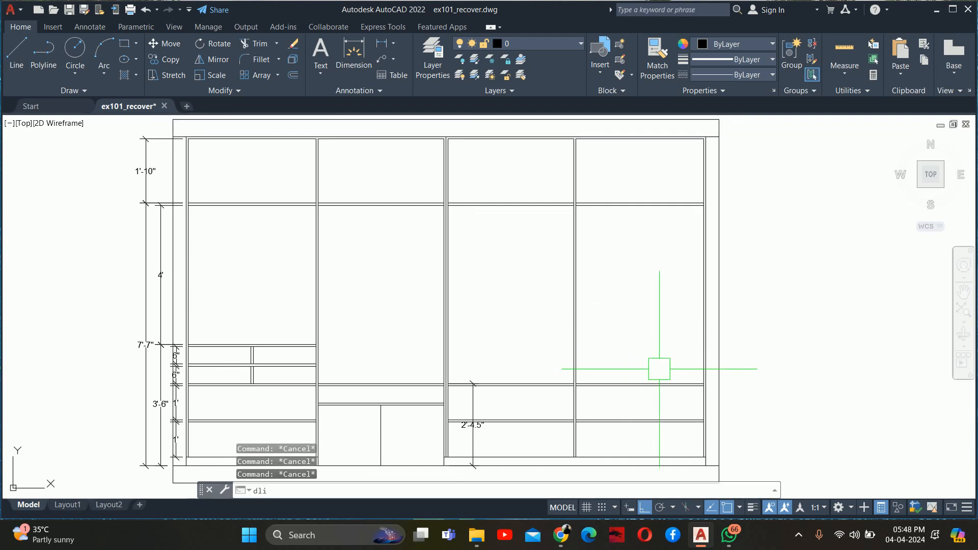
{"action": "key", "text": "Return"}
{"action": "key", "text": "Return"}
{"action": "scroll", "coordinate": [650, 373], "scroll_direction": "up", "scroll_amount": 2}
{"action": "left_click", "coordinate": [644, 390]}
{"action": "key", "text": "Escape"}
{"action": "key", "text": "Escape"}
{"action": "middle_click_drag", "start_coordinate": [647, 358], "coordinate": [603, 388]}
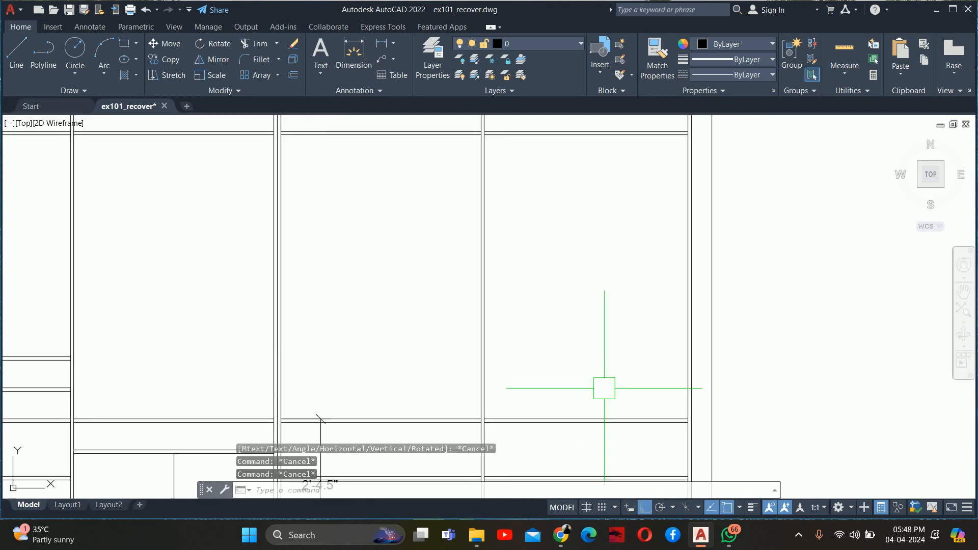
- Offset the inner line of the fourth bay's right side panel 18 inches into the bay
{"action": "type", "text": "o"}
{"action": "key", "text": "Return"}
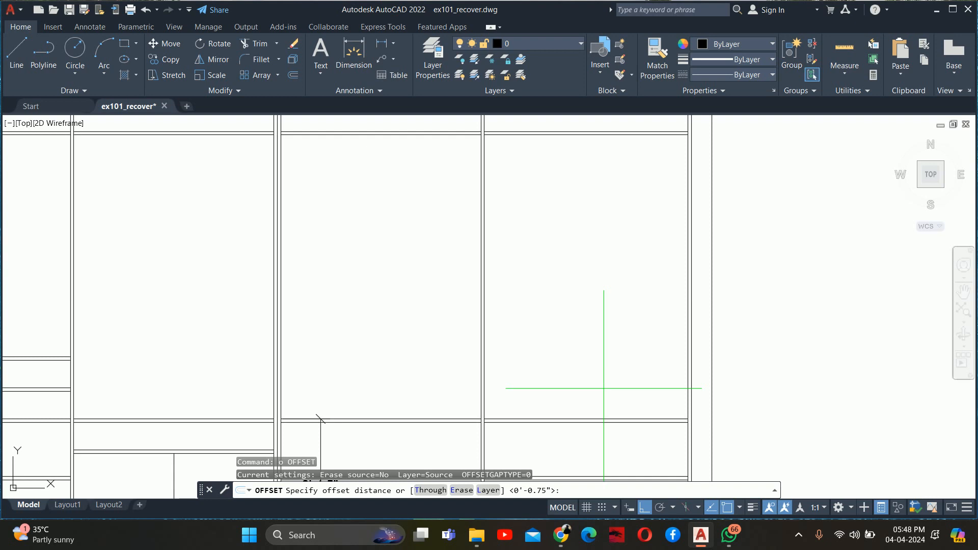
{"action": "key", "text": "Return"}
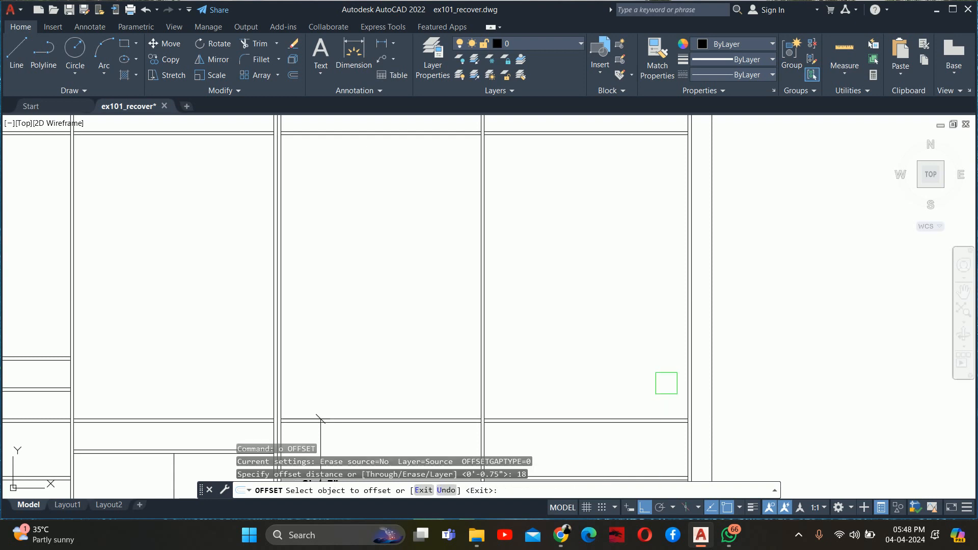
{"action": "scroll", "coordinate": [680, 368], "scroll_direction": "up", "scroll_amount": 2}
{"action": "left_click", "coordinate": [681, 366]}
{"action": "left_click", "coordinate": [579, 356]}
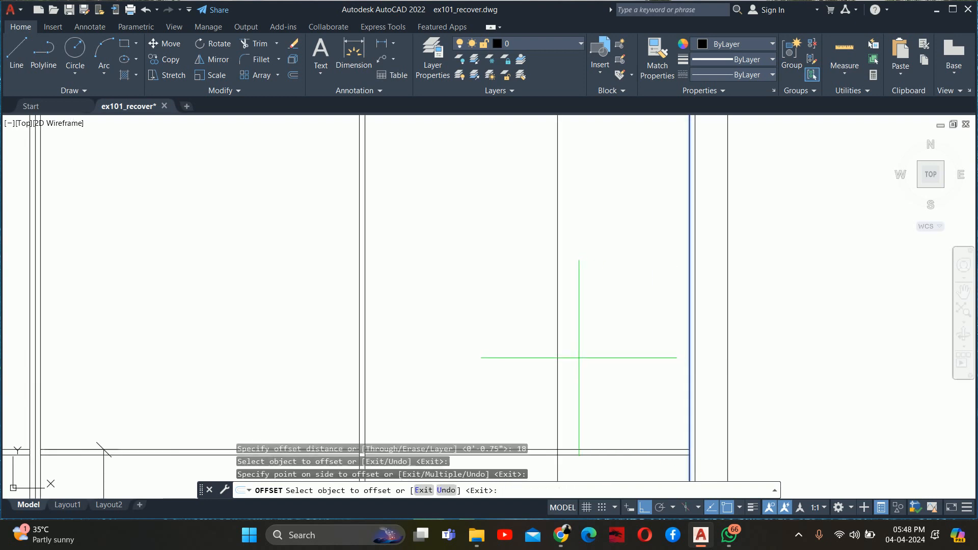
{"action": "key", "text": "Escape"}
{"action": "key", "text": "Escape"}
- Measure the horizontal distance from the fourth bay's left partition to the new vertical divider line
{"action": "middle_click_drag", "start_coordinate": [543, 359], "coordinate": [530, 258]}
{"action": "type", "text": "d;i"}
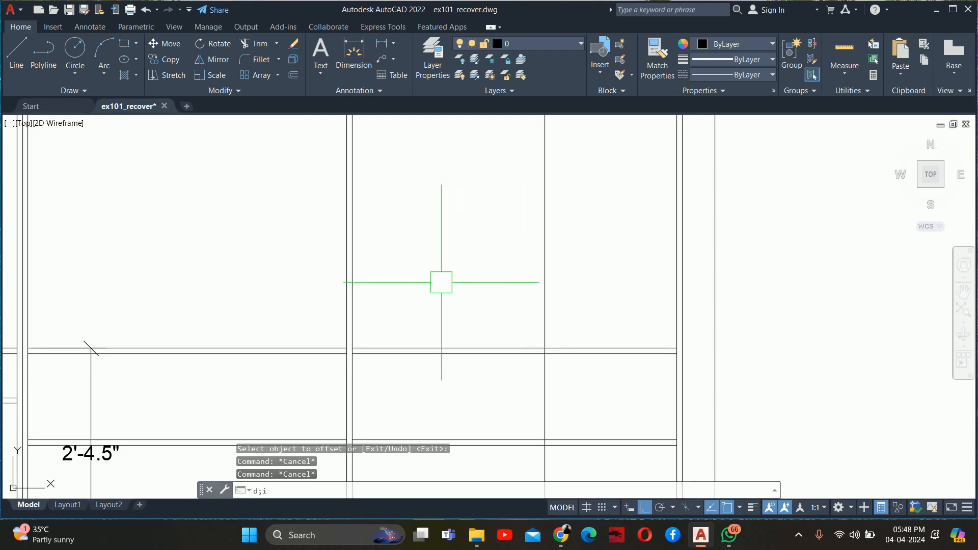
{"action": "key", "text": "Escape"}
{"action": "key", "text": "Escape"}
{"action": "type", "text": "dli"}
{"action": "key", "text": "Return"}
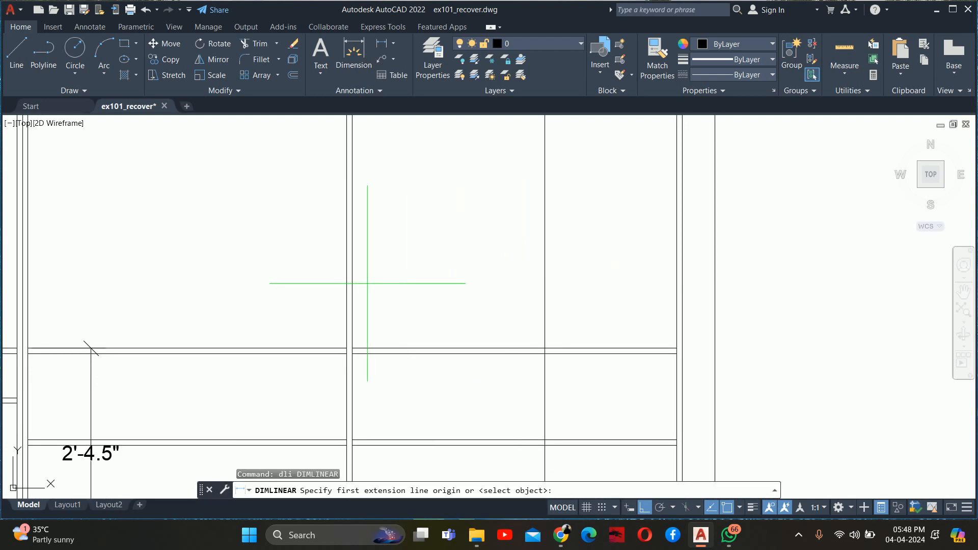
{"action": "left_click", "coordinate": [351, 283]}
{"action": "left_click", "coordinate": [544, 283]}
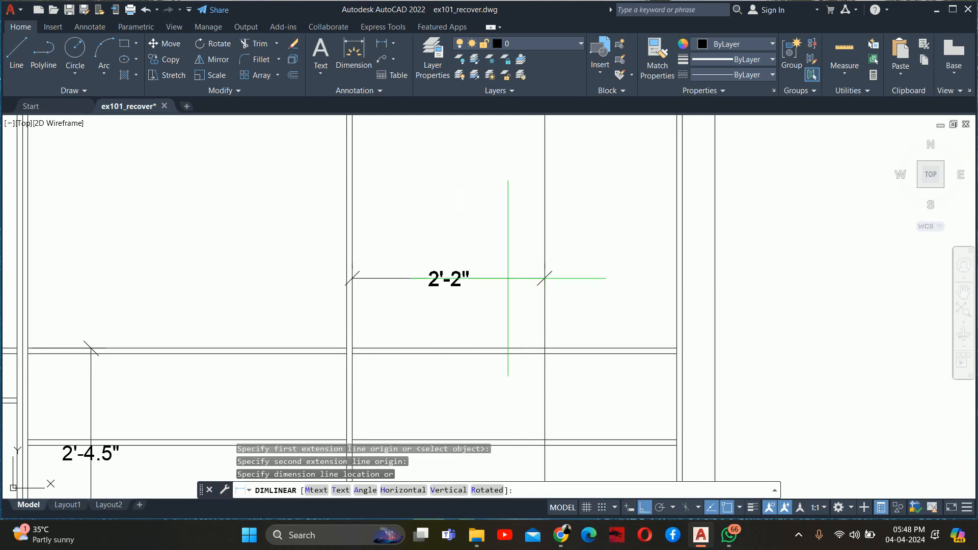
{"action": "key", "text": "Escape"}
{"action": "scroll", "coordinate": [490, 274], "scroll_direction": "down", "scroll_amount": 4}
{"action": "key", "text": "Escape"}
{"action": "key", "text": "Escape"}
{"action": "scroll", "coordinate": [499, 301], "scroll_direction": "up", "scroll_amount": 2}
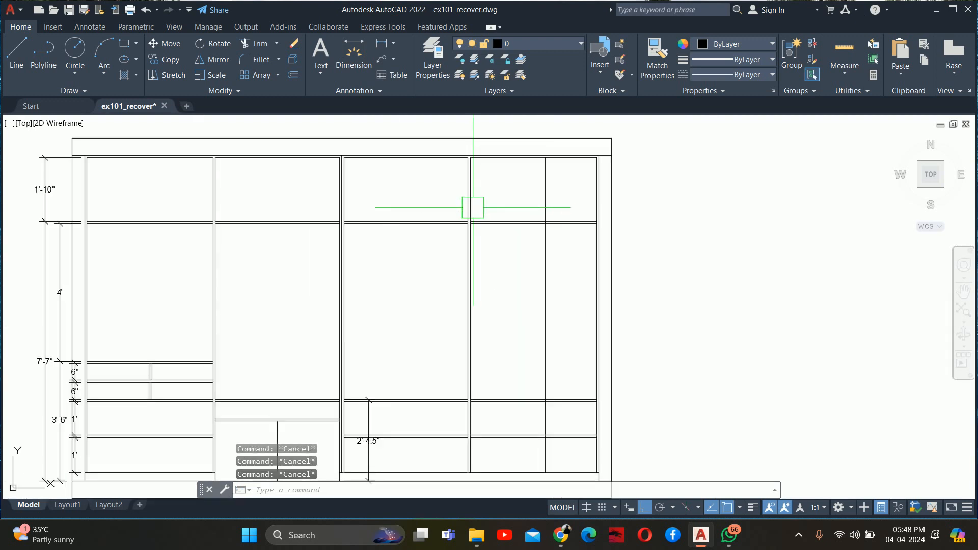
{"action": "middle_click_drag", "start_coordinate": [558, 283], "coordinate": [556, 286]}
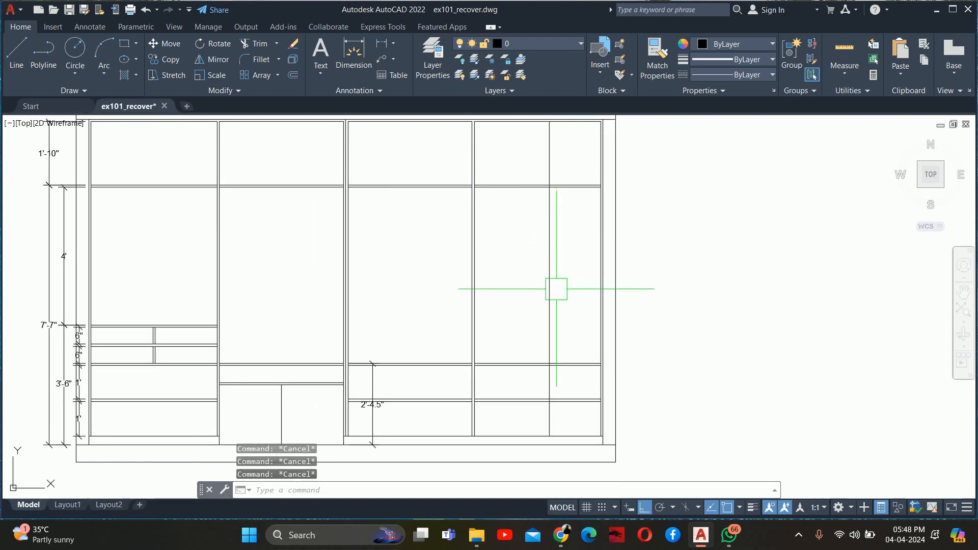
- Offset the fourth bay's new vertical divider line 0.75 inches to the left to give the divider its thickness
{"action": "scroll", "coordinate": [550, 309], "scroll_direction": "up", "scroll_amount": 2}
{"action": "type", "text": "o"}
{"action": "key", "text": "Return"}
{"action": "type", "text": ".6"}
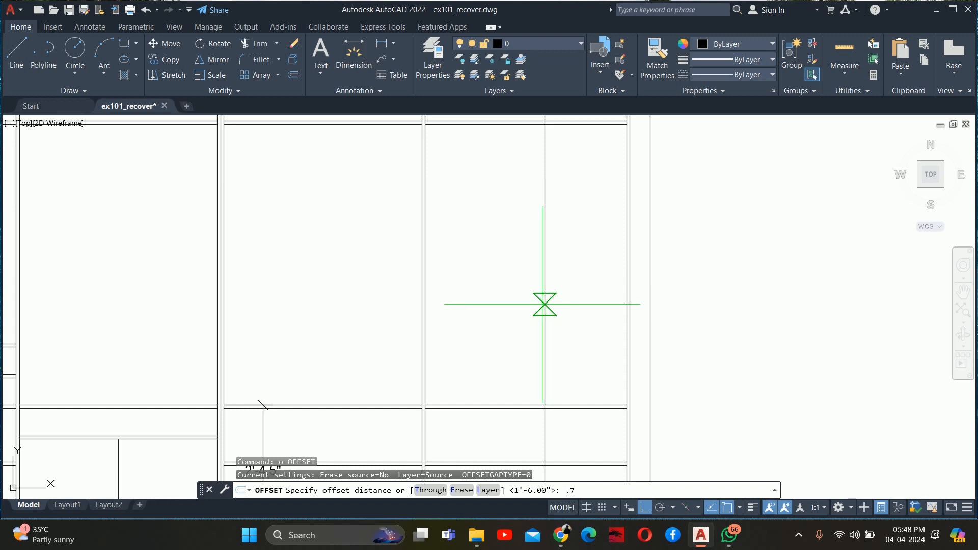
{"action": "key", "text": "Return"}
{"action": "scroll", "coordinate": [544, 311], "scroll_direction": "up", "scroll_amount": 2}
{"action": "left_click", "coordinate": [541, 313]}
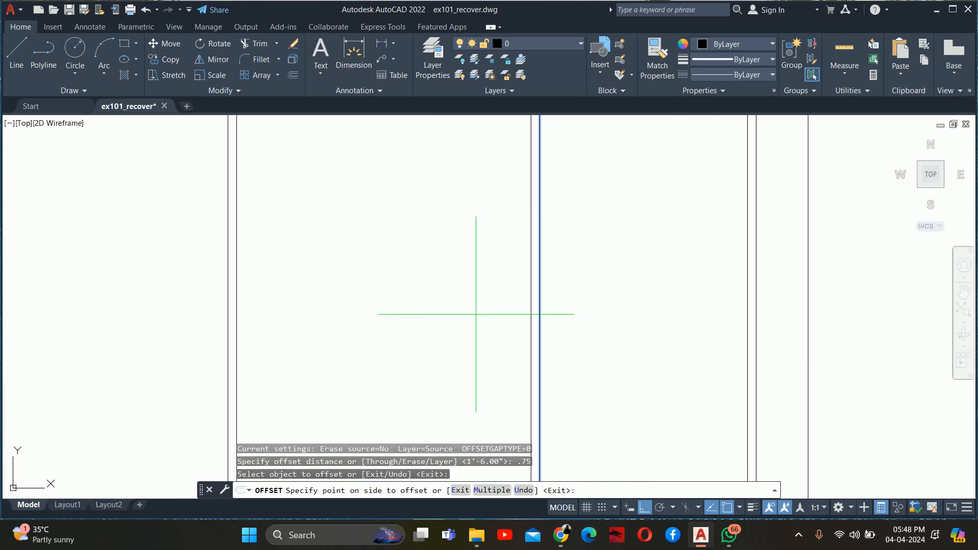
{"action": "left_click", "coordinate": [476, 316]}
{"action": "scroll", "coordinate": [476, 323], "scroll_direction": "down", "scroll_amount": 5}
{"action": "key", "text": "Escape"}
{"action": "key", "text": "Escape"}
{"action": "key", "text": "Escape"}
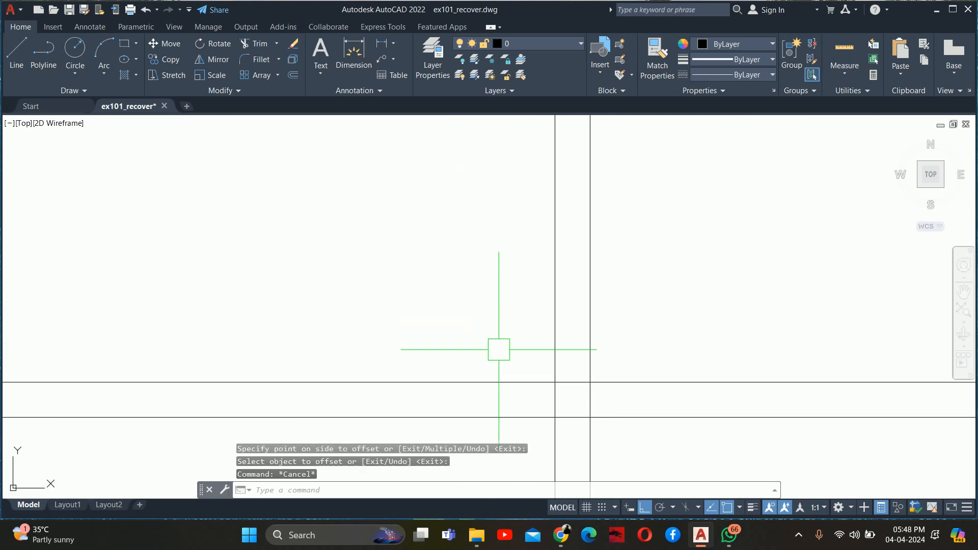
- Trim both divider lines below the top edge of the fourth bay's upper lower shelf
{"action": "type", "text": "tr"}
{"action": "key", "text": "Return"}
{"action": "left_click", "coordinate": [623, 449]}
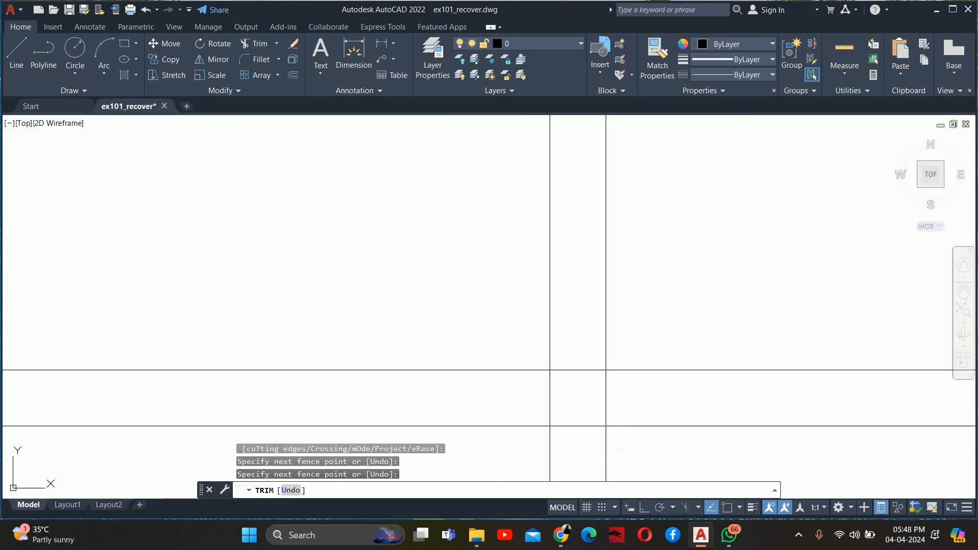
{"action": "left_click", "coordinate": [525, 450]}
{"action": "left_click", "coordinate": [564, 388]}
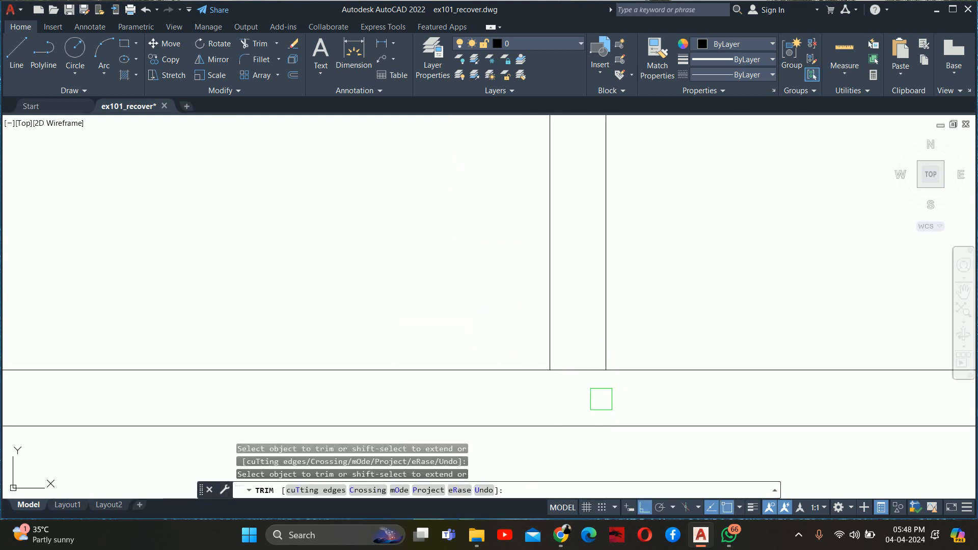
{"action": "scroll", "coordinate": [618, 393], "scroll_direction": "down", "scroll_amount": 12}
{"action": "key", "text": "Return"}
{"action": "key", "text": "Return"}
{"action": "key", "text": "Escape"}
- Trim both divider lines above the underside of the horizontal board below the fourth bay's top compartment
{"action": "middle_click_drag", "start_coordinate": [616, 272], "coordinate": [583, 377]}
{"action": "scroll", "coordinate": [585, 331], "scroll_direction": "up", "scroll_amount": 6}
{"action": "key", "text": "Return"}
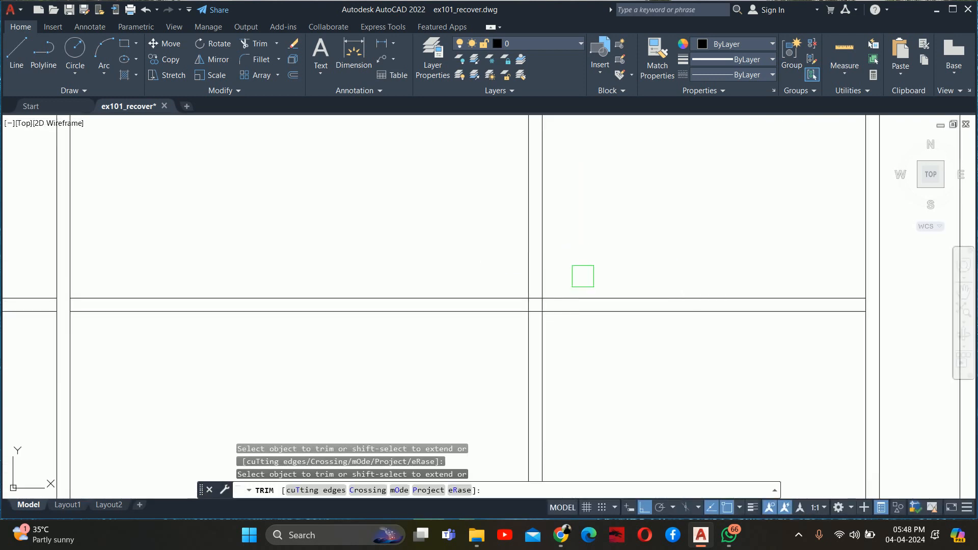
{"action": "left_click", "coordinate": [582, 272]}
{"action": "left_click", "coordinate": [407, 176]}
{"action": "key", "text": "Return"}
{"action": "scroll", "coordinate": [525, 299], "scroll_direction": "up", "scroll_amount": 4}
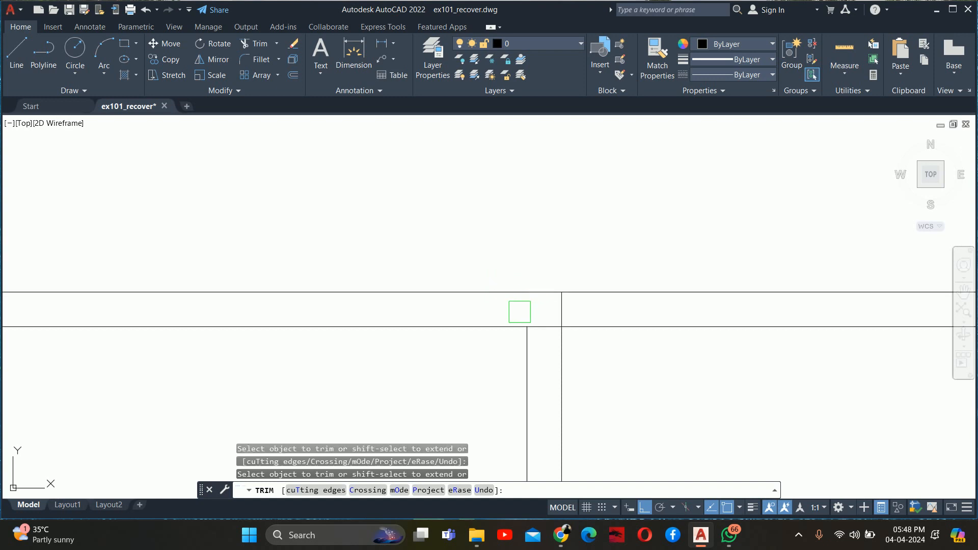
{"action": "scroll", "coordinate": [565, 311], "scroll_direction": "down", "scroll_amount": 10}
{"action": "key", "text": "Escape"}
{"action": "key", "text": "Escape"}
{"action": "key", "text": "Escape"}
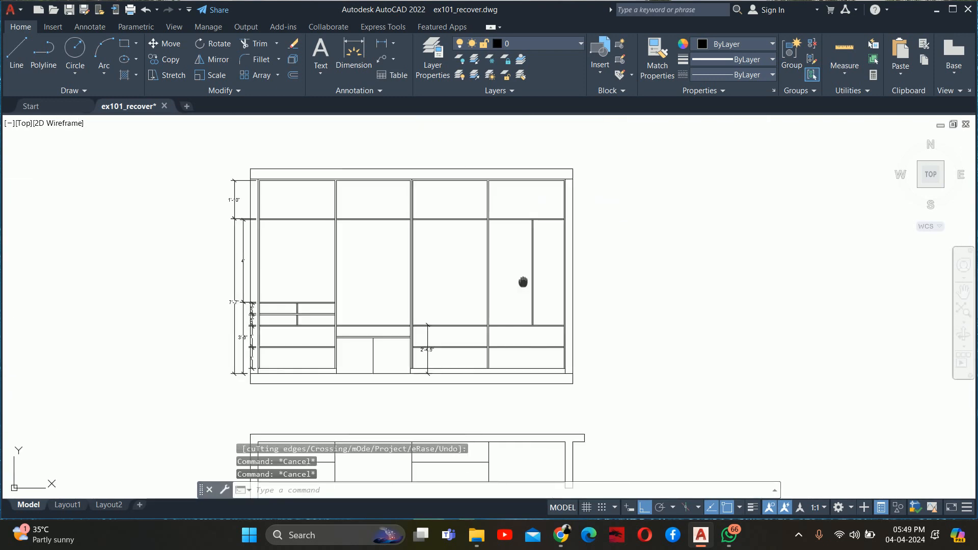
- Offset the top edge of the fourth bay's upper lower shelf 12 inches upward
{"action": "scroll", "coordinate": [515, 230], "scroll_direction": "up", "scroll_amount": 2}
{"action": "scroll", "coordinate": [515, 230], "scroll_direction": "up", "scroll_amount": 4}
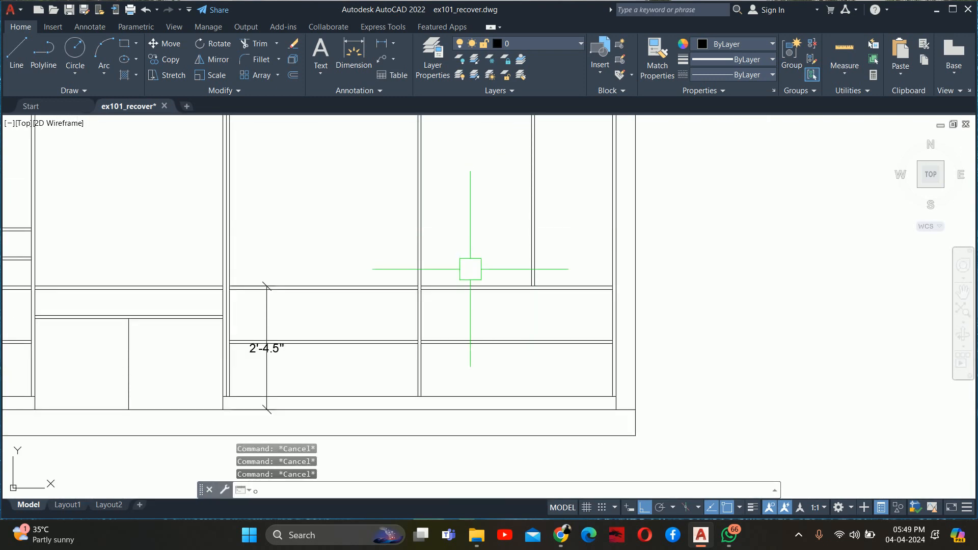
{"action": "type", "text": "o"}
{"action": "key", "text": "Return"}
{"action": "type", "text": "12"}
{"action": "key", "text": "Return"}
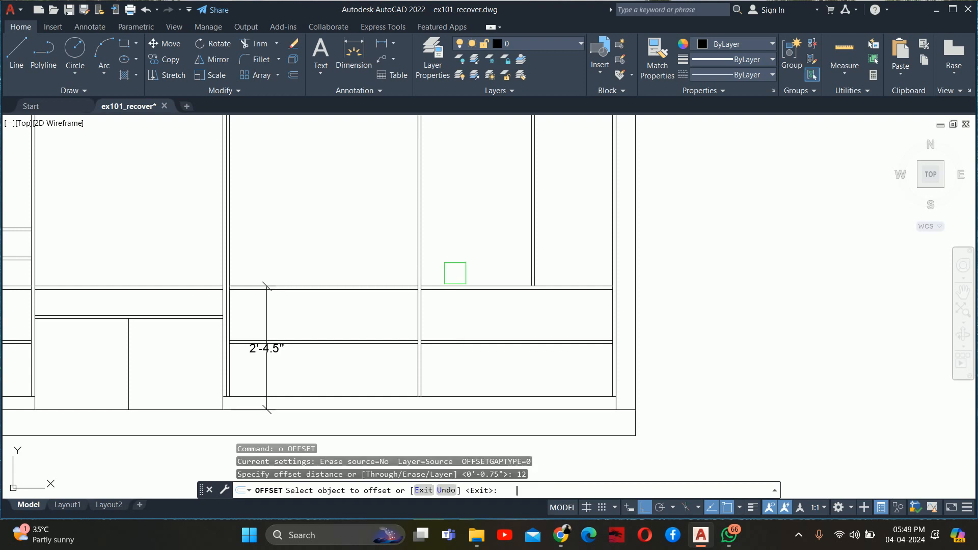
{"action": "scroll", "coordinate": [458, 289], "scroll_direction": "up", "scroll_amount": 3}
{"action": "left_click", "coordinate": [491, 265]}
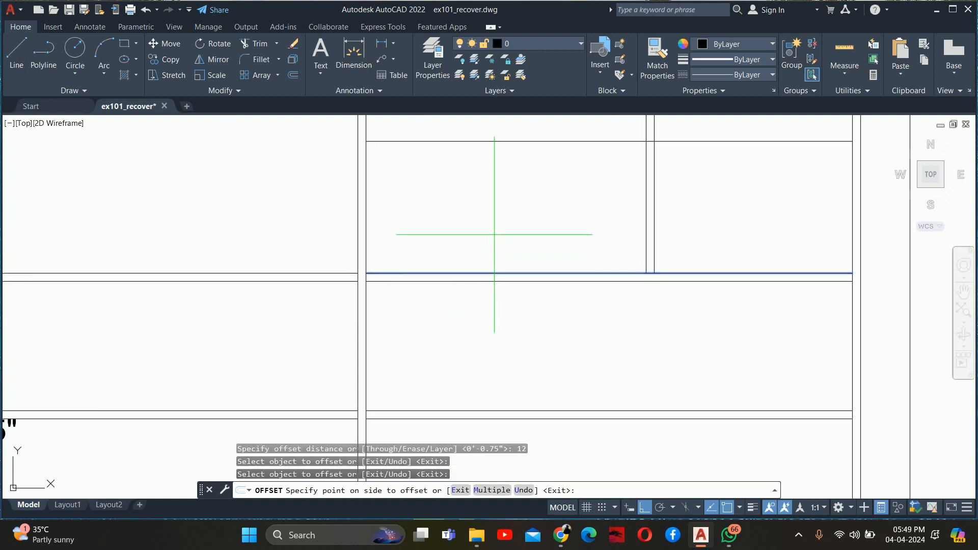
{"action": "left_click", "coordinate": [493, 234]}
{"action": "key", "text": "Escape"}
{"action": "key", "text": "Escape"}
{"action": "key", "text": "Escape"}
- Erase the shelf line offset 12 inches above the fourth bay's lower shelves
{"action": "left_click", "coordinate": [541, 207]}
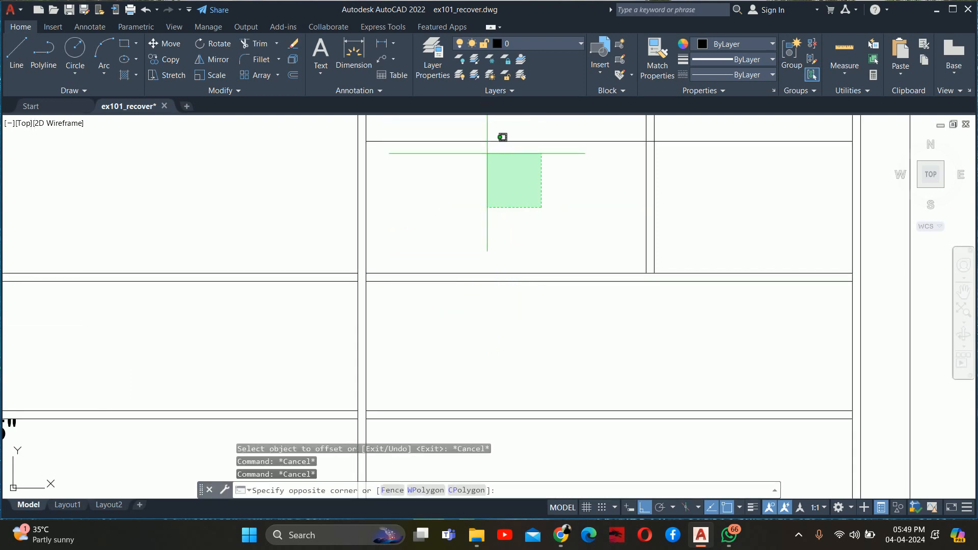
{"action": "left_click", "coordinate": [478, 137]}
{"action": "key", "text": "Delete"}
- Offset the top edge of the fourth bay's upper lower shelf 9 inches upward
{"action": "middle_click_drag", "start_coordinate": [474, 148], "coordinate": [501, 201]}
{"action": "type", "text": "o"}
{"action": "key", "text": "Return"}
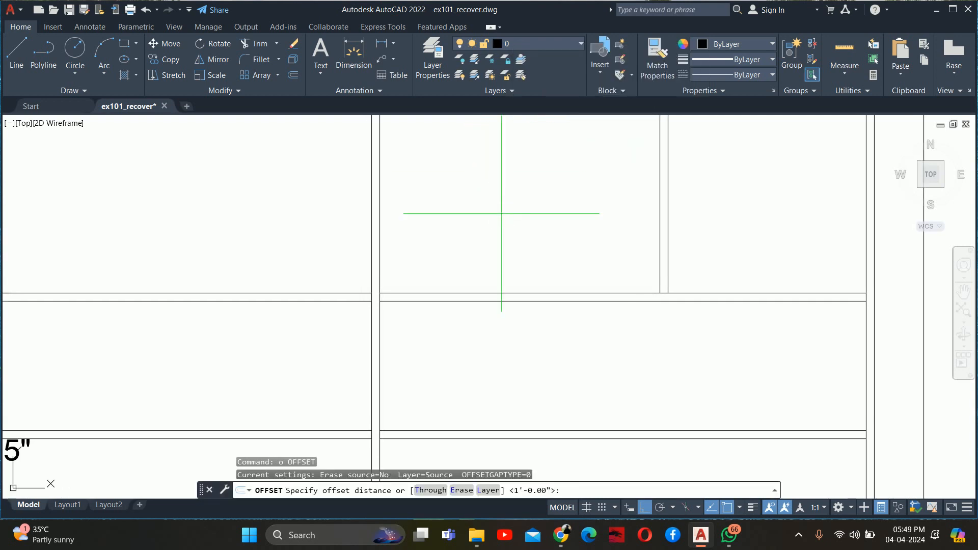
{"action": "type", "text": "9"}
{"action": "key", "text": "Return"}
{"action": "left_click", "coordinate": [507, 293]}
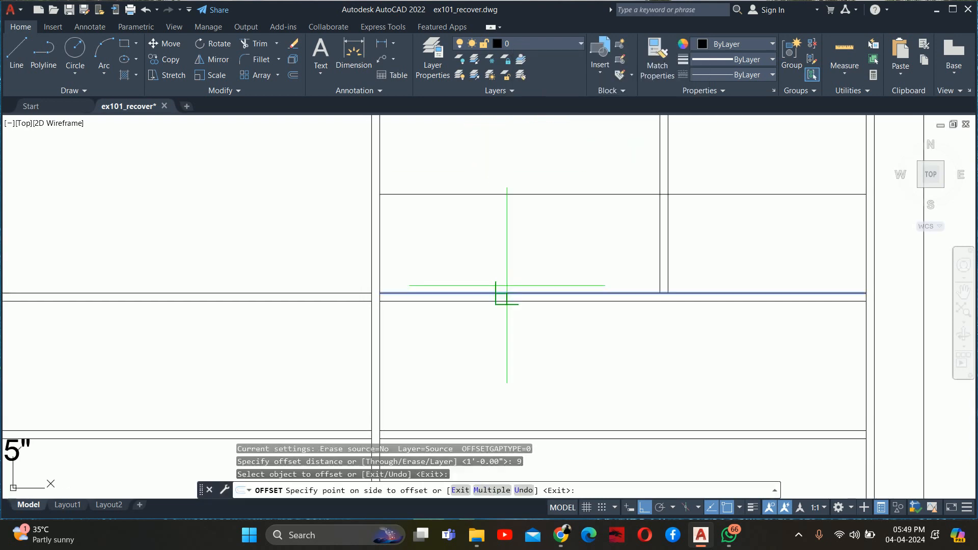
{"action": "left_click", "coordinate": [503, 249]}
{"action": "key", "text": "Escape"}
{"action": "key", "text": "Escape"}
{"action": "scroll", "coordinate": [505, 244], "scroll_direction": "down", "scroll_amount": 4}
{"action": "key", "text": "Escape"}
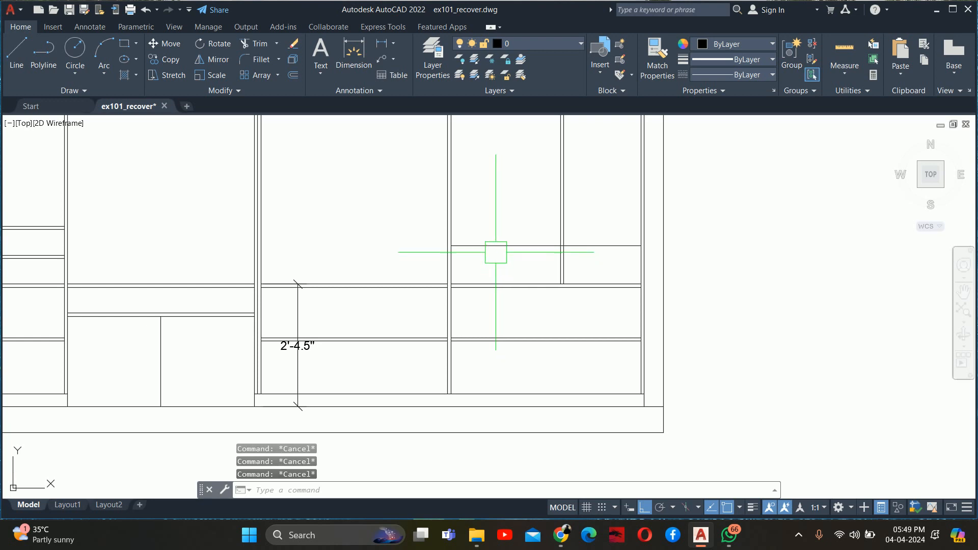
- Offset the new shelf line above the fourth bay's lower shelves 0.75 inches upward to give the shelf its thickness
{"action": "type", "text": "o"}
{"action": "key", "text": "Return"}
{"action": "type", "text": ".7"}
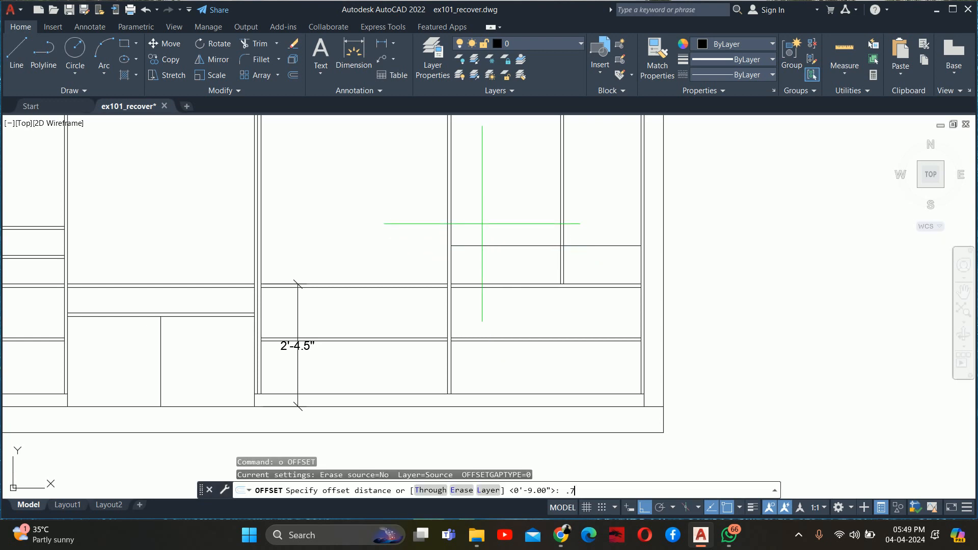
{"action": "type", "text": "5"}
{"action": "key", "text": "Return"}
{"action": "scroll", "coordinate": [478, 224], "scroll_direction": "up", "scroll_amount": 3}
{"action": "left_click", "coordinate": [472, 257]}
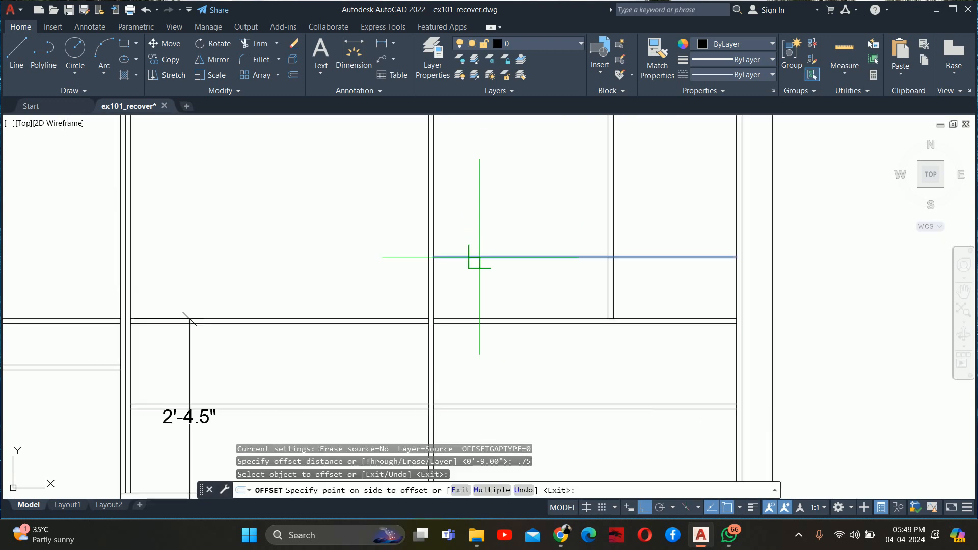
{"action": "left_click", "coordinate": [489, 235]}
{"action": "key", "text": "Escape"}
- Trim both lines of the new shelf back to the near face of the vertical divider, keeping only the wider compartment's shelf
{"action": "type", "text": "tr"}
{"action": "key", "text": "Return"}
{"action": "scroll", "coordinate": [634, 259], "scroll_direction": "up", "scroll_amount": 4}
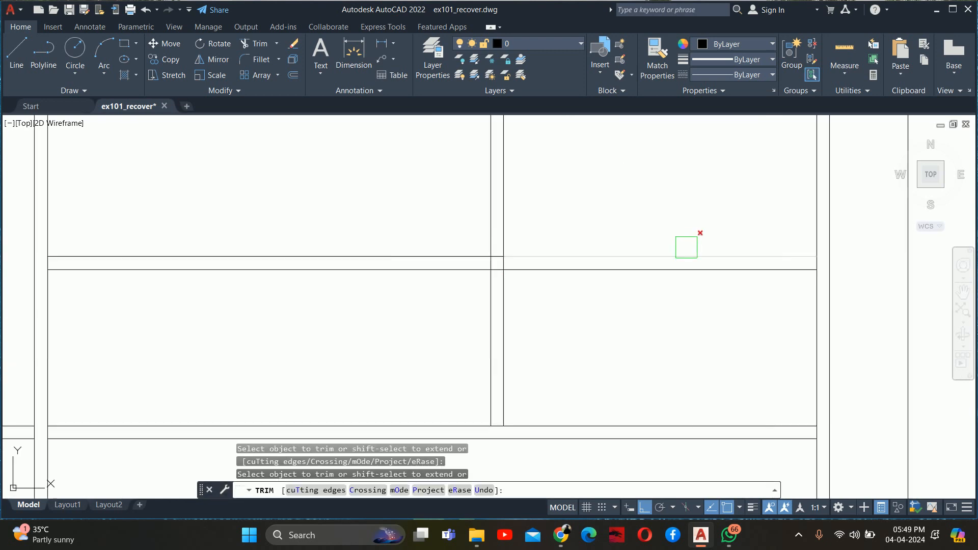
{"action": "left_click_drag", "start_coordinate": [712, 211], "coordinate": [636, 286]}
{"action": "scroll", "coordinate": [500, 246], "scroll_direction": "up", "scroll_amount": 8}
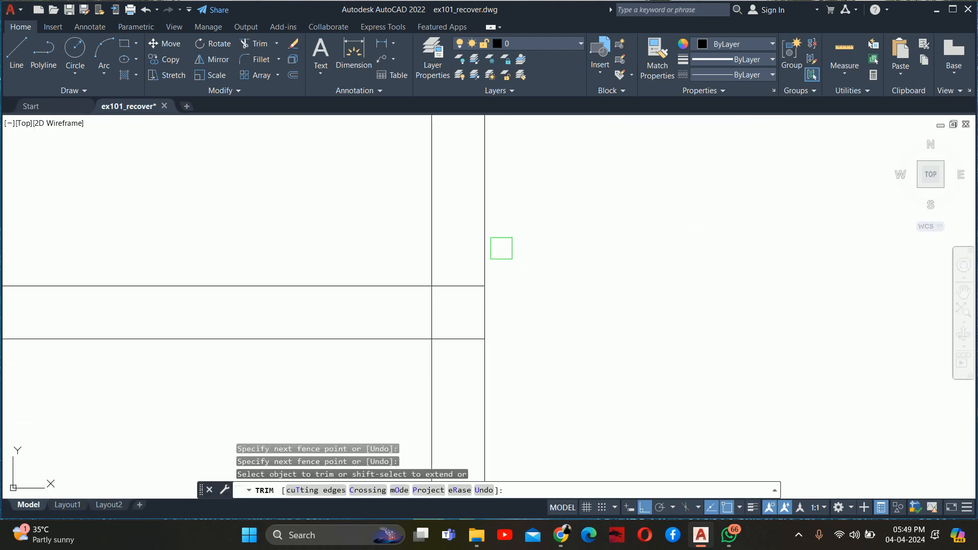
{"action": "left_click", "coordinate": [456, 267]}
{"action": "middle_click_drag", "start_coordinate": [452, 348], "coordinate": [517, 148]}
{"action": "left_click", "coordinate": [459, 325]}
{"action": "scroll", "coordinate": [449, 293], "scroll_direction": "down", "scroll_amount": 10}
{"action": "key", "text": "Return"}
{"action": "scroll", "coordinate": [445, 237], "scroll_direction": "down", "scroll_amount": 3}
{"action": "key", "text": "Escape"}
{"action": "key", "text": "Escape"}
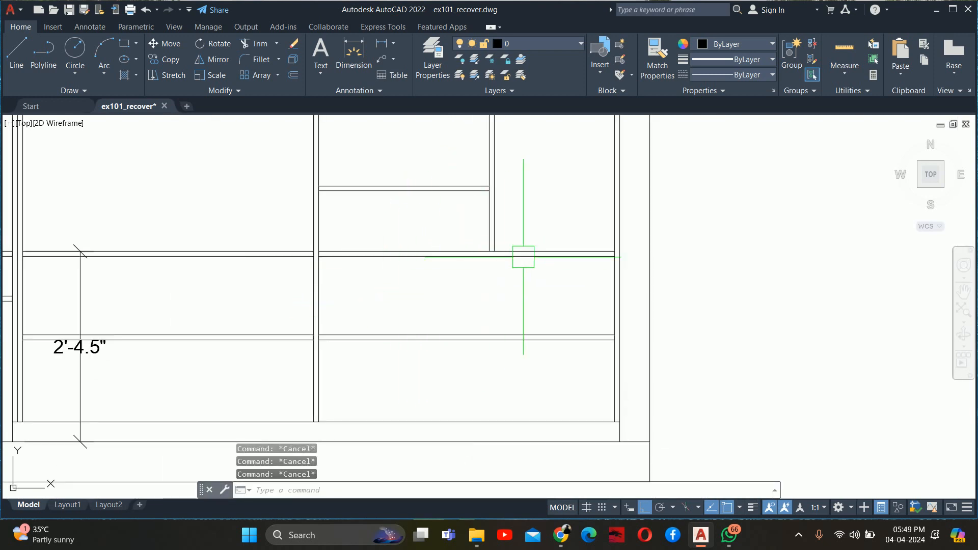
- Measure the width of the narrow compartment between the vertical divider and the fourth bay's outer side panel
{"action": "scroll", "coordinate": [517, 279], "scroll_direction": "down", "scroll_amount": 3}
{"action": "middle_click_drag", "start_coordinate": [515, 260], "coordinate": [494, 298]}
{"action": "type", "text": "dli"}
{"action": "key", "text": "Return"}
{"action": "scroll", "coordinate": [503, 304], "scroll_direction": "up", "scroll_amount": 6}
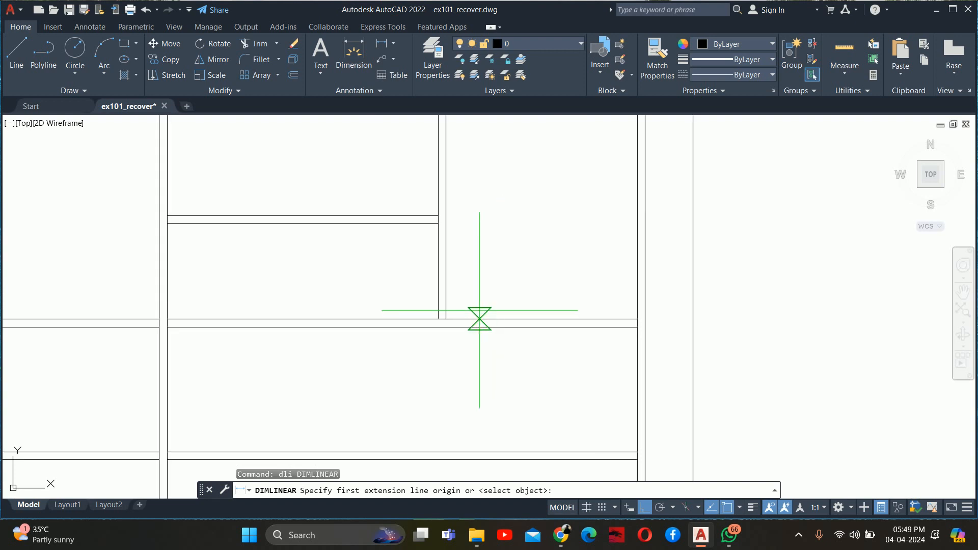
{"action": "left_click", "coordinate": [445, 319]}
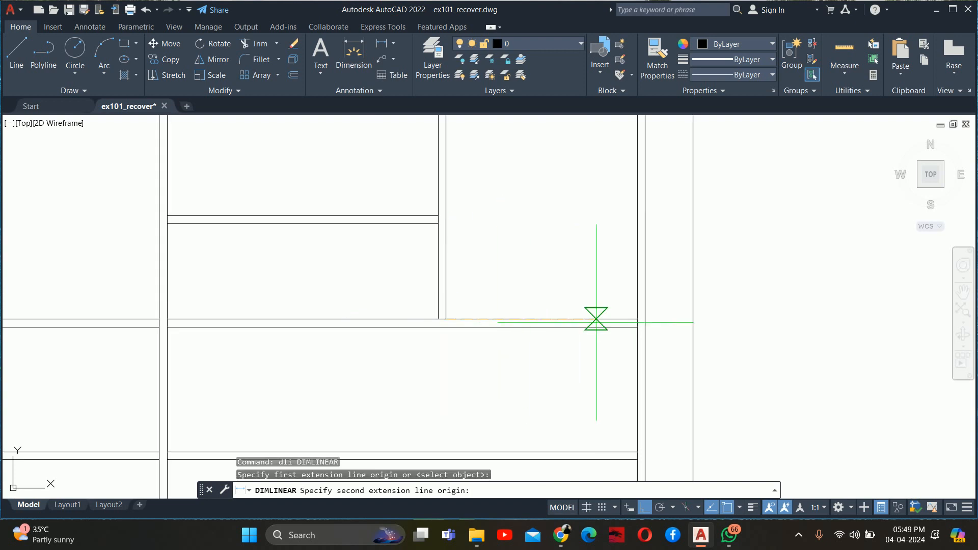
{"action": "left_click", "coordinate": [637, 318]}
{"action": "key", "text": "Escape"}
{"action": "key", "text": "Escape"}
{"action": "key", "text": "Escape"}
{"action": "scroll", "coordinate": [557, 343], "scroll_direction": "down", "scroll_amount": 4}
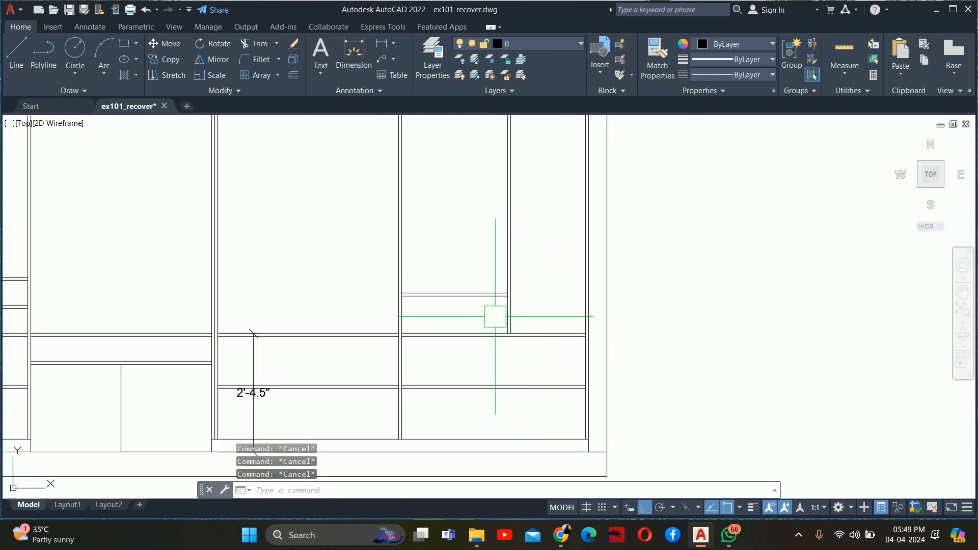
- Measure the length of the new shelf in the fourth bay's wider compartment
{"action": "type", "text": "dli"}
{"action": "key", "text": "space"}
{"action": "key", "text": "space"}
{"action": "scroll", "coordinate": [447, 300], "scroll_direction": "up", "scroll_amount": 3}
{"action": "left_click", "coordinate": [445, 296]}
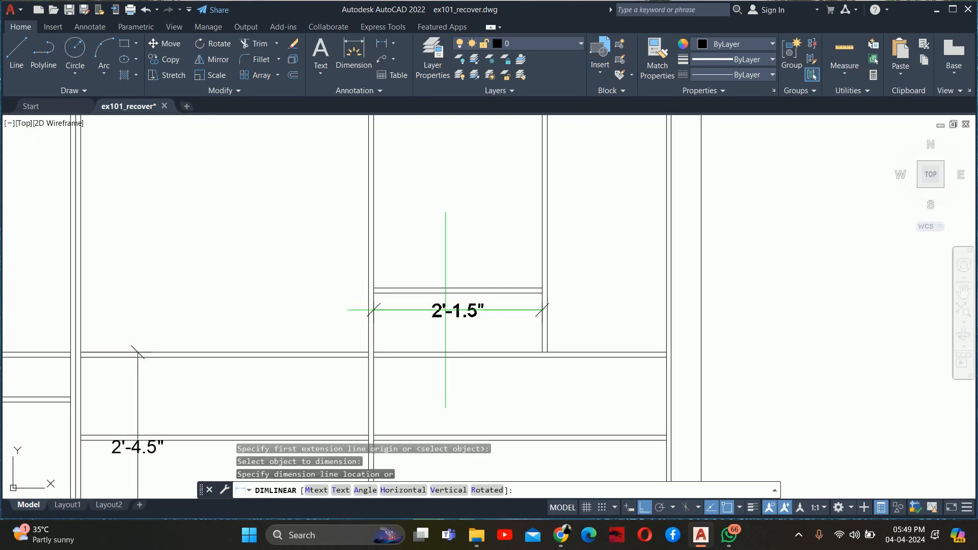
{"action": "key", "text": "Escape"}
{"action": "key", "text": "Escape"}
{"action": "key", "text": "Escape"}
{"action": "scroll", "coordinate": [448, 310], "scroll_direction": "down", "scroll_amount": 3}
{"action": "key", "text": "Escape"}
{"action": "scroll", "coordinate": [448, 310], "scroll_direction": "down", "scroll_amount": 4}
{"action": "type", "text": "s"}
{"action": "key", "text": "space"}
{"action": "scroll", "coordinate": [482, 336], "scroll_direction": "up", "scroll_amount": 4}
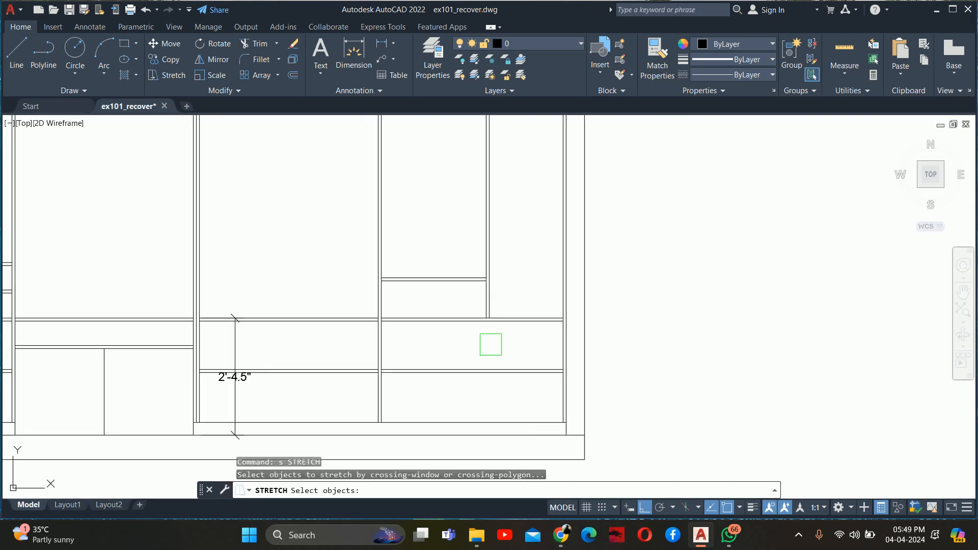
{"action": "key", "text": "Escape"}
{"action": "key", "text": "Escape"}
{"action": "left_click", "coordinate": [476, 317]}
{"action": "key", "text": "Escape"}
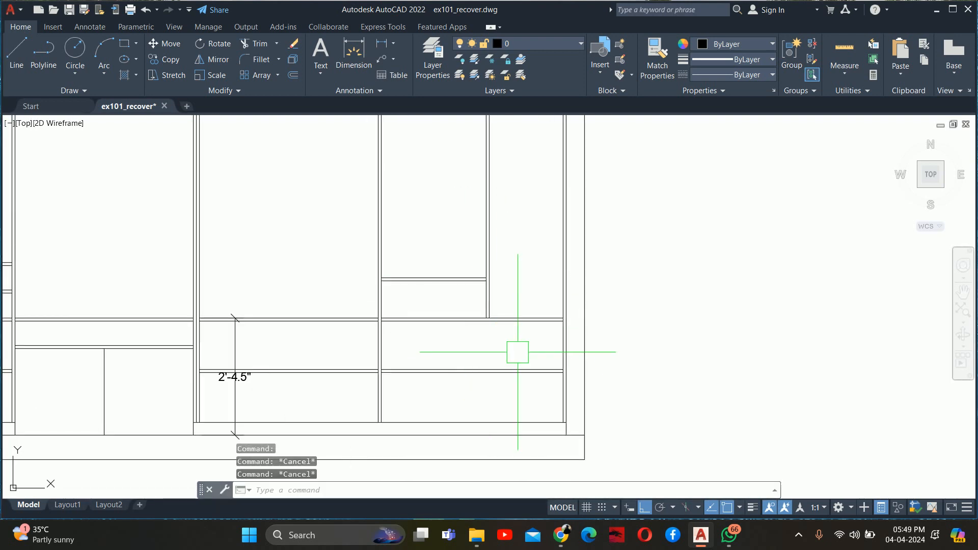
- Stretch the fourth bay's vertical divider, together with the attached shelf ends, 1.5 inches to the left
{"action": "type", "text": "s"}
{"action": "key", "text": "space"}
{"action": "left_click", "coordinate": [524, 357]}
{"action": "scroll", "coordinate": [519, 332], "scroll_direction": "down", "scroll_amount": 4}
{"action": "middle_click_drag", "start_coordinate": [474, 242], "coordinate": [476, 298]}
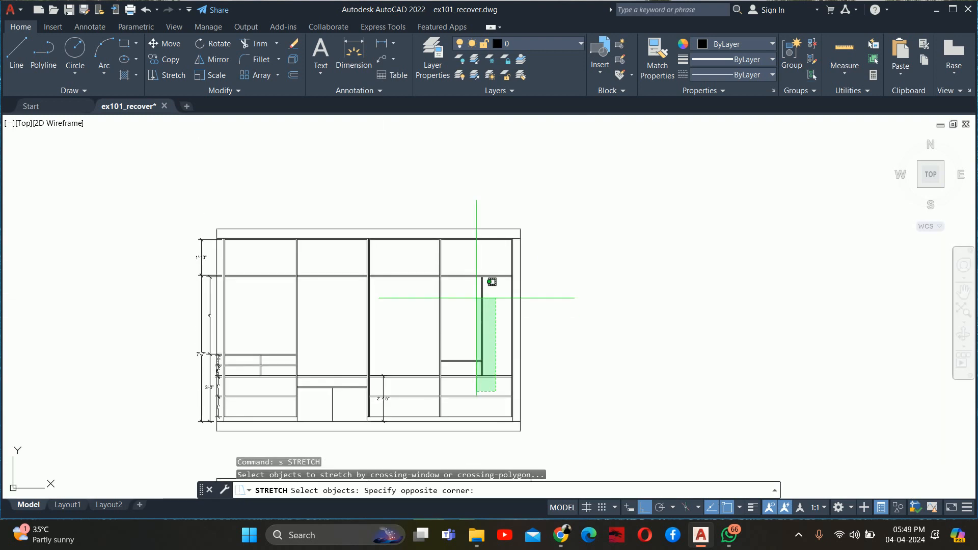
{"action": "left_click", "coordinate": [474, 272]}
{"action": "key", "text": "space"}
{"action": "left_click", "coordinate": [454, 310]}
{"action": "scroll", "coordinate": [454, 310], "scroll_direction": "up", "scroll_amount": 4}
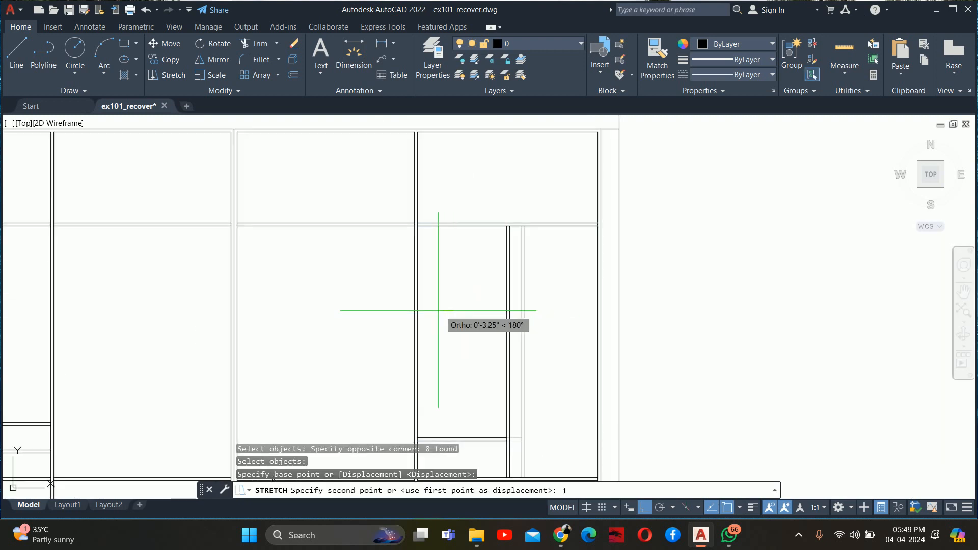
{"action": "key", "text": "space"}
{"action": "scroll", "coordinate": [453, 341], "scroll_direction": "down", "scroll_amount": 4}
{"action": "middle_click_drag", "start_coordinate": [451, 341], "coordinate": [437, 257]}
{"action": "key", "text": "Escape"}
{"action": "key", "text": "Escape"}
{"action": "key", "text": "Escape"}
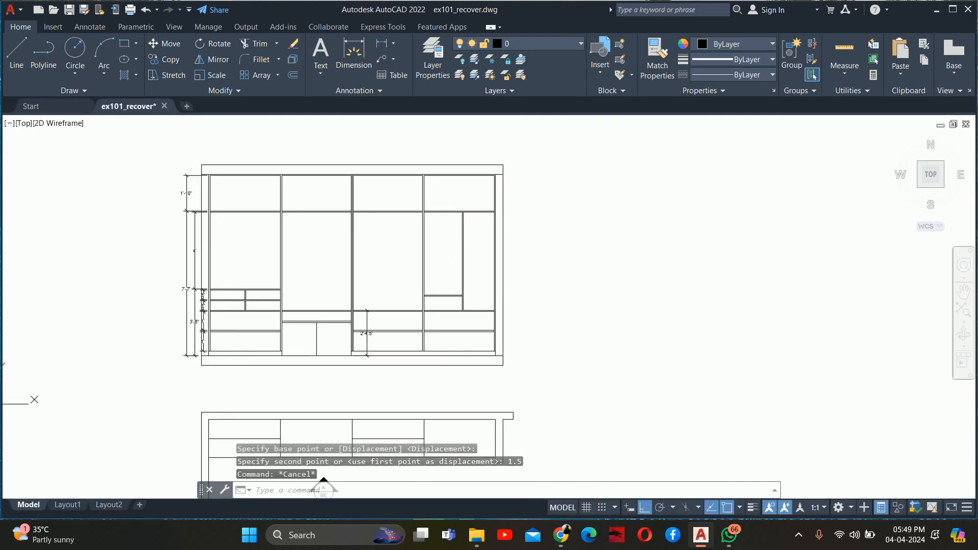
- Extend both lines of the vertical divider down through the two lower shelves to the bottom of the fourth bay
{"action": "scroll", "coordinate": [461, 299], "scroll_direction": "up", "scroll_amount": 4}
{"action": "middle_click_drag", "start_coordinate": [463, 295], "coordinate": [455, 261]}
{"action": "type", "text": "ex"}
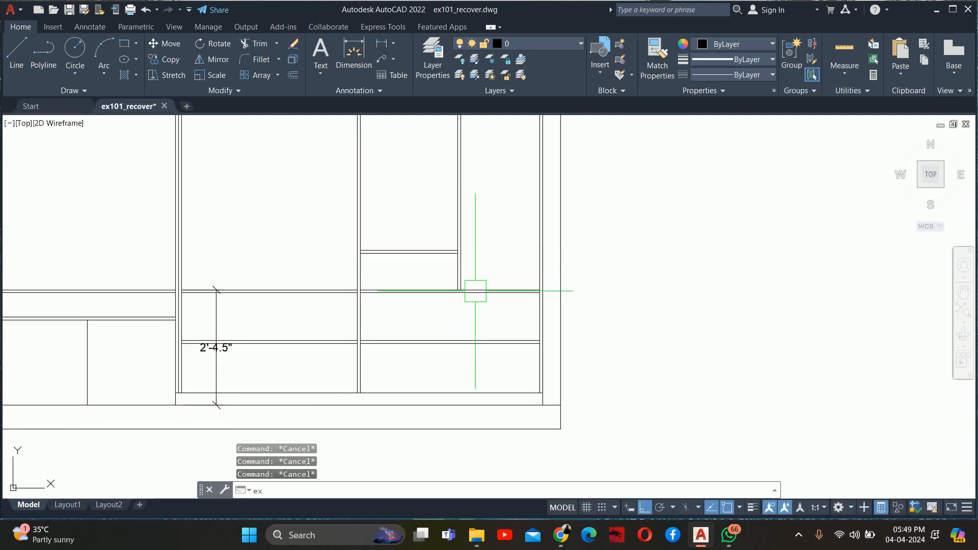
{"action": "key", "text": "space"}
{"action": "left_click", "coordinate": [496, 270]}
{"action": "key", "text": "space"}
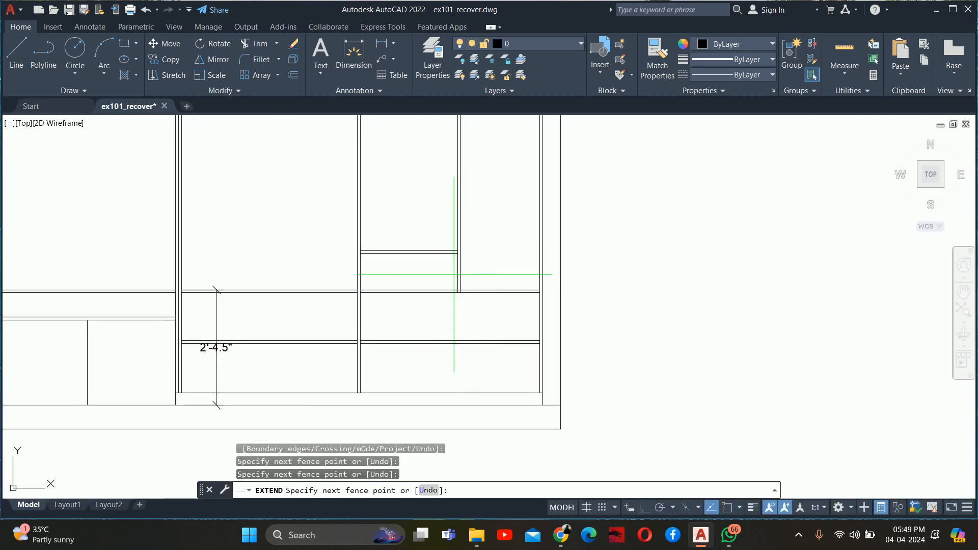
{"action": "left_click", "coordinate": [501, 318]}
{"action": "left_click", "coordinate": [412, 327]}
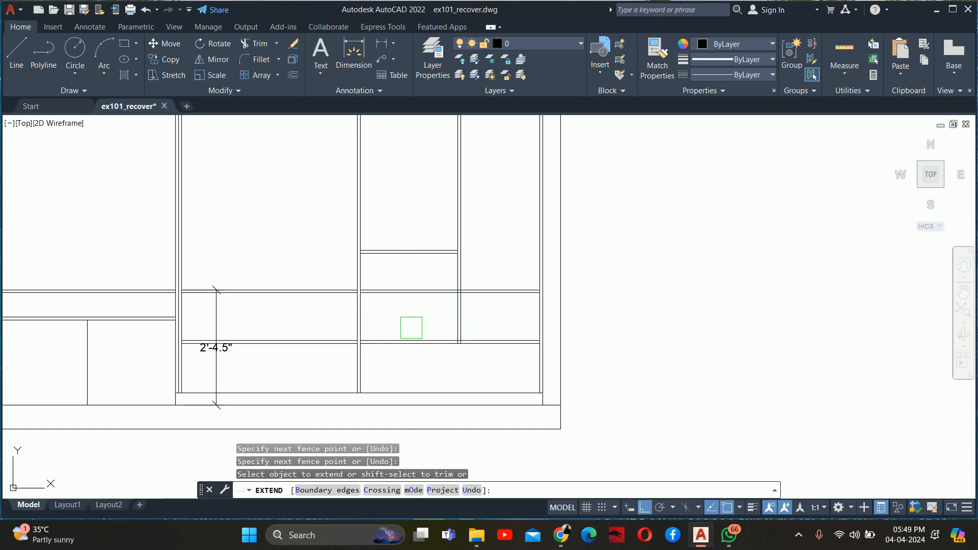
{"action": "left_click", "coordinate": [477, 324]}
{"action": "left_click", "coordinate": [416, 324]}
- Trim the lines of the two lower shelves where they cross the thickness of the extended vertical divider
{"action": "scroll", "coordinate": [437, 341], "scroll_direction": "up", "scroll_amount": 4}
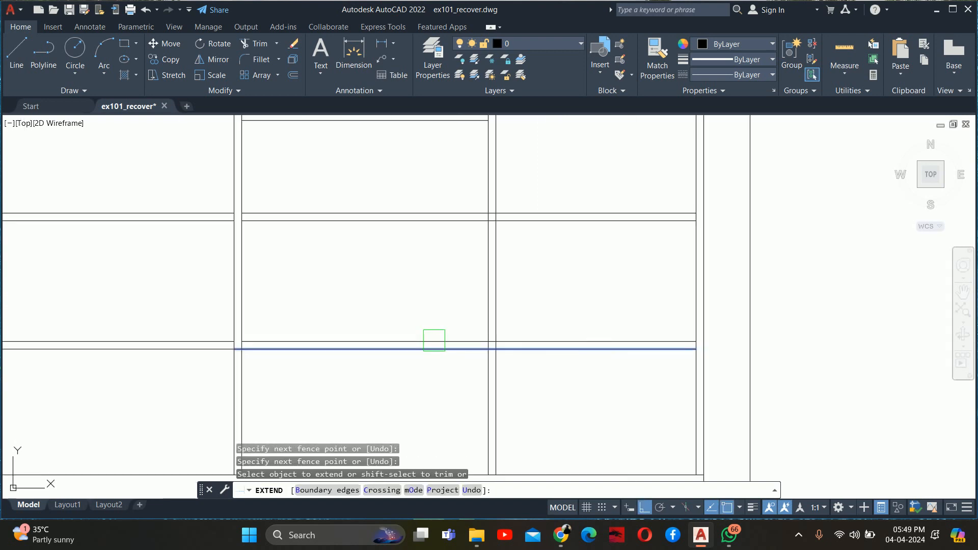
{"action": "scroll", "coordinate": [462, 356], "scroll_direction": "up", "scroll_amount": 3}
{"action": "left_click", "coordinate": [512, 334]}
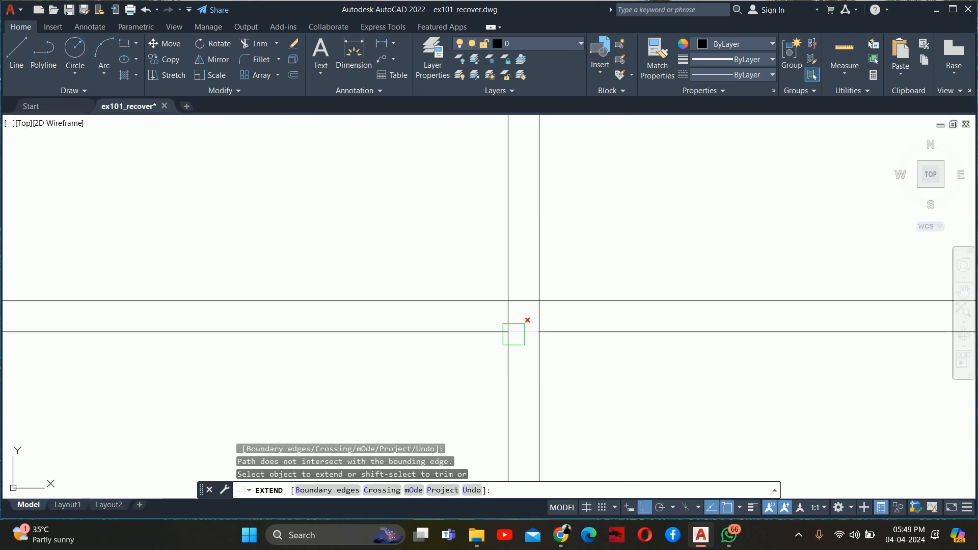
{"action": "left_click", "coordinate": [513, 333], "text": "shift"}
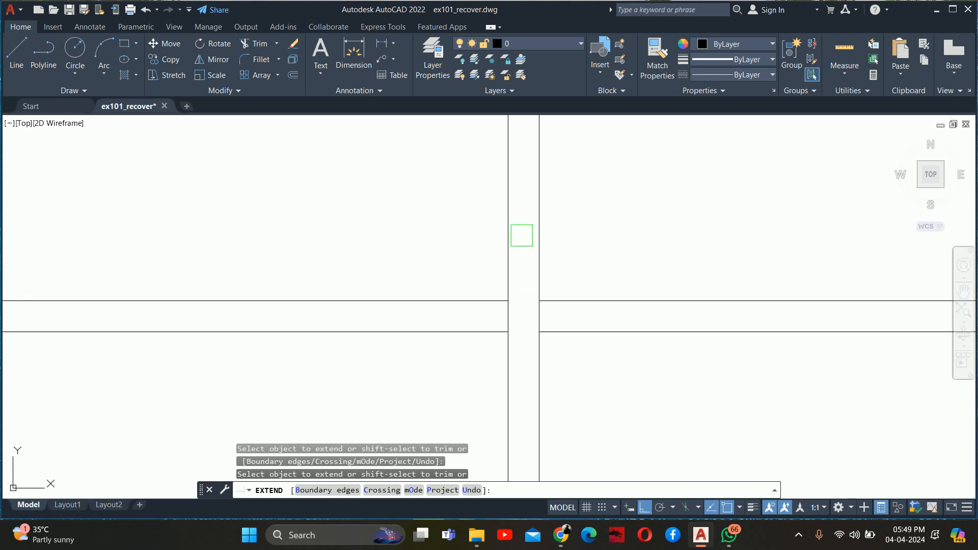
{"action": "scroll", "coordinate": [522, 235], "scroll_direction": "down", "scroll_amount": 2}
{"action": "middle_click_drag", "start_coordinate": [520, 236], "coordinate": [460, 466]}
{"action": "left_click", "coordinate": [481, 308]}
{"action": "scroll", "coordinate": [470, 188], "scroll_direction": "up", "scroll_amount": 6}
{"action": "left_click", "coordinate": [442, 196], "text": "shift"}
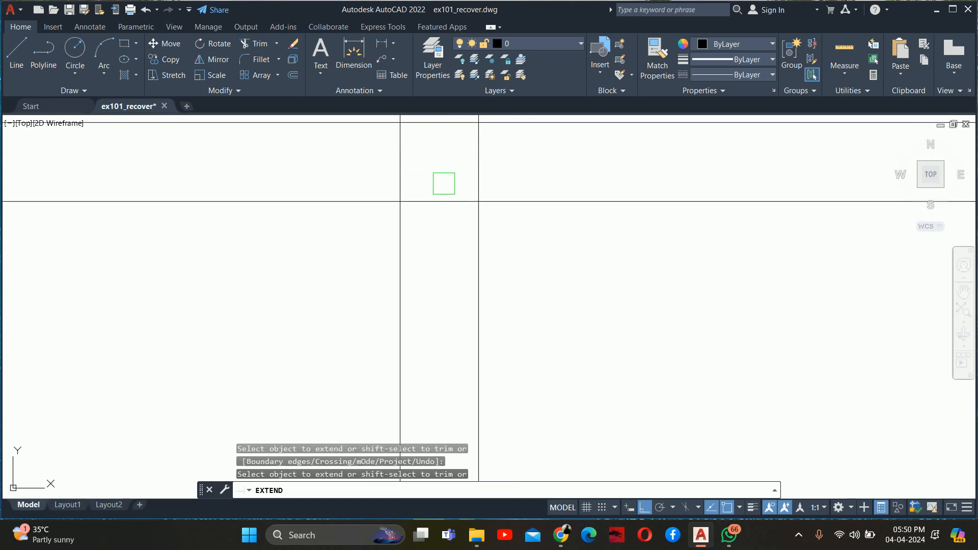
{"action": "left_click_drag", "start_coordinate": [443, 183], "coordinate": [439, 216]}
{"action": "key", "text": "Escape"}
{"action": "key", "text": "Escape"}
{"action": "key", "text": "Escape"}
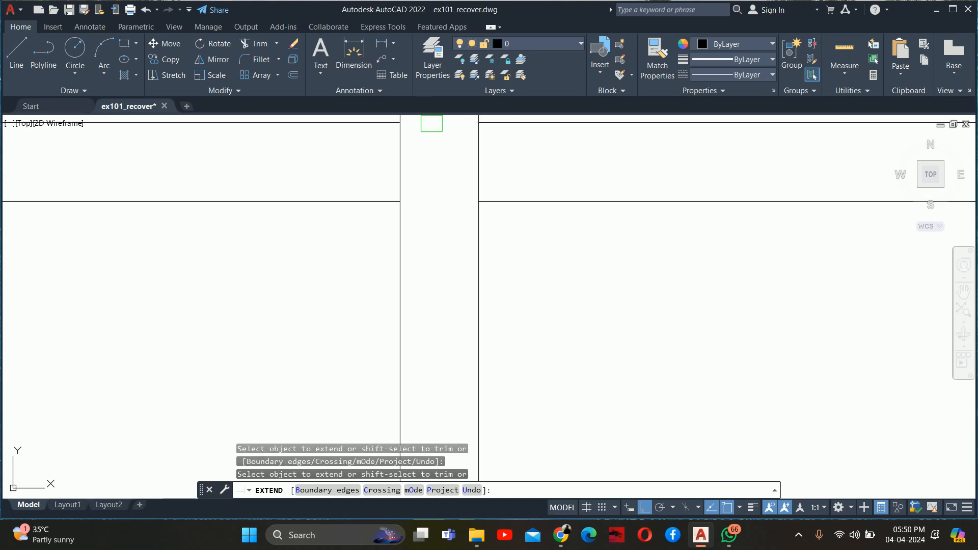
- Measure the vertical spacing between the two lower shelves in the fourth bay's wider compartment
{"action": "scroll", "coordinate": [420, 312], "scroll_direction": "down", "scroll_amount": 5}
{"action": "scroll", "coordinate": [370, 356], "scroll_direction": "down", "scroll_amount": 2}
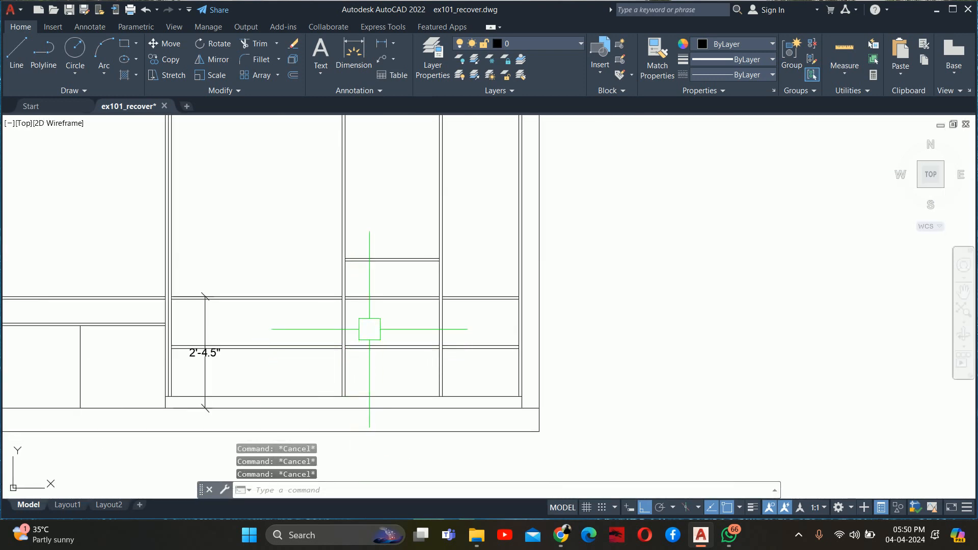
{"action": "middle_click_drag", "start_coordinate": [381, 301], "coordinate": [388, 346]}
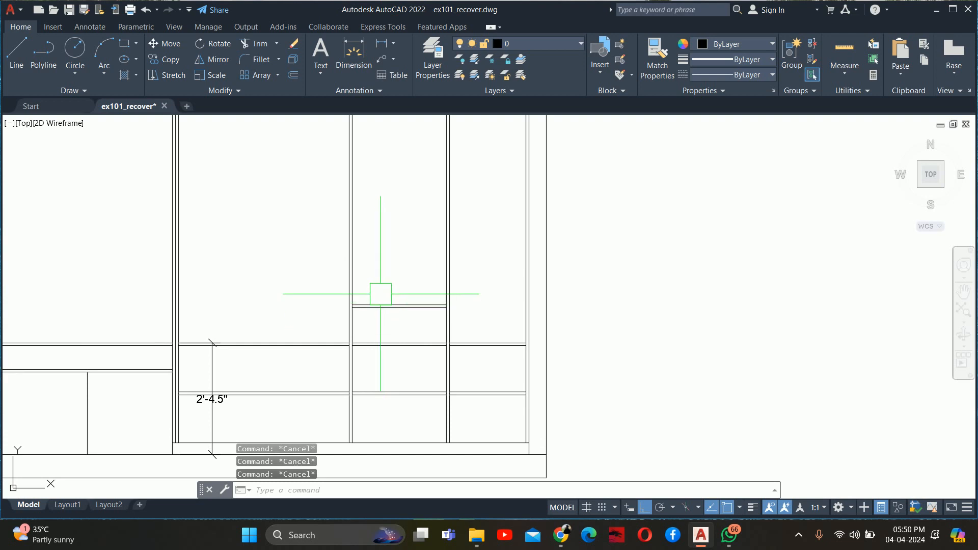
{"action": "middle_click_drag", "start_coordinate": [380, 293], "coordinate": [404, 310]}
{"action": "type", "text": "c"}
{"action": "key", "text": "Escape"}
{"action": "key", "text": "Escape"}
{"action": "scroll", "coordinate": [428, 384], "scroll_direction": "up", "scroll_amount": 1}
{"action": "middle_click_drag", "start_coordinate": [427, 384], "coordinate": [420, 351]}
{"action": "type", "text": "dli"}
{"action": "key", "text": "Return"}
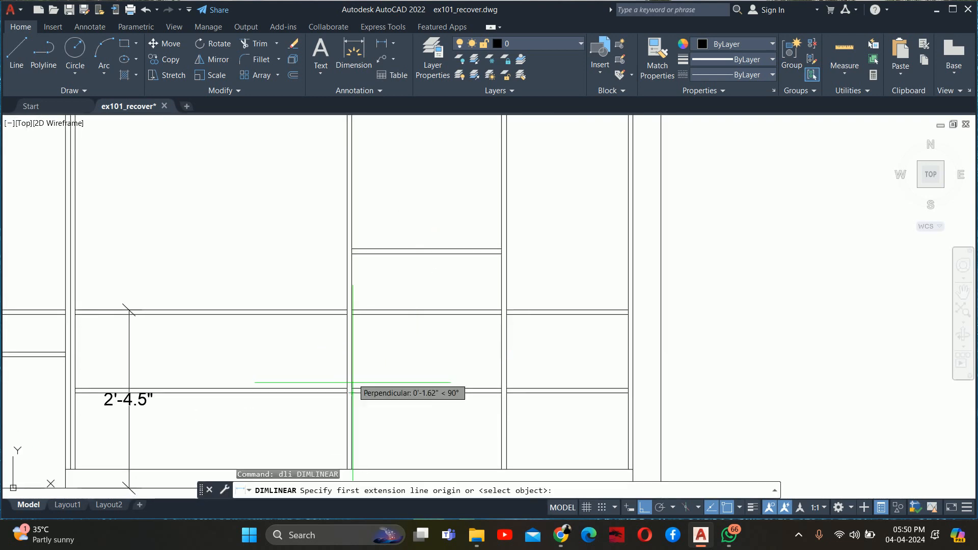
{"action": "left_click", "coordinate": [351, 390]}
{"action": "left_click", "coordinate": [352, 310]}
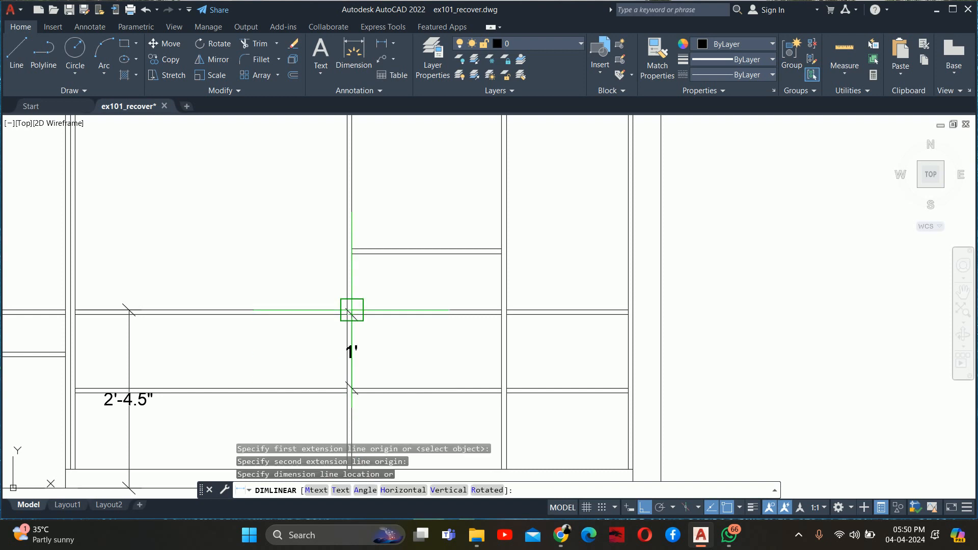
{"action": "key", "text": "Escape"}
{"action": "scroll", "coordinate": [330, 341], "scroll_direction": "up", "scroll_amount": 2}
{"action": "key", "text": "Escape"}
{"action": "key", "text": "Escape"}
{"action": "scroll", "coordinate": [369, 358], "scroll_direction": "down", "scroll_amount": 2}
{"action": "key", "text": "Escape"}
{"action": "middle_click_drag", "start_coordinate": [375, 371], "coordinate": [382, 339]}
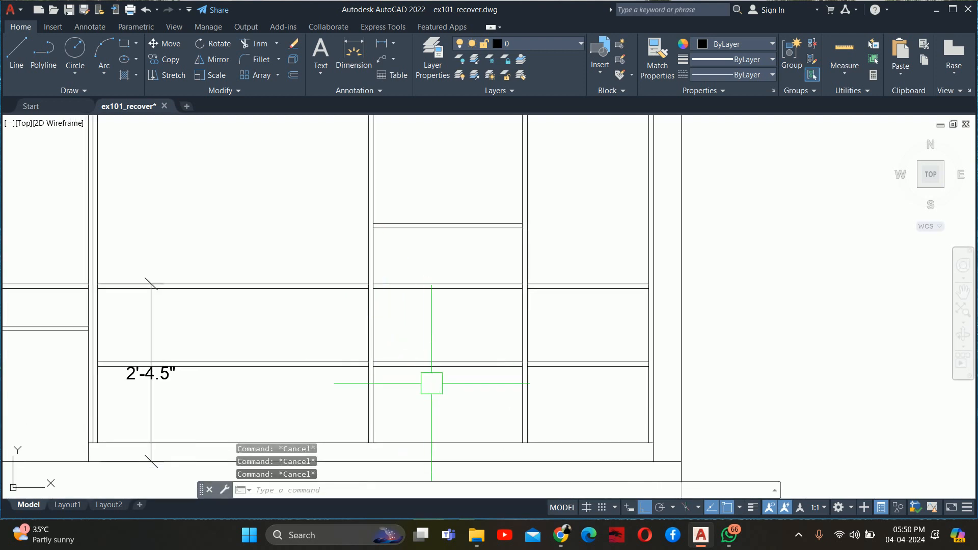
- Measure the clear height from the fourth bay's bottom line to the underside of the upper lower shelf
{"action": "type", "text": "dli"}
{"action": "key", "text": "Return"}
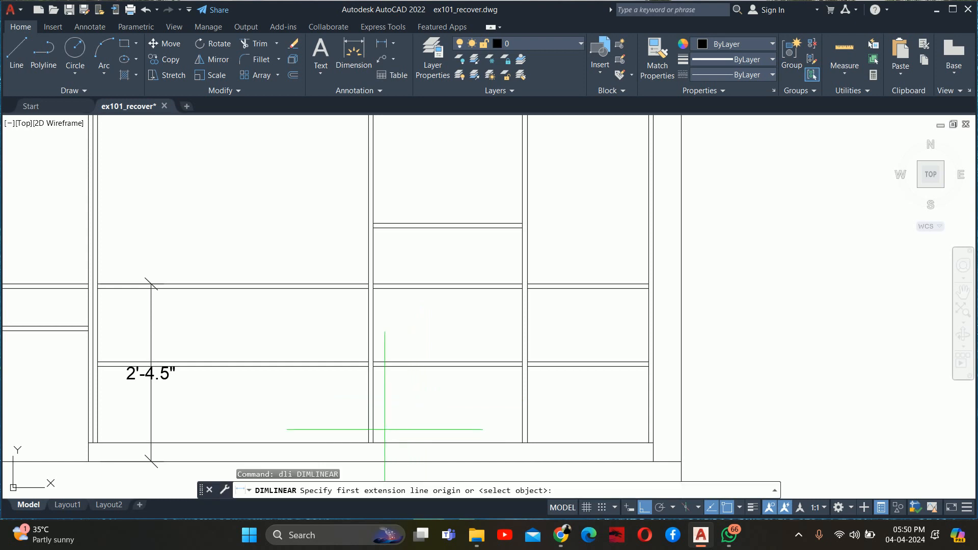
{"action": "left_click", "coordinate": [373, 402]}
{"action": "left_click", "coordinate": [369, 288]}
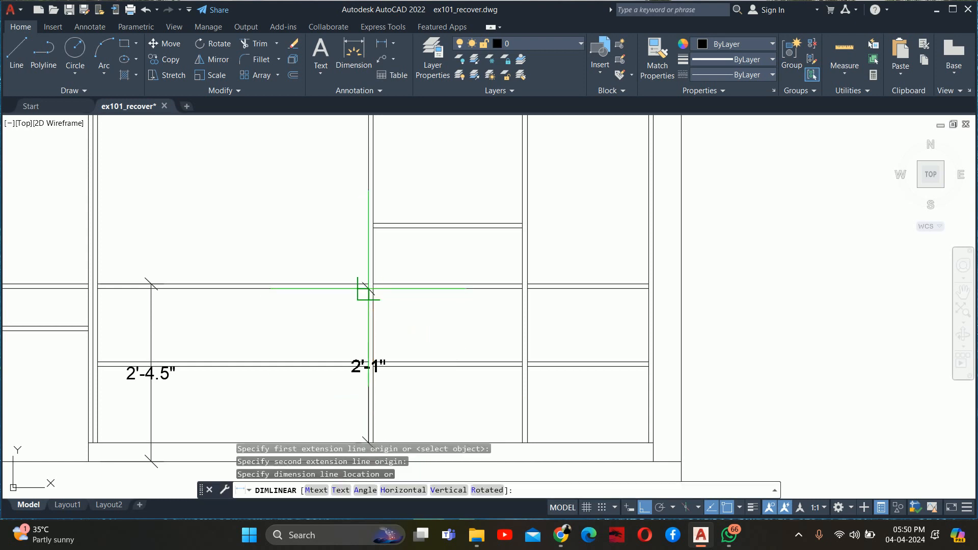
{"action": "key", "text": "Escape"}
{"action": "key", "text": "Escape"}
{"action": "key", "text": "Escape"}
- Erase the lowest shelf's two lines in the fourth bay's wider compartment, left of the vertical divider
{"action": "left_click", "coordinate": [453, 396]}
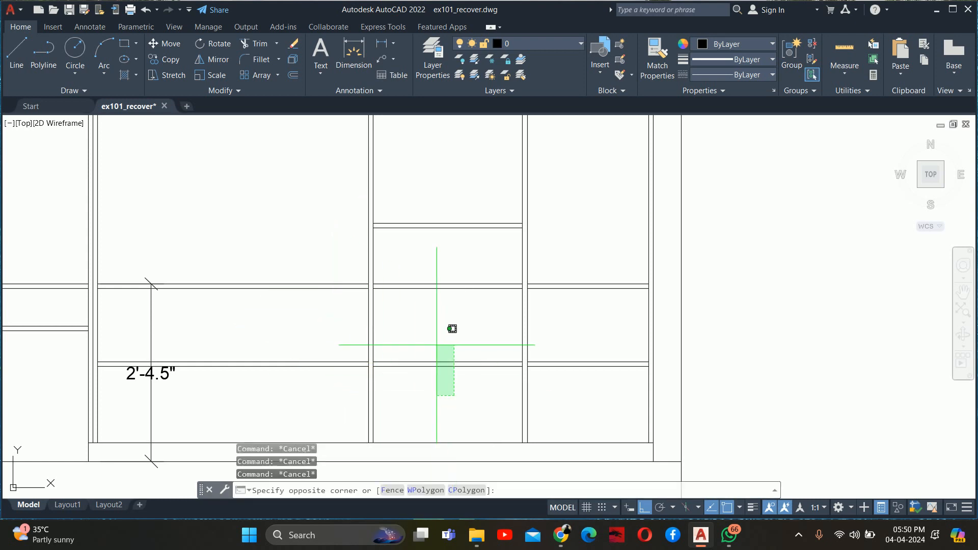
{"action": "left_click", "coordinate": [421, 342]}
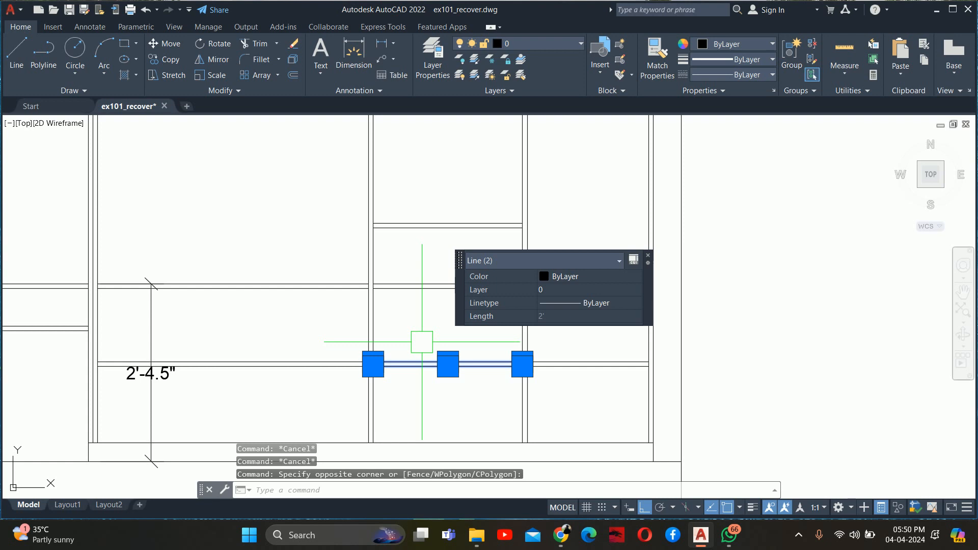
{"action": "key", "text": "Delete"}
{"action": "key", "text": "Escape"}
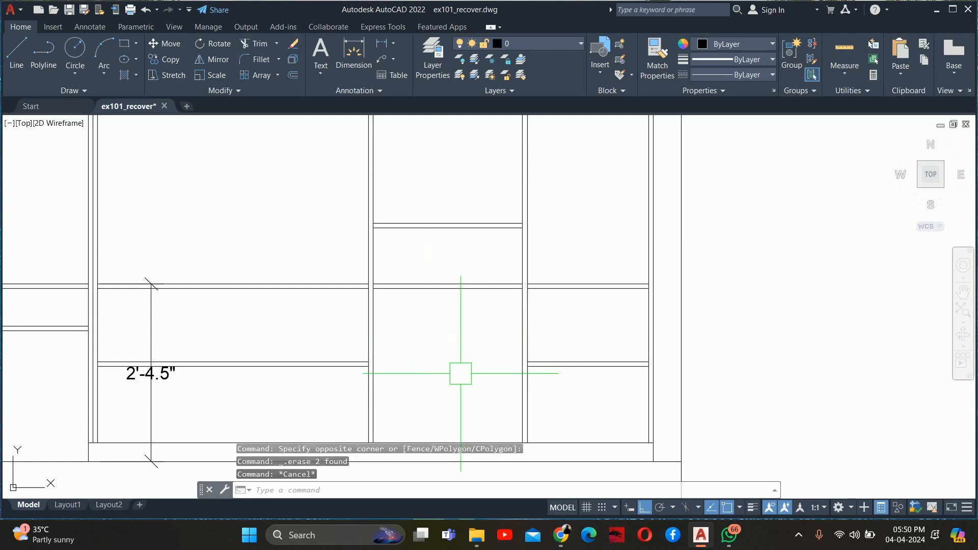
- Copy the short shelf in the fourth bay's wider compartment upward, repeating its spacing from the full-width shelf below
{"action": "scroll", "coordinate": [452, 357], "scroll_direction": "down", "scroll_amount": 2}
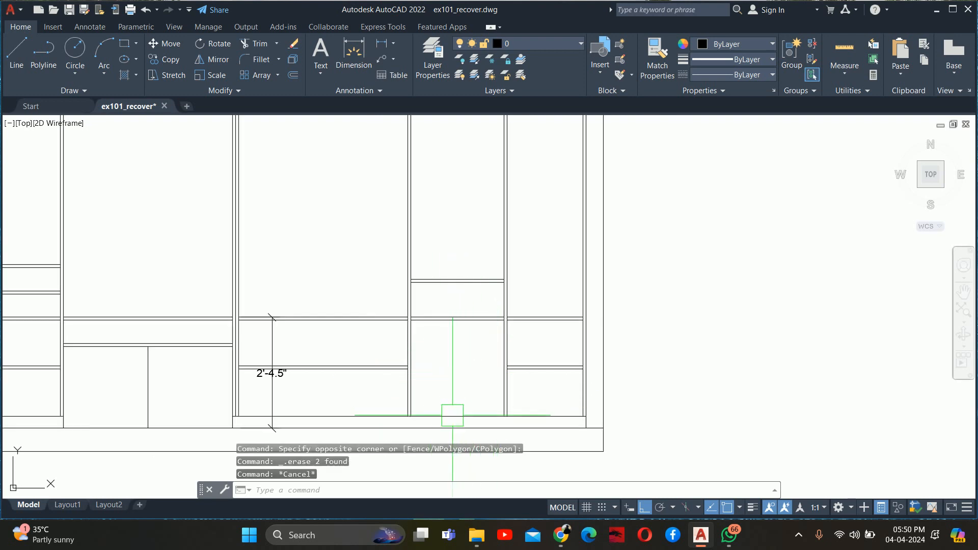
{"action": "scroll", "coordinate": [509, 397], "scroll_direction": "down", "scroll_amount": 2}
{"action": "key", "text": "Escape"}
{"action": "key", "text": "Escape"}
{"action": "scroll", "coordinate": [463, 355], "scroll_direction": "up", "scroll_amount": 4}
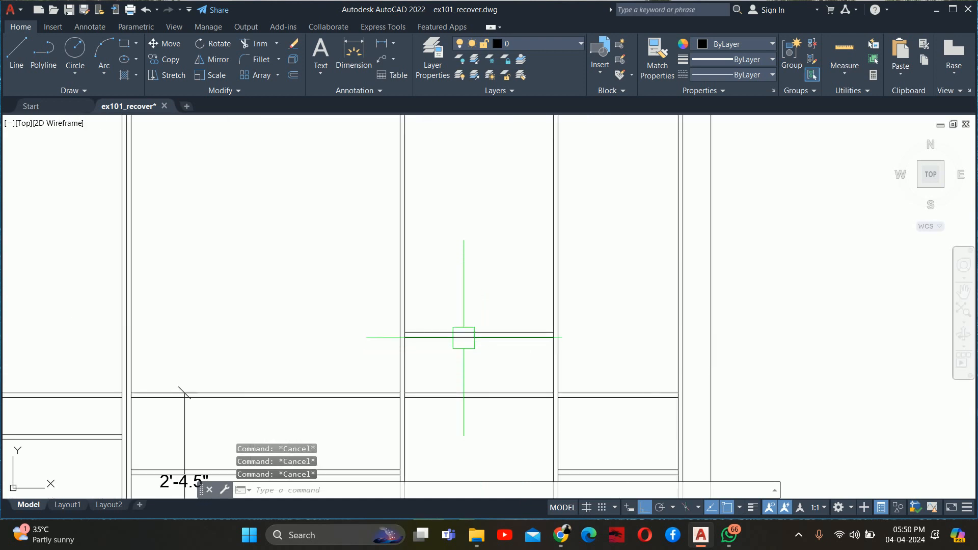
{"action": "type", "text": "co"}
{"action": "key", "text": "Return"}
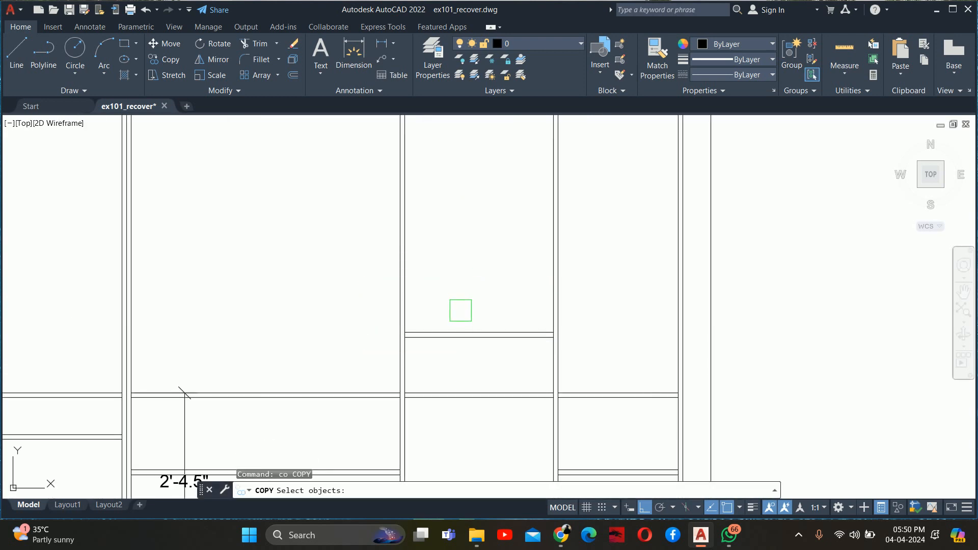
{"action": "left_click", "coordinate": [443, 326]}
{"action": "key", "text": "Return"}
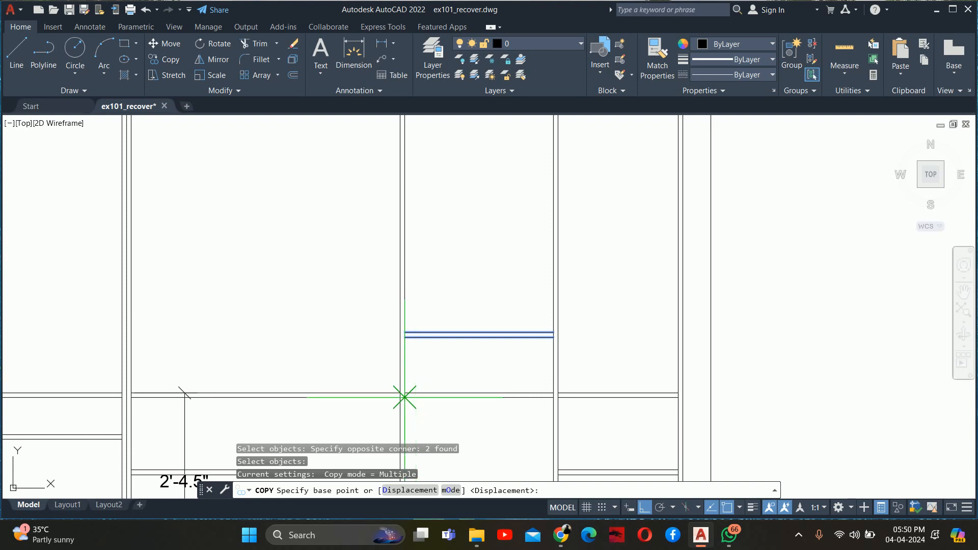
{"action": "scroll", "coordinate": [413, 390], "scroll_direction": "up", "scroll_amount": 3}
{"action": "left_click", "coordinate": [388, 396]}
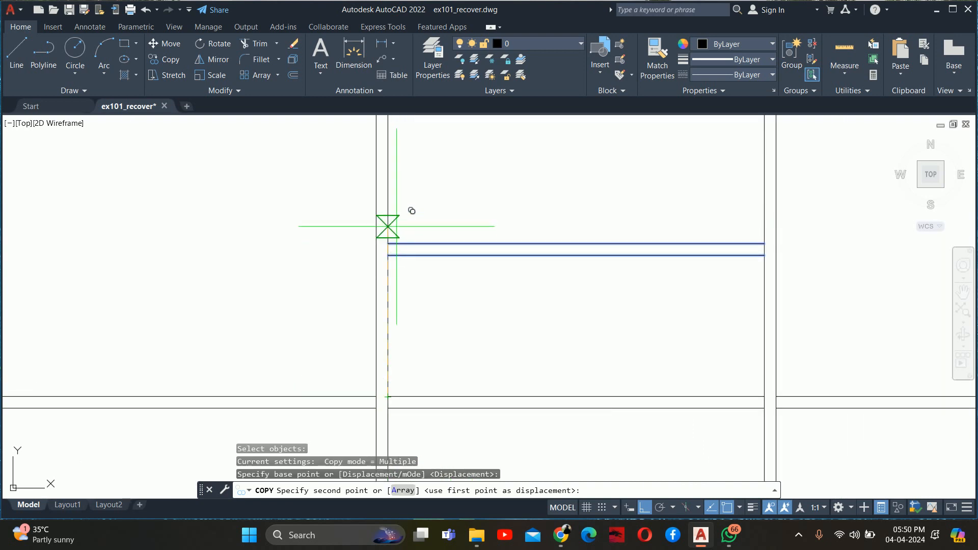
{"action": "left_click", "coordinate": [387, 243]}
- Add further copies of the shelf up the compartment at the same spacing, undoing the misplaced copy
{"action": "scroll", "coordinate": [399, 207], "scroll_direction": "down", "scroll_amount": 2}
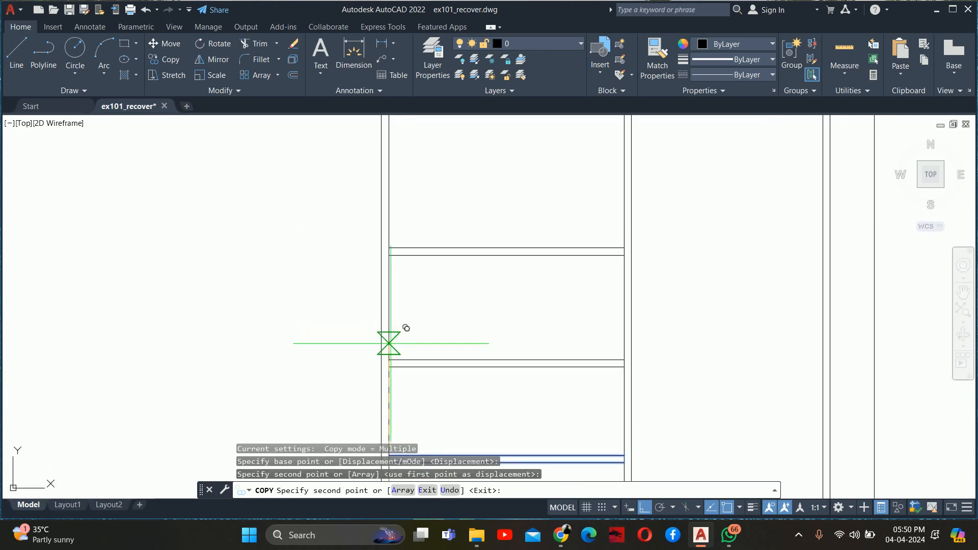
{"action": "left_click", "coordinate": [388, 249]}
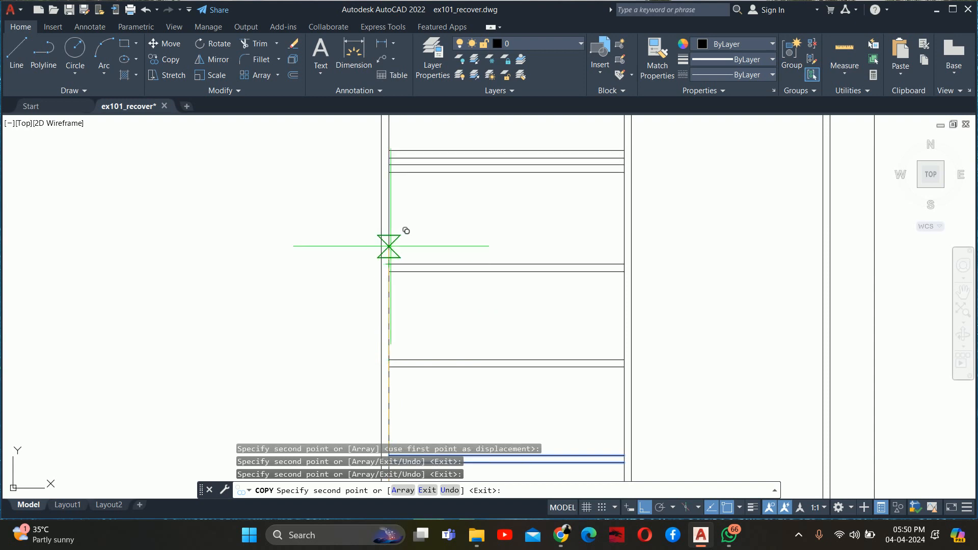
{"action": "key", "text": "ctrl+z"}
{"action": "scroll", "coordinate": [384, 239], "scroll_direction": "up", "scroll_amount": 6}
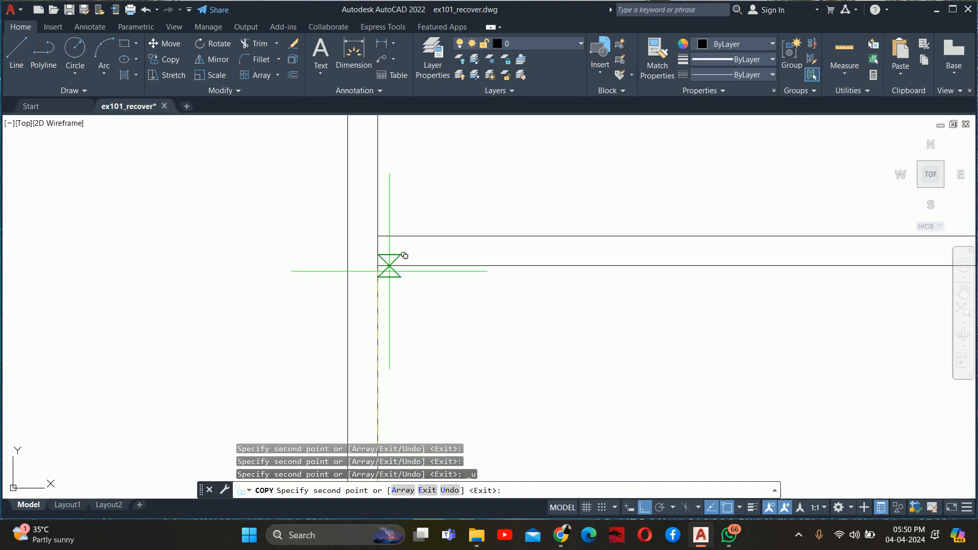
{"action": "scroll", "coordinate": [379, 234], "scroll_direction": "down", "scroll_amount": 4}
{"action": "middle_click_drag", "start_coordinate": [386, 225], "coordinate": [390, 319]}
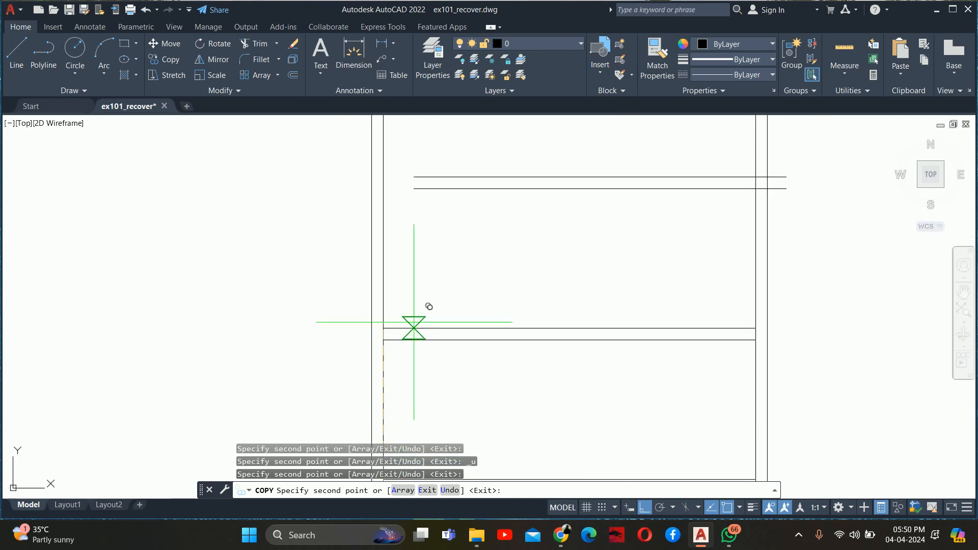
{"action": "left_click", "coordinate": [383, 329]}
{"action": "middle_click_drag", "start_coordinate": [402, 264], "coordinate": [403, 413]}
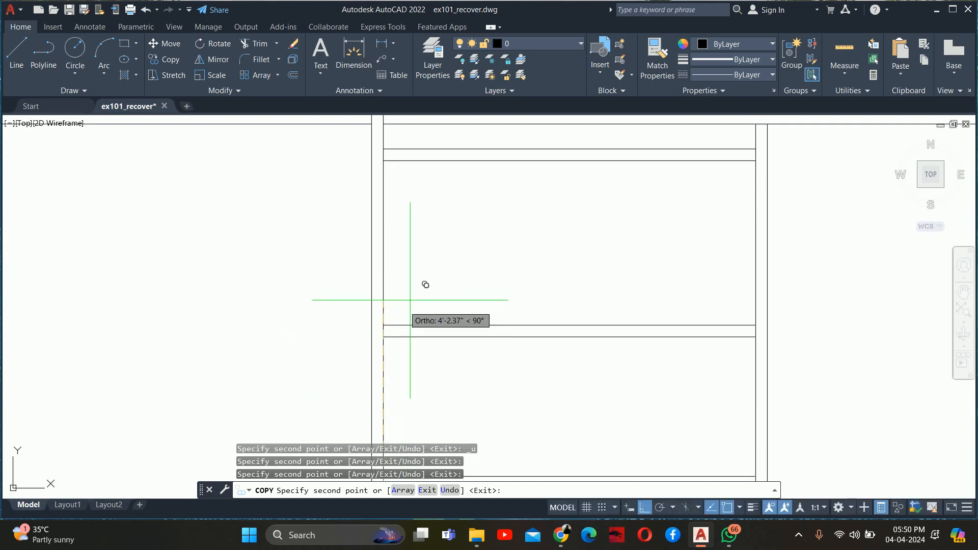
{"action": "left_click", "coordinate": [382, 325]}
{"action": "scroll", "coordinate": [387, 351], "scroll_direction": "down", "scroll_amount": 6}
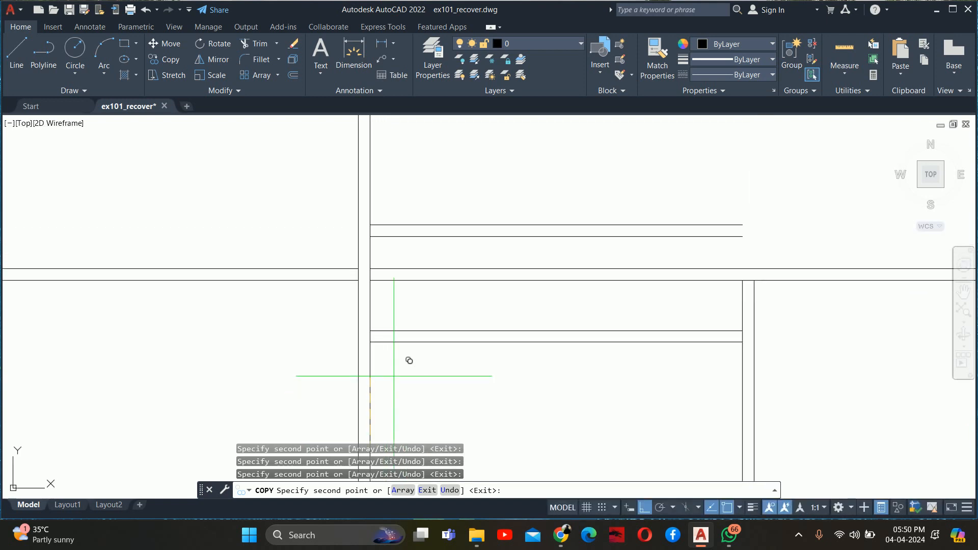
{"action": "key", "text": "Escape"}
{"action": "key", "text": "Escape"}
{"action": "key", "text": "Escape"}
- Erase the topmost copied shelf just below the upper rail of the wider compartment
{"action": "left_click", "coordinate": [517, 241]}
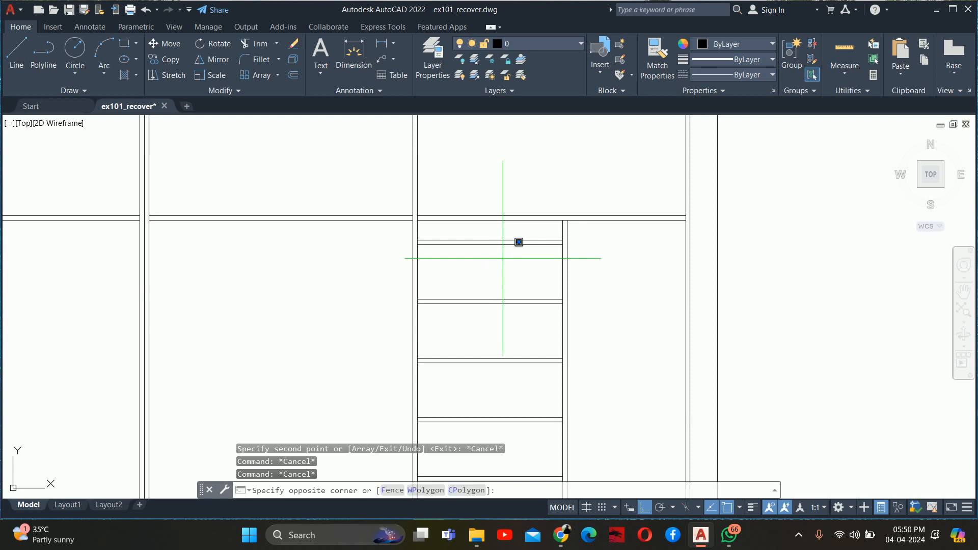
{"action": "left_click", "coordinate": [468, 232]}
{"action": "key", "text": "Escape"}
{"action": "scroll", "coordinate": [476, 260], "scroll_direction": "down", "scroll_amount": 2}
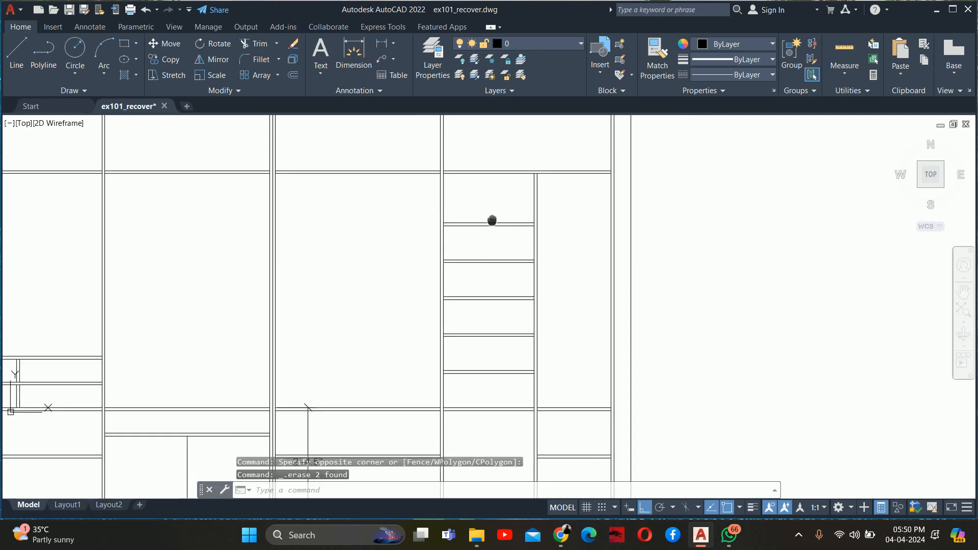
- Erase the five remaining short shelves between the full-width shelf and the upper rail in the wider compartment
{"action": "scroll", "coordinate": [495, 370], "scroll_direction": "up", "scroll_amount": 2}
{"action": "left_click", "coordinate": [508, 375]}
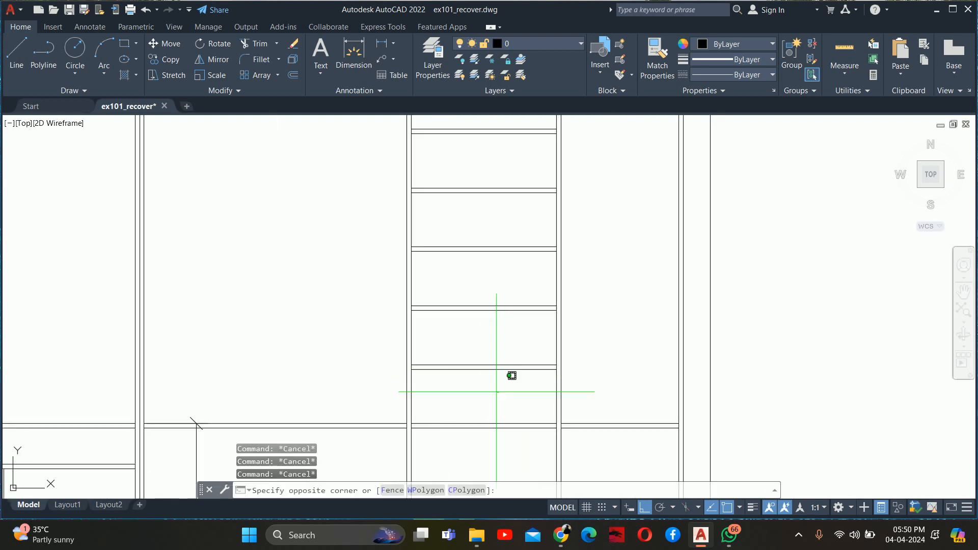
{"action": "key", "text": "Escape"}
{"action": "scroll", "coordinate": [460, 175], "scroll_direction": "down", "scroll_amount": 2}
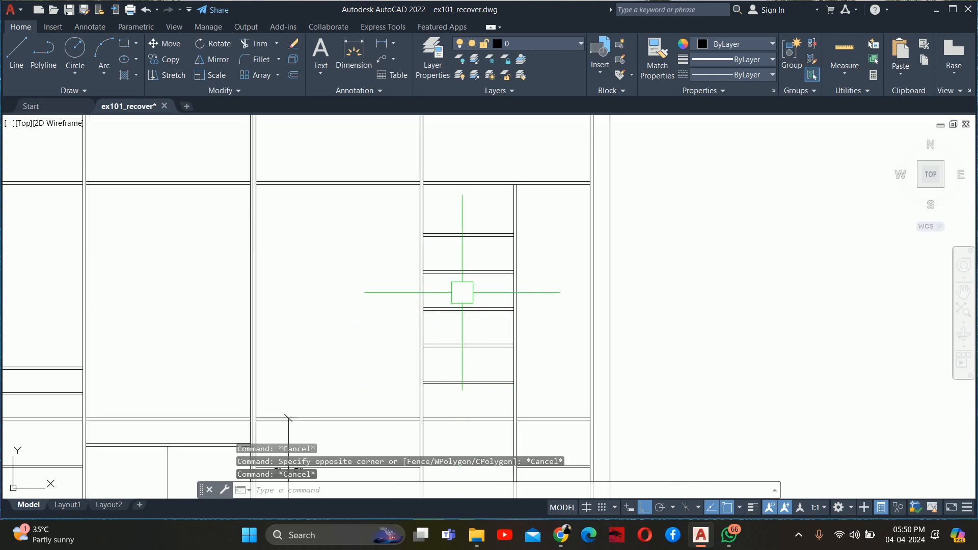
{"action": "key", "text": "Escape"}
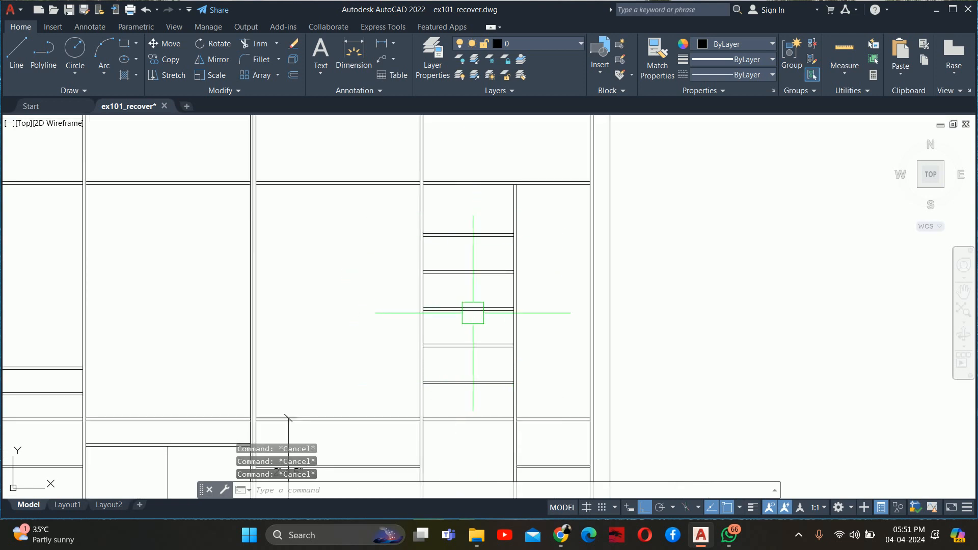
{"action": "left_click", "coordinate": [489, 405]}
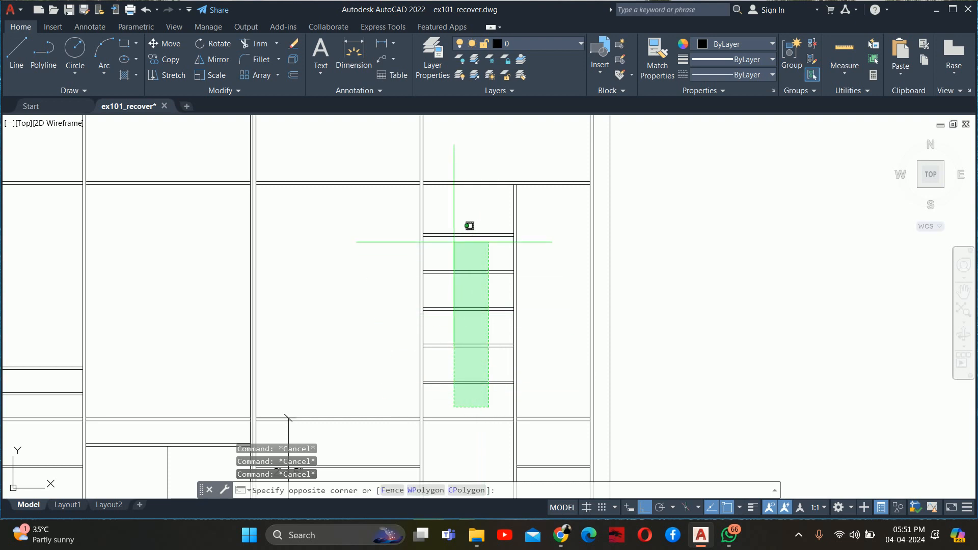
{"action": "left_click", "coordinate": [452, 231]}
{"action": "key", "text": "Delete"}
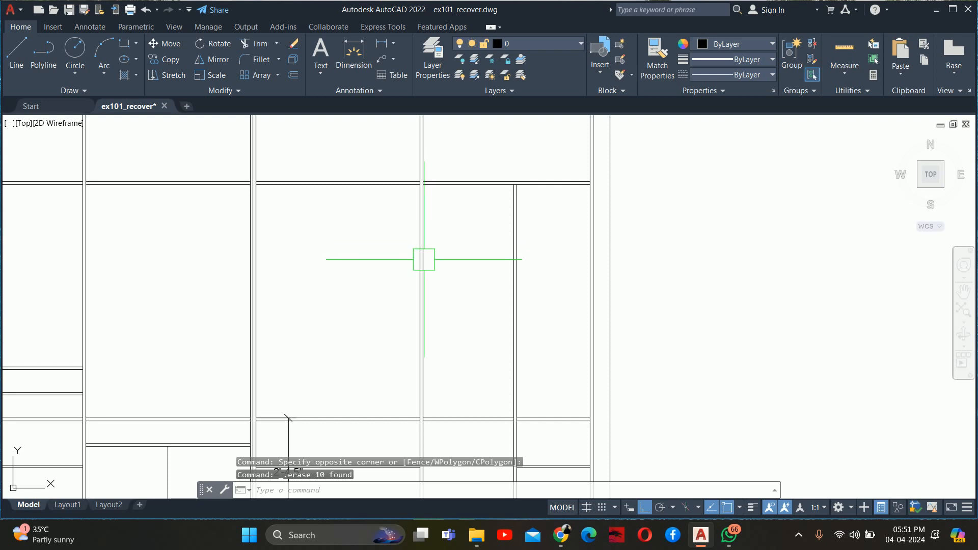
- Draw a vertical guide line up the middle of the wider compartment, from the full-width shelf to the underside of the upper rail
{"action": "key", "text": "Return"}
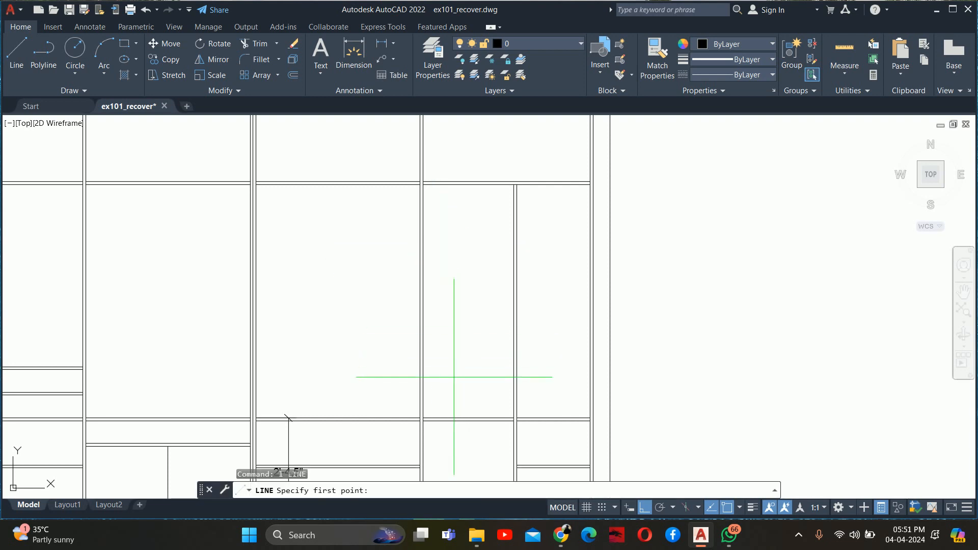
{"action": "left_click", "coordinate": [469, 417]}
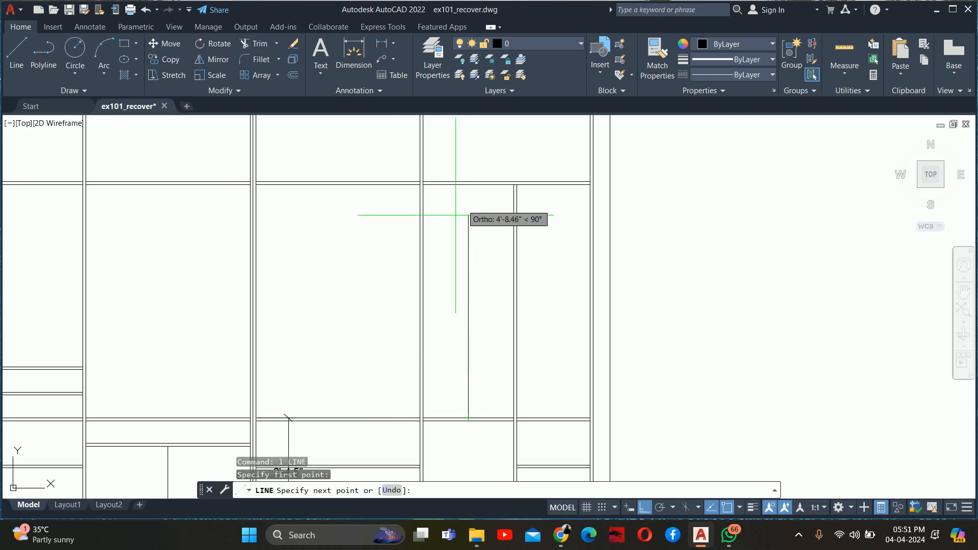
{"action": "key", "text": "Escape"}
{"action": "key", "text": "Escape"}
{"action": "key", "text": "Escape"}
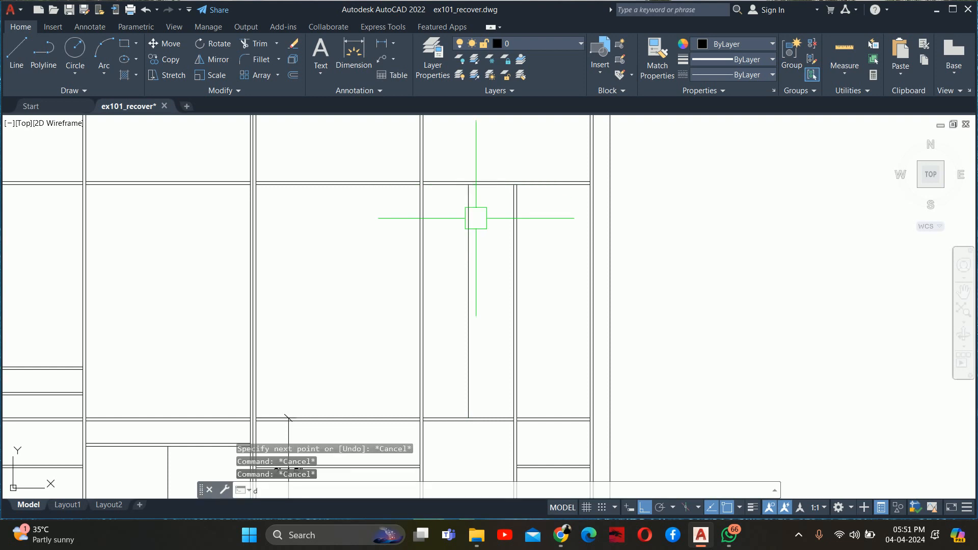
- Divide the vertical guide line into 7 equal segments
{"action": "type", "text": "div"}
{"action": "key", "text": "Return"}
{"action": "left_click", "coordinate": [469, 235]}
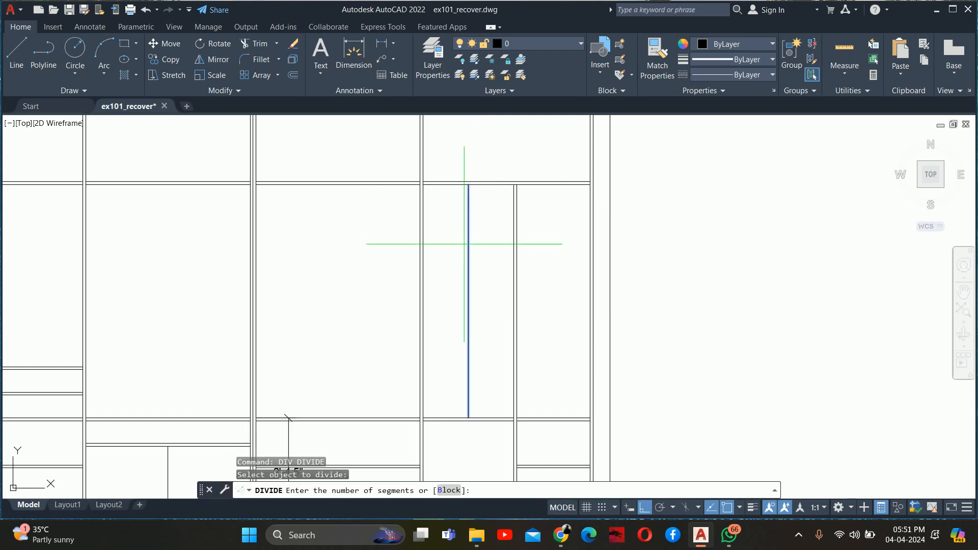
{"action": "type", "text": "7"}
{"action": "key", "text": "Return"}
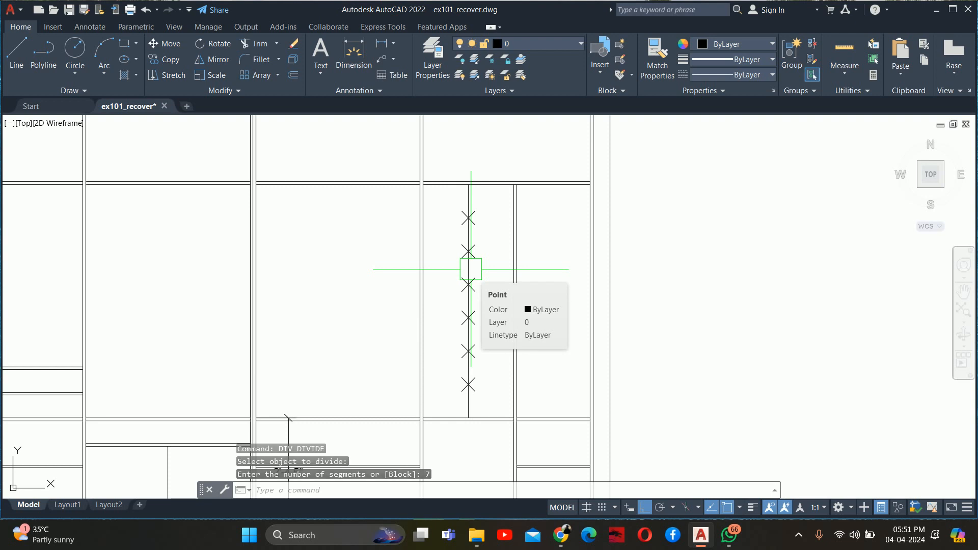
{"action": "key", "text": "Escape"}
{"action": "key", "text": "Escape"}
{"action": "key", "text": "Escape"}
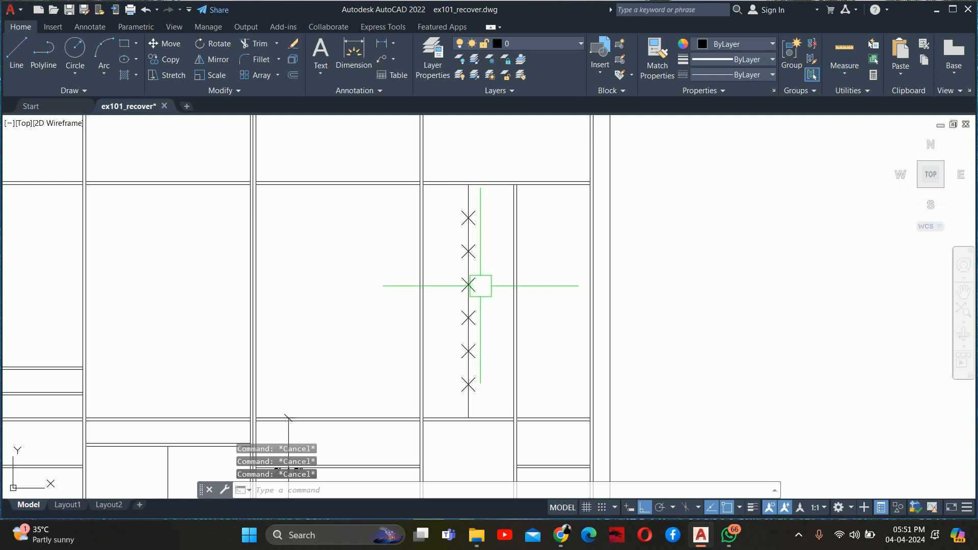
- Measure the distance from the topmost division point up the guide line to the upper rail with a linear dimension
{"action": "type", "text": "dli"}
{"action": "key", "text": "Return"}
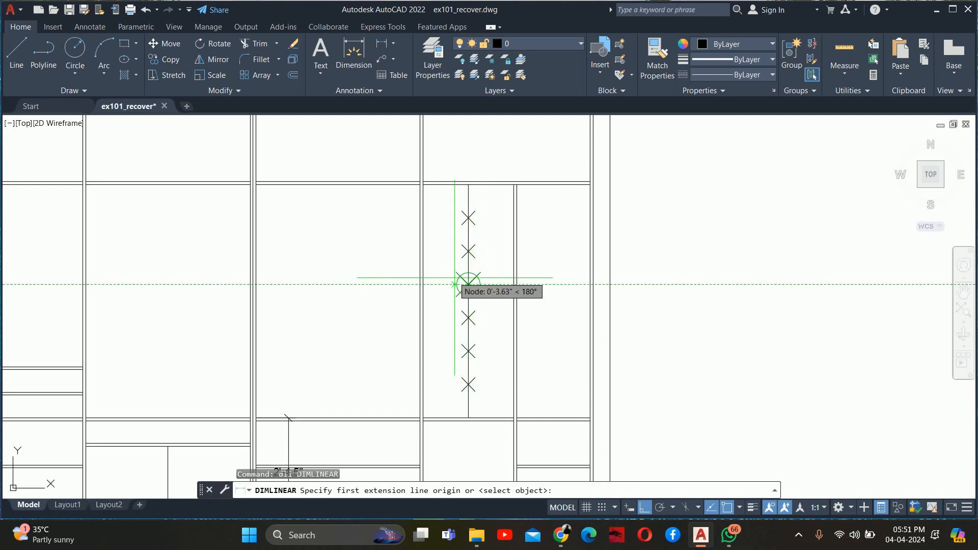
{"action": "scroll", "coordinate": [454, 280], "scroll_direction": "up", "scroll_amount": 3}
{"action": "middle_click_drag", "start_coordinate": [452, 278], "coordinate": [425, 432]}
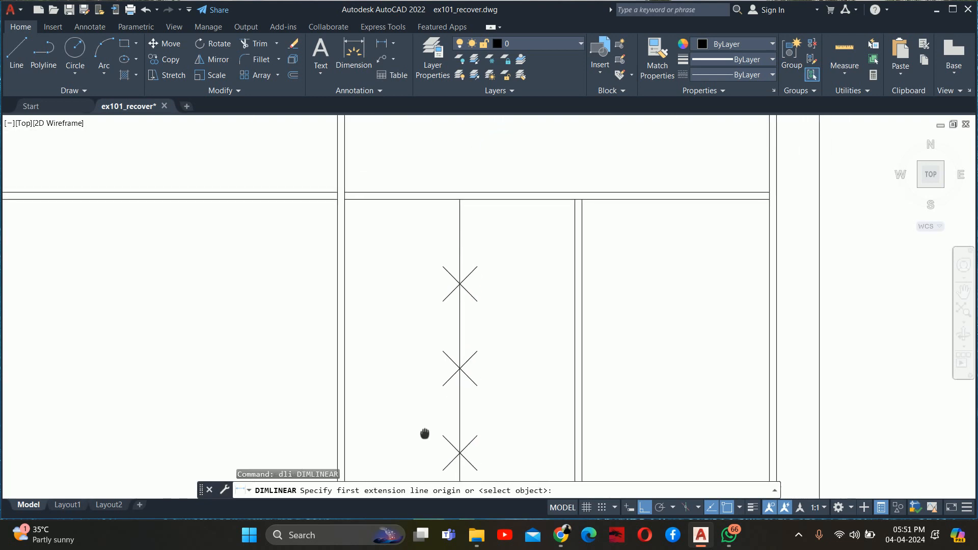
{"action": "left_click", "coordinate": [459, 285]}
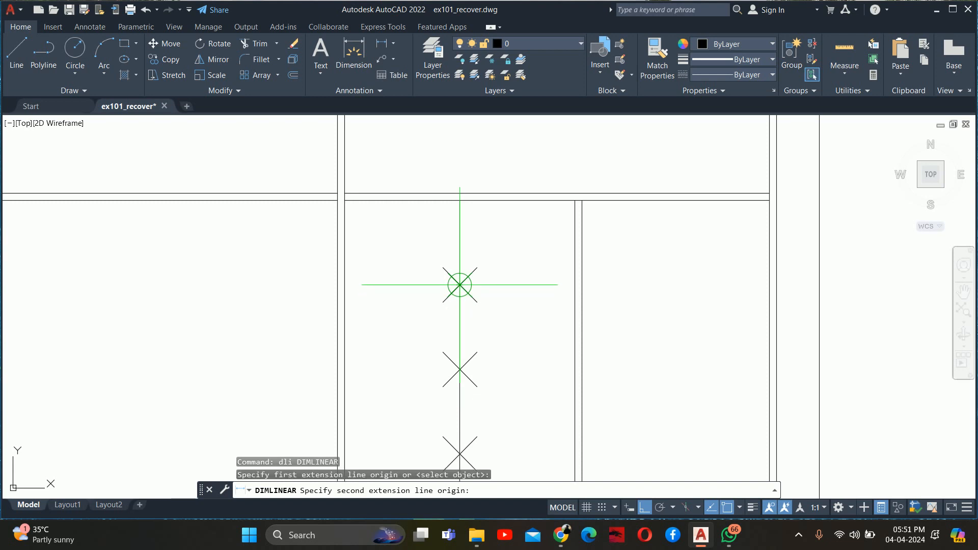
{"action": "left_click", "coordinate": [461, 213]}
{"action": "key", "text": "Escape"}
{"action": "key", "text": "Escape"}
{"action": "key", "text": "Escape"}
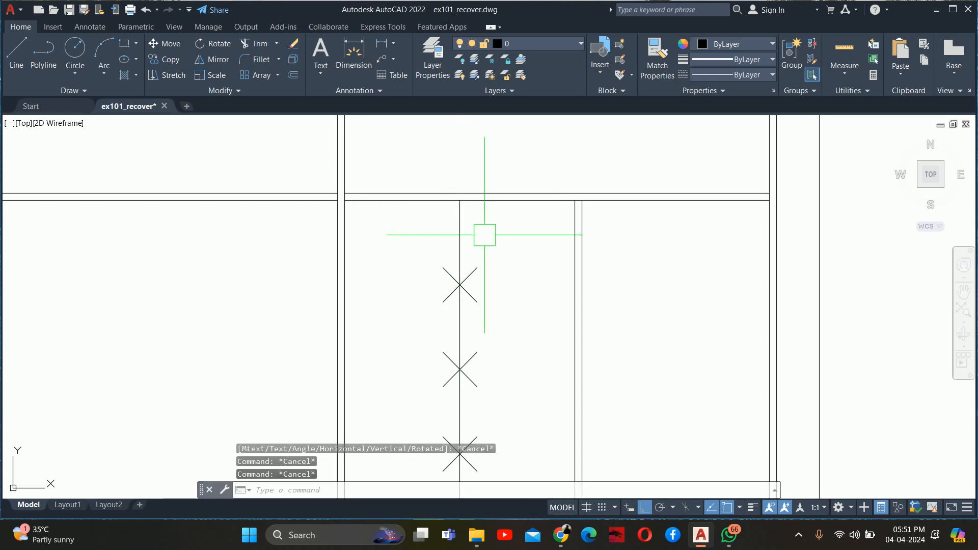
- Draw a horizontal line from the topmost division point to the vertical divider on the compartment's left side
{"action": "type", "text": "l"}
{"action": "key", "text": "Return"}
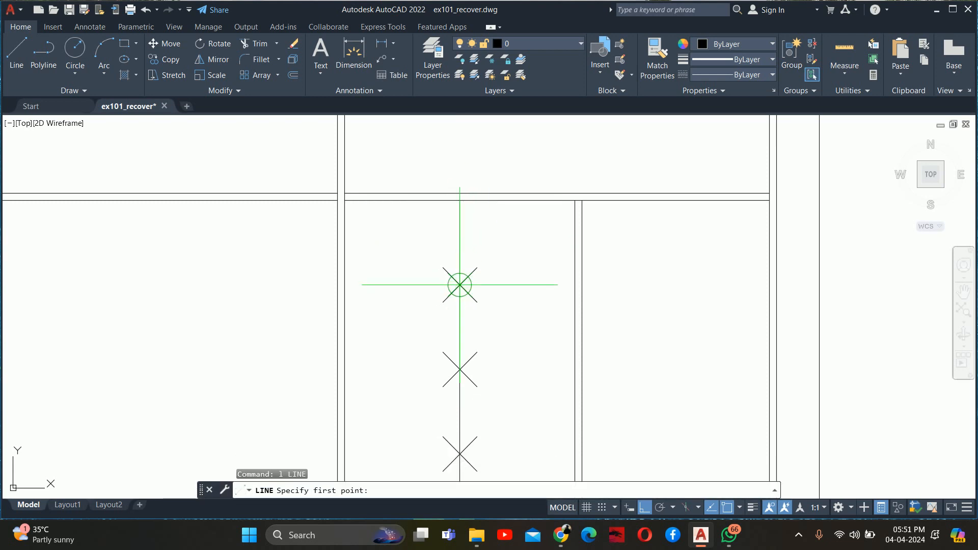
{"action": "left_click", "coordinate": [459, 285]}
{"action": "left_click", "coordinate": [345, 285]}
{"action": "key", "text": "Return"}
{"action": "key", "text": "Return"}
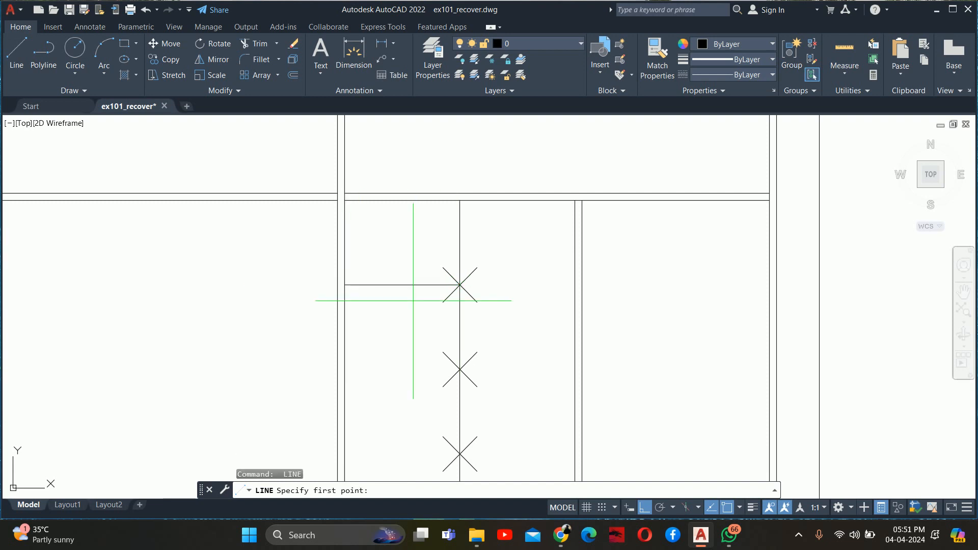
{"action": "key", "text": "Escape"}
- Offset the horizontal line at the topmost division point upward by half the vertical divider's thickness, taken from the midpoint between its edges
{"action": "type", "text": "o"}
{"action": "key", "text": "Return"}
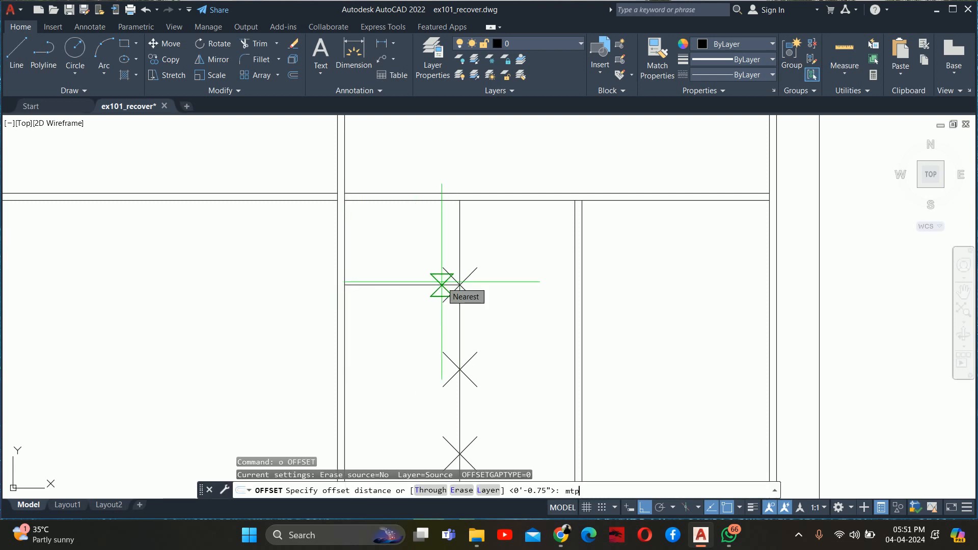
{"action": "type", "text": "mtp"}
{"action": "key", "text": "Return"}
{"action": "left_click", "coordinate": [557, 193]}
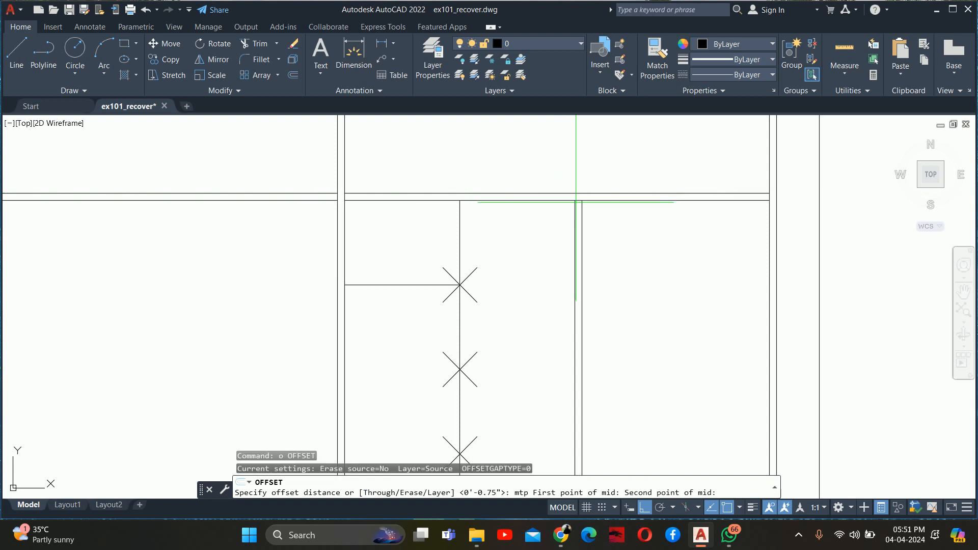
{"action": "scroll", "coordinate": [578, 203], "scroll_direction": "up", "scroll_amount": 6}
{"action": "left_click", "coordinate": [601, 185]}
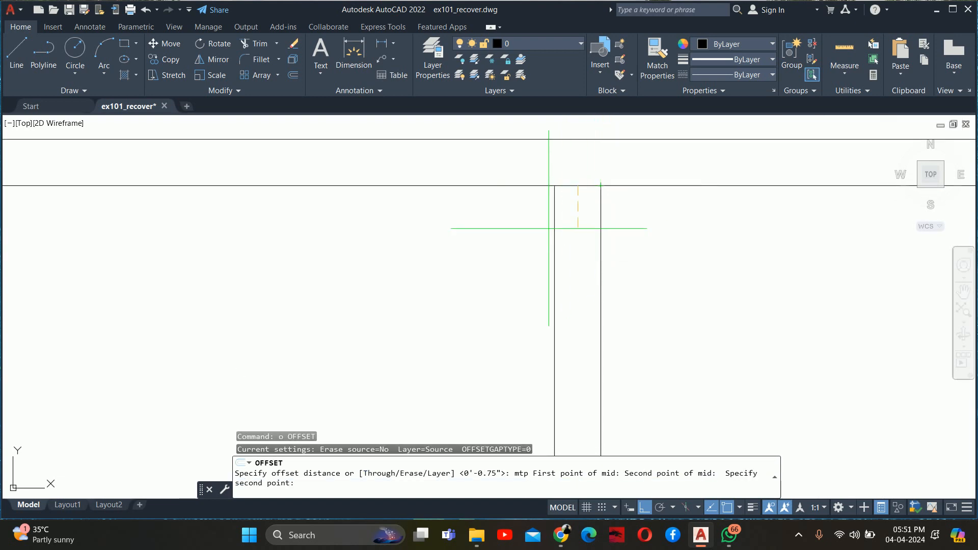
{"action": "left_click", "coordinate": [609, 185]}
{"action": "scroll", "coordinate": [567, 206], "scroll_direction": "down", "scroll_amount": 3}
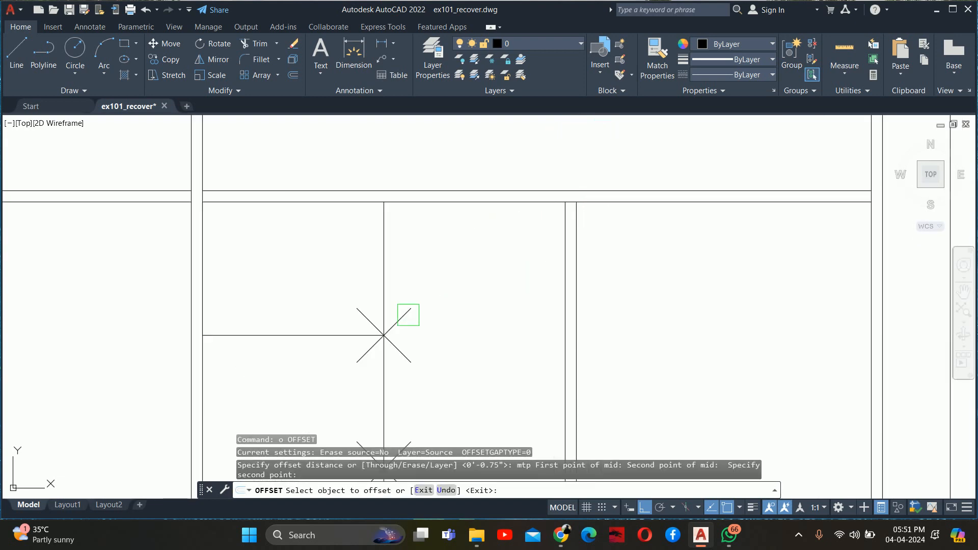
{"action": "left_click", "coordinate": [322, 333]}
{"action": "left_click", "coordinate": [297, 279]}
{"action": "scroll", "coordinate": [319, 269], "scroll_direction": "up", "scroll_amount": 2}
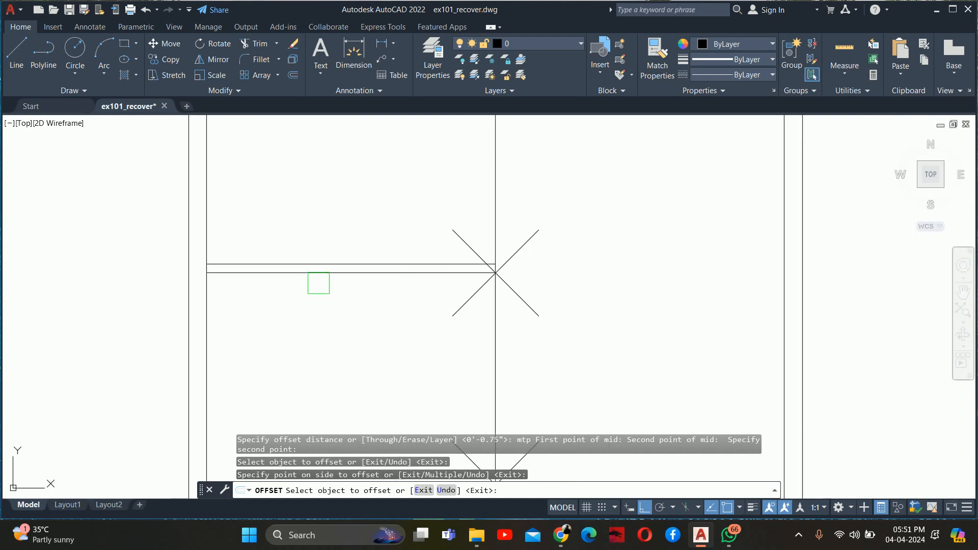
{"action": "left_click", "coordinate": [320, 266]}
{"action": "key", "text": "Escape"}
{"action": "key", "text": "Escape"}
- Offset the same horizontal line downward by the same 0.38" distance
{"action": "key", "text": "Return"}
{"action": "key", "text": "Return"}
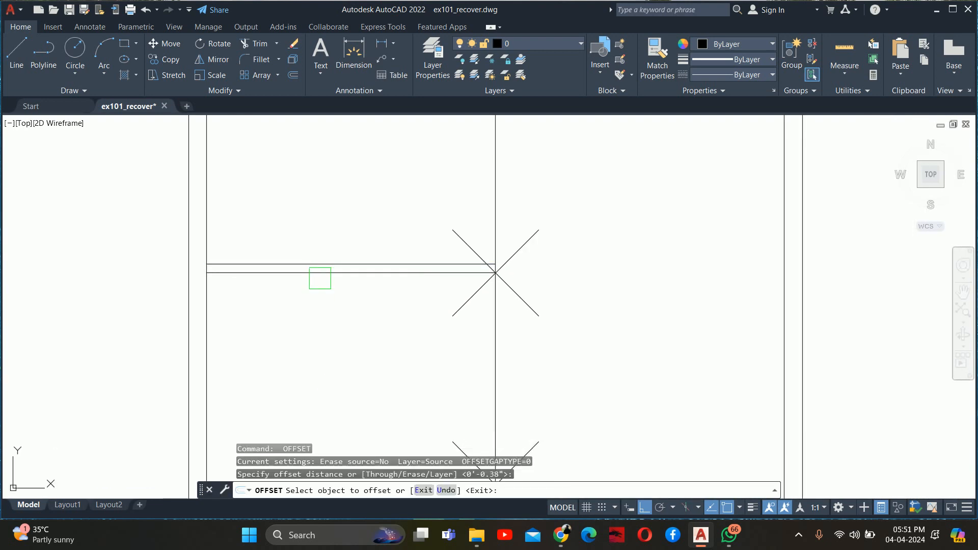
{"action": "left_click", "coordinate": [320, 276]}
{"action": "left_click", "coordinate": [326, 301]}
{"action": "key", "text": "Return"}
{"action": "key", "text": "Escape"}
- Delete the original horizontal centre line between the two offset shelf lines
{"action": "left_click", "coordinate": [386, 202]}
{"action": "left_click", "coordinate": [589, 340]}
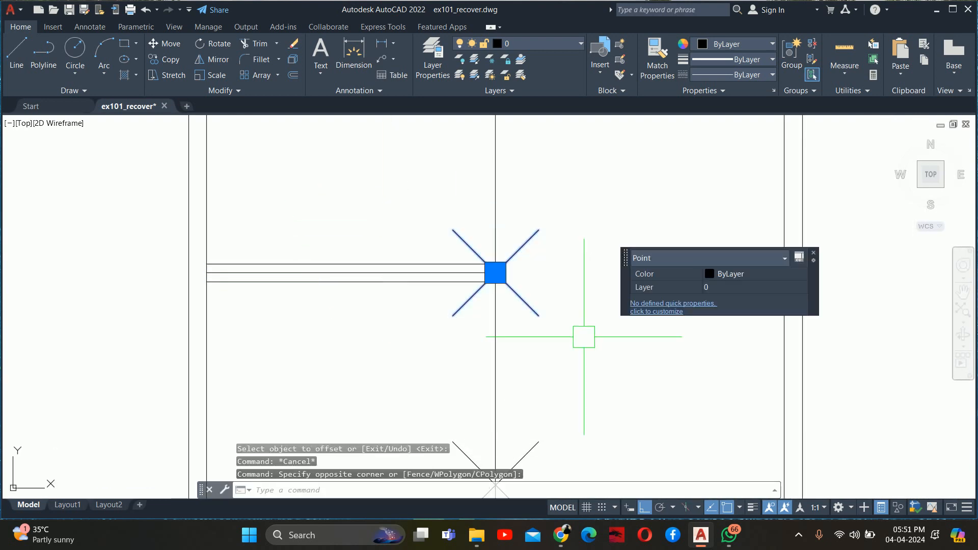
{"action": "key", "text": "Escape"}
{"action": "key", "text": "Escape"}
{"action": "key", "text": "Escape"}
{"action": "scroll", "coordinate": [489, 280], "scroll_direction": "up", "scroll_amount": 2}
{"action": "scroll", "coordinate": [481, 278], "scroll_direction": "up", "scroll_amount": 2}
{"action": "left_click", "coordinate": [470, 264]}
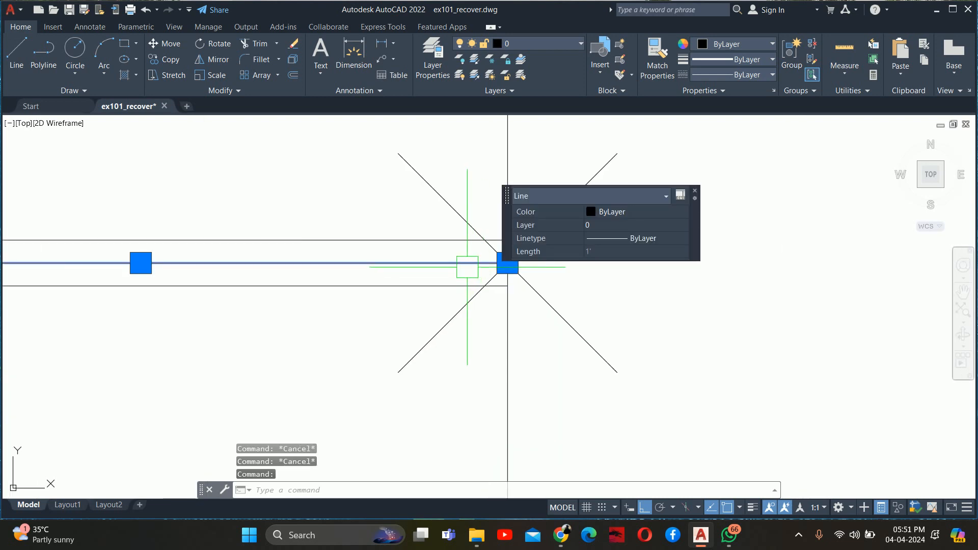
{"action": "key", "text": "Escape"}
{"action": "scroll", "coordinate": [459, 270], "scroll_direction": "down", "scroll_amount": 2}
- Extend both shelf lines to the vertical divider on the compartment's right side
{"action": "type", "text": "ex"}
{"action": "key", "text": "Return"}
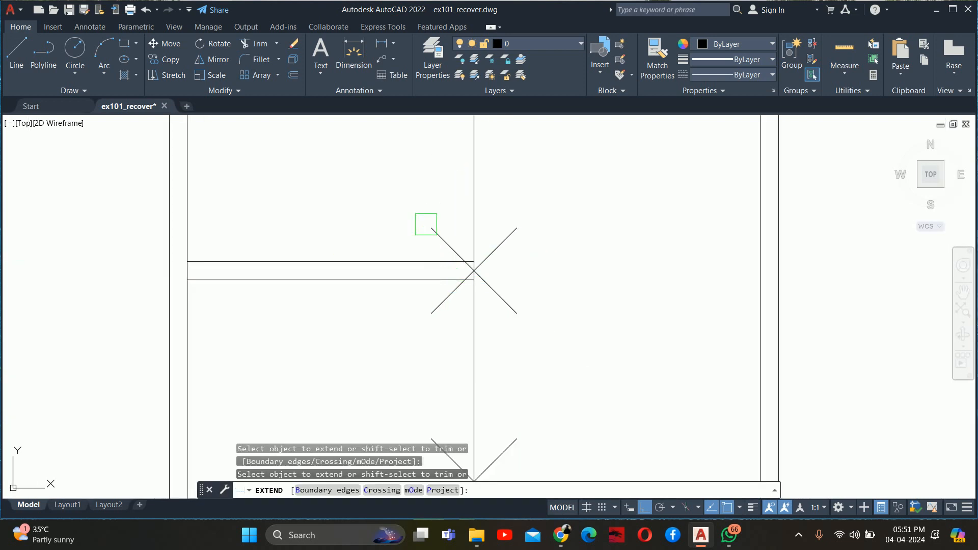
{"action": "left_click", "coordinate": [386, 230]}
{"action": "left_click", "coordinate": [356, 360]}
{"action": "key", "text": "Return"}
{"action": "key", "text": "Return"}
{"action": "key", "text": "Escape"}
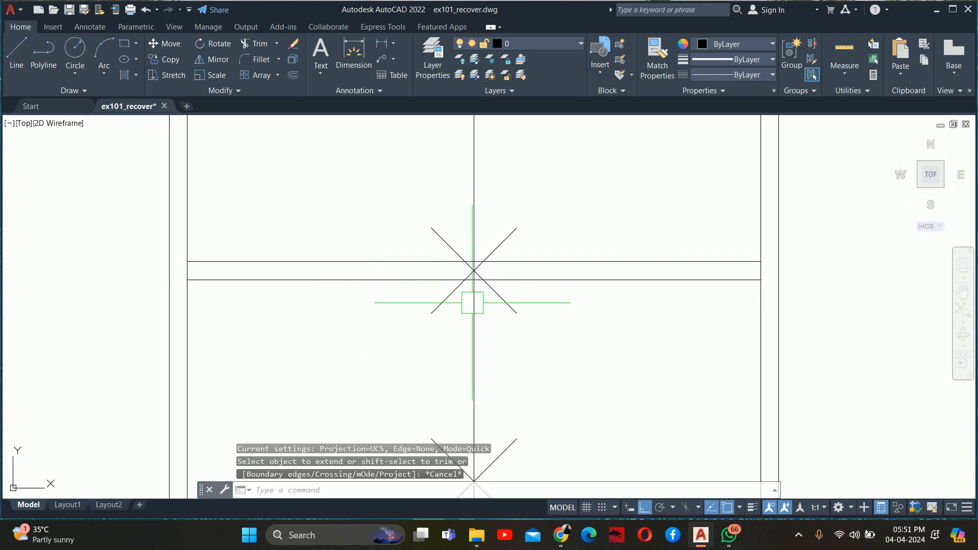
- Copy the two-line shelf from the topmost division point to each of the five division points below it
{"action": "type", "text": "co"}
{"action": "key", "text": "Return"}
{"action": "left_click", "coordinate": [574, 323]}
{"action": "left_click", "coordinate": [528, 244]}
{"action": "key", "text": "Return"}
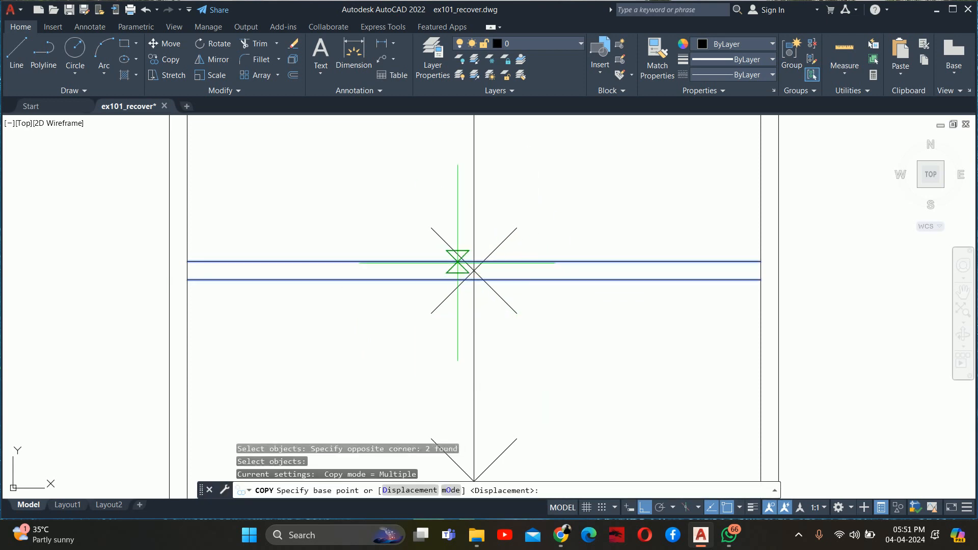
{"action": "left_click", "coordinate": [474, 271]}
{"action": "middle_click_drag", "start_coordinate": [469, 377], "coordinate": [469, 215]}
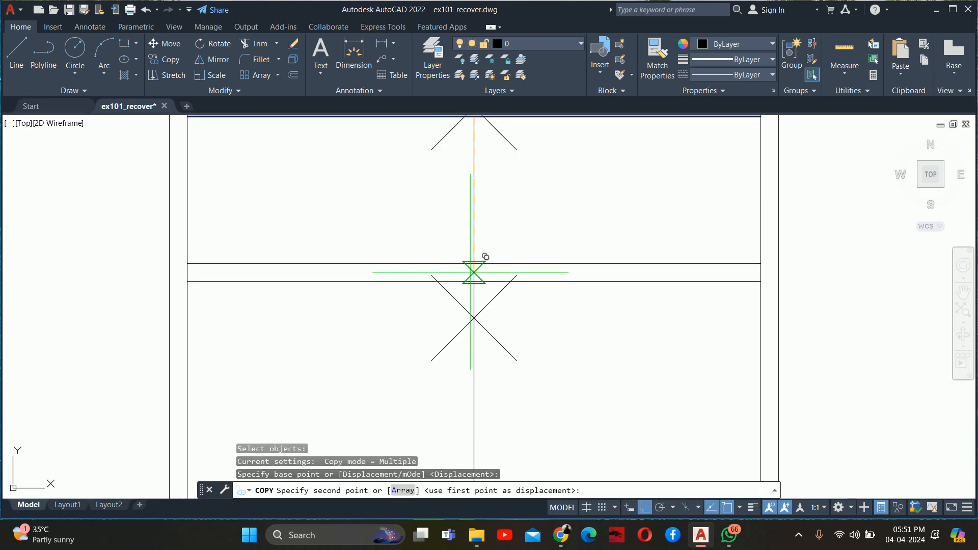
{"action": "left_click", "coordinate": [484, 291]}
{"action": "scroll", "coordinate": [463, 411], "scroll_direction": "down", "scroll_amount": 2}
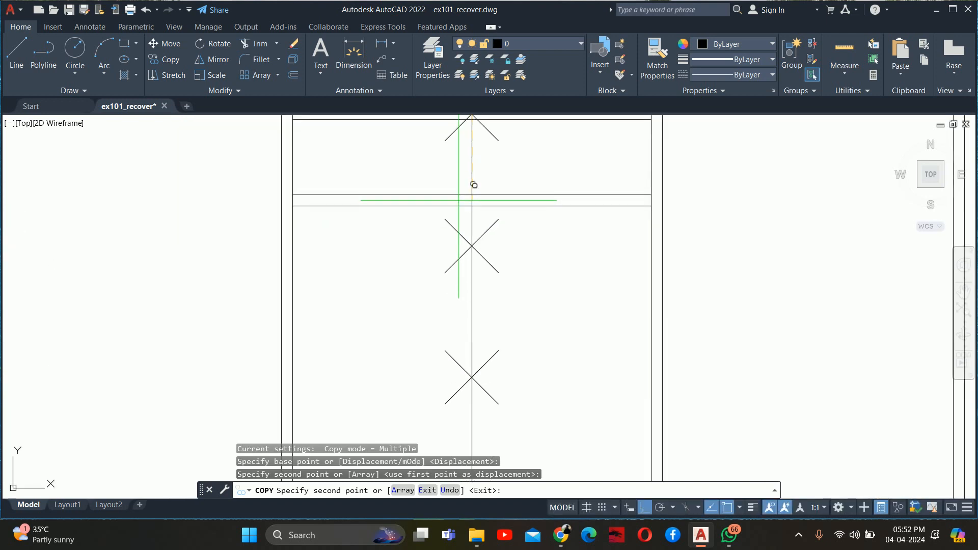
{"action": "left_click", "coordinate": [487, 230]}
{"action": "middle_click_drag", "start_coordinate": [466, 318], "coordinate": [462, 245]}
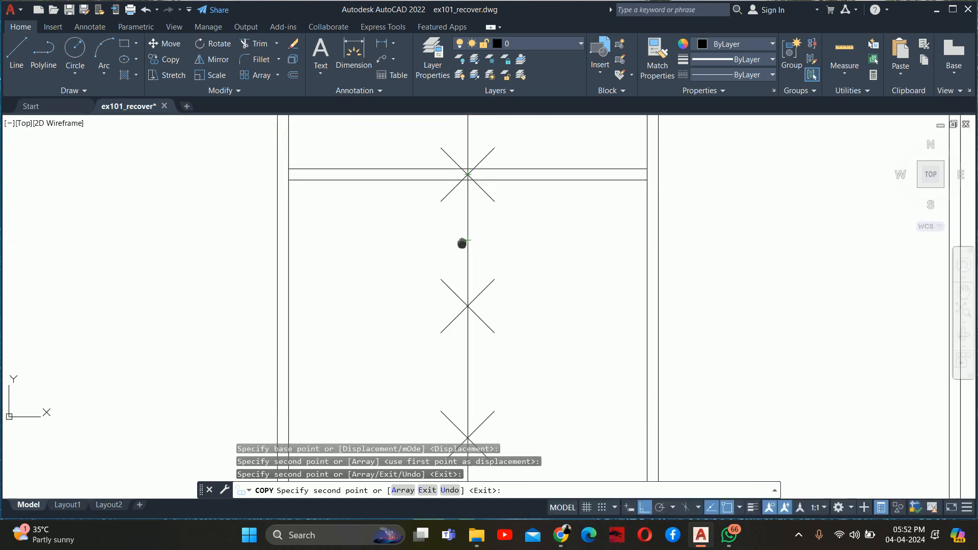
{"action": "left_click", "coordinate": [483, 289]}
{"action": "middle_click_drag", "start_coordinate": [463, 355], "coordinate": [463, 254]}
{"action": "left_click", "coordinate": [468, 333]}
{"action": "middle_click_drag", "start_coordinate": [460, 338], "coordinate": [464, 196]}
{"action": "left_click", "coordinate": [472, 322]}
{"action": "key", "text": "Escape"}
{"action": "key", "text": "Escape"}
- Select all similar division points on the guide line and delete them
{"action": "left_click", "coordinate": [471, 322]}
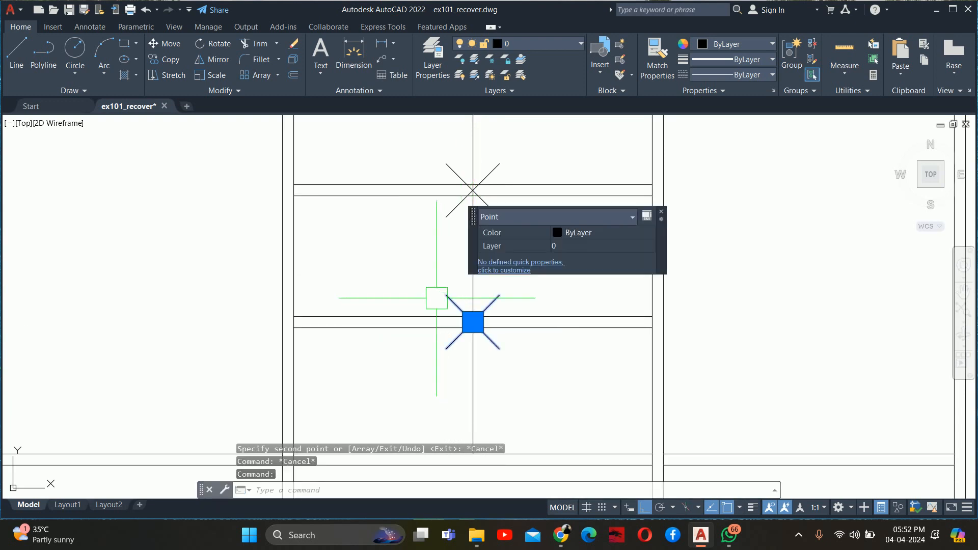
{"action": "right_click", "coordinate": [406, 263]}
{"action": "left_click", "coordinate": [442, 393]}
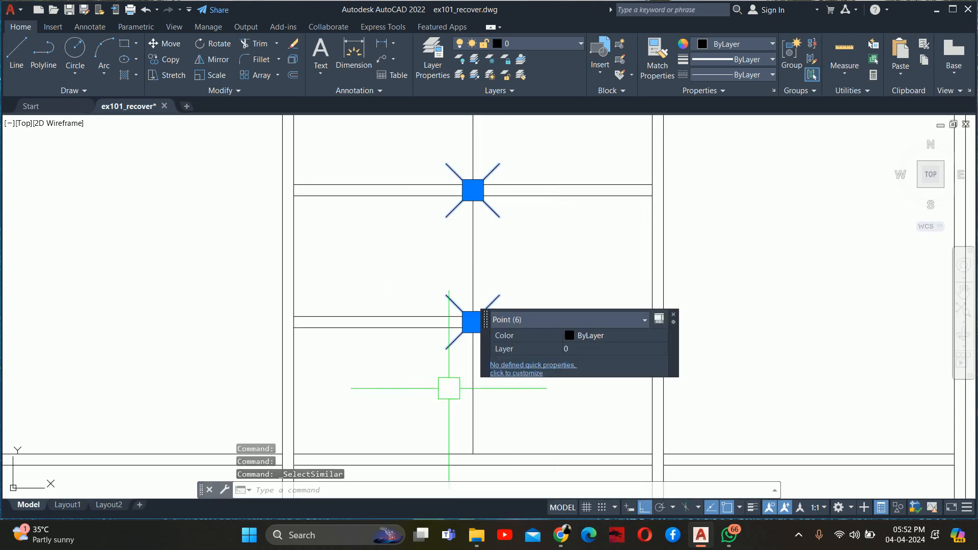
{"action": "scroll", "coordinate": [448, 366], "scroll_direction": "down", "scroll_amount": 3}
{"action": "key", "text": "Delete"}
{"action": "scroll", "coordinate": [447, 347], "scroll_direction": "down", "scroll_amount": 5}
{"action": "key", "text": "Escape"}
{"action": "key", "text": "Escape"}
- Delete the vertical guide line running through the middle of the shelves
{"action": "scroll", "coordinate": [445, 208], "scroll_direction": "up", "scroll_amount": 6}
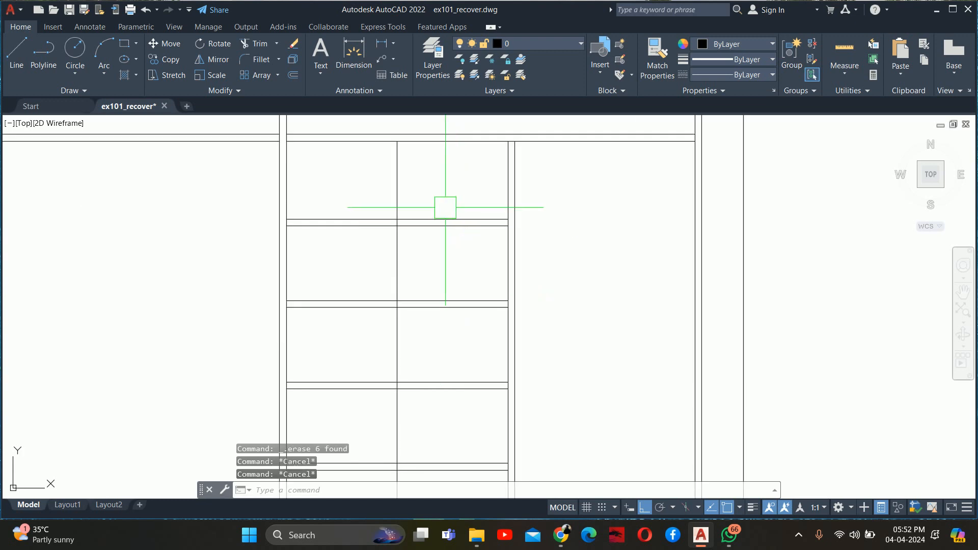
{"action": "left_click", "coordinate": [397, 176]}
{"action": "key", "text": "Delete"}
{"action": "scroll", "coordinate": [437, 182], "scroll_direction": "down", "scroll_amount": 4}
{"action": "key", "text": "Escape"}
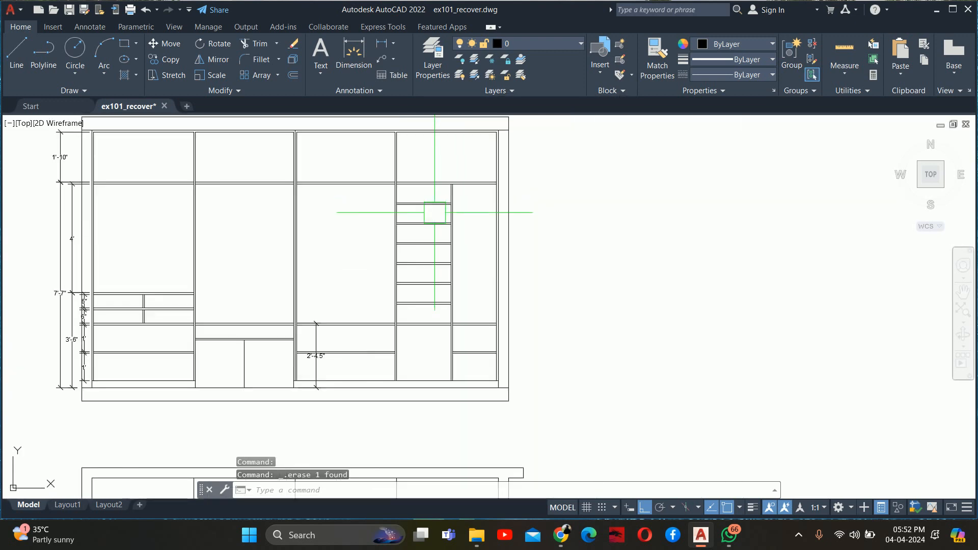
- Examine the fourth bay's new shelves and the lower compartments beside them
{"action": "scroll", "coordinate": [431, 338], "scroll_direction": "up", "scroll_amount": 4}
{"action": "key", "text": "Escape"}
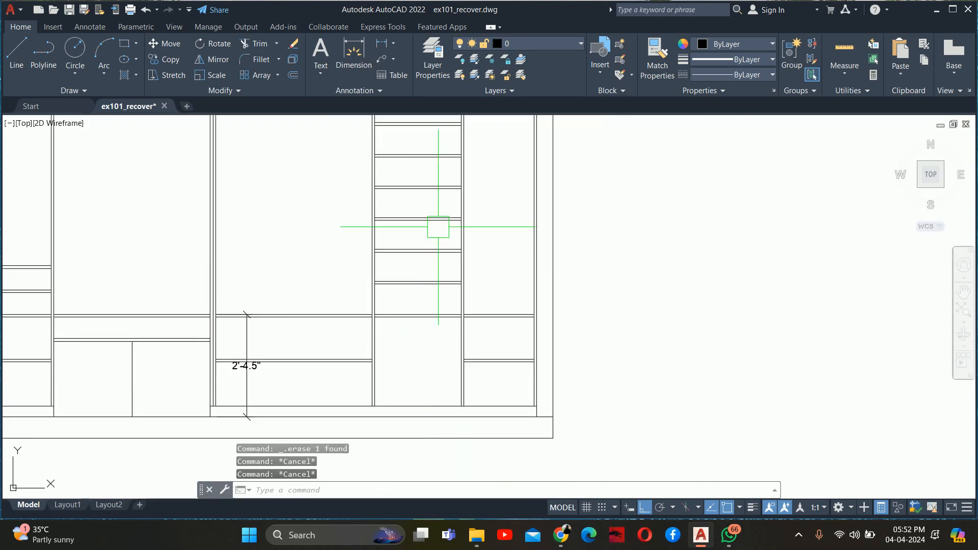
{"action": "scroll", "coordinate": [438, 226], "scroll_direction": "down", "scroll_amount": 5}
{"action": "scroll", "coordinate": [460, 250], "scroll_direction": "up", "scroll_amount": 4}
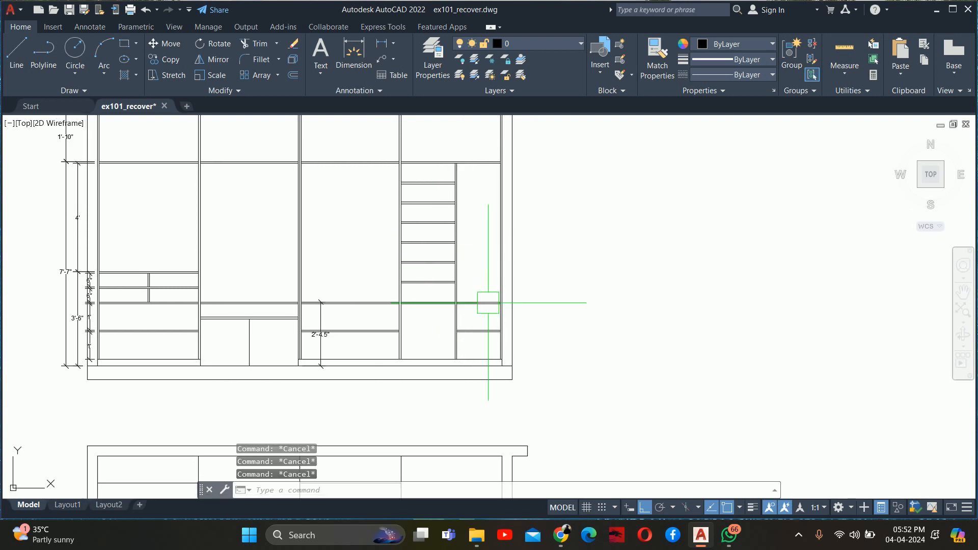
{"action": "scroll", "coordinate": [488, 303], "scroll_direction": "up", "scroll_amount": 4}
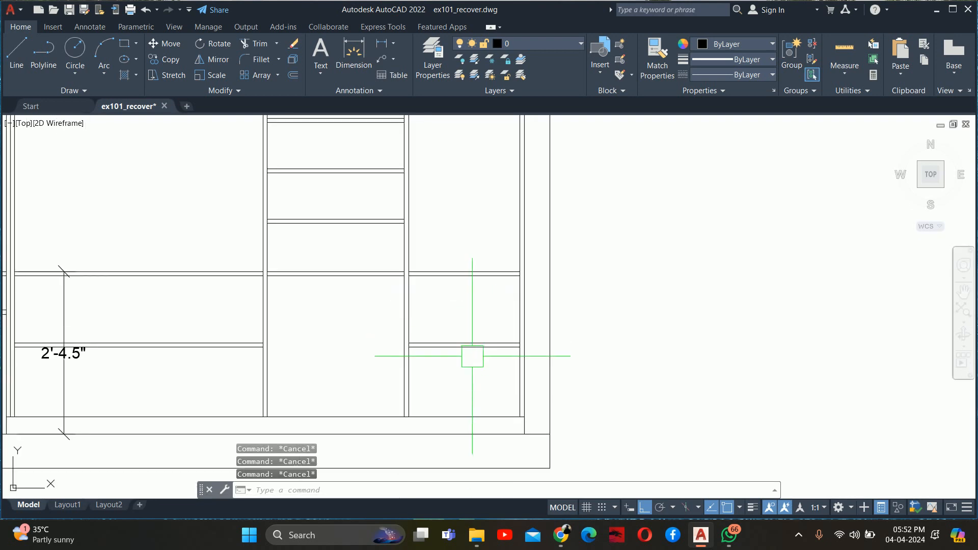
{"action": "scroll", "coordinate": [470, 347], "scroll_direction": "down", "scroll_amount": 2}
{"action": "middle_click_drag", "start_coordinate": [469, 345], "coordinate": [468, 402]}
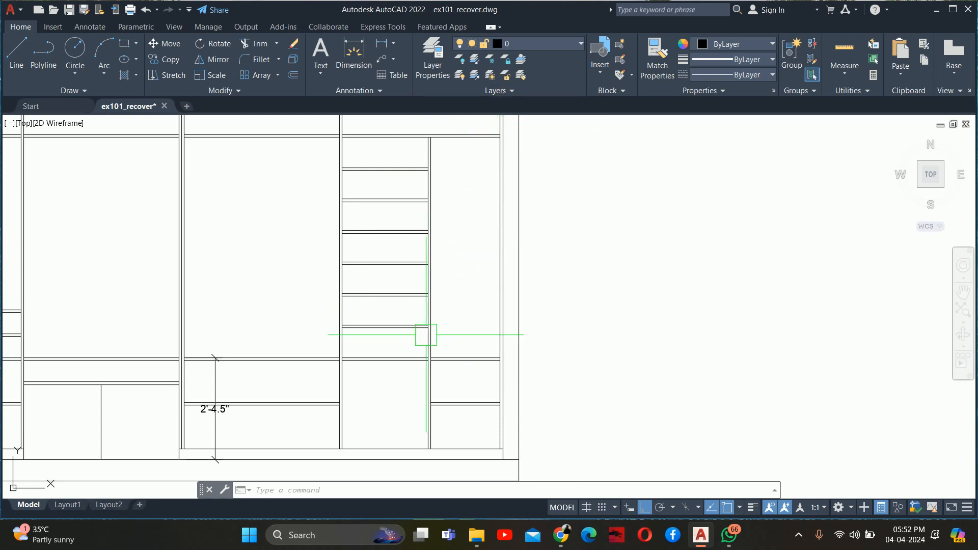
{"action": "scroll", "coordinate": [474, 265], "scroll_direction": "up", "scroll_amount": 3}
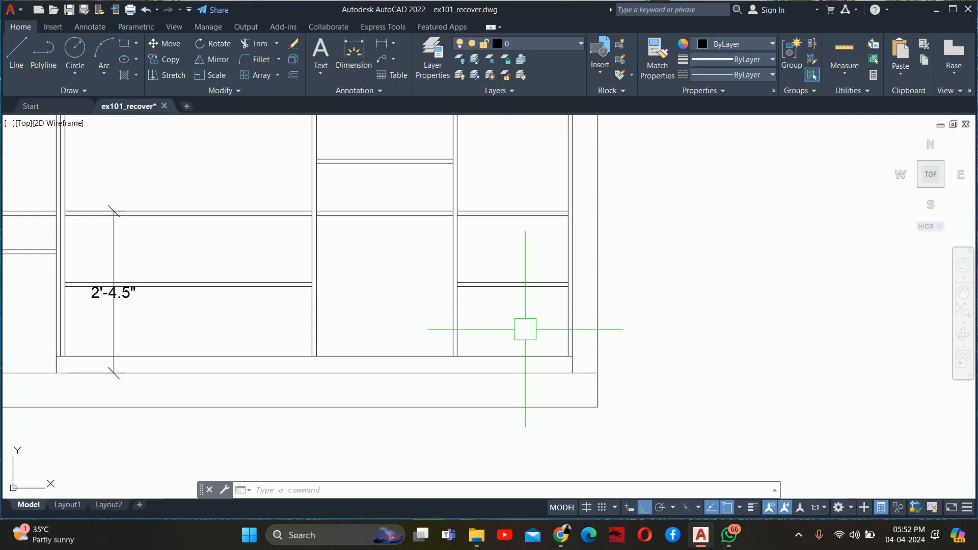
{"action": "middle_click_drag", "start_coordinate": [428, 319], "coordinate": [514, 325]}
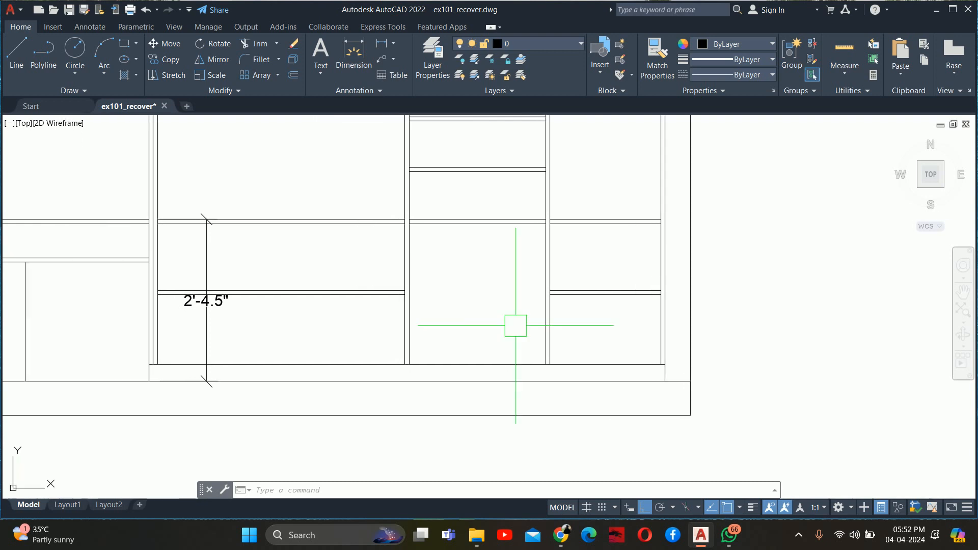
- Delete the 2'-4.5" vertical dimension in the third bay's lower section
{"action": "scroll", "coordinate": [440, 294], "scroll_direction": "down", "scroll_amount": 3}
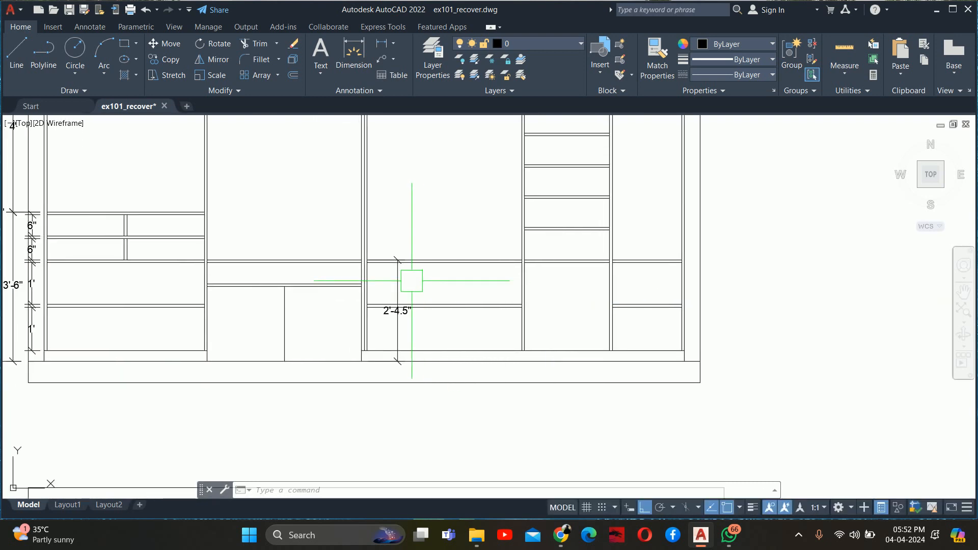
{"action": "left_click", "coordinate": [392, 283]}
{"action": "key", "text": "Delete"}
{"action": "scroll", "coordinate": [493, 281], "scroll_direction": "down", "scroll_amount": 3}
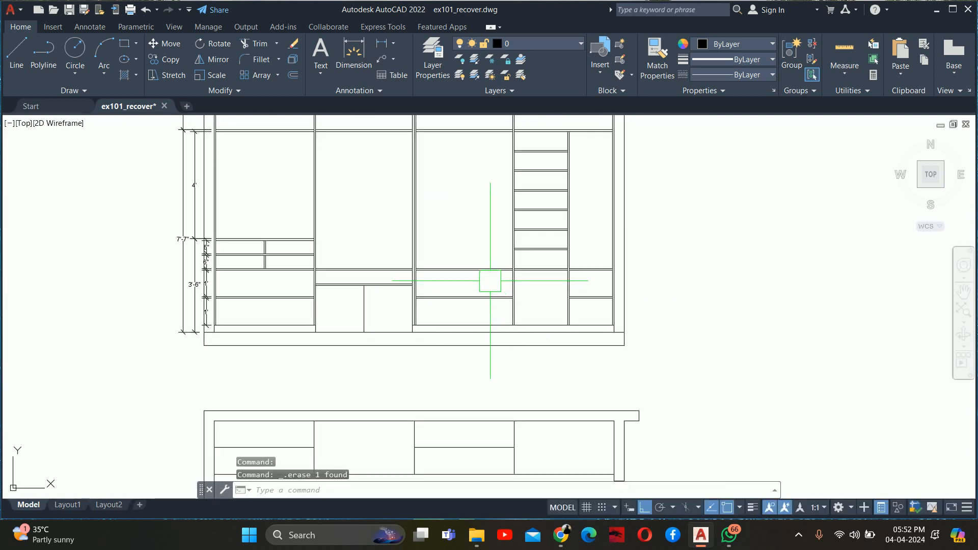
{"action": "key", "text": "Escape"}
{"action": "key", "text": "Escape"}
{"action": "scroll", "coordinate": [342, 157], "scroll_direction": "down", "scroll_amount": 2}
{"action": "mouse_move", "coordinate": [404, 168]}
{"action": "middle_mouse_down"}
{"action": "mouse_move", "coordinate": [450, 178]}
{"action": "mouse_move", "coordinate": [451, 239]}
{"action": "middle_mouse_up"}
{"action": "key", "text": "Escape"}
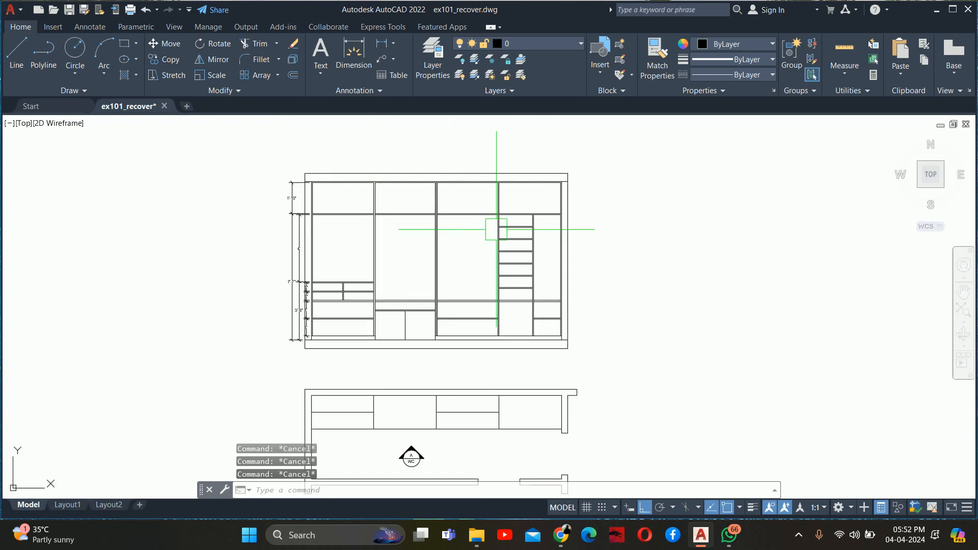
- Try to offset the vertical centre line of the second bay's lower compartment 1" to the left
{"action": "scroll", "coordinate": [387, 340], "scroll_direction": "up", "scroll_amount": 4}
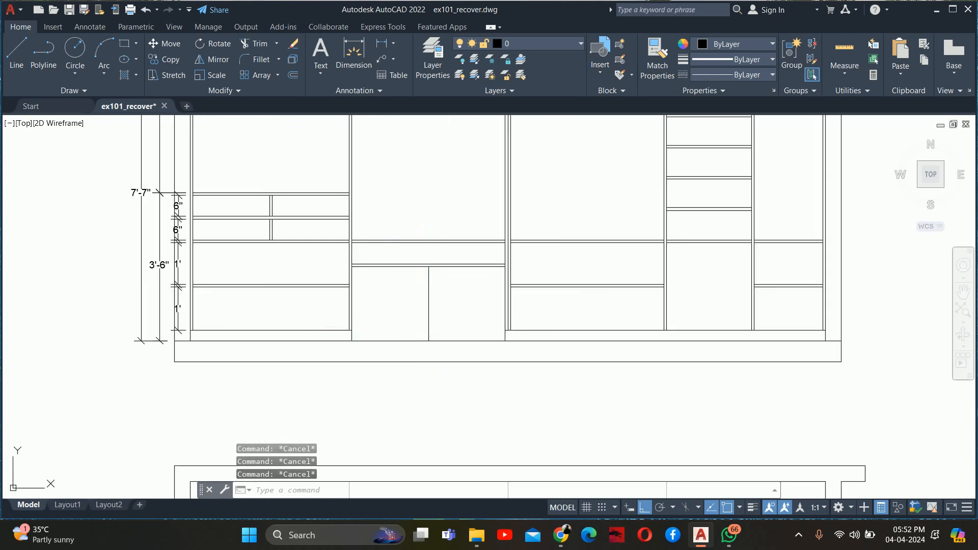
{"action": "middle_click_drag", "start_coordinate": [426, 316], "coordinate": [426, 331]}
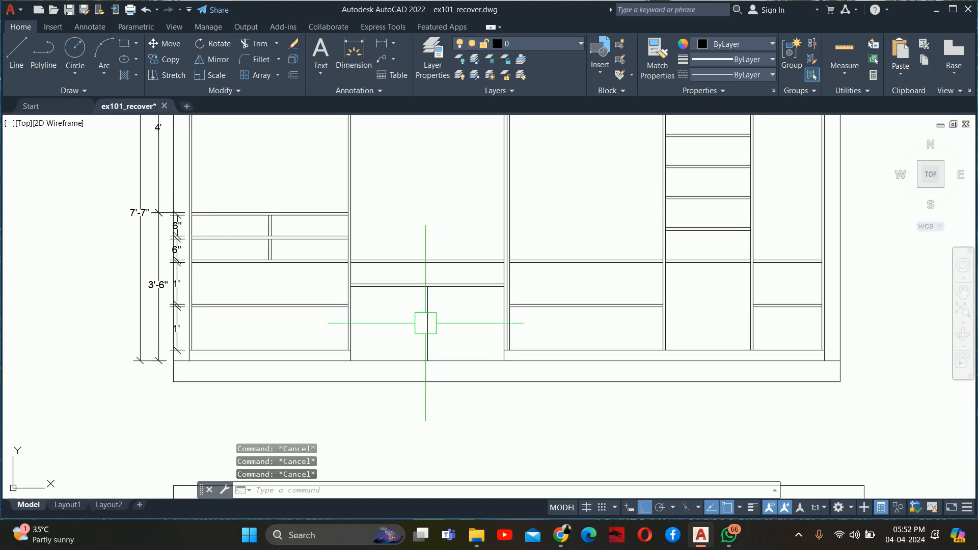
{"action": "type", "text": "o"}
{"action": "key", "text": "Return"}
{"action": "scroll", "coordinate": [426, 324], "scroll_direction": "up", "scroll_amount": 2}
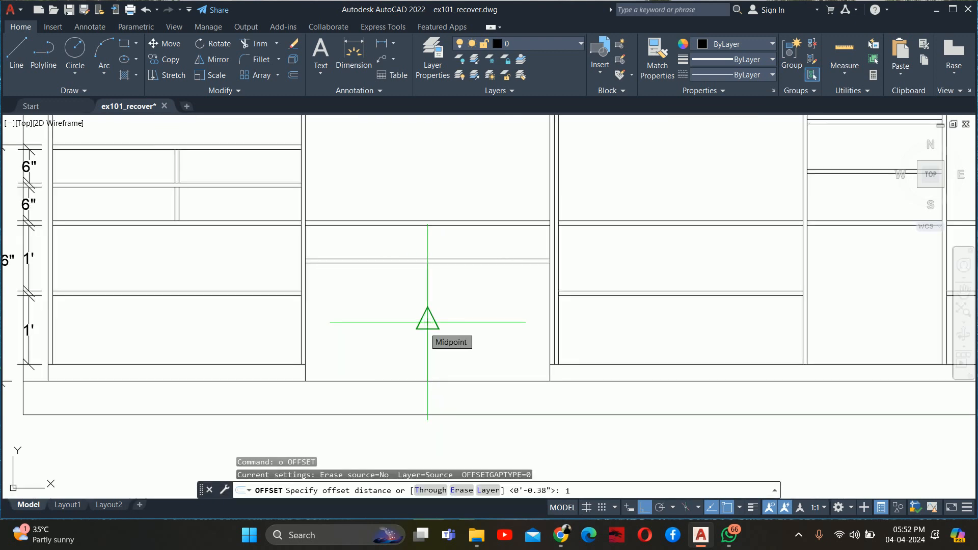
{"action": "type", "text": "1"}
{"action": "key", "text": "Return"}
{"action": "left_click", "coordinate": [427, 316]}
{"action": "left_click", "coordinate": [418, 310]}
{"action": "key", "text": "Escape"}
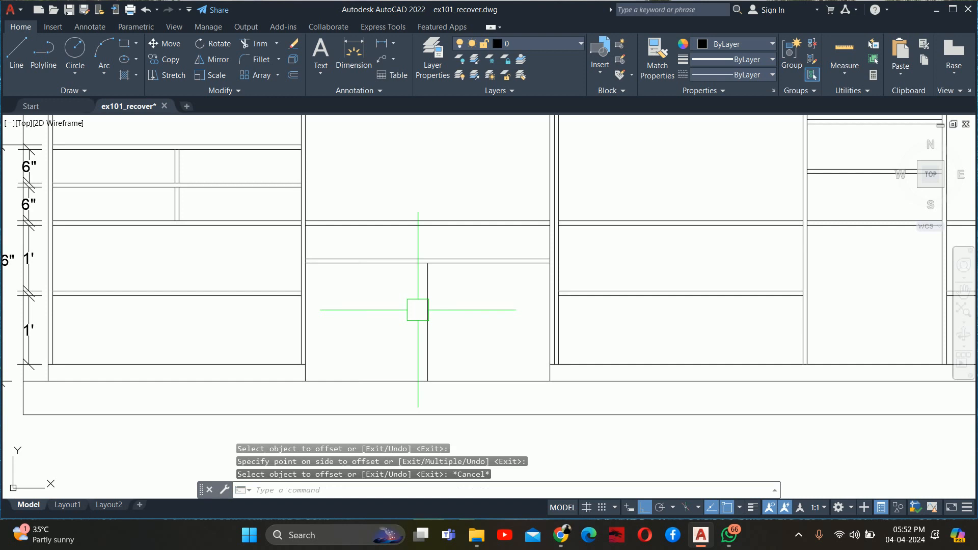
{"action": "key", "text": "ctrl+z"}
{"action": "key", "text": "Escape"}
- Offset the vertical centre line of the second bay's lower compartment 9" to both sides
{"action": "key", "text": "Return"}
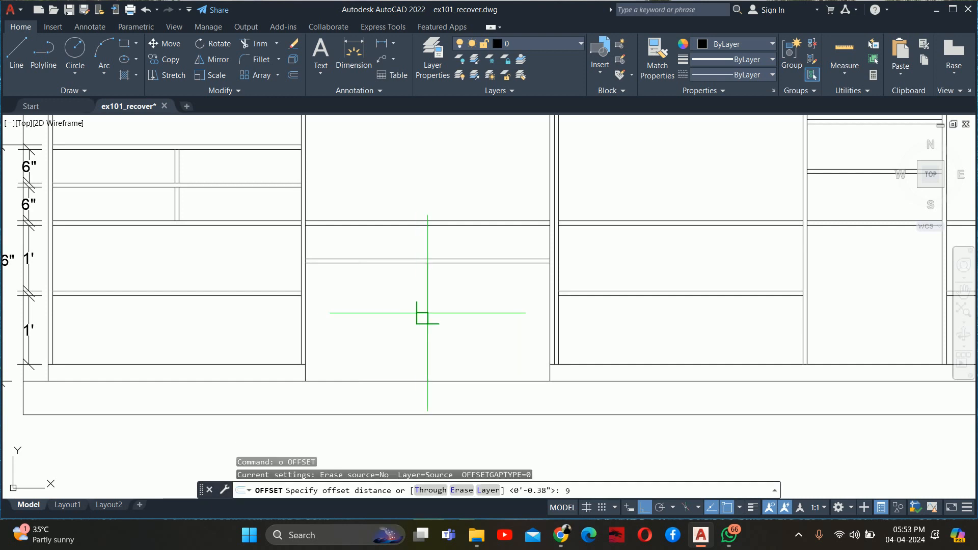
{"action": "type", "text": "9"}
{"action": "key", "text": "Return"}
{"action": "left_click", "coordinate": [427, 312]}
{"action": "left_click", "coordinate": [420, 312]}
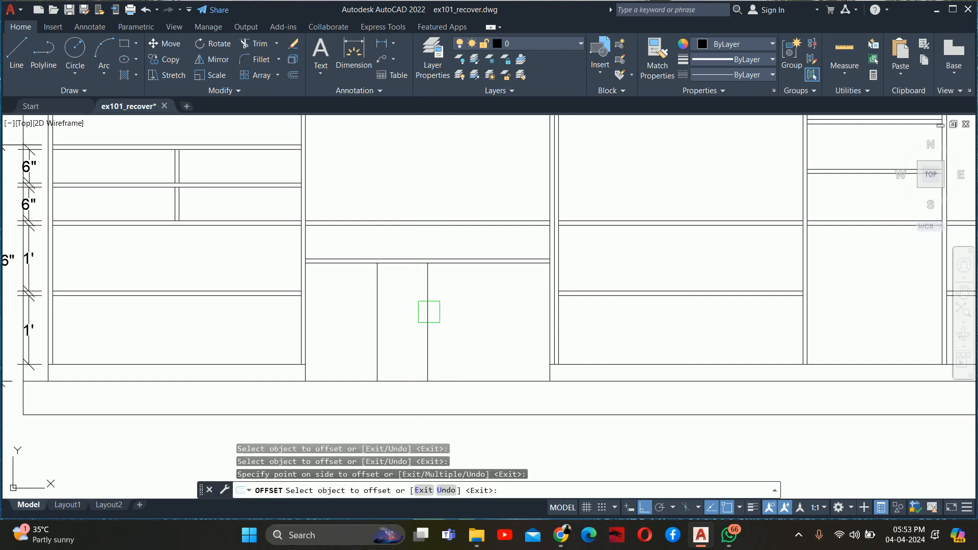
{"action": "left_click", "coordinate": [428, 311]}
{"action": "left_click", "coordinate": [466, 308]}
{"action": "key", "text": "Return"}
- Offset the two side vertical lines of the second bay's lower compartment 2" towards the centre line
{"action": "key", "text": "Return"}
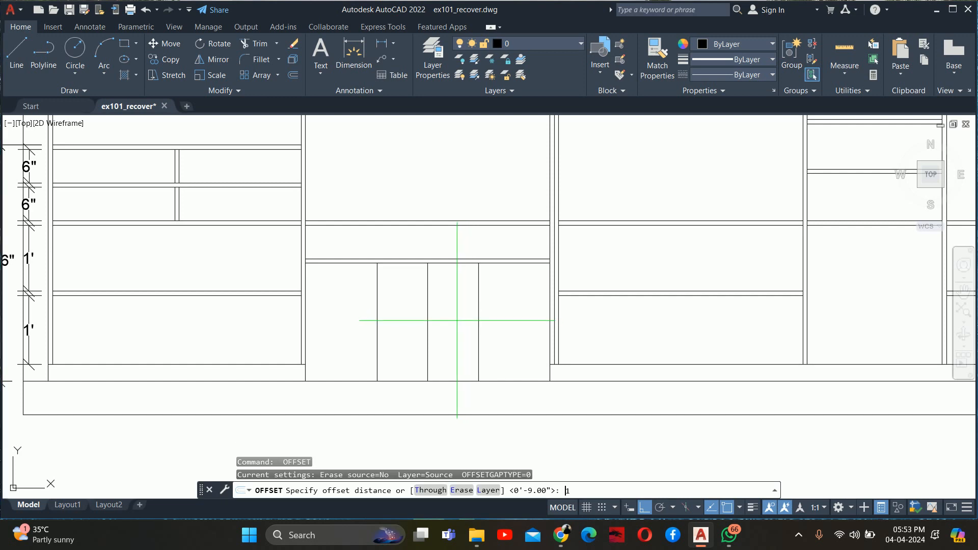
{"action": "key", "text": "Return"}
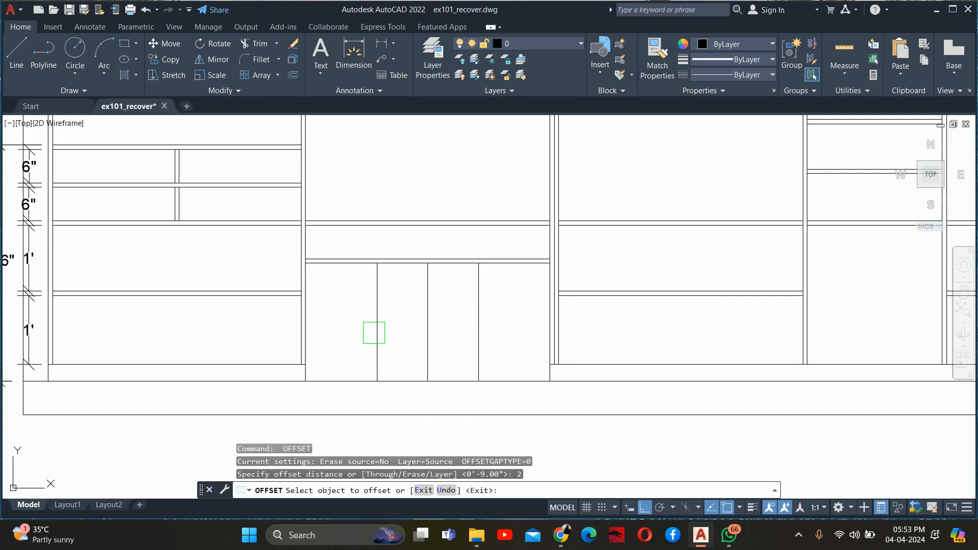
{"action": "left_click", "coordinate": [377, 332]}
{"action": "left_click", "coordinate": [429, 328]}
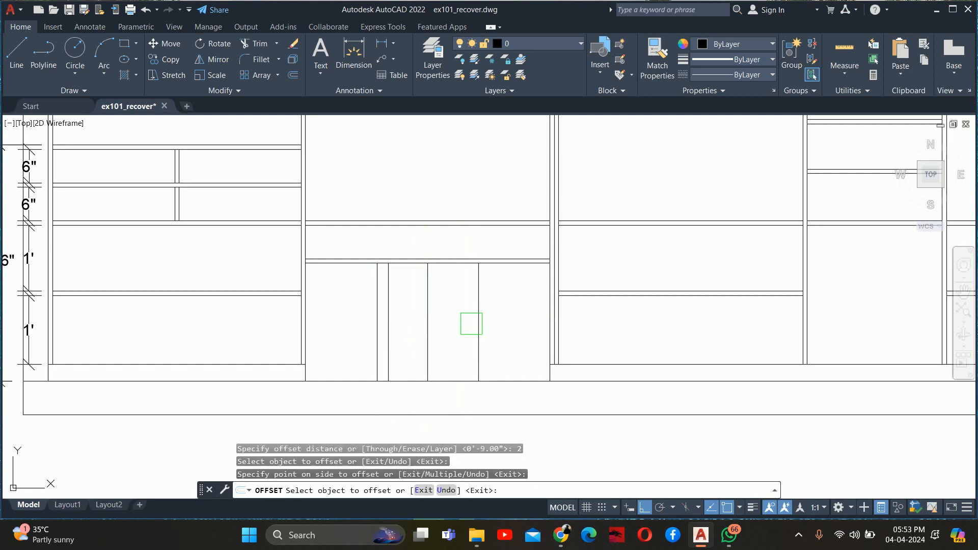
{"action": "left_click", "coordinate": [471, 323]}
{"action": "left_click", "coordinate": [486, 326]}
{"action": "left_click", "coordinate": [478, 328]}
{"action": "left_click", "coordinate": [471, 326]}
{"action": "key", "text": "Return"}
{"action": "key", "text": "Return"}
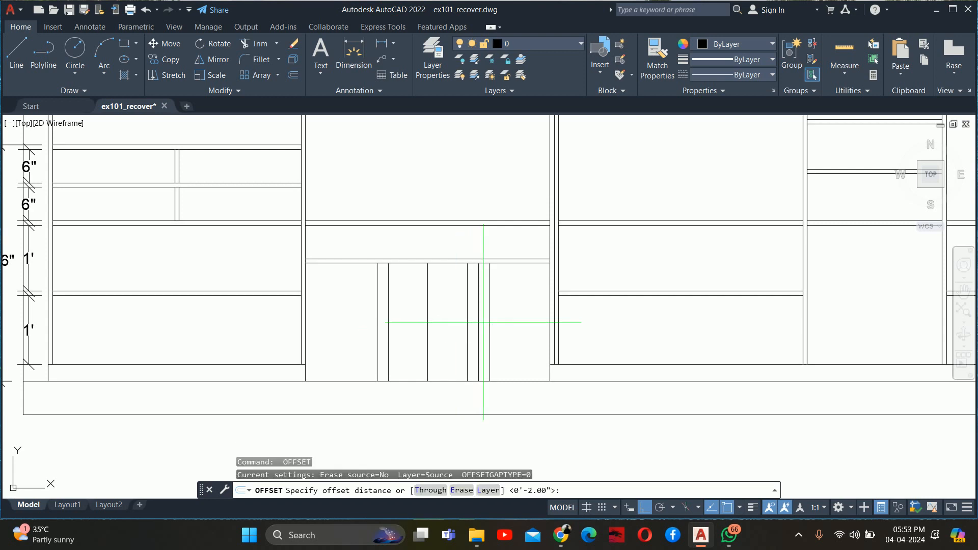
- Delete the stray vertical line offset outward from the right-hand side line in the second bay's lower compartment
{"action": "key", "text": "Escape"}
{"action": "left_click", "coordinate": [492, 323]}
{"action": "key", "text": "Delete"}
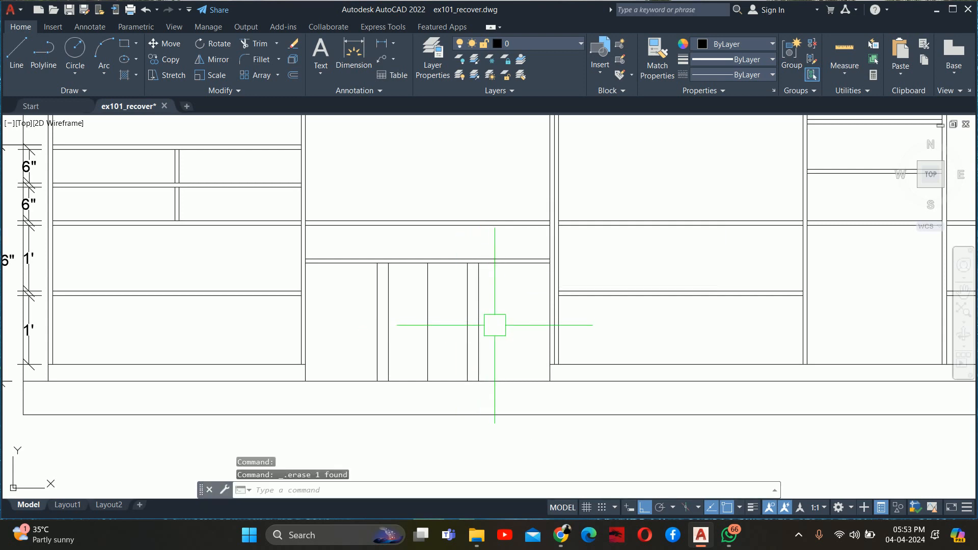
{"action": "key", "text": "Escape"}
{"action": "key", "text": "Escape"}
- Offset the base line of the second bay's lower compartment 1" upward
{"action": "scroll", "coordinate": [464, 341], "scroll_direction": "up", "scroll_amount": 2}
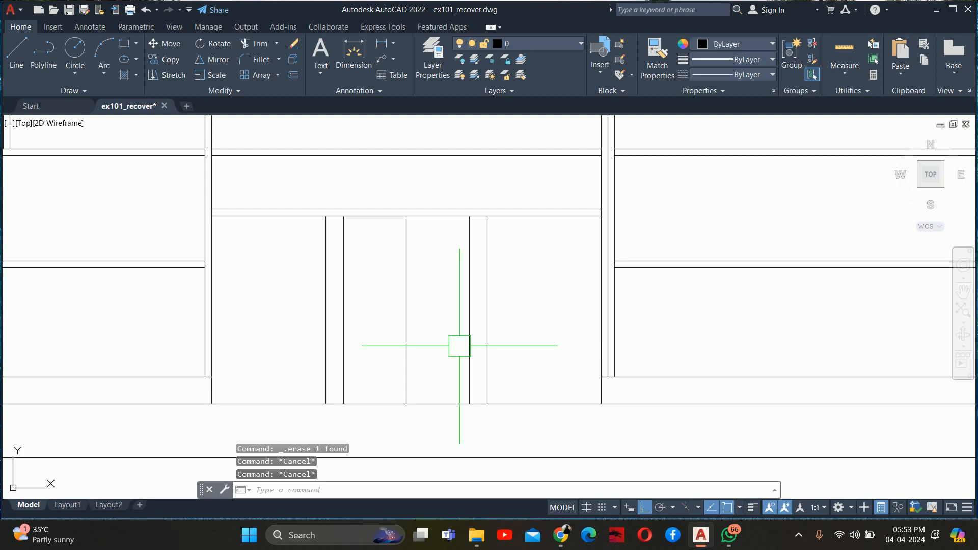
{"action": "type", "text": "o"}
{"action": "key", "text": "Return"}
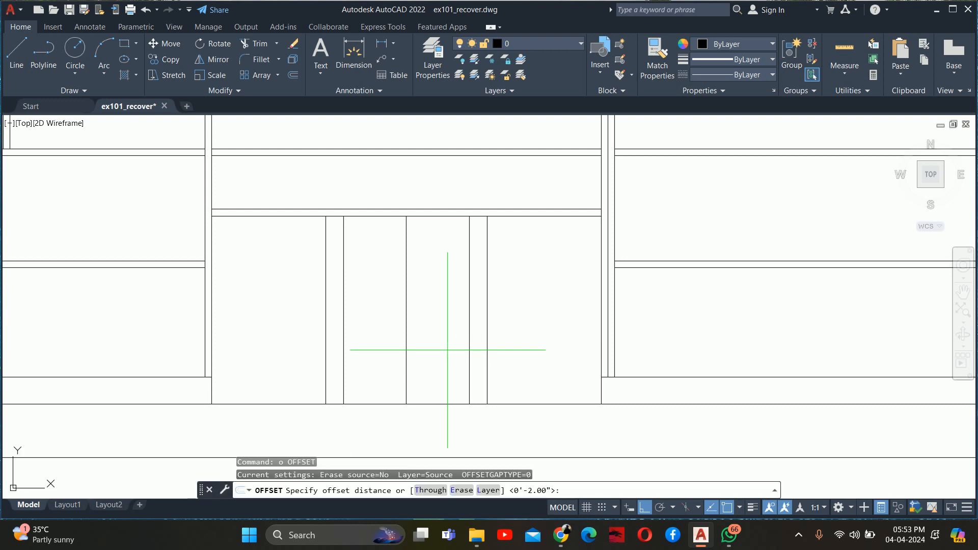
{"action": "type", "text": "1"}
{"action": "key", "text": "Return"}
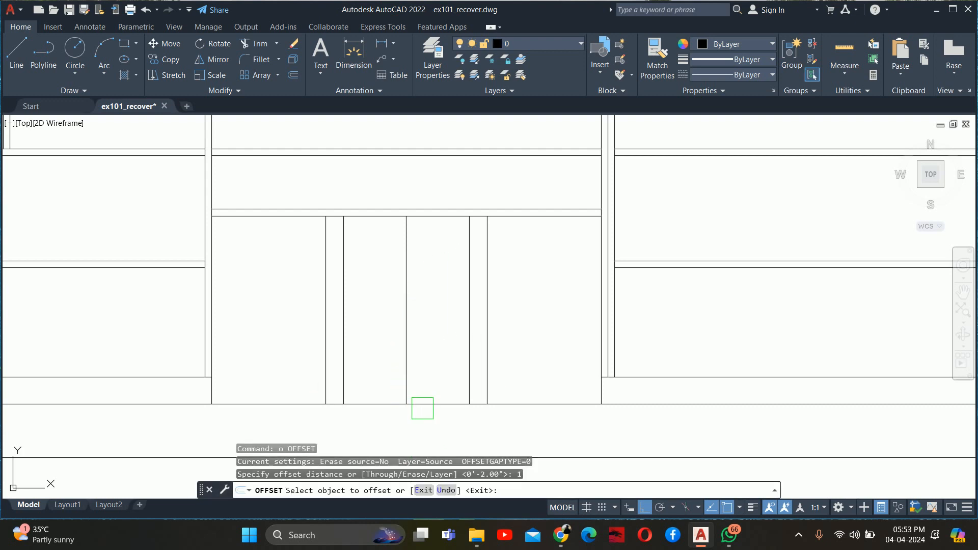
{"action": "left_click", "coordinate": [421, 404]}
{"action": "left_click", "coordinate": [424, 372]}
{"action": "key", "text": "Escape"}
- Trim the ends of the 1" offset line so it spans only between the two inner vertical lines
{"action": "scroll", "coordinate": [261, 355], "scroll_direction": "up", "scroll_amount": 4}
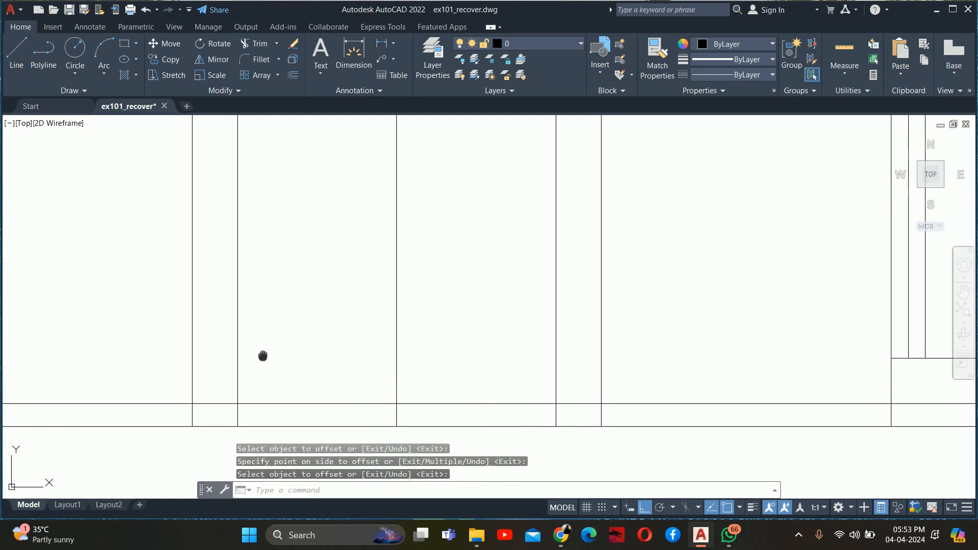
{"action": "type", "text": "tr"}
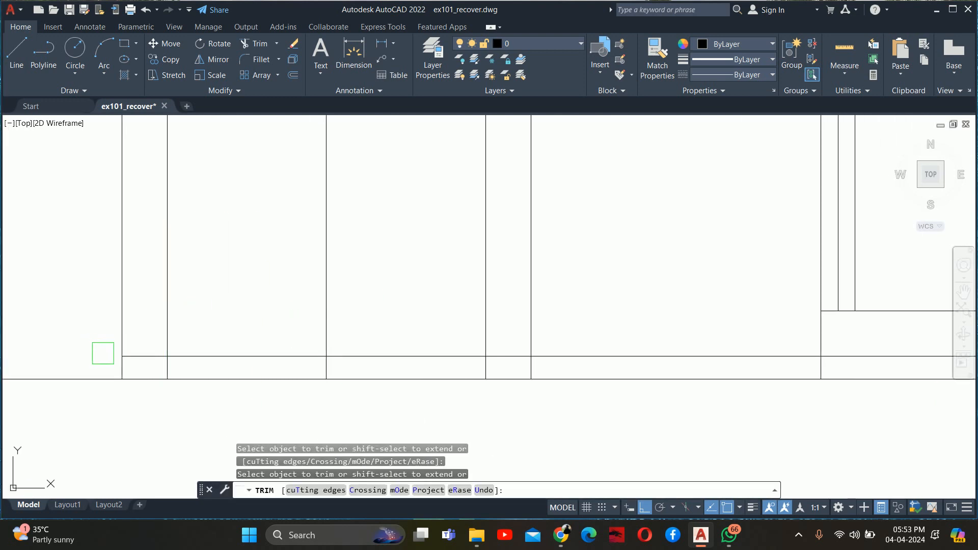
{"action": "scroll", "coordinate": [679, 324], "scroll_direction": "up", "scroll_amount": 2}
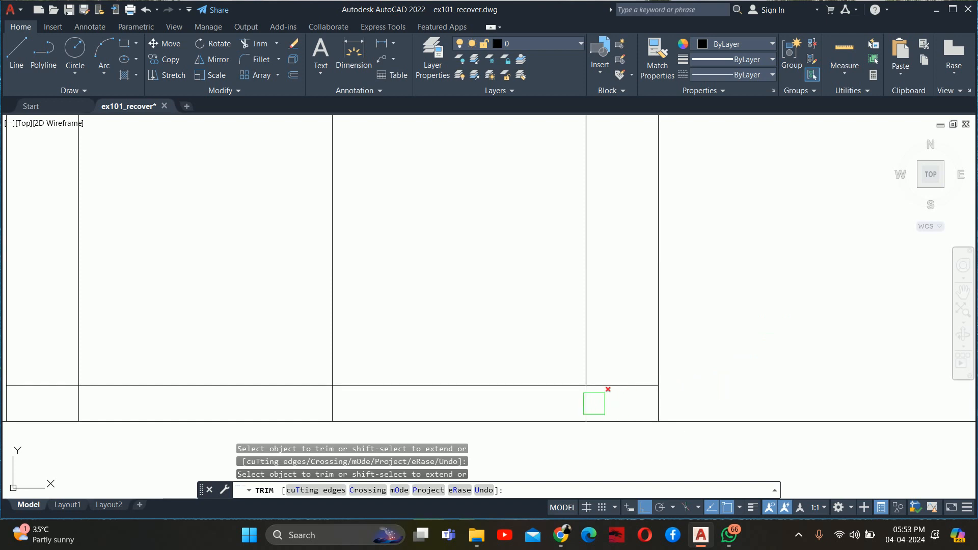
{"action": "scroll", "coordinate": [634, 387], "scroll_direction": "down", "scroll_amount": 1}
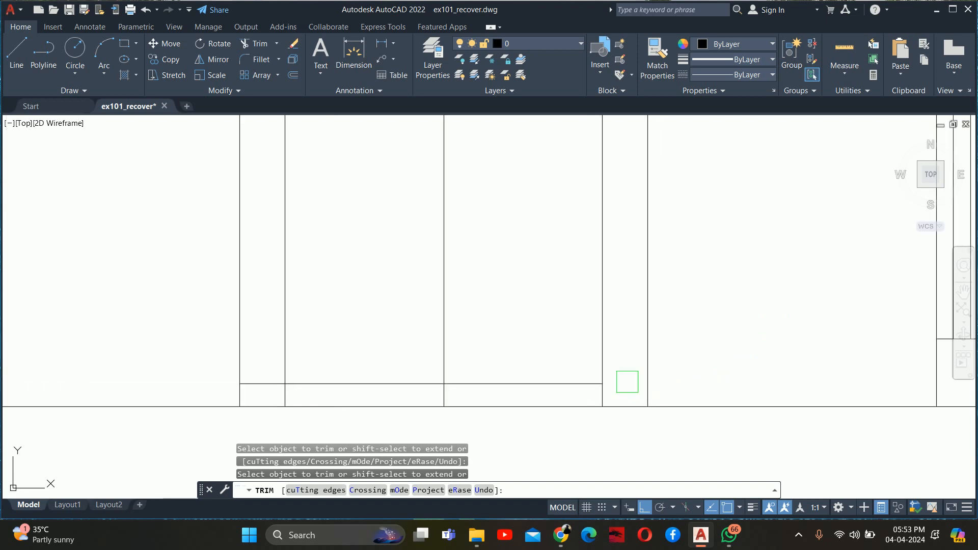
{"action": "scroll", "coordinate": [270, 381], "scroll_direction": "up", "scroll_amount": 2}
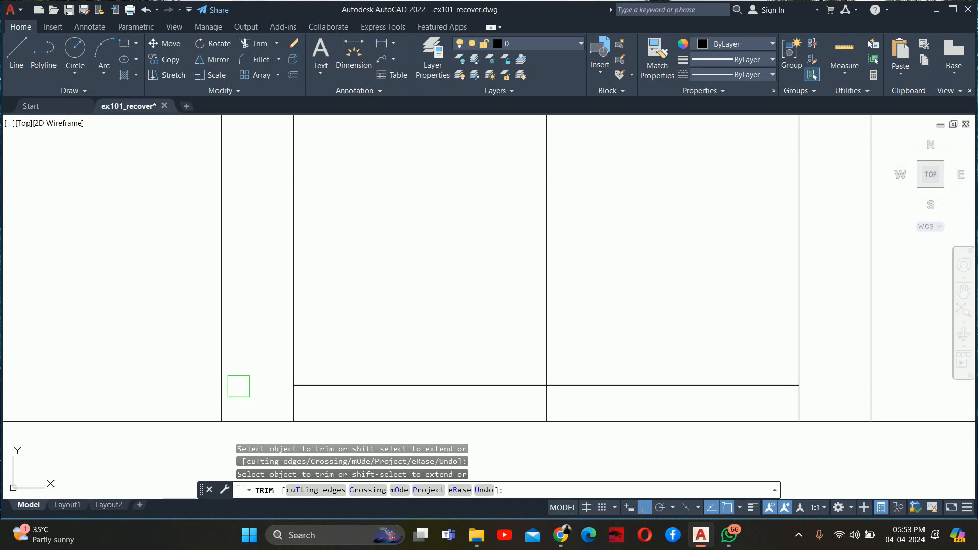
{"action": "scroll", "coordinate": [314, 341], "scroll_direction": "down", "scroll_amount": 4}
{"action": "key", "text": "Escape"}
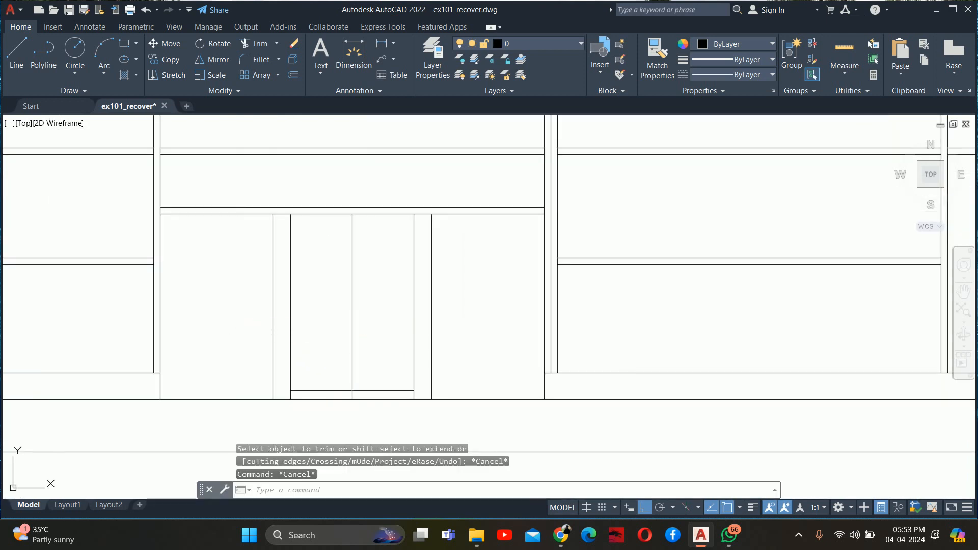
- Try to offset the top edge line of the second bay's lower compartment 6" downward
{"action": "type", "text": "o"}
{"action": "key", "text": "Return"}
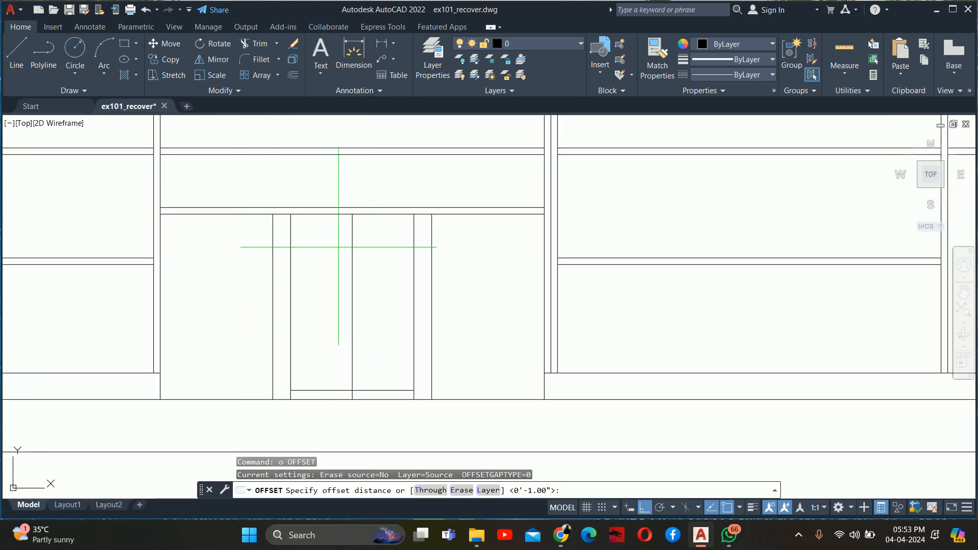
{"action": "middle_click_drag", "start_coordinate": [339, 244], "coordinate": [352, 270]}
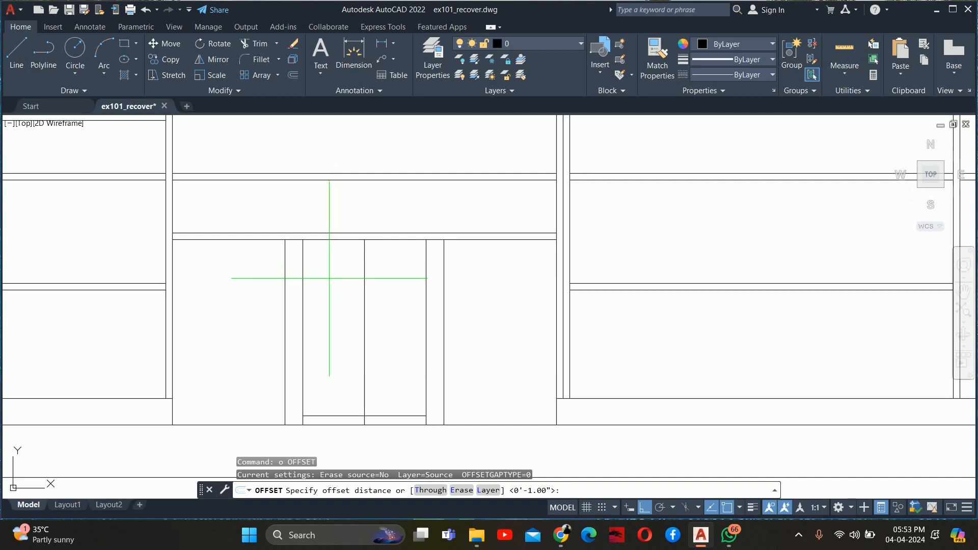
{"action": "type", "text": "6"}
{"action": "key", "text": "Return"}
{"action": "left_click", "coordinate": [326, 241]}
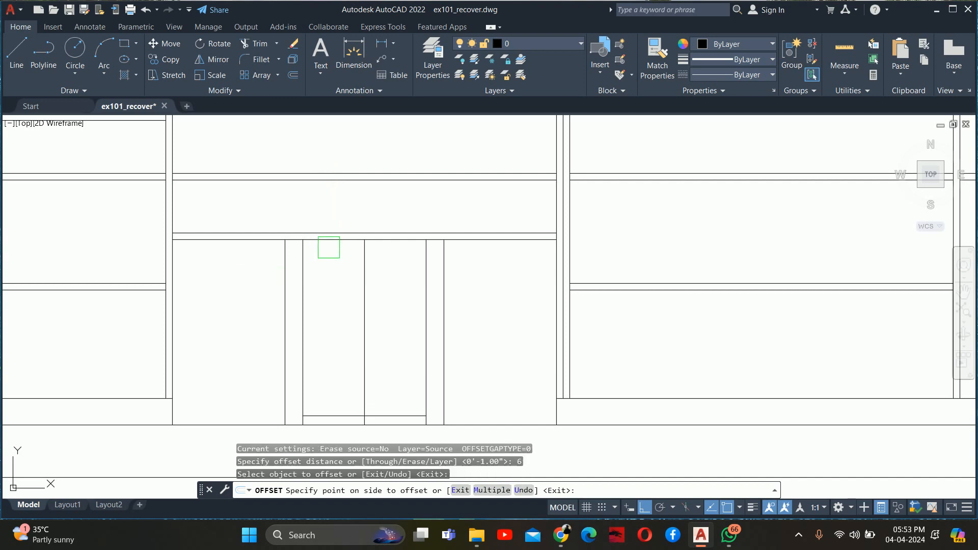
{"action": "left_click", "coordinate": [322, 296]}
{"action": "key", "text": "Escape"}
- Delete the horizontal line offset 6" below the lower compartment's top edge
{"action": "scroll", "coordinate": [322, 297], "scroll_direction": "up", "scroll_amount": 5}
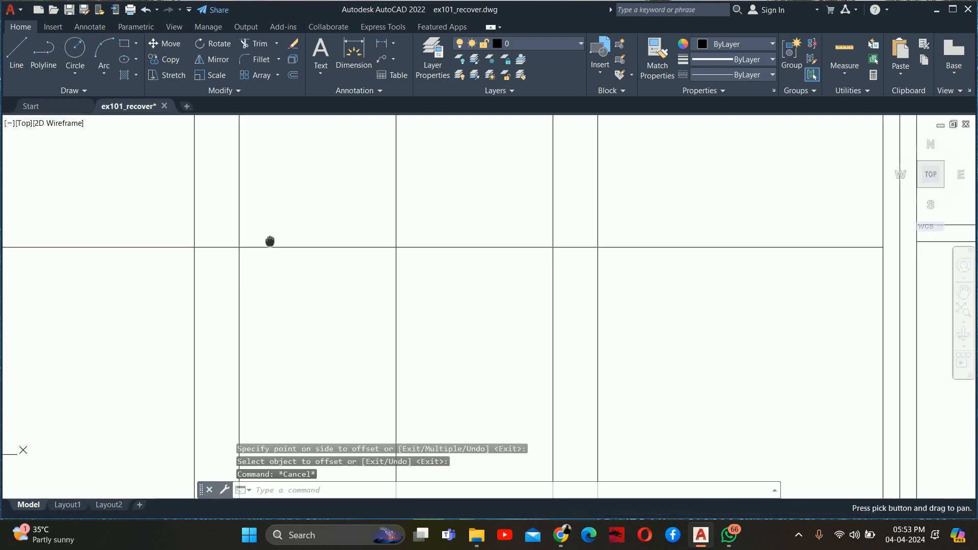
{"action": "key", "text": "Escape"}
{"action": "left_click", "coordinate": [436, 209]}
{"action": "scroll", "coordinate": [437, 212], "scroll_direction": "down", "scroll_amount": 3}
{"action": "key", "text": "Delete"}
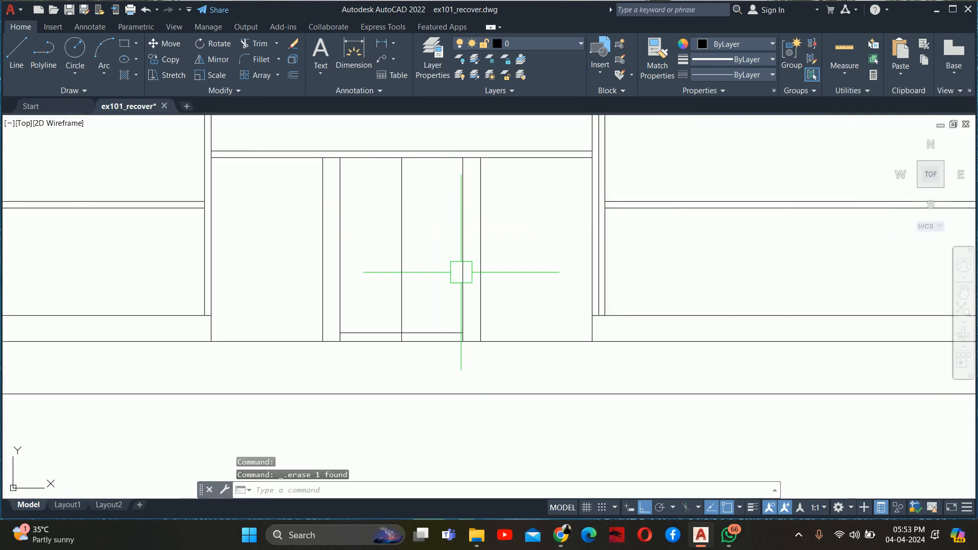
- Offset the base line of the second bay's lower compartment 18" upward
{"action": "type", "text": "o"}
{"action": "key", "text": "Return"}
{"action": "type", "text": "18"}
{"action": "key", "text": "Return"}
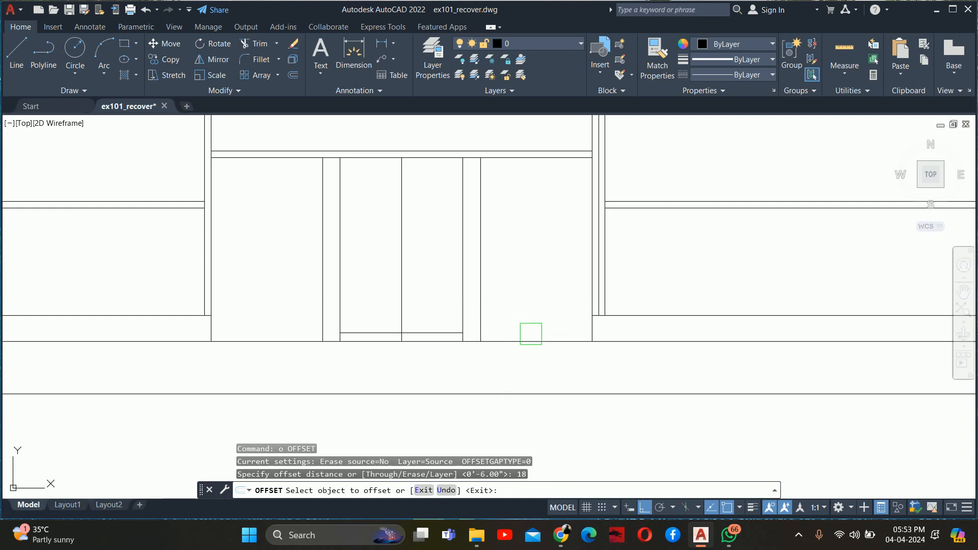
{"action": "left_click", "coordinate": [539, 341]}
{"action": "left_click", "coordinate": [524, 270]}
{"action": "scroll", "coordinate": [485, 207], "scroll_direction": "up", "scroll_amount": 3}
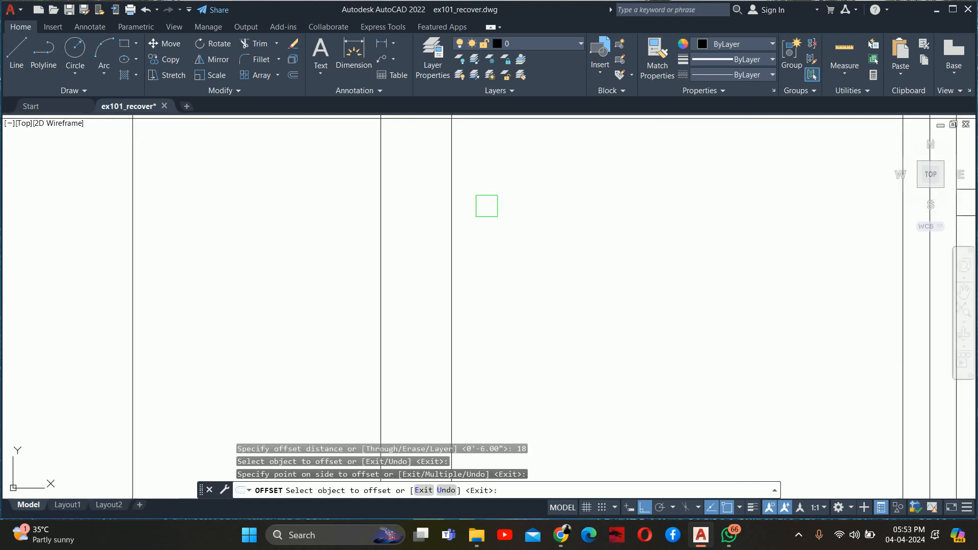
- Trim the 18" line's ends outside the outer verticals and the vertical lines' ends above it
{"action": "mouse_move", "coordinate": [484, 207]}
{"action": "middle_mouse_down"}
{"action": "mouse_move", "coordinate": [528, 335]}
{"action": "mouse_move", "coordinate": [583, 392]}
{"action": "middle_mouse_up"}
{"action": "key", "text": "Escape"}
{"action": "type", "text": "tr"}
{"action": "key", "text": "Return"}
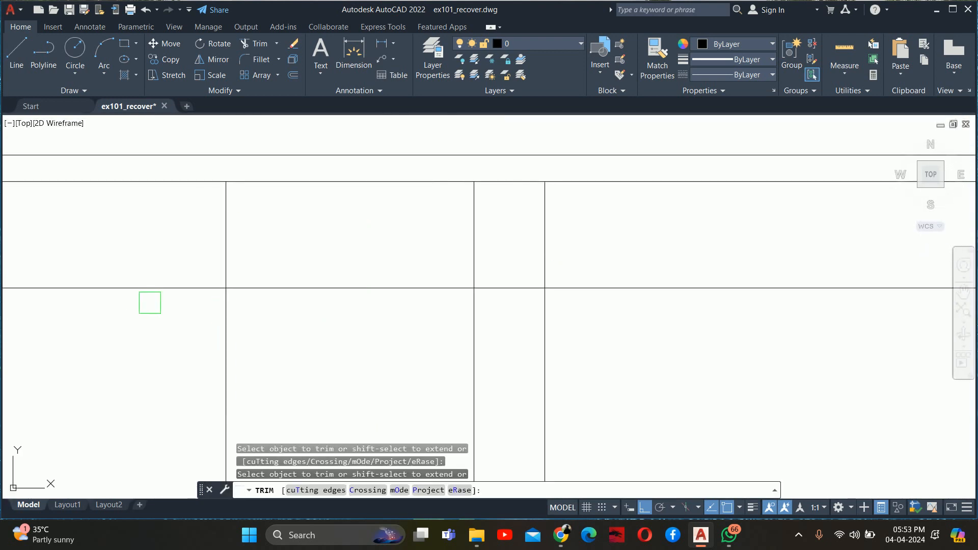
{"action": "scroll", "coordinate": [250, 269], "scroll_direction": "down", "scroll_amount": 2}
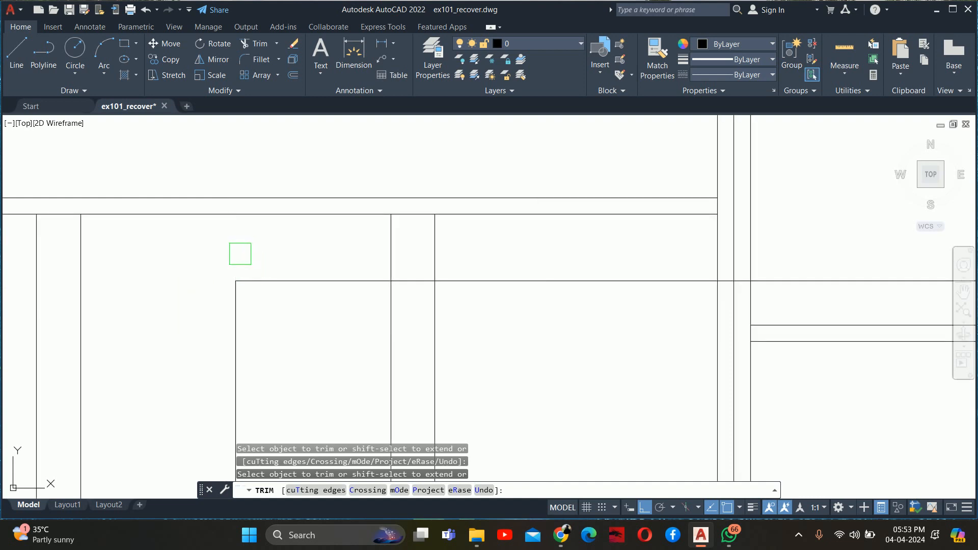
{"action": "scroll", "coordinate": [365, 265], "scroll_direction": "down", "scroll_amount": 2}
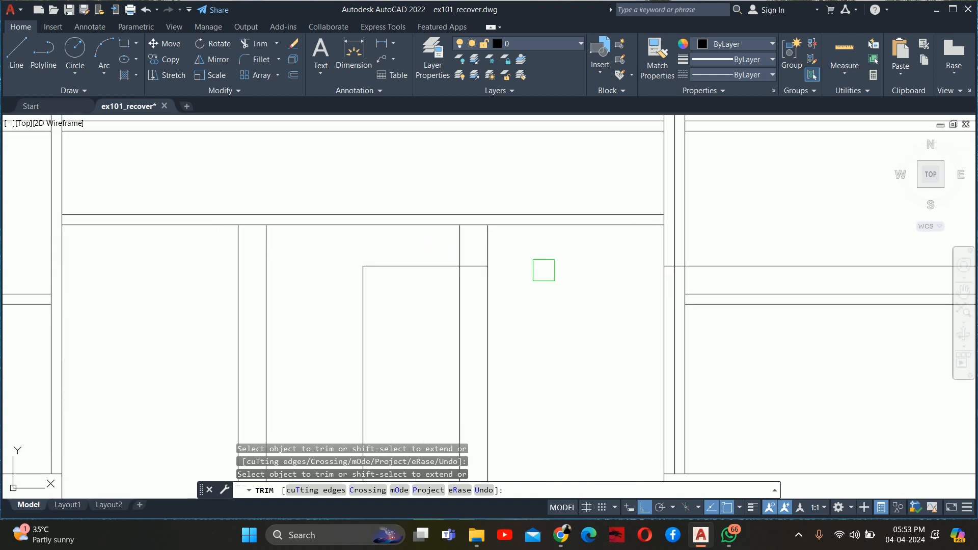
{"action": "mouse_move", "coordinate": [505, 312]}
{"action": "middle_mouse_down"}
{"action": "mouse_move", "coordinate": [527, 235]}
{"action": "mouse_move", "coordinate": [524, 255]}
{"action": "mouse_move", "coordinate": [534, 260]}
{"action": "middle_mouse_up"}
{"action": "left_click", "coordinate": [414, 218]}
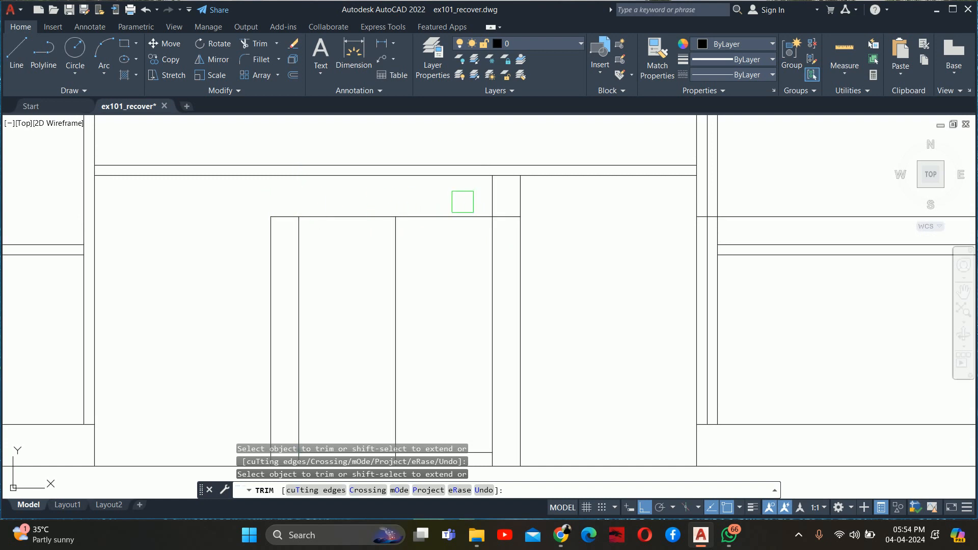
{"action": "scroll", "coordinate": [517, 202], "scroll_direction": "down", "scroll_amount": 2}
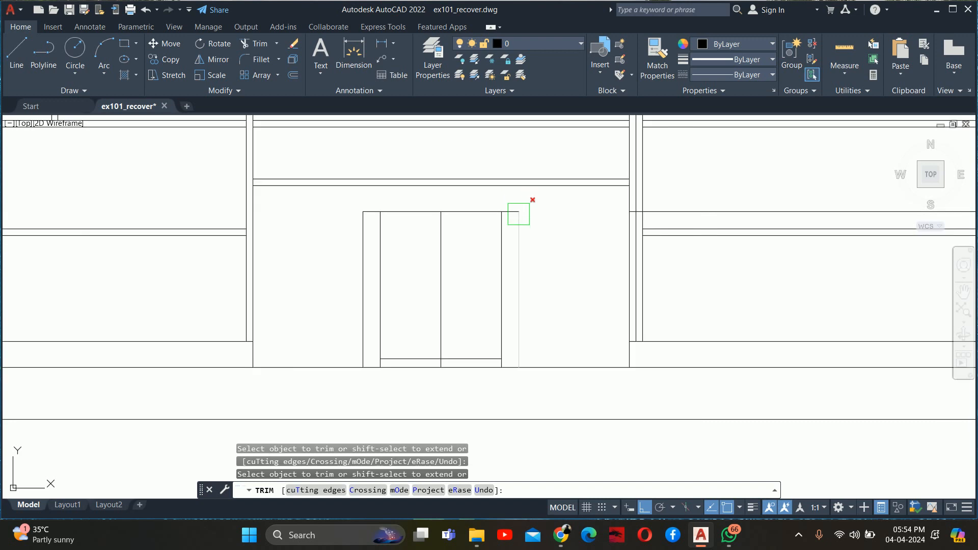
{"action": "scroll", "coordinate": [490, 221], "scroll_direction": "up", "scroll_amount": 2}
{"action": "key", "text": "Escape"}
- Offset the top line of the trimmed outline in the second bay 3" downward
{"action": "type", "text": "o"}
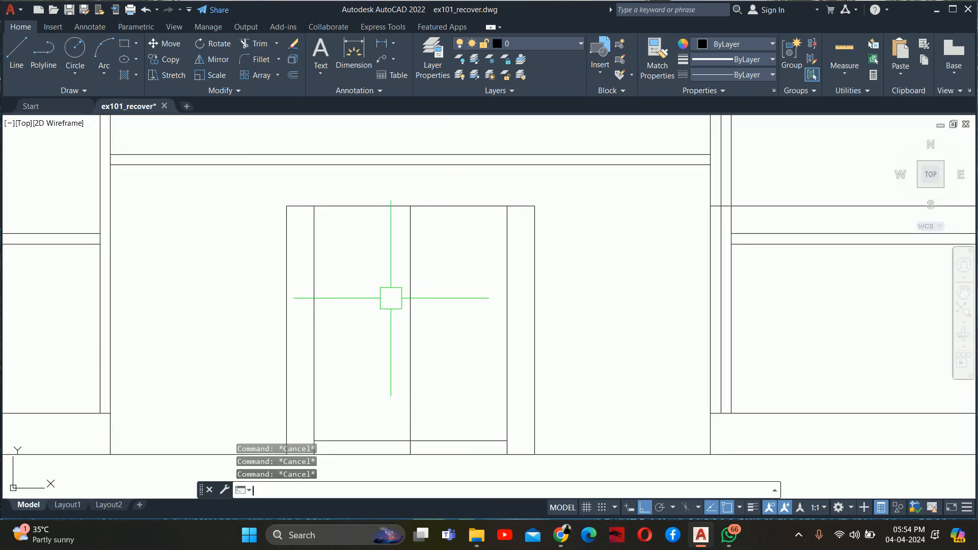
{"action": "key", "text": "Return"}
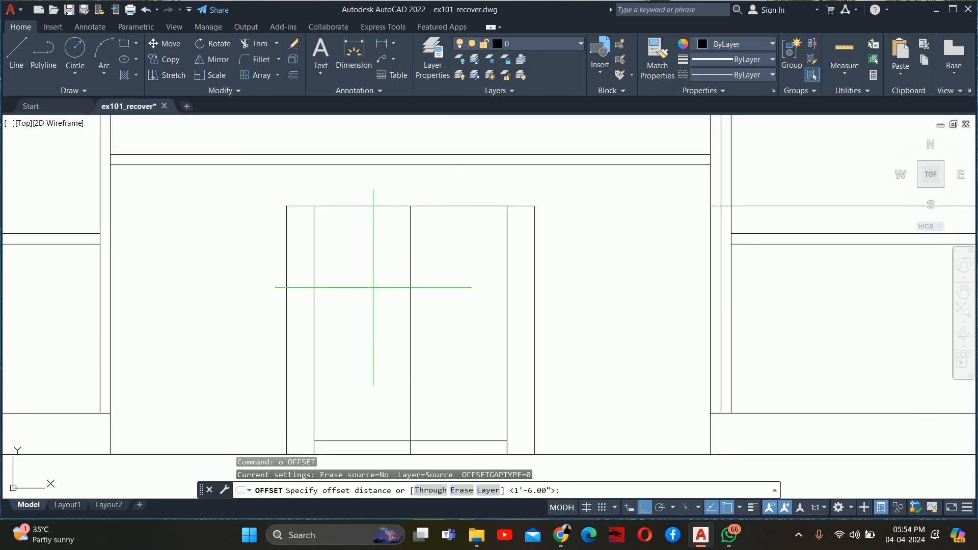
{"action": "type", "text": "3"}
{"action": "key", "text": "Return"}
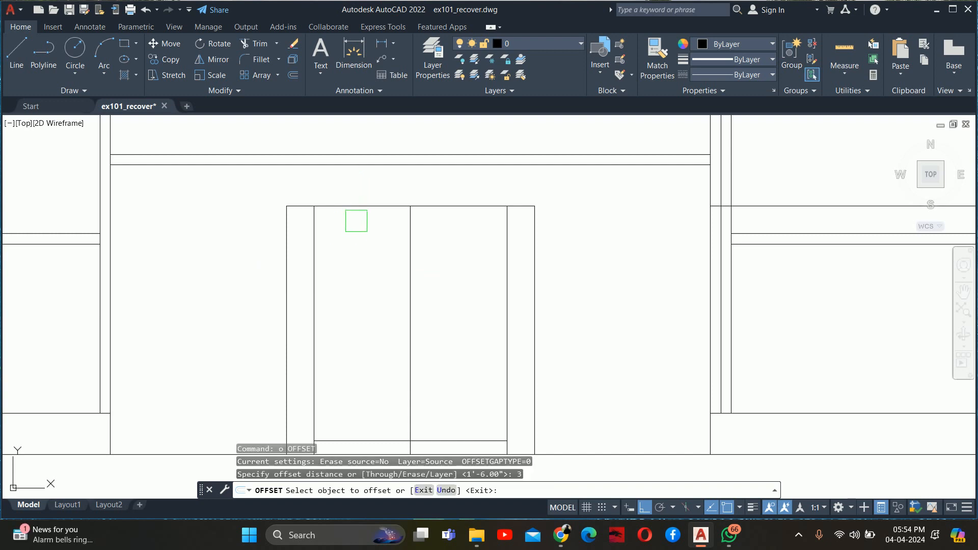
{"action": "left_click", "coordinate": [357, 208]}
{"action": "left_click", "coordinate": [316, 254]}
{"action": "key", "text": "Return"}
{"action": "key", "text": "Return"}
{"action": "middle_click_drag", "start_coordinate": [335, 262], "coordinate": [326, 235]}
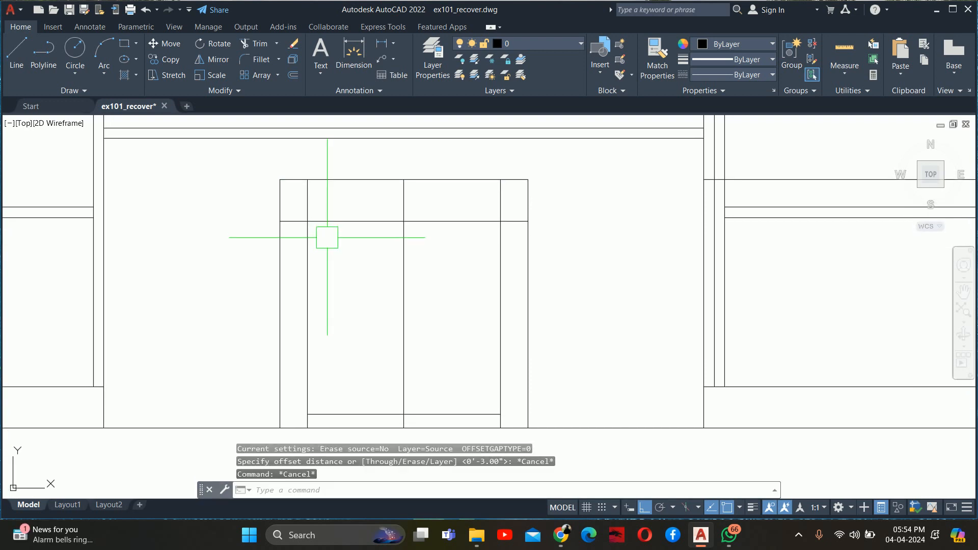
{"action": "key", "text": "Escape"}
- Draw an arc from the 3" line's left end to the bottom line's left end, starting tangent to the outer vertical
{"action": "type", "text": "a"}
{"action": "key", "text": "Return"}
{"action": "left_click", "coordinate": [270, 214]}
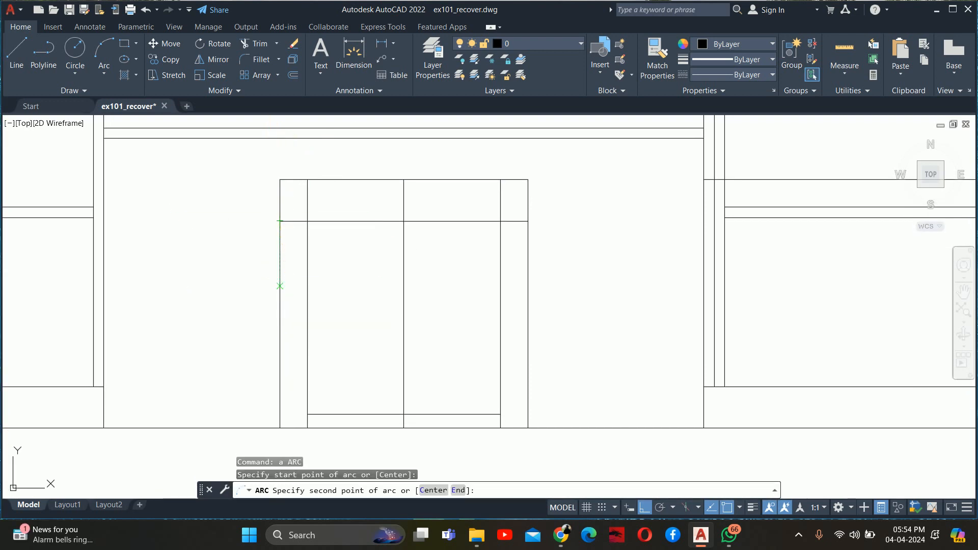
{"action": "middle_click_drag", "start_coordinate": [308, 364], "coordinate": [307, 290]}
{"action": "type", "text": "e"}
{"action": "key", "text": "Return"}
{"action": "left_click", "coordinate": [306, 340]}
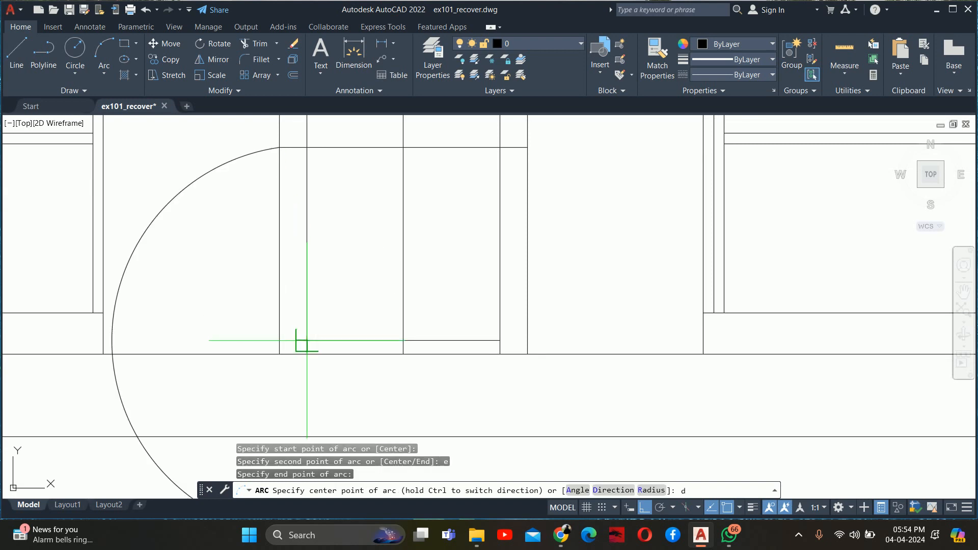
{"action": "type", "text": "d"}
{"action": "key", "text": "Return"}
{"action": "left_click", "coordinate": [280, 306]}
{"action": "key", "text": "Escape"}
{"action": "key", "text": "Escape"}
- Mirror the left arc about the vertical centre line, keeping the original
{"action": "type", "text": "mi"}
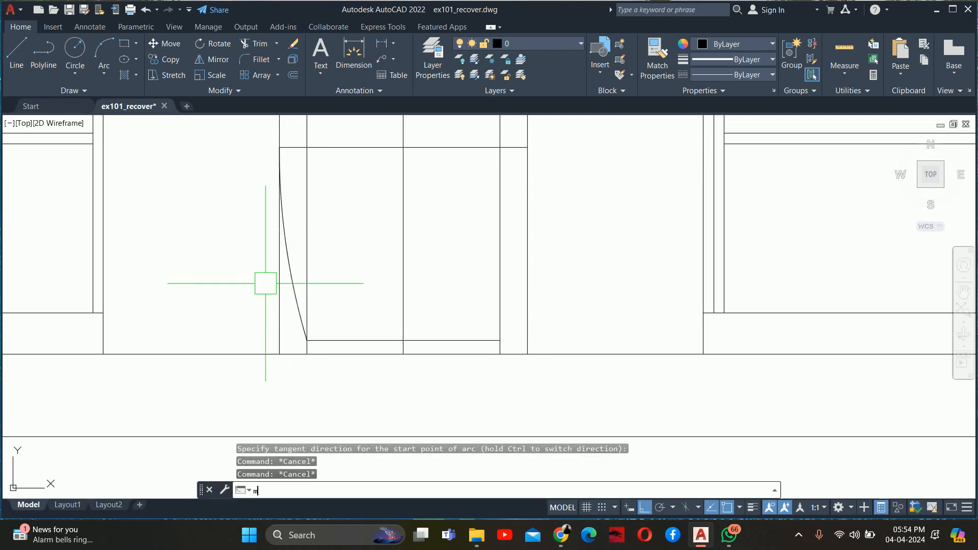
{"action": "key", "text": "Return"}
{"action": "left_click", "coordinate": [284, 257]}
{"action": "key", "text": "Return"}
{"action": "left_click", "coordinate": [403, 255]}
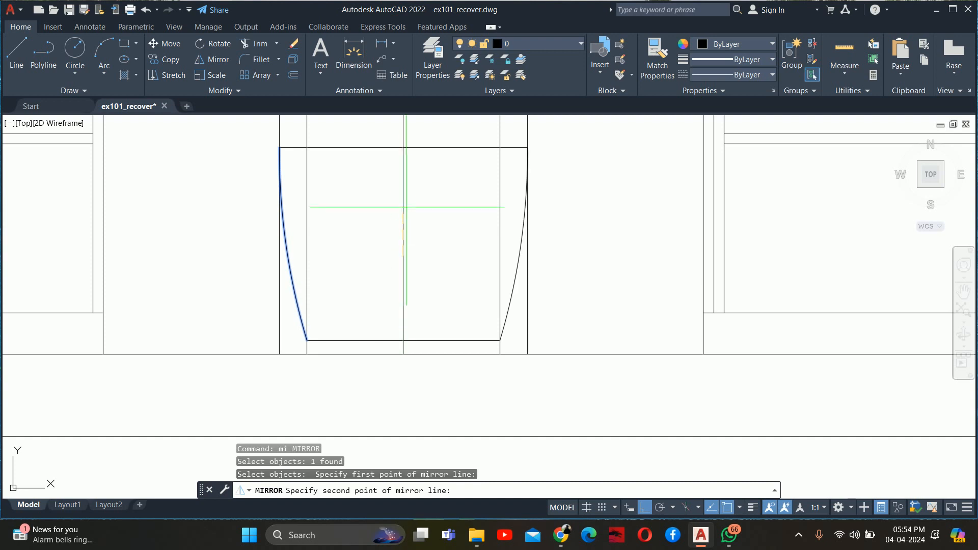
{"action": "left_click", "coordinate": [406, 207]}
{"action": "key", "text": "Return"}
{"action": "key", "text": "Escape"}
{"action": "key", "text": "Escape"}
- Trim the outer vertical lines below the 3" line, outside the two side arcs
{"action": "middle_click_drag", "start_coordinate": [412, 205], "coordinate": [403, 211]}
{"action": "key", "text": "Escape"}
{"action": "type", "text": "tr"}
{"action": "key", "text": "Return"}
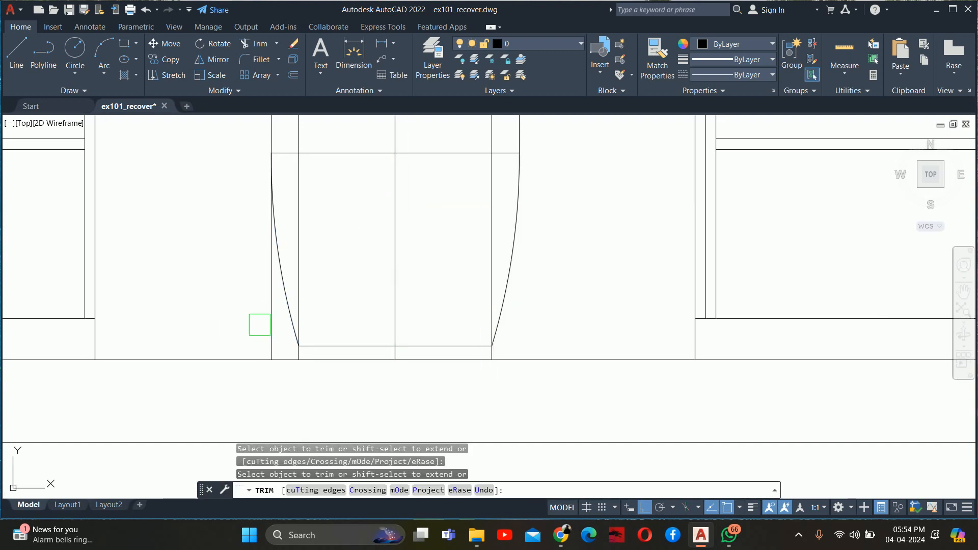
{"action": "middle_click_drag", "start_coordinate": [262, 244], "coordinate": [237, 364]}
{"action": "key", "text": "Escape"}
{"action": "key", "text": "Escape"}
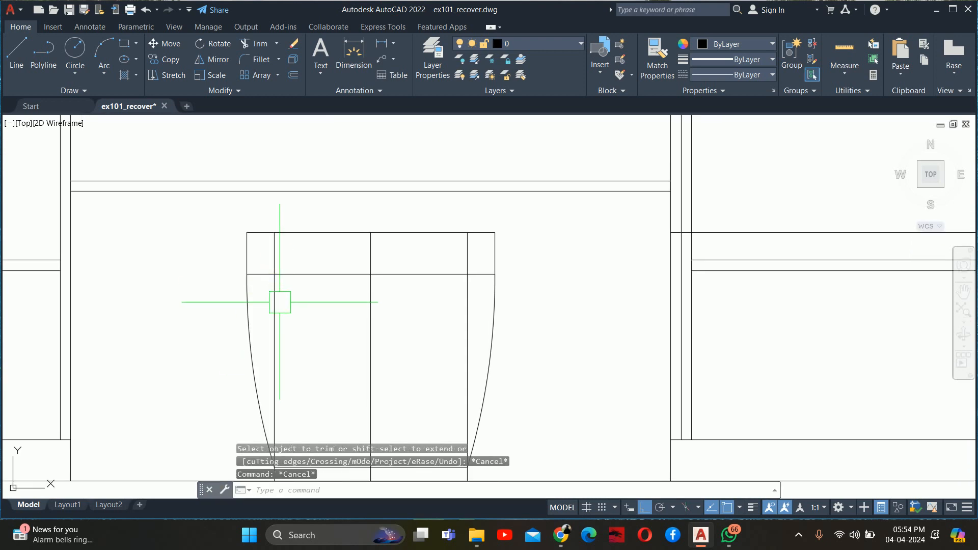
- Trim the inner vertical lines within the curved outline and erase its vertical centre line
{"action": "left_click", "coordinate": [281, 304]}
{"action": "key", "text": "Escape"}
{"action": "type", "text": "tr"}
{"action": "key", "text": "Return"}
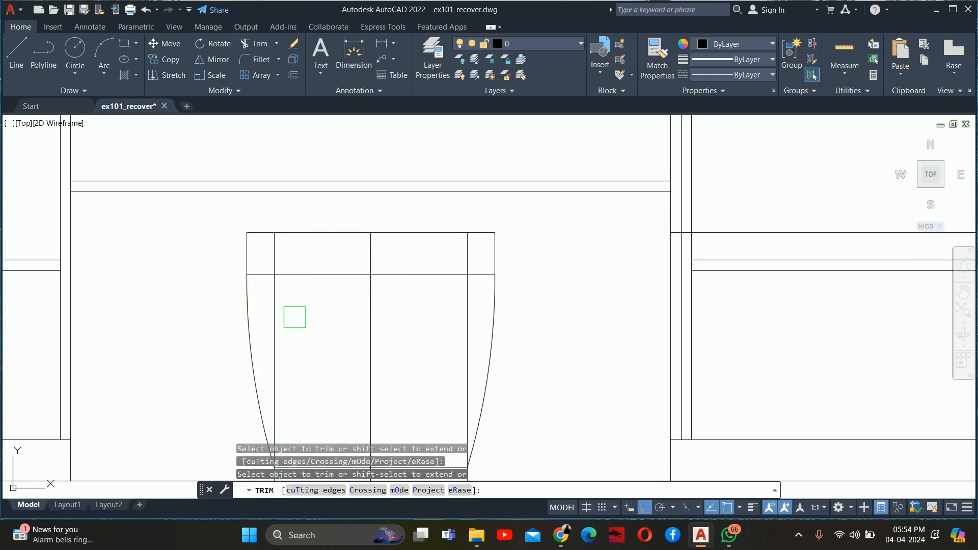
{"action": "left_click", "coordinate": [285, 309]}
{"action": "key", "text": "Return"}
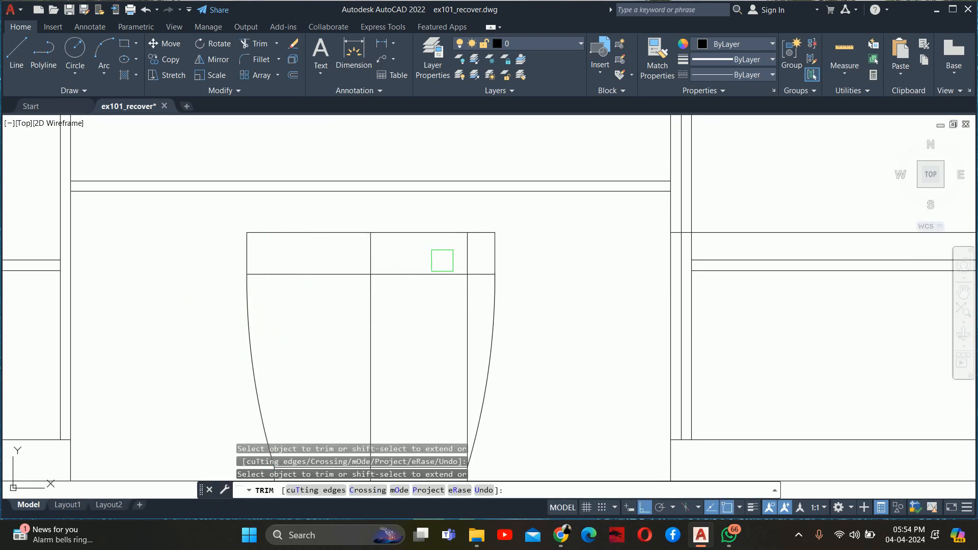
{"action": "scroll", "coordinate": [458, 323], "scroll_direction": "down", "scroll_amount": 4}
{"action": "key", "text": "Escape"}
{"action": "key", "text": "Escape"}
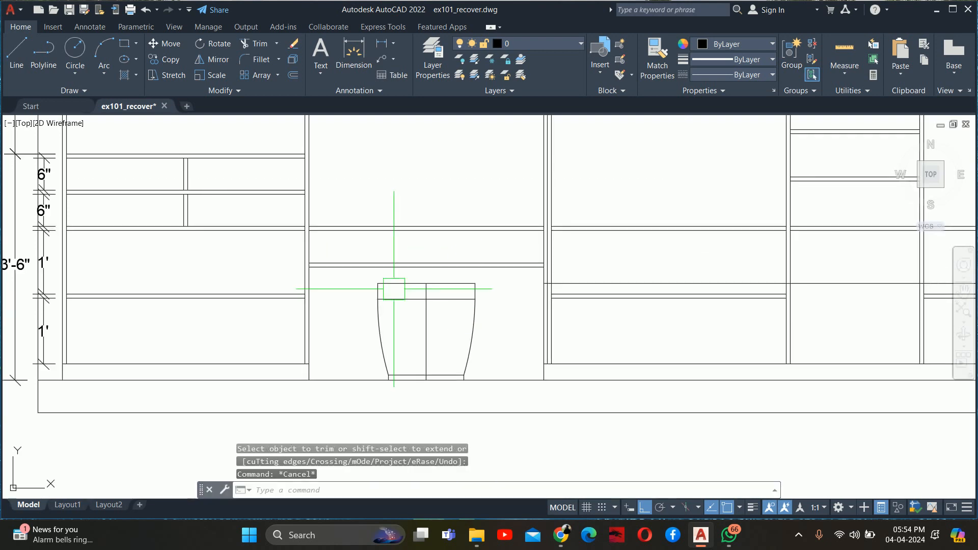
{"action": "scroll", "coordinate": [469, 356], "scroll_direction": "up", "scroll_amount": 4}
{"action": "left_click", "coordinate": [470, 359]}
{"action": "key", "text": "Delete"}
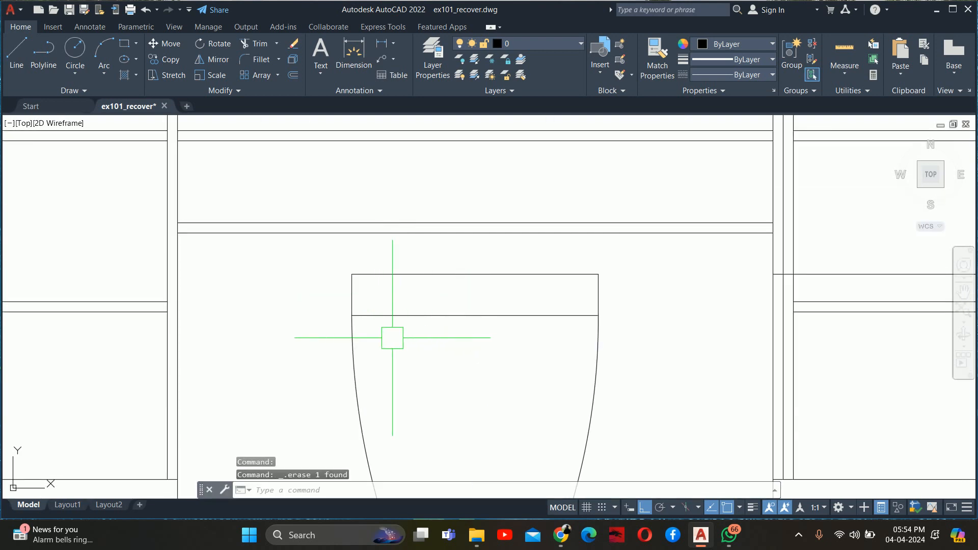
- Fillet both upper corners of the object's 3" top band with a 1" radius, using the Multiple option
{"action": "type", "text": "f"}
{"action": "key", "text": "Return"}
{"action": "type", "text": "r"}
{"action": "key", "text": "Return"}
{"action": "type", "text": "1"}
{"action": "key", "text": "Return"}
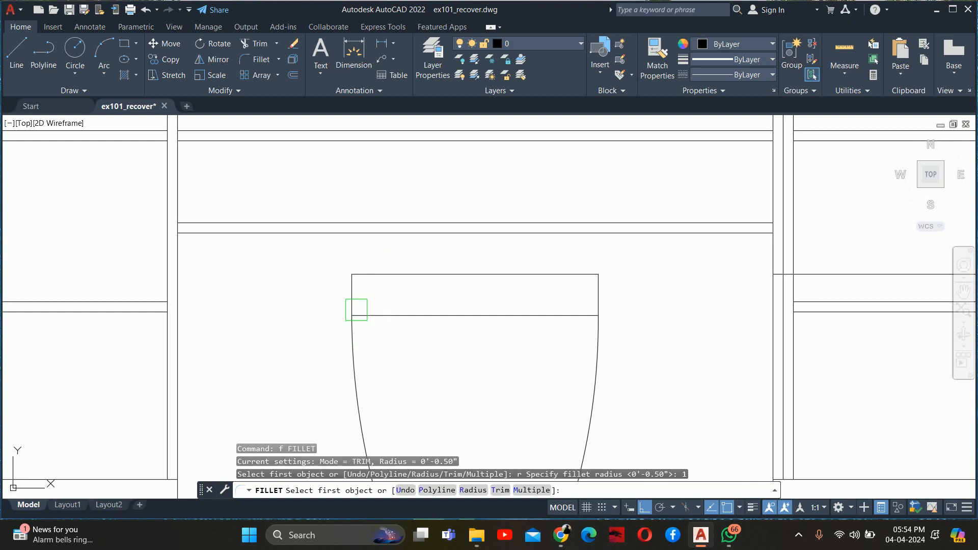
{"action": "key", "text": "Return"}
{"action": "left_click", "coordinate": [356, 294]}
{"action": "left_click", "coordinate": [388, 280]}
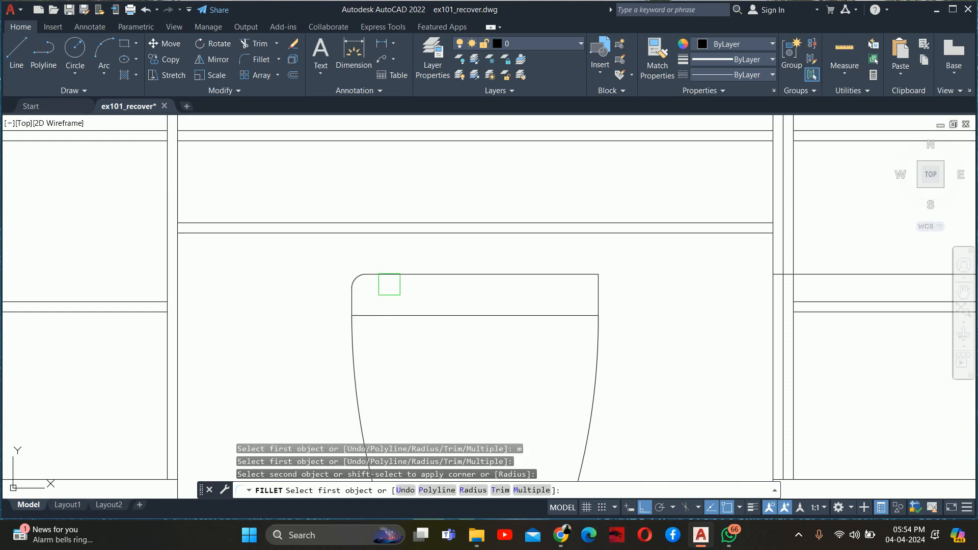
{"action": "left_click", "coordinate": [505, 273]}
{"action": "left_click", "coordinate": [601, 290]}
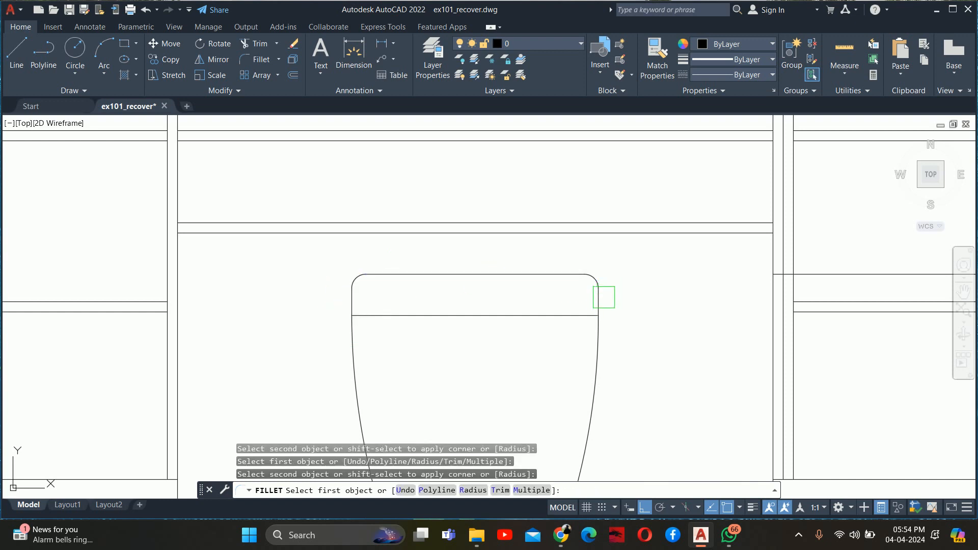
- Fillet both lower corners of the top band with the same 1" radius
{"action": "scroll", "coordinate": [604, 296], "scroll_direction": "up", "scroll_amount": 2}
{"action": "left_click", "coordinate": [594, 299]}
{"action": "left_click", "coordinate": [544, 323]}
{"action": "left_click", "coordinate": [370, 329]}
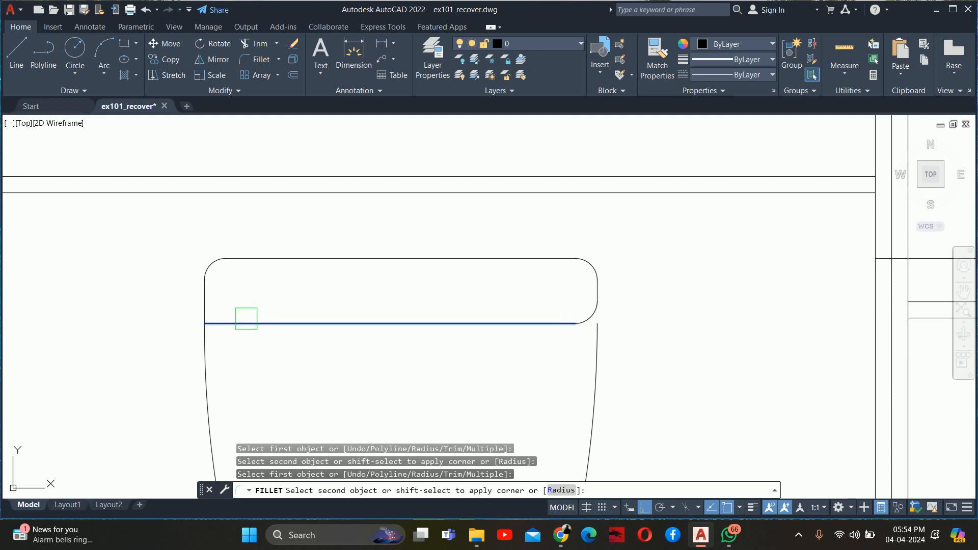
{"action": "left_click", "coordinate": [203, 328]}
- Extend the two side arcs up to the rounded lower corners of the top band
{"action": "type", "text": "ex"}
{"action": "key", "text": "Return"}
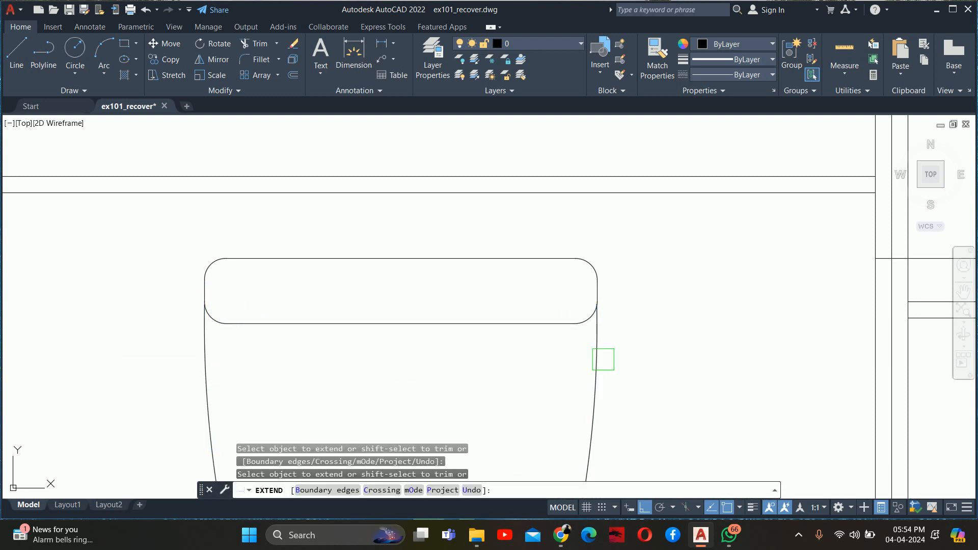
{"action": "scroll", "coordinate": [563, 331], "scroll_direction": "down", "scroll_amount": 7}
{"action": "key", "text": "Escape"}
{"action": "key", "text": "Escape"}
{"action": "key", "text": "Escape"}
{"action": "scroll", "coordinate": [449, 339], "scroll_direction": "down", "scroll_amount": 2}
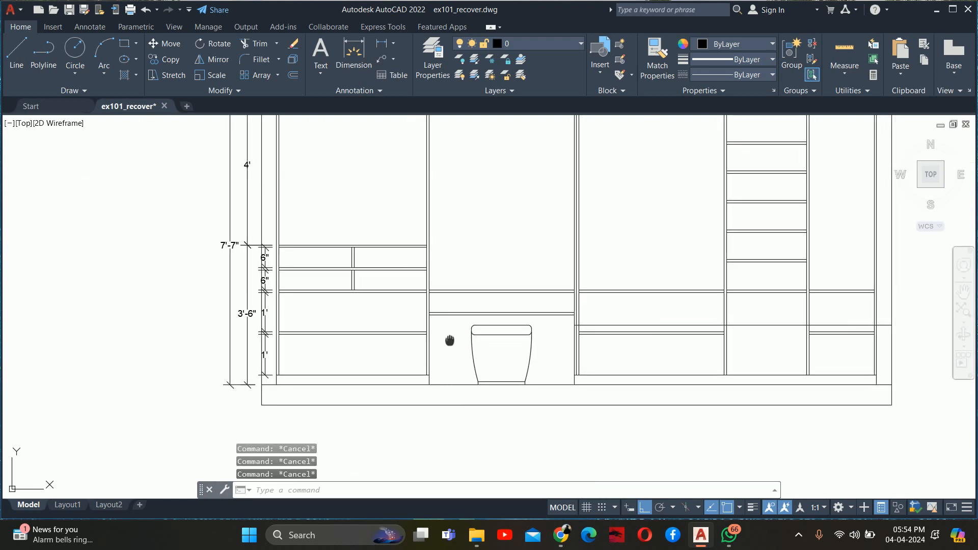
{"action": "middle_click_drag", "start_coordinate": [450, 340], "coordinate": [435, 343]}
{"action": "scroll", "coordinate": [480, 360], "scroll_direction": "up", "scroll_amount": 5}
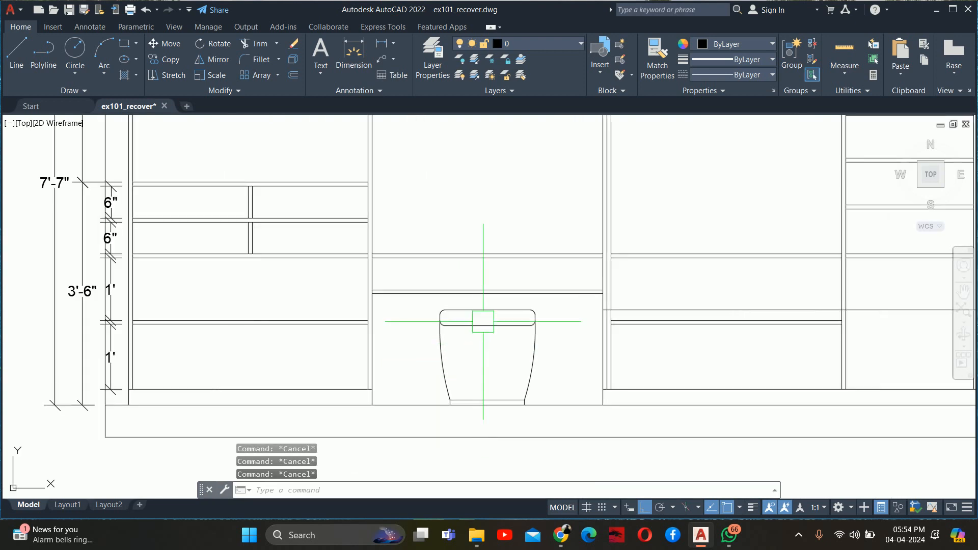
- Draw a vertical line between the midpoints of the shelf edges in the narrow compartment above the curved object
{"action": "type", "text": "l"}
{"action": "key", "text": "Return"}
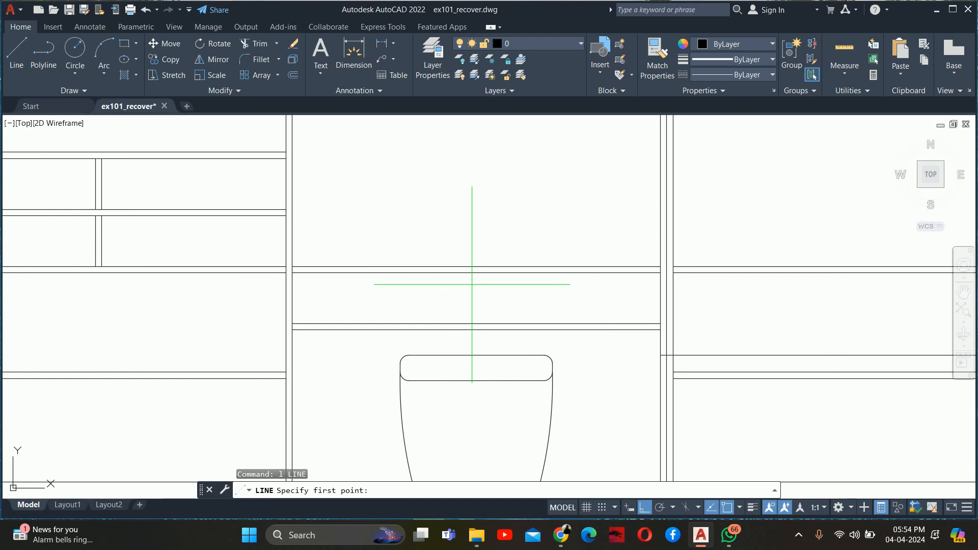
{"action": "left_click", "coordinate": [476, 270]}
{"action": "left_click", "coordinate": [476, 323]}
{"action": "key", "text": "Return"}
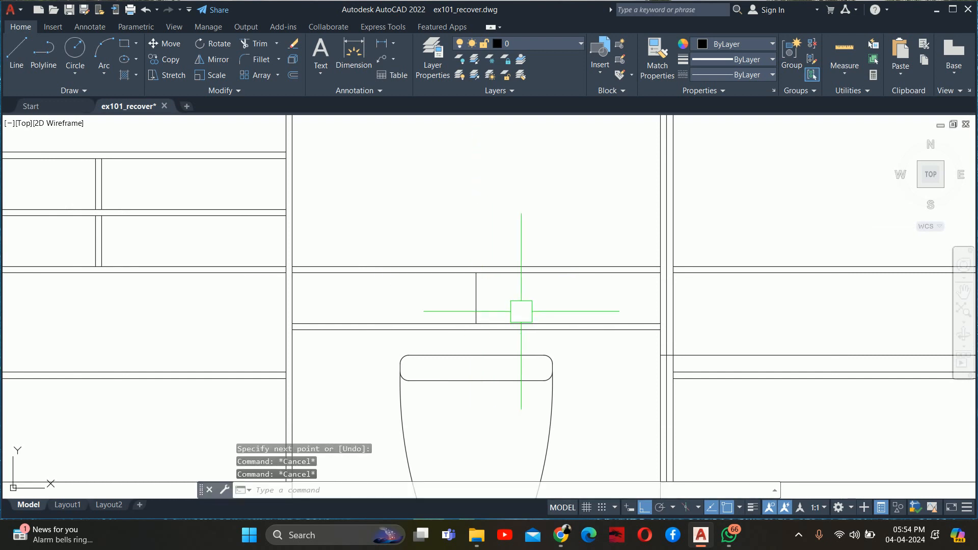
- Try to offset the narrow compartment's vertical line sideways by 3"
{"action": "type", "text": "o"}
{"action": "key", "text": "Return"}
{"action": "key", "text": "Return"}
{"action": "left_click", "coordinate": [476, 310]}
{"action": "scroll", "coordinate": [475, 306], "scroll_direction": "up", "scroll_amount": 2}
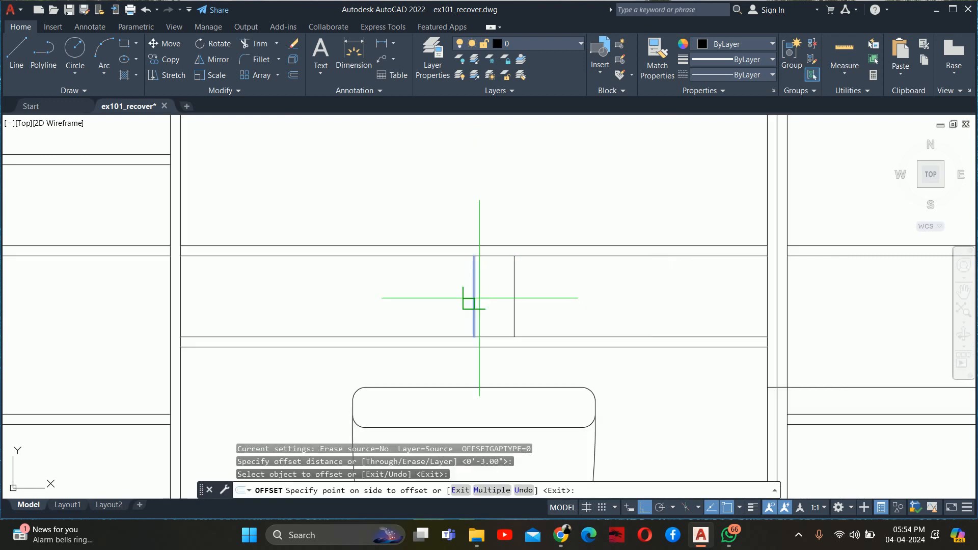
{"action": "left_click", "coordinate": [457, 296]}
{"action": "key", "text": "ctrl+z"}
{"action": "key", "text": "Escape"}
{"action": "key", "text": "Escape"}
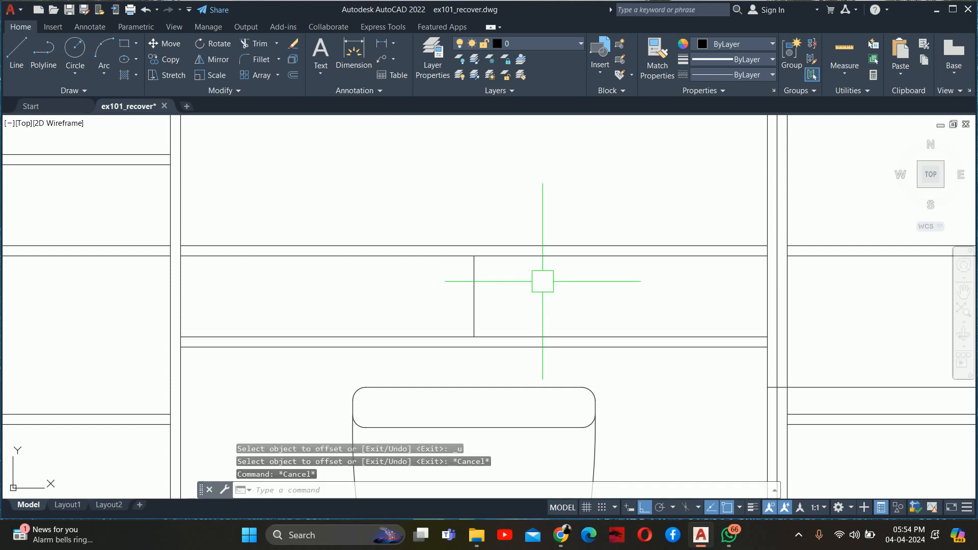
- Offset the vertical line to both sides by half the shelf thickness, picking the distance with a mid-between-two-points snap
{"action": "type", "text": "o"}
{"action": "key", "text": "Return"}
{"action": "type", "text": "mtp"}
{"action": "key", "text": "Return"}
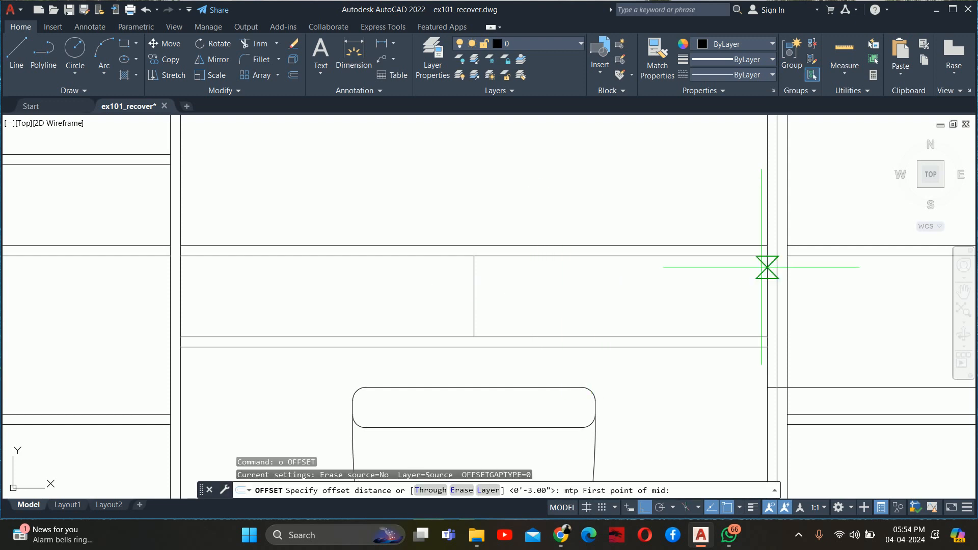
{"action": "scroll", "coordinate": [766, 266], "scroll_direction": "up", "scroll_amount": 2}
{"action": "left_click", "coordinate": [748, 249]}
{"action": "left_click", "coordinate": [748, 232]}
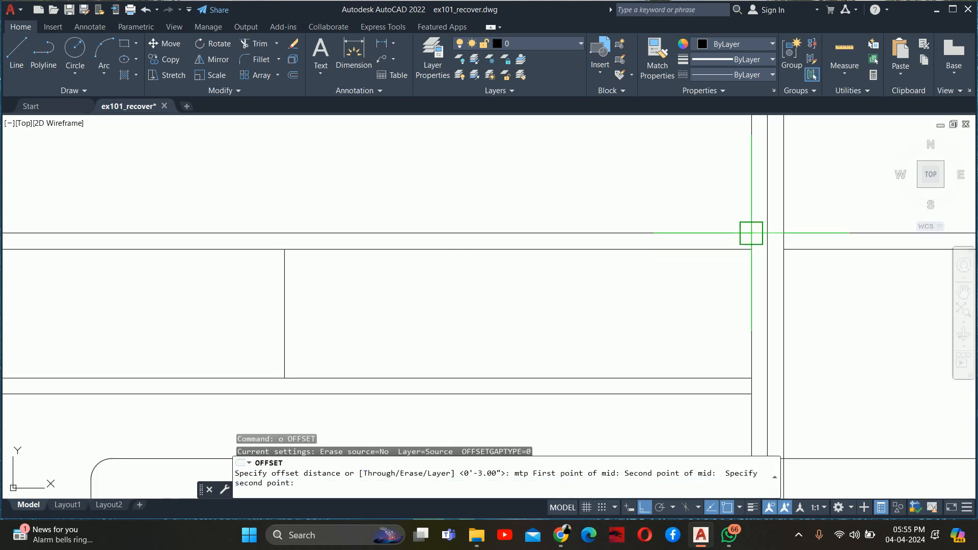
{"action": "scroll", "coordinate": [750, 244], "scroll_direction": "up", "scroll_amount": 3}
{"action": "left_click", "coordinate": [749, 255]}
{"action": "scroll", "coordinate": [717, 271], "scroll_direction": "down", "scroll_amount": 5}
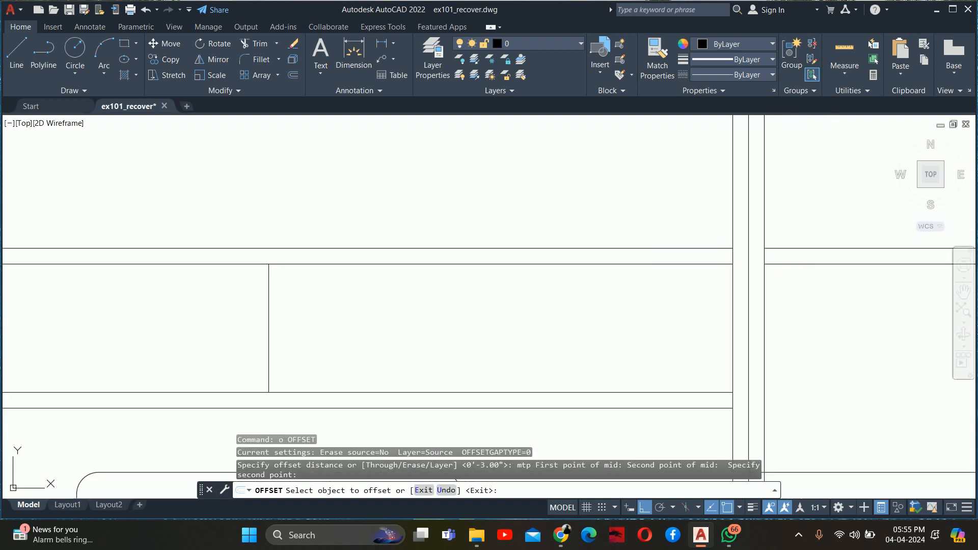
{"action": "left_click", "coordinate": [437, 306]}
{"action": "left_click", "coordinate": [255, 301]}
{"action": "scroll", "coordinate": [410, 286], "scroll_direction": "up", "scroll_amount": 4}
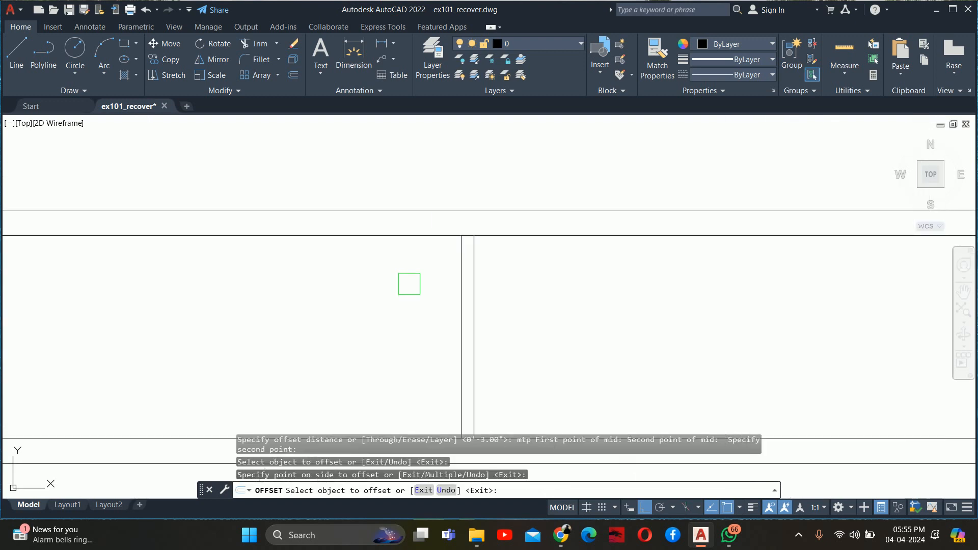
{"action": "left_click", "coordinate": [475, 274]}
{"action": "left_click", "coordinate": [469, 273]}
{"action": "key", "text": "Escape"}
{"action": "key", "text": "Escape"}
- Erase the original middle line between the two offset divider lines
{"action": "scroll", "coordinate": [459, 257], "scroll_direction": "up", "scroll_amount": 4}
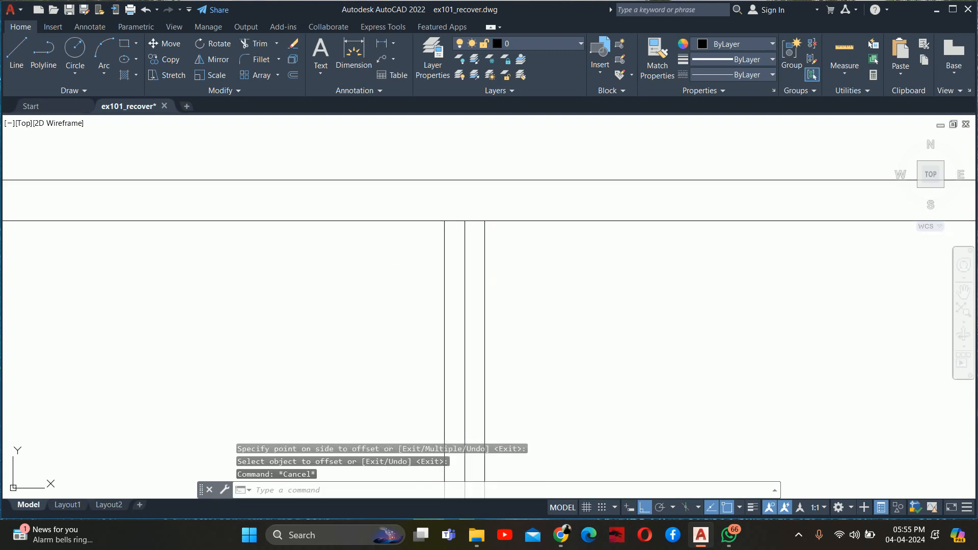
{"action": "left_click", "coordinate": [454, 257]}
{"action": "key", "text": "Delete"}
{"action": "scroll", "coordinate": [454, 256], "scroll_direction": "down", "scroll_amount": 5}
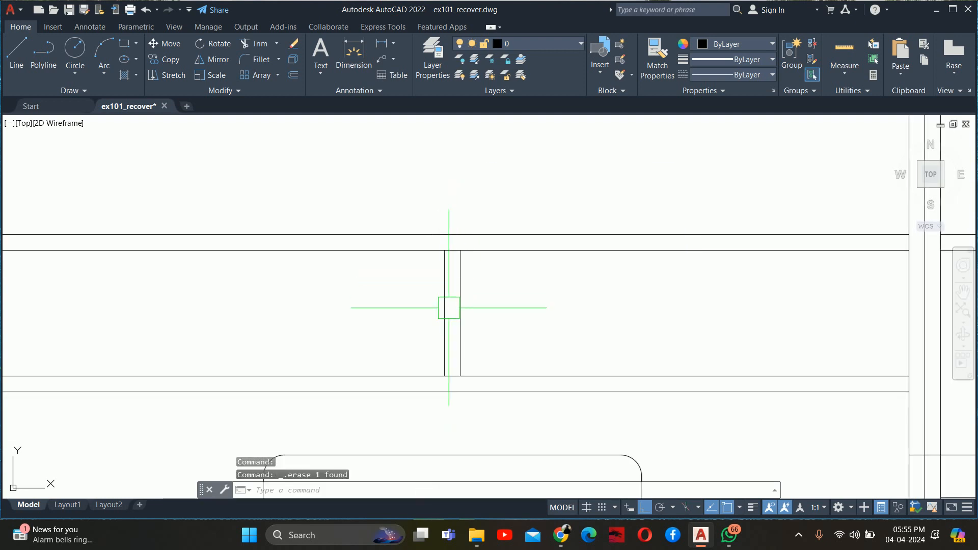
- Try to trim the shelf edges between the divider's two vertical lines
{"action": "type", "text": "tr"}
{"action": "key", "text": "Return"}
{"action": "scroll", "coordinate": [447, 379], "scroll_direction": "up", "scroll_amount": 5}
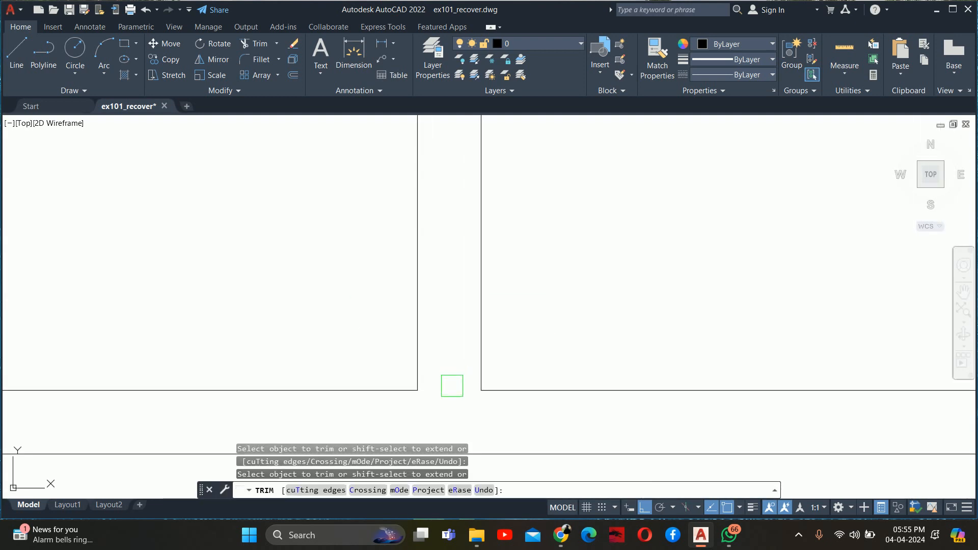
{"action": "scroll", "coordinate": [452, 386], "scroll_direction": "down", "scroll_amount": 5}
{"action": "key", "text": "ctrl+z"}
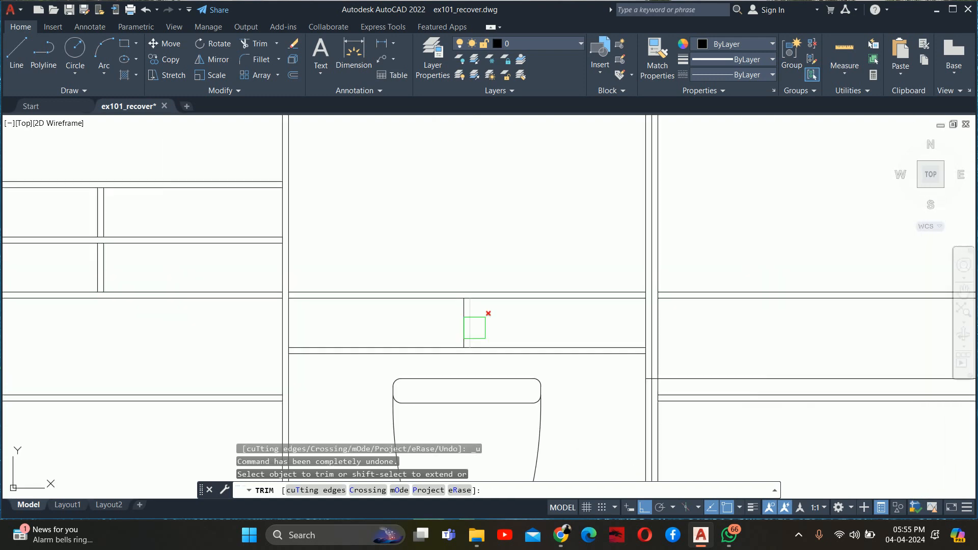
{"action": "key", "text": "Escape"}
{"action": "key", "text": "Escape"}
{"action": "key", "text": "Escape"}
- Review the whole wardrobe elevation and compare its compartments with the plan below
{"action": "scroll", "coordinate": [474, 328], "scroll_direction": "down", "scroll_amount": 5}
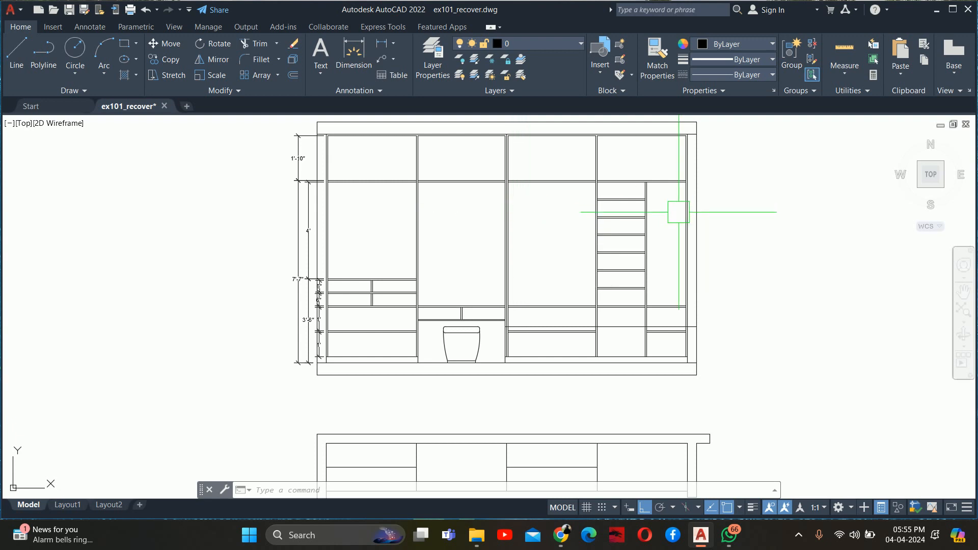
{"action": "scroll", "coordinate": [660, 306], "scroll_direction": "down", "scroll_amount": 2}
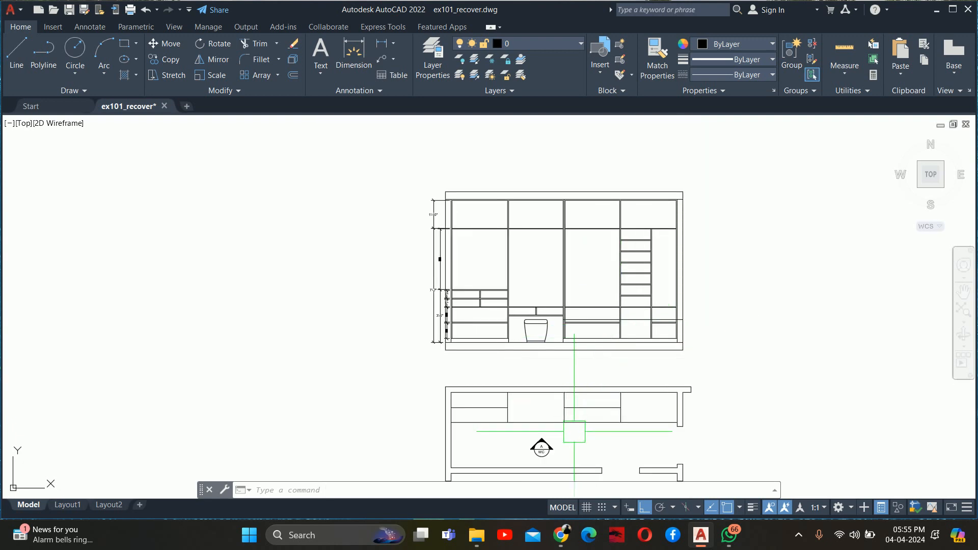
{"action": "scroll", "coordinate": [529, 302], "scroll_direction": "up", "scroll_amount": 2}
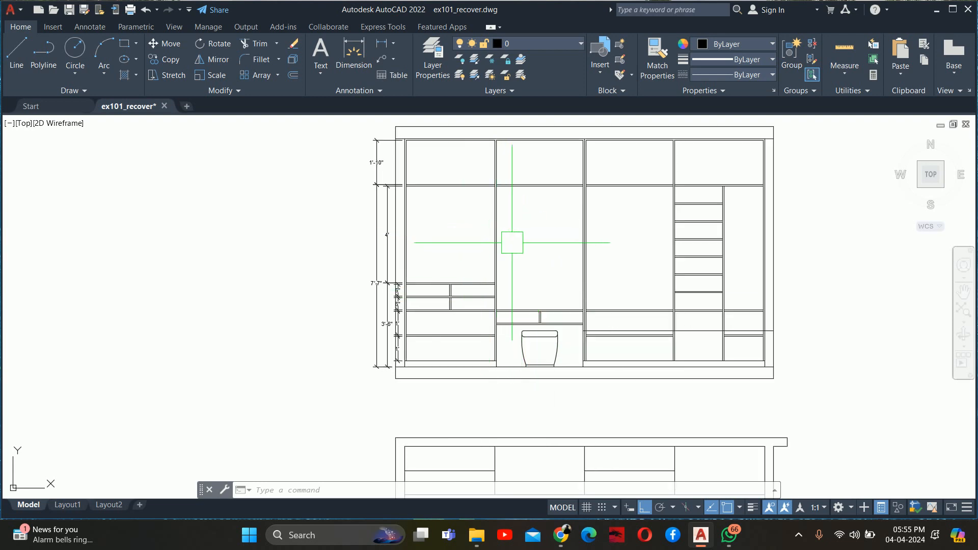
{"action": "scroll", "coordinate": [537, 229], "scroll_direction": "down", "scroll_amount": 2}
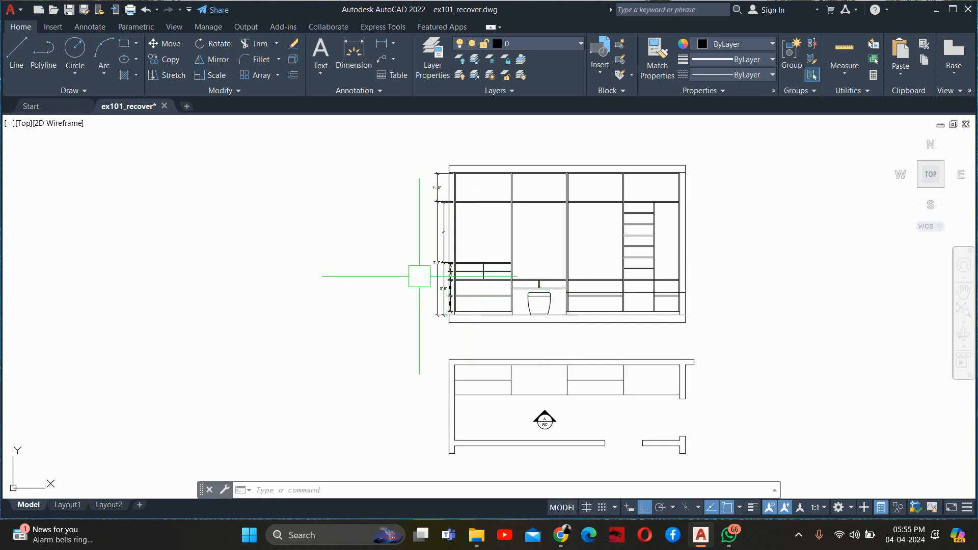
{"action": "scroll", "coordinate": [549, 291], "scroll_direction": "up", "scroll_amount": 2}
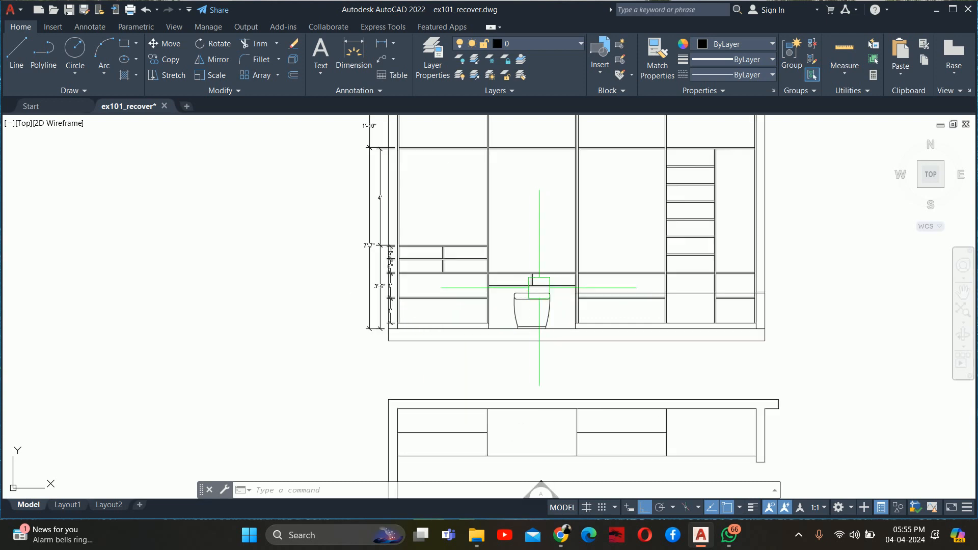
{"action": "scroll", "coordinate": [561, 248], "scroll_direction": "down", "scroll_amount": 2}
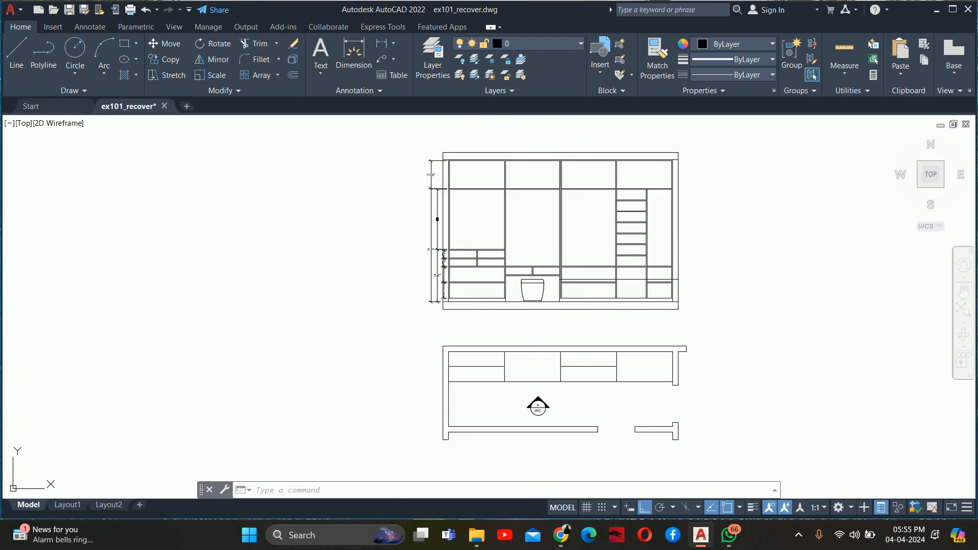
{"action": "scroll", "coordinate": [529, 260], "scroll_direction": "up", "scroll_amount": 2}
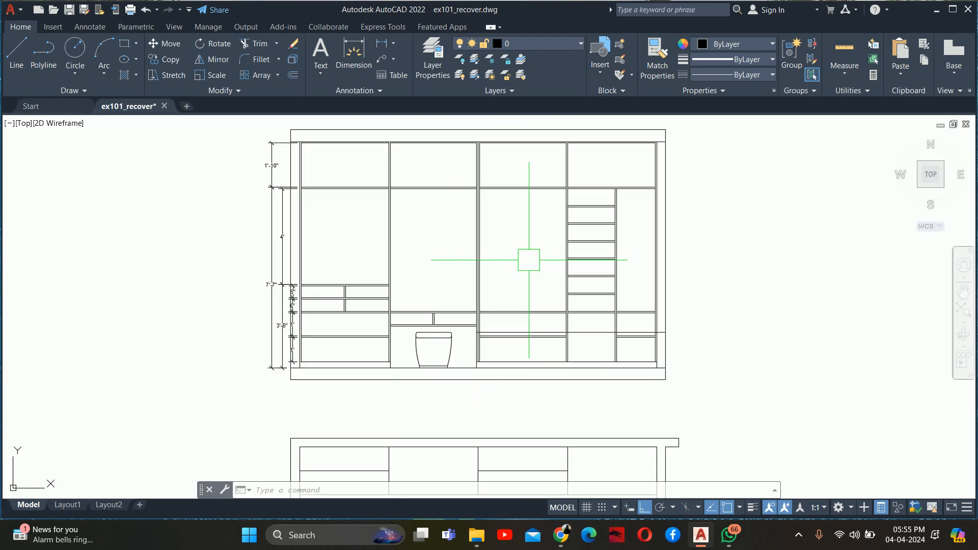
{"action": "middle_click_drag", "start_coordinate": [468, 259], "coordinate": [474, 290]}
{"action": "scroll", "coordinate": [474, 291], "scroll_direction": "up", "scroll_amount": 2}
{"action": "key", "text": "Escape"}
{"action": "key", "text": "Escape"}
{"action": "key", "text": "Escape"}
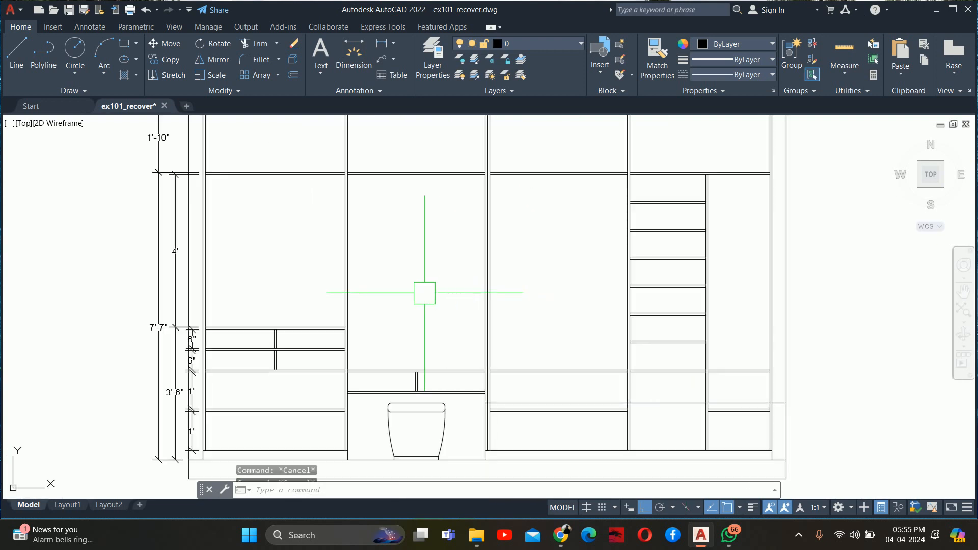
- Add a linear dimension below the elevation for the thickness of the left outer wall
{"action": "scroll", "coordinate": [323, 282], "scroll_direction": "down", "scroll_amount": 2}
{"action": "mouse_move", "coordinate": [331, 285]}
{"action": "middle_mouse_down"}
{"action": "mouse_move", "coordinate": [343, 238]}
{"action": "mouse_move", "coordinate": [336, 223]}
{"action": "middle_mouse_up"}
{"action": "type", "text": "dli"}
{"action": "key", "text": "Return"}
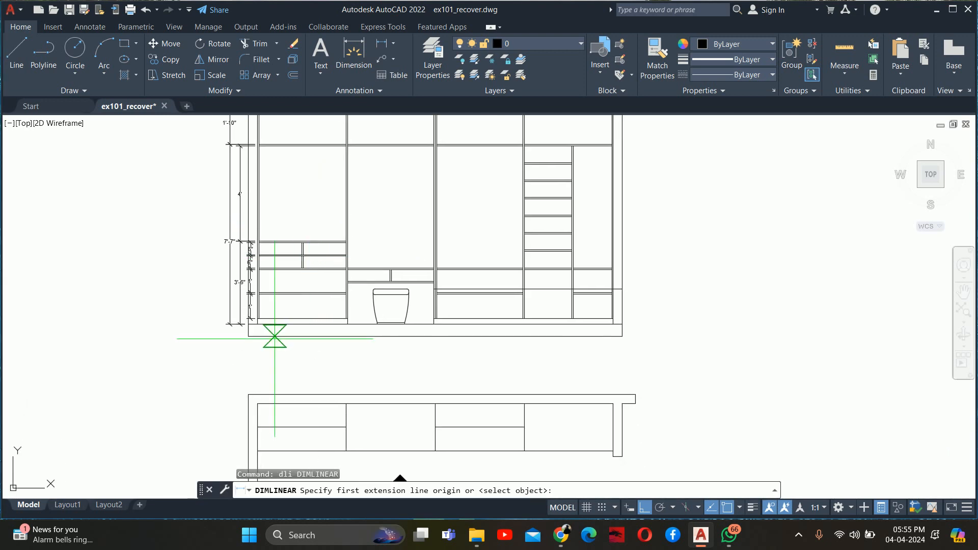
{"action": "scroll", "coordinate": [215, 342], "scroll_direction": "up", "scroll_amount": 3}
{"action": "left_click", "coordinate": [223, 317]}
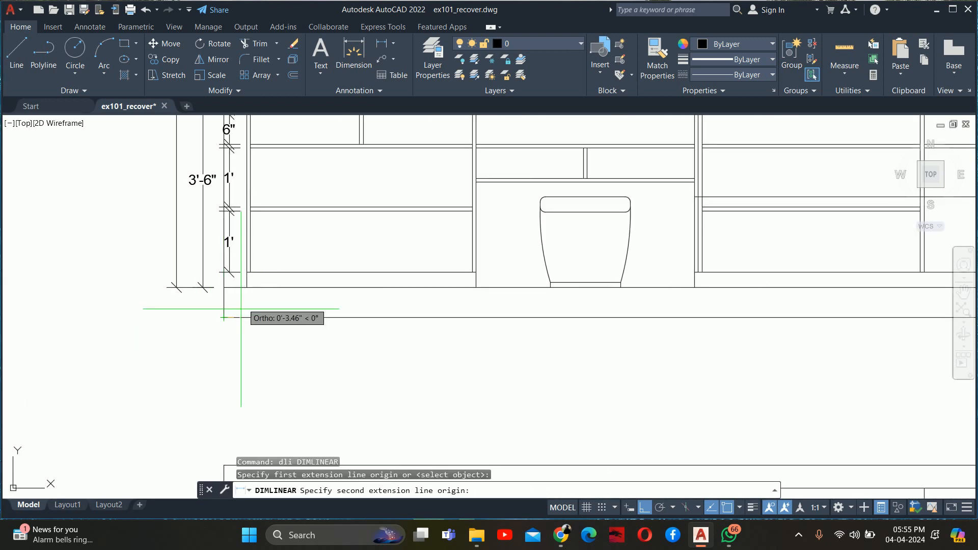
{"action": "scroll", "coordinate": [239, 306], "scroll_direction": "up", "scroll_amount": 3}
{"action": "left_click", "coordinate": [246, 272]}
{"action": "scroll", "coordinate": [244, 305], "scroll_direction": "down", "scroll_amount": 2}
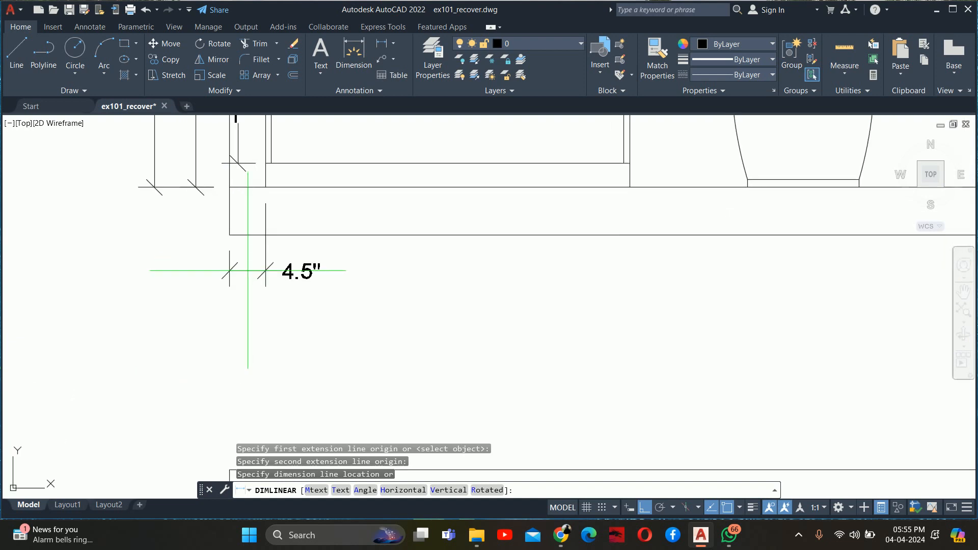
{"action": "left_click", "coordinate": [297, 294]}
{"action": "key", "text": "Escape"}
- Move the wall thickness dimension's text outside its extension lines, to the left of the elevation
{"action": "scroll", "coordinate": [296, 294], "scroll_direction": "down", "scroll_amount": 2}
{"action": "left_click", "coordinate": [299, 297]}
{"action": "left_click", "coordinate": [299, 297]}
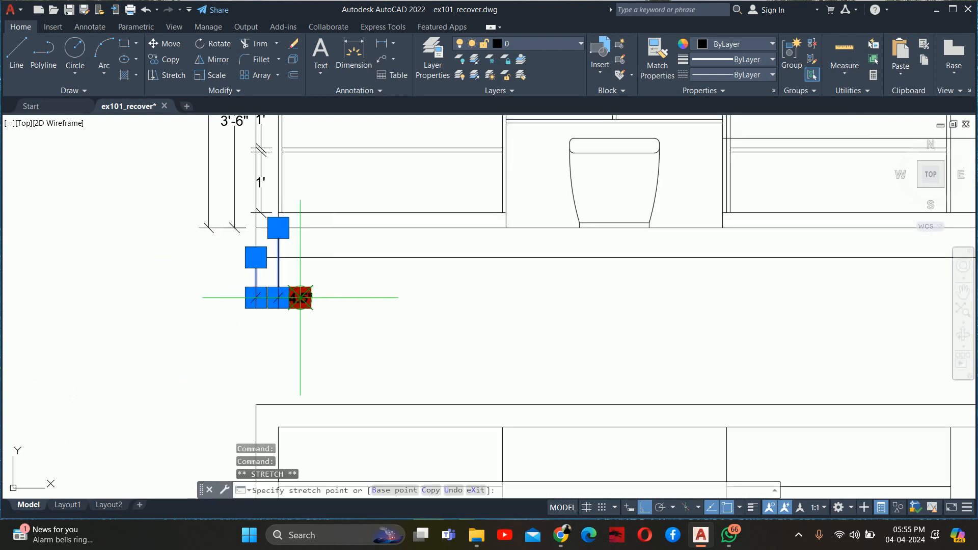
{"action": "left_click", "coordinate": [207, 301]}
{"action": "key", "text": "Escape"}
{"action": "key", "text": "Escape"}
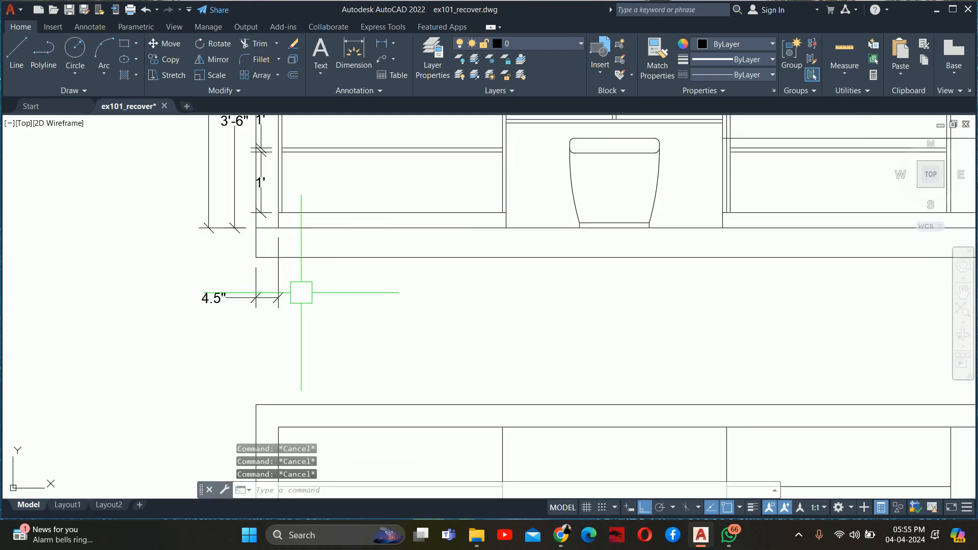
- Try to continue the dimension chain across the first two bays without separate panel thicknesses, and undo both dimensions
{"action": "mouse_move", "coordinate": [305, 293]}
{"action": "middle_mouse_down"}
{"action": "mouse_move", "coordinate": [316, 299]}
{"action": "mouse_move", "coordinate": [298, 307]}
{"action": "middle_mouse_up"}
{"action": "type", "text": "dco"}
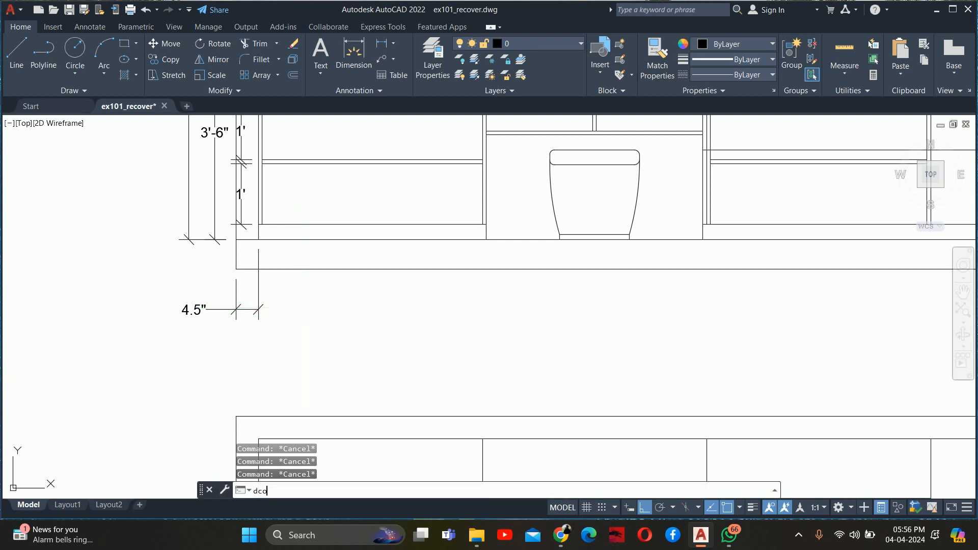
{"action": "key", "text": "Return"}
{"action": "scroll", "coordinate": [448, 259], "scroll_direction": "up", "scroll_amount": 2}
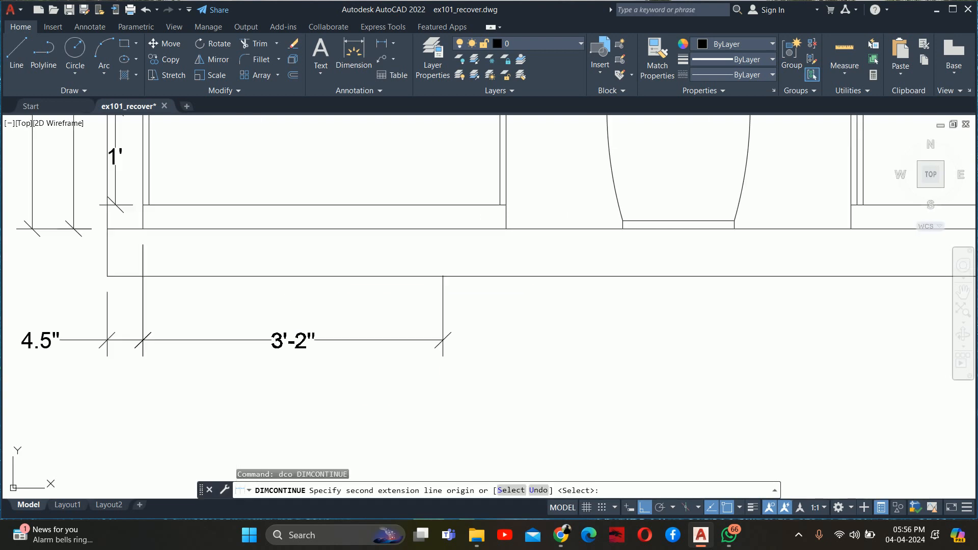
{"action": "left_click", "coordinate": [505, 229]}
{"action": "scroll", "coordinate": [529, 245], "scroll_direction": "down", "scroll_amount": 4}
{"action": "scroll", "coordinate": [452, 256], "scroll_direction": "up", "scroll_amount": 2}
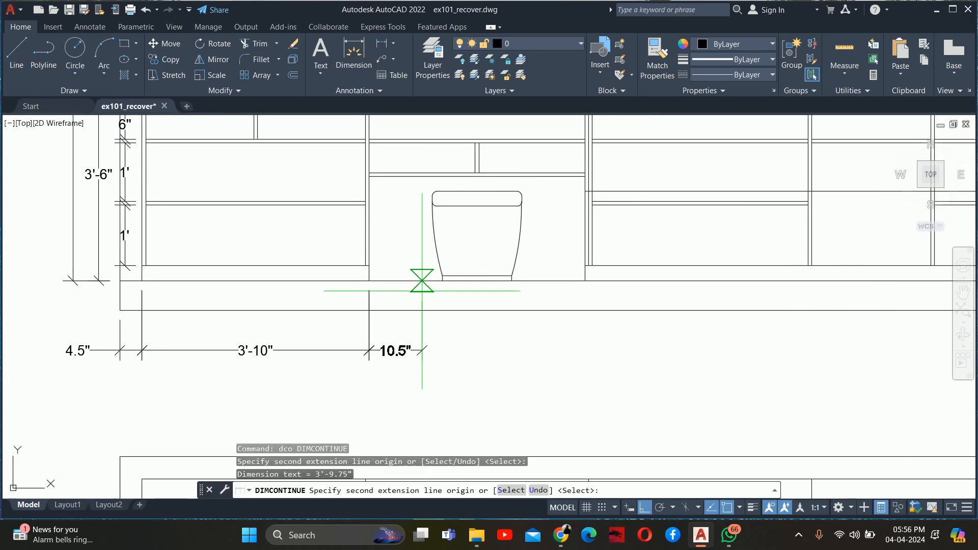
{"action": "left_click", "coordinate": [584, 281]}
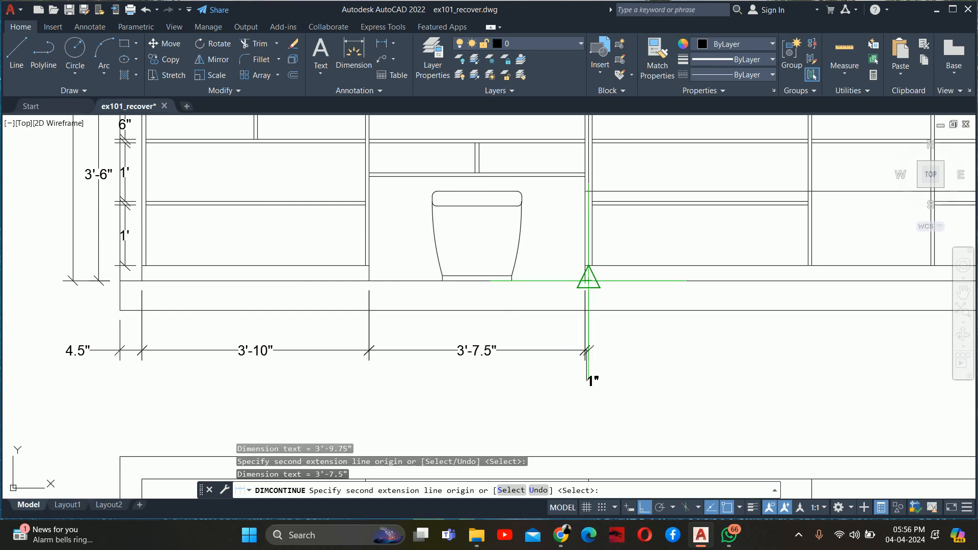
{"action": "key", "text": "ctrl+z"}
{"action": "key", "text": "ctrl+z"}
- Continue the dimension chain across the left side panel, the first bay's clear width, its divider and the second bay
{"action": "scroll", "coordinate": [443, 306], "scroll_direction": "up", "scroll_amount": 2}
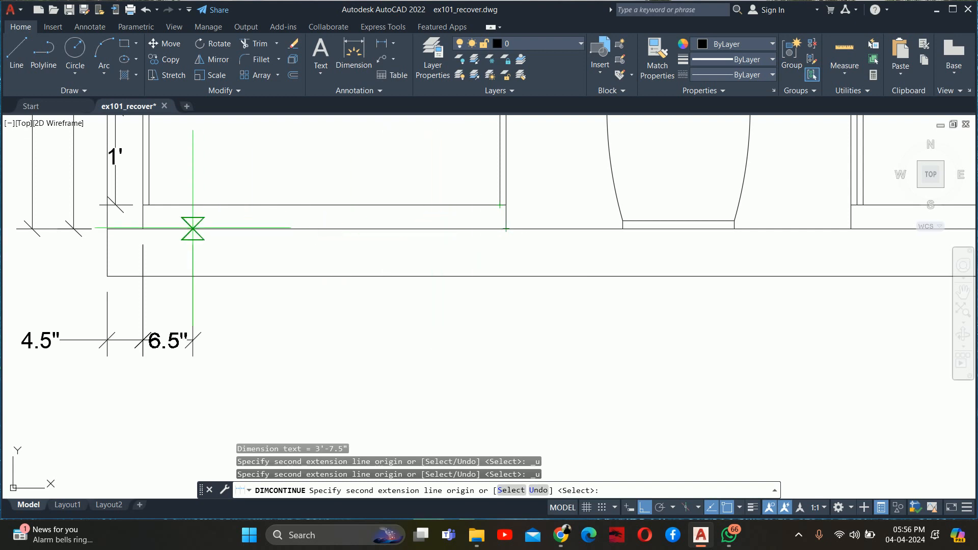
{"action": "left_click", "coordinate": [148, 204]}
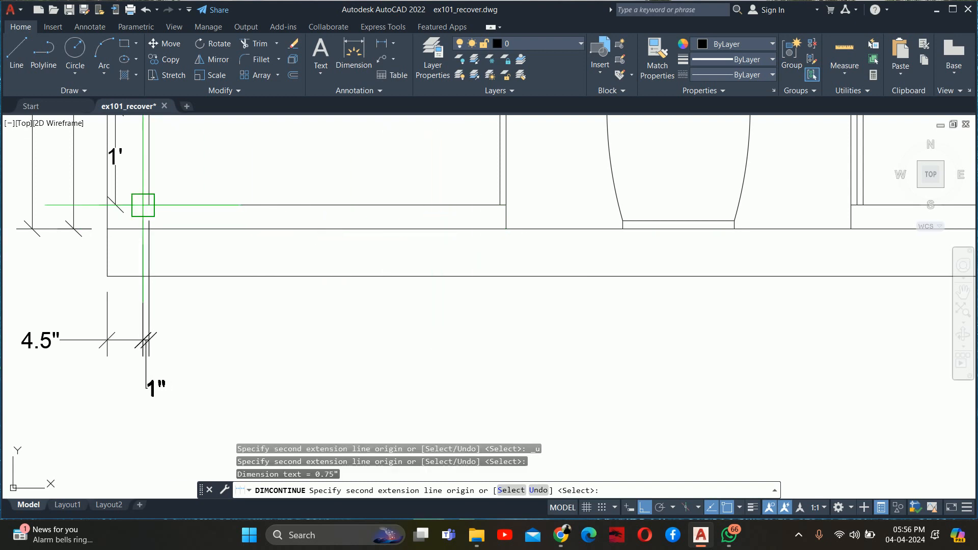
{"action": "left_click", "coordinate": [499, 205]}
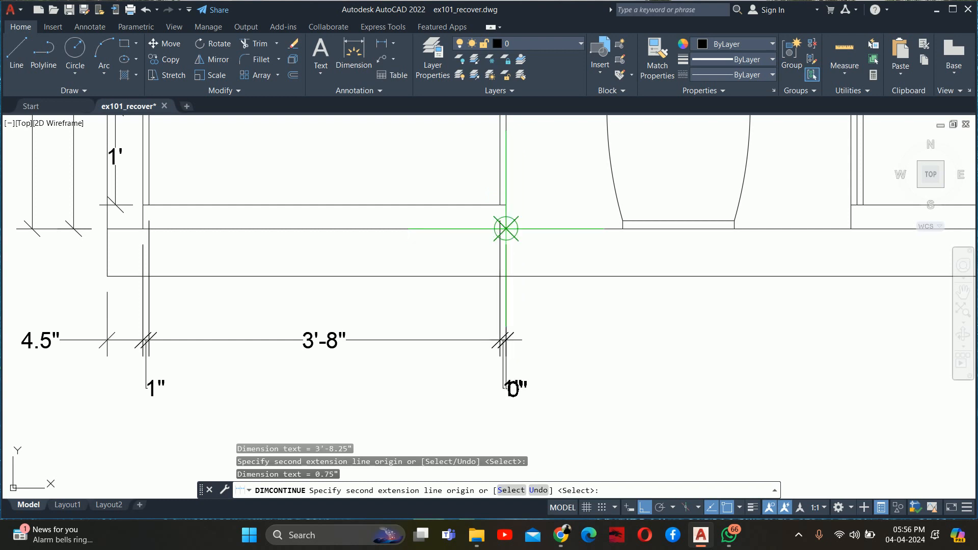
{"action": "middle_click_drag", "start_coordinate": [654, 239], "coordinate": [244, 298]}
{"action": "left_click", "coordinate": [464, 284]}
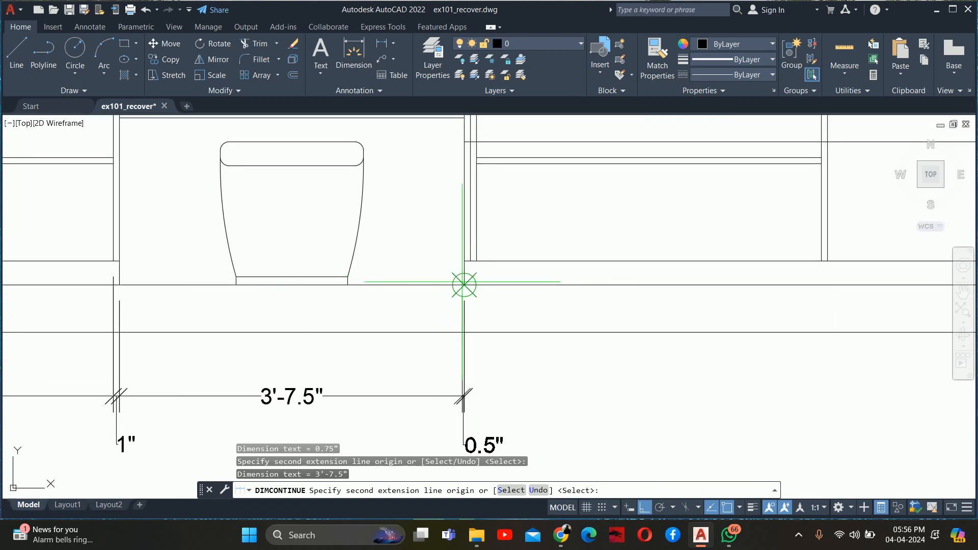
- Continue the dimension chain across the double panel after the second bay, the third bay's clear width and its divider
{"action": "scroll", "coordinate": [464, 285], "scroll_direction": "up", "scroll_amount": 3}
{"action": "left_click", "coordinate": [465, 266]}
{"action": "scroll", "coordinate": [465, 266], "scroll_direction": "down", "scroll_amount": 3}
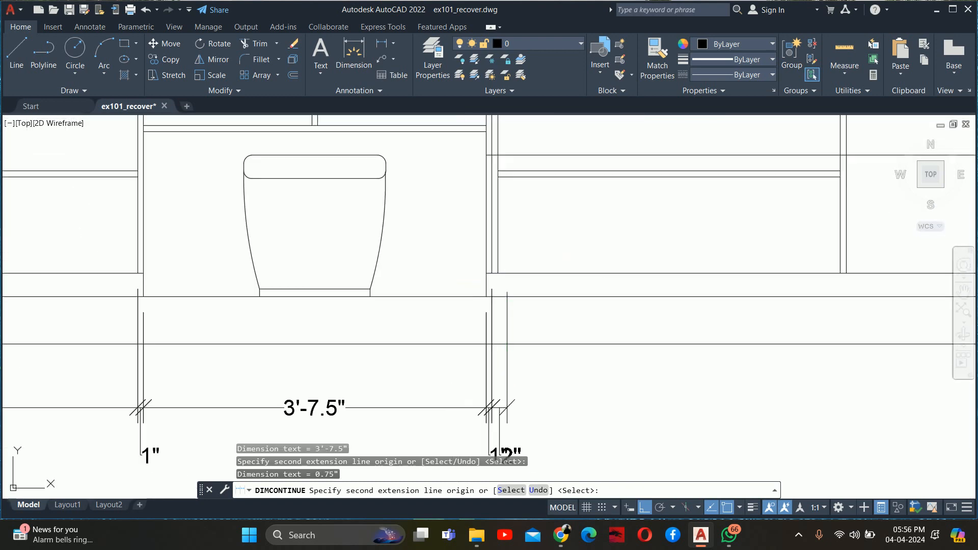
{"action": "middle_click_drag", "start_coordinate": [525, 283], "coordinate": [350, 284]}
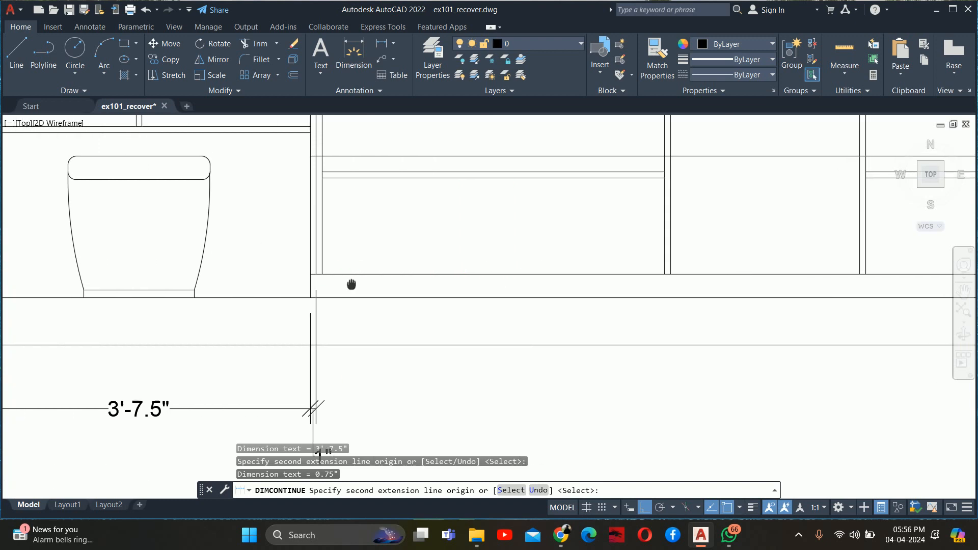
{"action": "left_click", "coordinate": [663, 275]}
{"action": "middle_click_drag", "start_coordinate": [670, 275], "coordinate": [158, 306]}
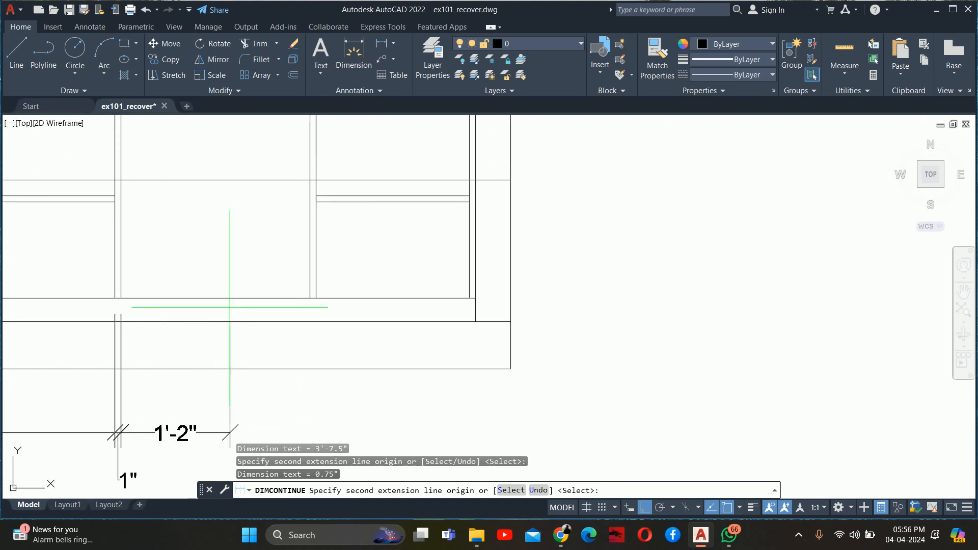
- Dimension the shelved bay, its divider and the last narrow bay, correcting the last dimension to the side panel's inner edge
{"action": "left_click", "coordinate": [316, 298]}
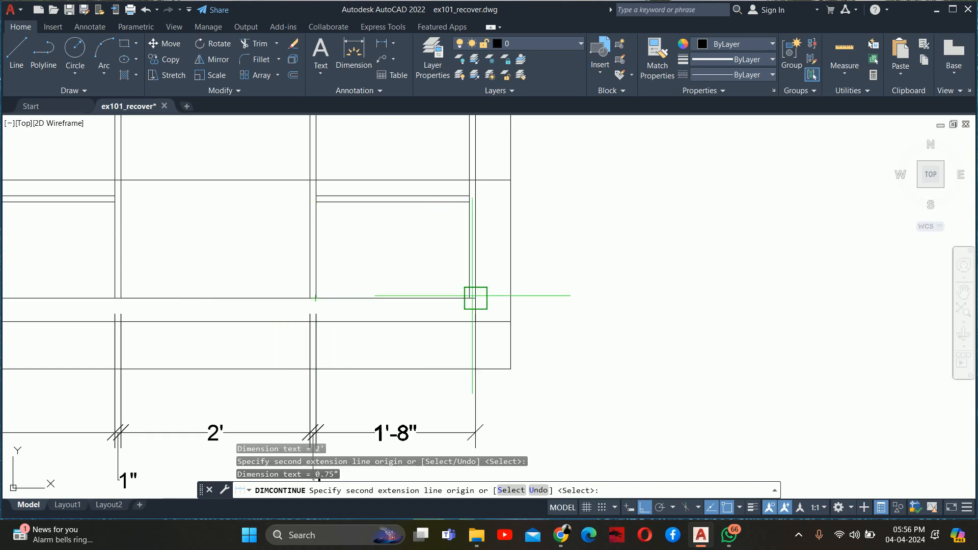
{"action": "left_click", "coordinate": [475, 298]}
{"action": "key", "text": "ctrl+z"}
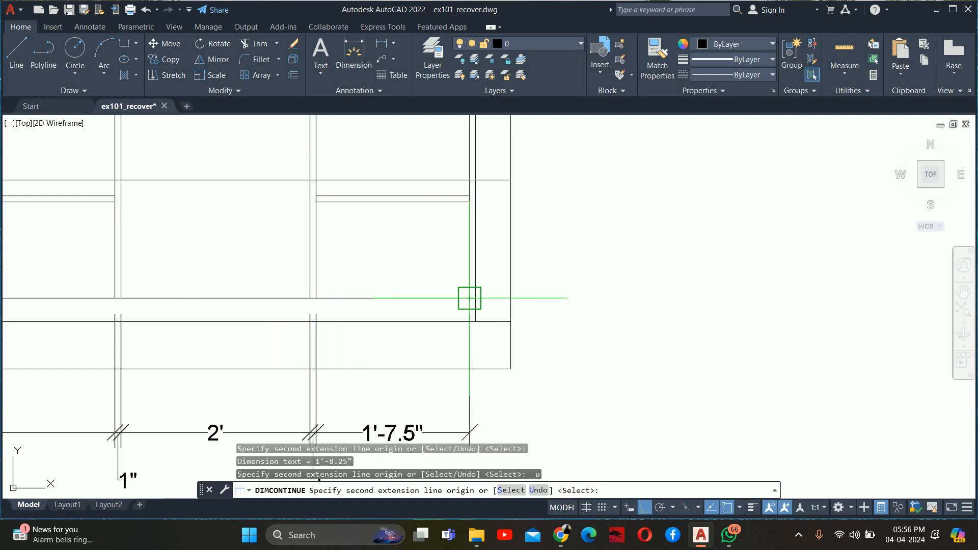
{"action": "left_click", "coordinate": [469, 298]}
- Finish the dimension chain with the right side panel and the right outer wall, undoing the extra dimension in between
{"action": "scroll", "coordinate": [472, 306], "scroll_direction": "up", "scroll_amount": 2}
{"action": "left_click", "coordinate": [475, 321]}
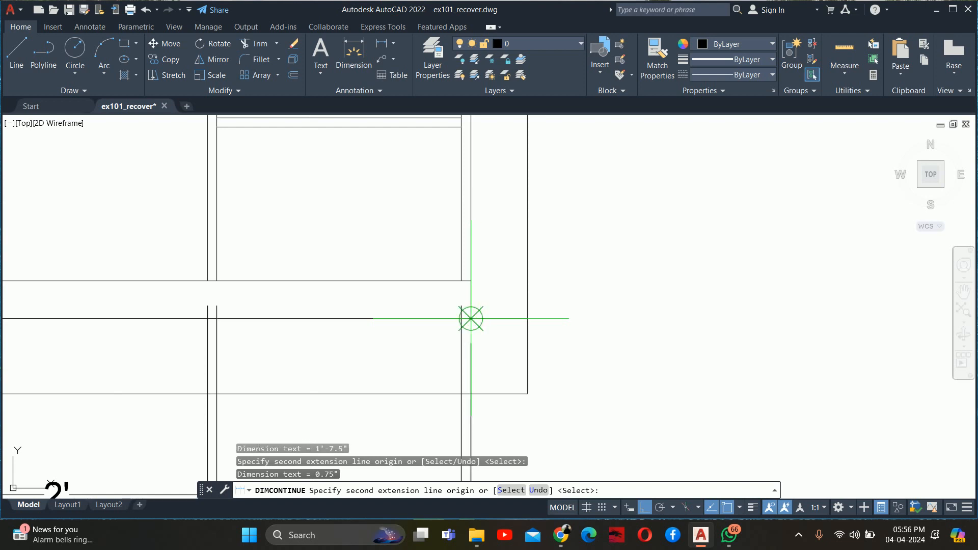
{"action": "key", "text": "ctrl+z"}
{"action": "left_click", "coordinate": [527, 394]}
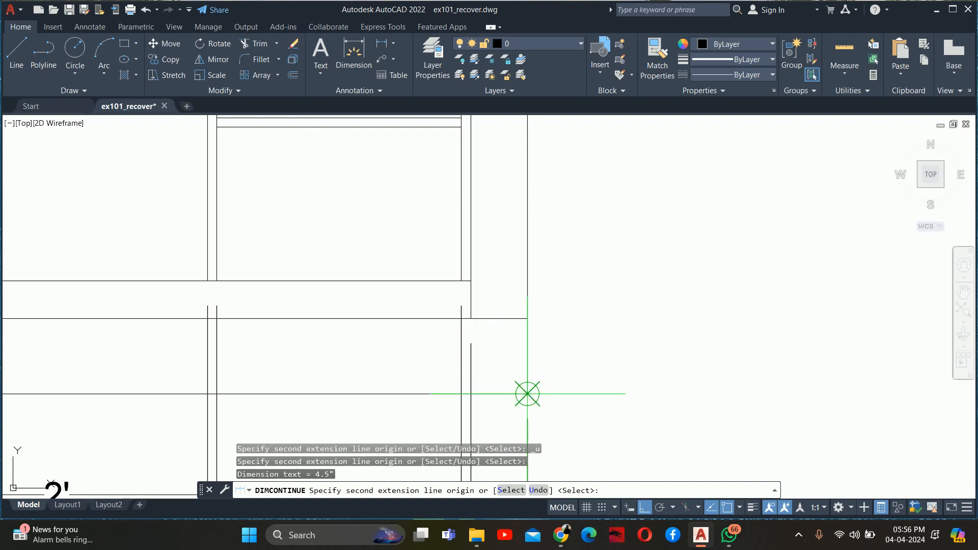
{"action": "key", "text": "Escape"}
{"action": "key", "text": "Escape"}
{"action": "key", "text": "Escape"}
{"action": "scroll", "coordinate": [542, 316], "scroll_direction": "down", "scroll_amount": 5}
{"action": "scroll", "coordinate": [404, 235], "scroll_direction": "up", "scroll_amount": 2}
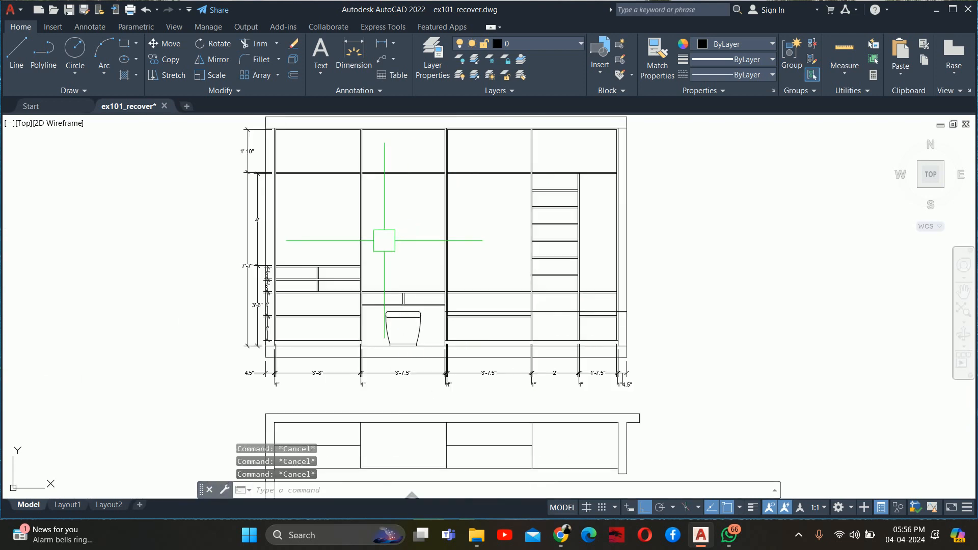
{"action": "mouse_move", "coordinate": [384, 241]}
{"action": "middle_mouse_down"}
{"action": "mouse_move", "coordinate": [307, 240]}
{"action": "mouse_move", "coordinate": [316, 268]}
{"action": "middle_mouse_up"}
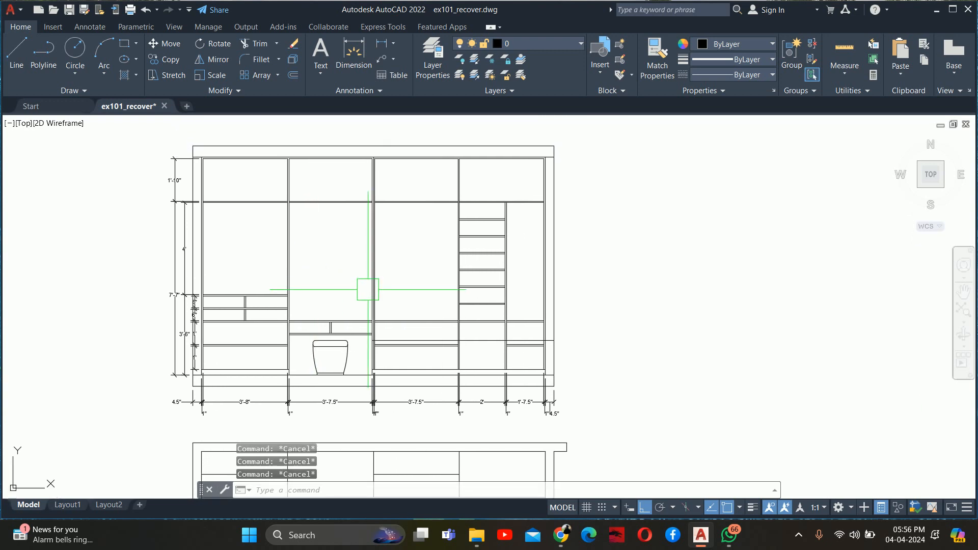
{"action": "key", "text": "alt+Tab"}
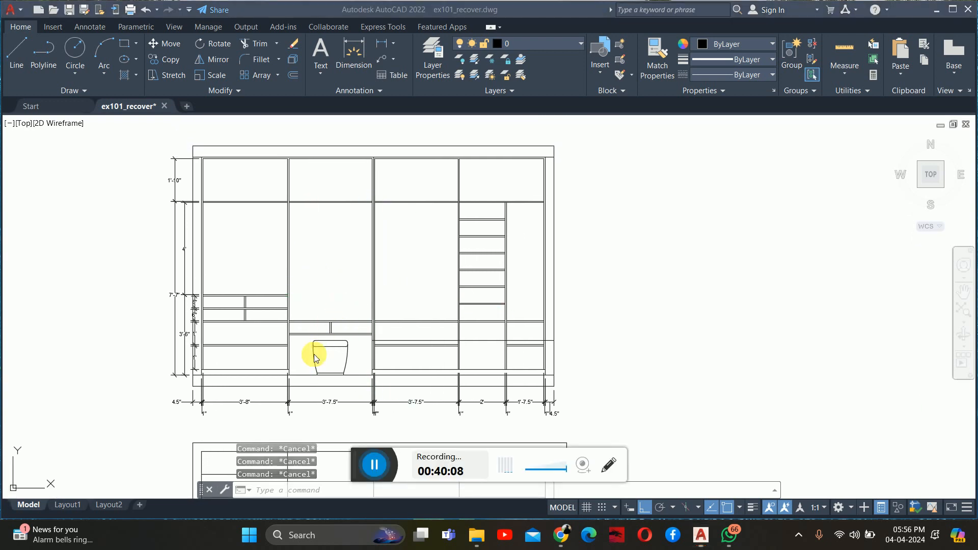